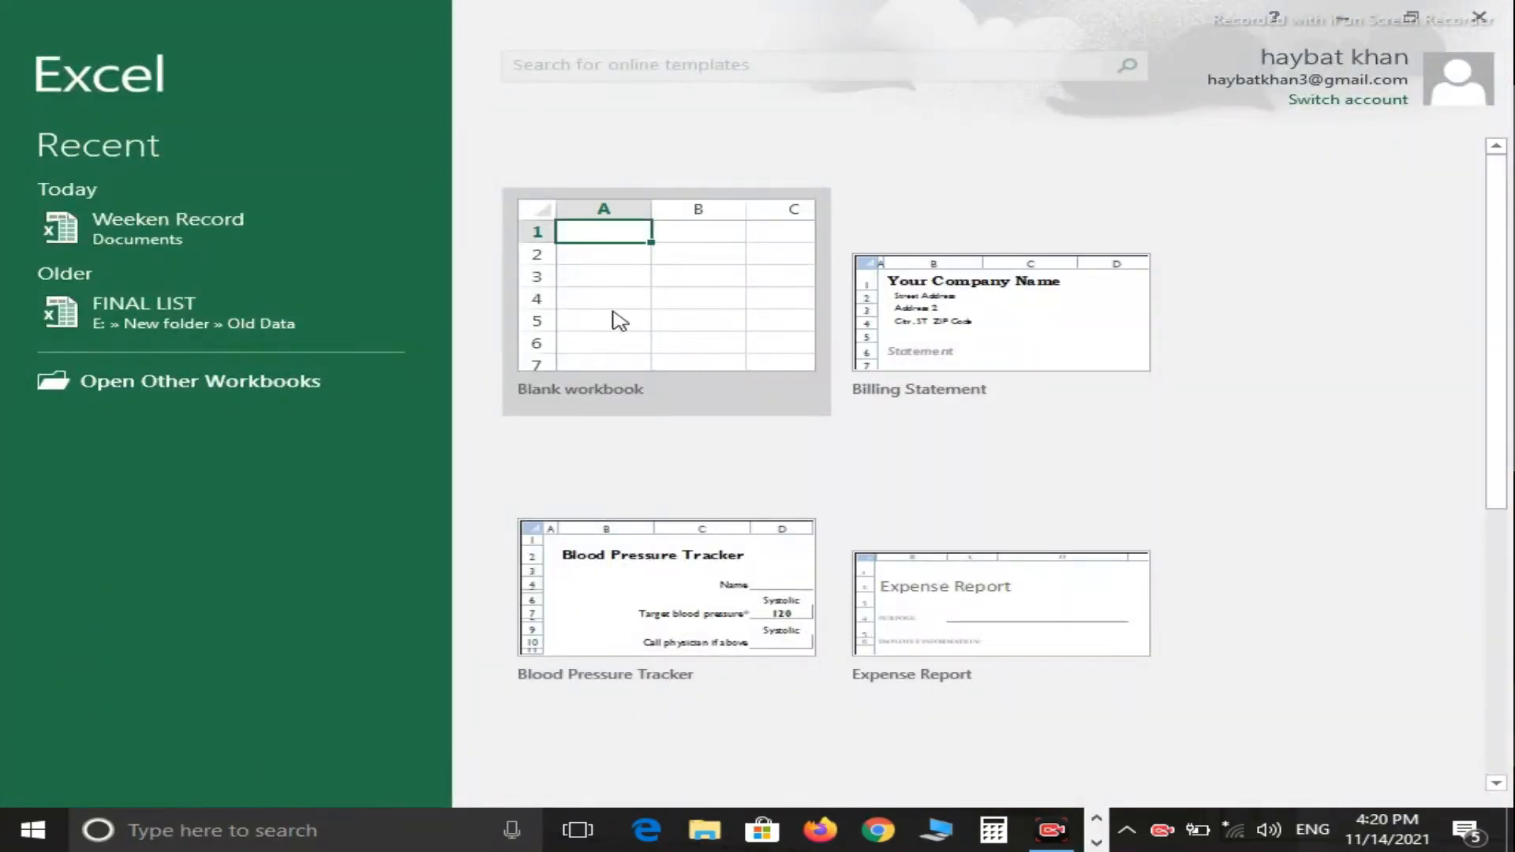
Step: Create a blank workbook and merge and center cells A1:I3
left_click(619, 312)
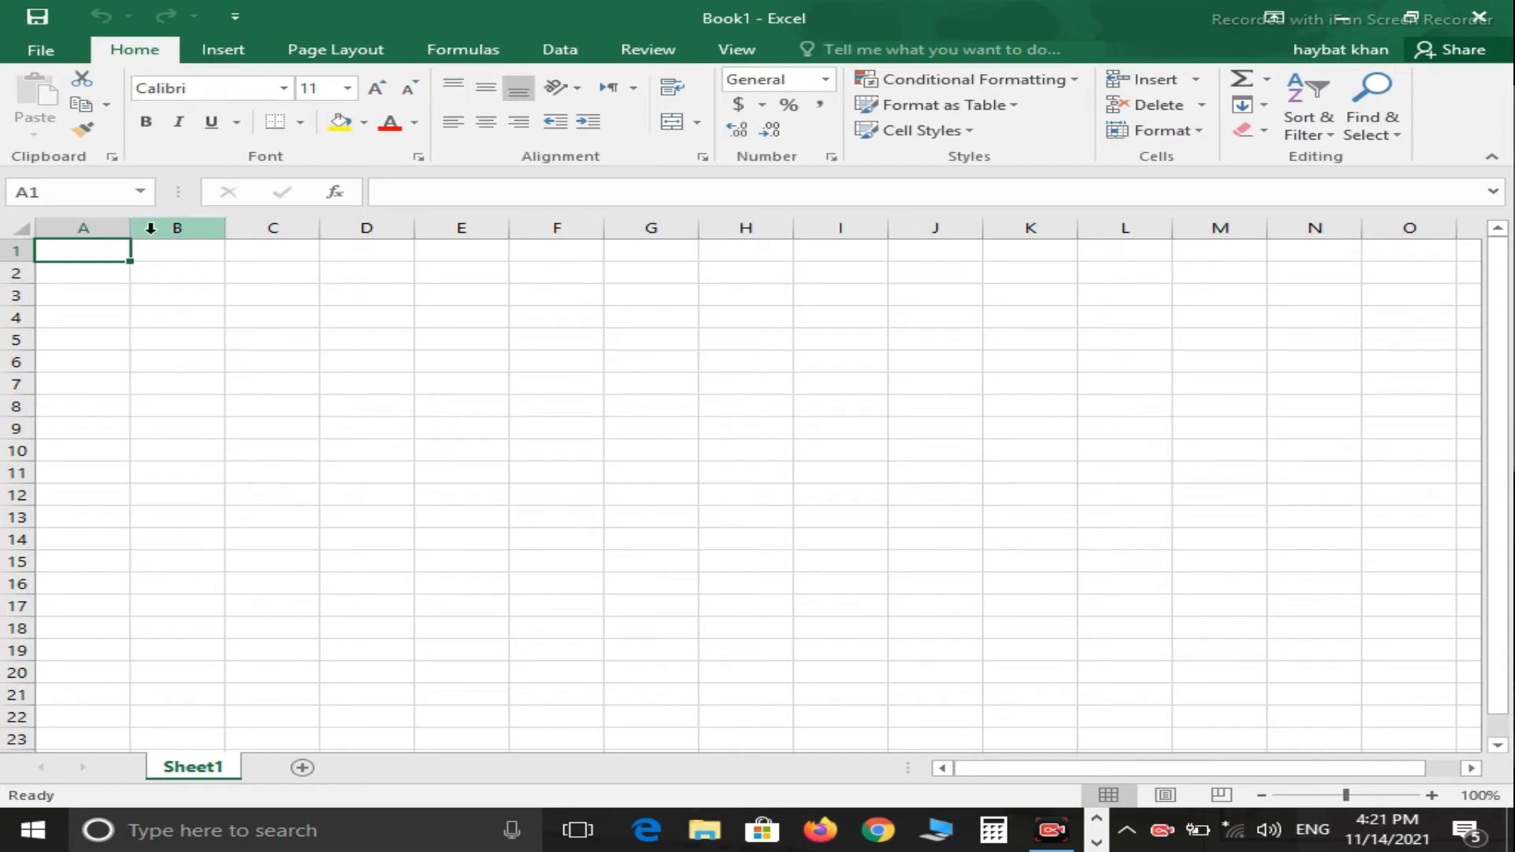
left_click_drag(124, 252, 818, 294)
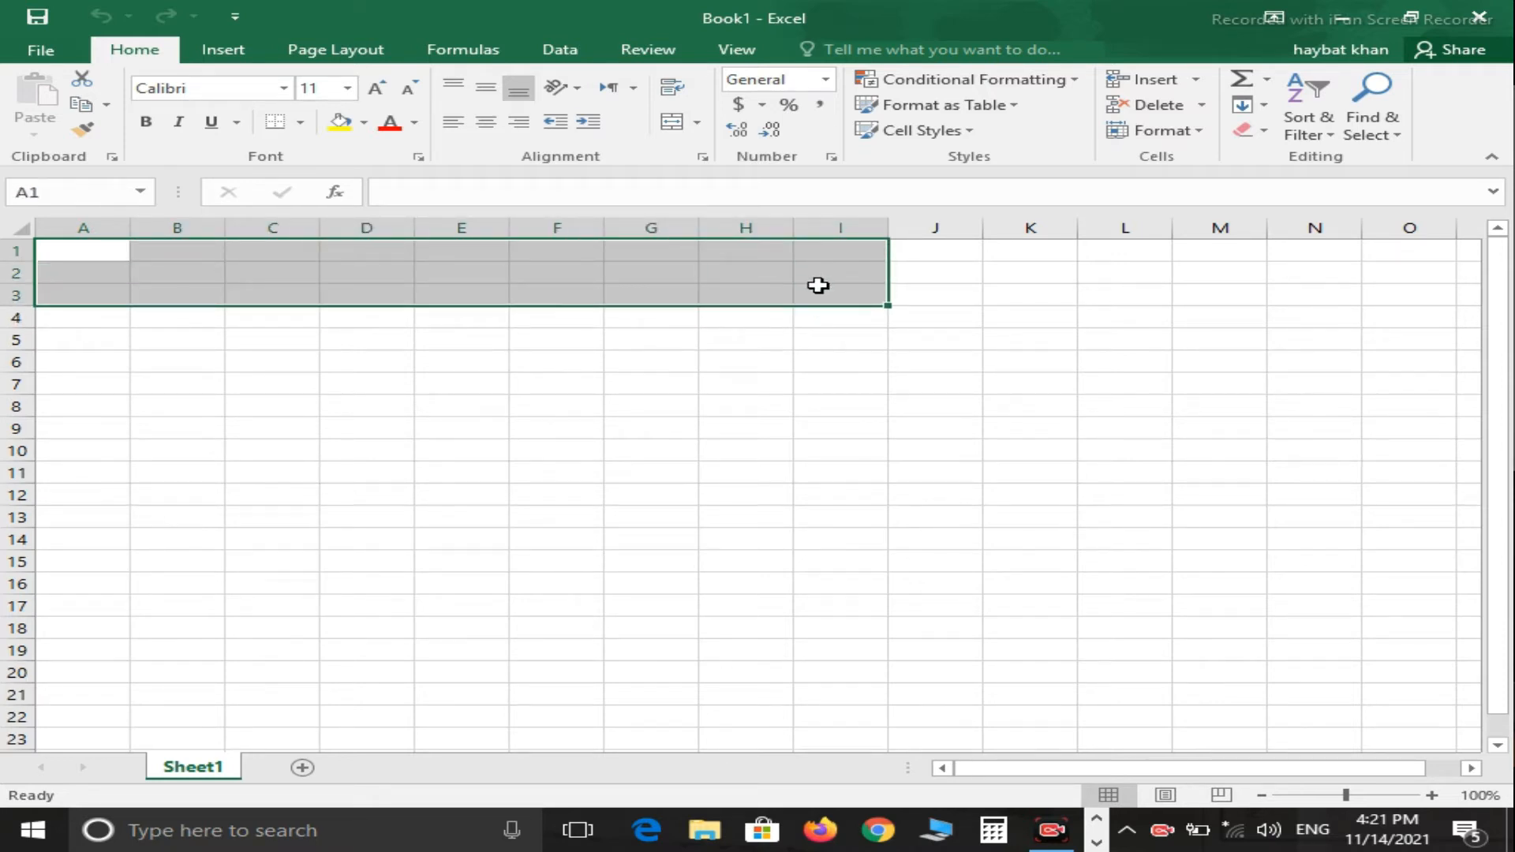
left_click(672, 124)
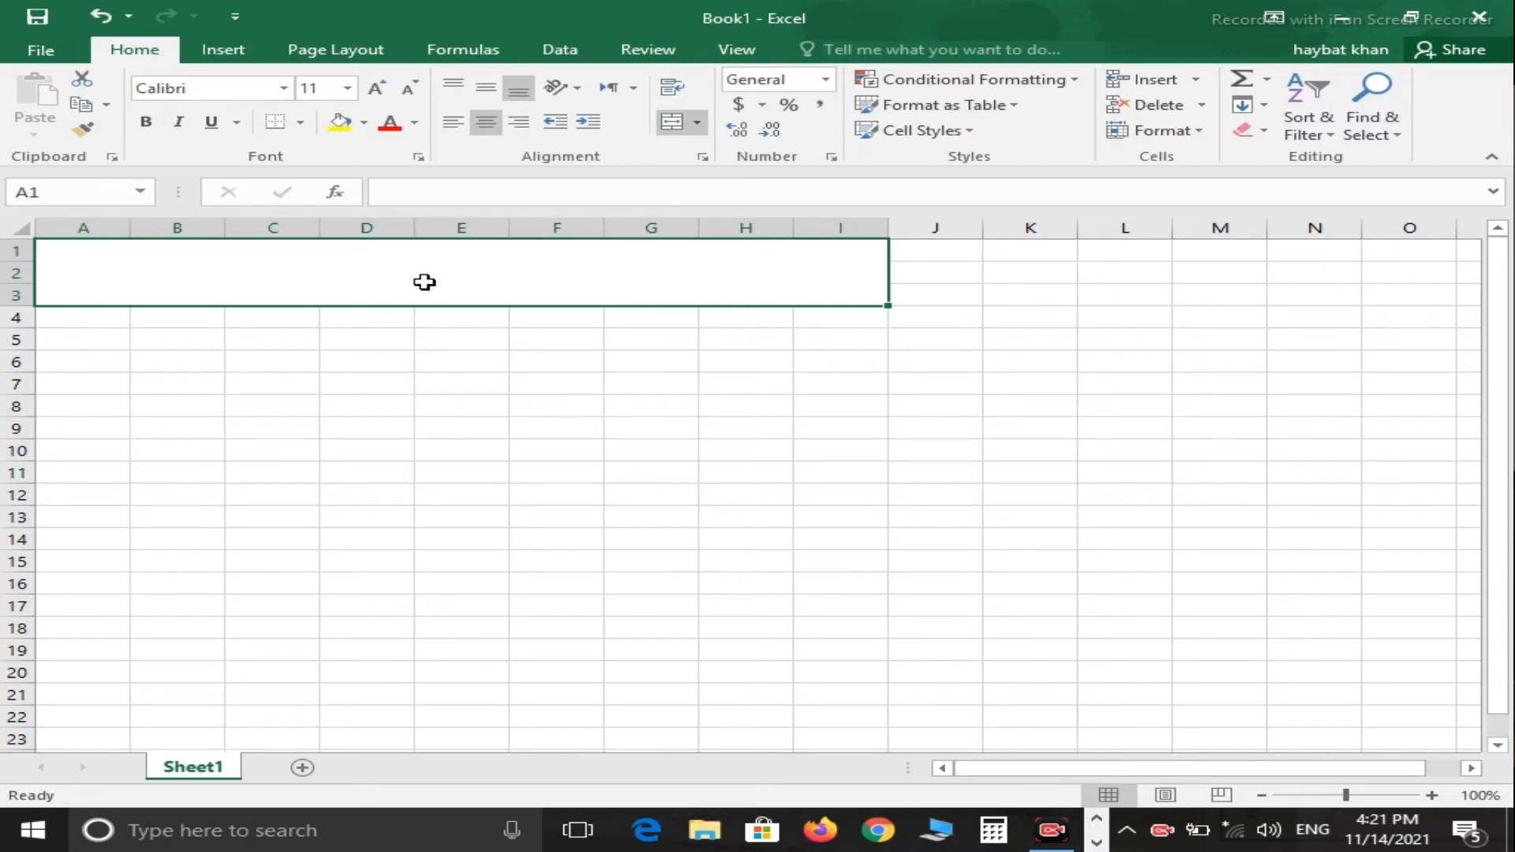
Step: Enter the title "Salary Sheet For workers" in the merged cell A1:I3
type("Sa")
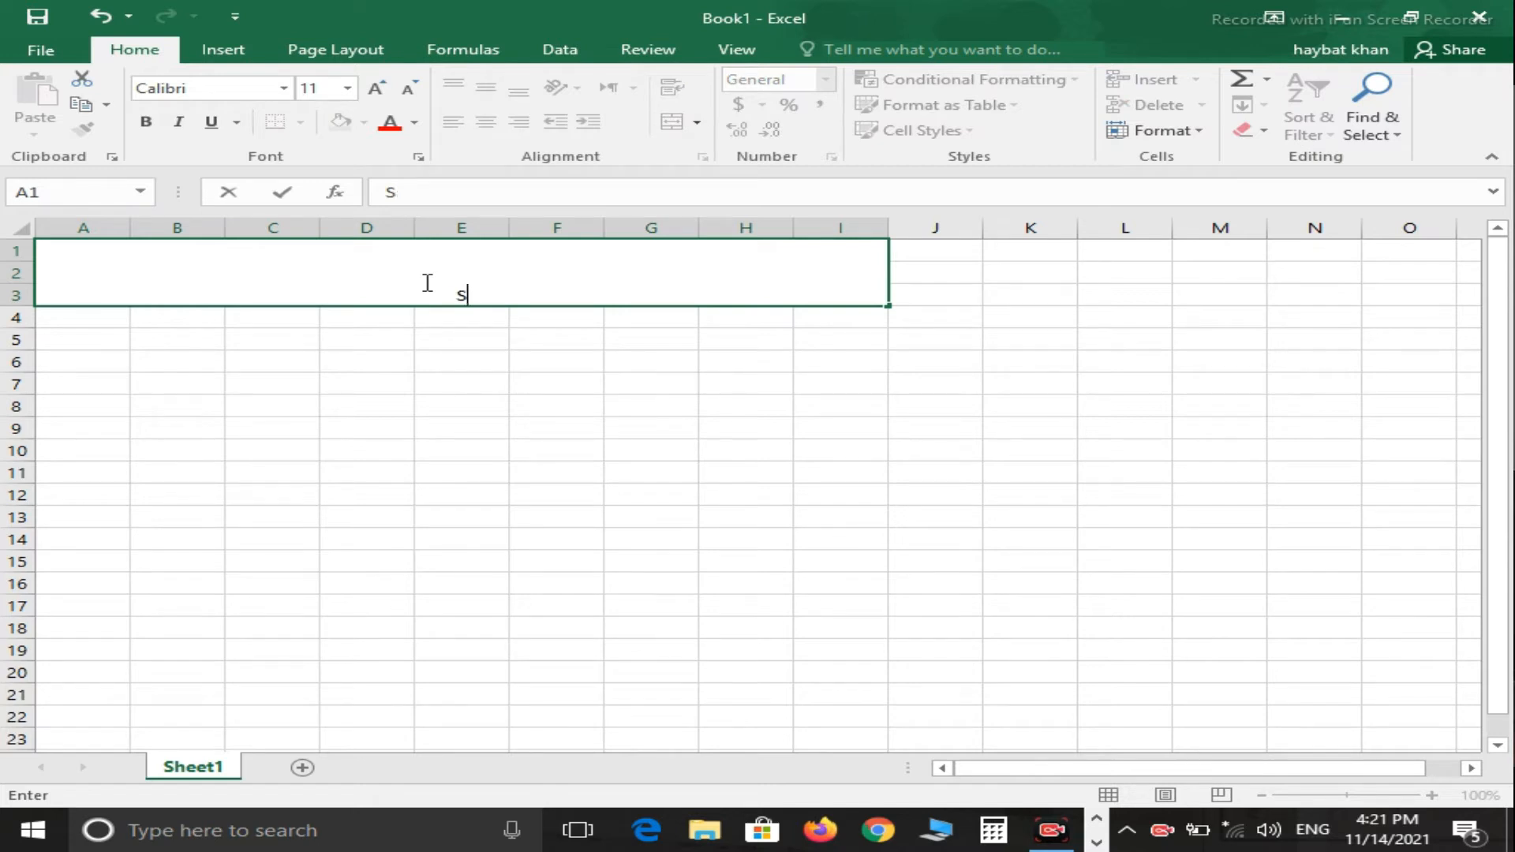
key("BackSpace")
key("Return")
type("Sa")
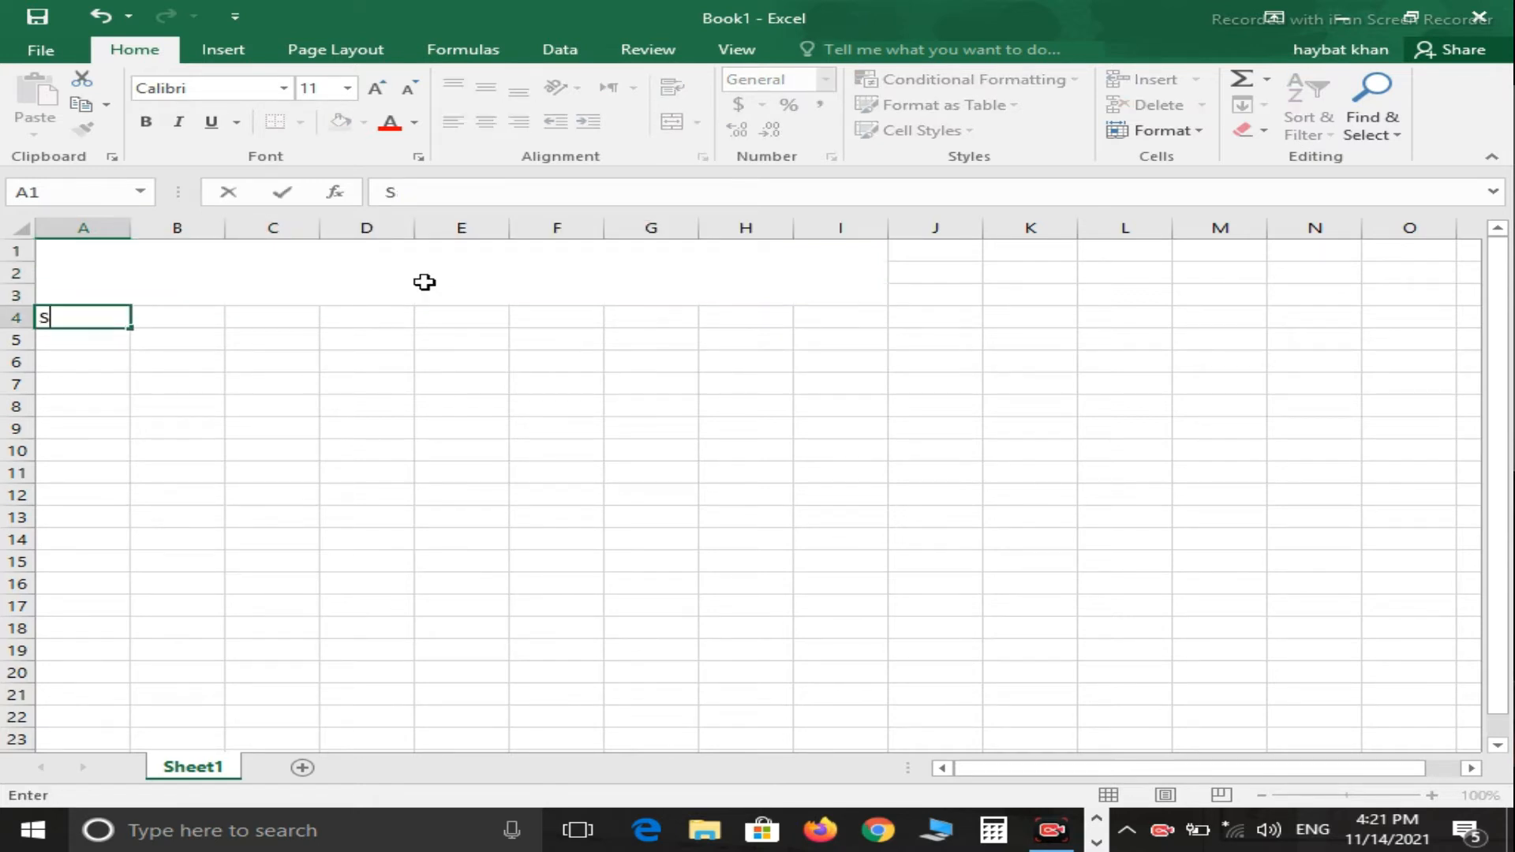
left_click(424, 281)
type("Sa")
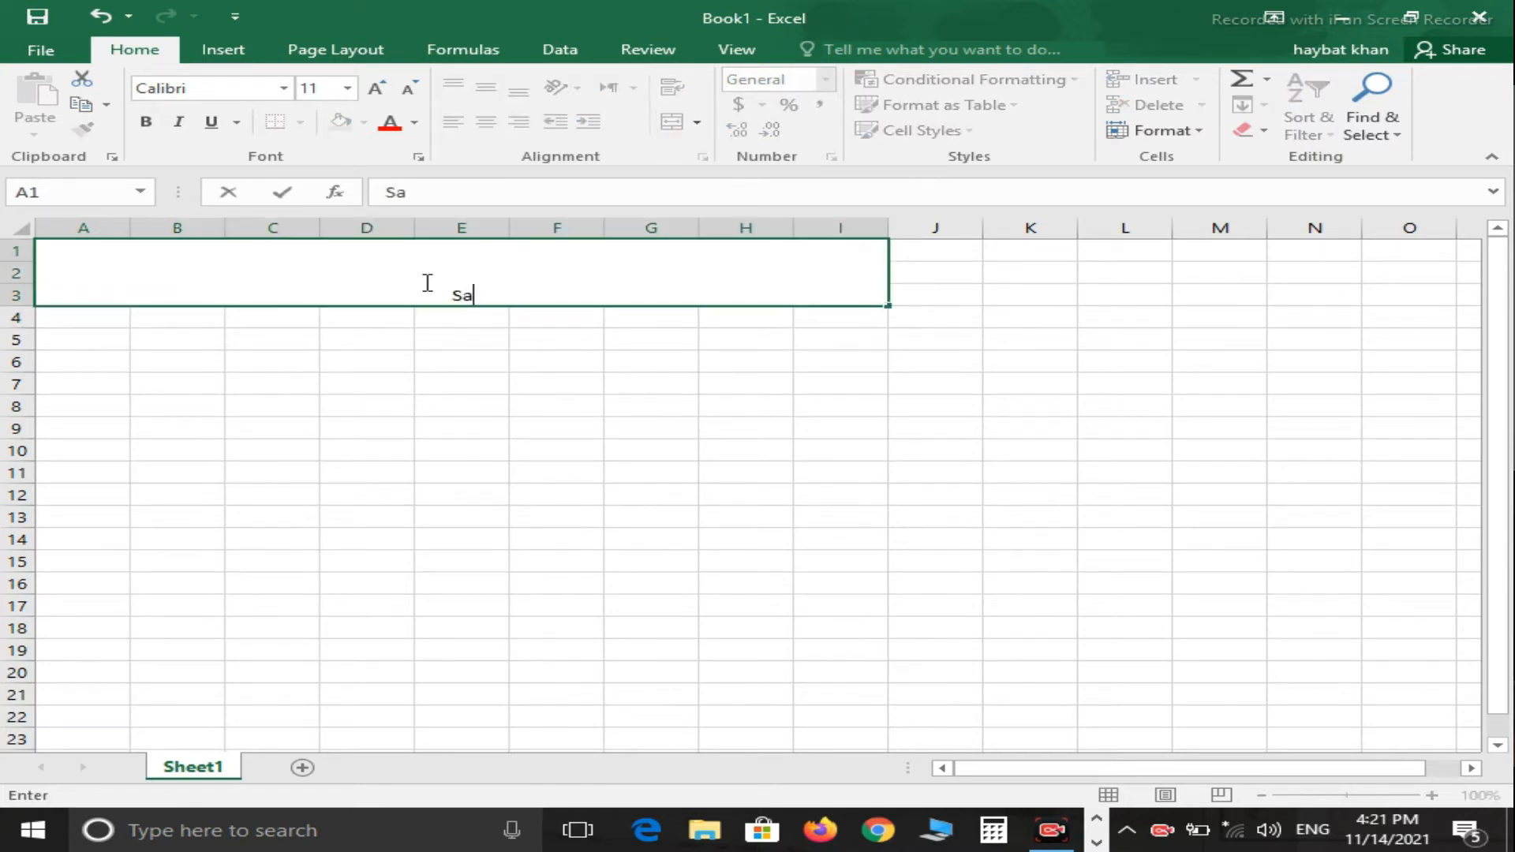
type("lary Sheet F")
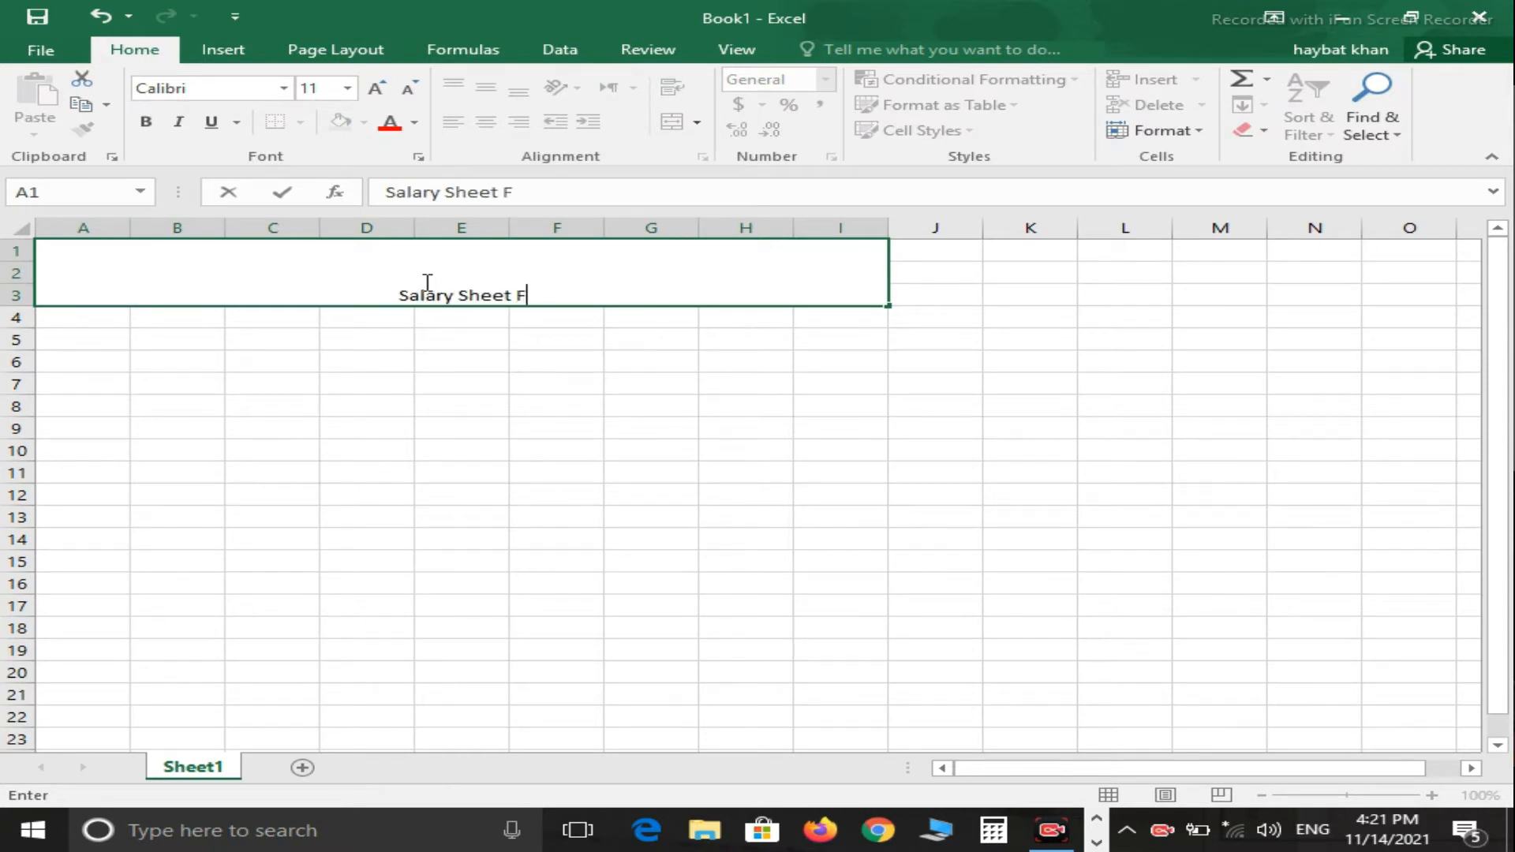
type("or worki")
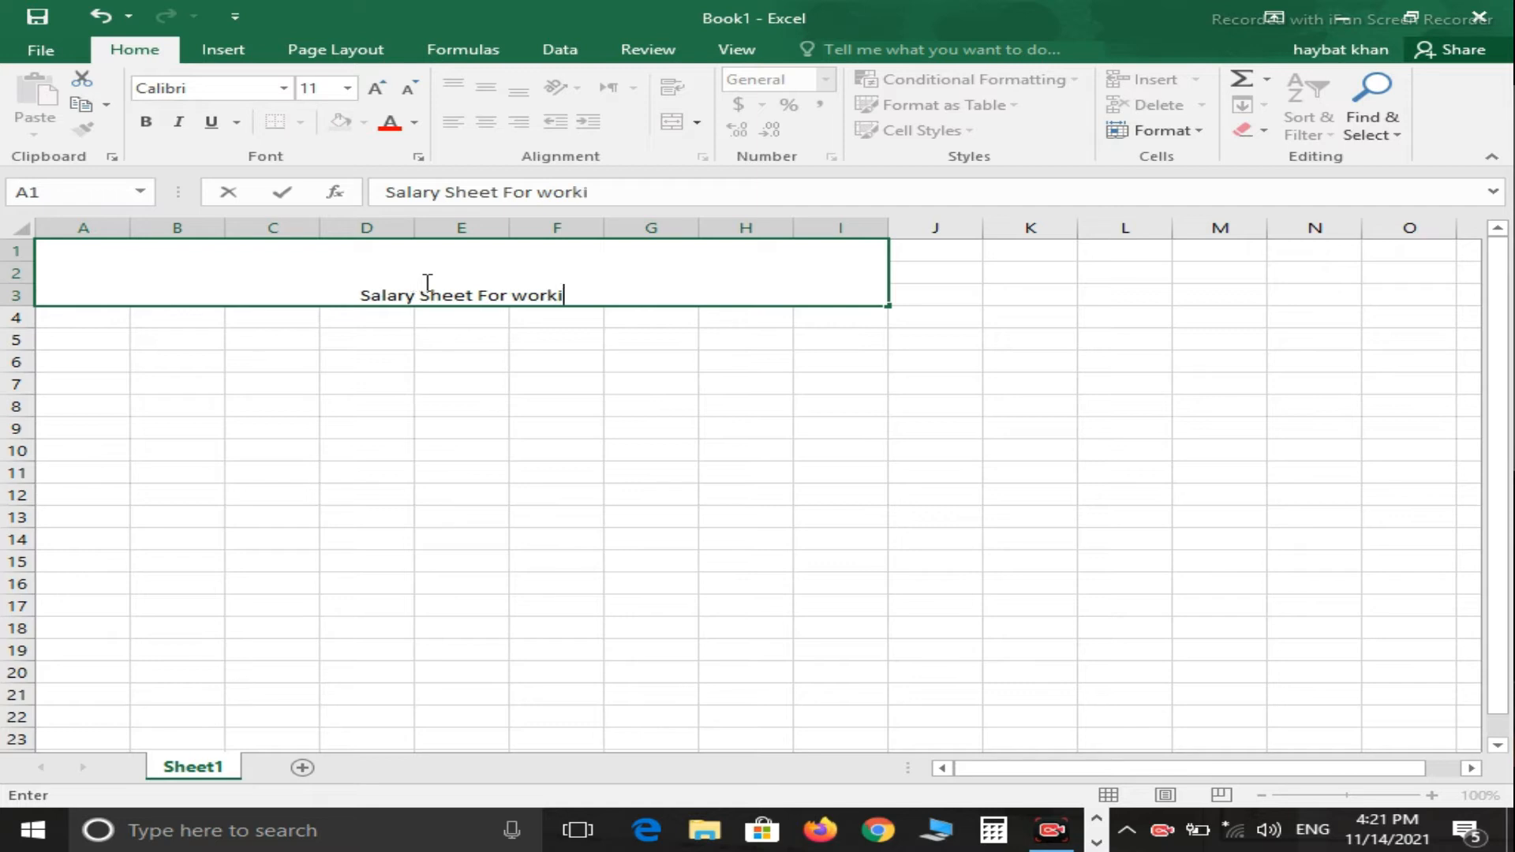
key("BackSpace")
type("ers")
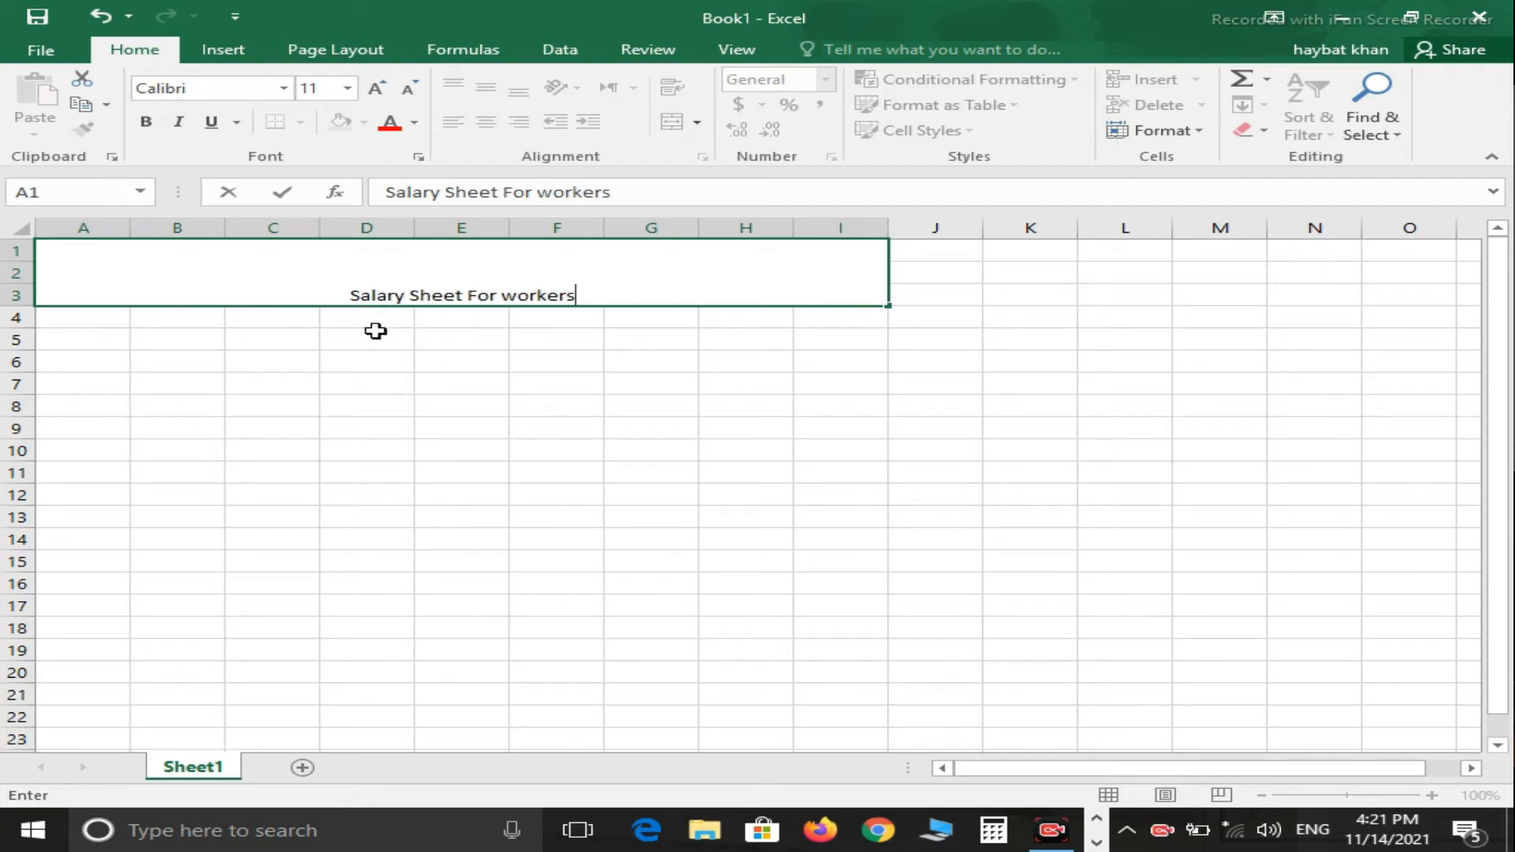
left_click(367, 330)
Step: Give the title cell a blue font color from the theme colors and a yellow fill
left_click(384, 287)
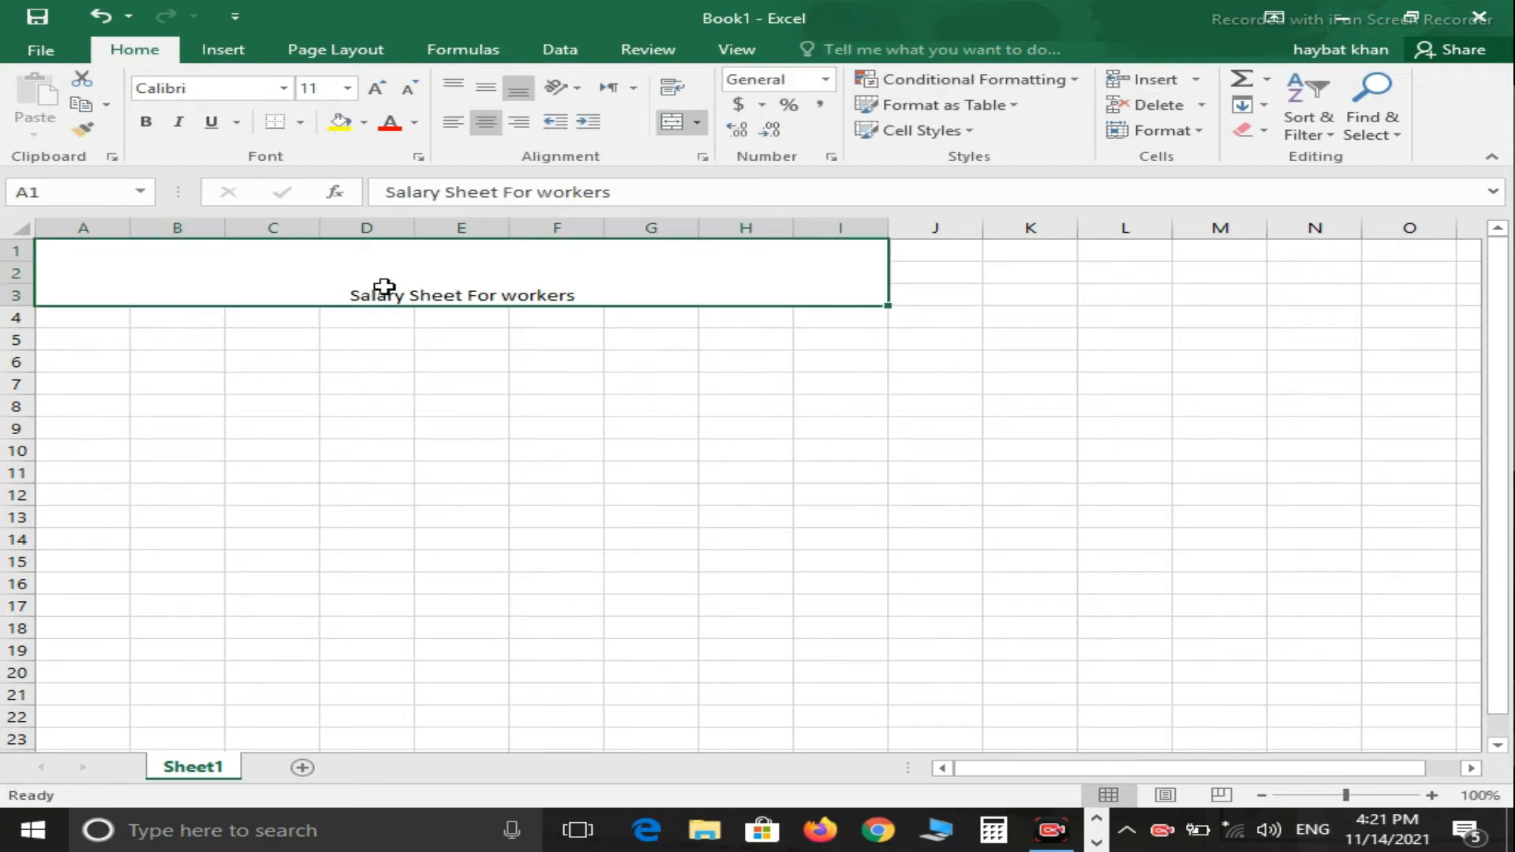
left_click(390, 124)
left_click(416, 123)
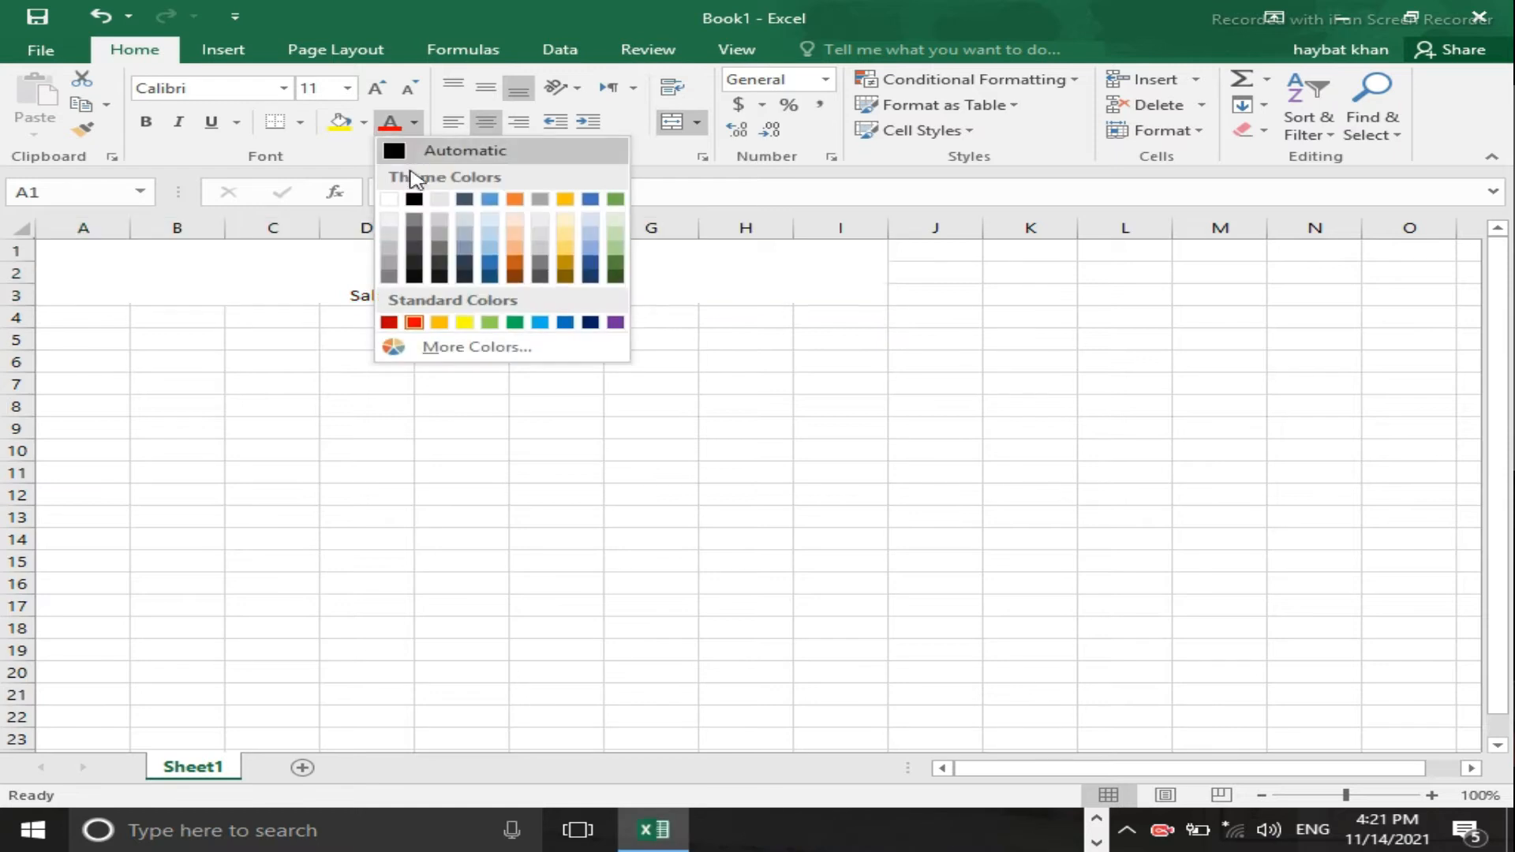
left_click(489, 266)
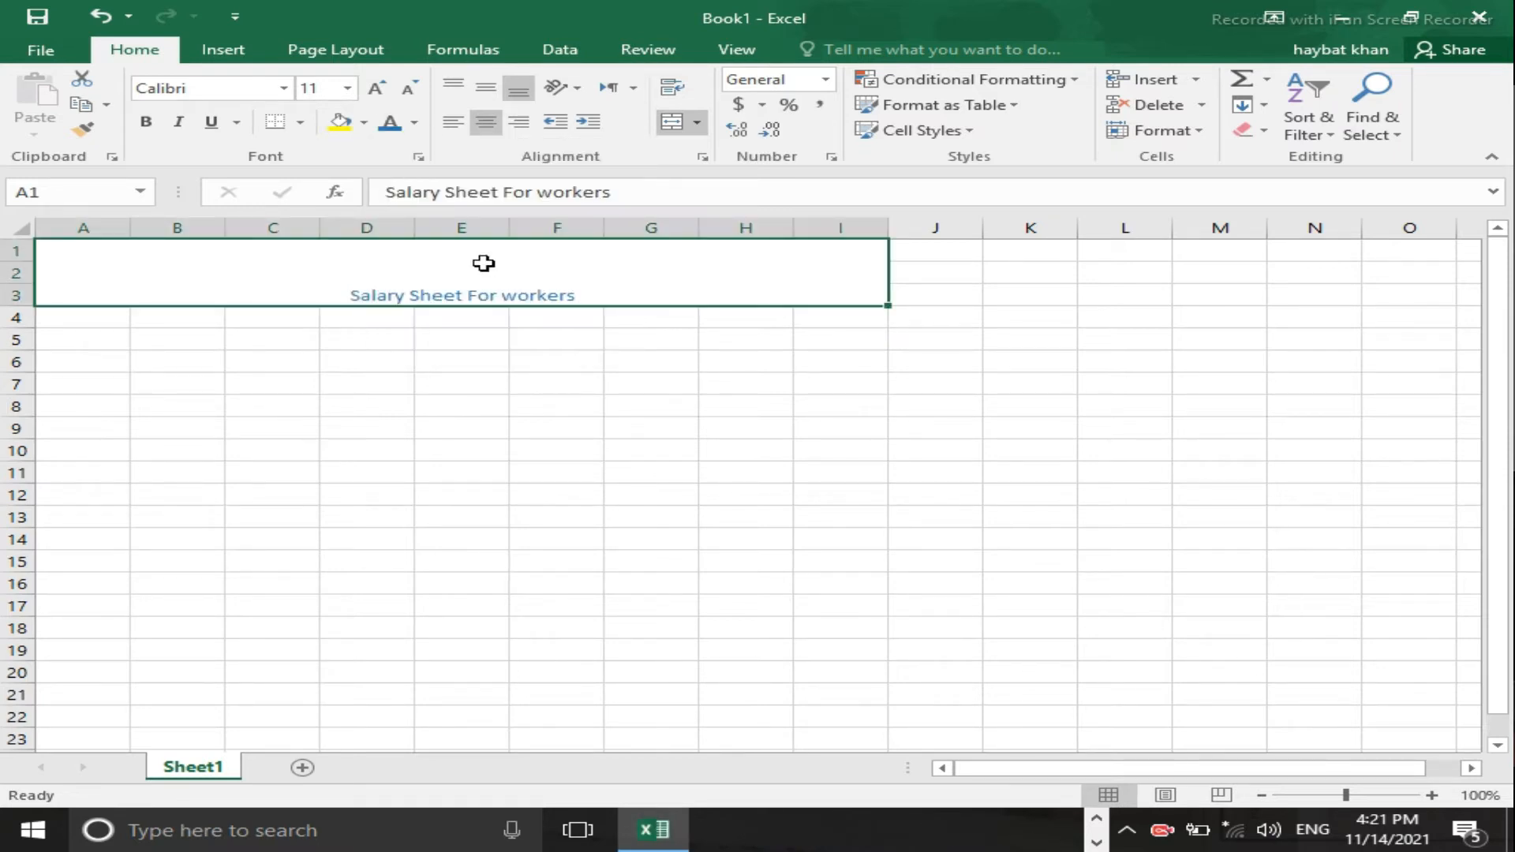
left_click(363, 124)
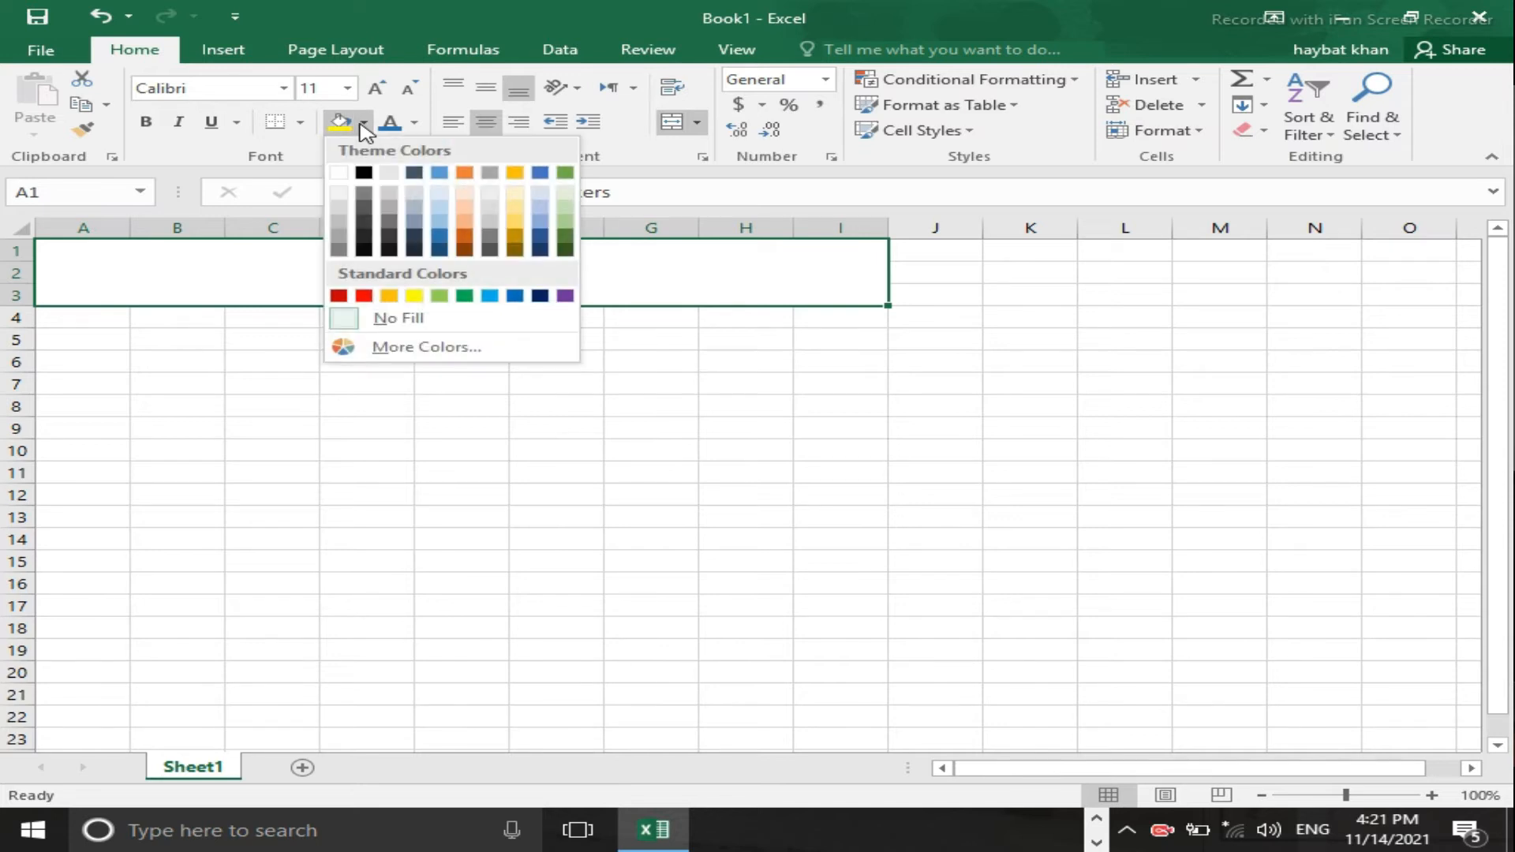
left_click(413, 296)
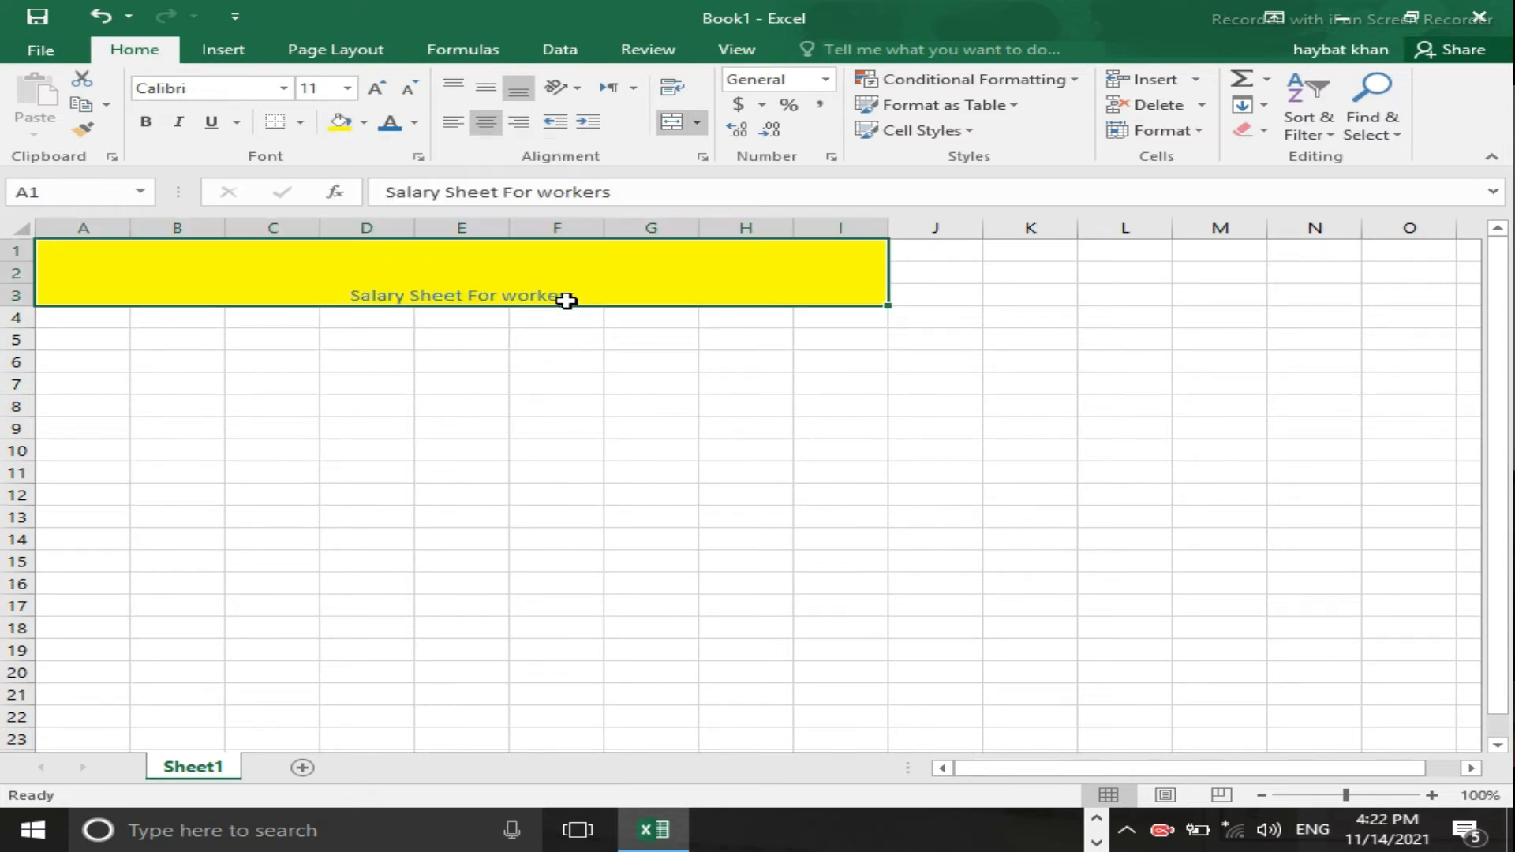
Step: Enlarge the title text to font size 26
left_click(376, 88)
left_click(376, 88)
left_click(377, 88)
left_click(377, 88)
left_click(376, 88)
left_click(376, 87)
left_click(376, 92)
left_click(377, 93)
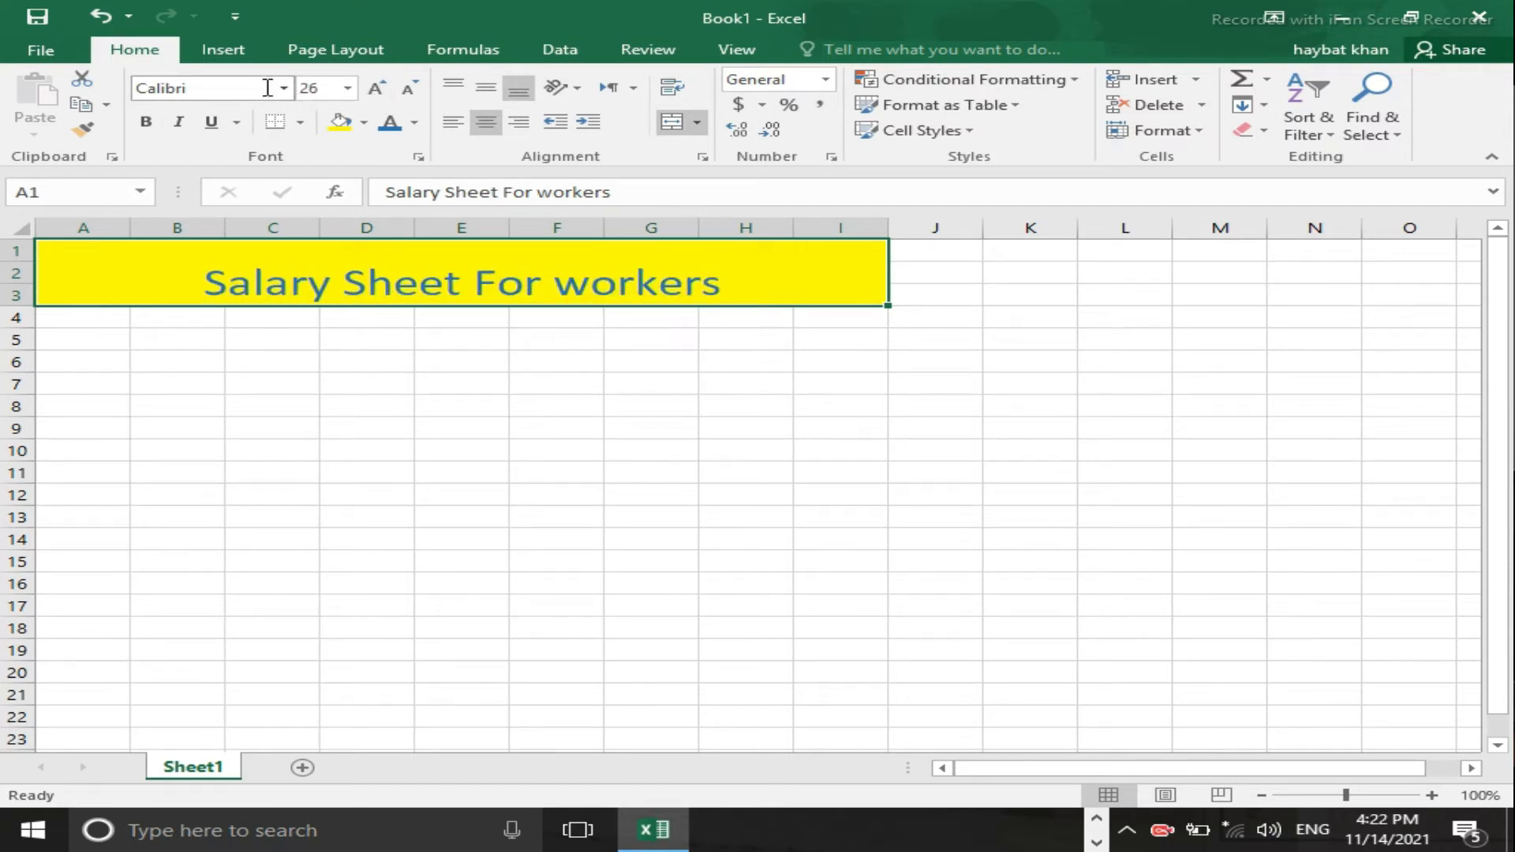
Step: Make the title bold and set its font to Bauhaus 93
left_click(146, 123)
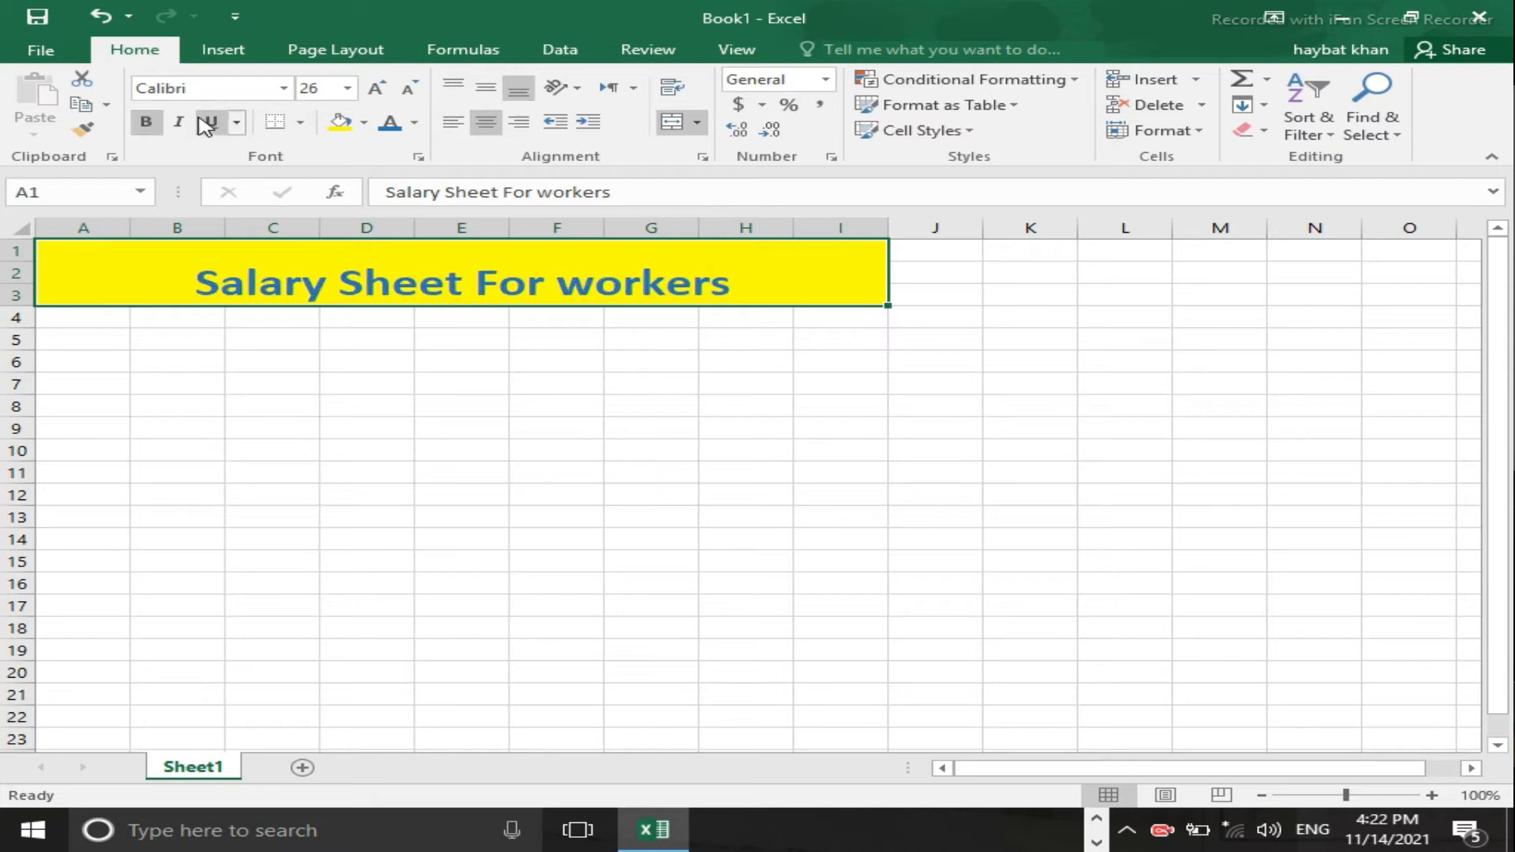
left_click(284, 93)
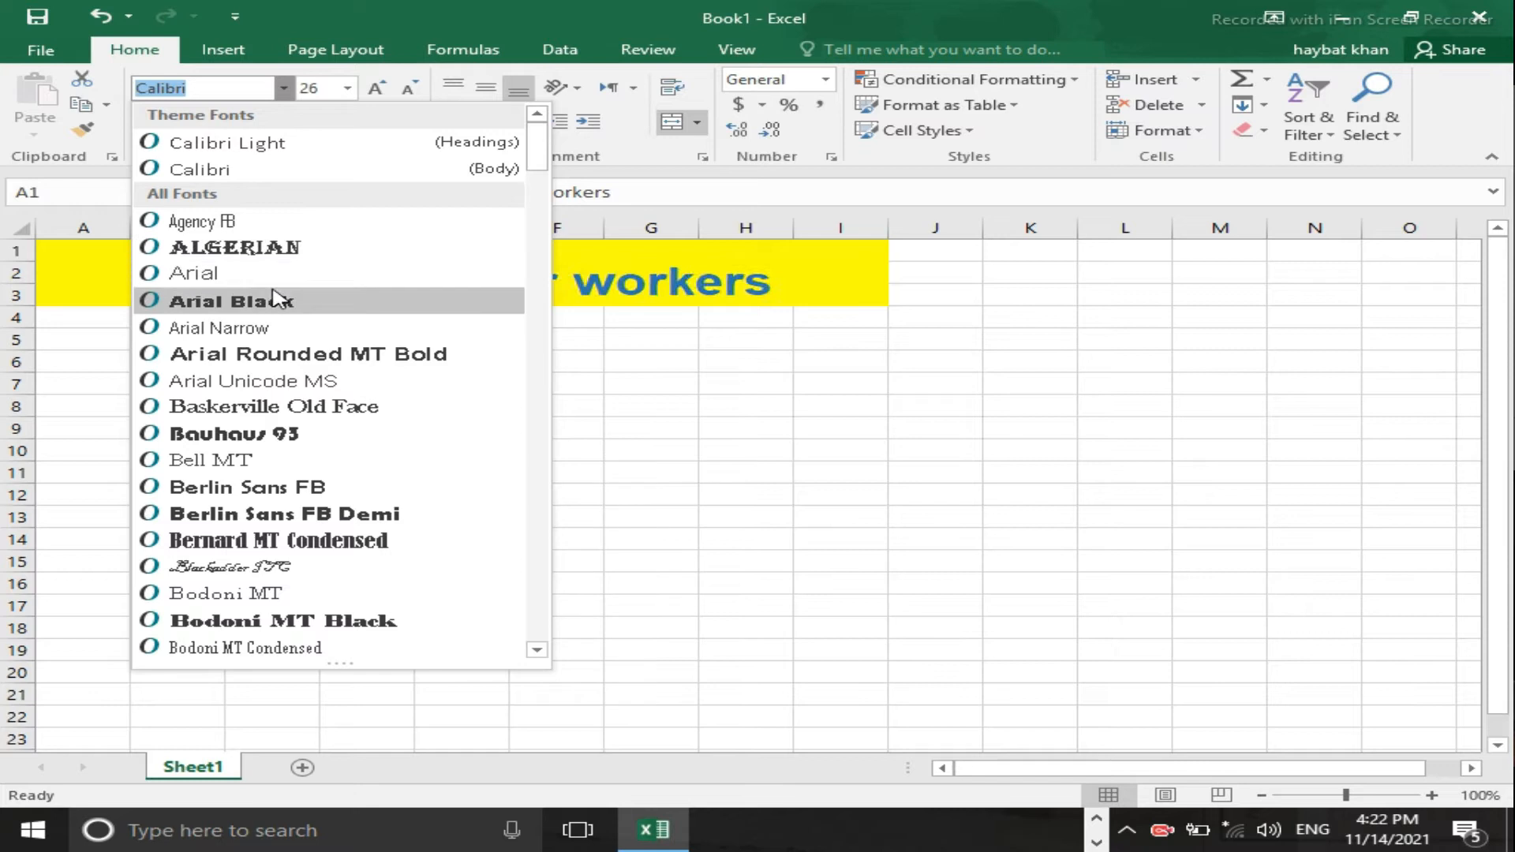
left_click(278, 434)
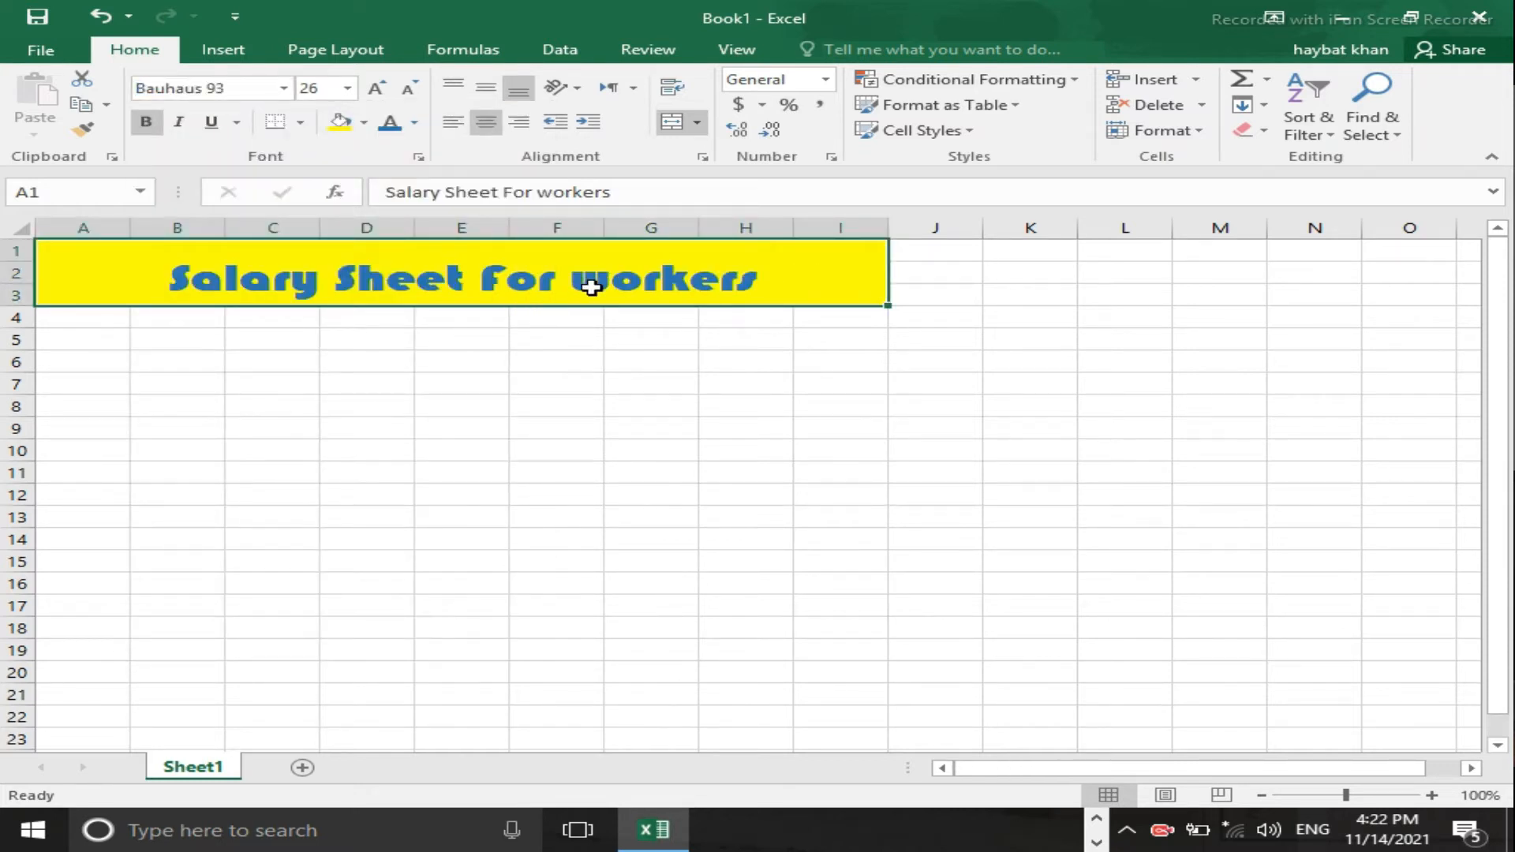
Step: Top-align the title and extend its merged cell over A1:I10
left_click(491, 94)
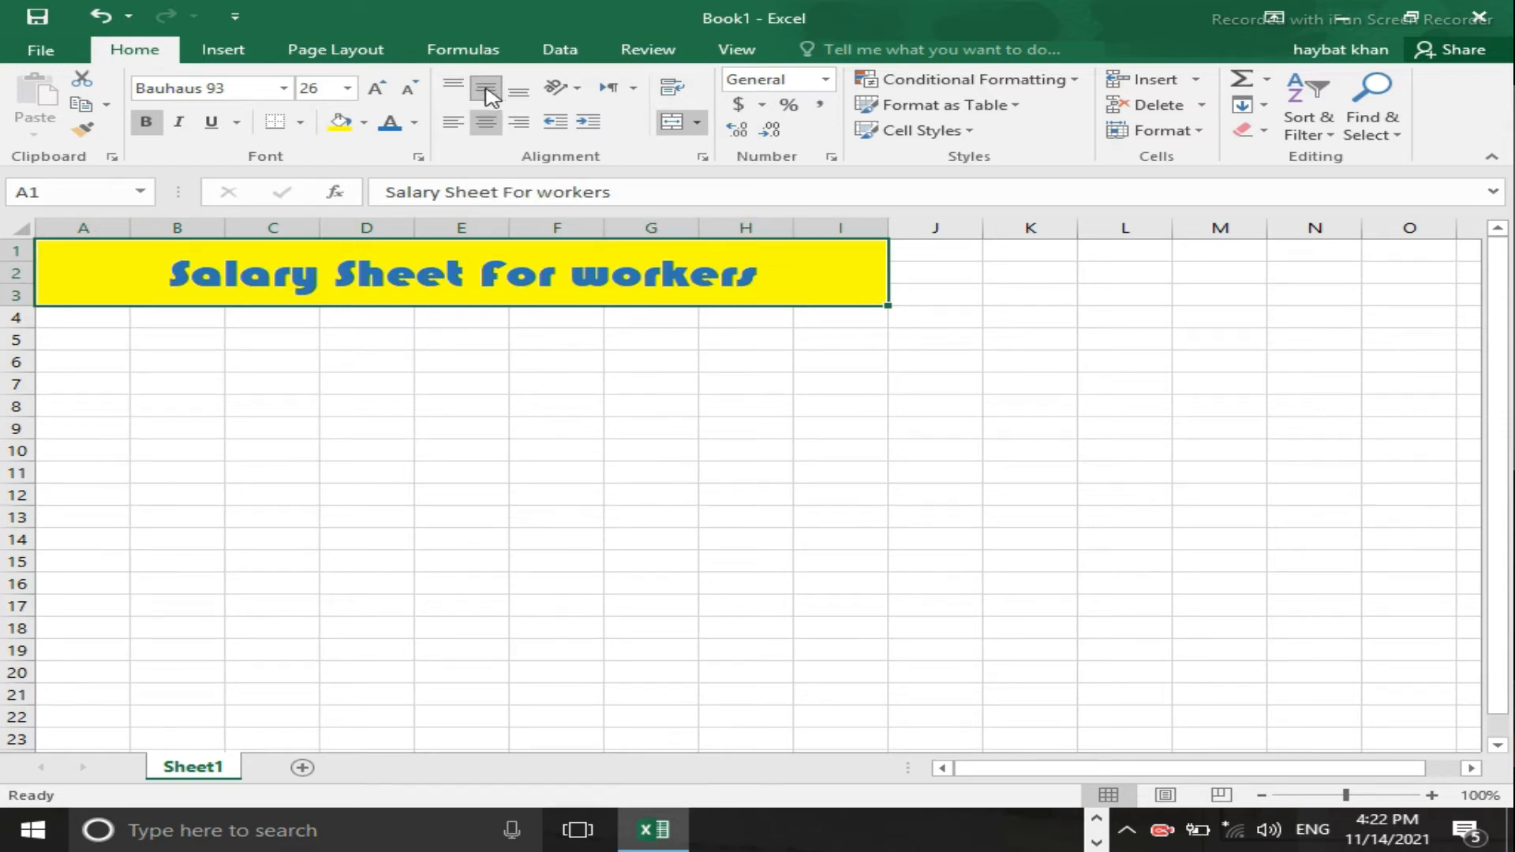
left_click(454, 91)
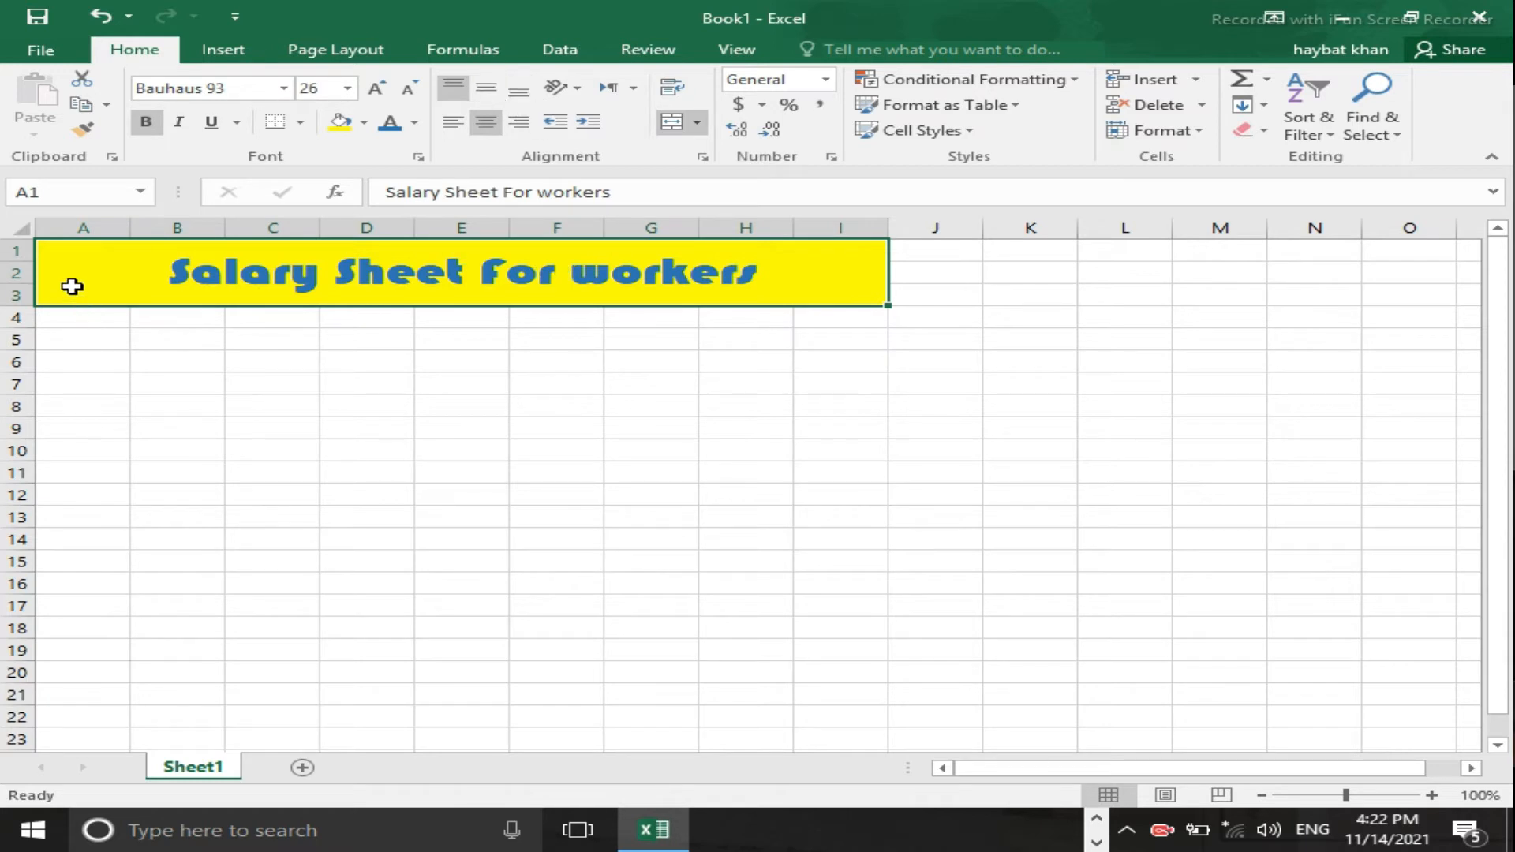
left_click_drag(68, 270, 377, 455)
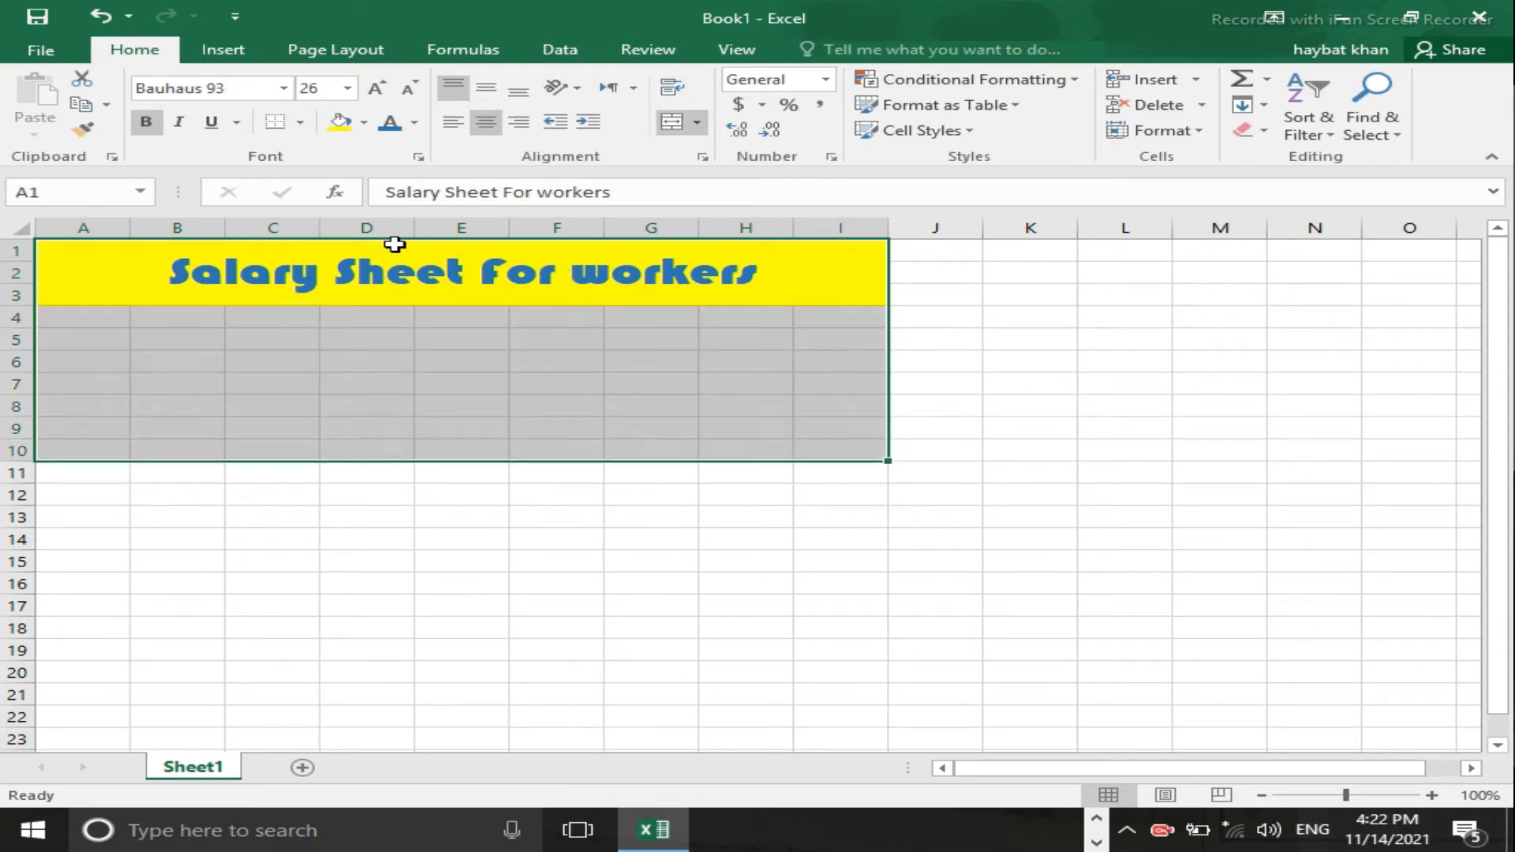
left_click(672, 123)
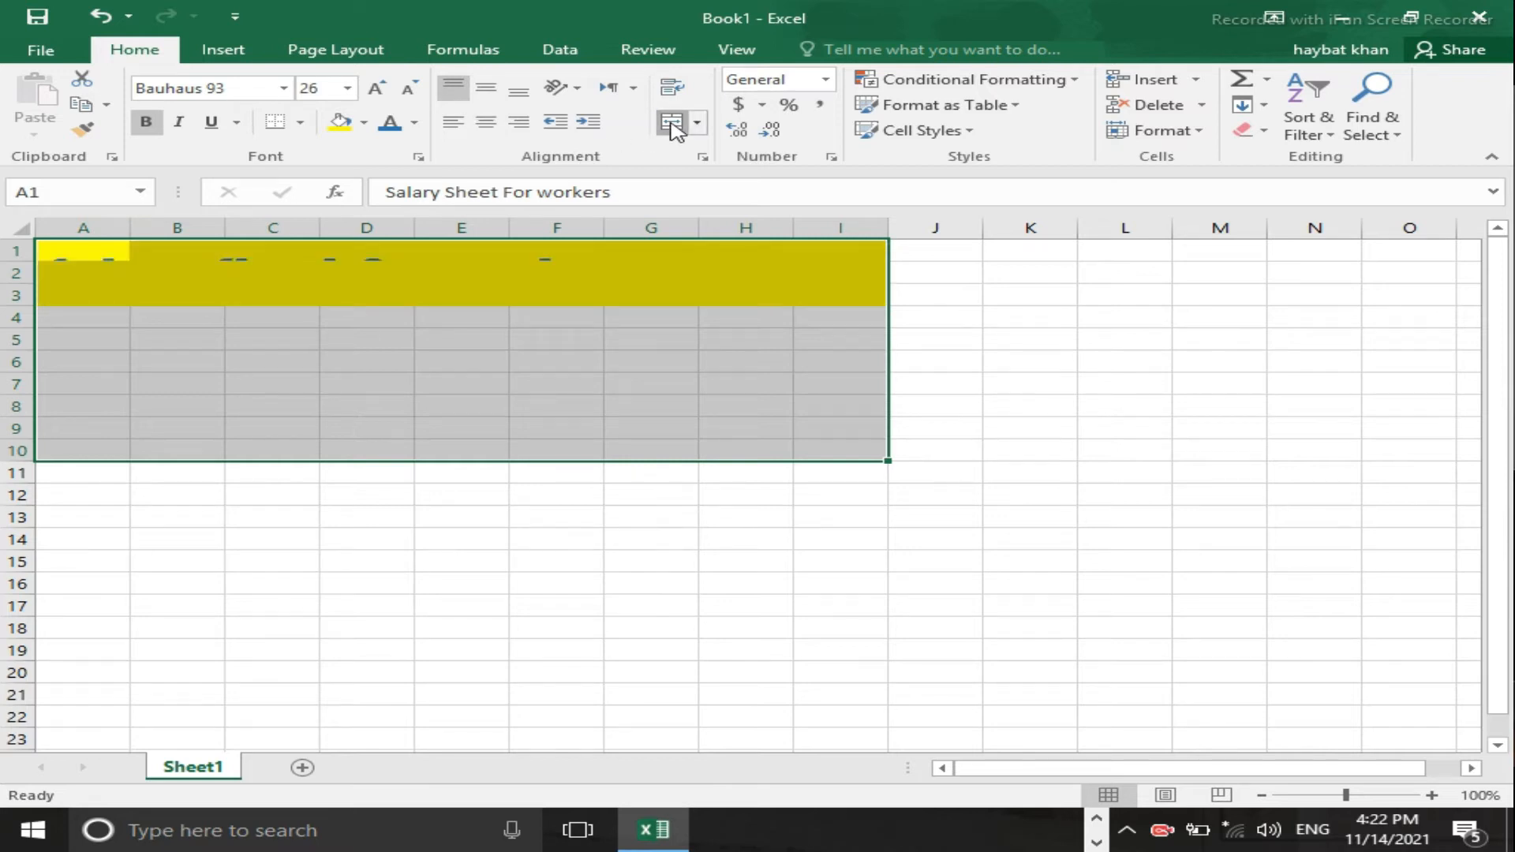
left_click(671, 124)
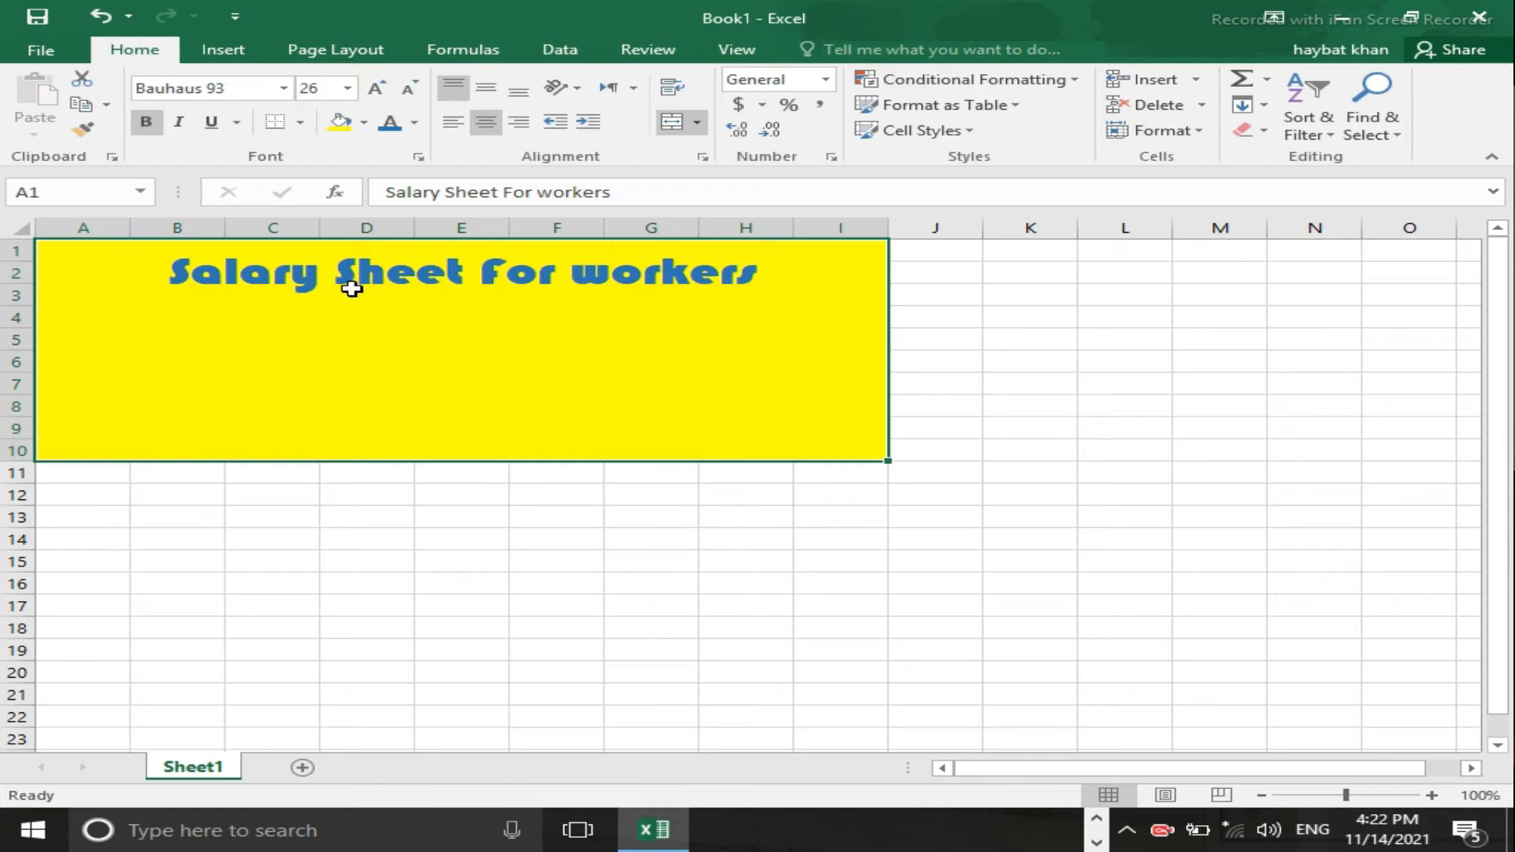
Step: Try the bottom, left and right alignments on the title, finishing with it centered horizontally and middle-aligned vertically
left_click(490, 89)
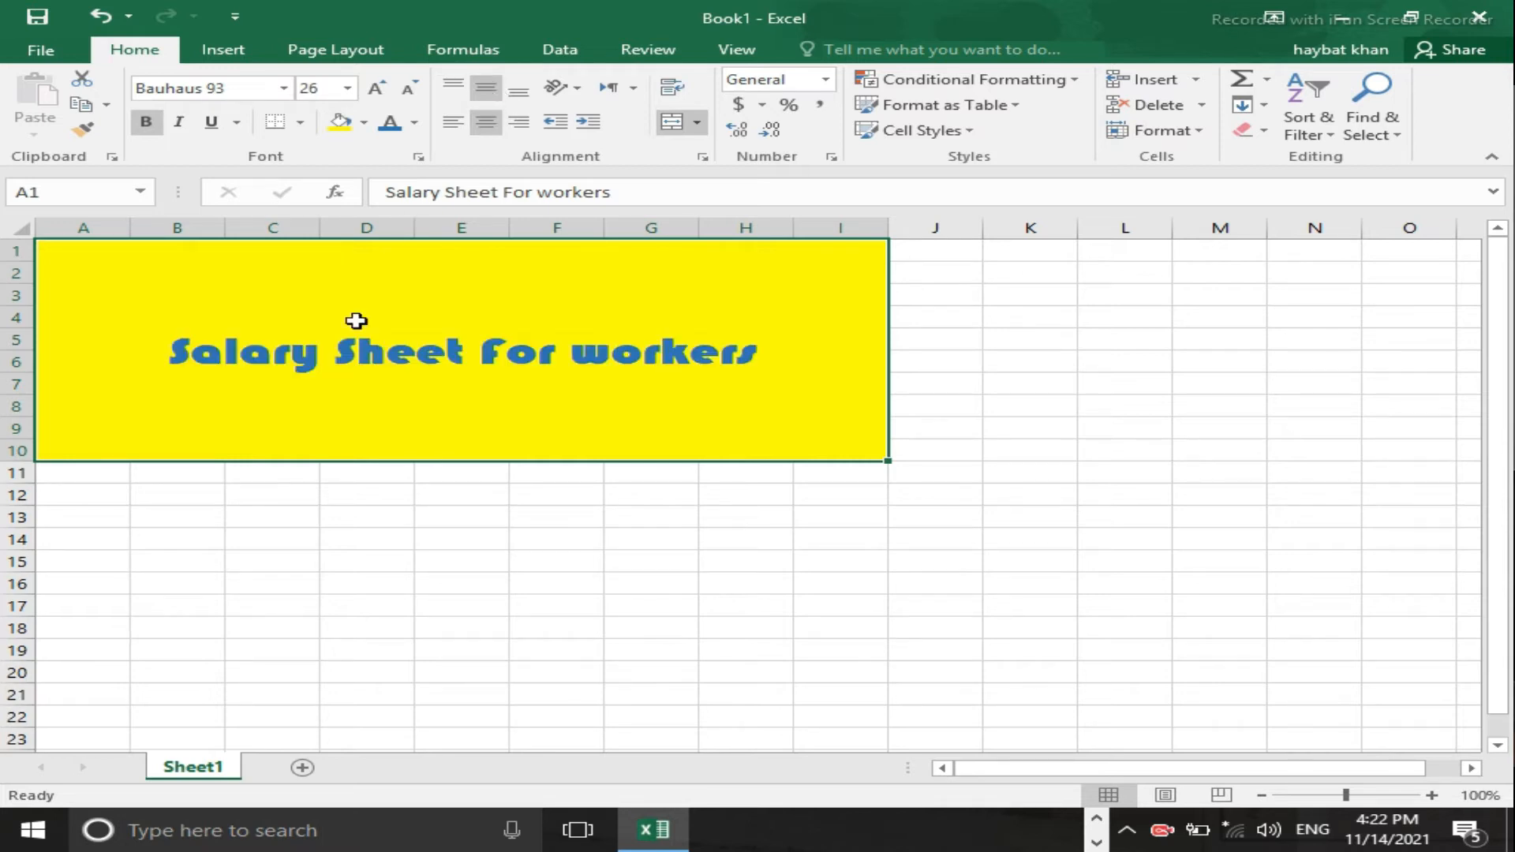
left_click(518, 89)
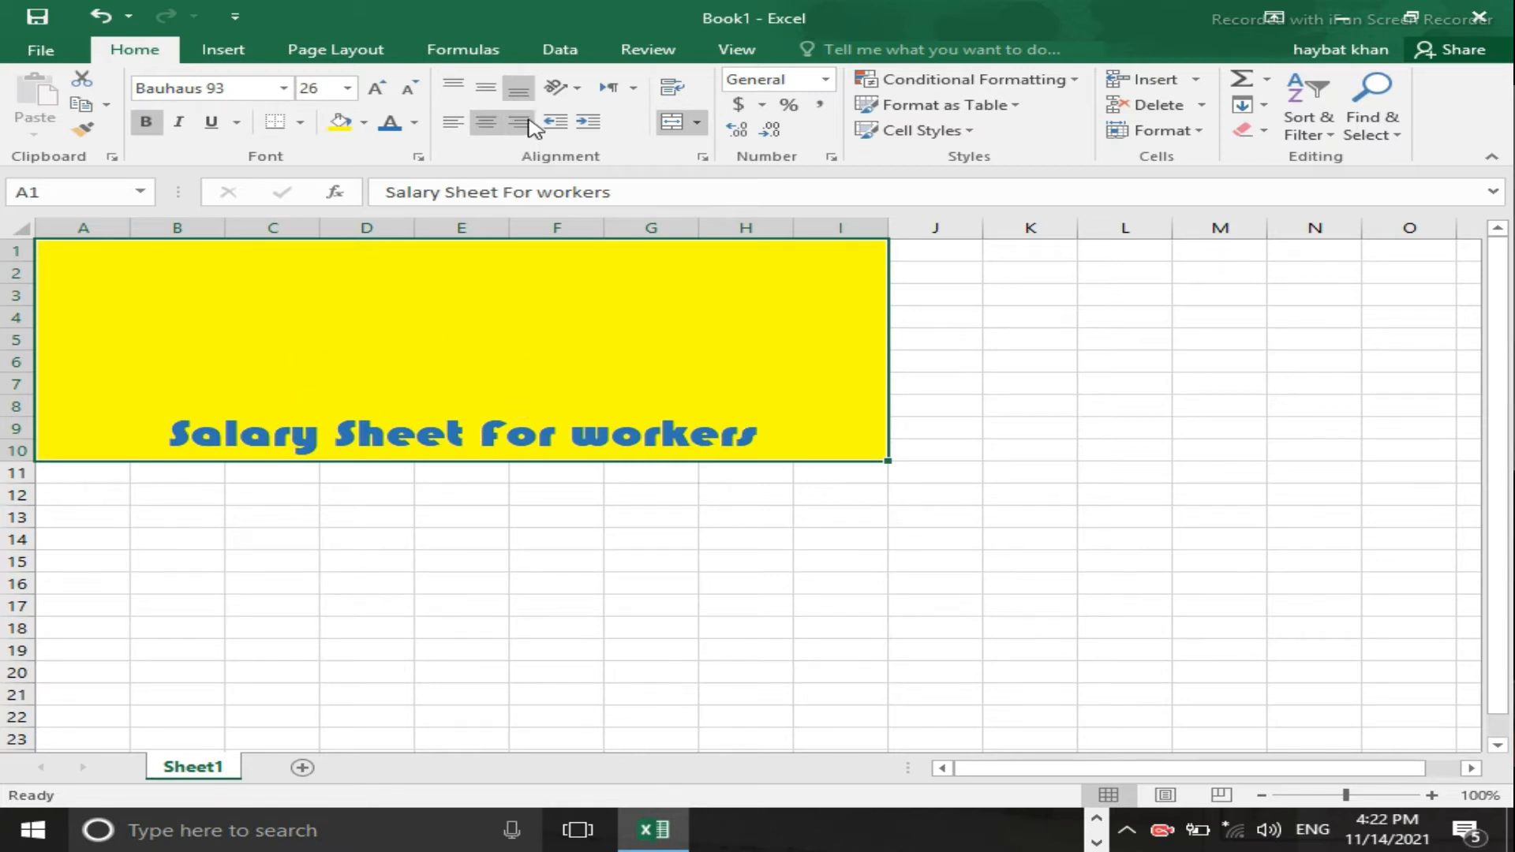
left_click(454, 123)
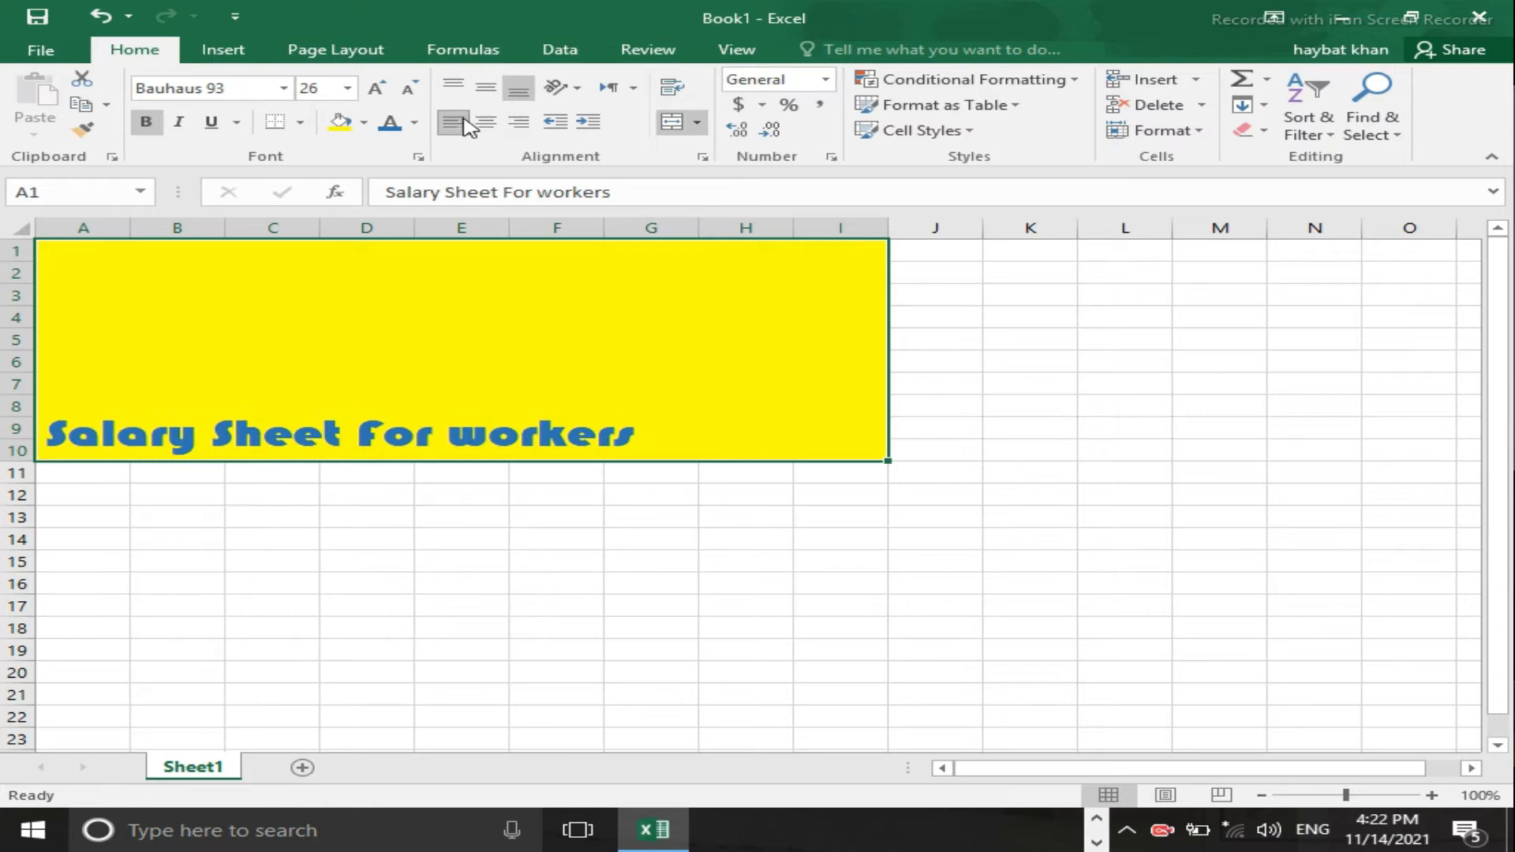
left_click(489, 124)
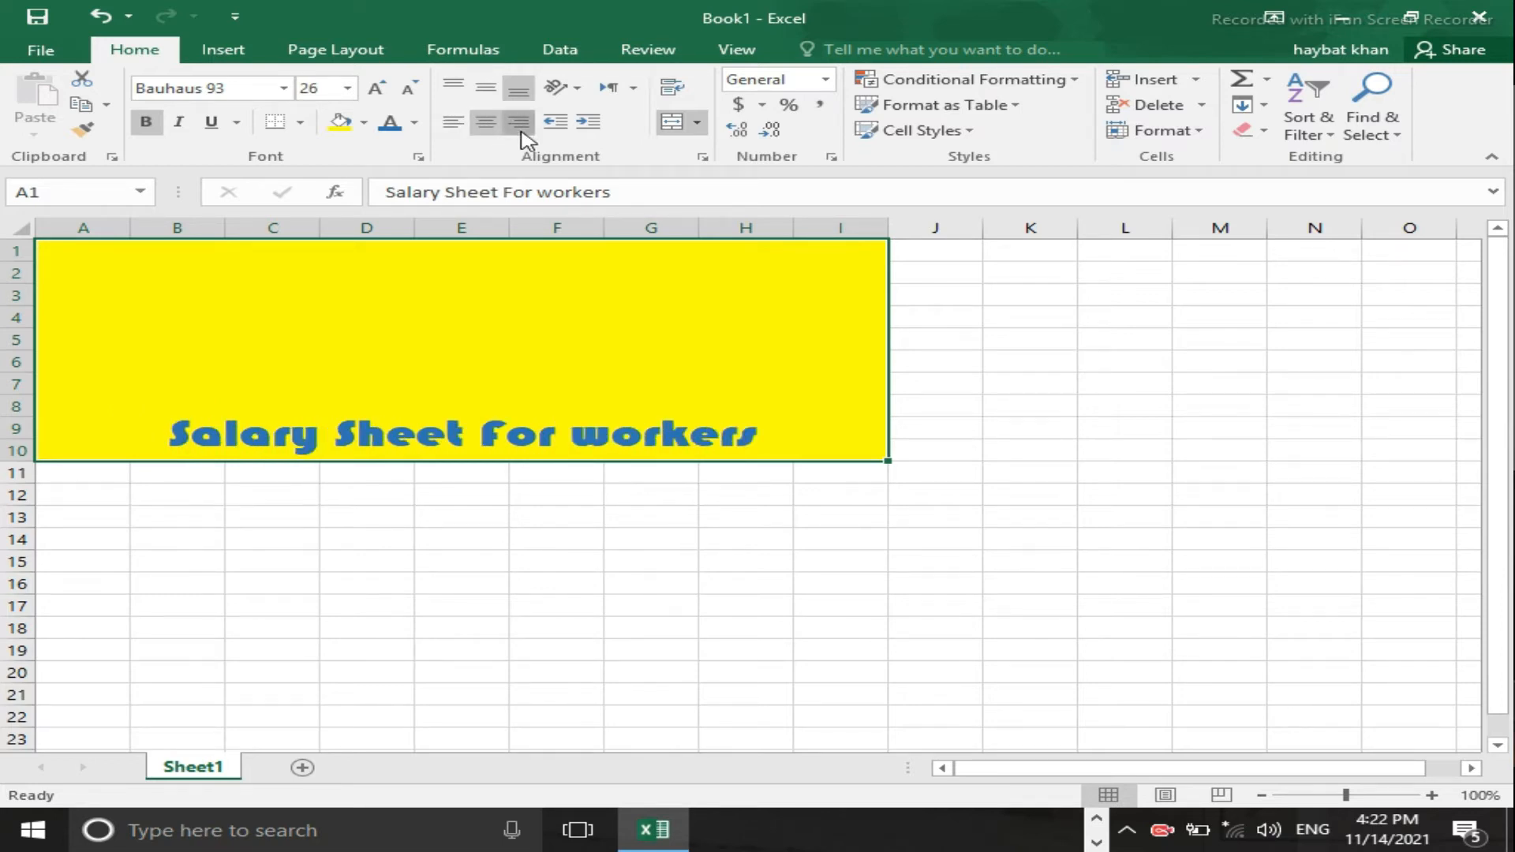
left_click(521, 127)
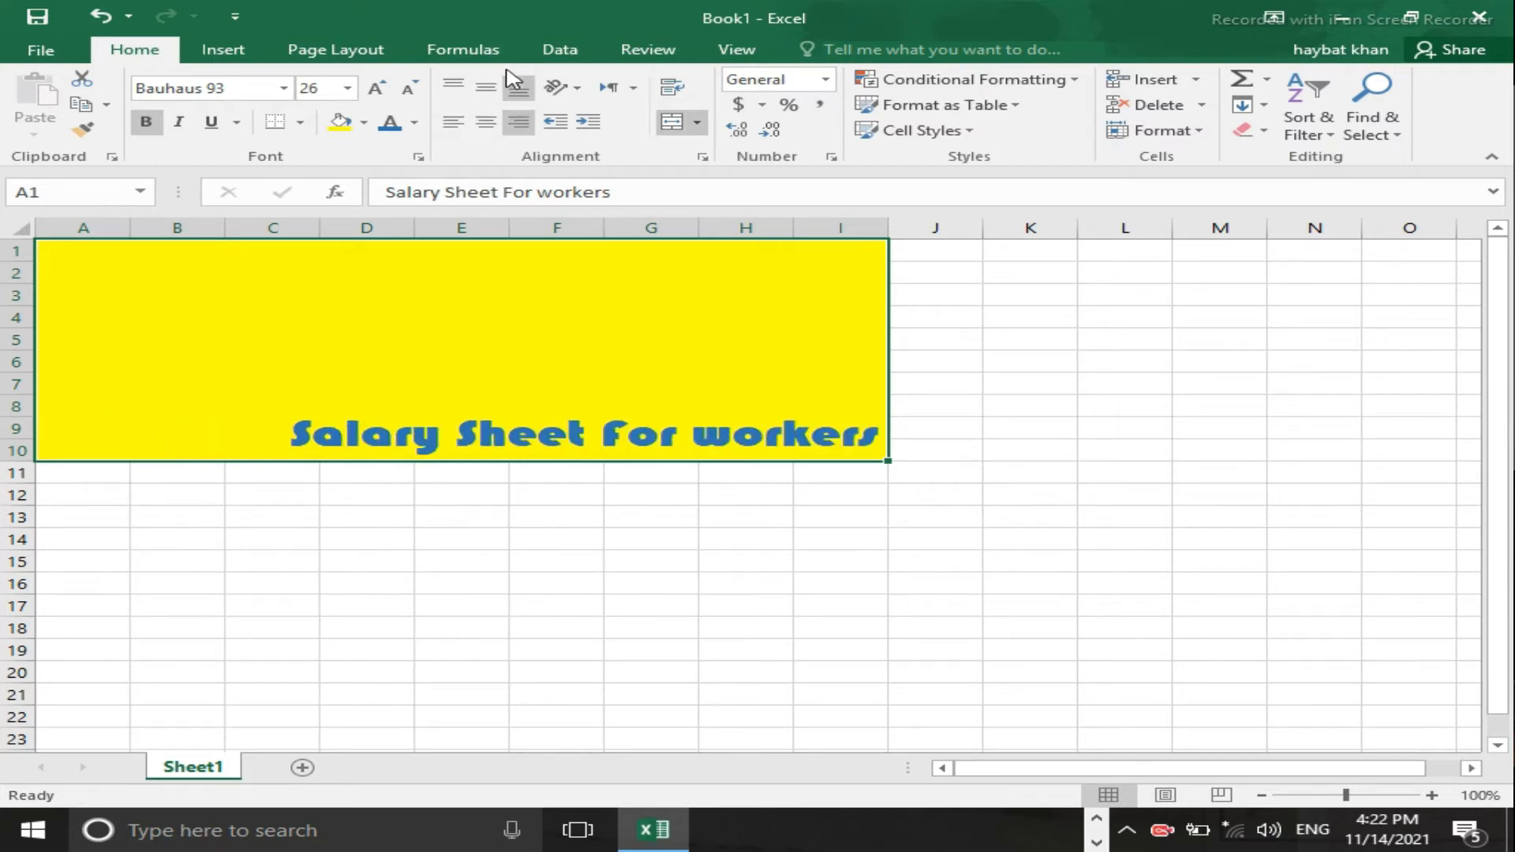
left_click(491, 124)
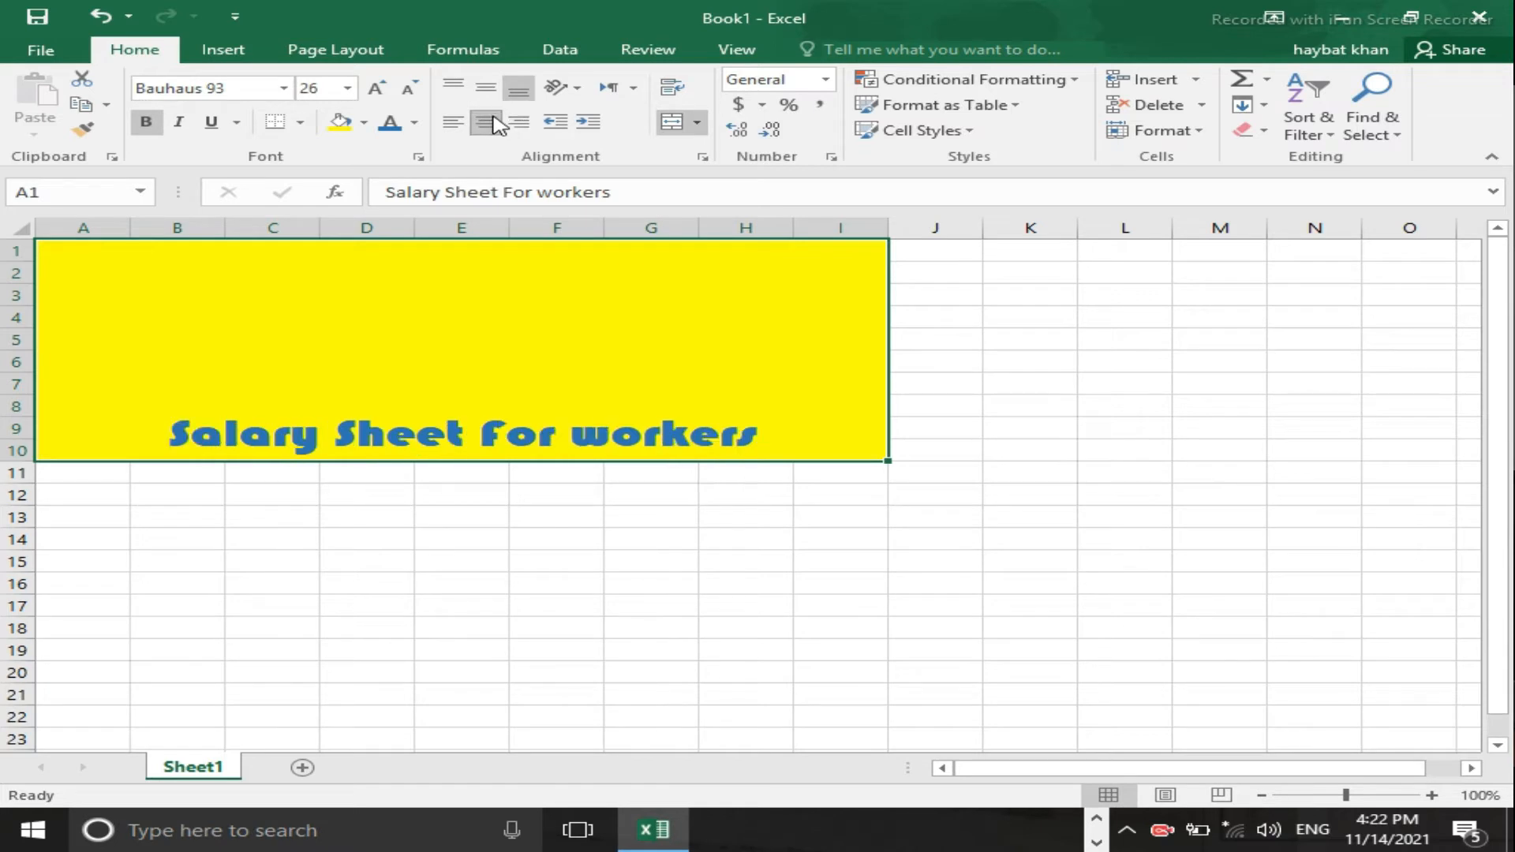
left_click(488, 89)
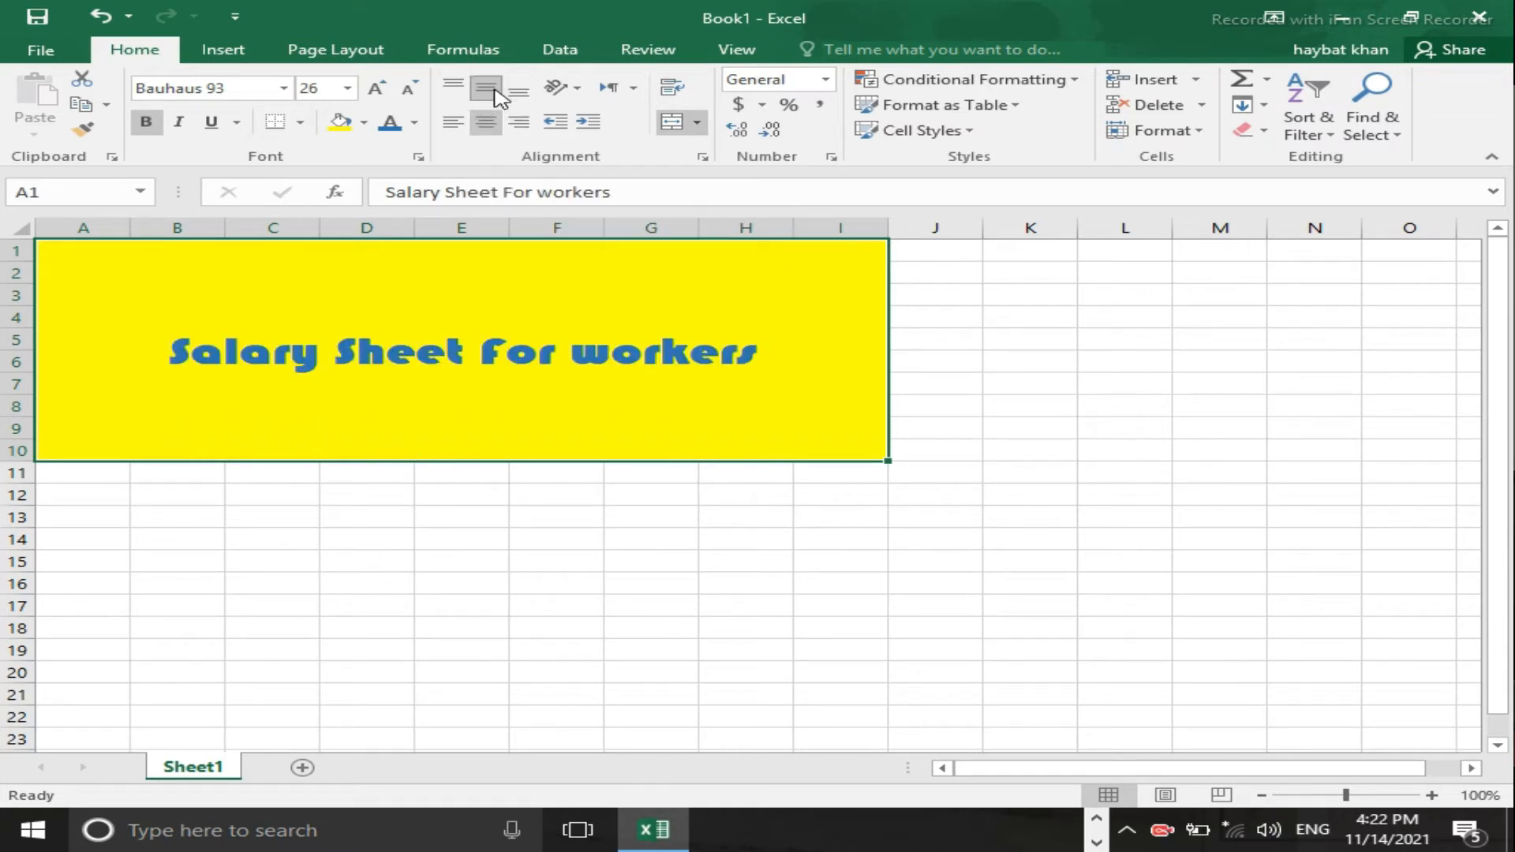
Step: Unmerge the title block, and merge and center the title across A1:O4
left_click(675, 124)
left_click(545, 331)
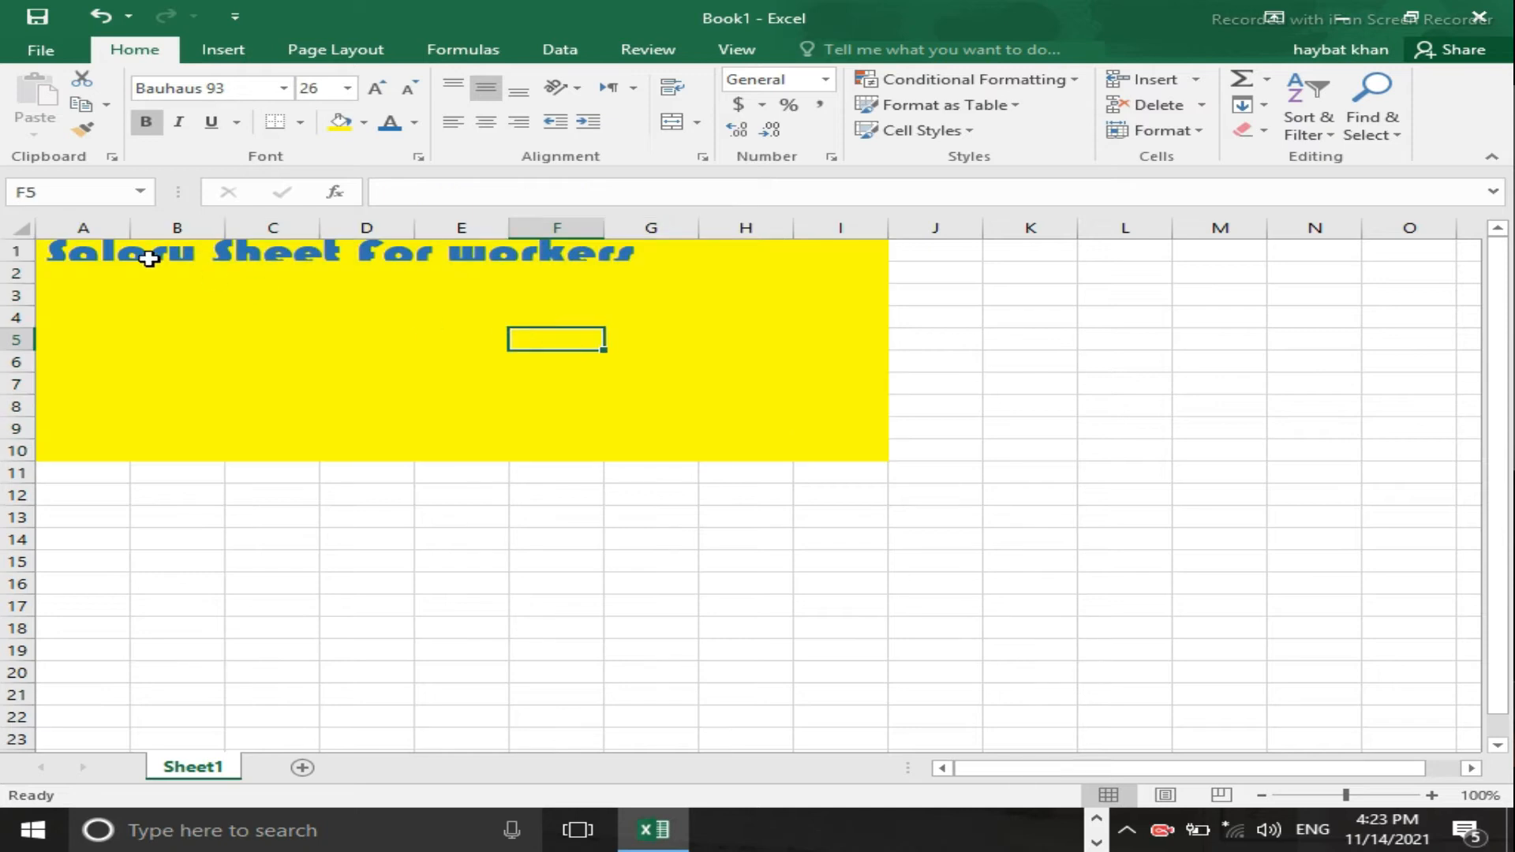
left_click_drag(58, 245, 835, 317)
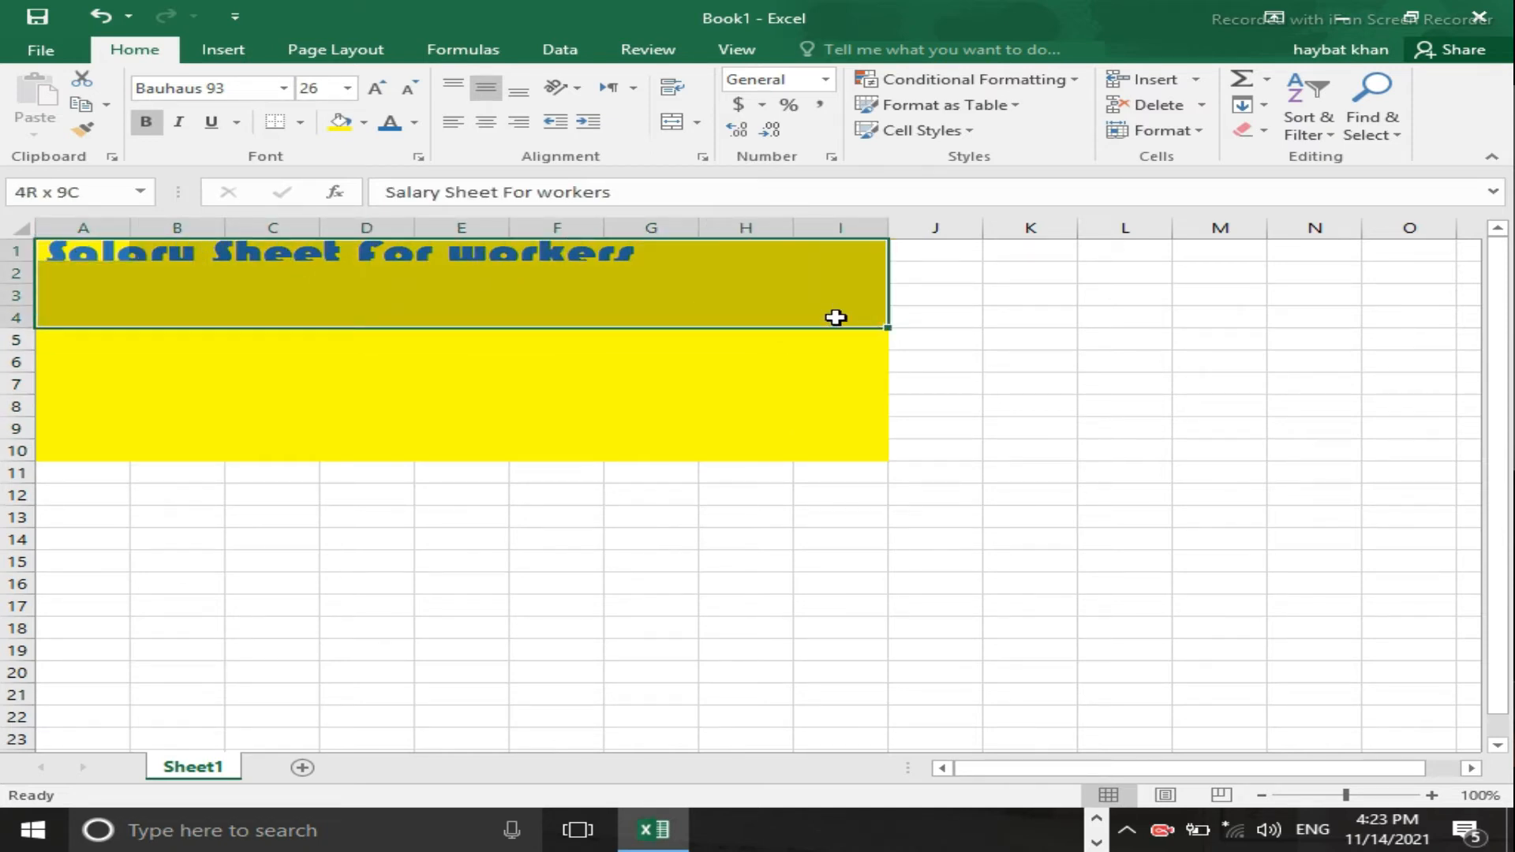
left_click_drag(835, 317, 1373, 318)
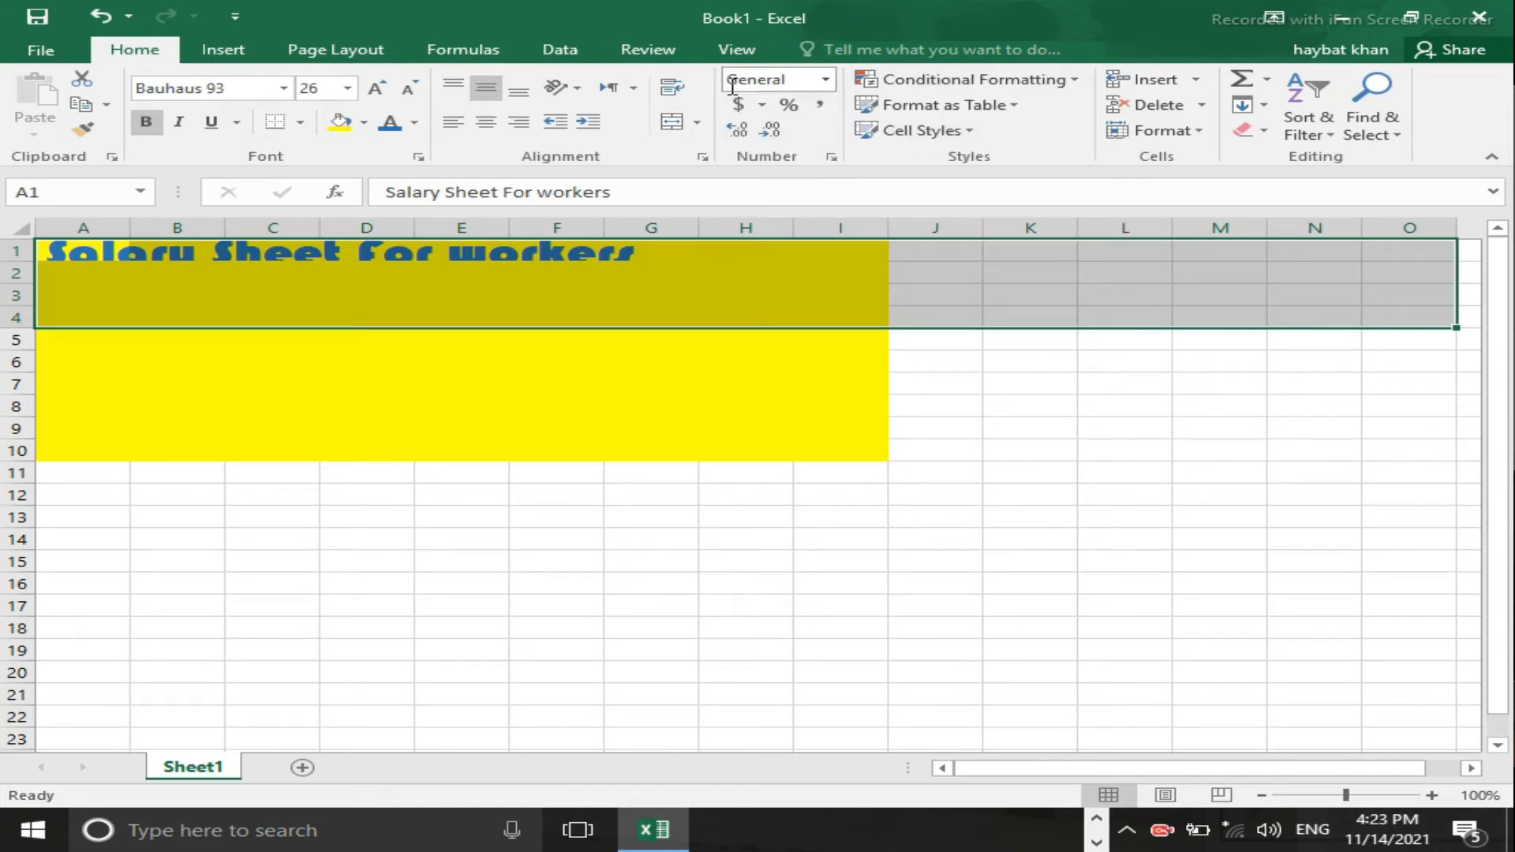
left_click(673, 124)
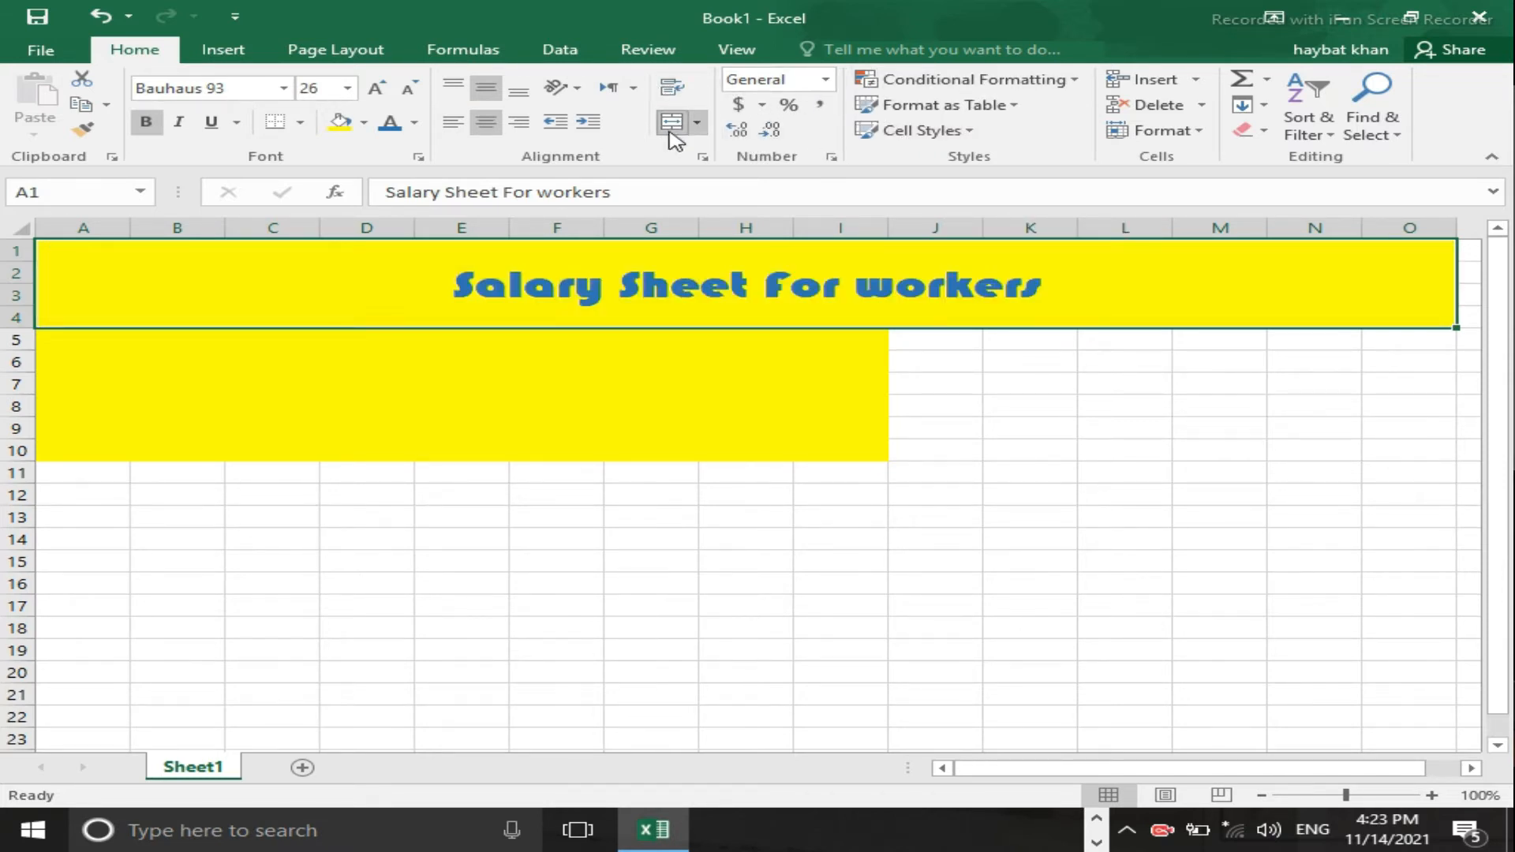
Step: Remove the borders and the yellow fill from cells A5:I10 below the title
left_click(581, 450)
mouse_move(89, 323)
left_mouse_down()
mouse_move(250, 352)
mouse_move(395, 456)
left_mouse_up()
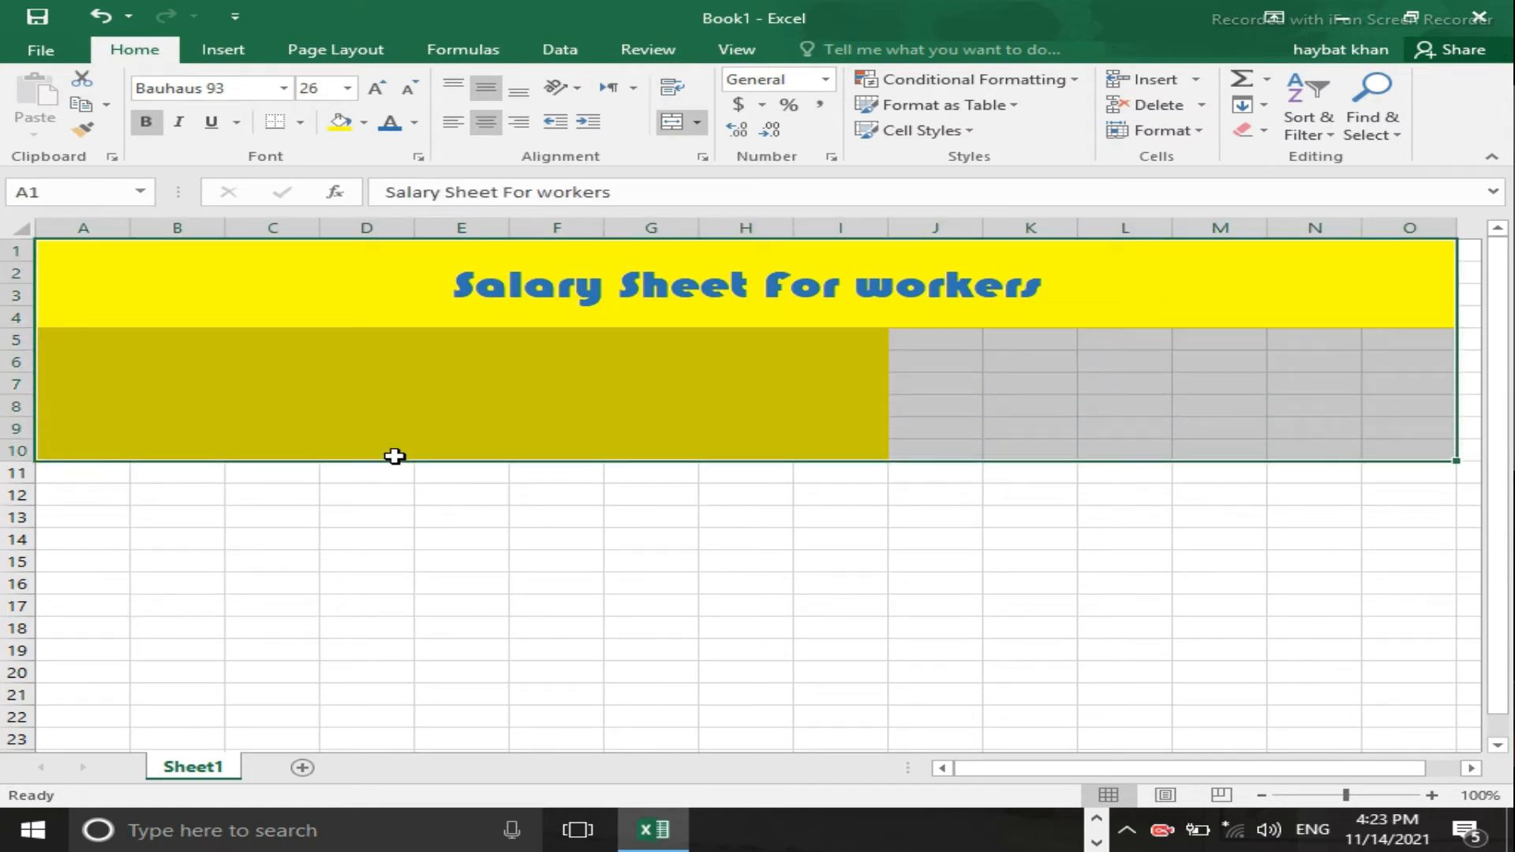
left_click(490, 471)
mouse_move(821, 445)
left_mouse_down()
mouse_move(156, 439)
mouse_move(95, 375)
mouse_move(88, 342)
left_mouse_up()
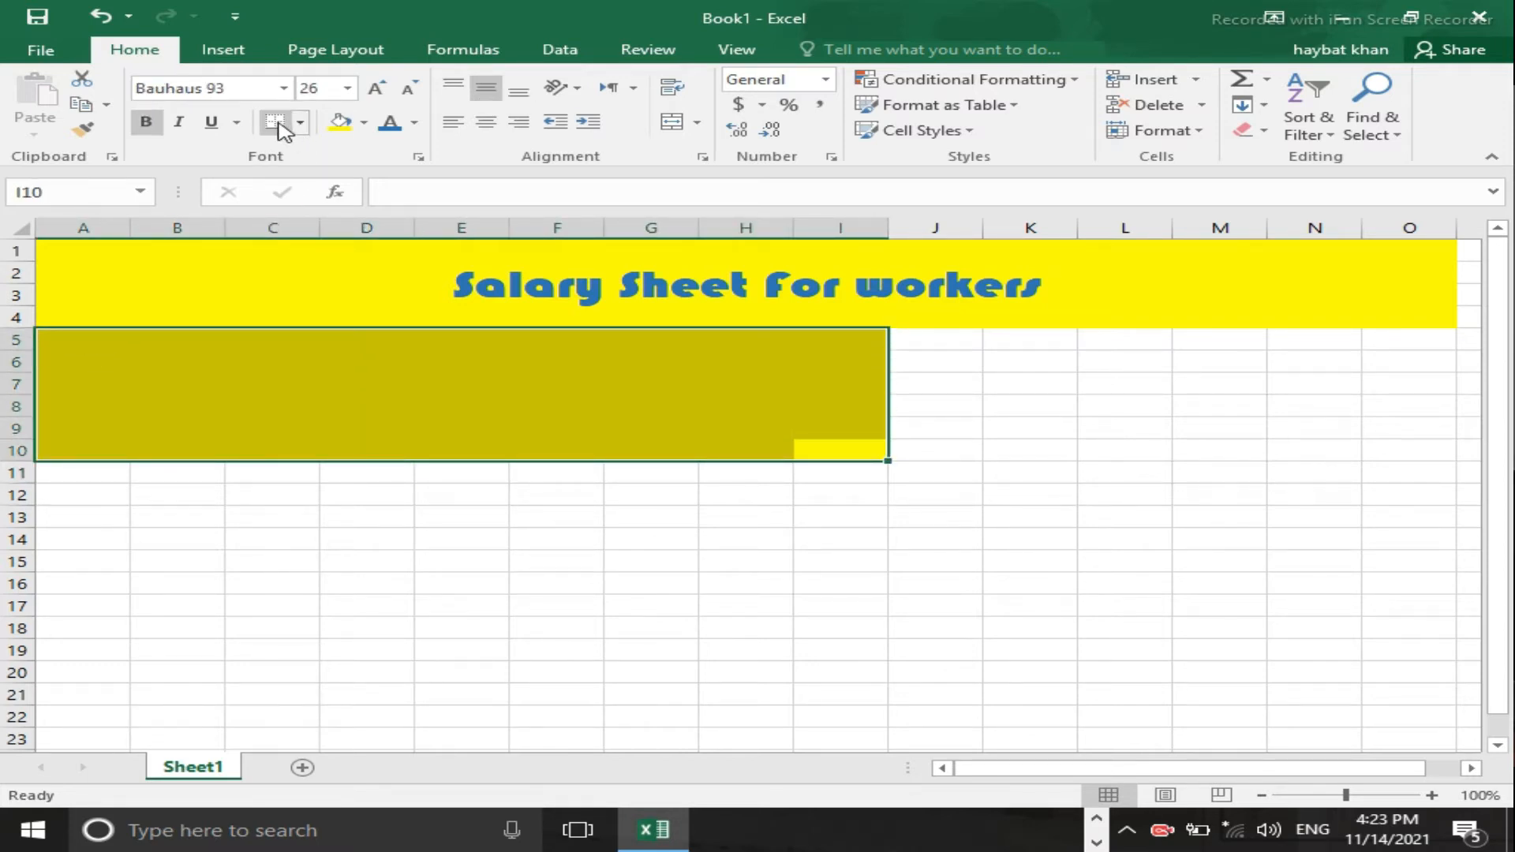
left_click(302, 122)
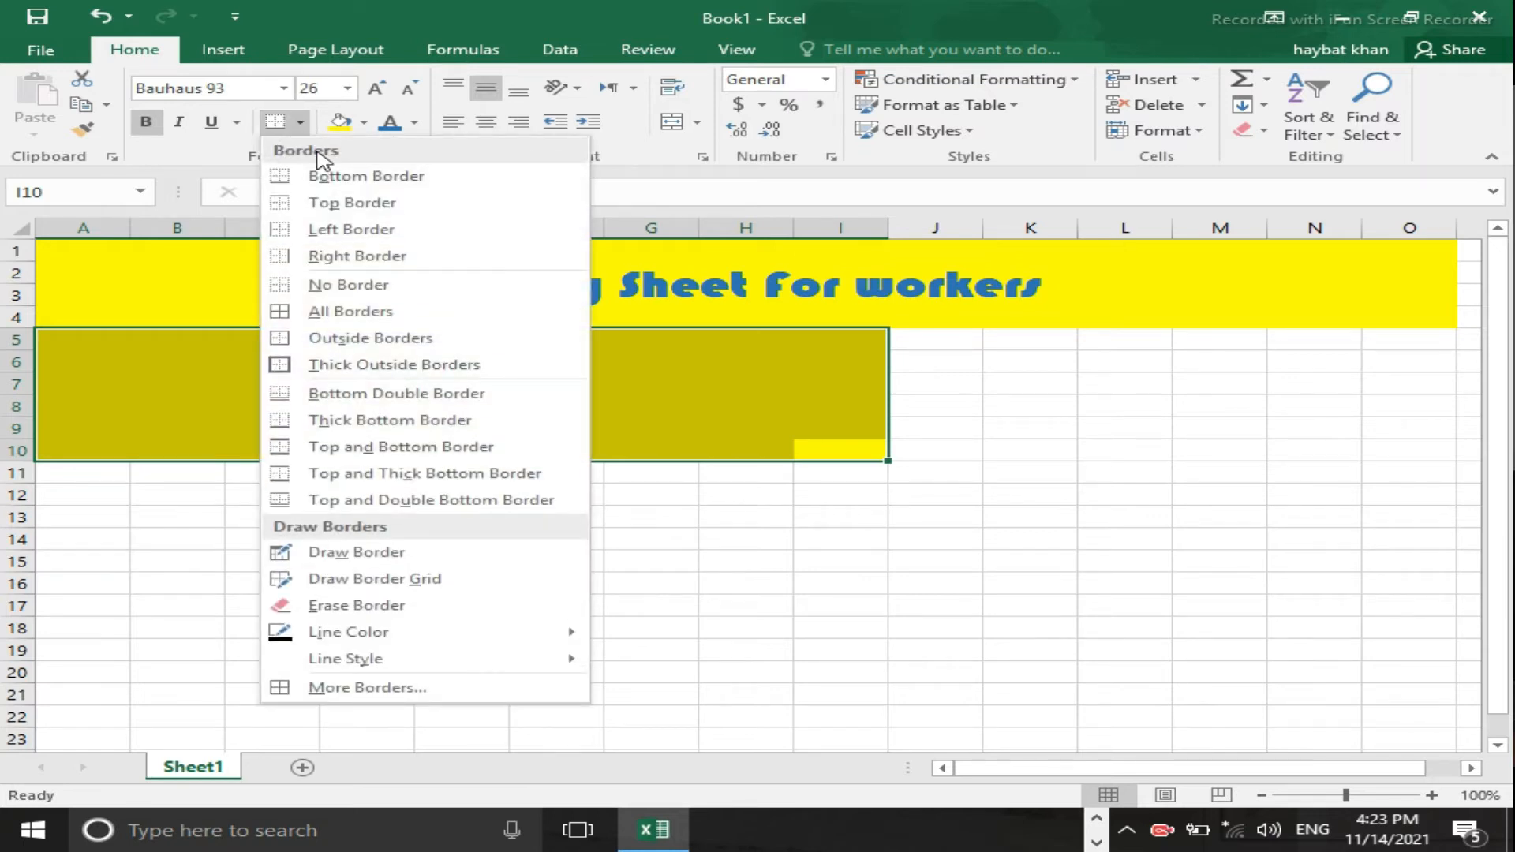
left_click(350, 286)
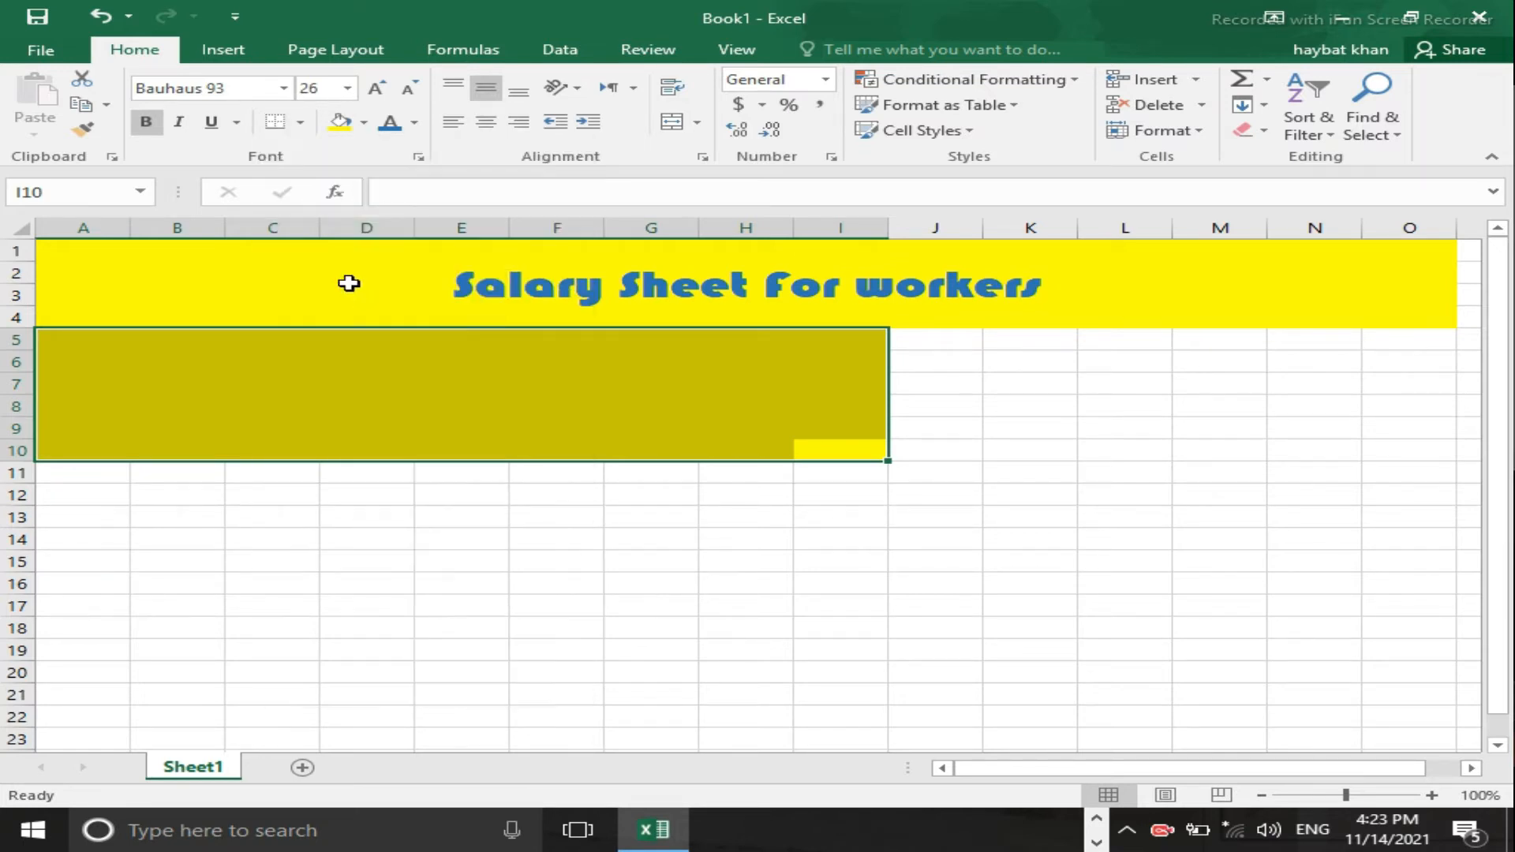
left_click(366, 122)
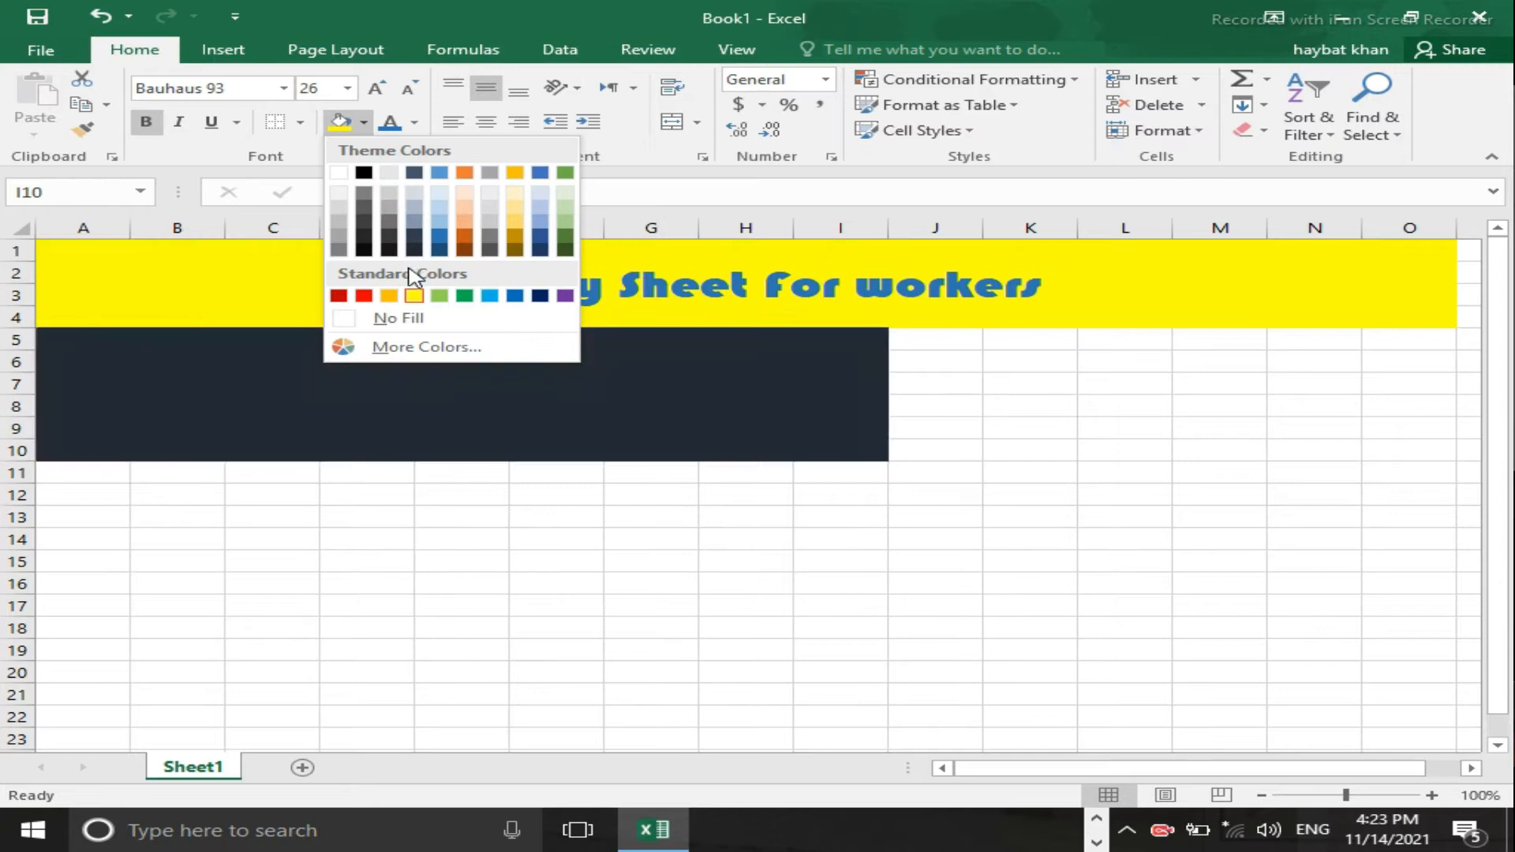
left_click(403, 318)
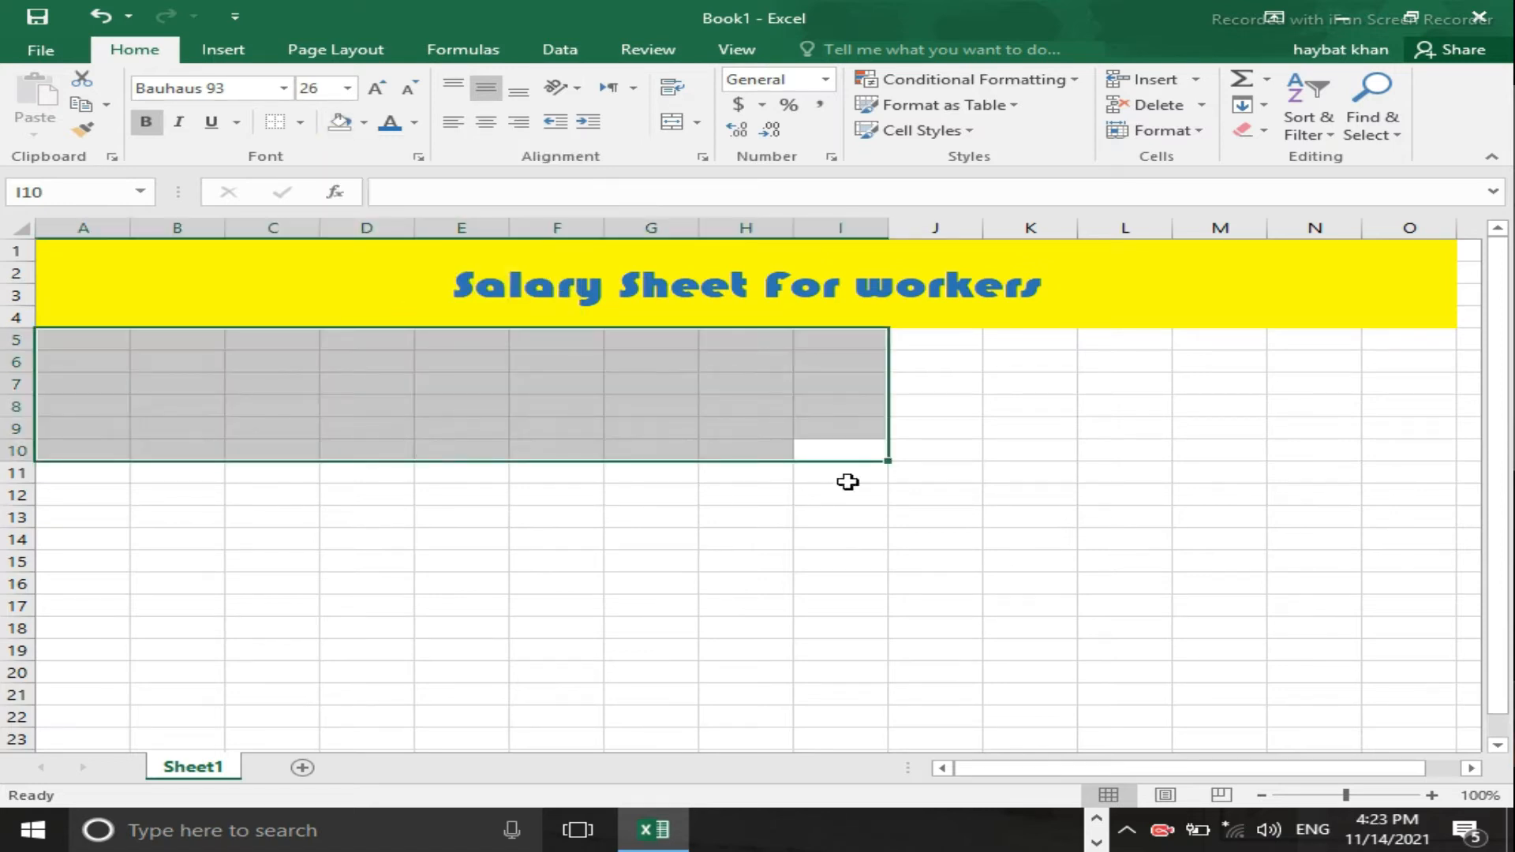
left_click(949, 475)
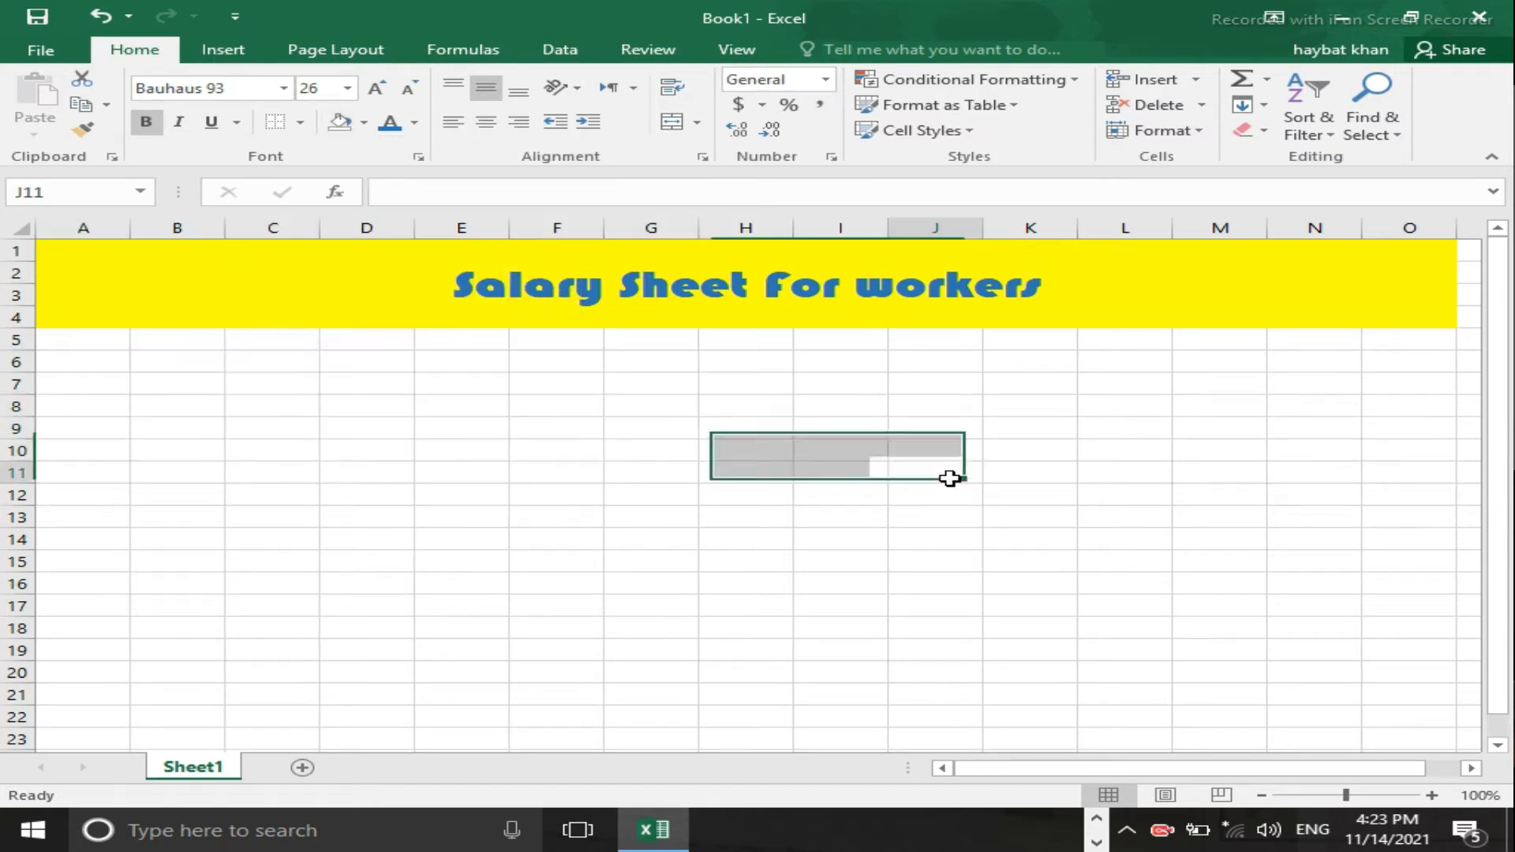
Step: Apply thick outside borders to the merged title cell
left_click(181, 274)
left_click(300, 122)
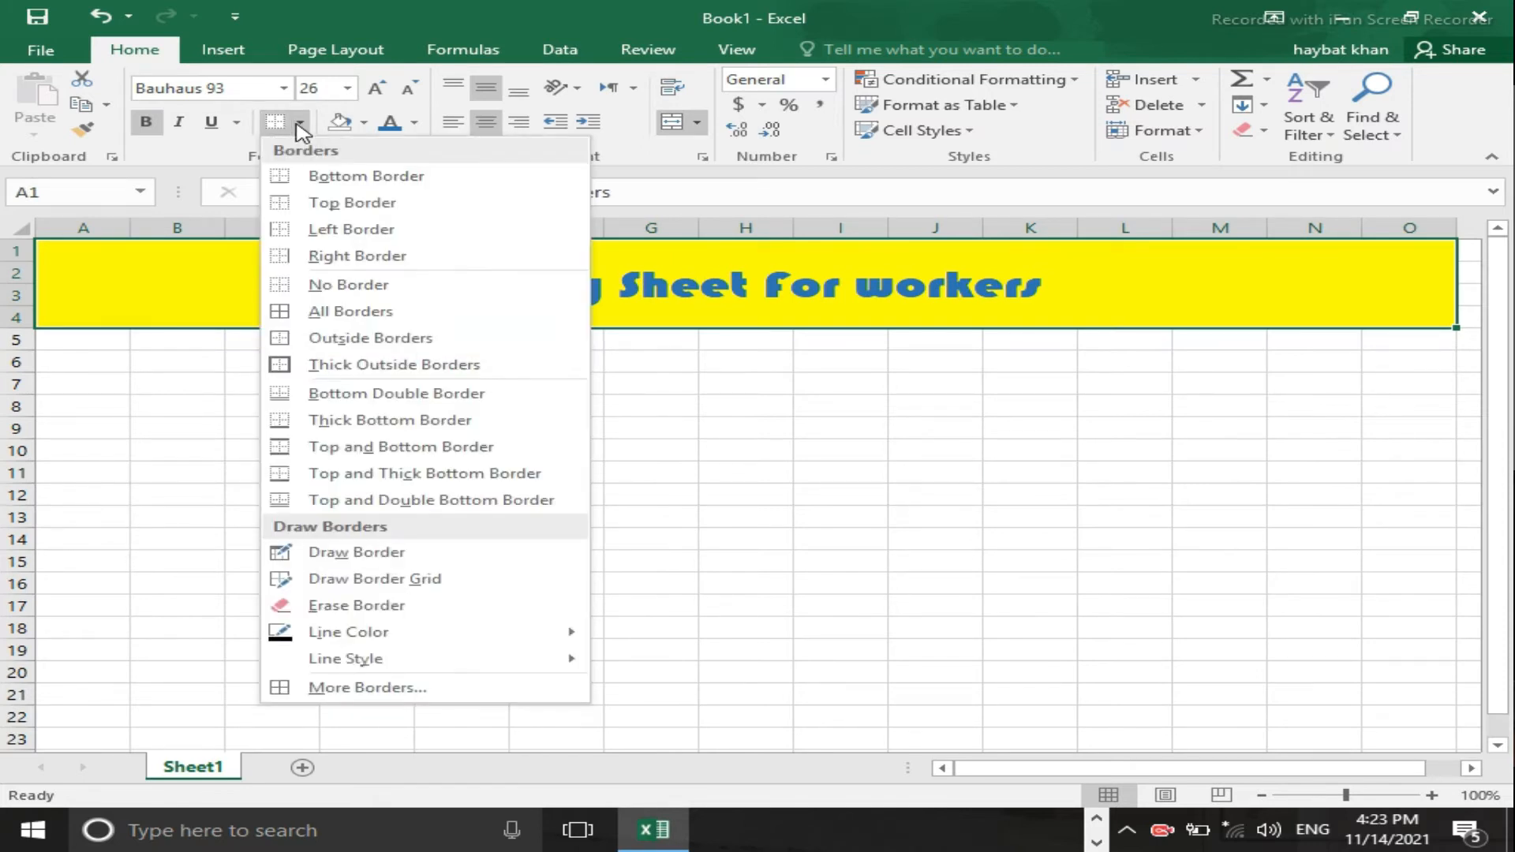
left_click(353, 371)
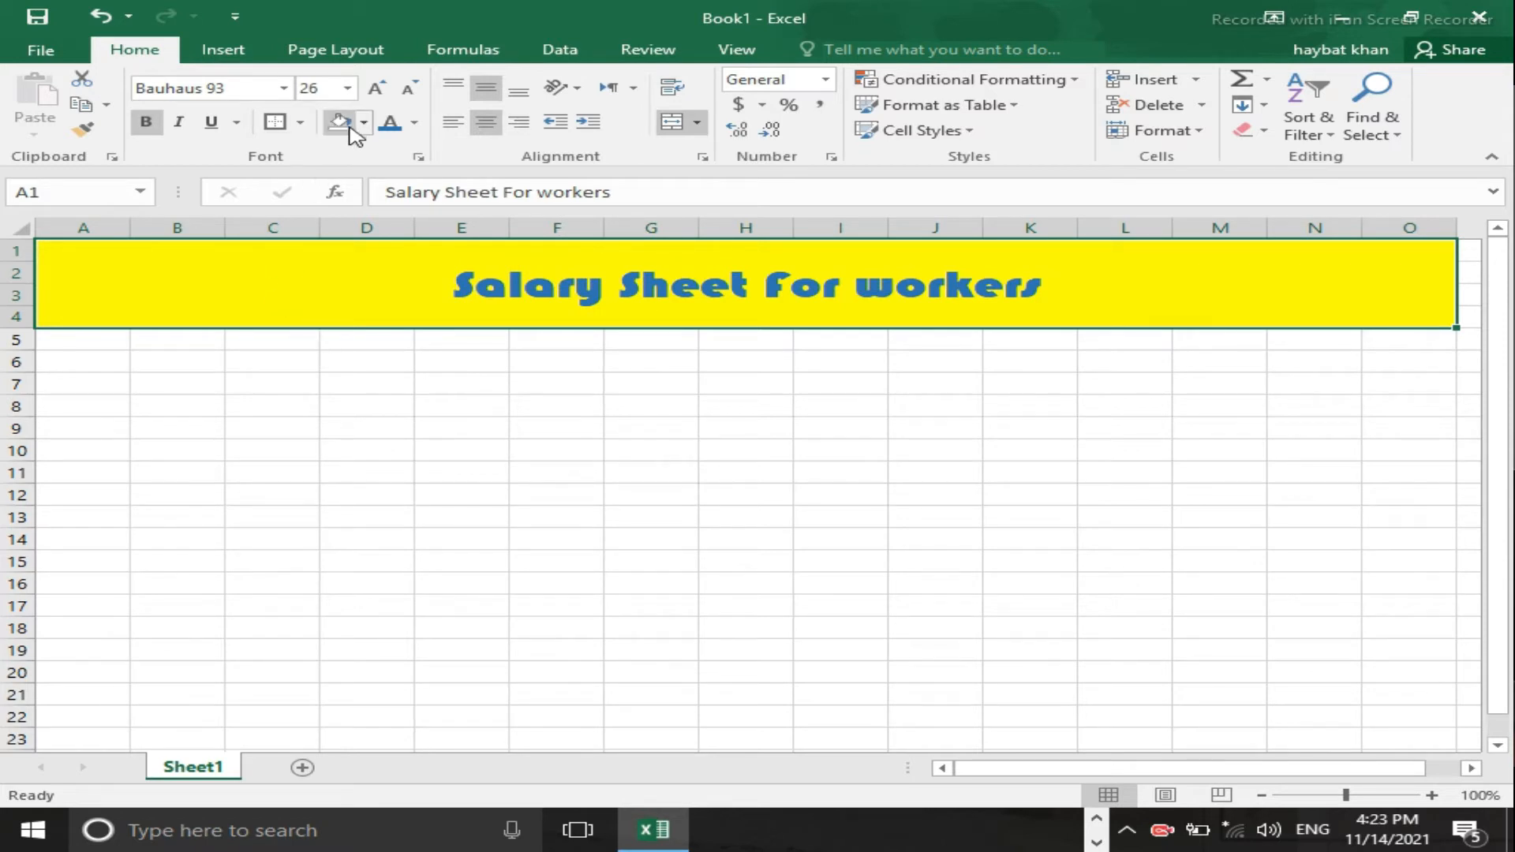
Step: Choose a dark red line colour and a thick dashed line style for borders, and reapply thick outside borders to the title
left_click(301, 123)
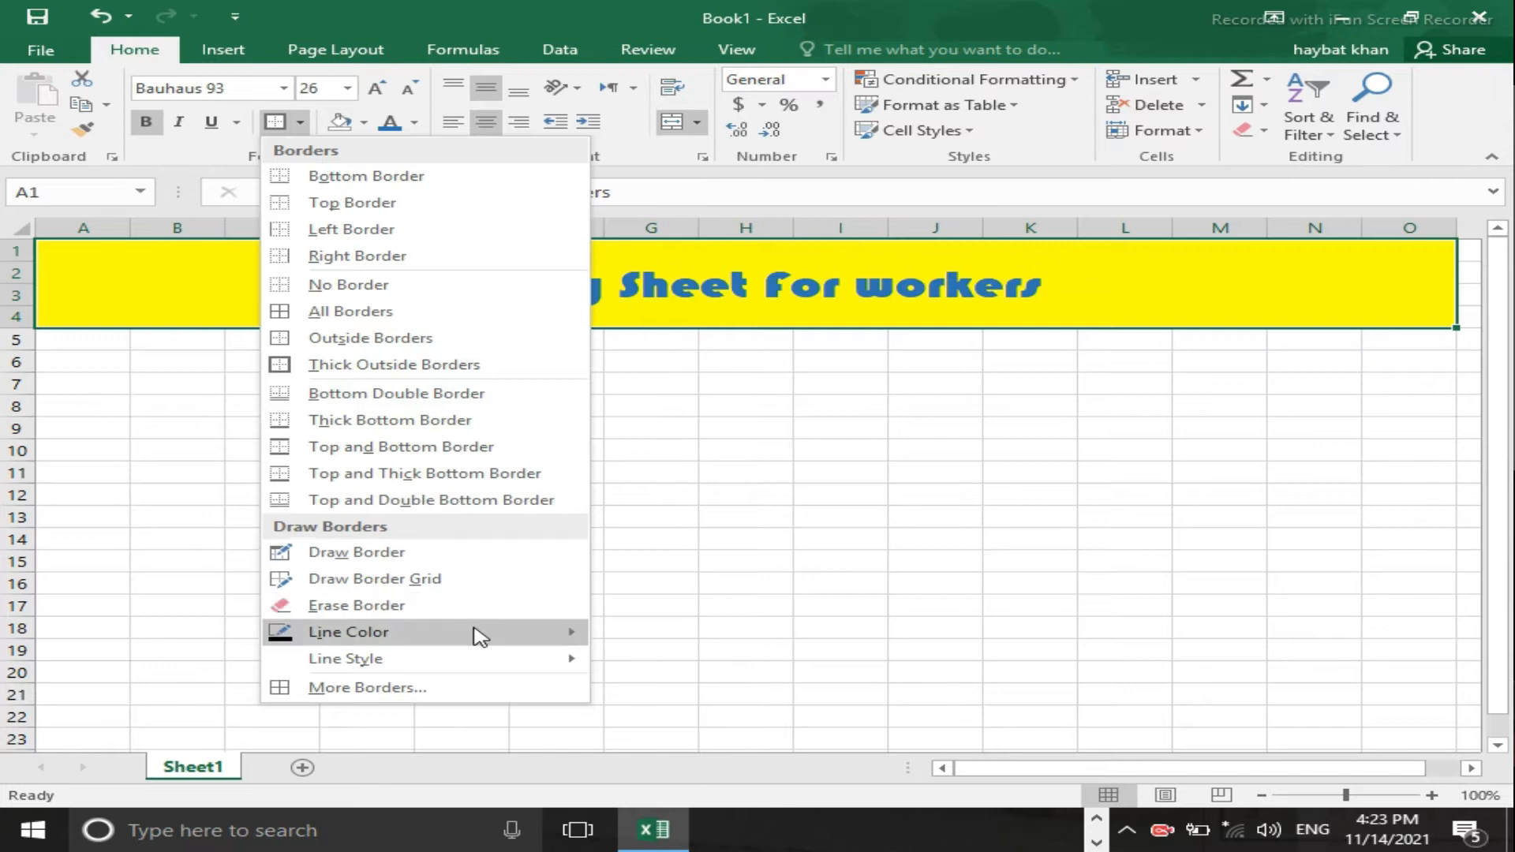
mouse_move(473, 632)
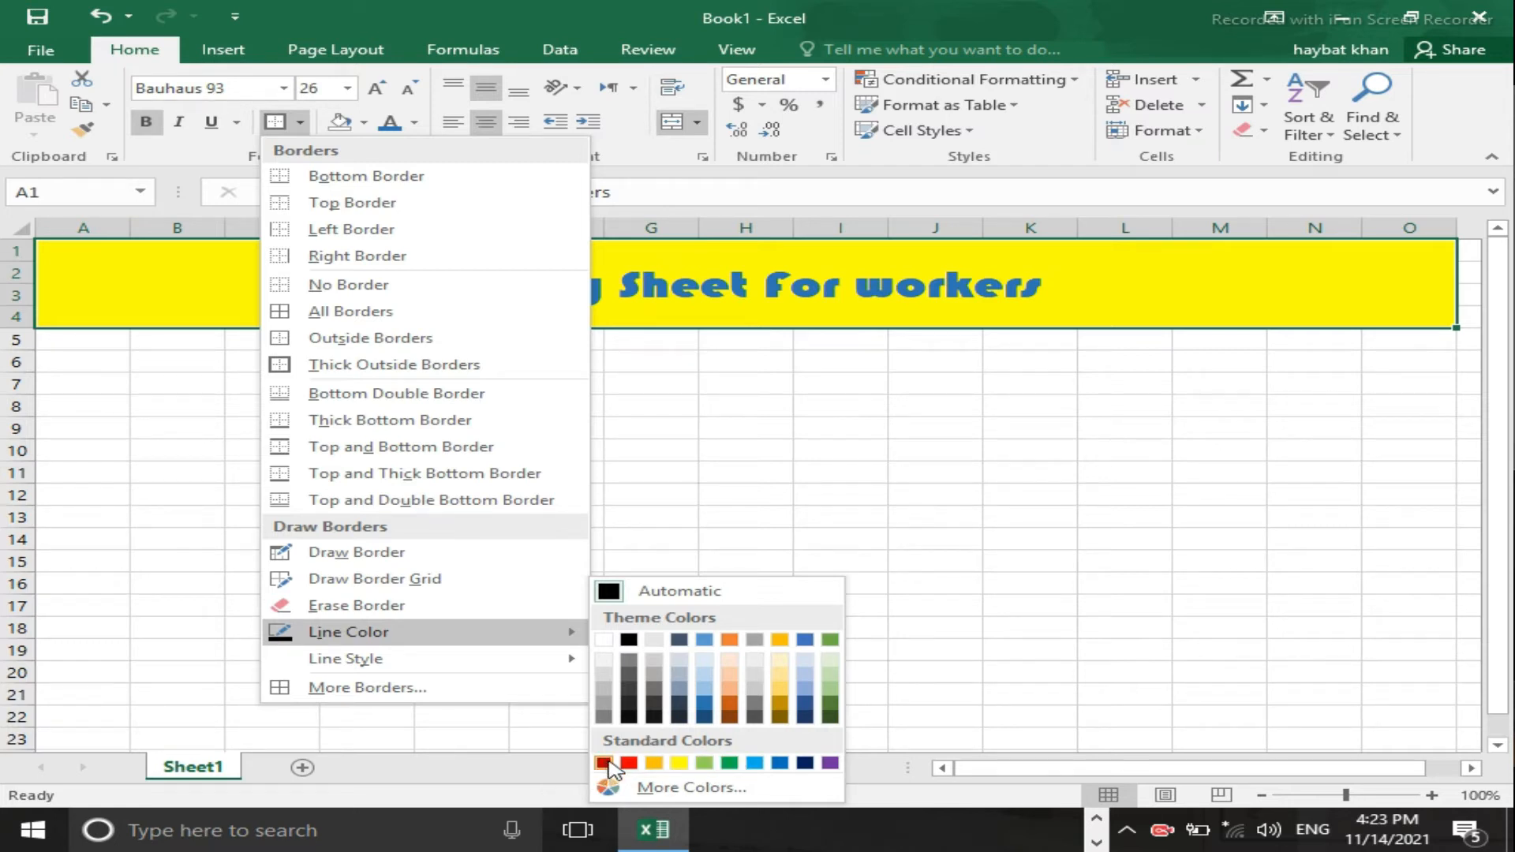
left_click(608, 762)
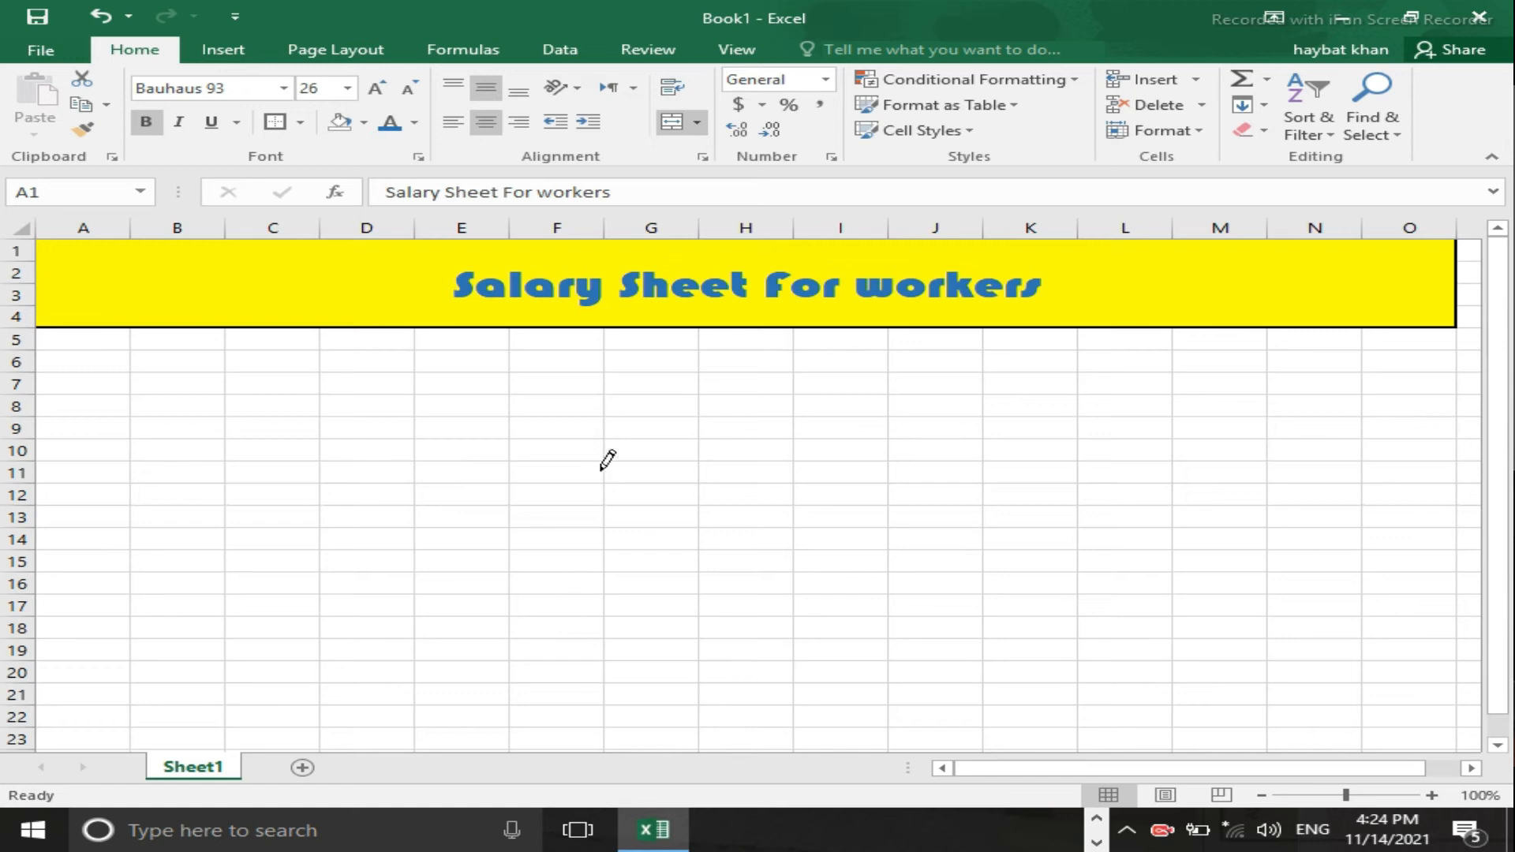
left_click(300, 123)
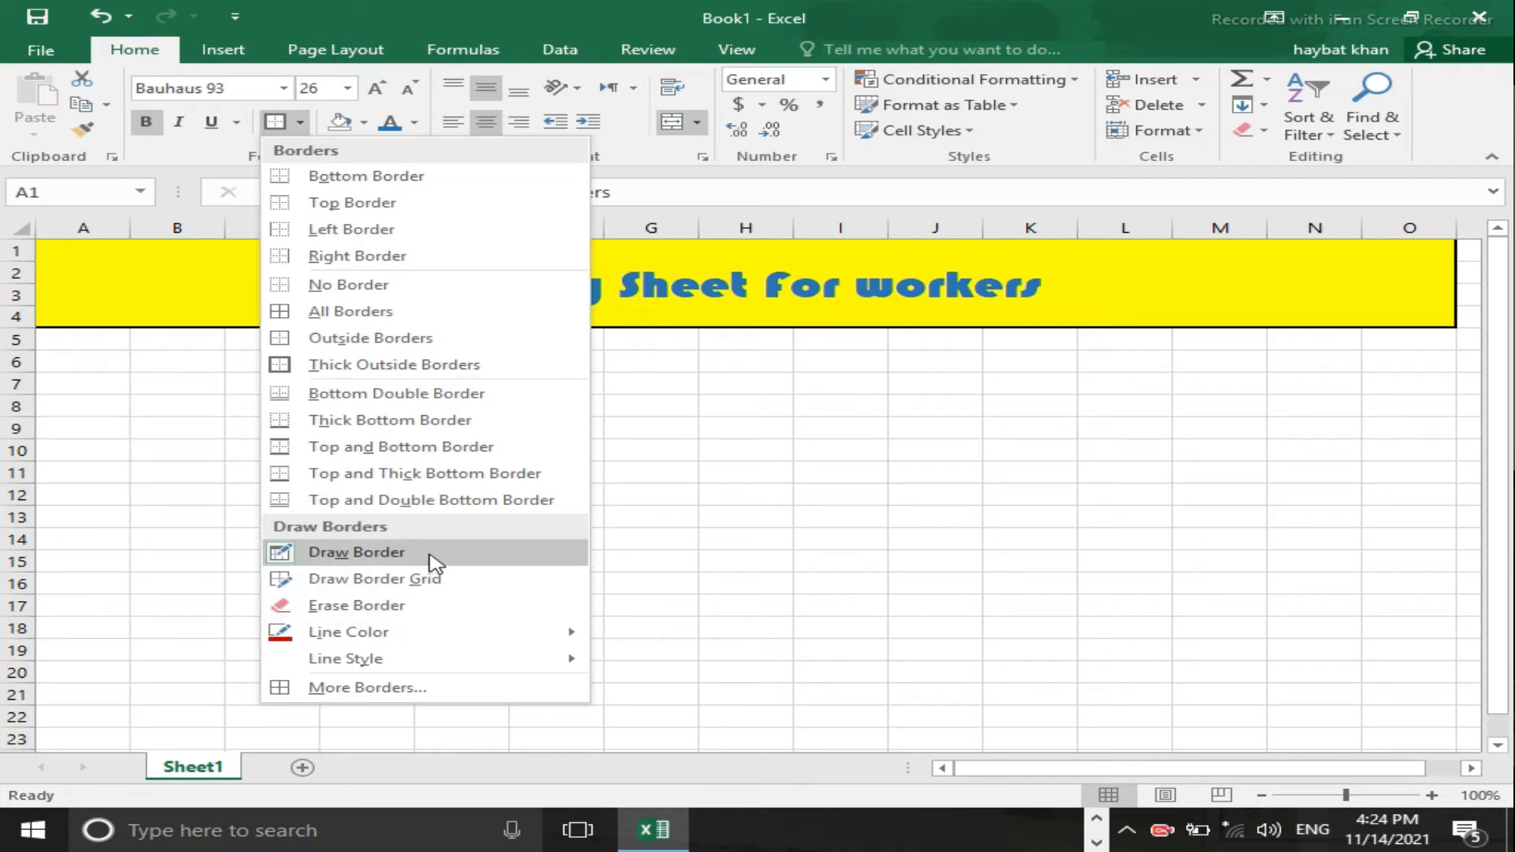
mouse_move(436, 657)
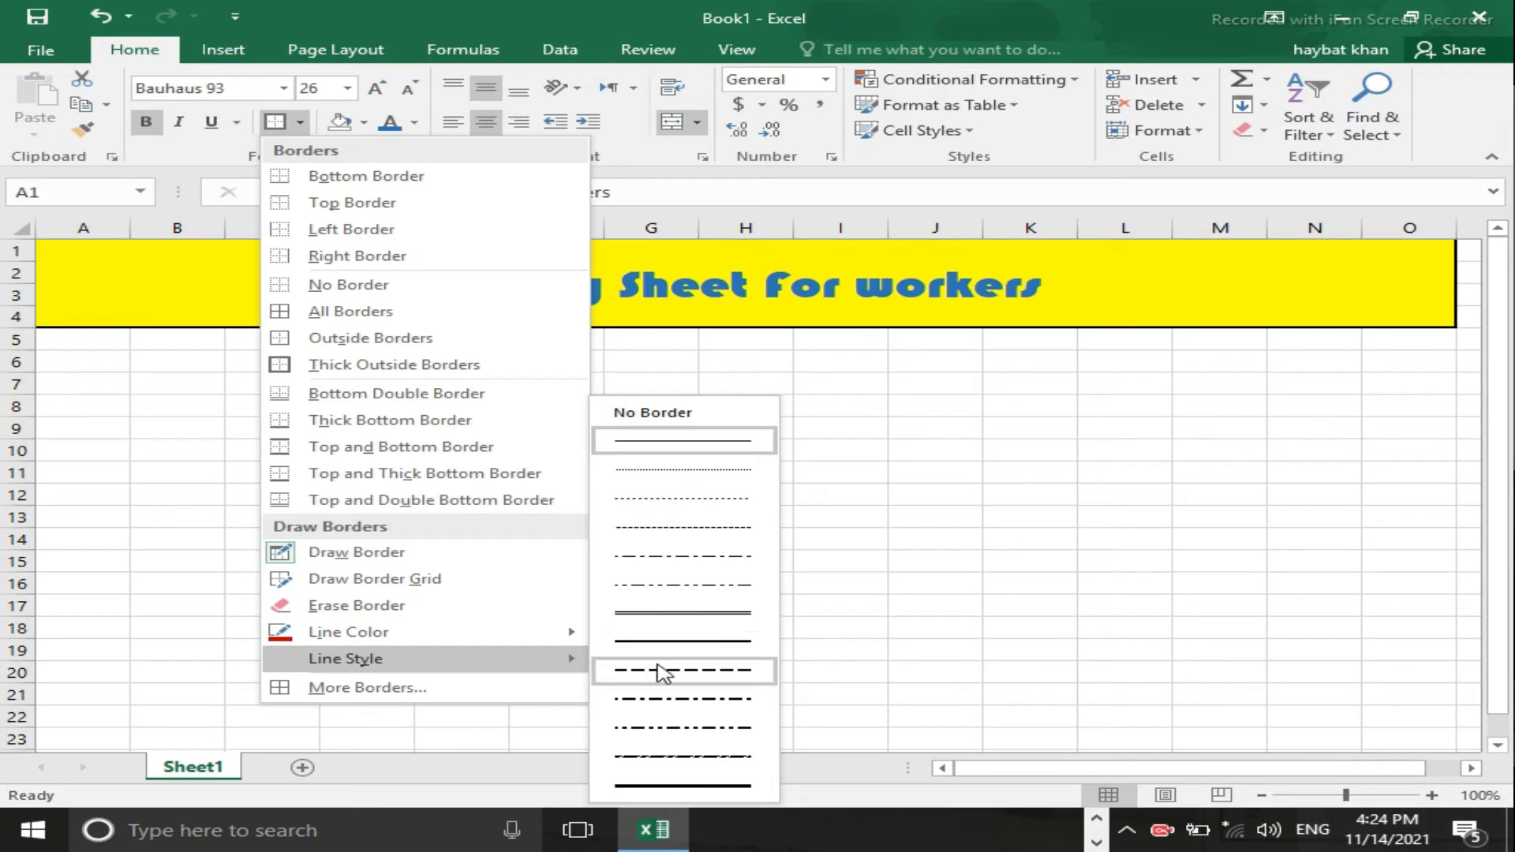
left_click(665, 672)
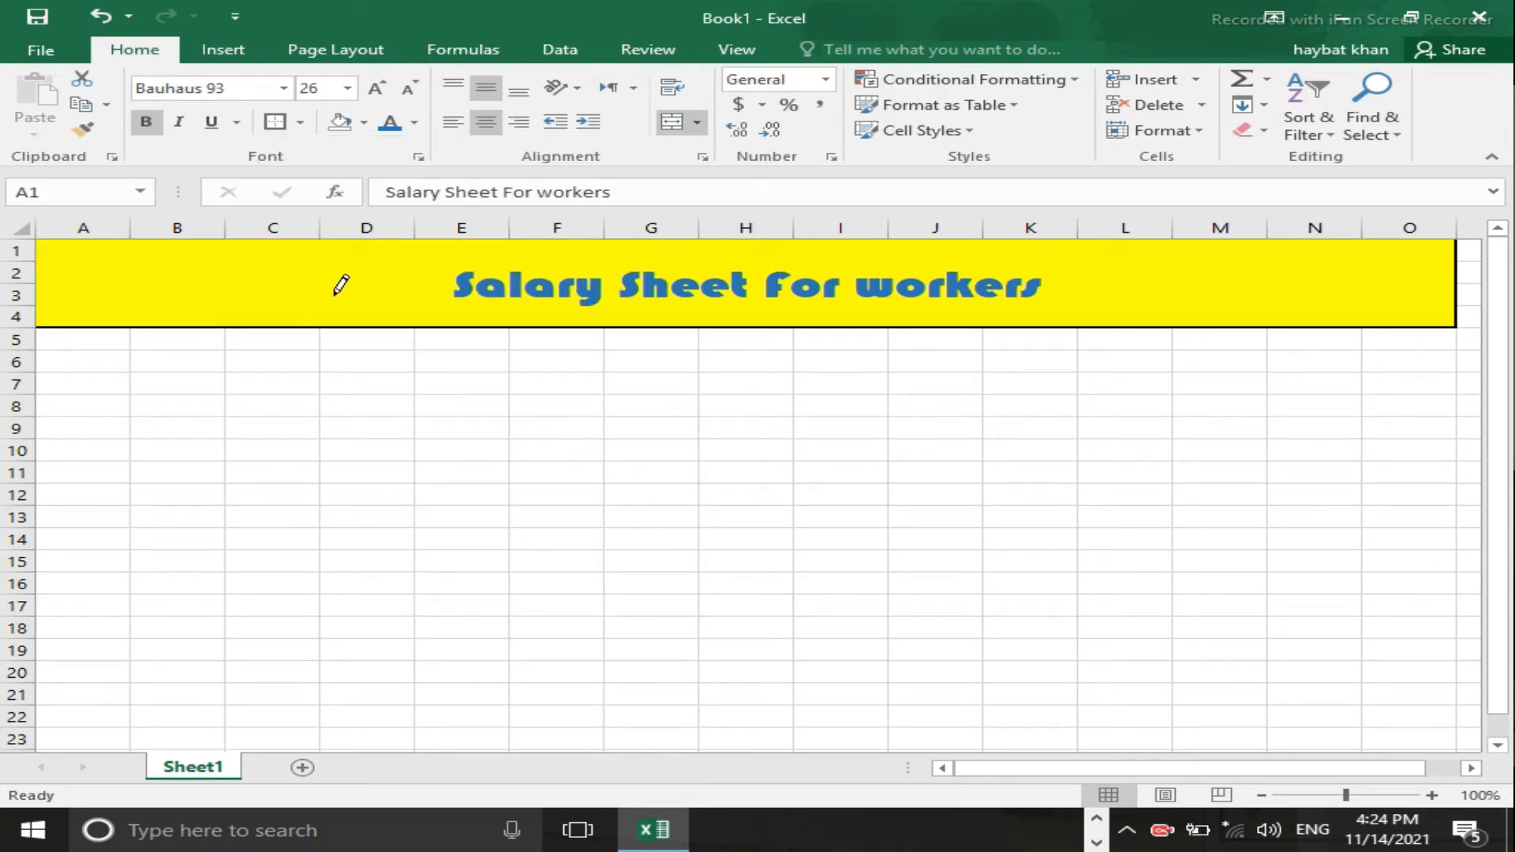
left_click(301, 124)
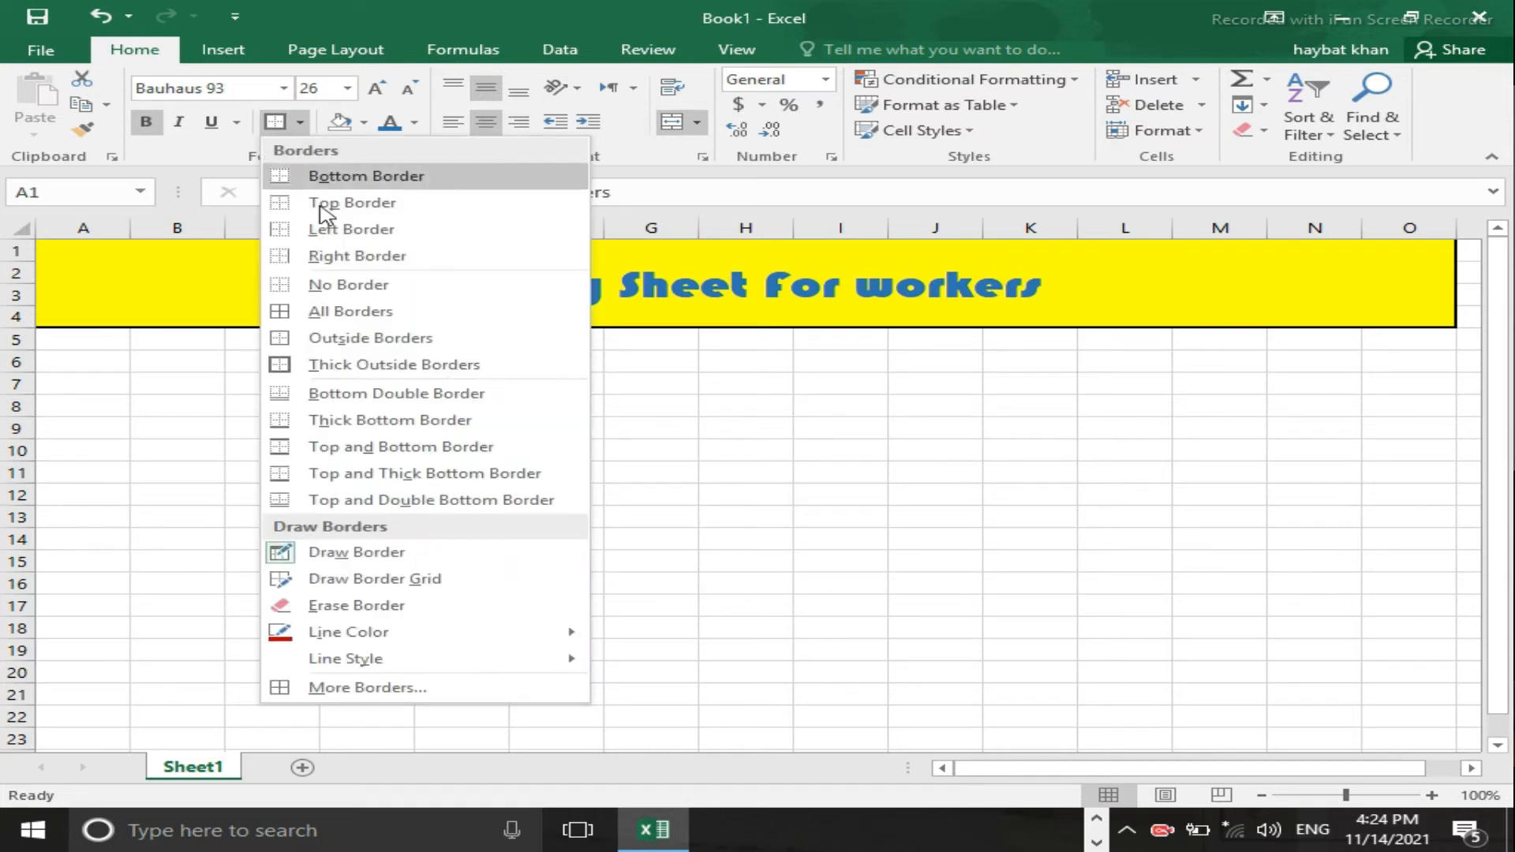
left_click(338, 365)
left_click(661, 470)
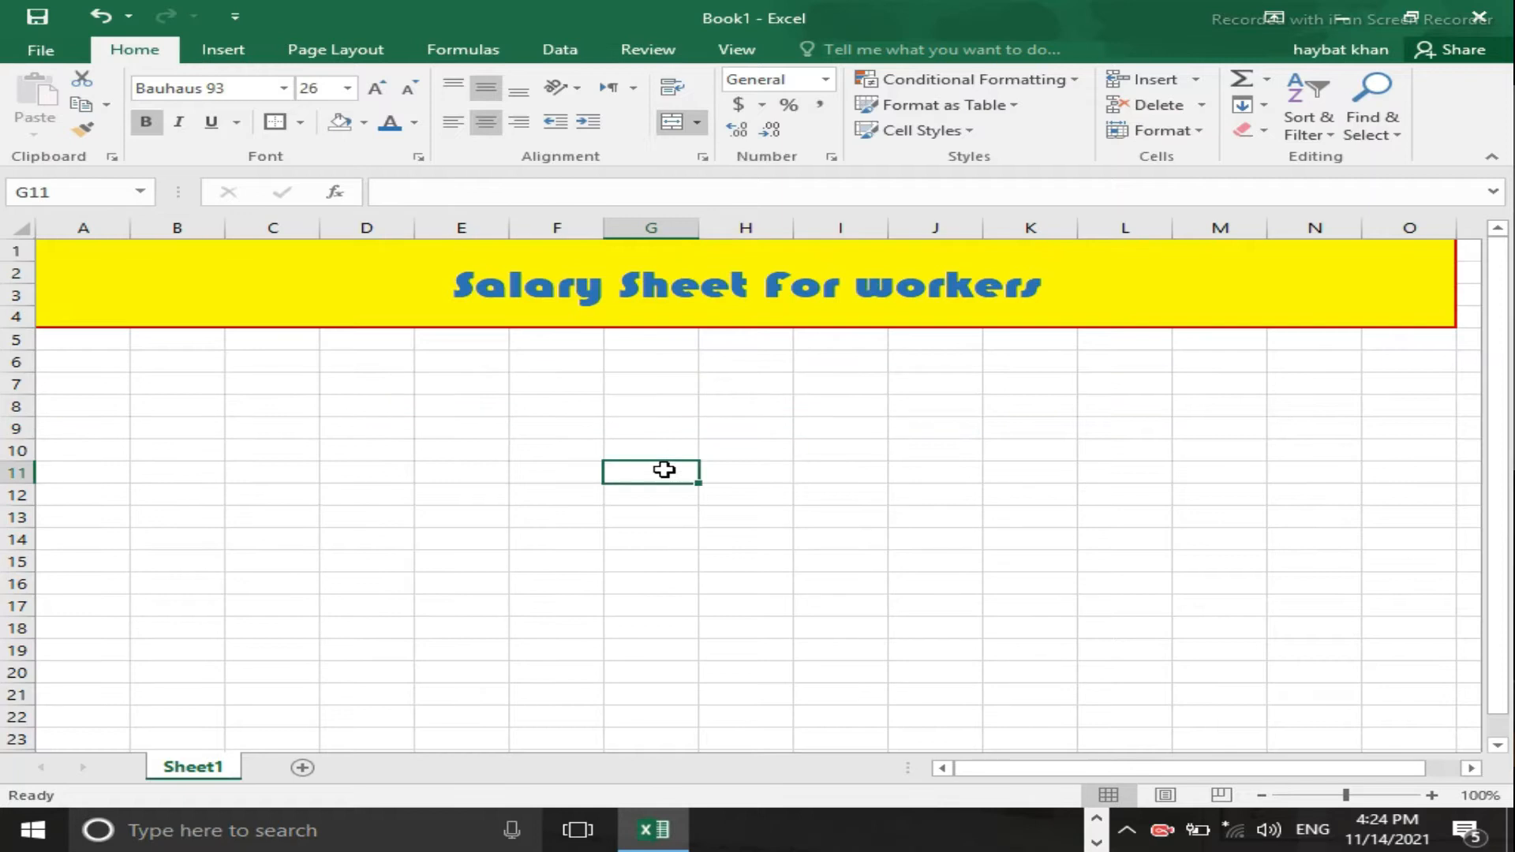
left_click(61, 334)
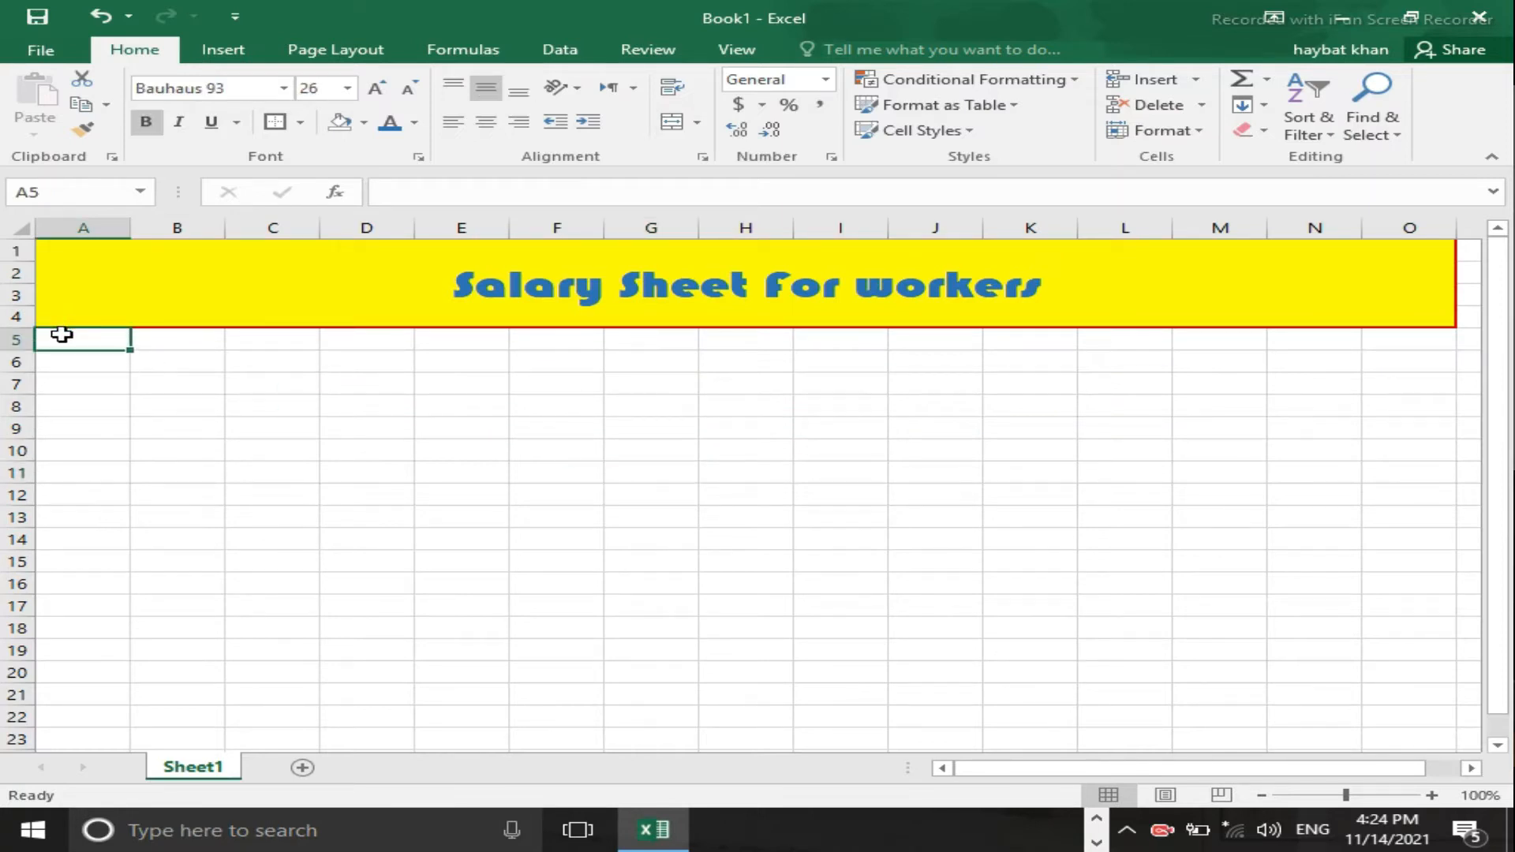
type("salary Sheet For workers")
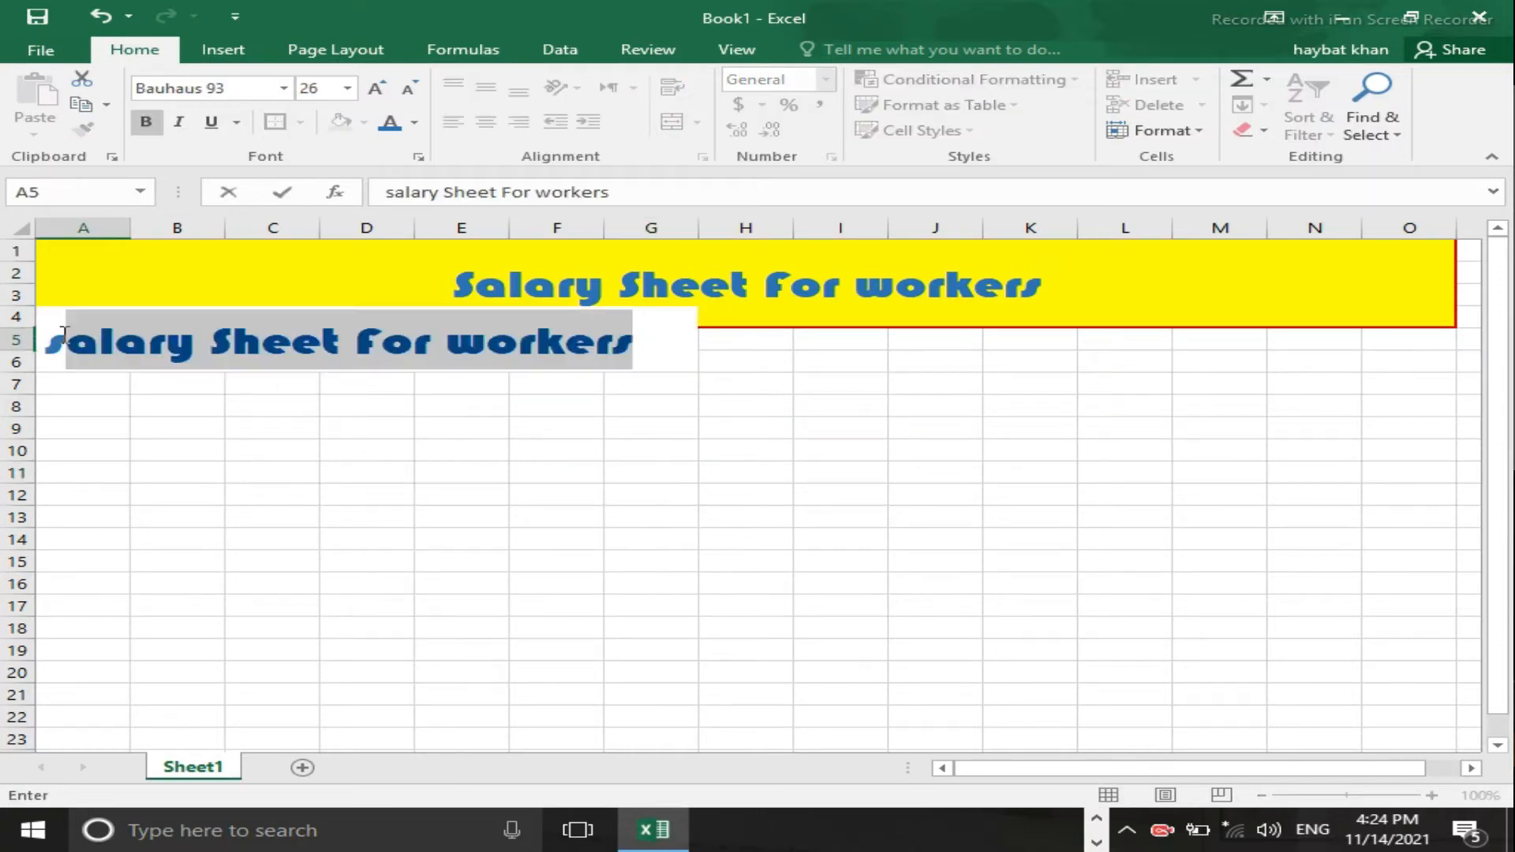
key("Escape")
type("s")
key("Return")
type("ss")
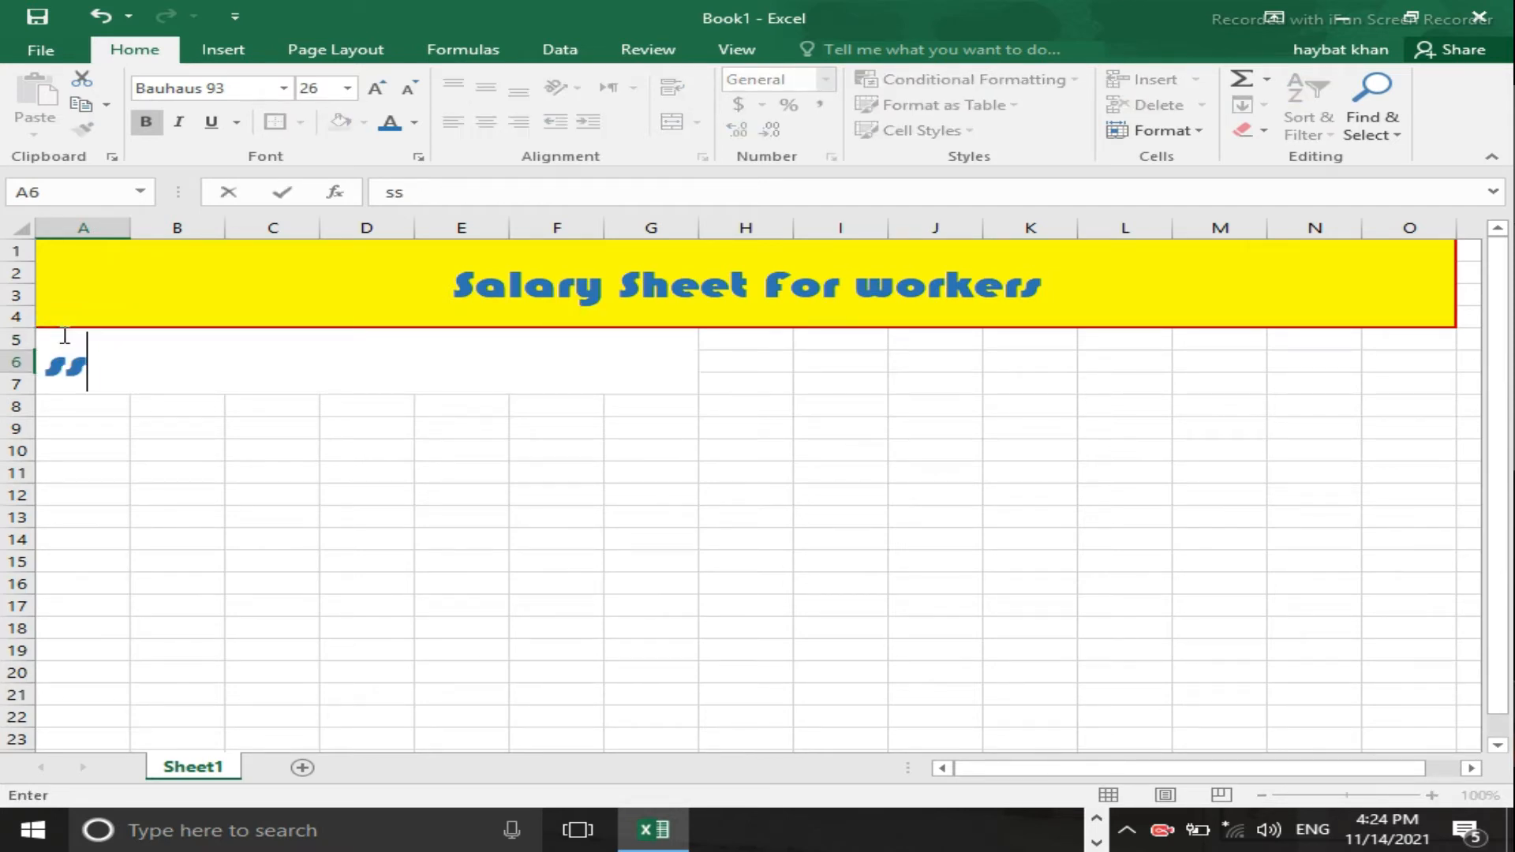
key("ctrl+z")
type("s")
key("ctrl+z")
type("s")
key("ctrl+z")
type("s")
key("ctrl+z")
type("s")
key("ctrl+z")
type("s")
key("Escape")
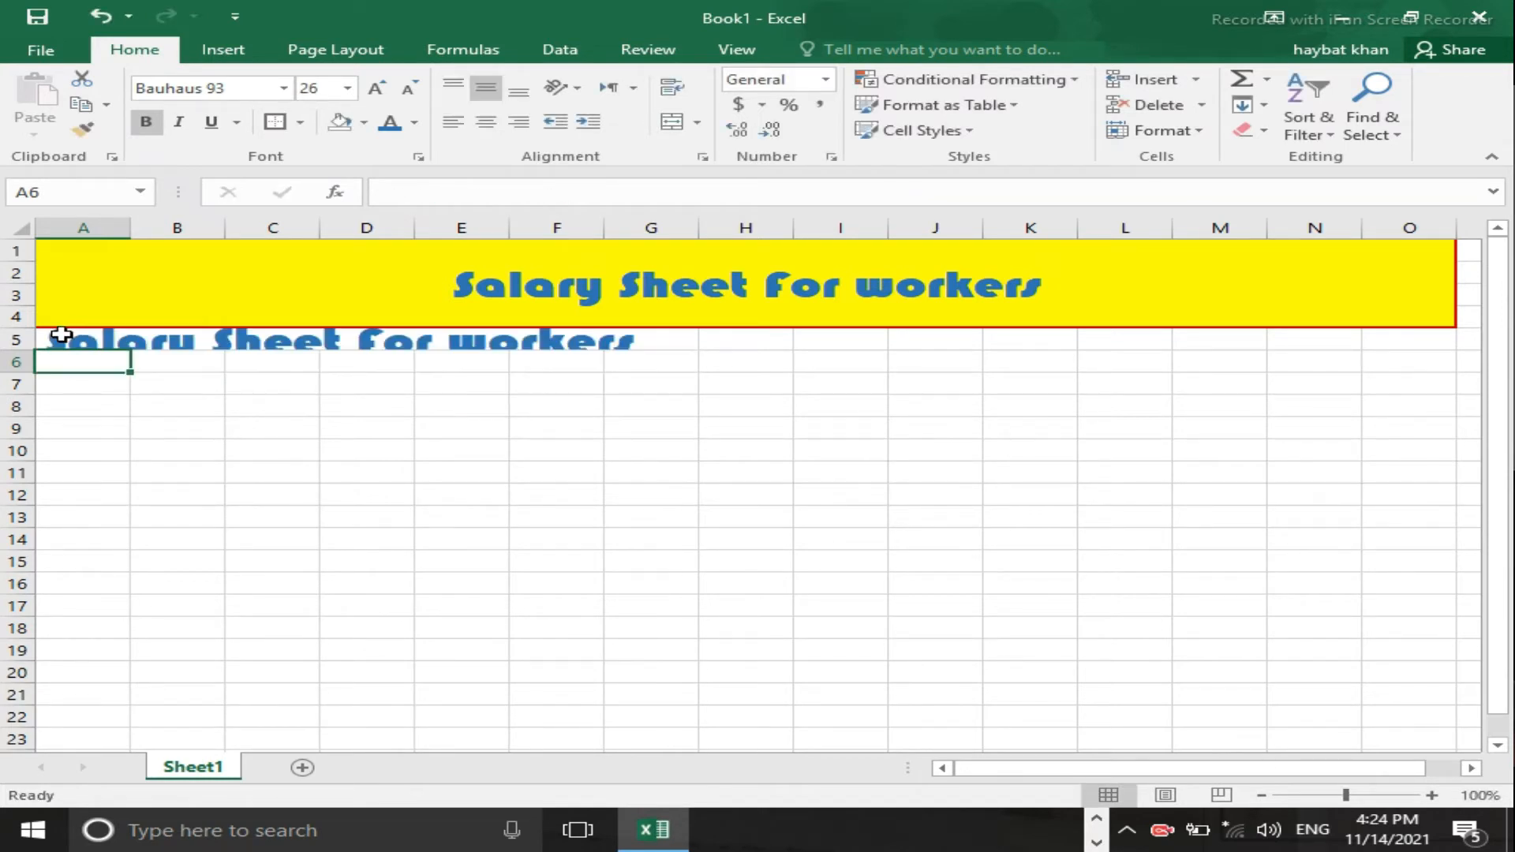
key("ctrl+z")
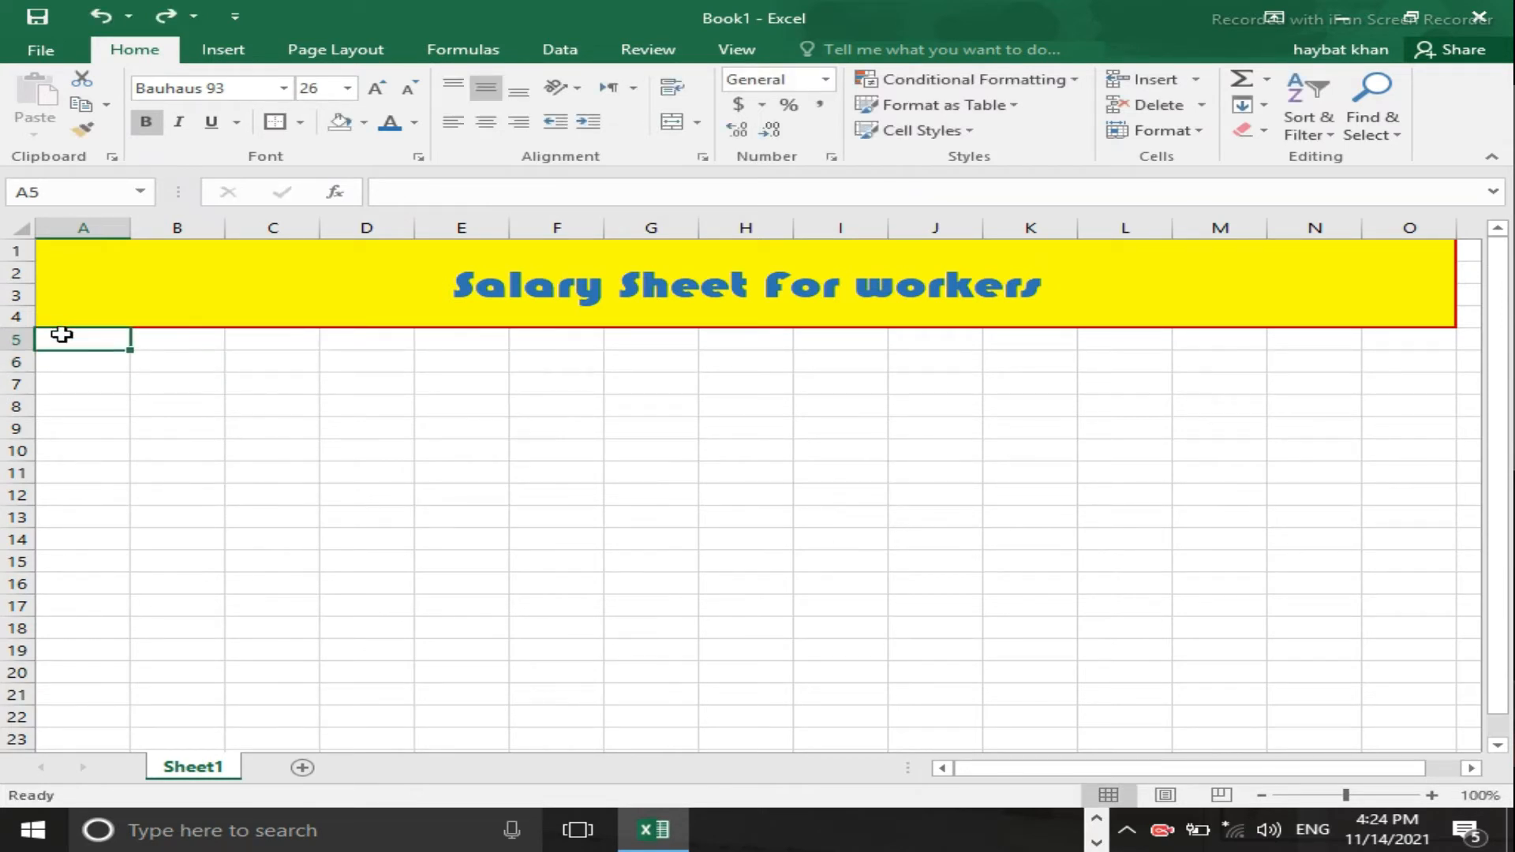
type("salary Sheet For workers")
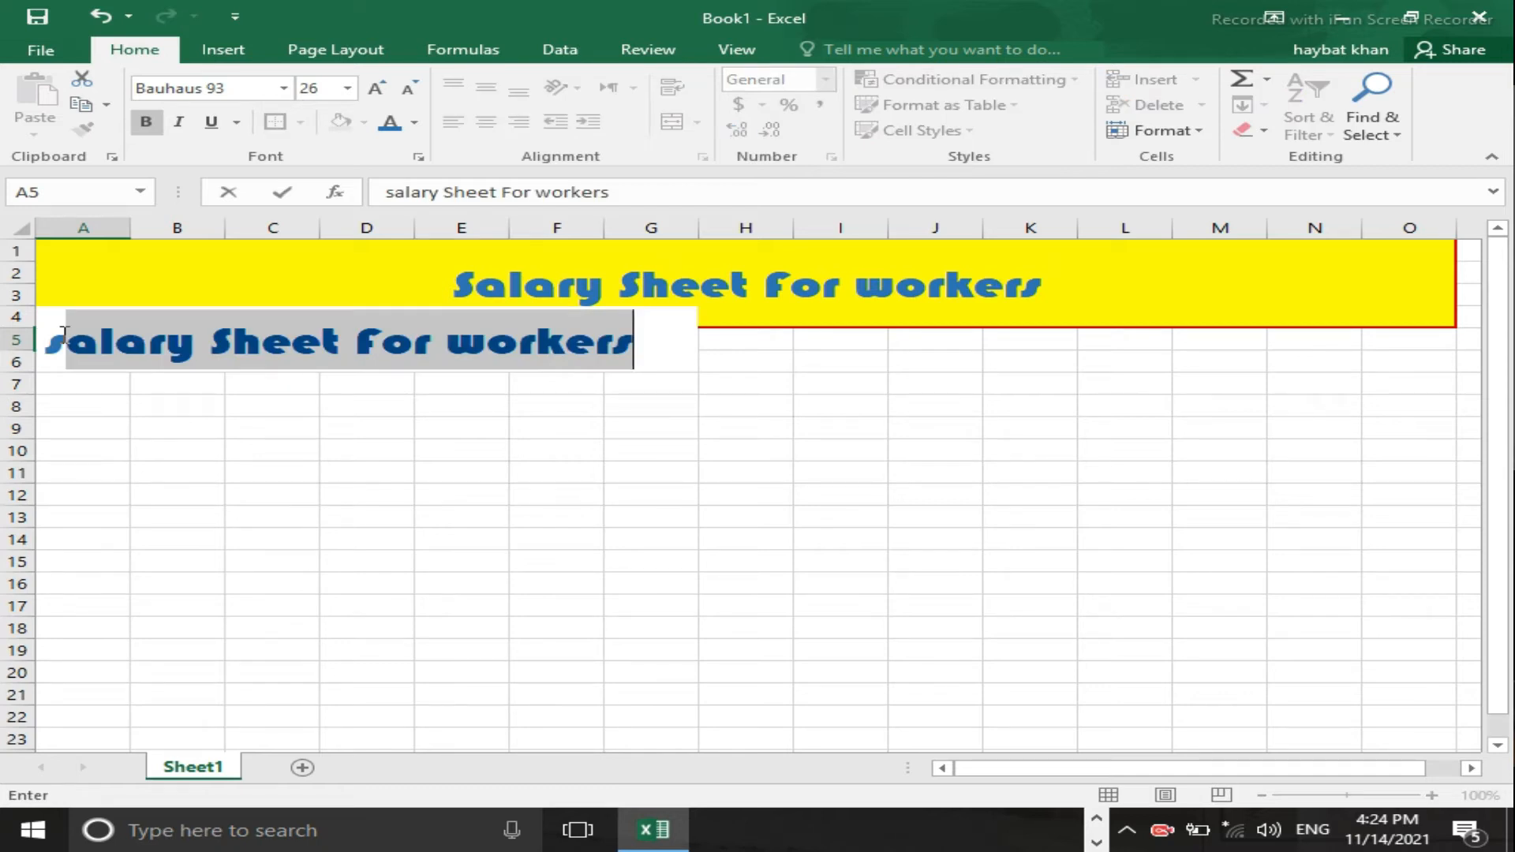
key("ctrl+z")
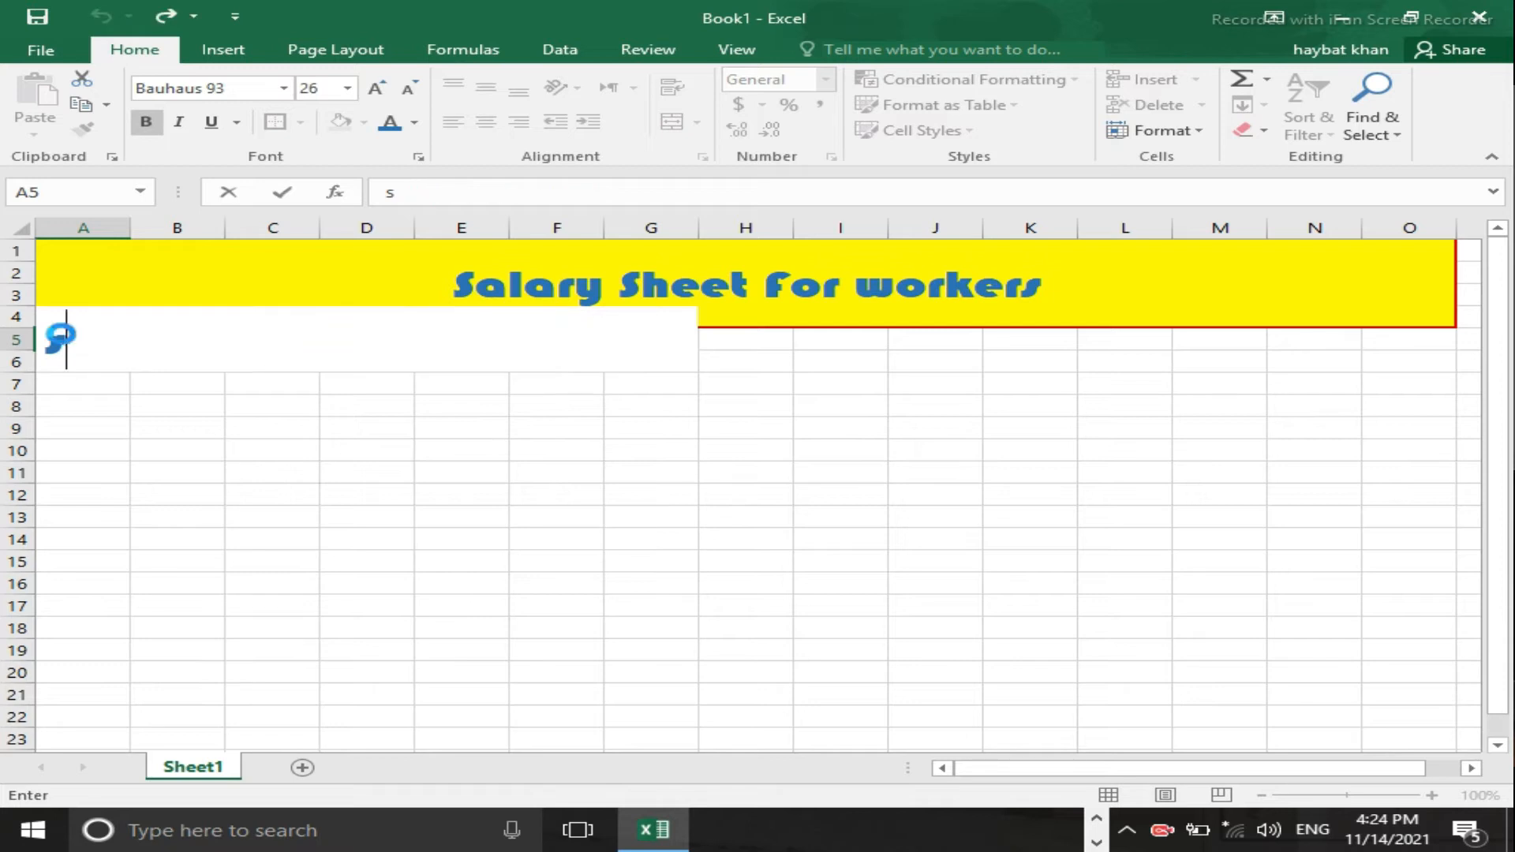
key("ctrl+y")
key("Escape")
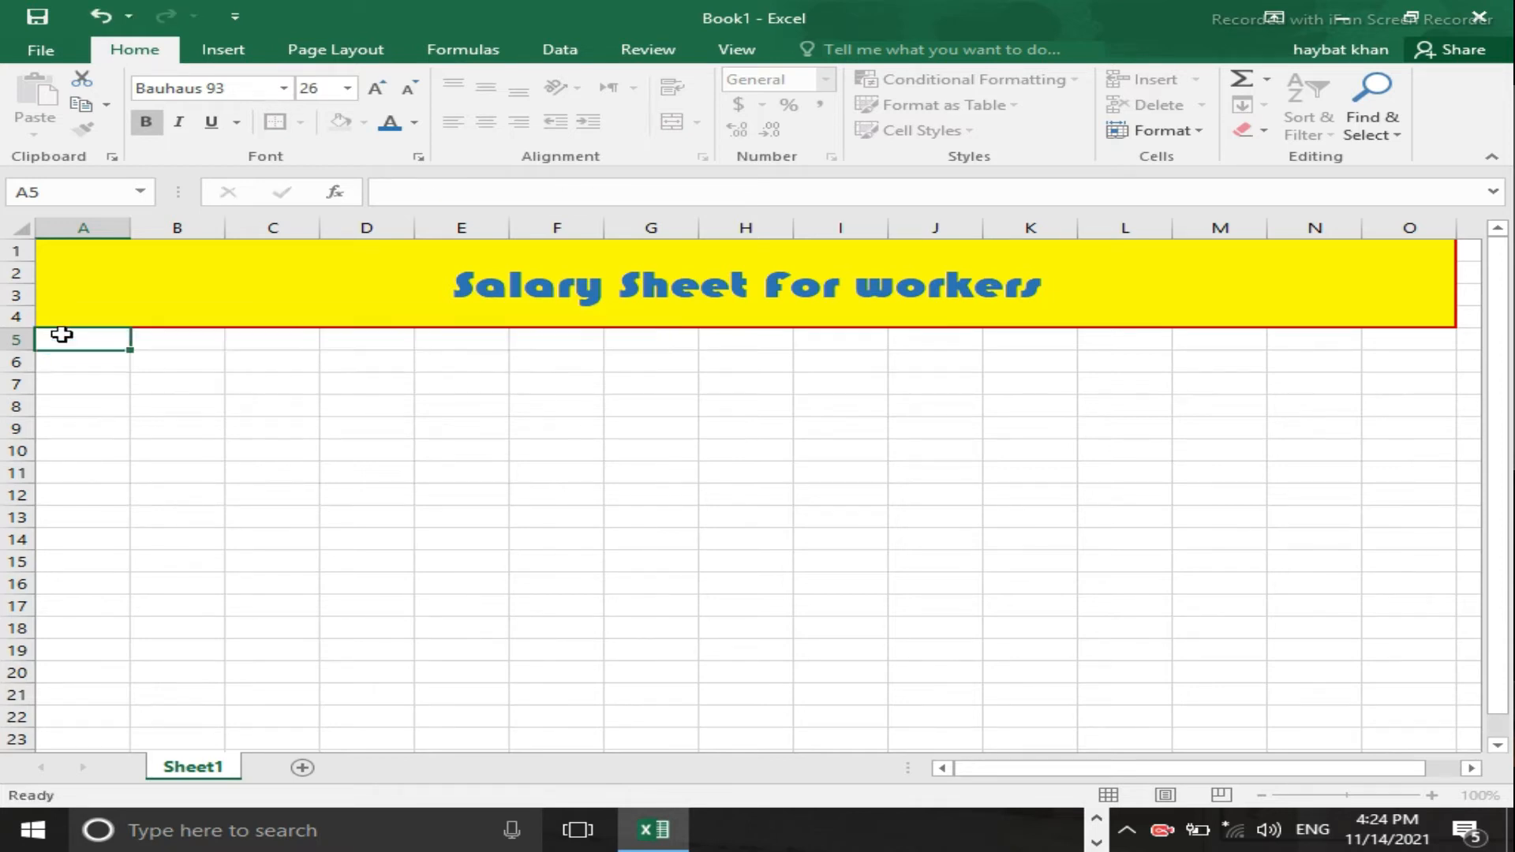
Step: Undo the border, fill, alignment and merge changes back to the middle-aligned title merged across A1:I3
key("ctrl+z")
key("ctrl+z")
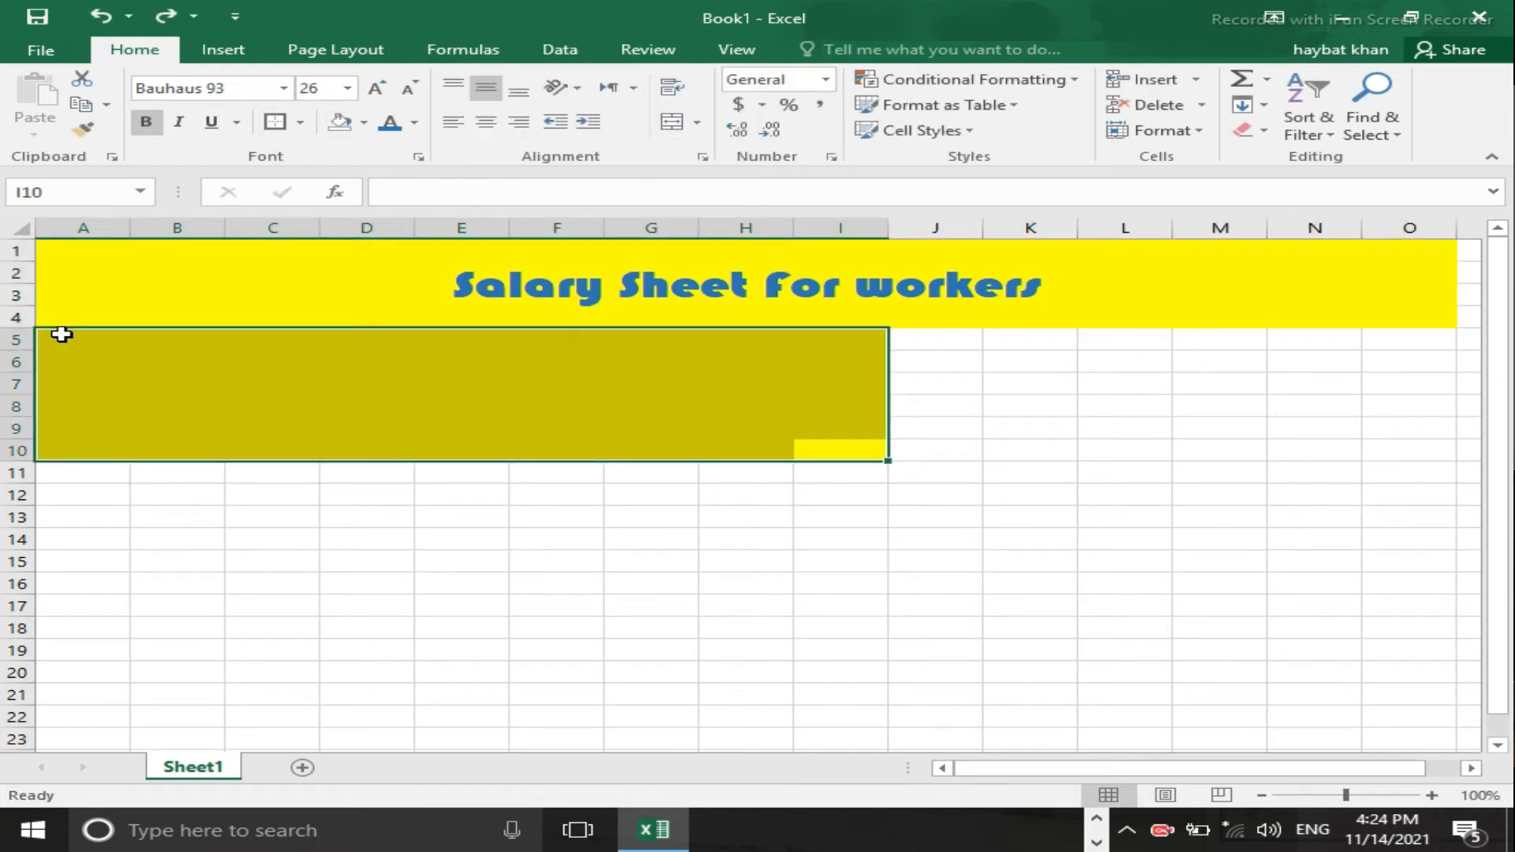
key("ctrl+y")
key("ctrl+y")
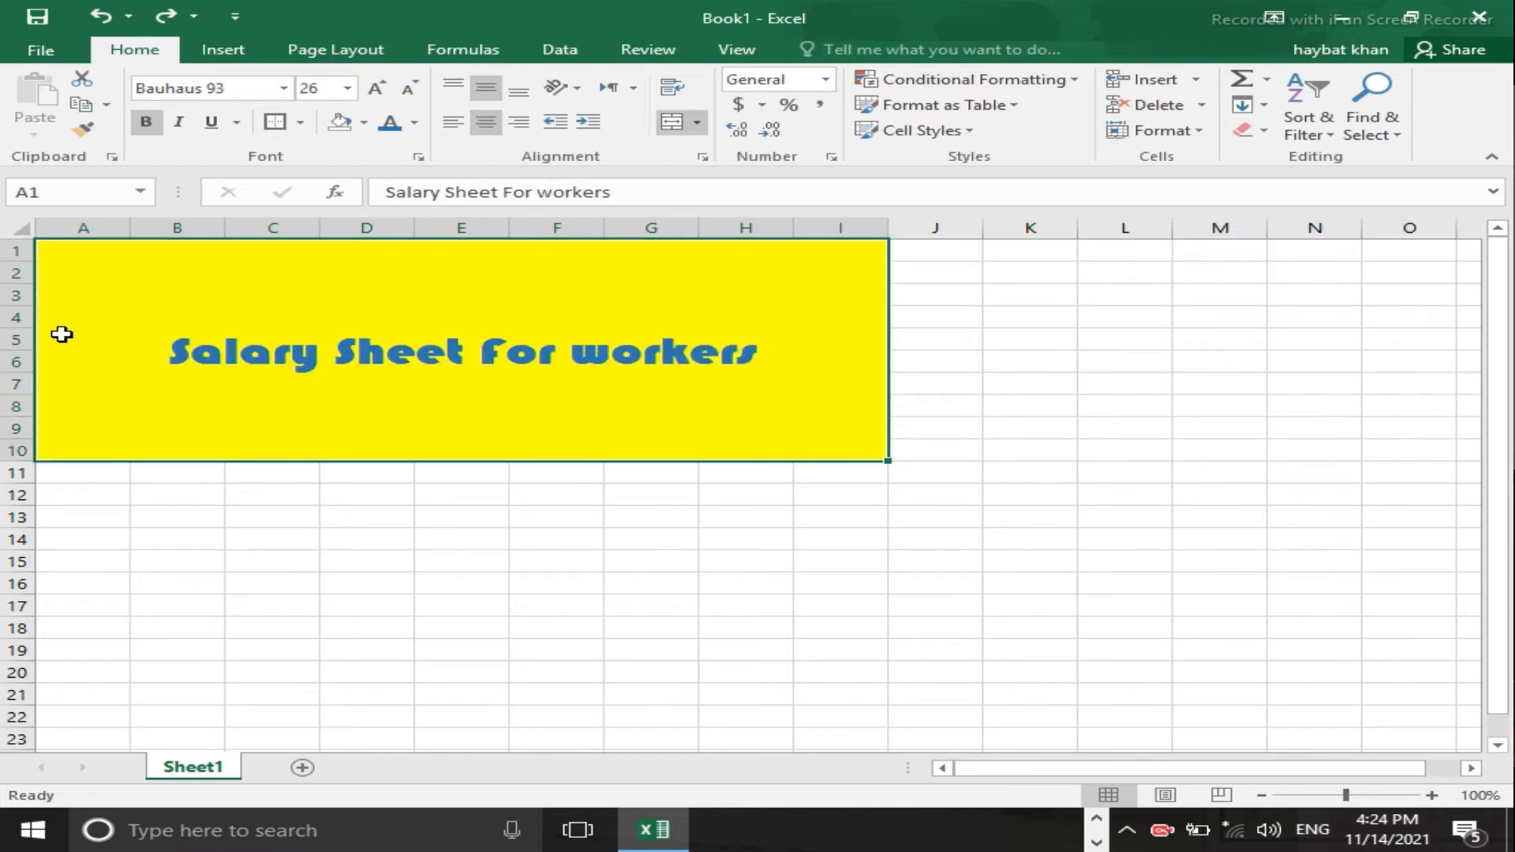
key("ctrl+y")
key("ctrl+y")
key("ctrl+z")
key("ctrl+z")
key("ctrl+z")
key("ctrl+z")
key("ctrl+z")
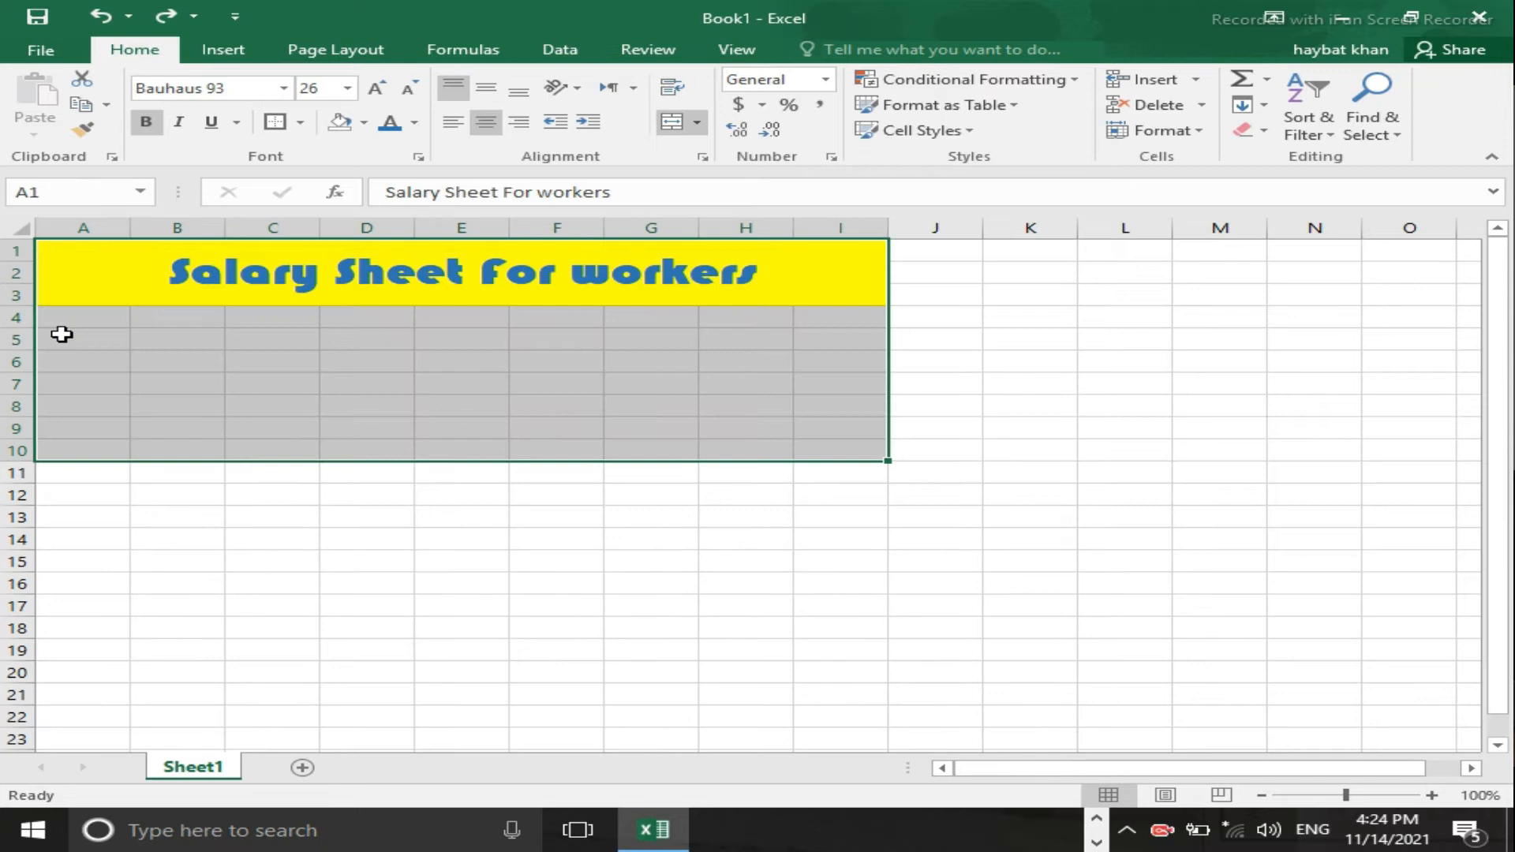
key("ctrl+z")
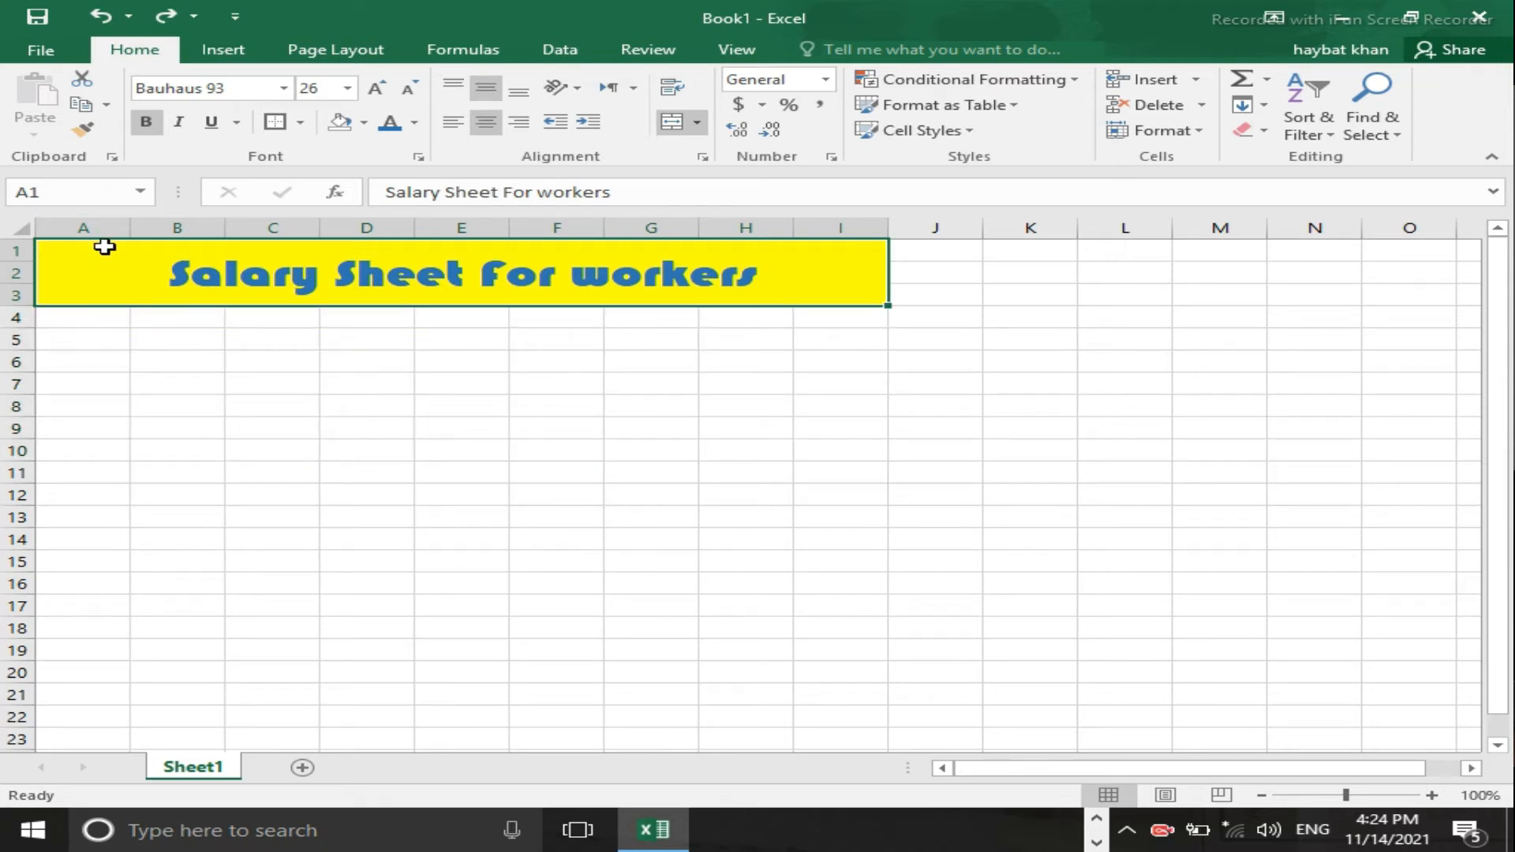
Step: Unmerge the title, and merge and center it across A1:O3
left_click_drag(124, 259, 1420, 276)
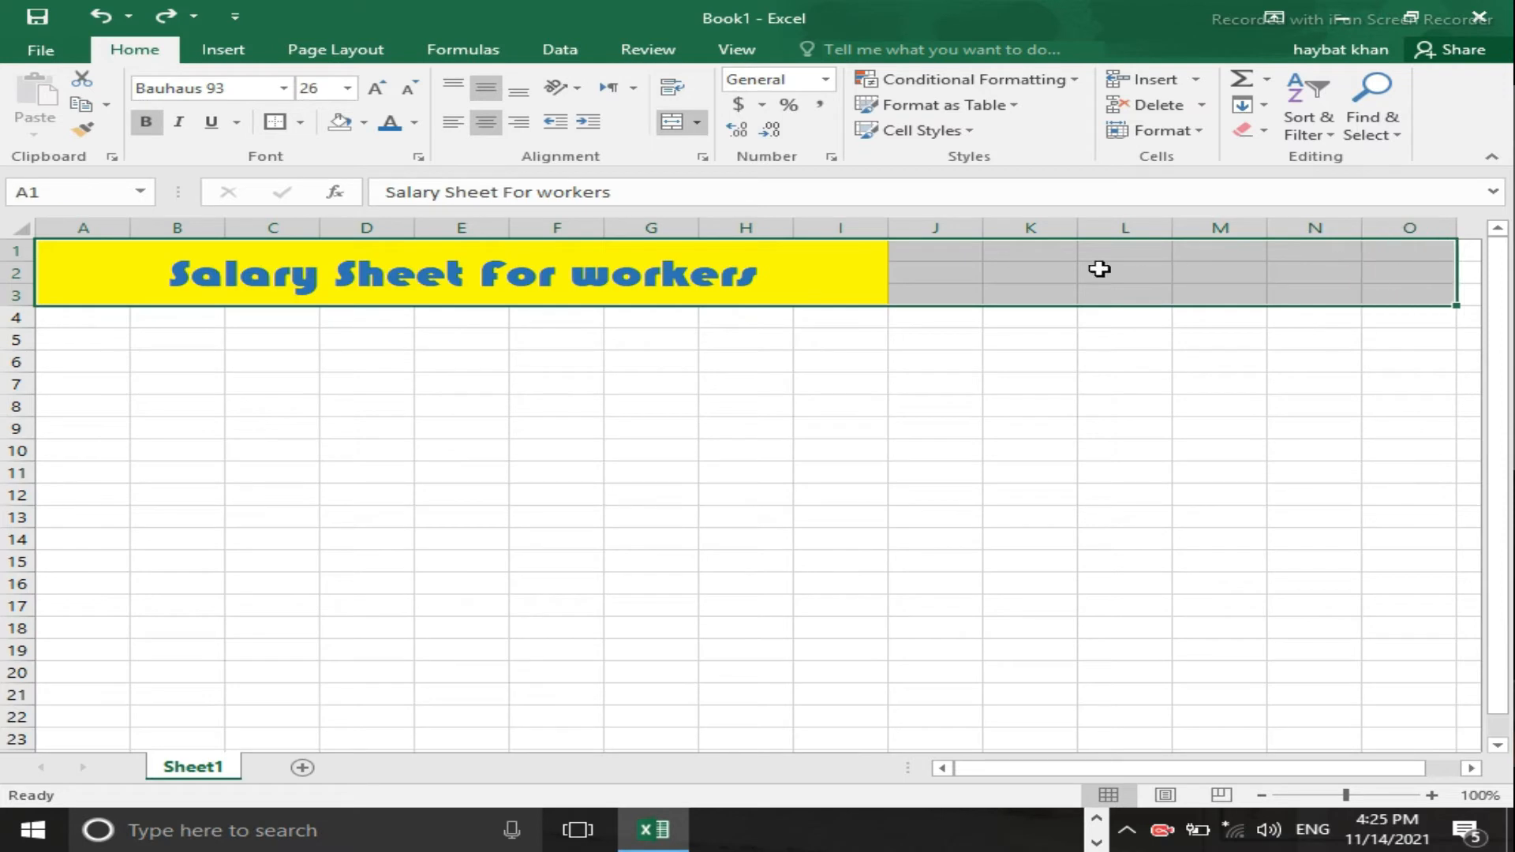
left_click(671, 122)
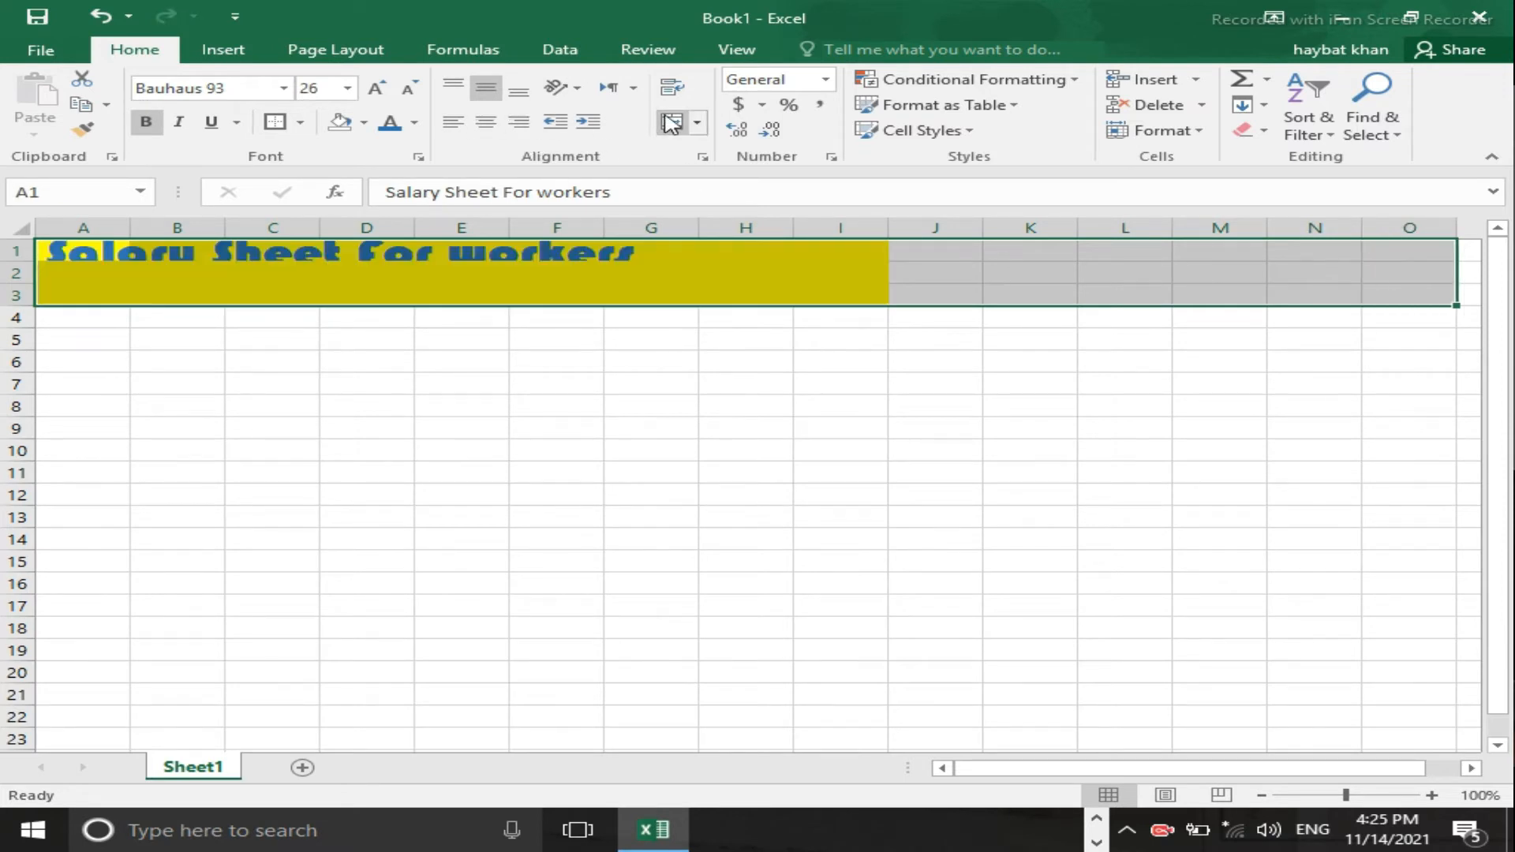
left_click(672, 122)
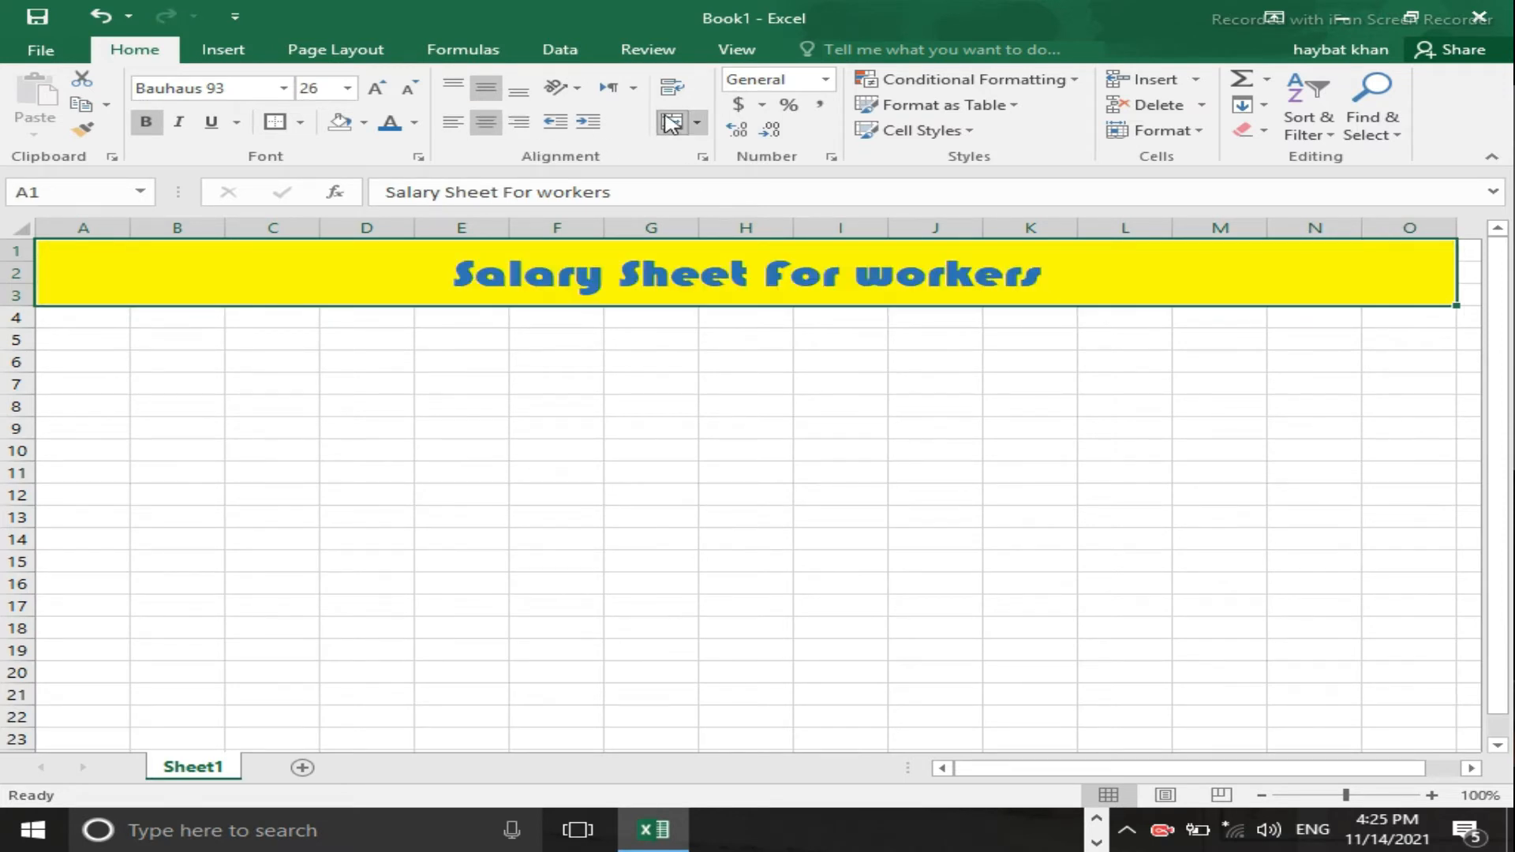
Step: Enter the column heading "S no" in cell A4, replacing the autocompleted title text
left_click(97, 323)
type("salary Sheet For workers")
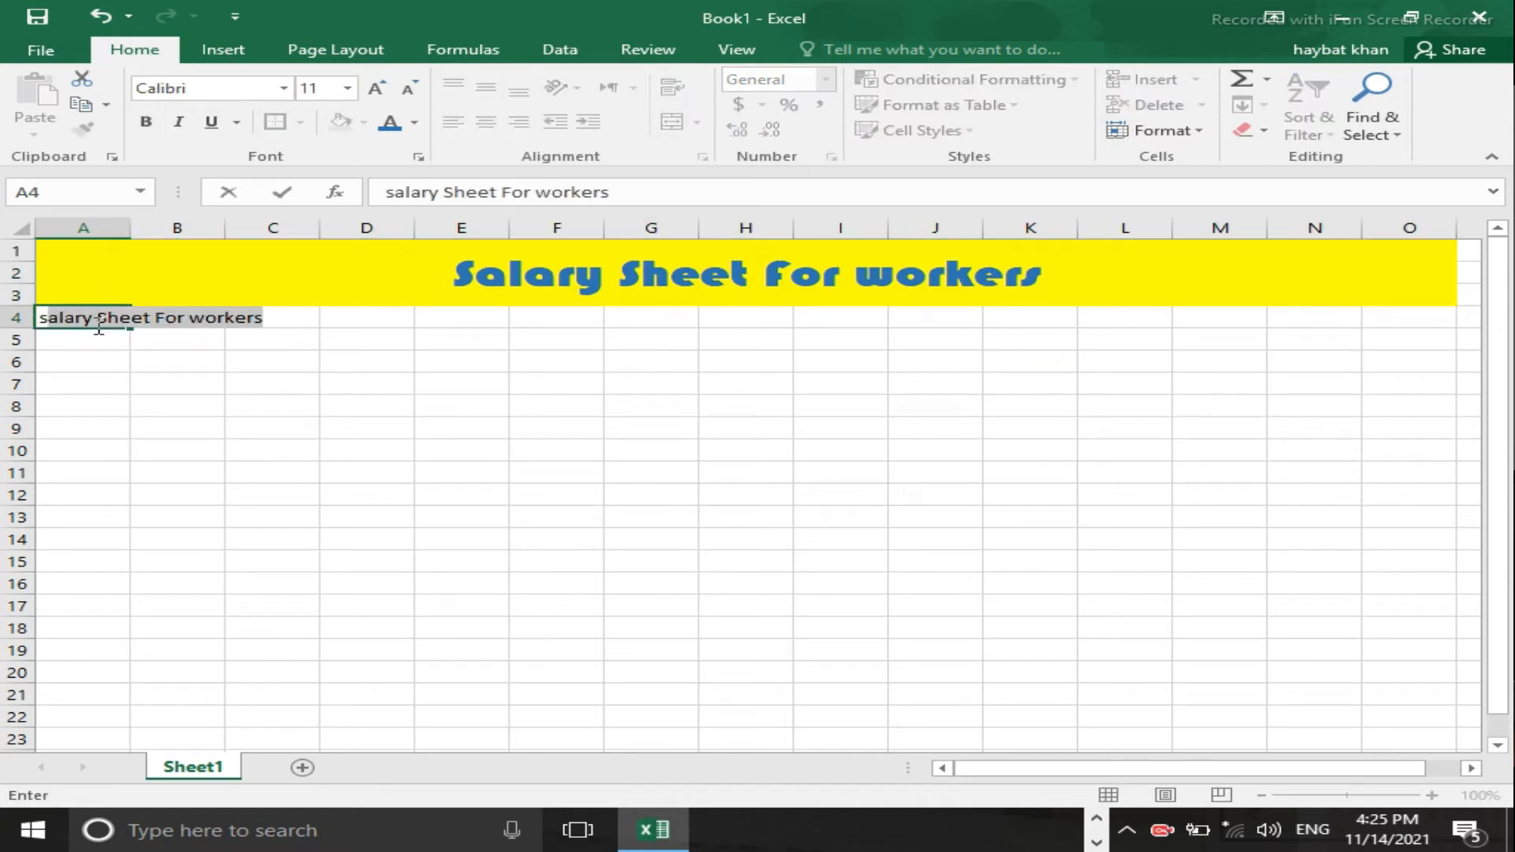
key("BackSpace")
key("BackSpace")
type("S no")
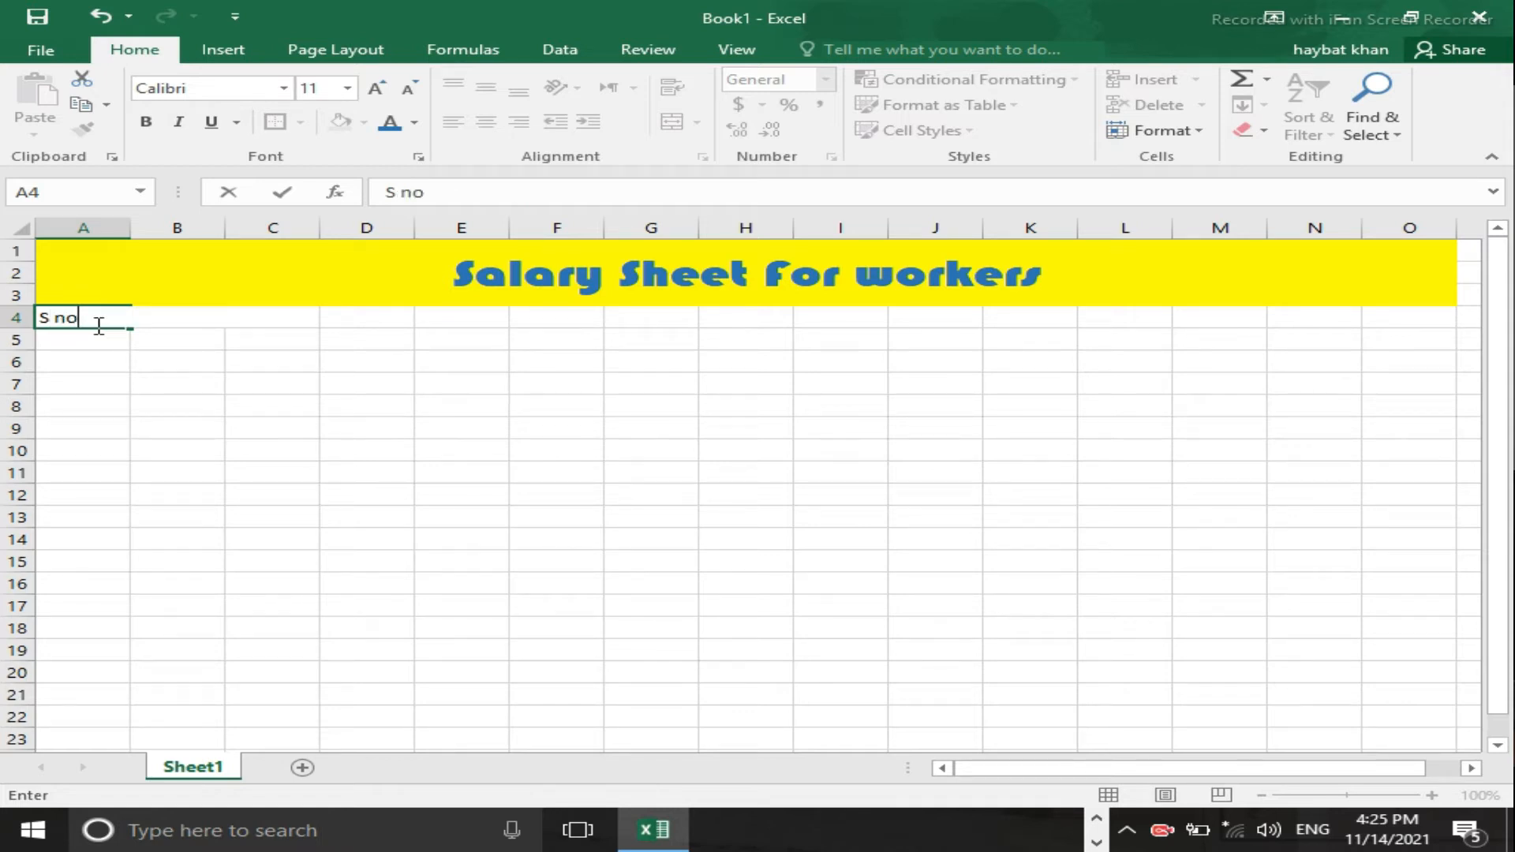
key("Tab")
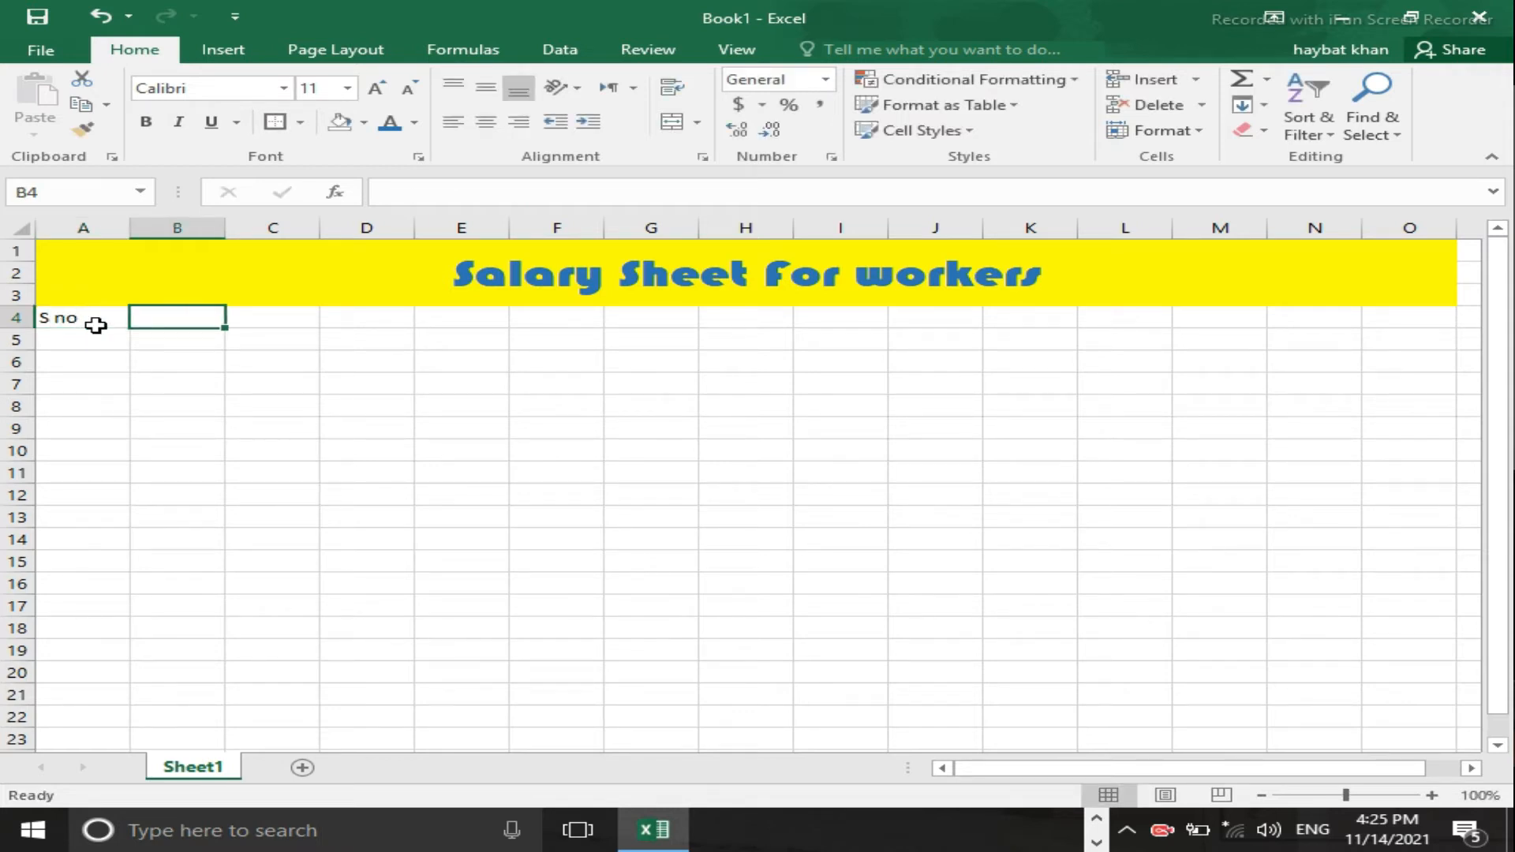
Step: Enter the column headings Name in cell B4 and Employee no in cell C4
type("Name")
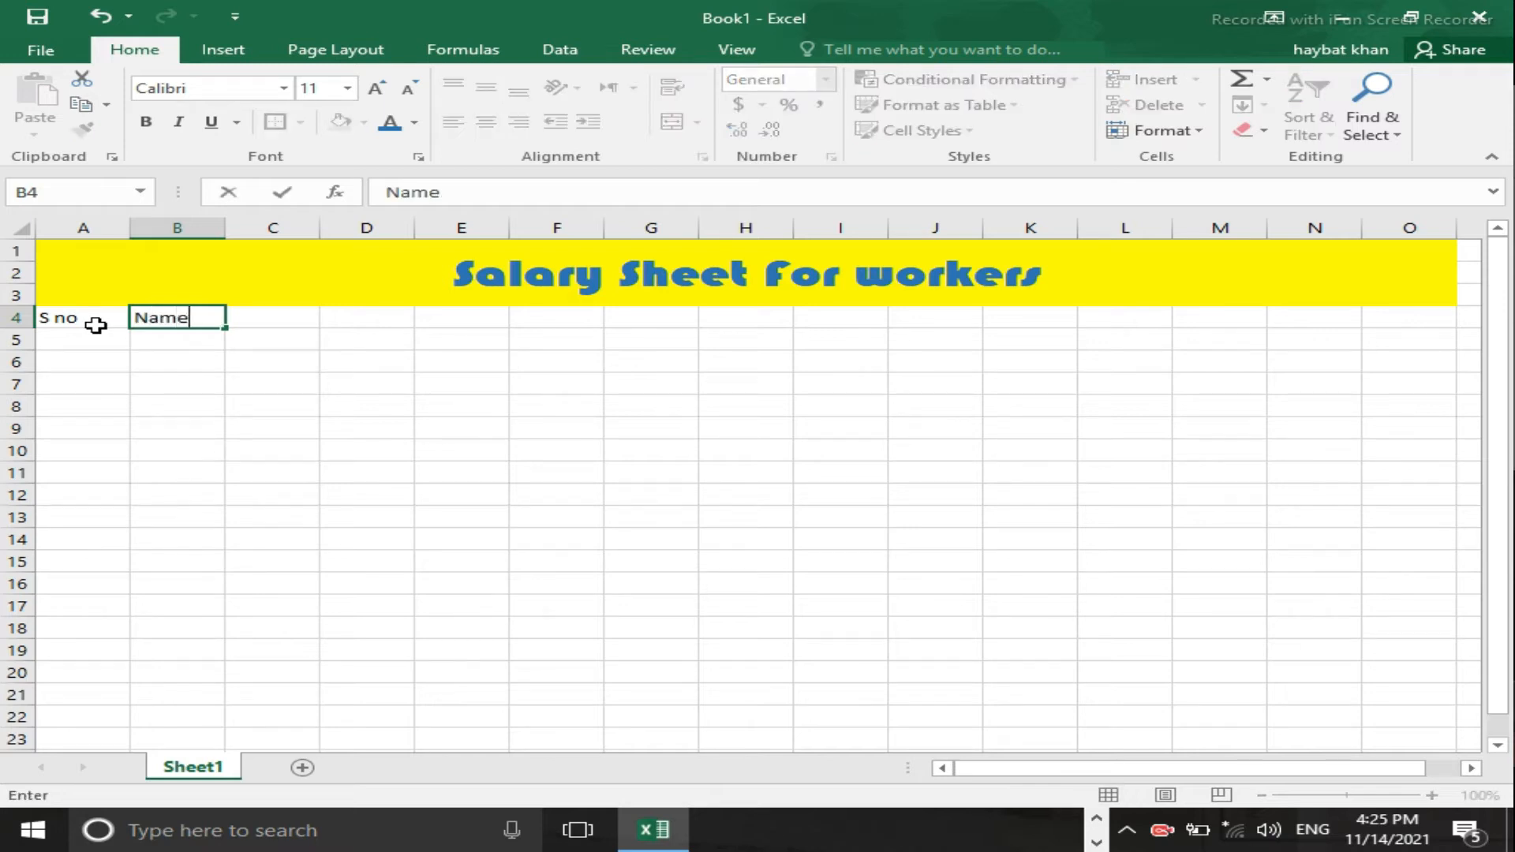
key("Tab")
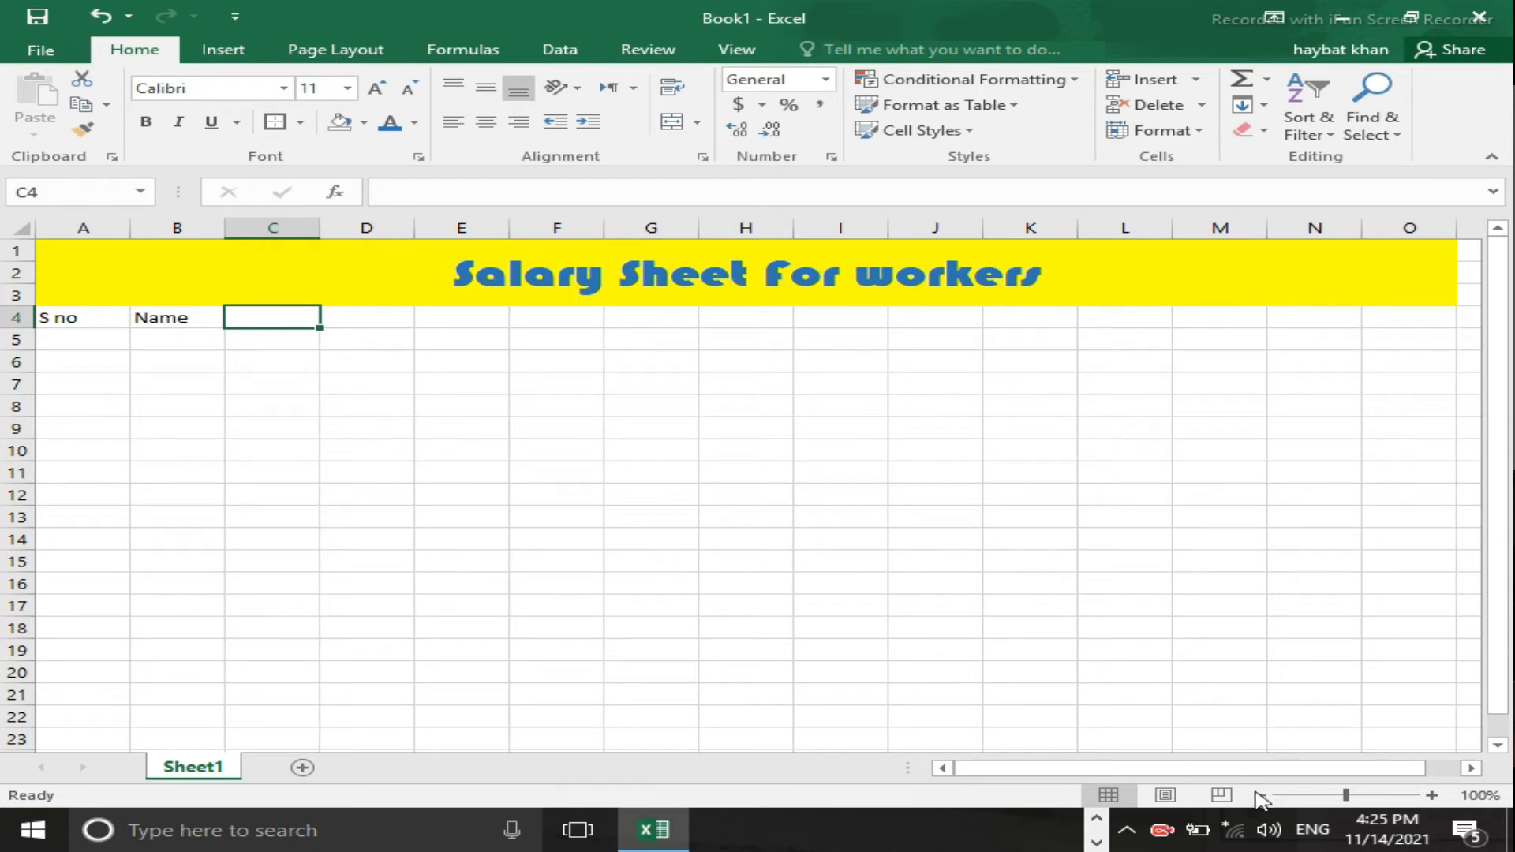
left_click(1430, 795)
left_click(1430, 795)
left_click(1430, 796)
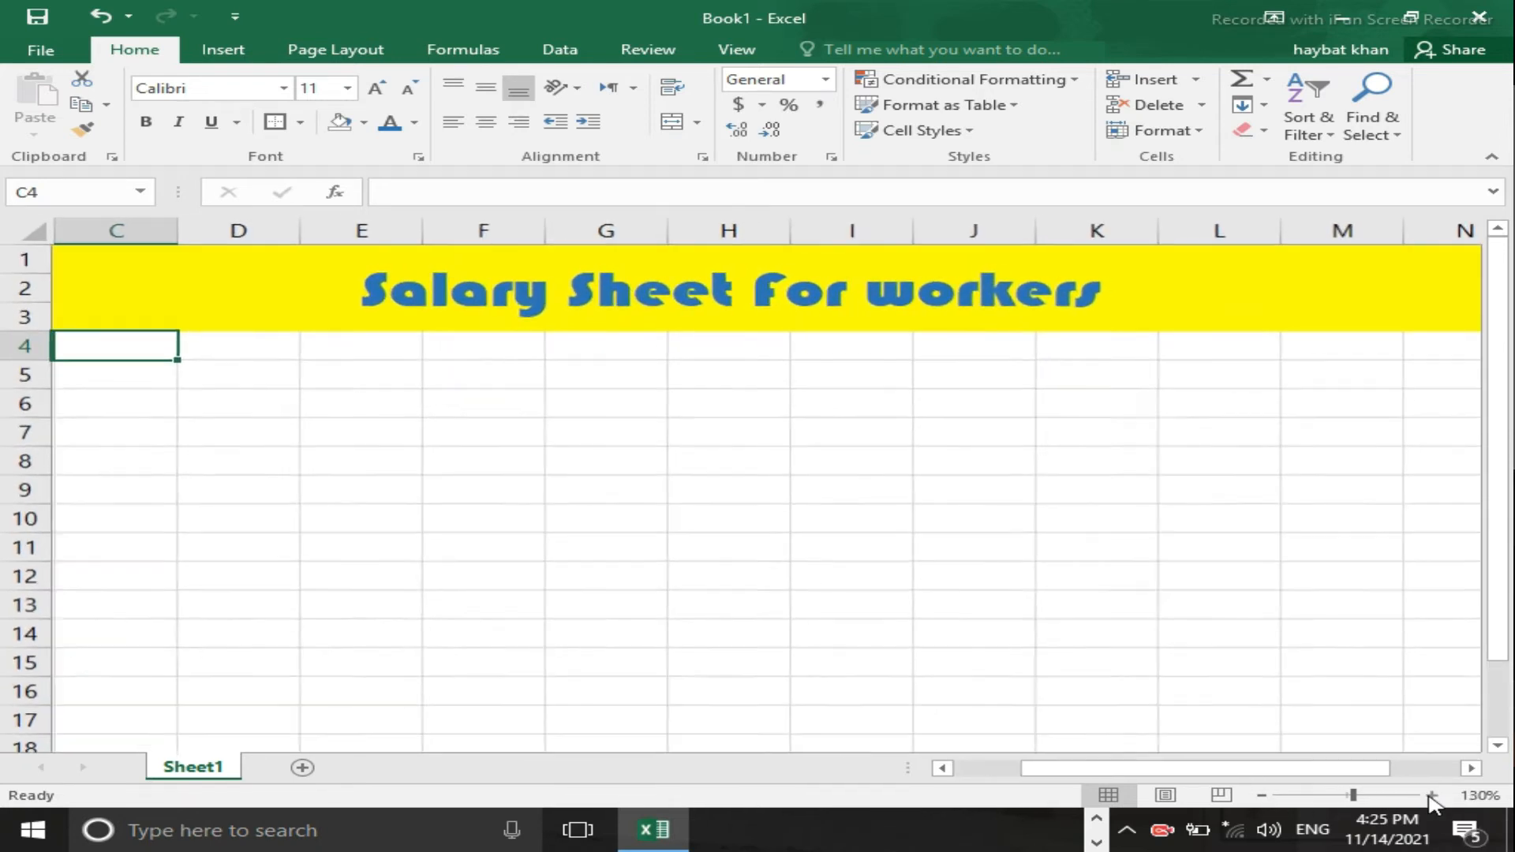
left_click_drag(1299, 772, 1133, 743)
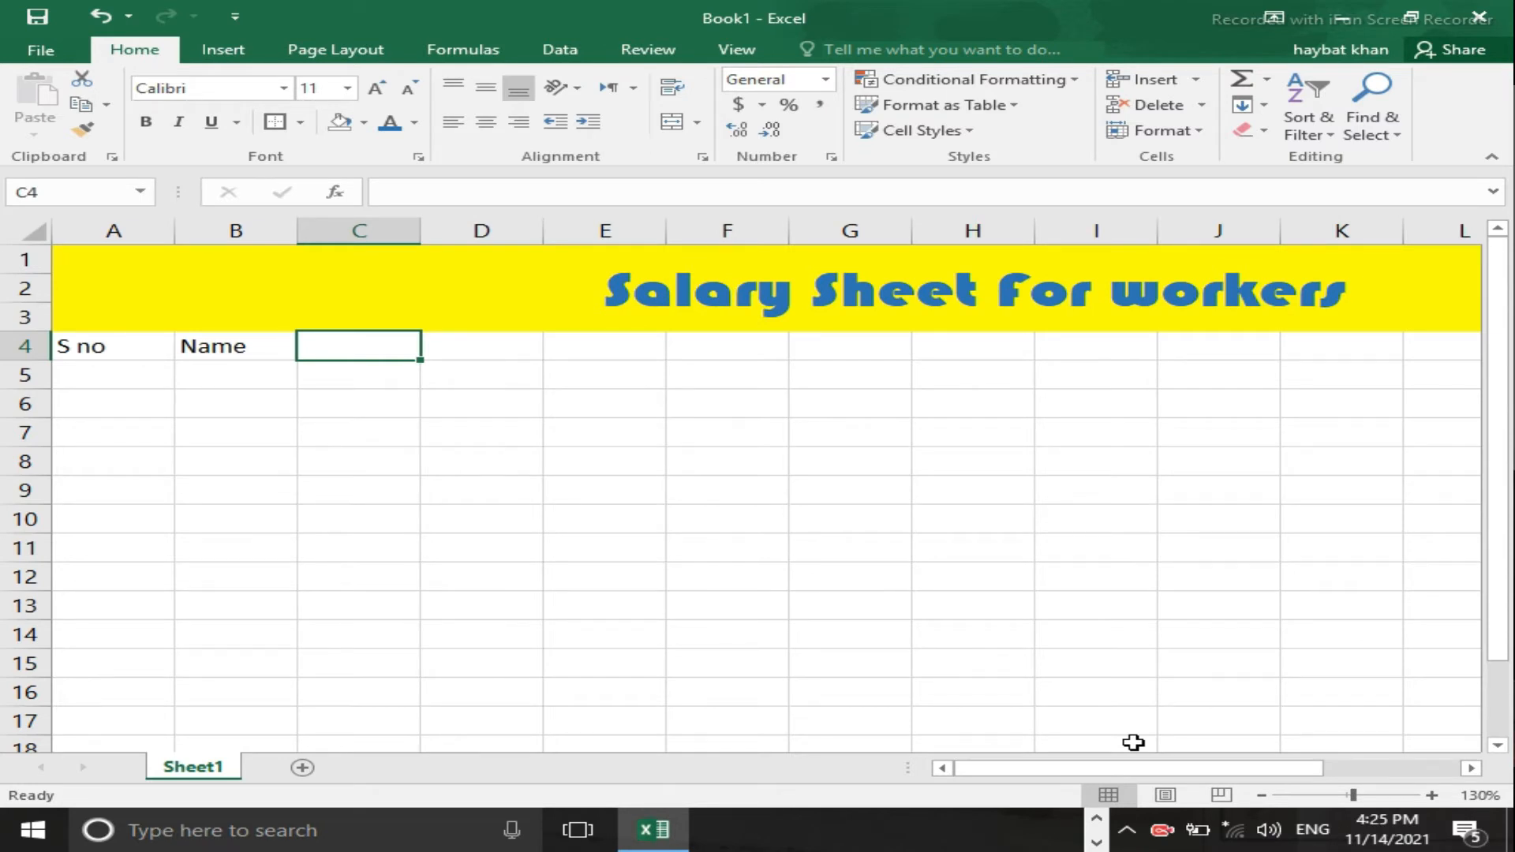
type("E")
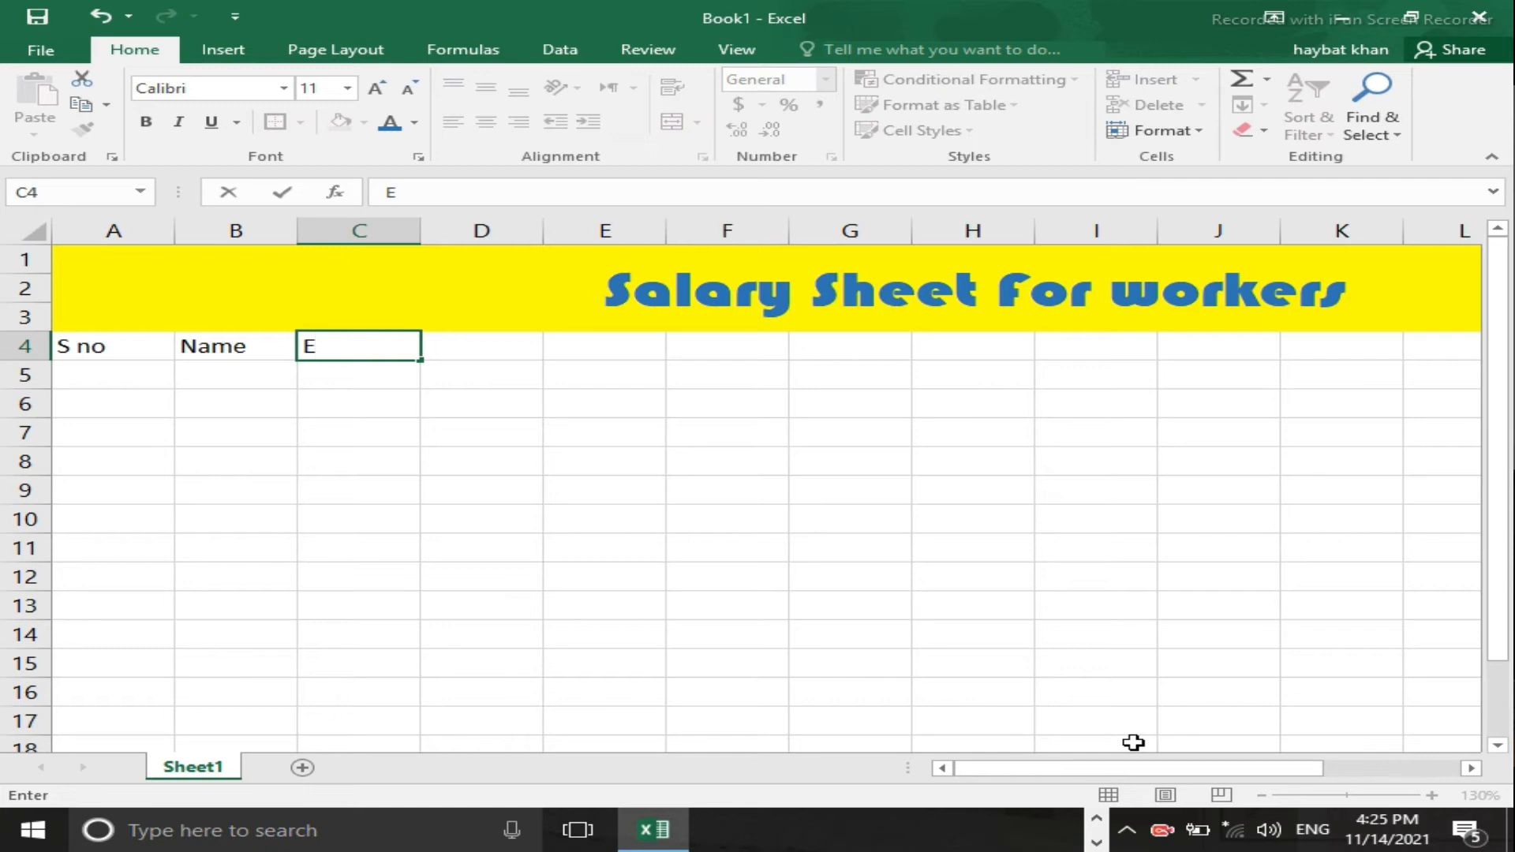
type("mplo")
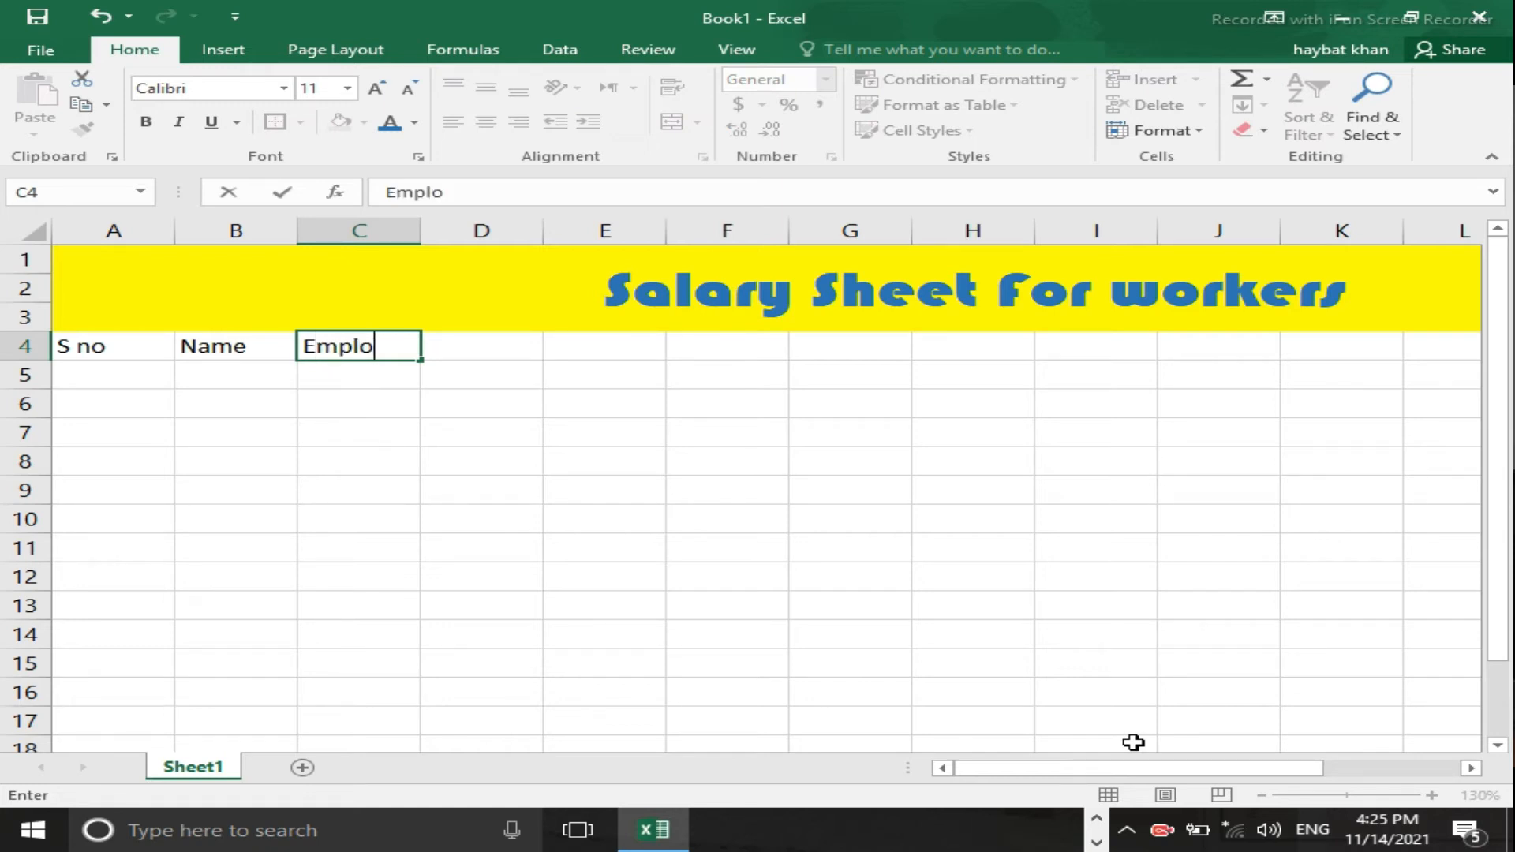
type("yee no")
key("Tab")
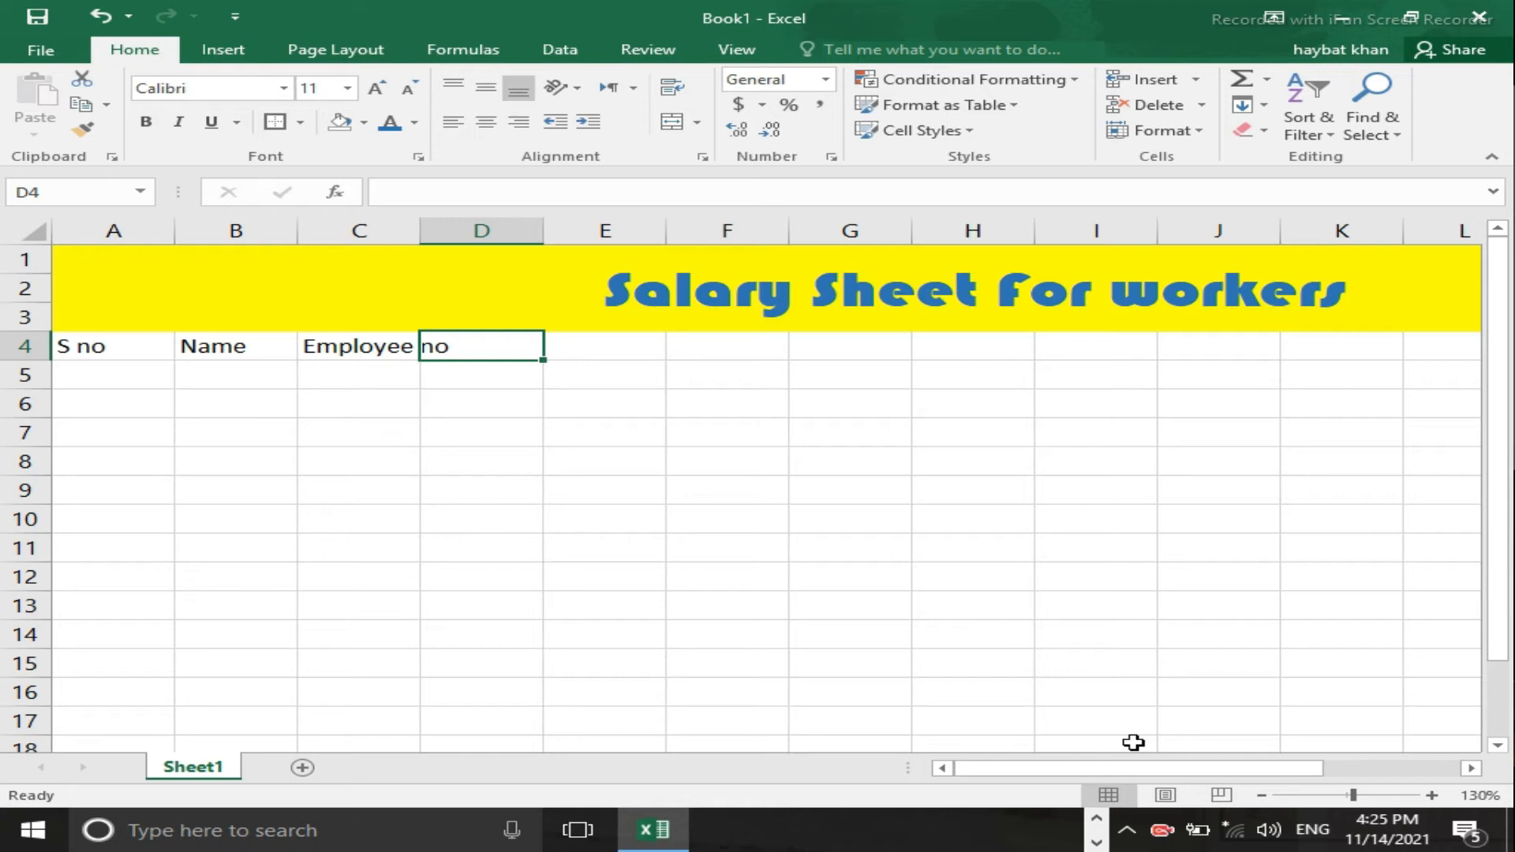
Step: Enter the column heading Designation in cell D4
type("de")
key("BackSpace")
key("BackSpace")
type("Designation")
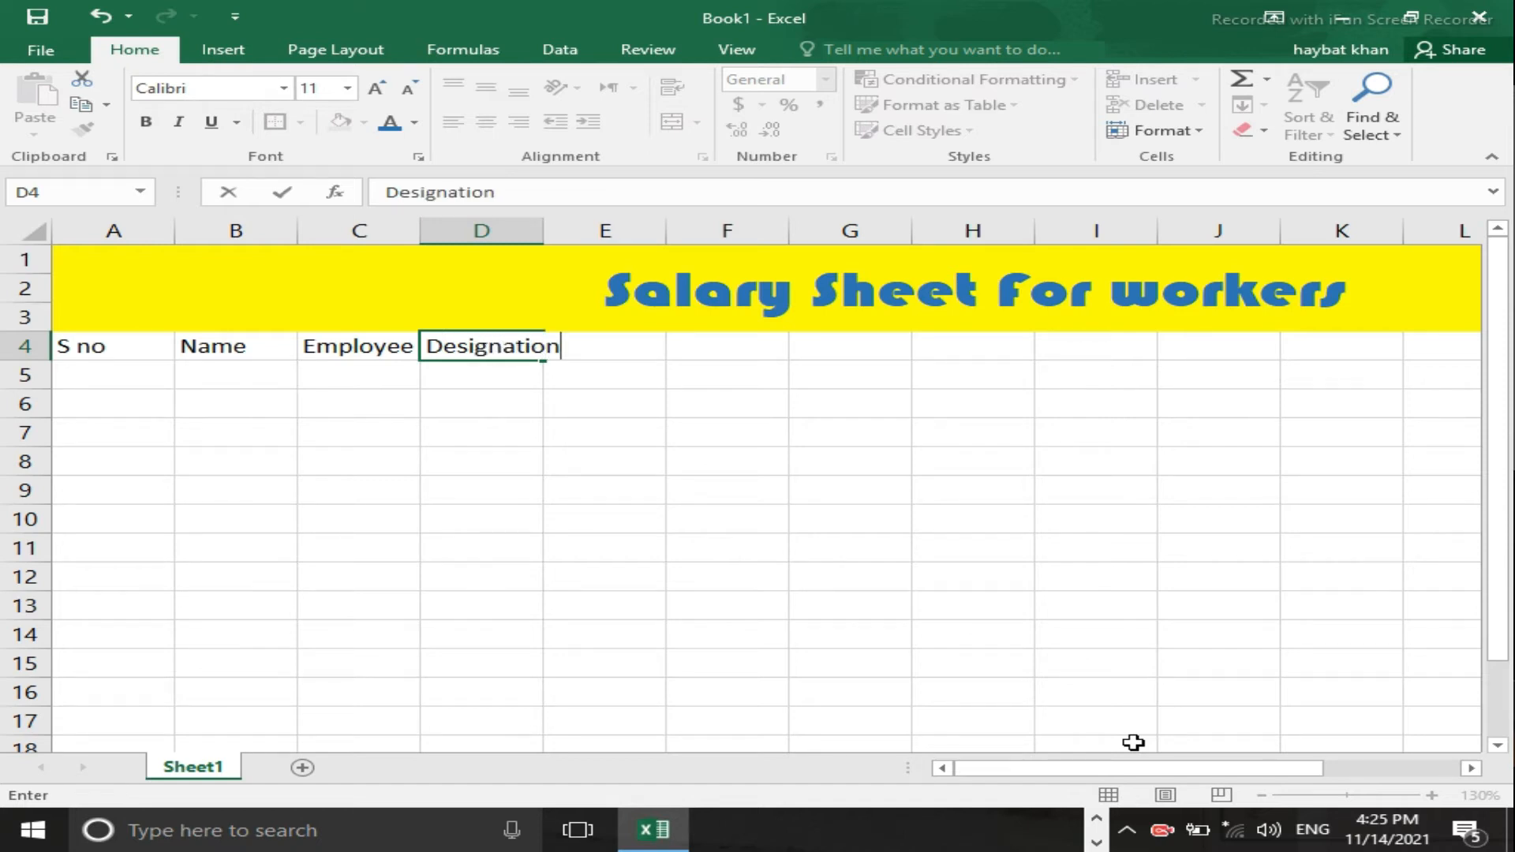
key("Tab")
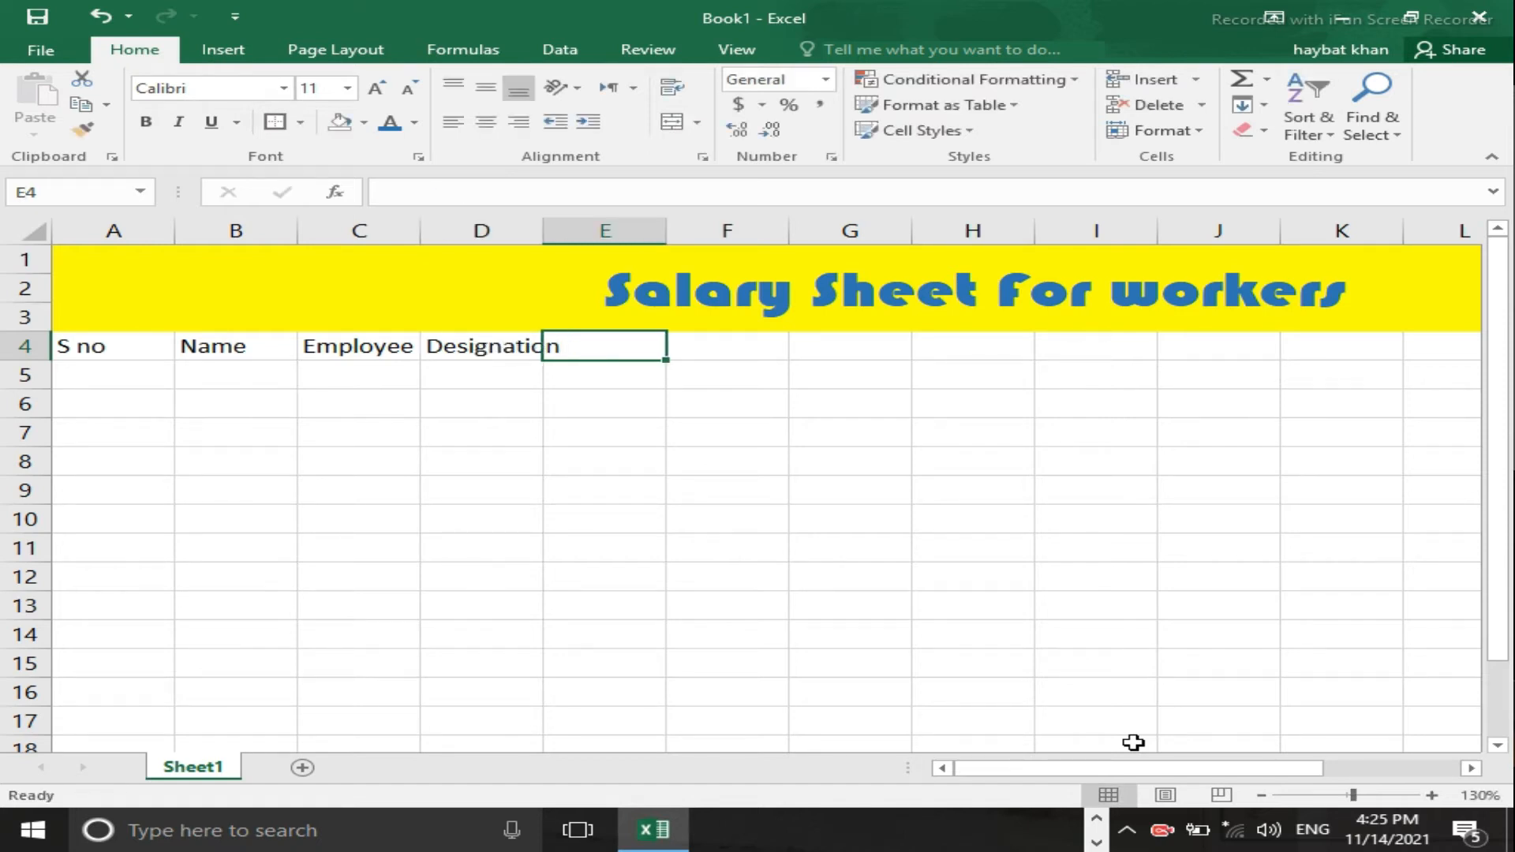
Step: Enter the column heading Basic Salary in cell E4
type("Basic Paymne")
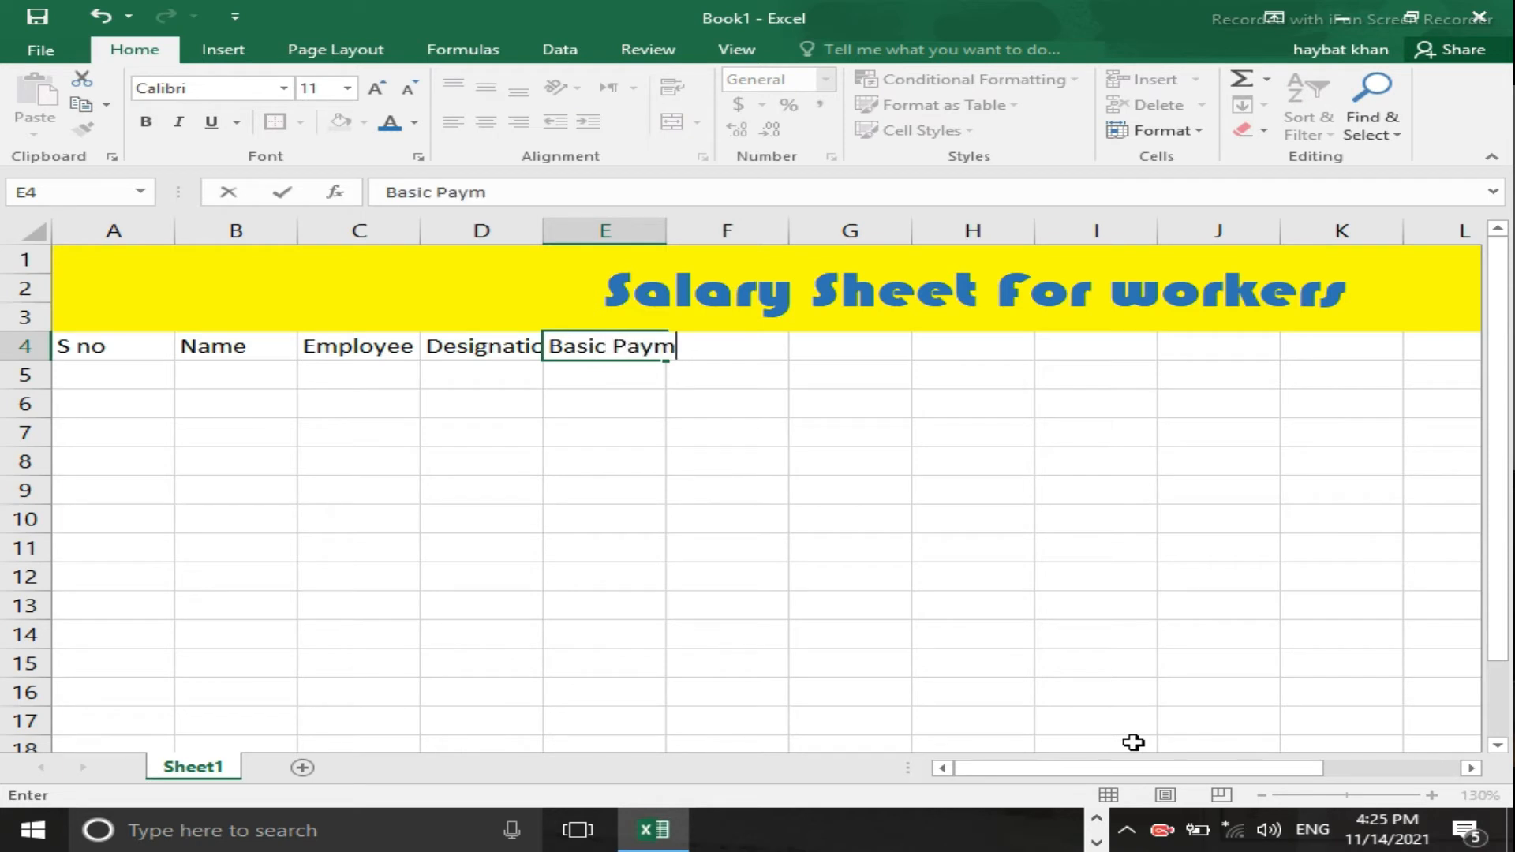
key("BackSpace")
key("BackSpace")
key("BackSpace")
key("BackSpace")
key("BackSpace")
key("BackSpace")
type("Salary")
key("Tab")
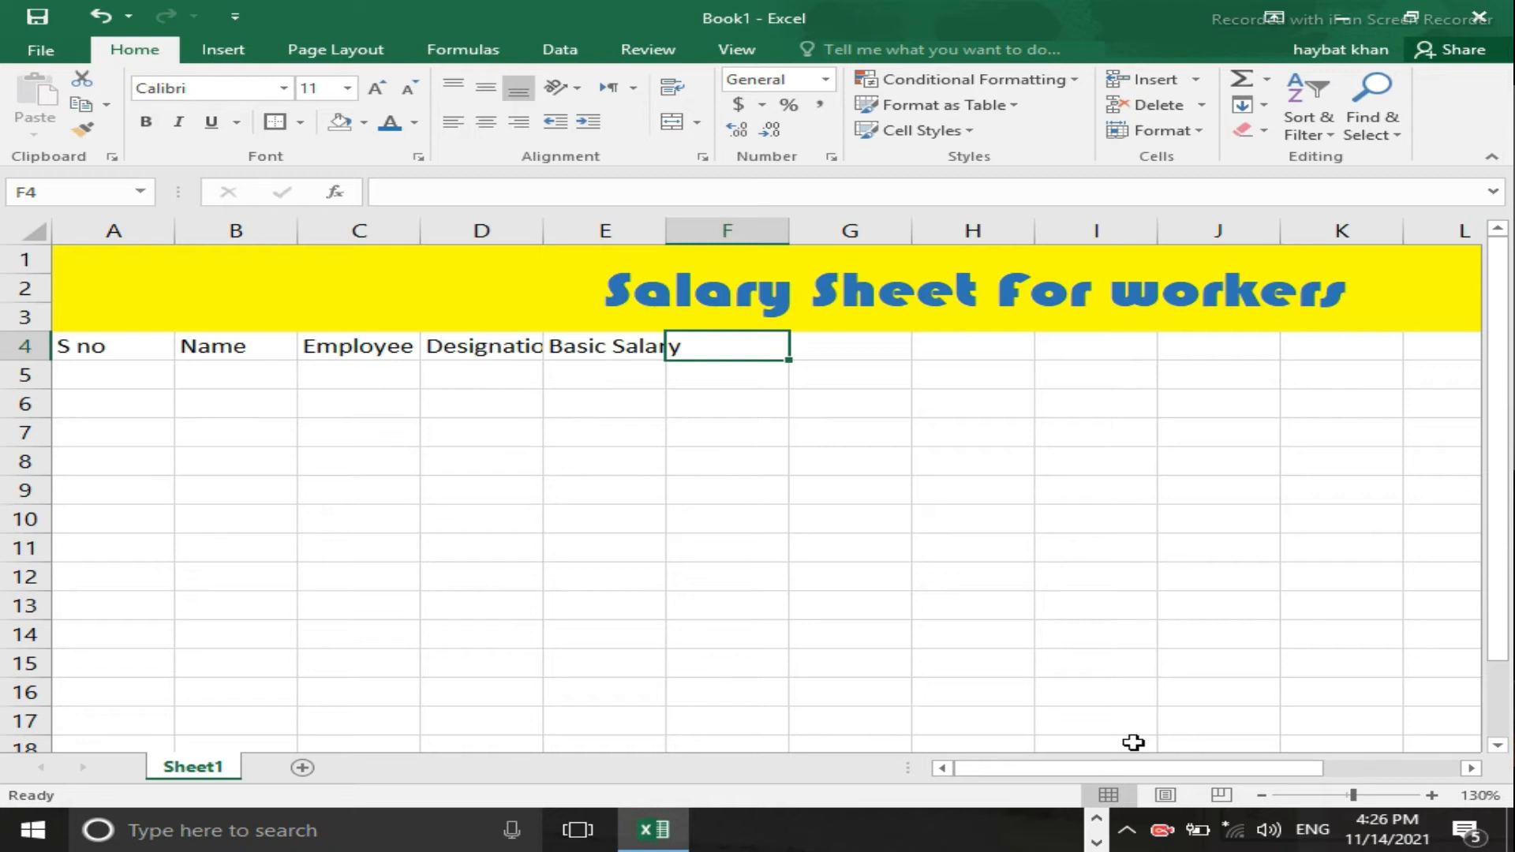
Step: Enter the column heading Daily wages in cell F4
type("Da")
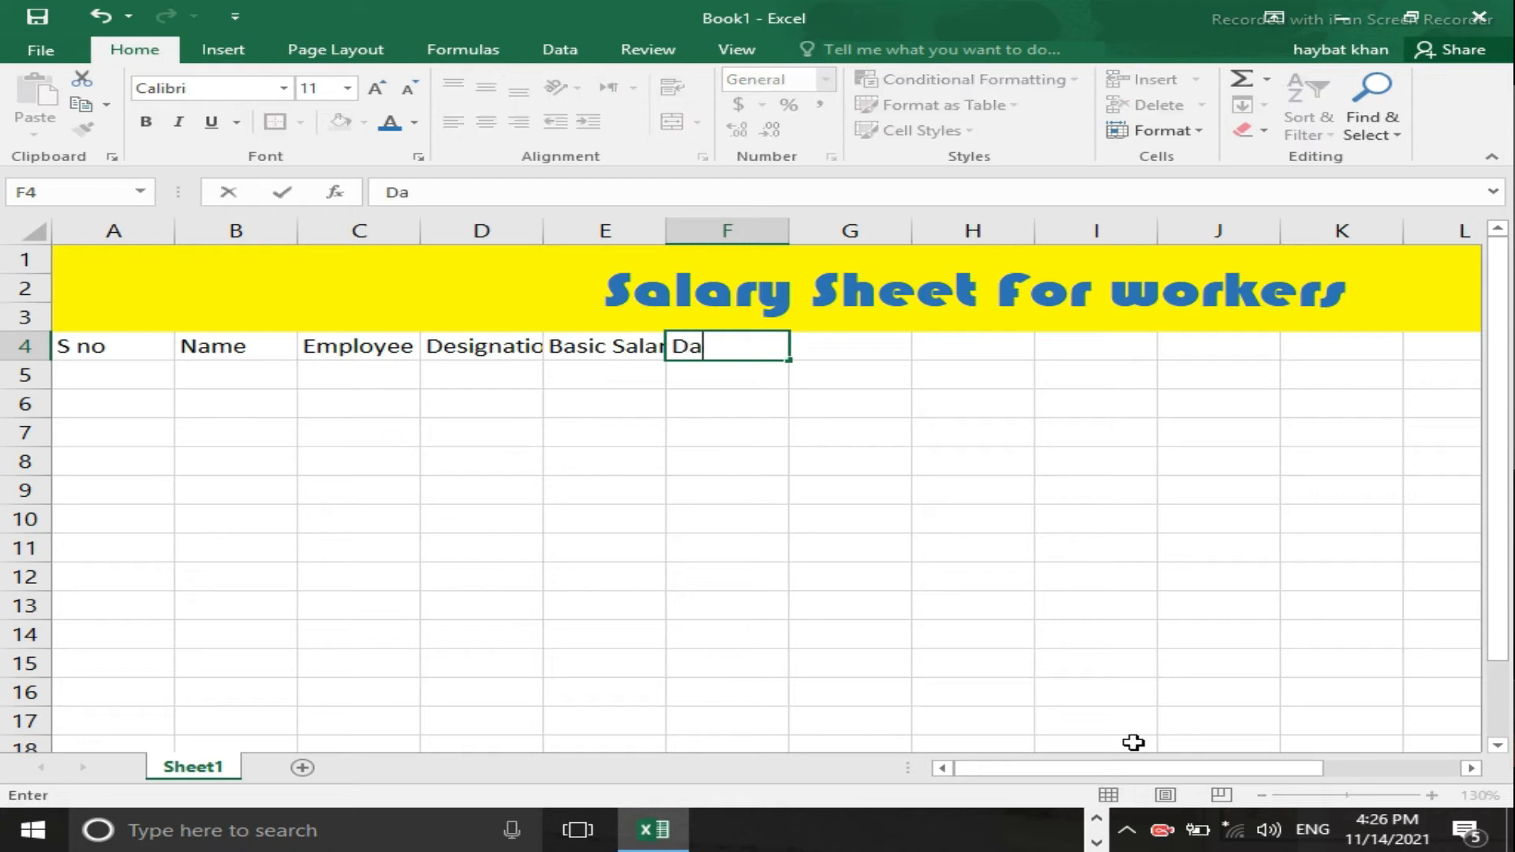
type("ily waeges")
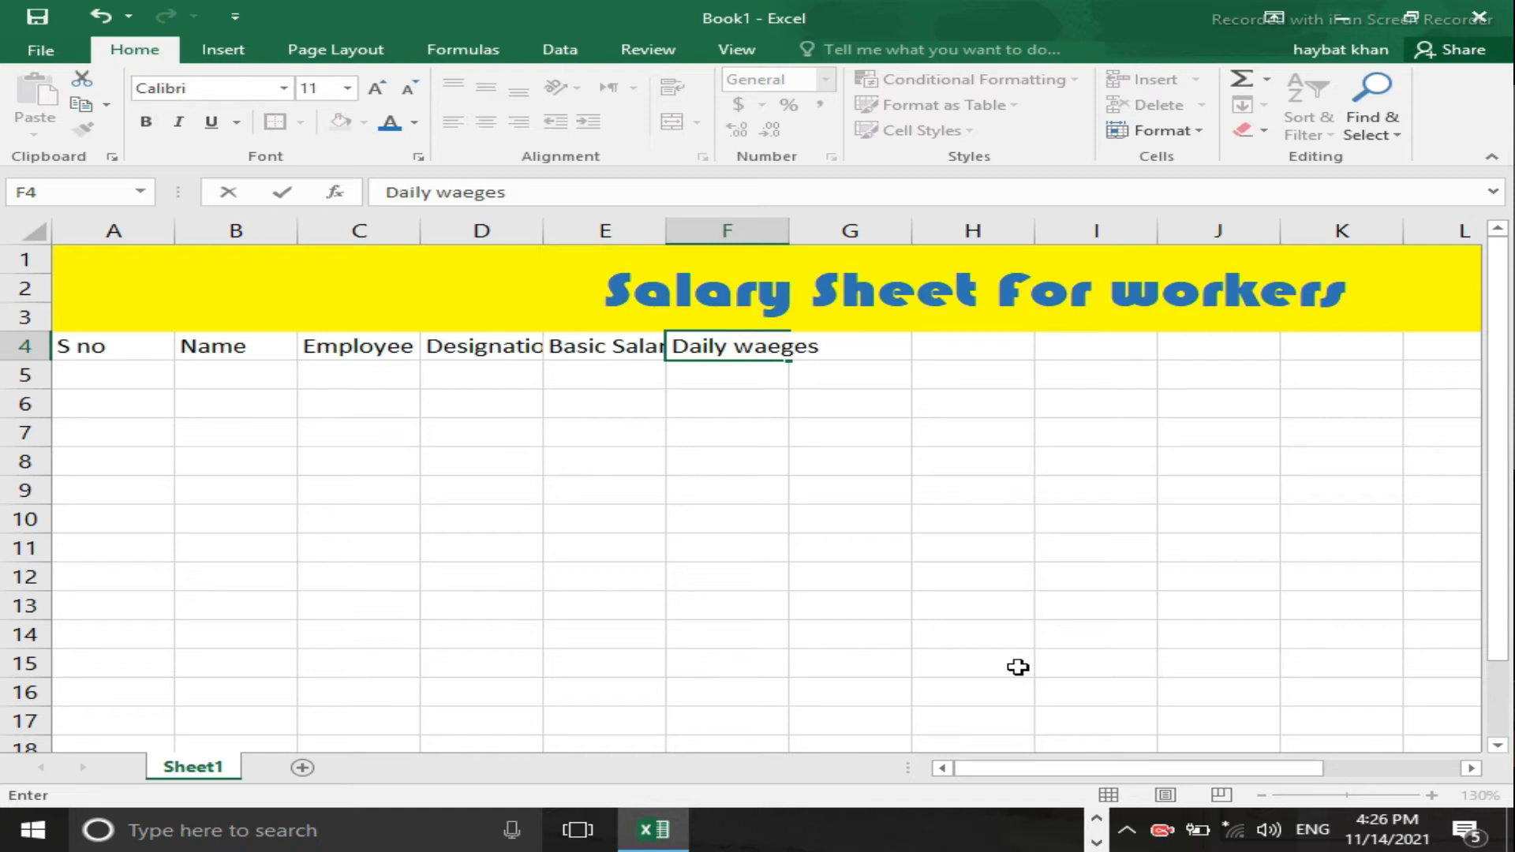
key("F2")
key("Left")
key("Left")
key("Left")
key("BackSpace")
key("Return")
Step: Enter the column headings per Hr Salary in cell G4 and Attendence in cell H4
key("Up")
key("Right")
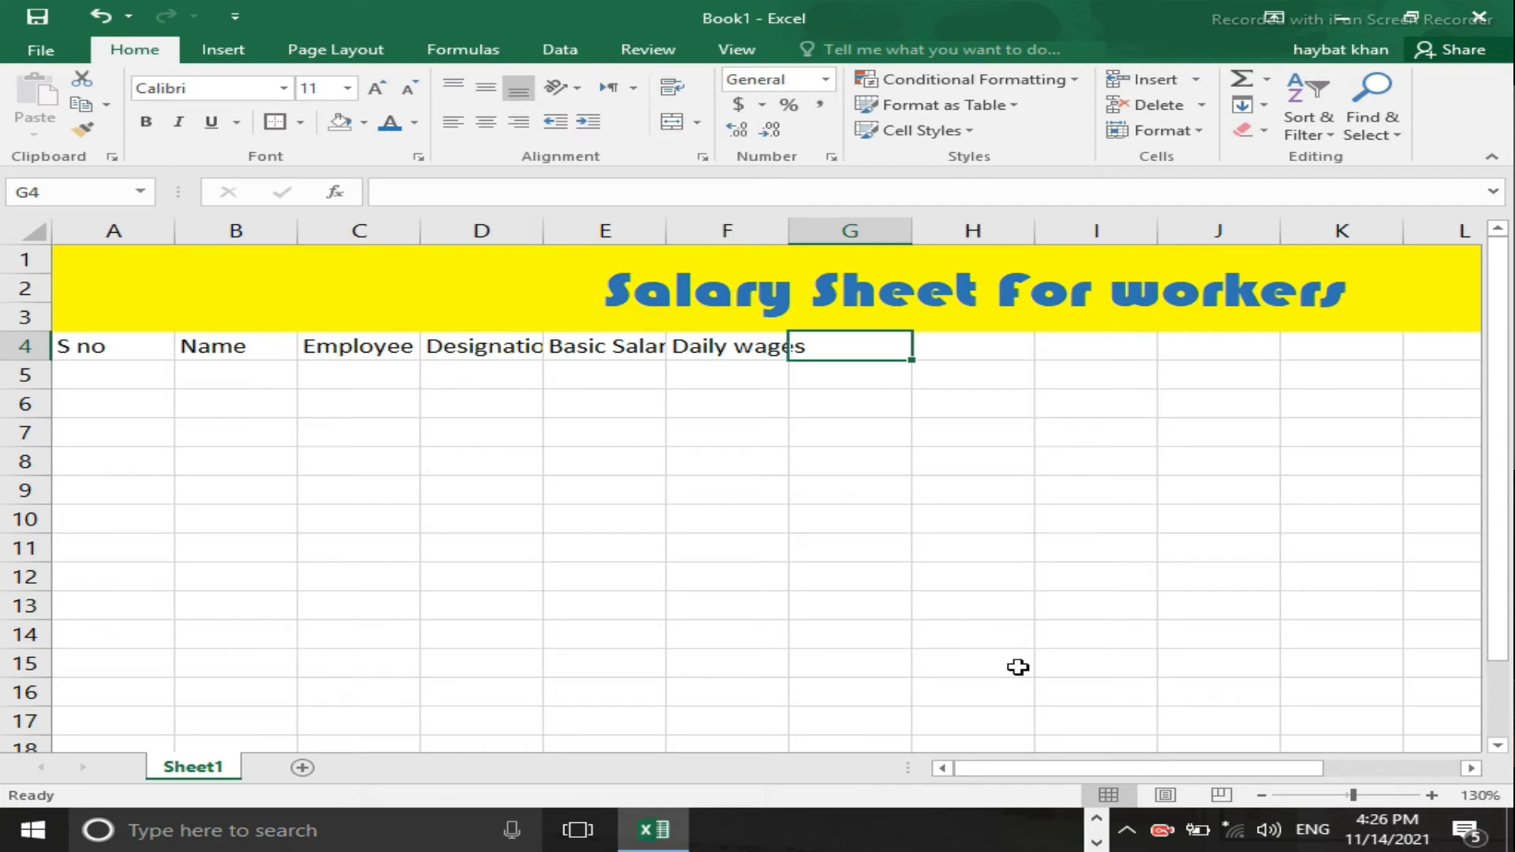
type("per Hr")
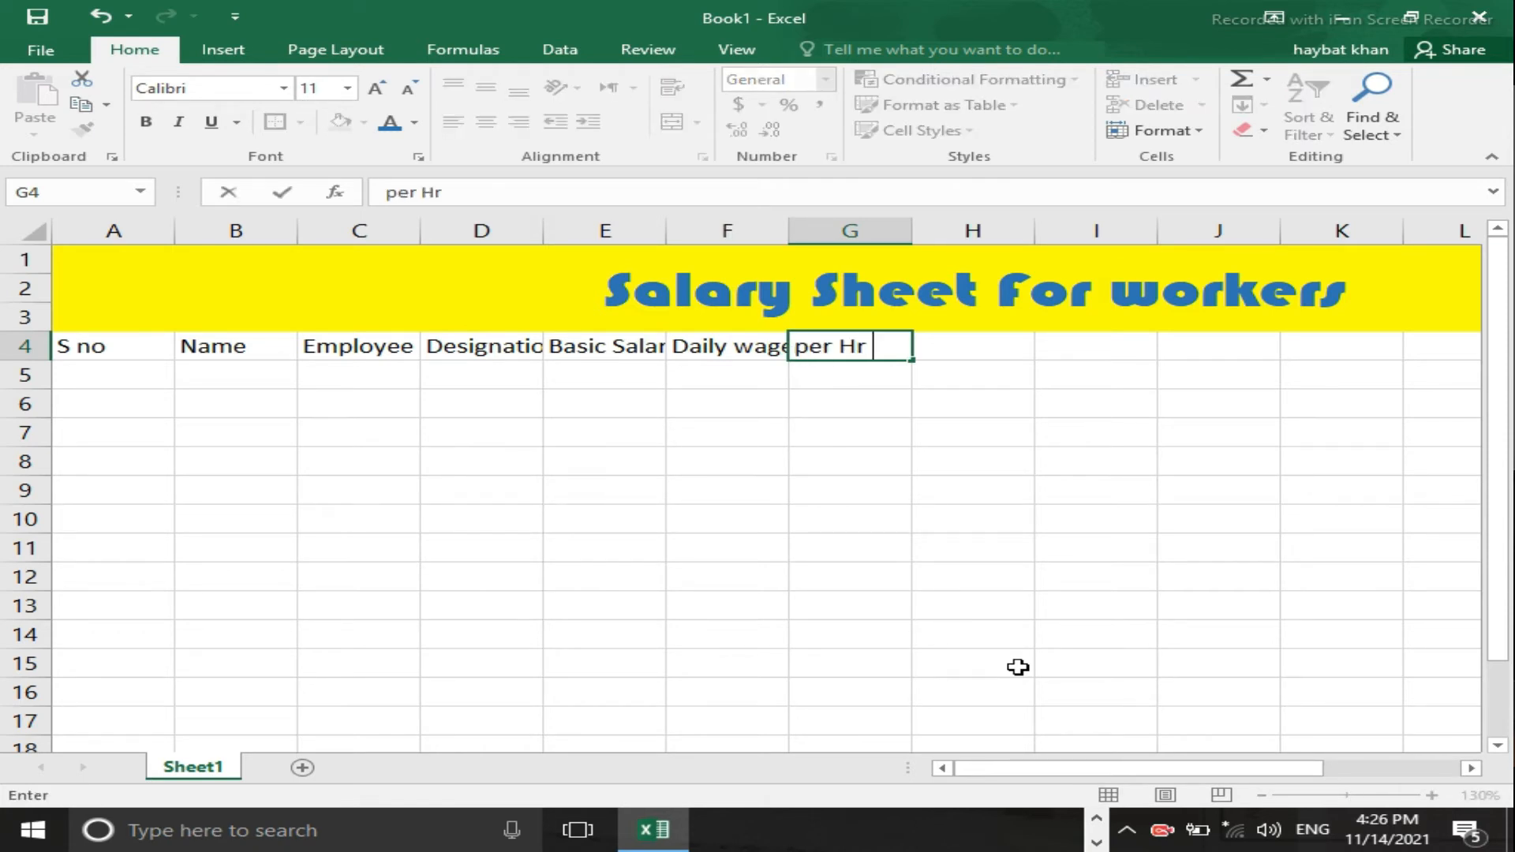
type(" Salary")
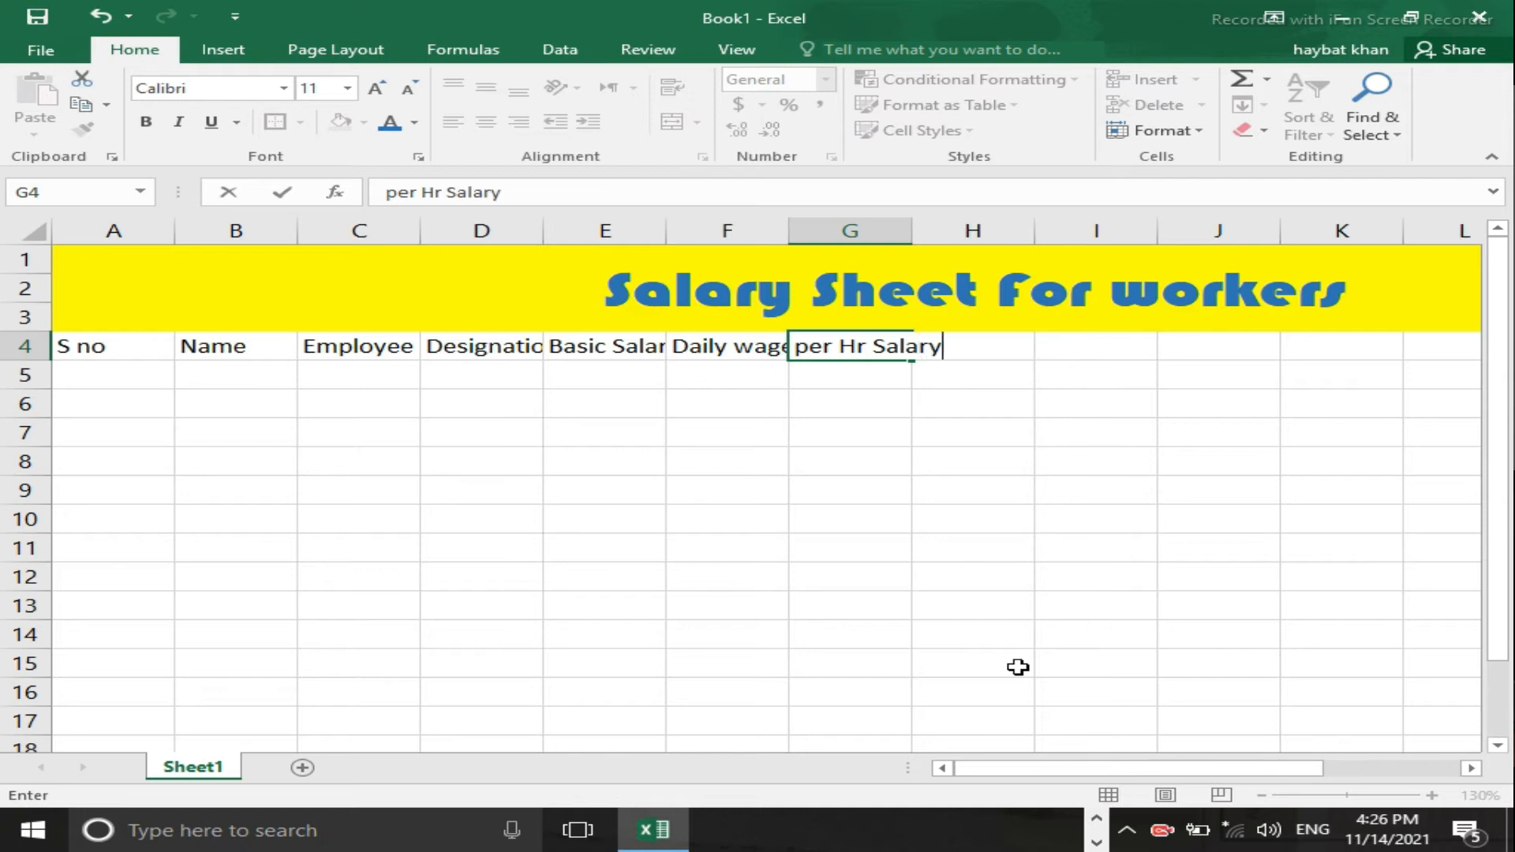
key("Tab")
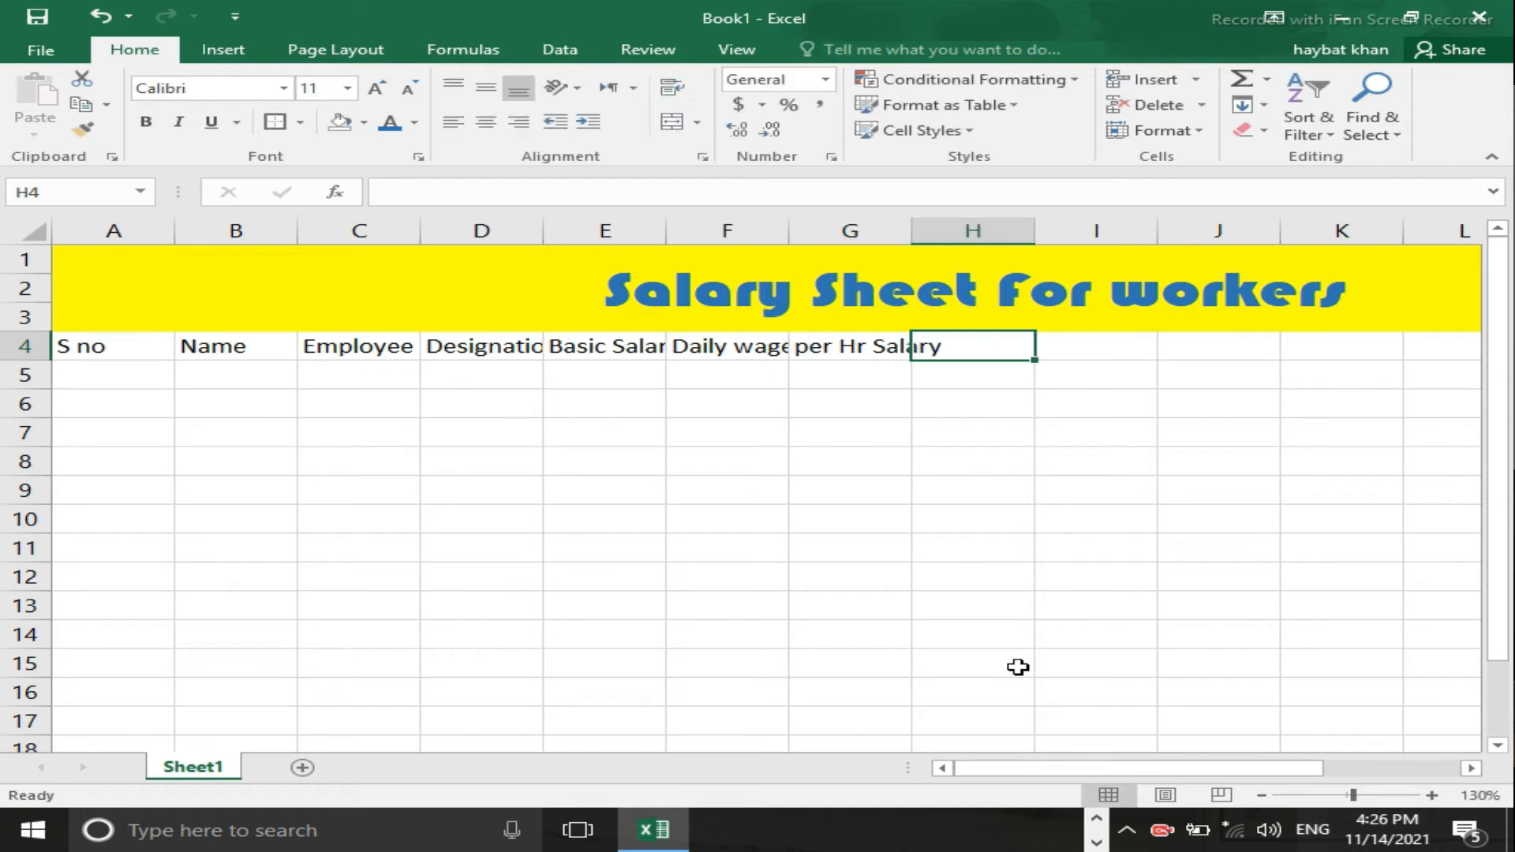
type("Atte")
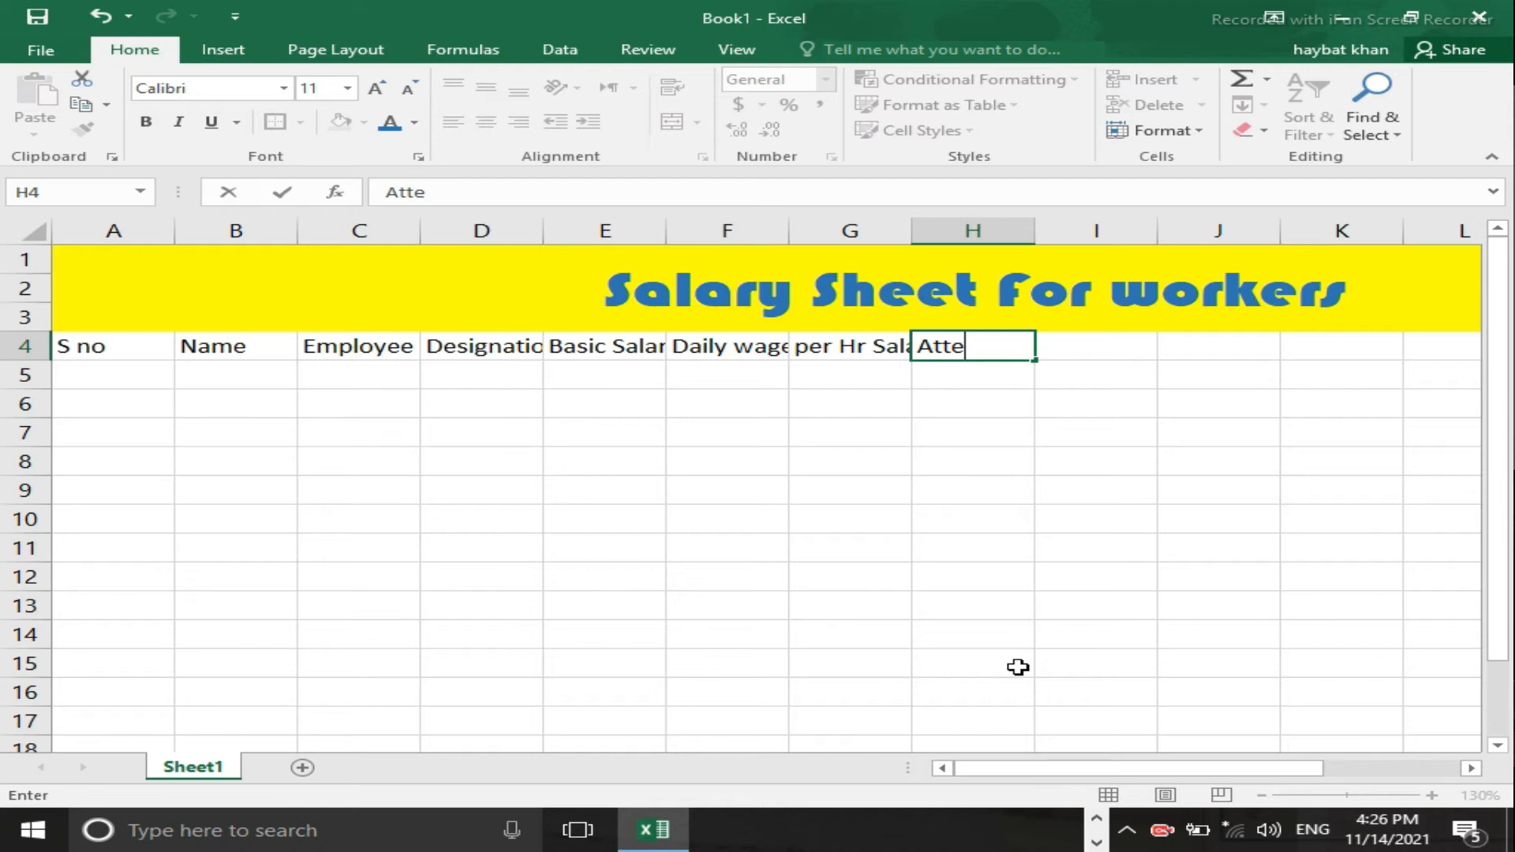
type("ndence")
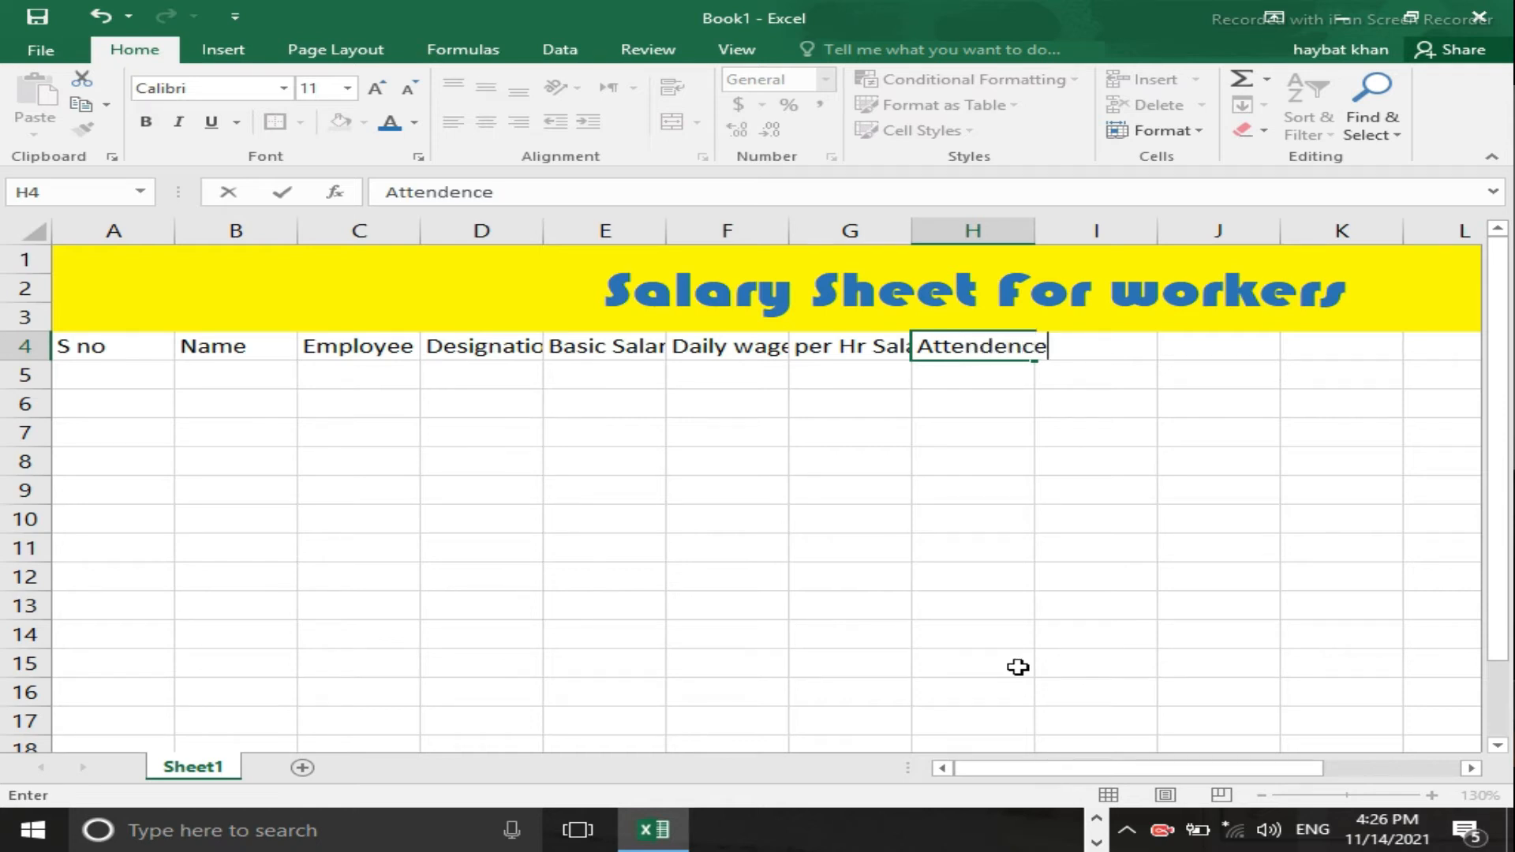
key("Return")
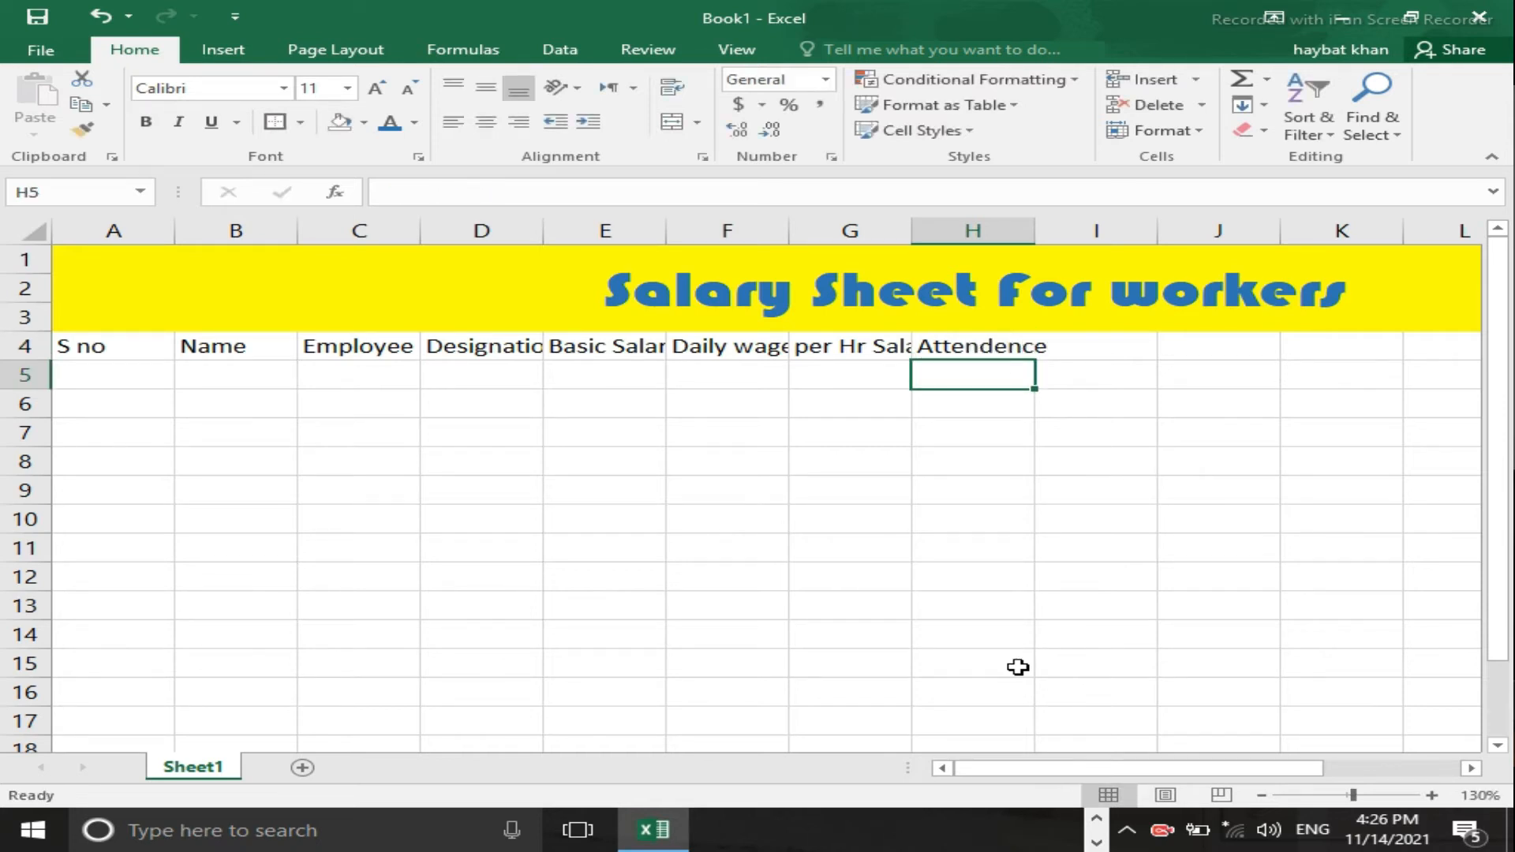
Step: Enter the column heading Hrs in cell I4
key("Up")
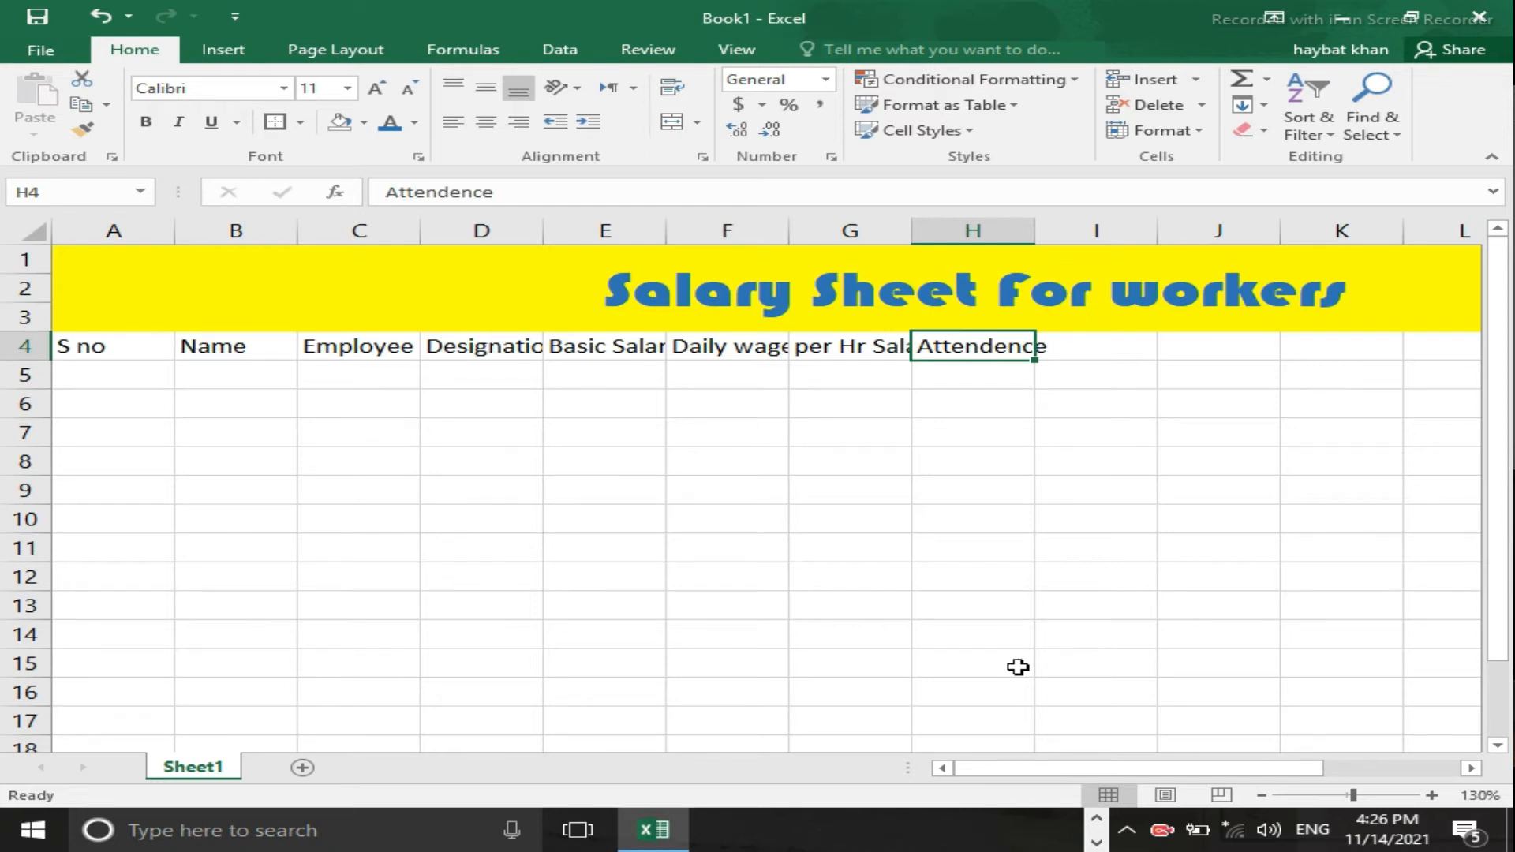
key("Right")
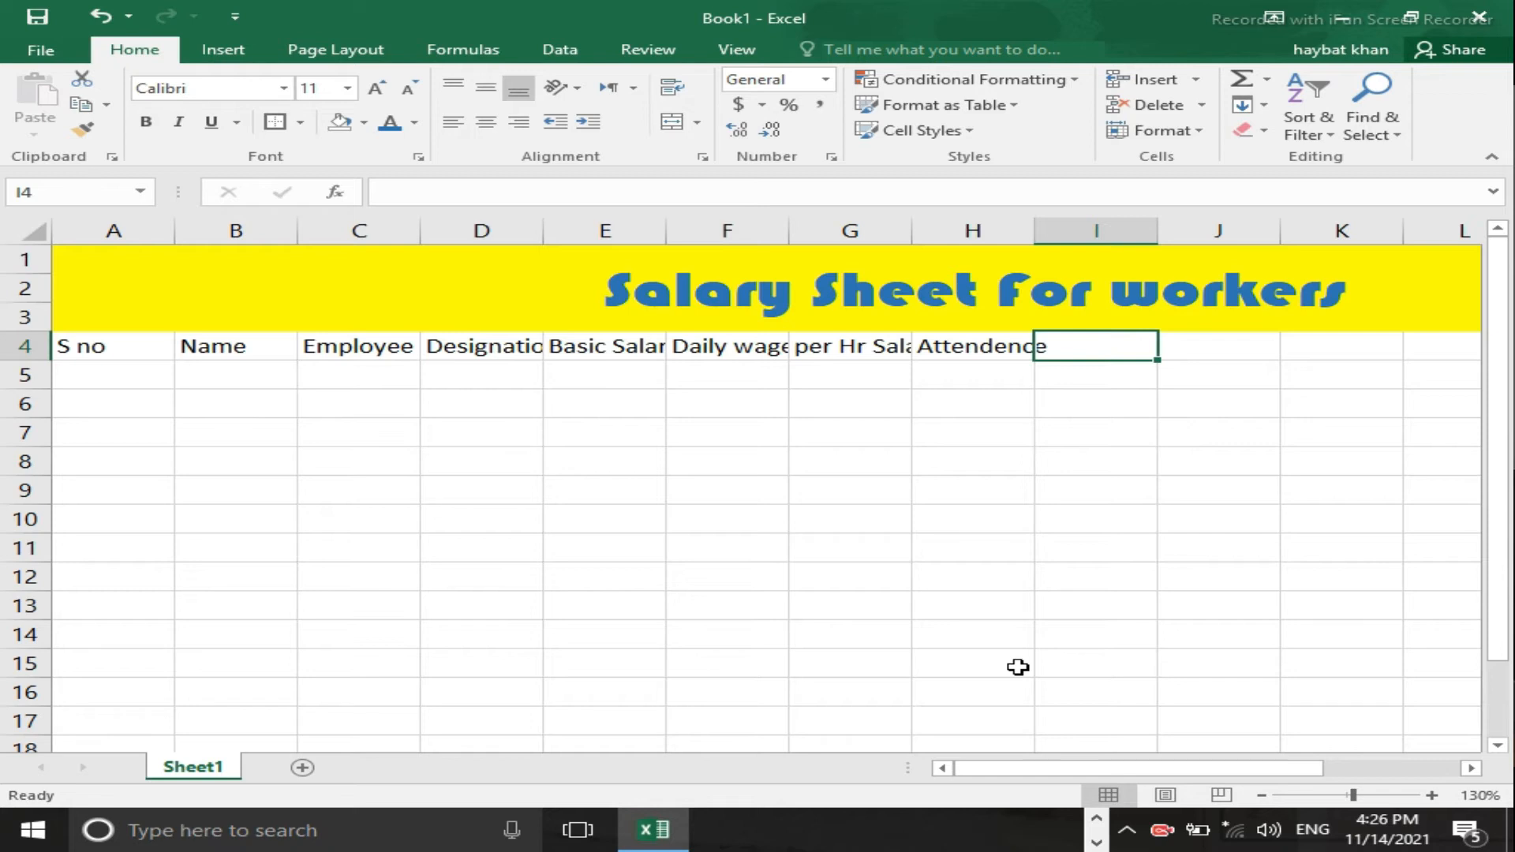
type("hrs")
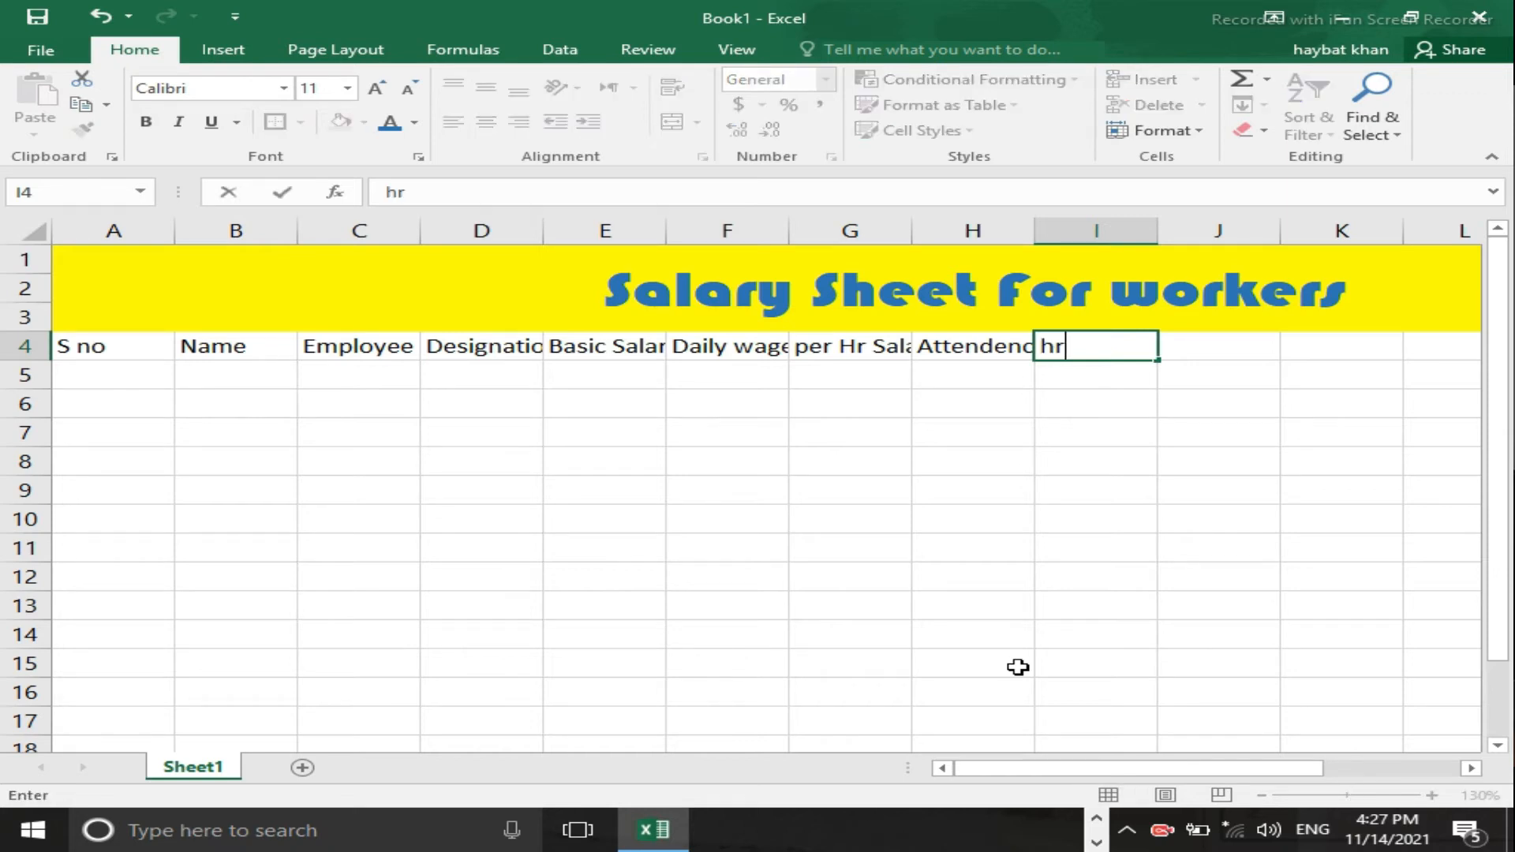
key("BackSpace")
key("BackSpace")
key("BackSpace")
type("Hrs")
key("Return")
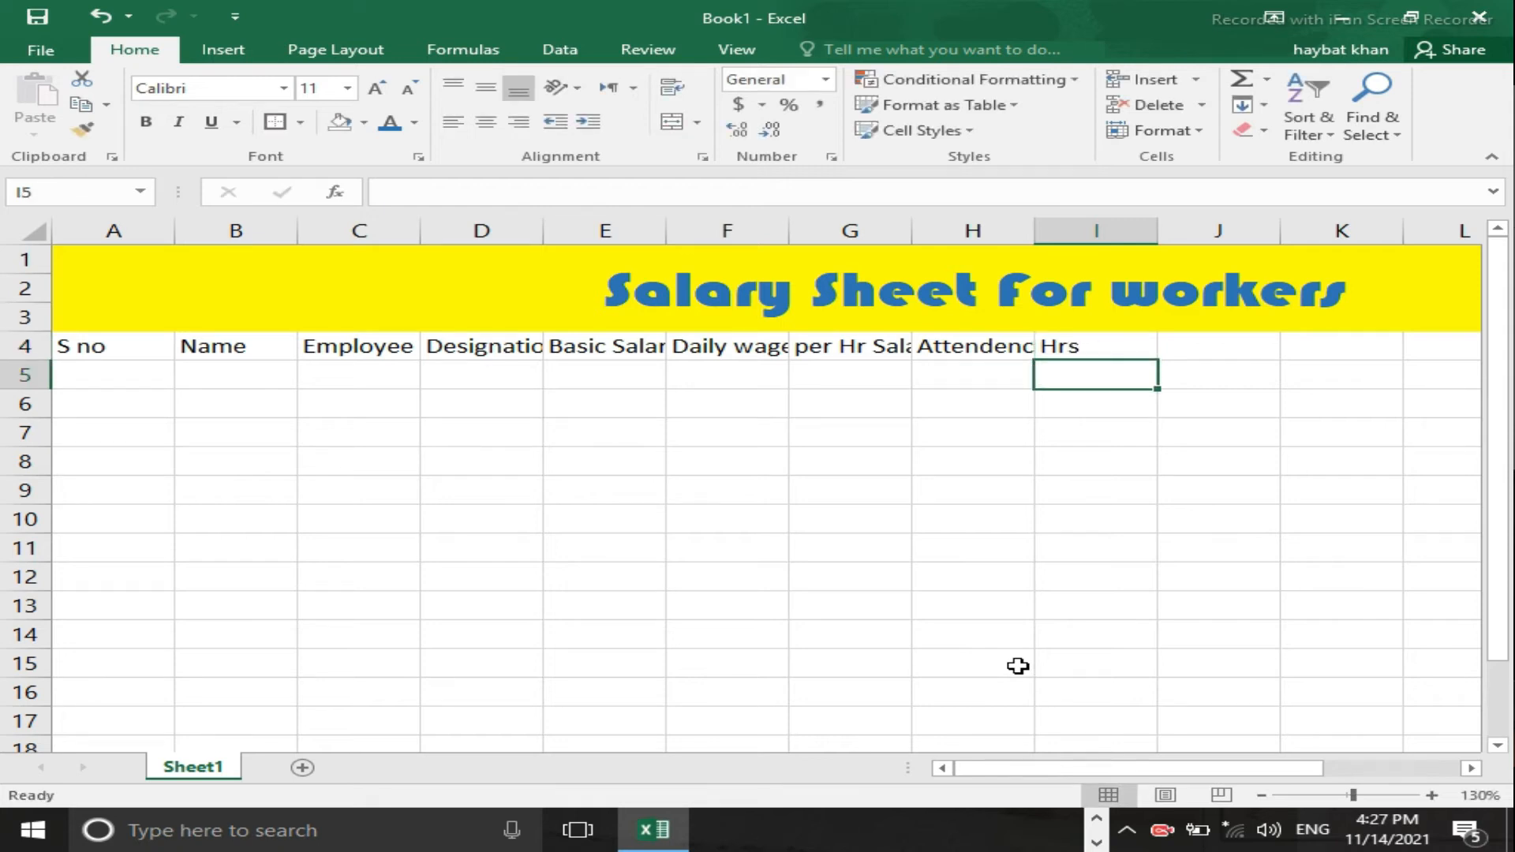
Step: Widen columns G, H, E and D so their row 4 headings fit fully
double_click(912, 230)
left_click_drag(1075, 232, 1106, 232)
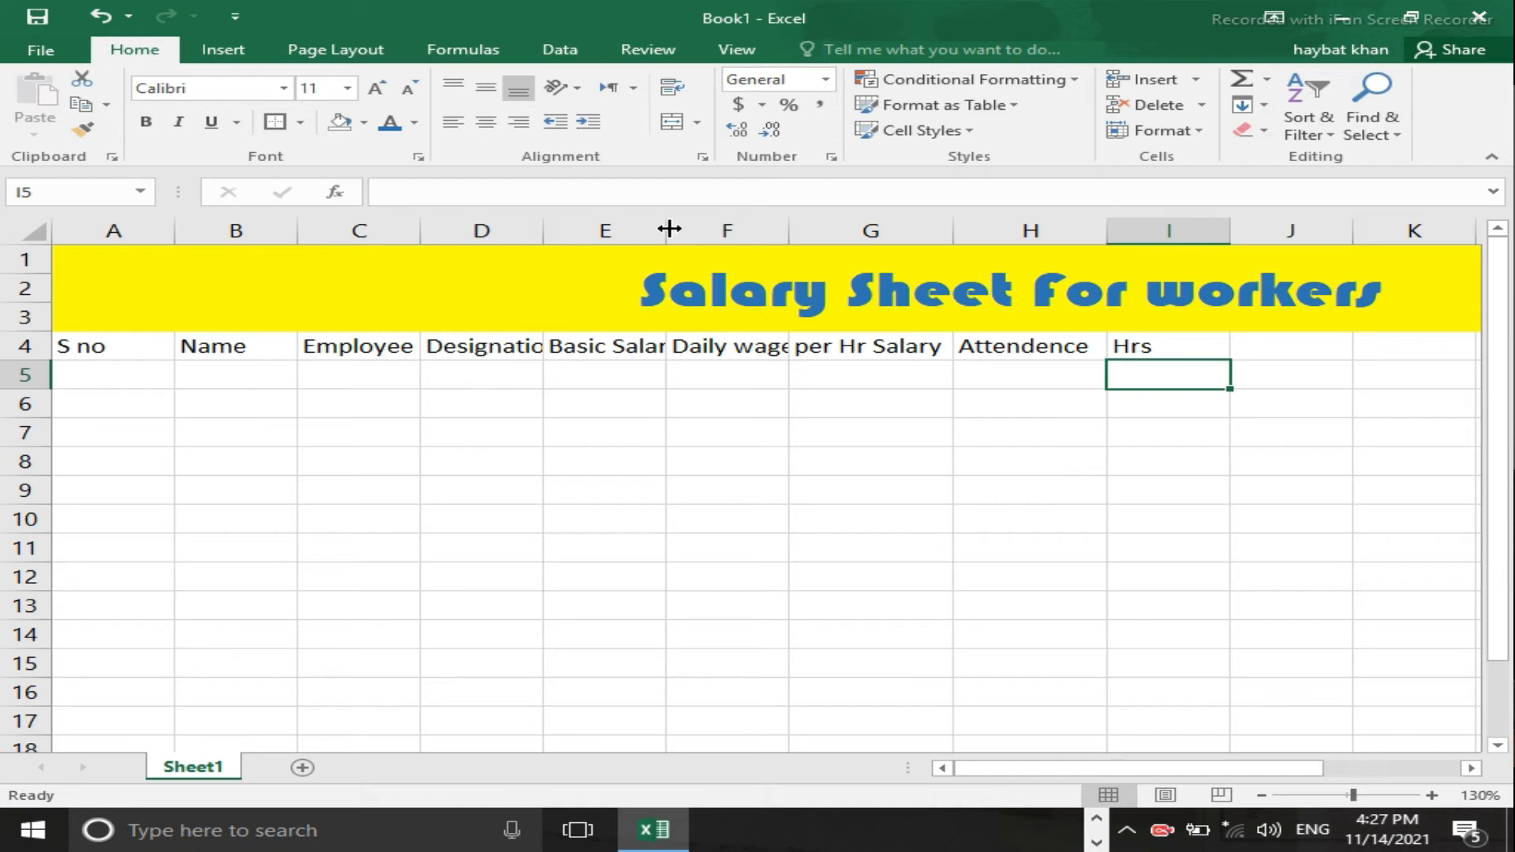
left_click_drag(667, 229, 693, 229)
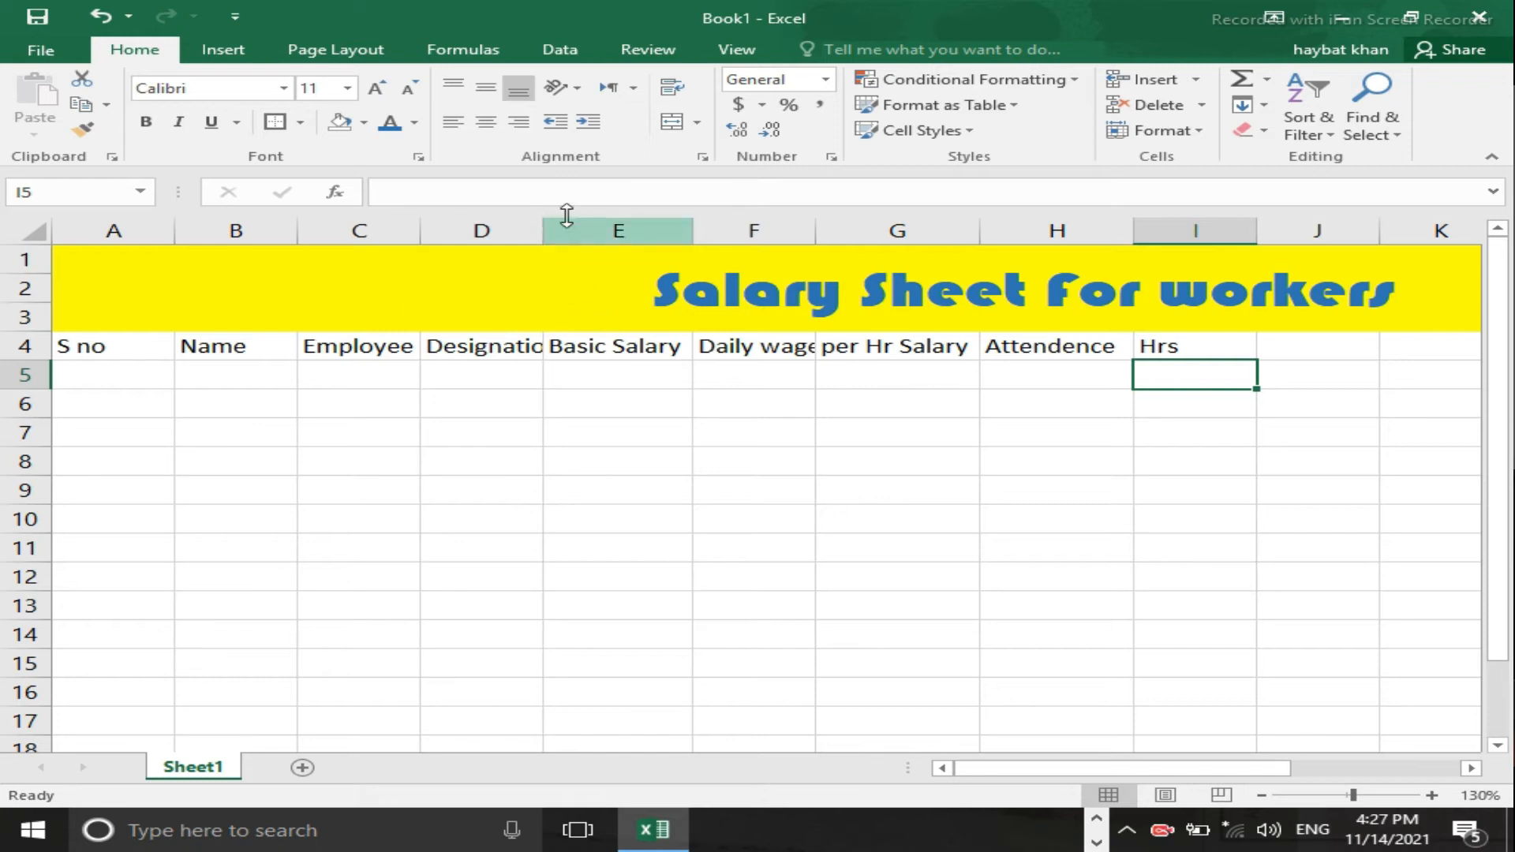
left_click_drag(543, 225, 575, 227)
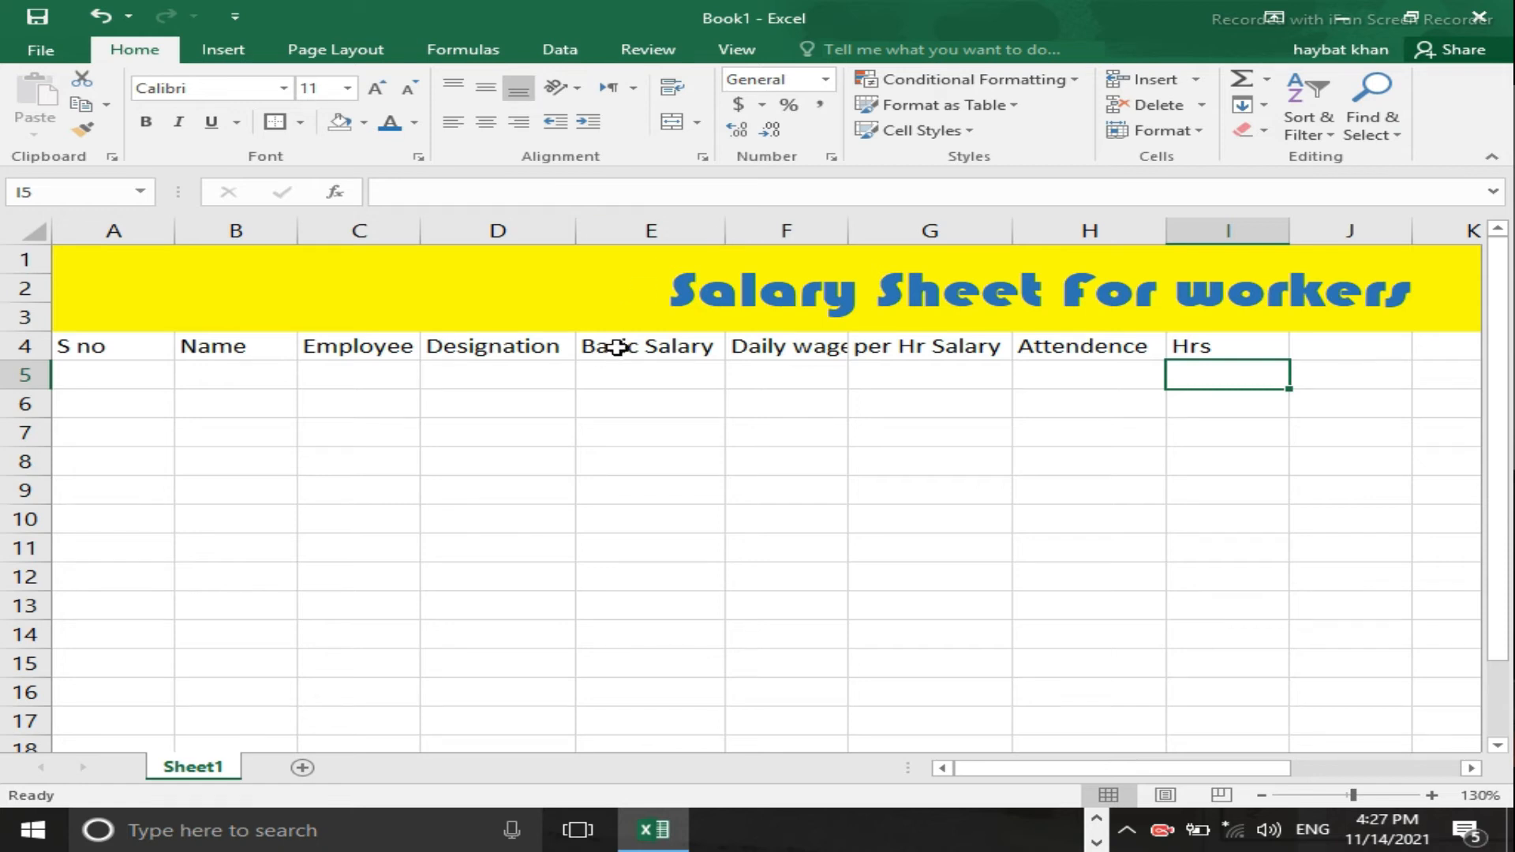
Step: Wrap the text and center it horizontally in the heading cells A4:O4
left_click_drag(103, 347, 1341, 359)
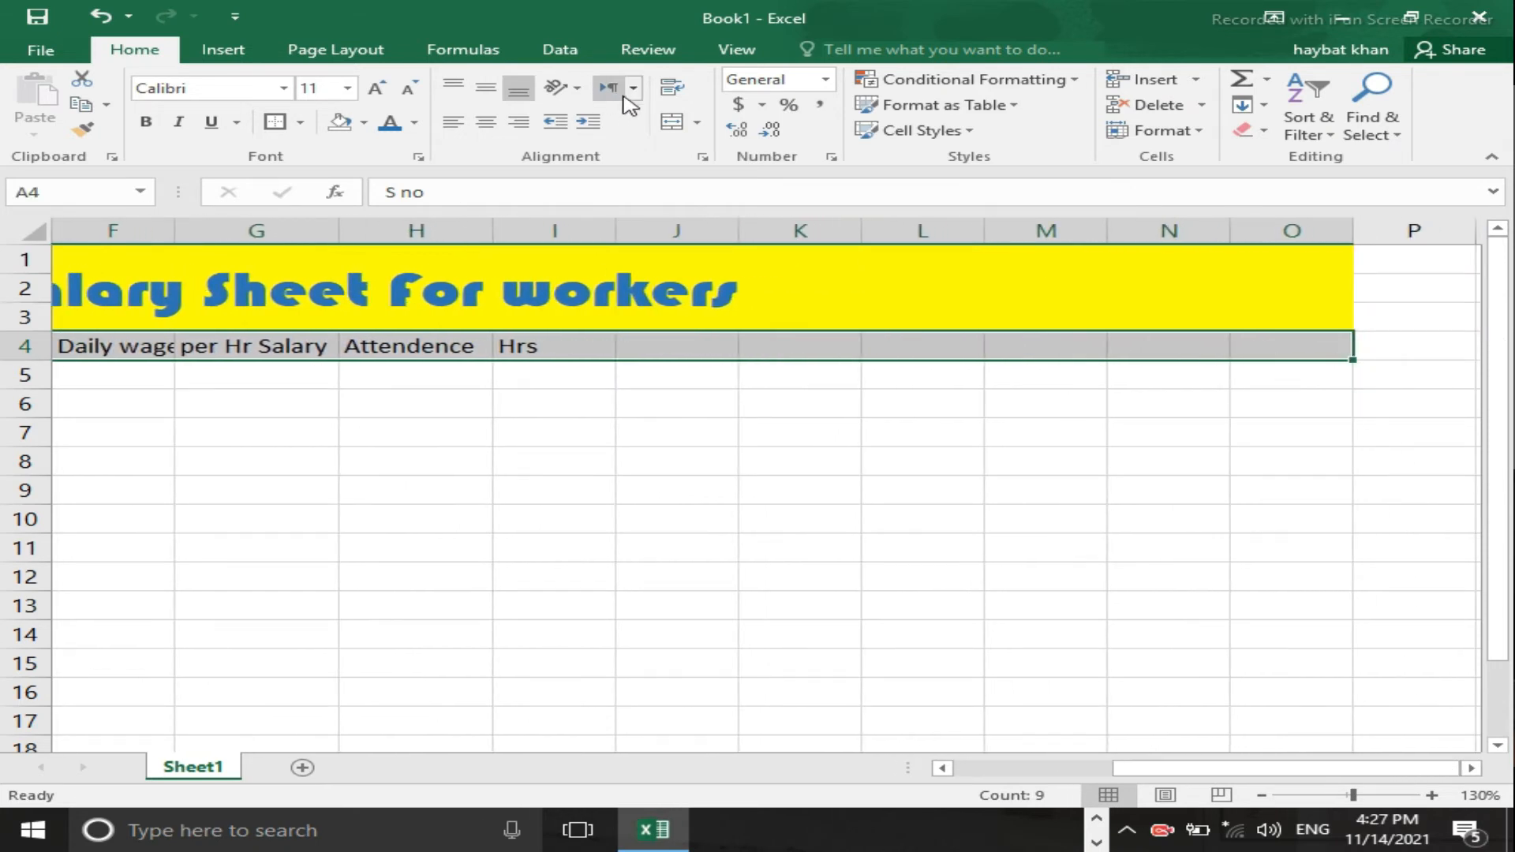
left_click(676, 98)
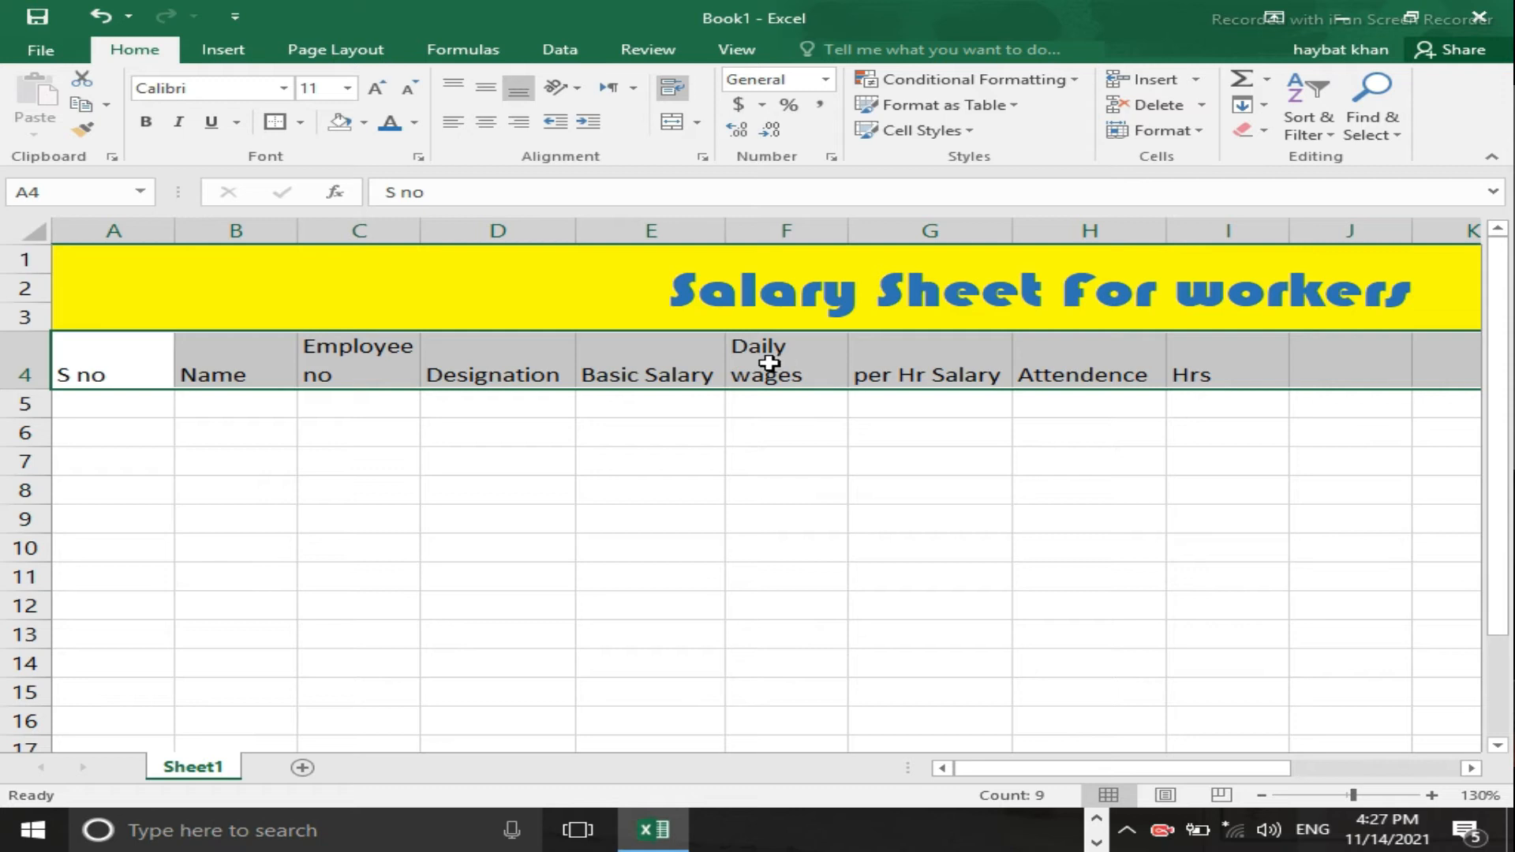
left_click(483, 123)
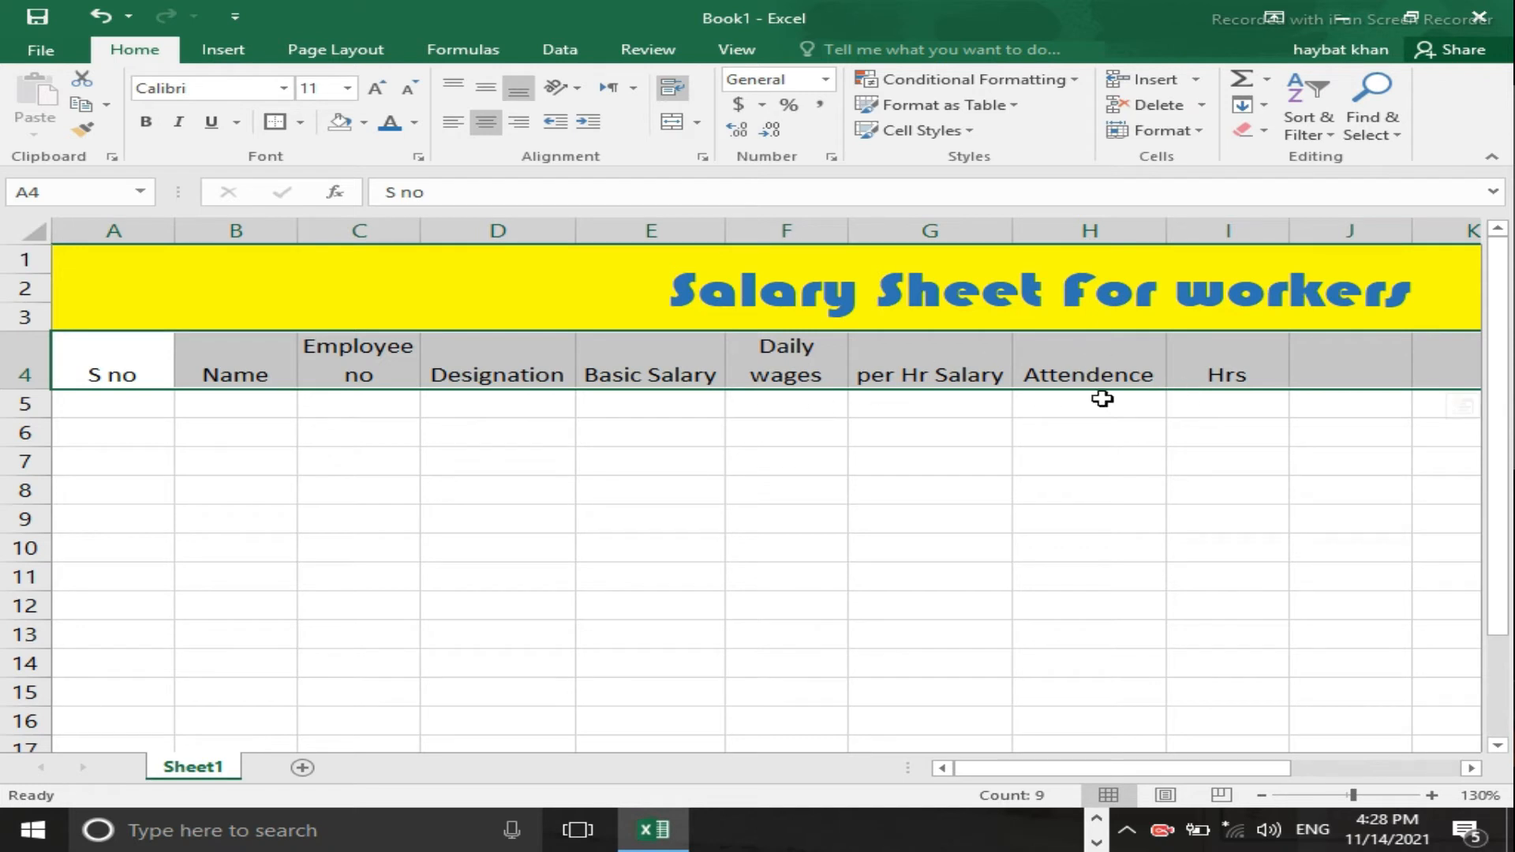
Step: Enter the column heading Deducted hrs in cell J4
left_click(1339, 361)
type("De")
type("ec")
key("BackSpace")
key("BackSpace")
type("ducted")
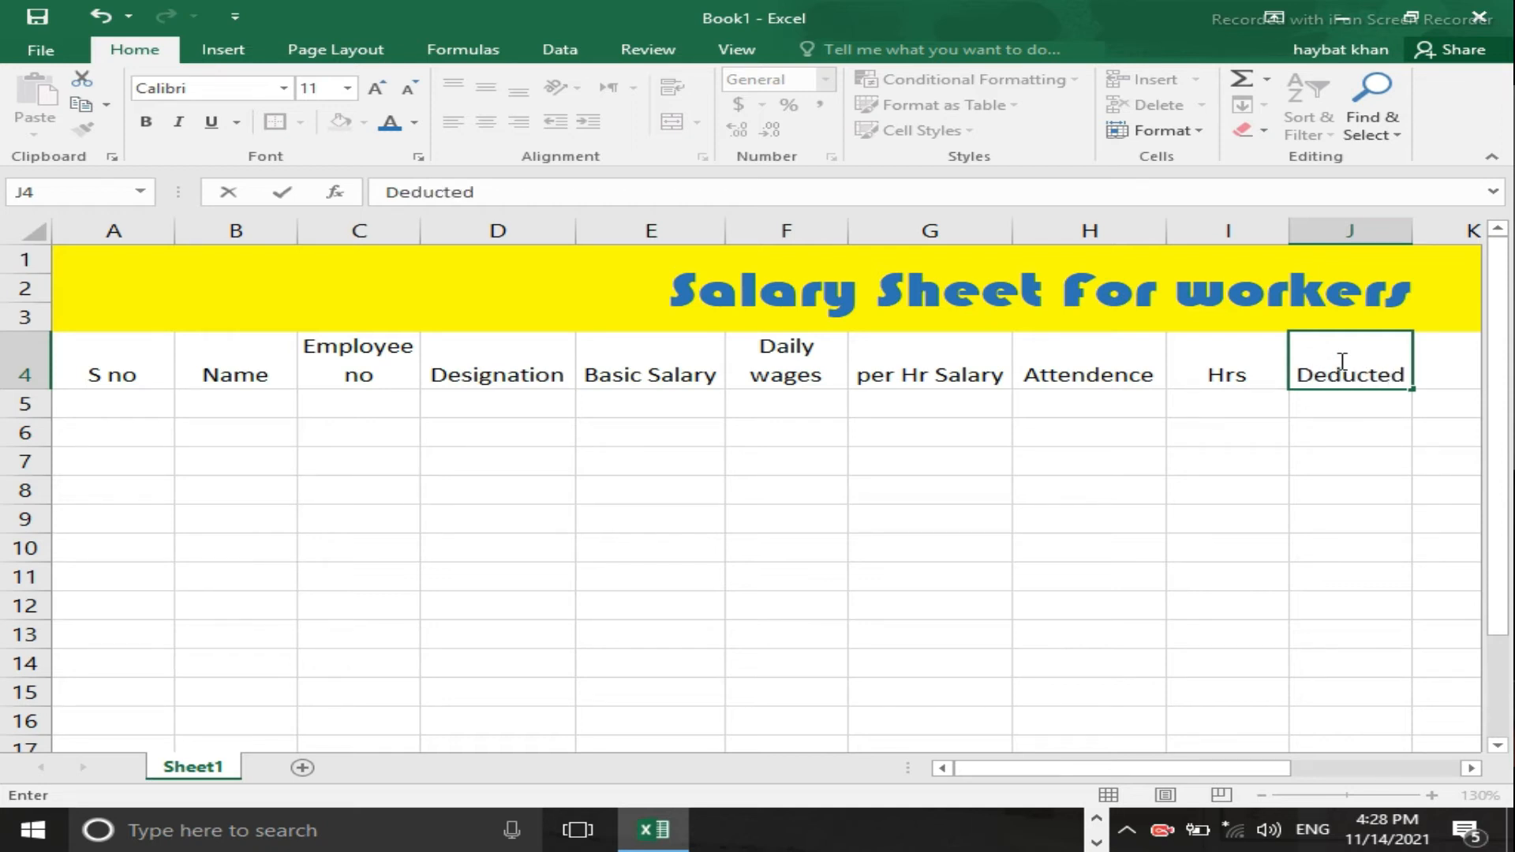
type(" hrs")
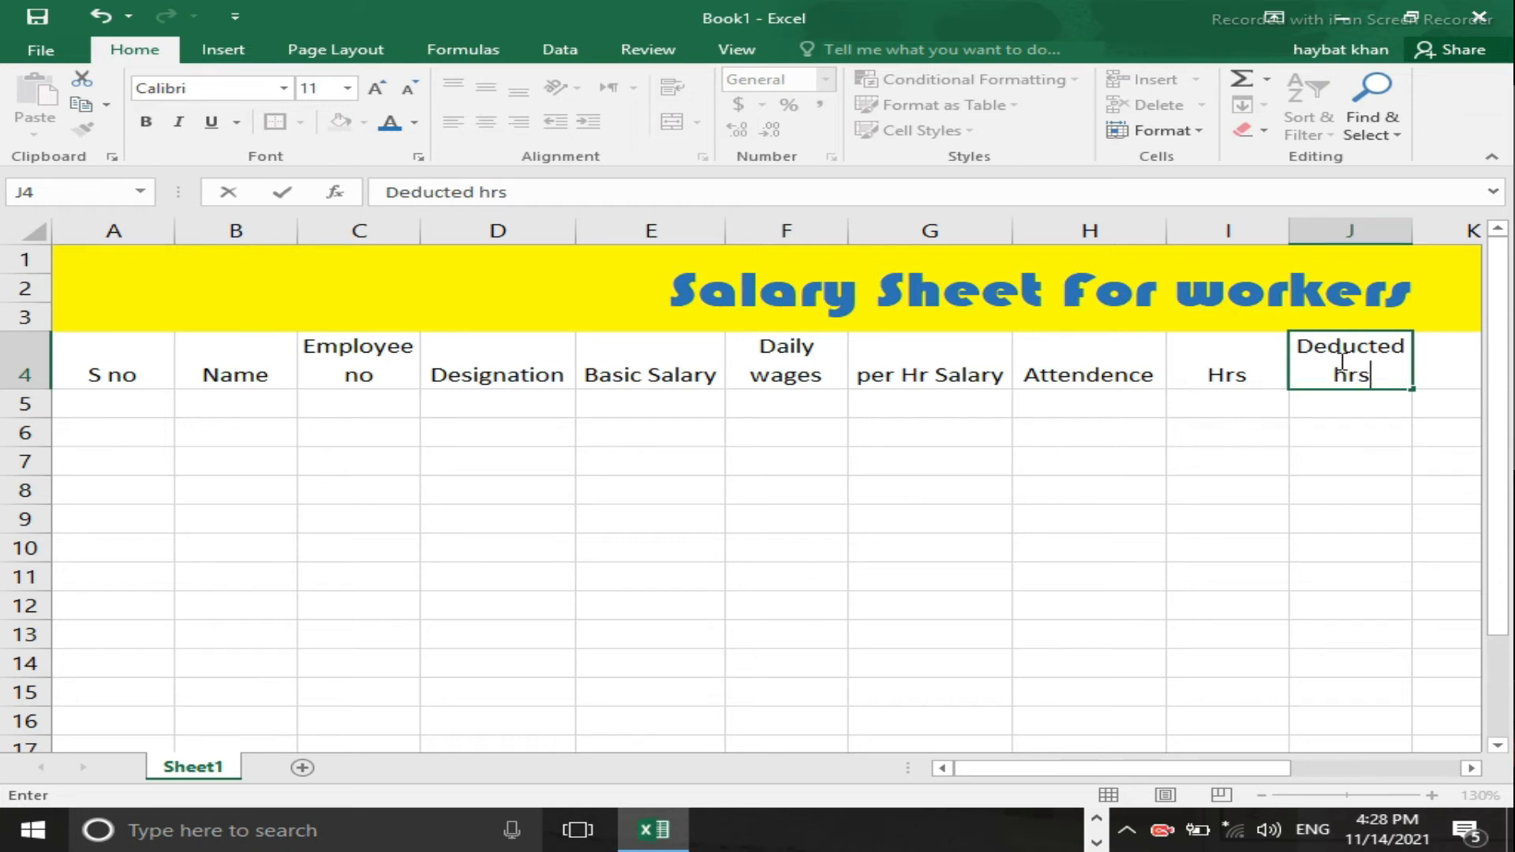
key("Tab")
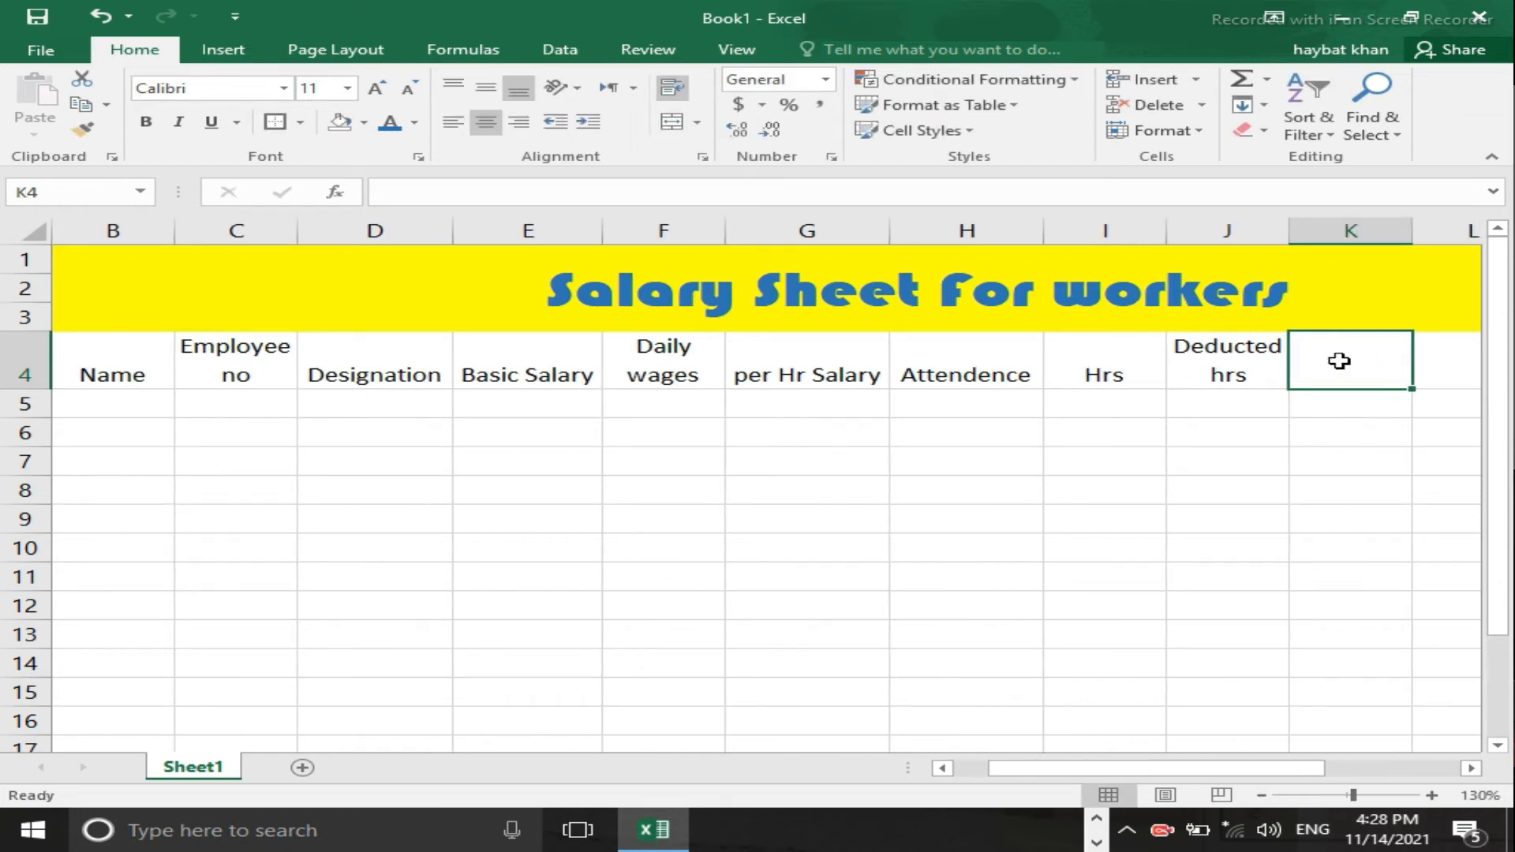
Step: Enter the column heading Total Rem hrs in cell K4
type("total")
key("BackSpace")
key("BackSpace")
key("BackSpace")
key("BackSpace")
key("BackSpace")
type("otal")
key("BackSpace")
key("BackSpace")
key("BackSpace")
key("BackSpace")
key("BackSpace")
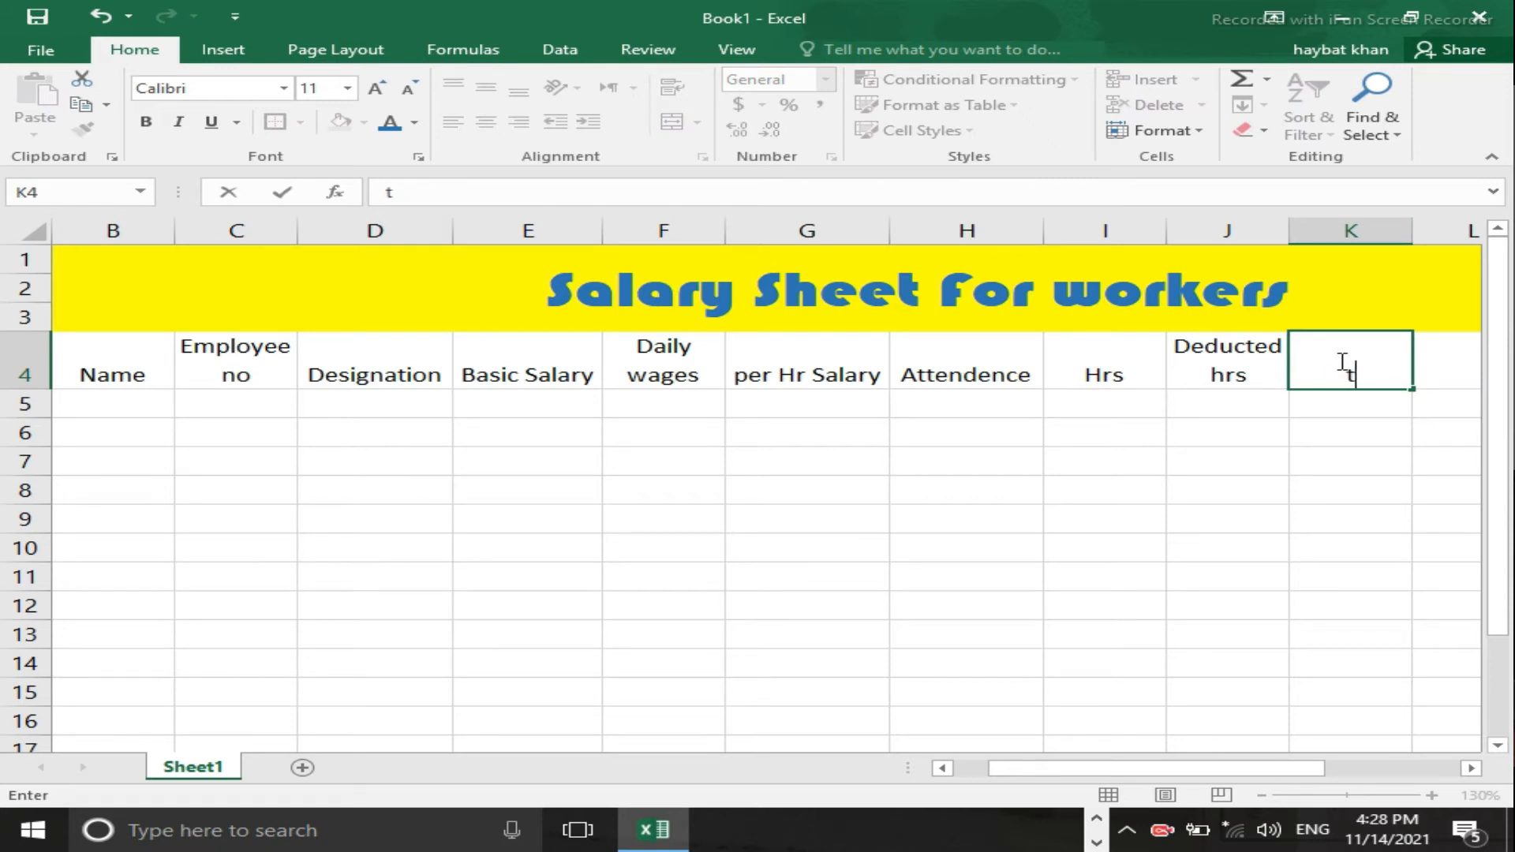
type("Total Rem hrs")
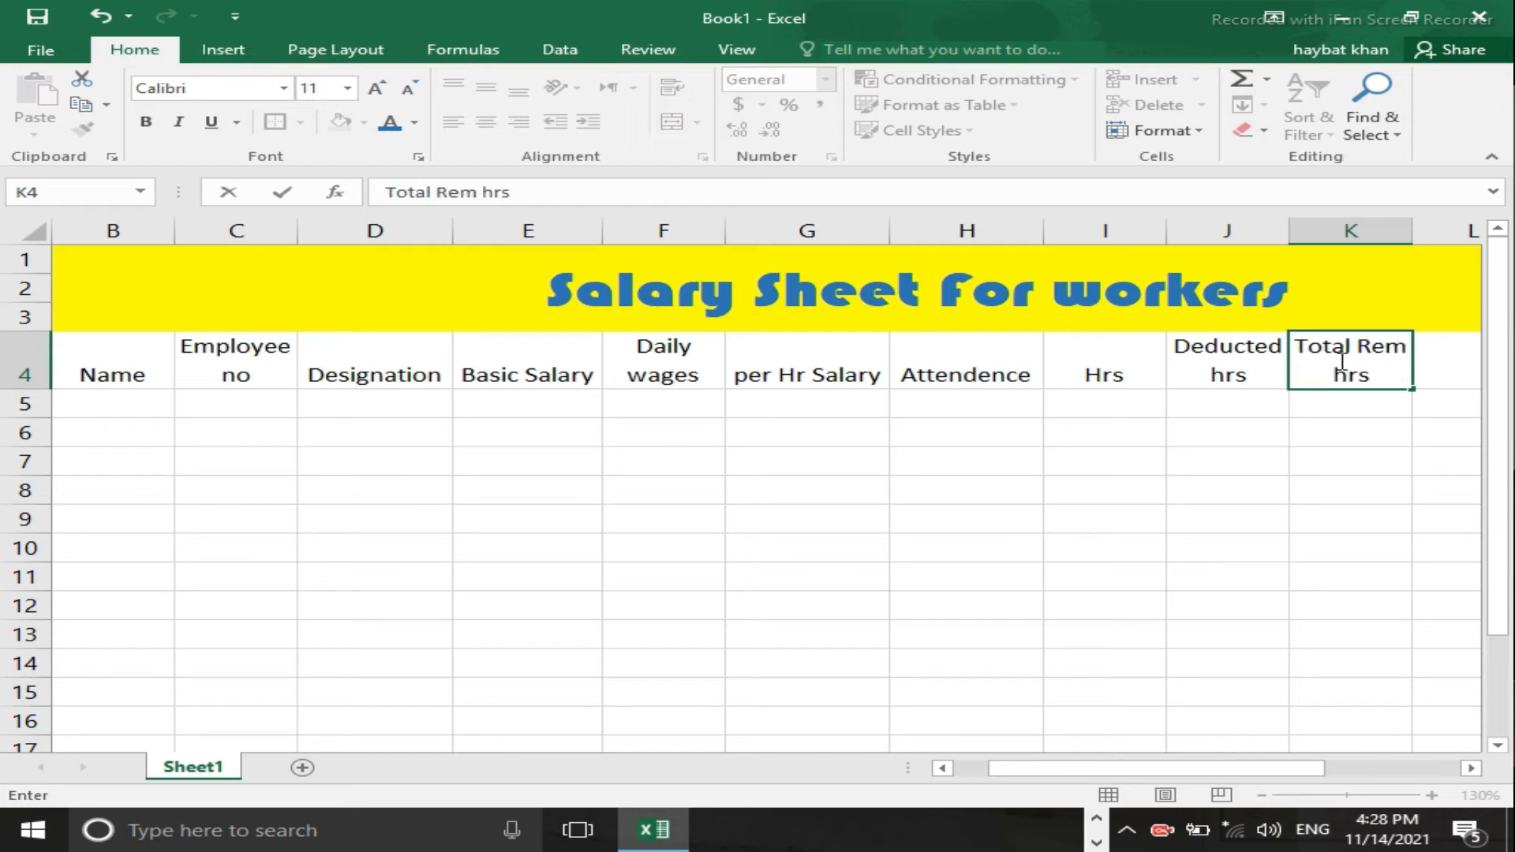
key("Tab")
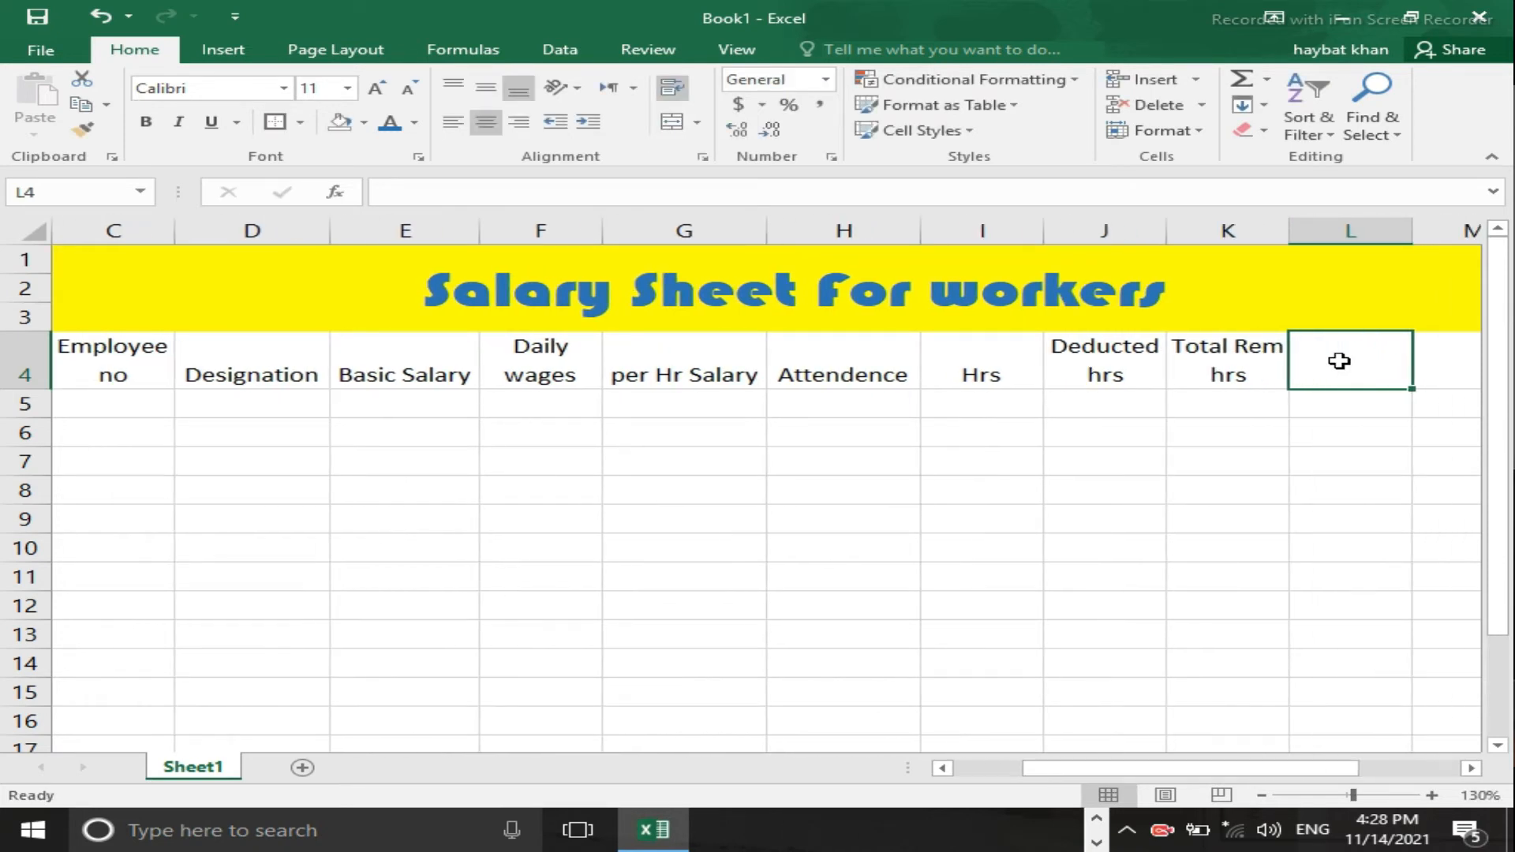
Step: Enter the column heading Total salary According to hrs in cell L4
type("tota")
key("BackSpace")
key("BackSpace")
key("BackSpace")
key("BackSpace")
type("Total sal")
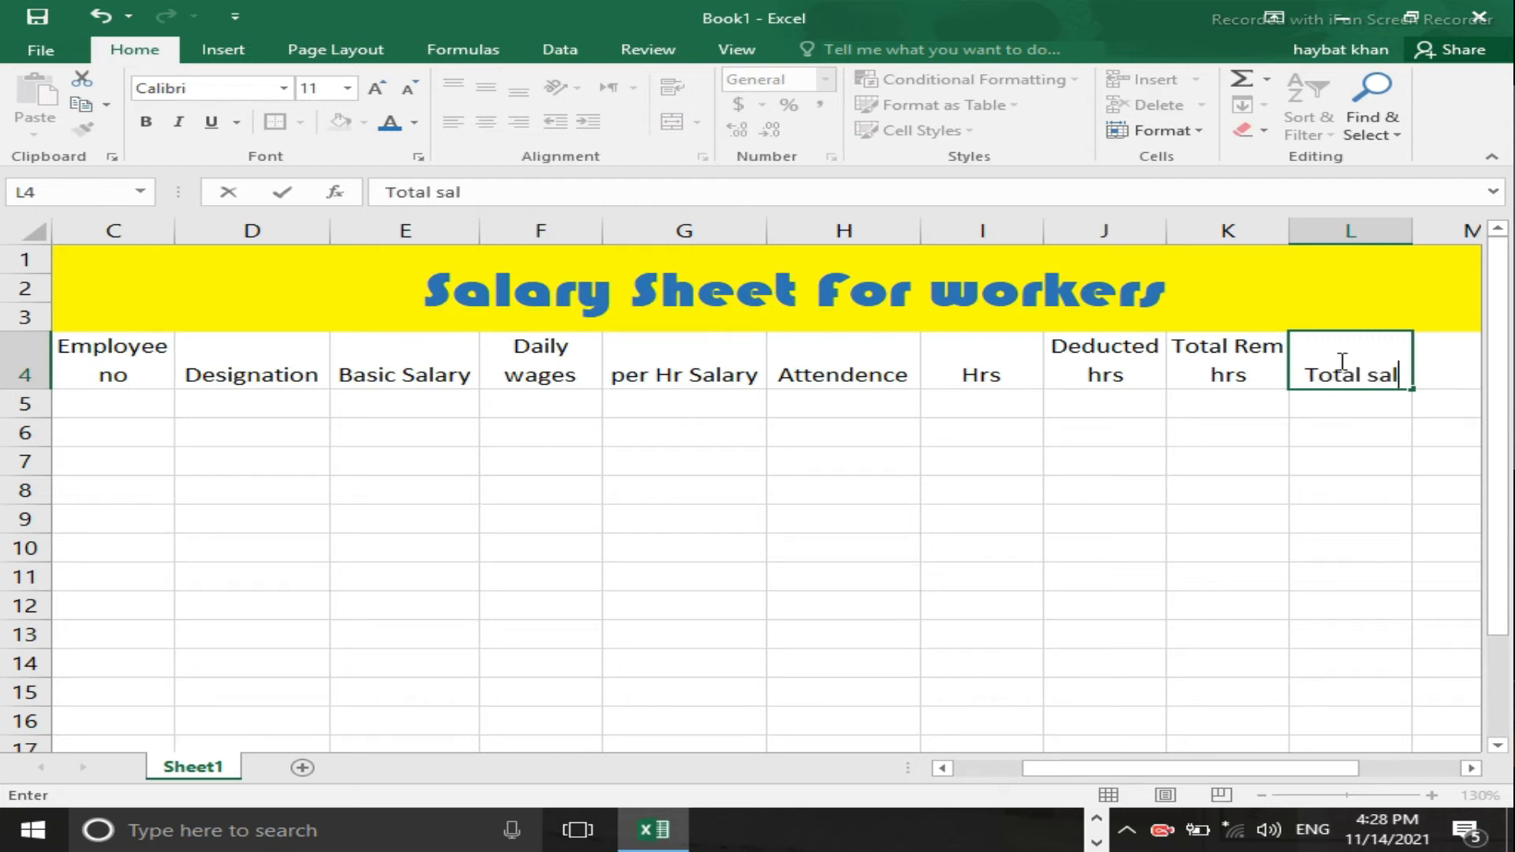
type("ary Accor")
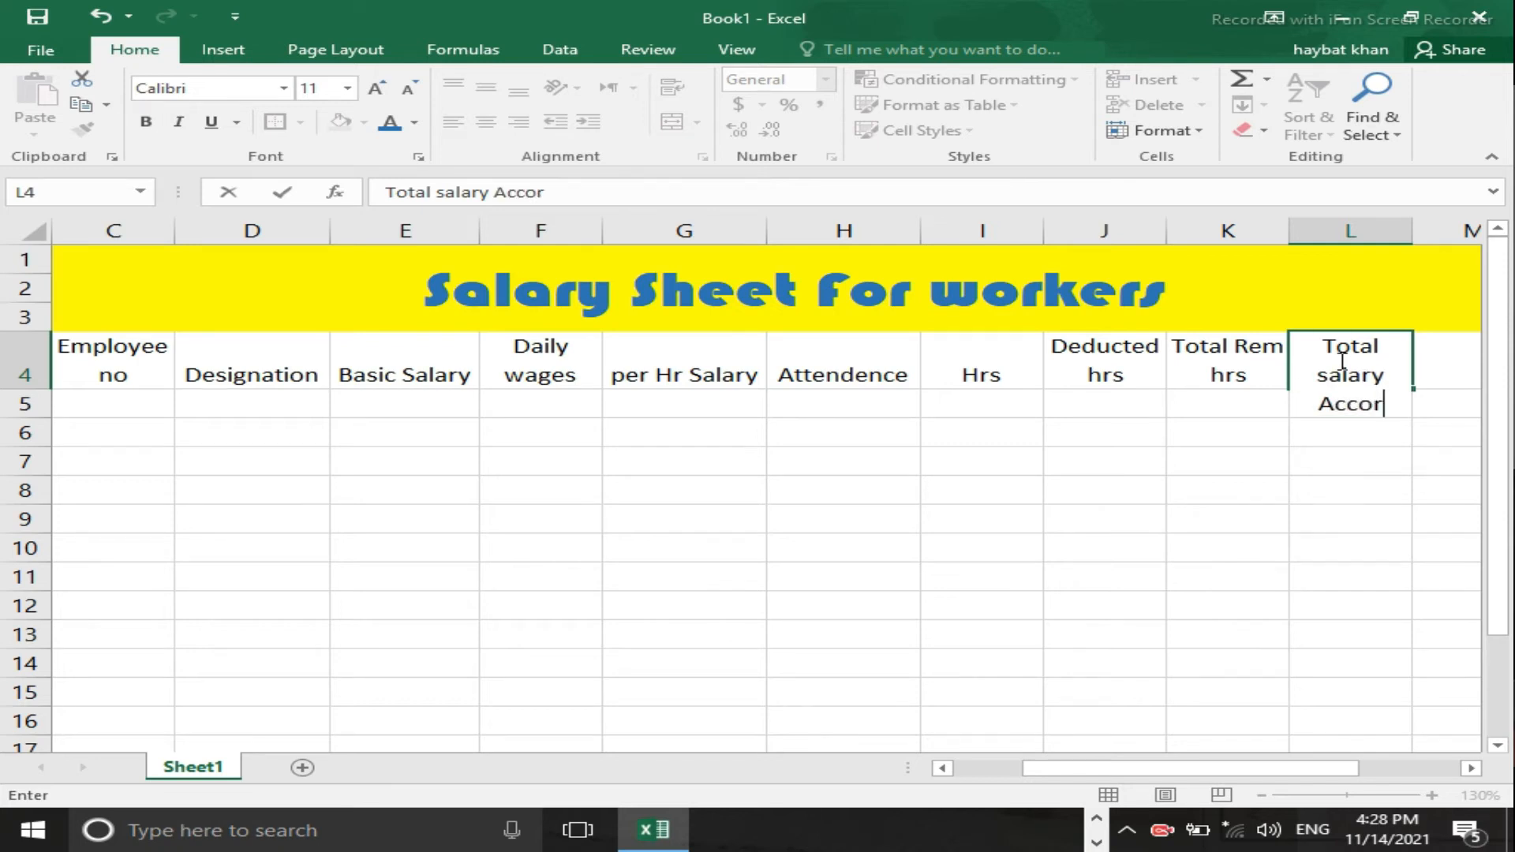
type("ding t")
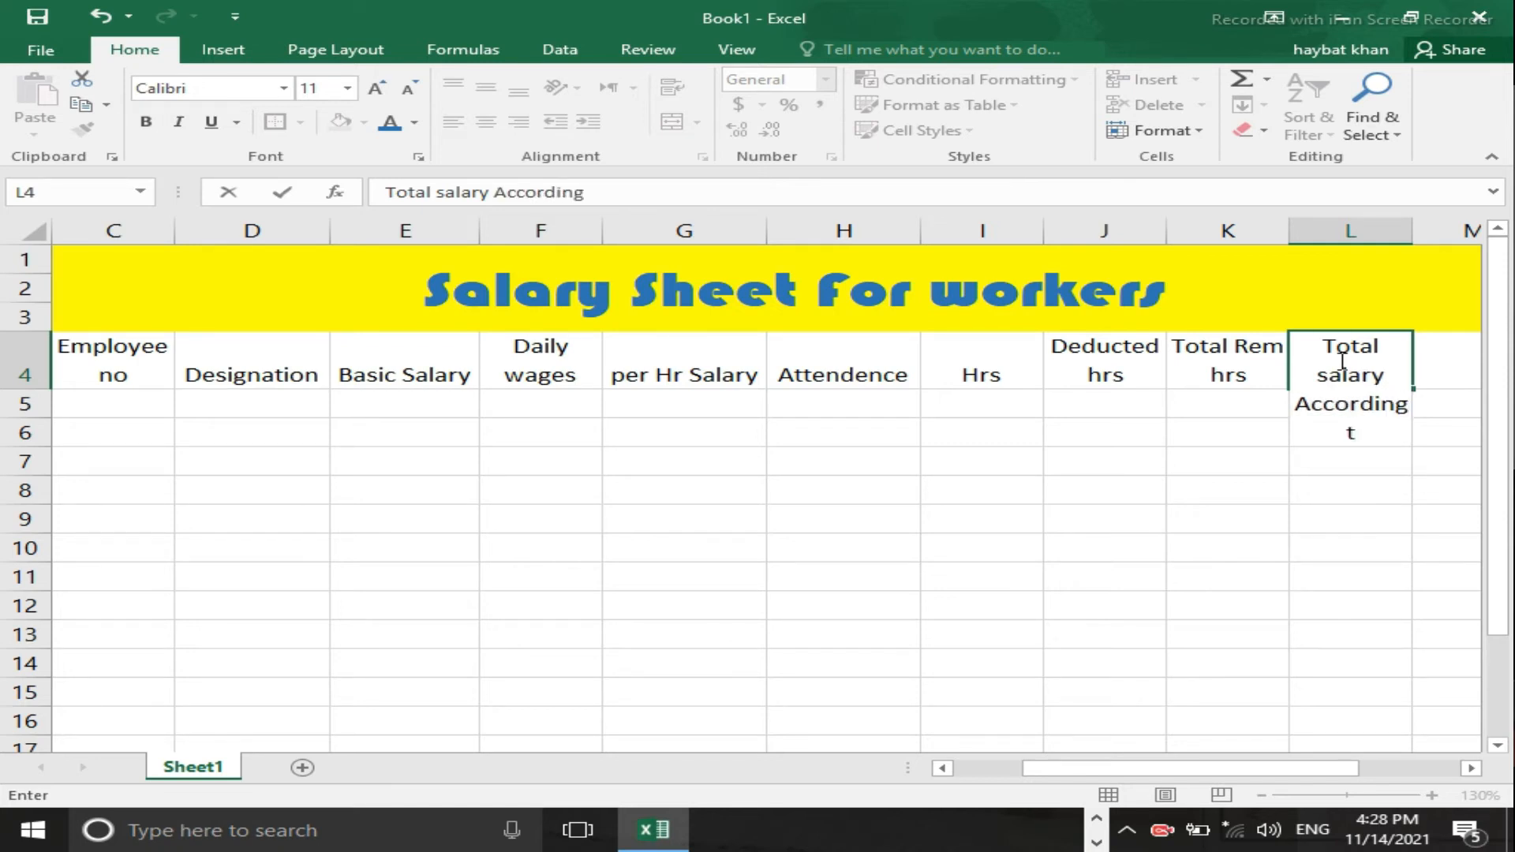
type("o hrs")
key("Return")
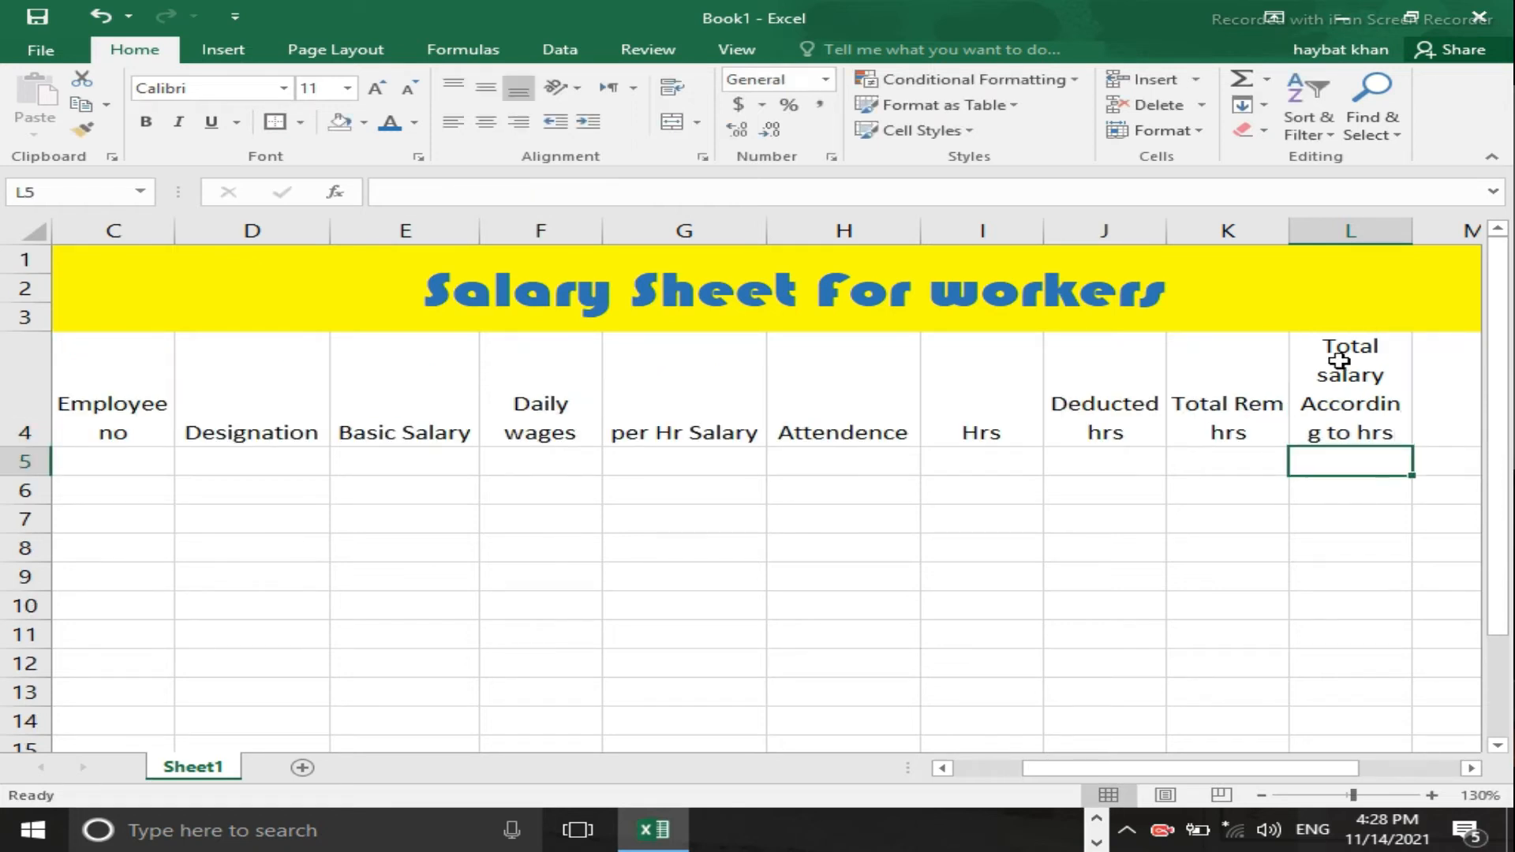
Step: Enter the column heading Overtime hrs in cell M4
left_click(1437, 395)
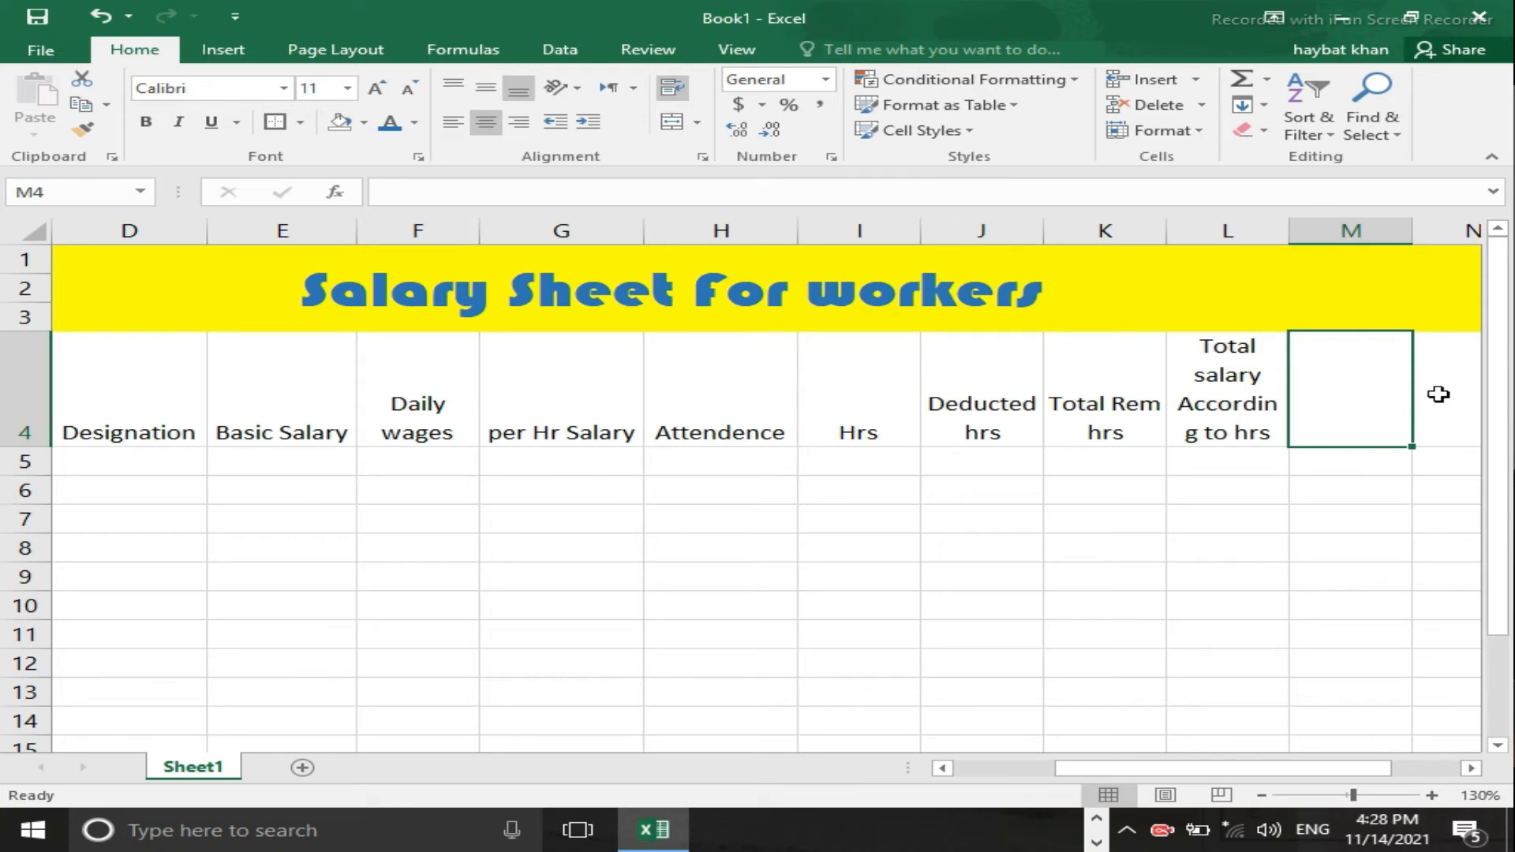
type("Overtime")
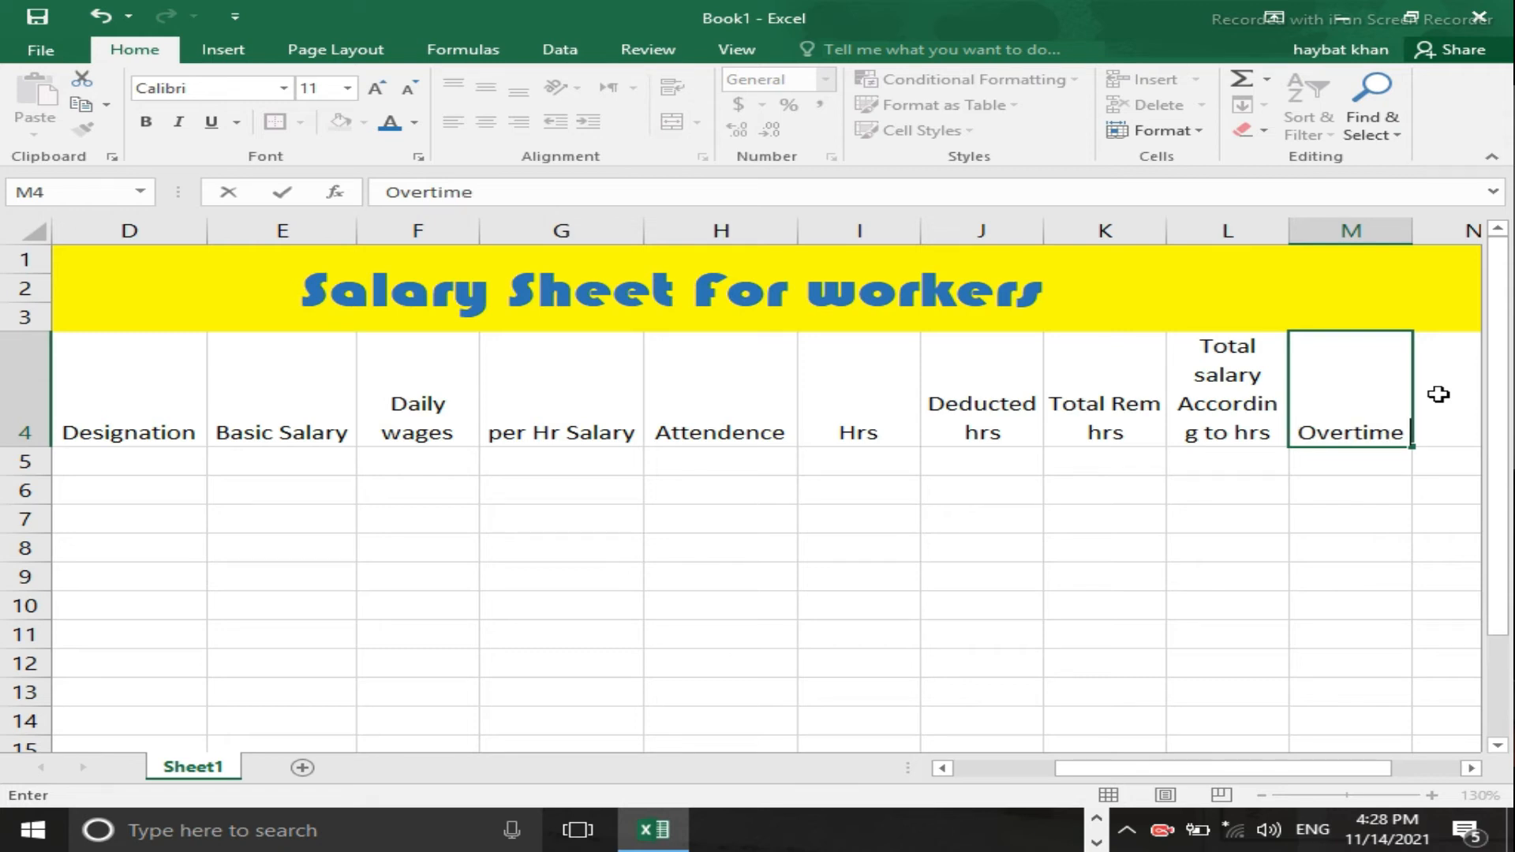
type(" hrs")
key("Tab")
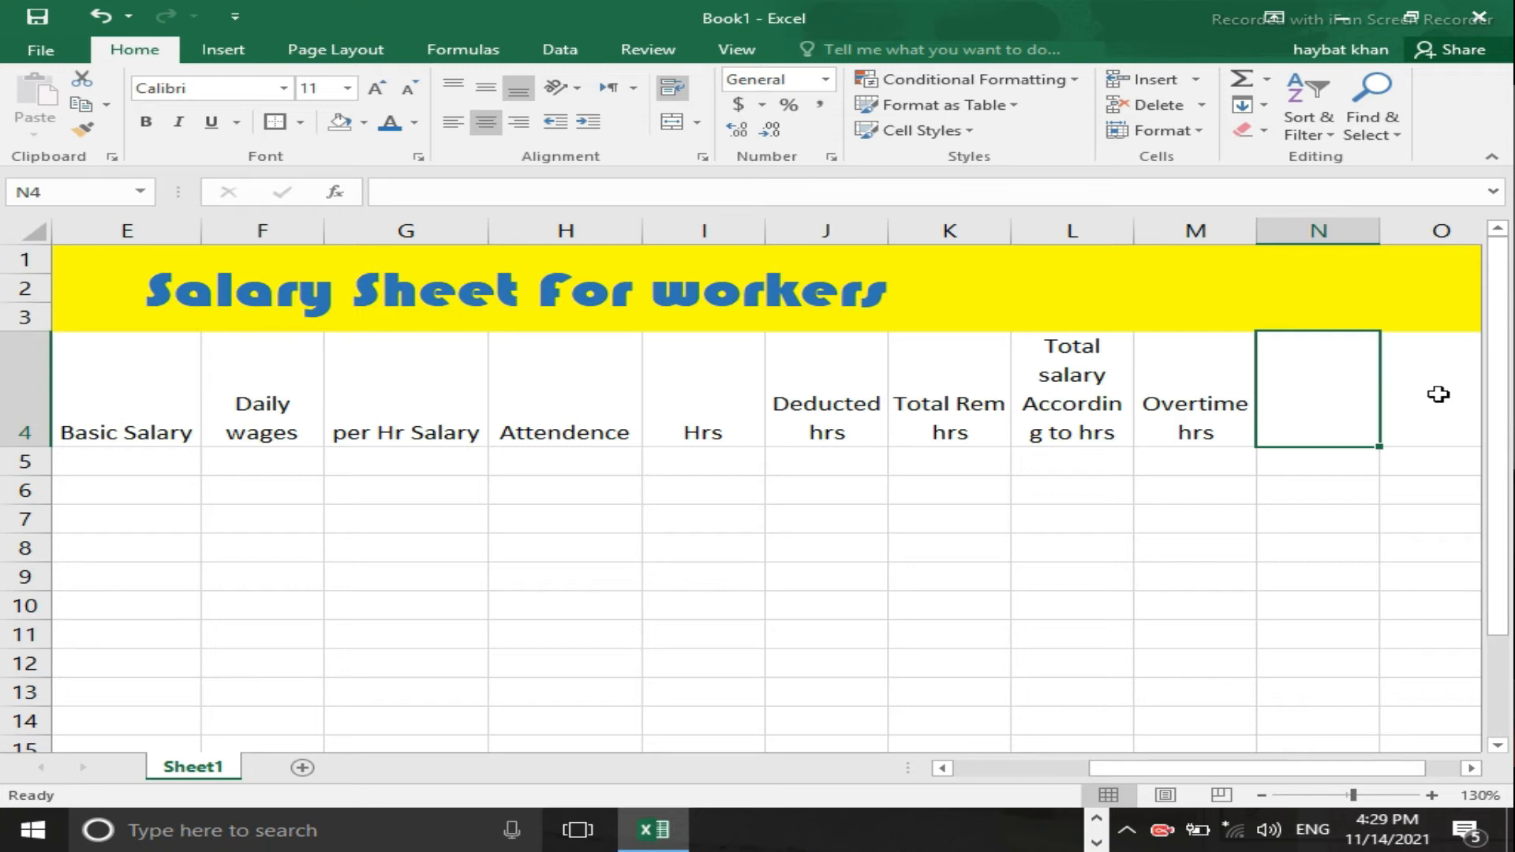
type("over")
key("BackSpace")
key("BackSpace")
key("BackSpace")
key("BackSpace")
type("P")
key("Home")
key("BackSpace")
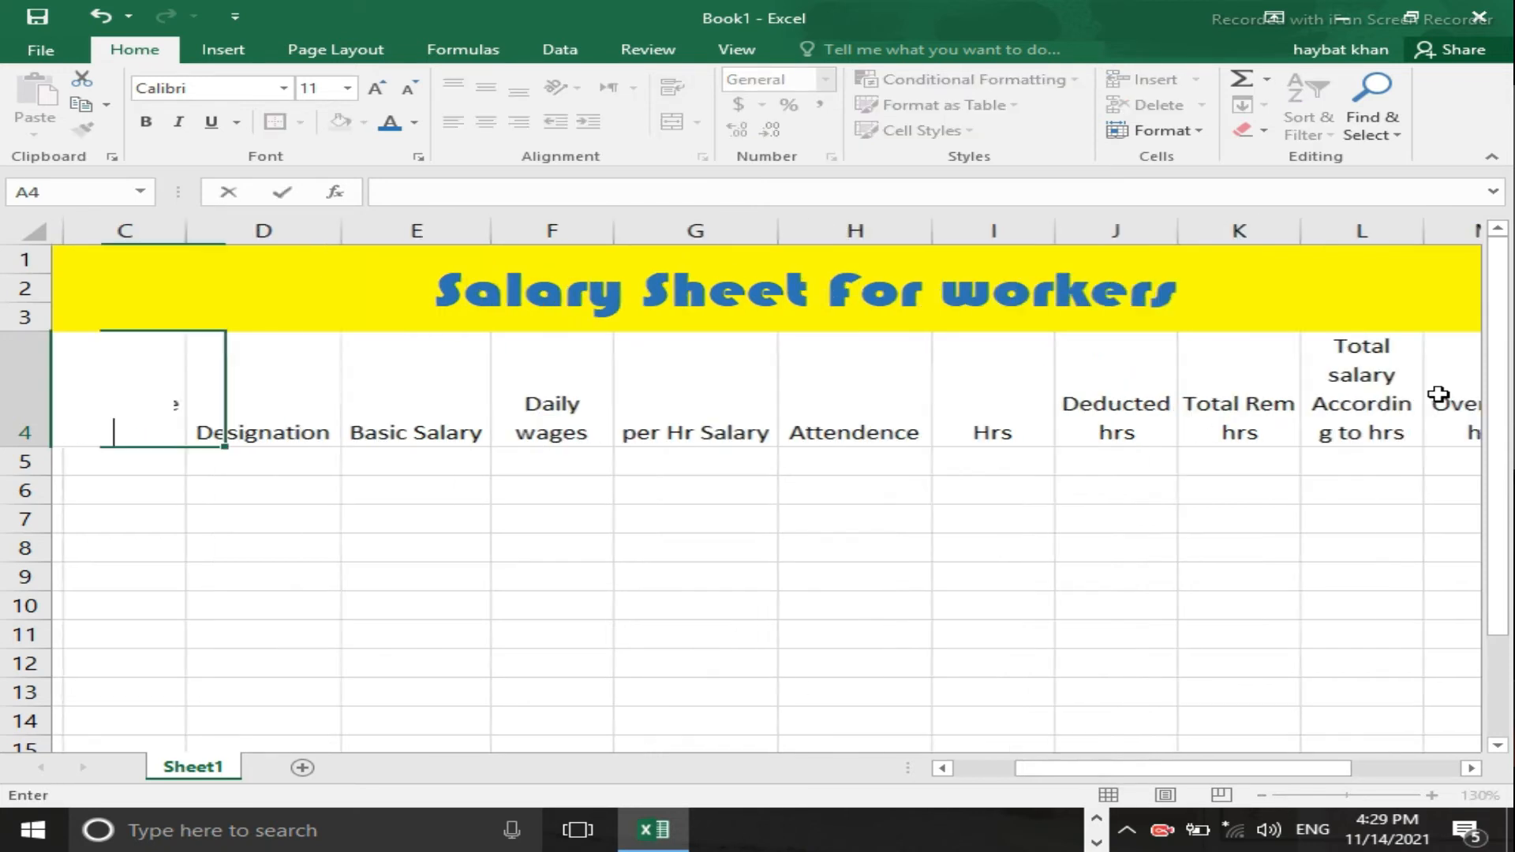
key("Escape")
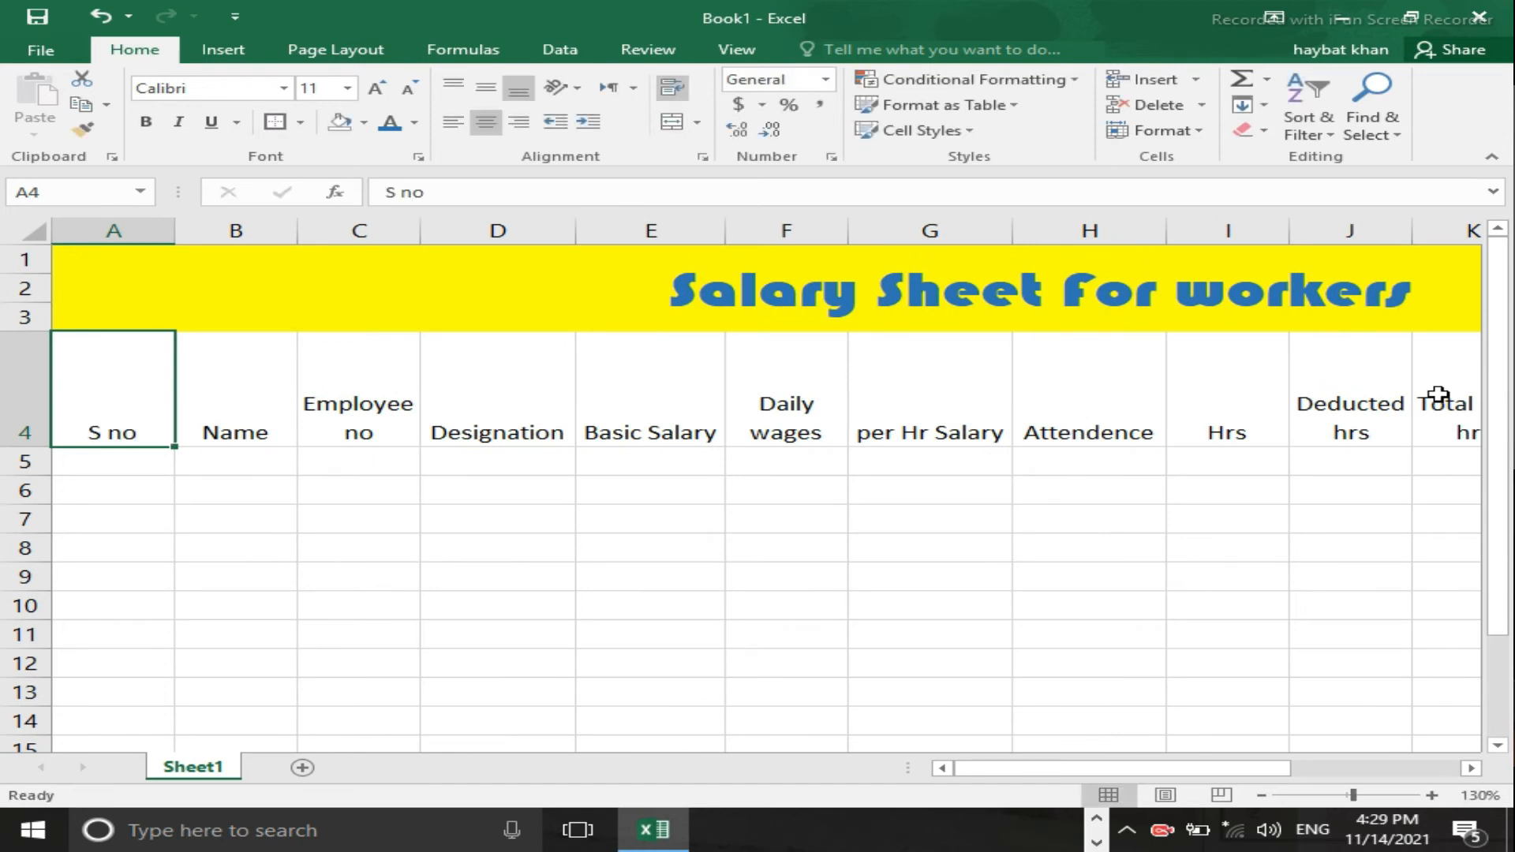
key("Right")
key("Right")
key("Right")
key("Right")
key("Right")
key("Right")
key("Right")
key("Right")
key("Right")
key("Right")
key("Right")
key("Right")
key("Right")
key("Right")
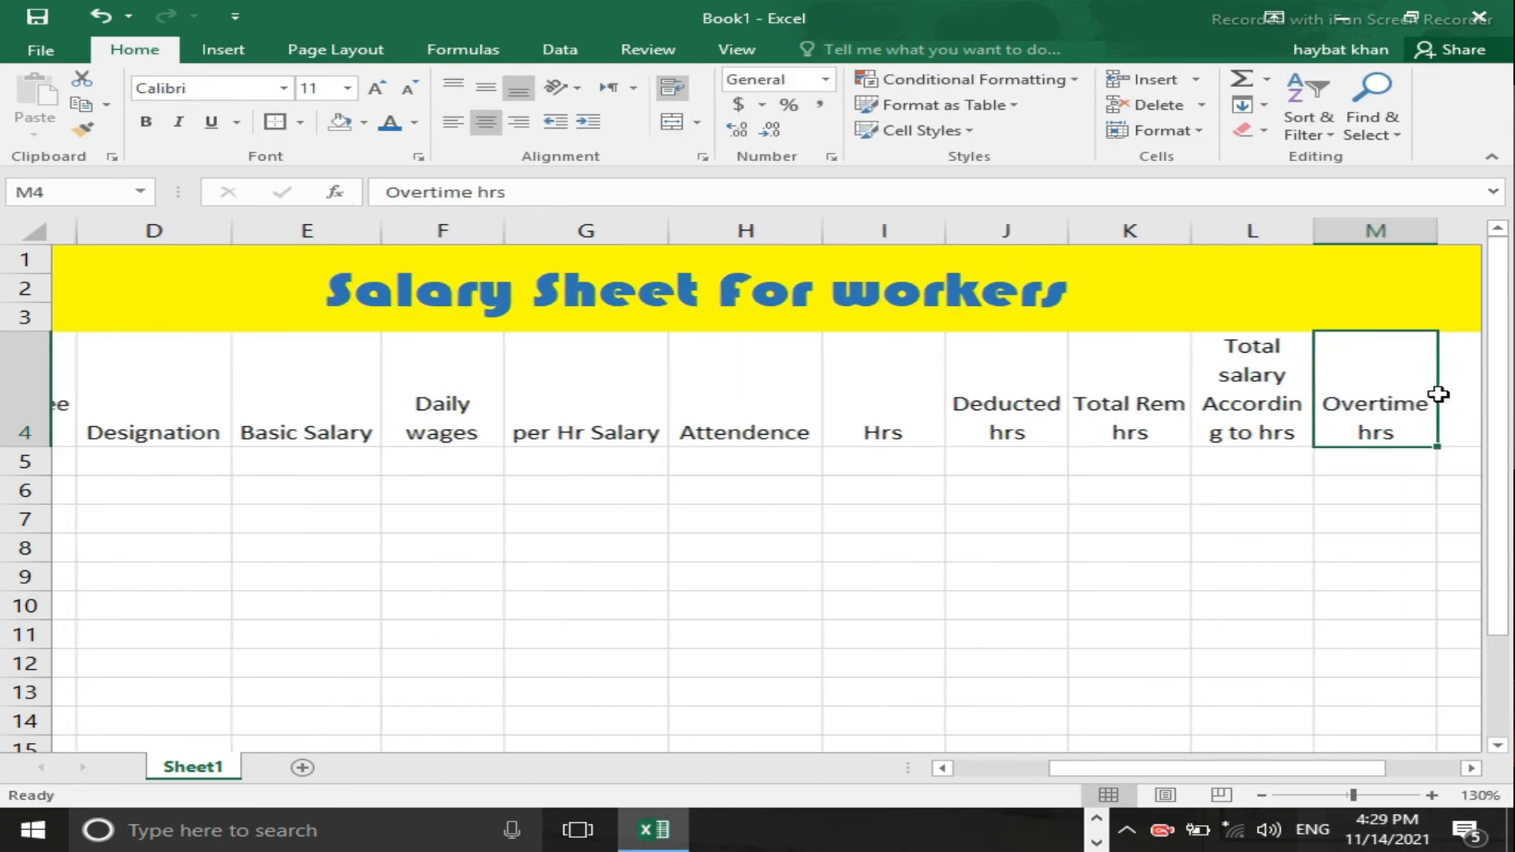
key("Left")
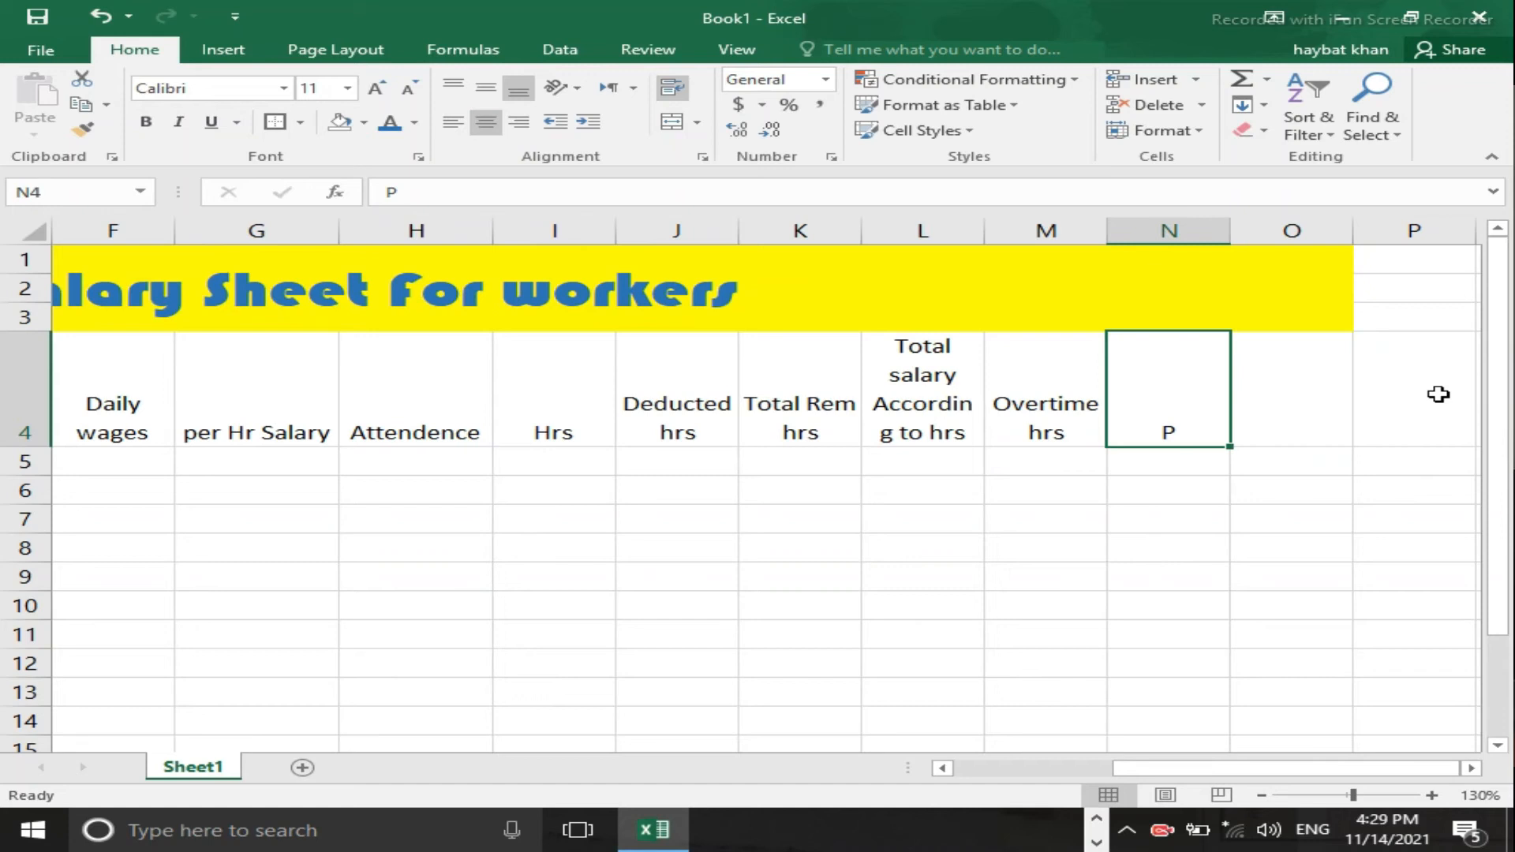
Step: Enter the column heading Overtime Payment in cell N4
type("o")
key("BackSpace")
type("Overti")
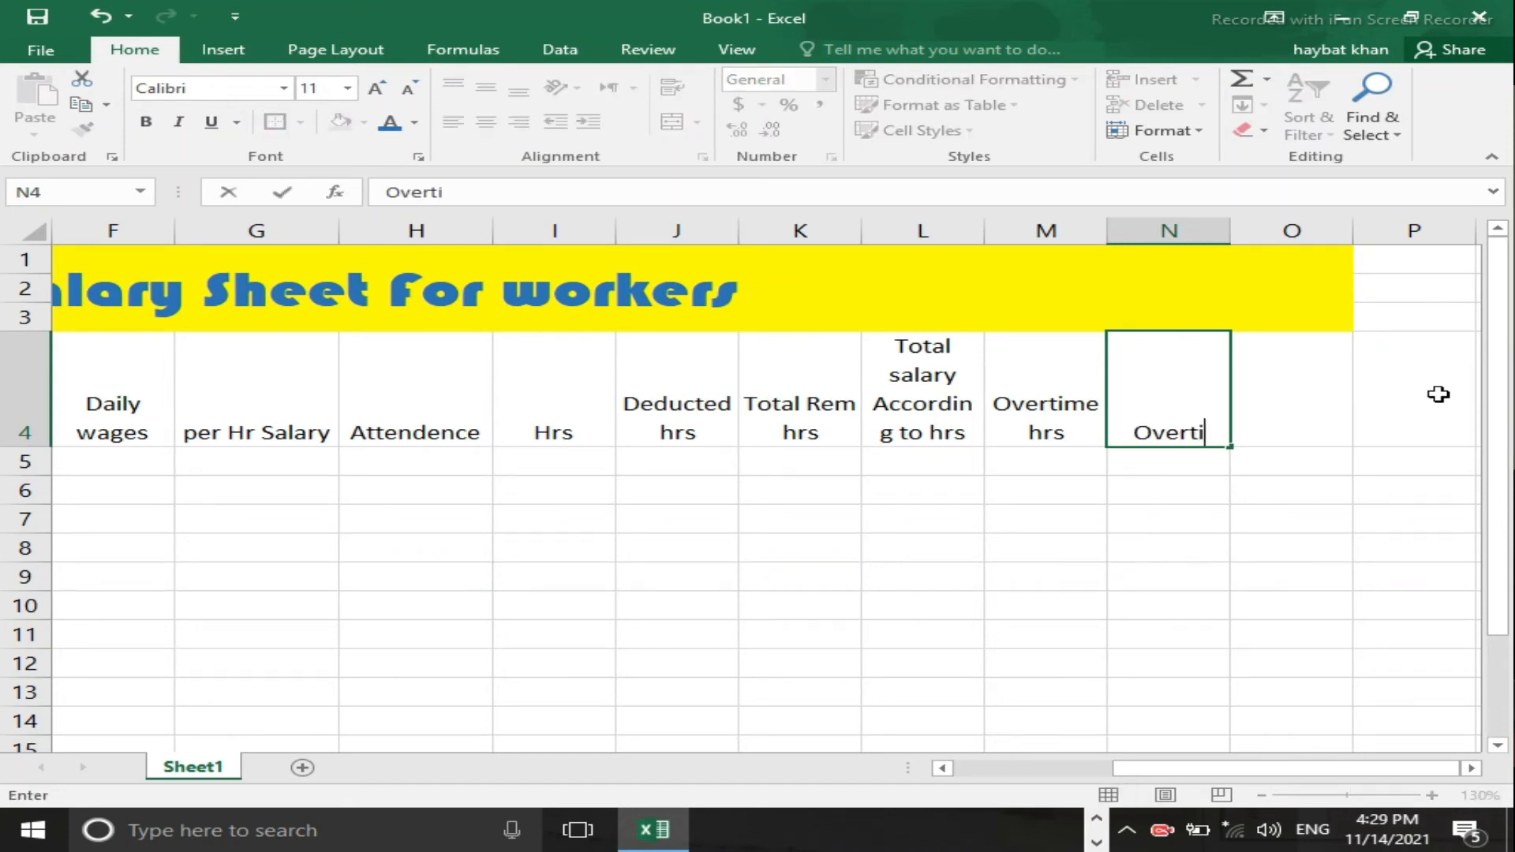
type("me Paymnet")
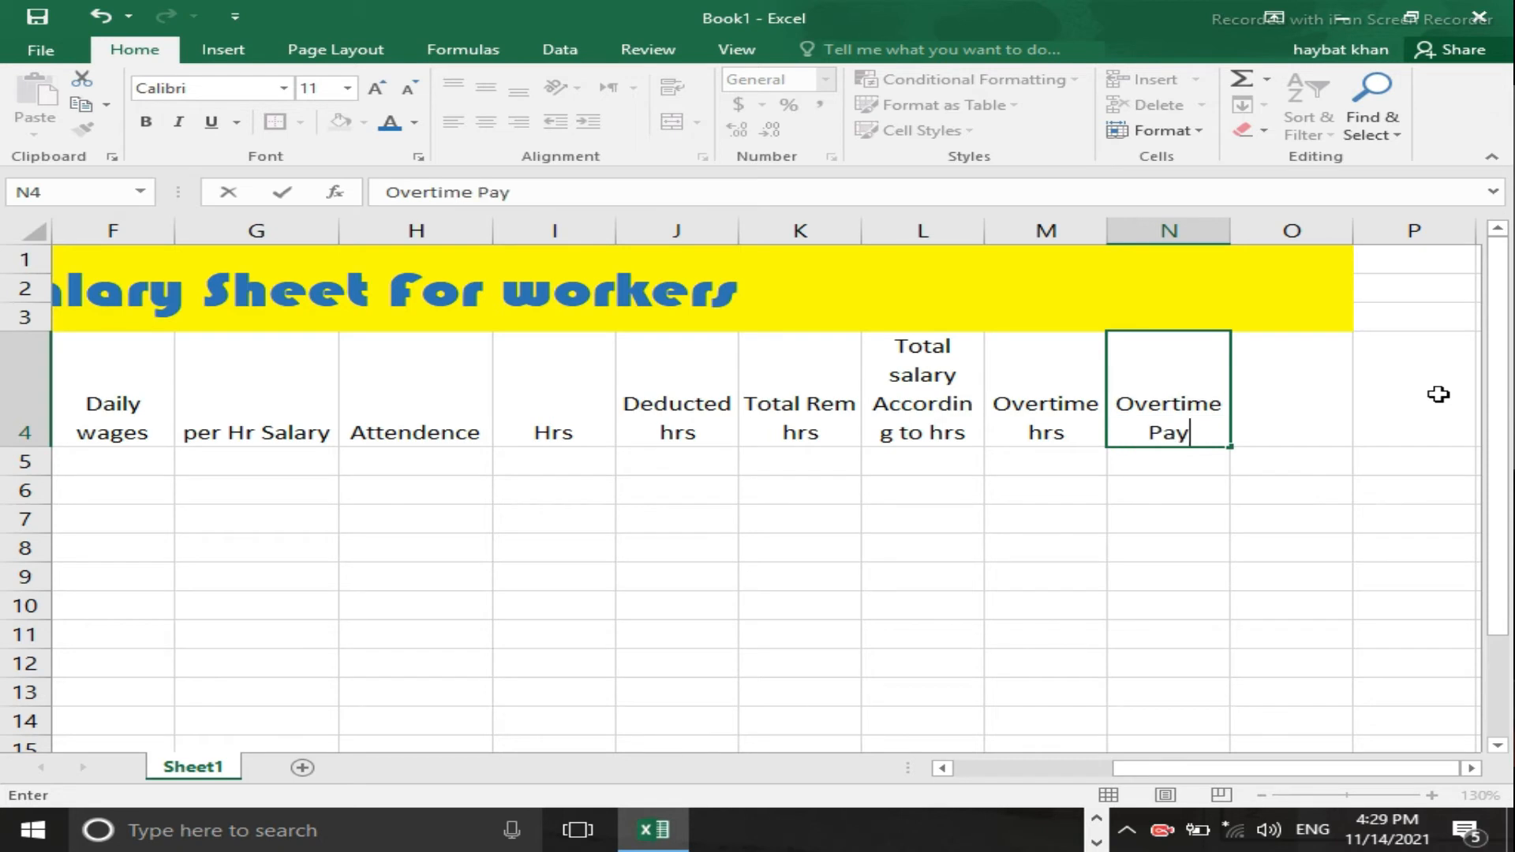
key("BackSpace")
key("BackSpace")
key("BackSpace")
type("ents")
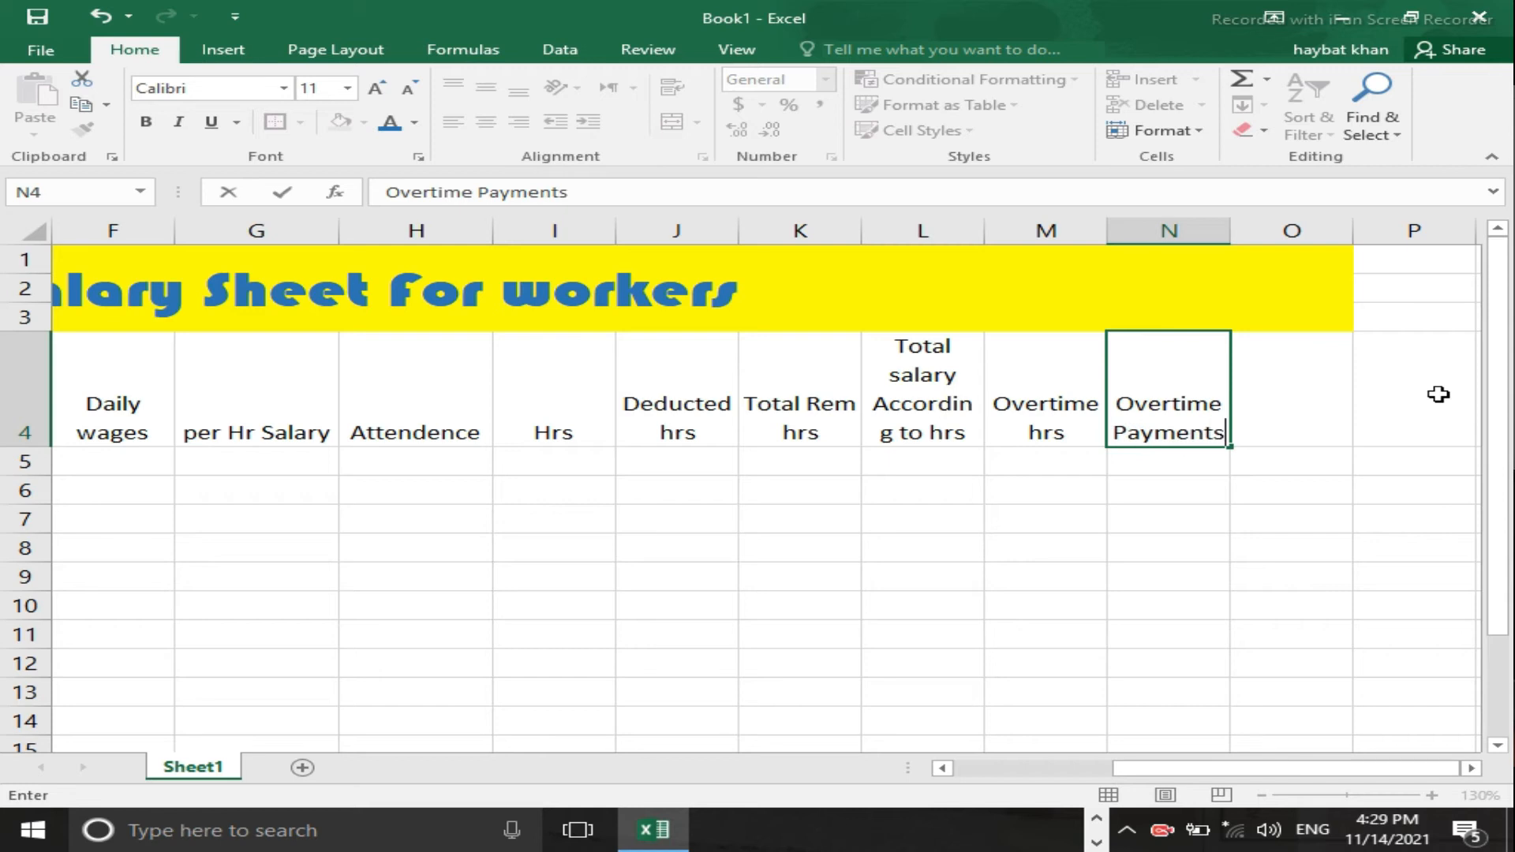
key("BackSpace")
key("Tab")
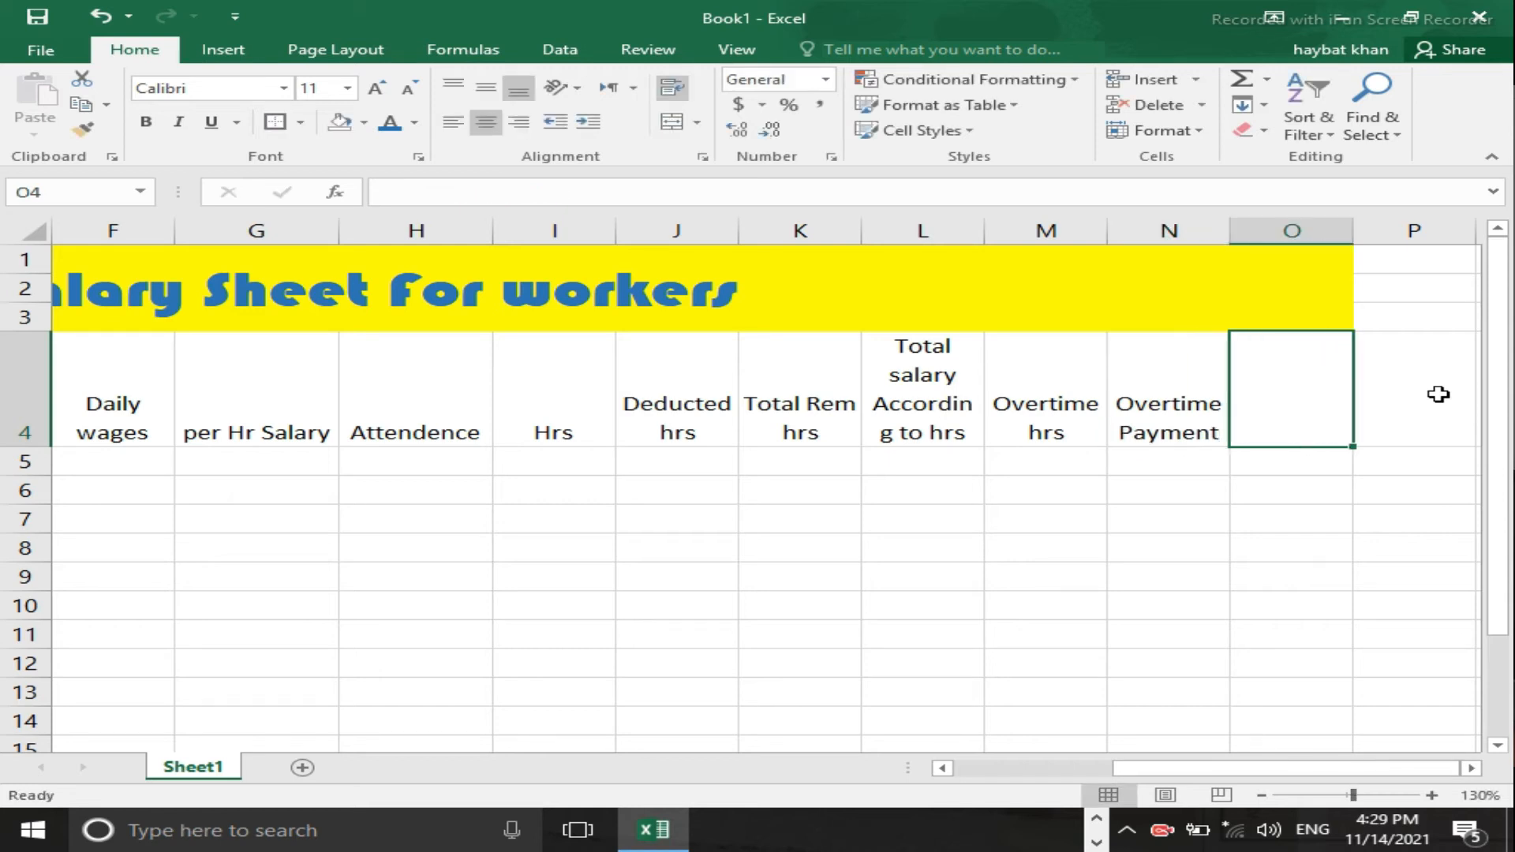
Step: Enter the column heading Gross Salary in cell O4
type("Grossd")
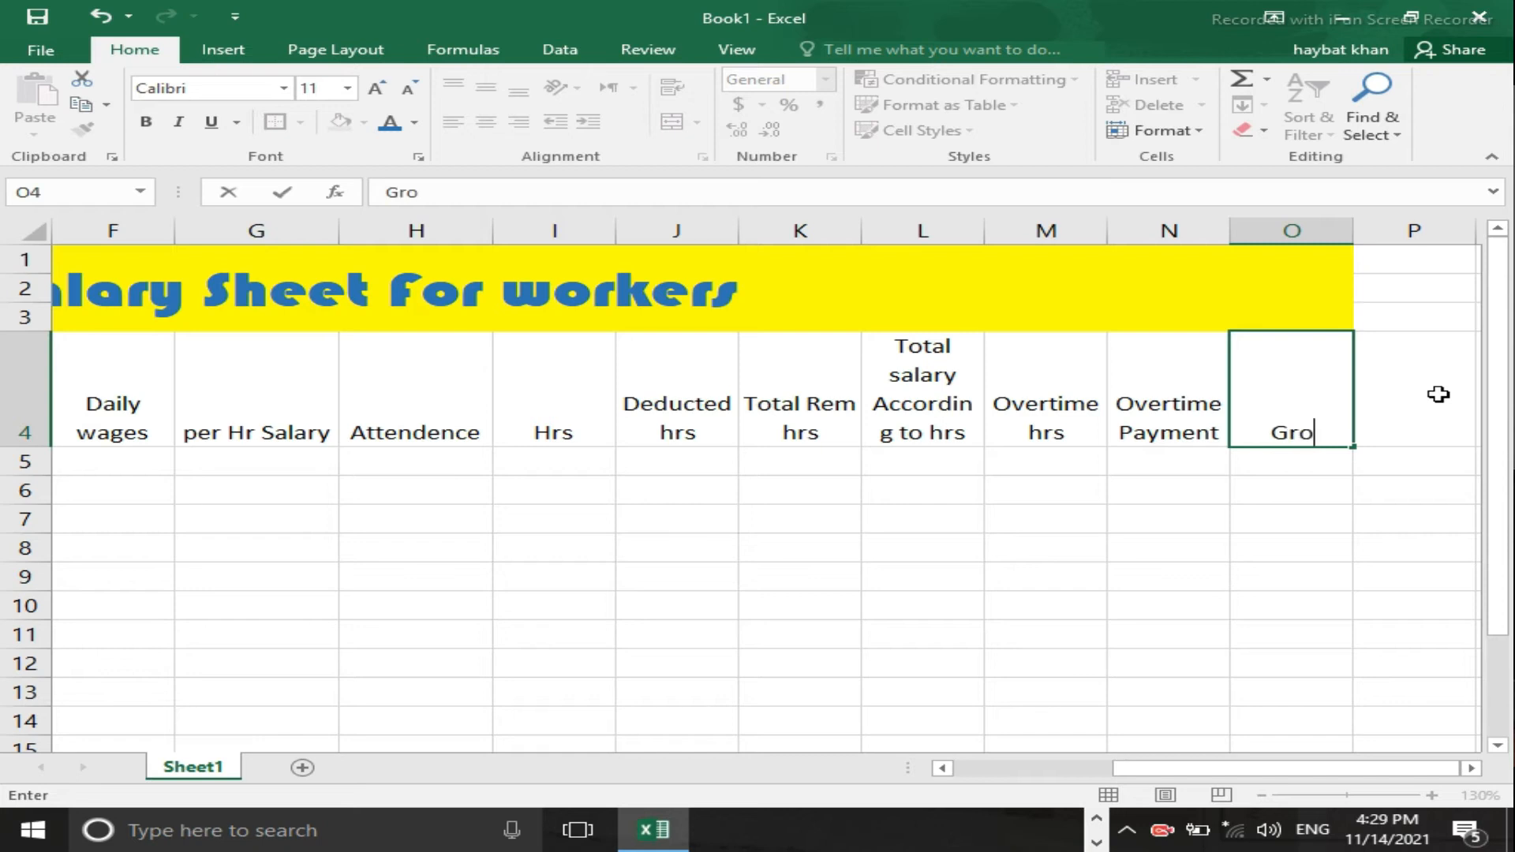
key("BackSpace")
type("Salary")
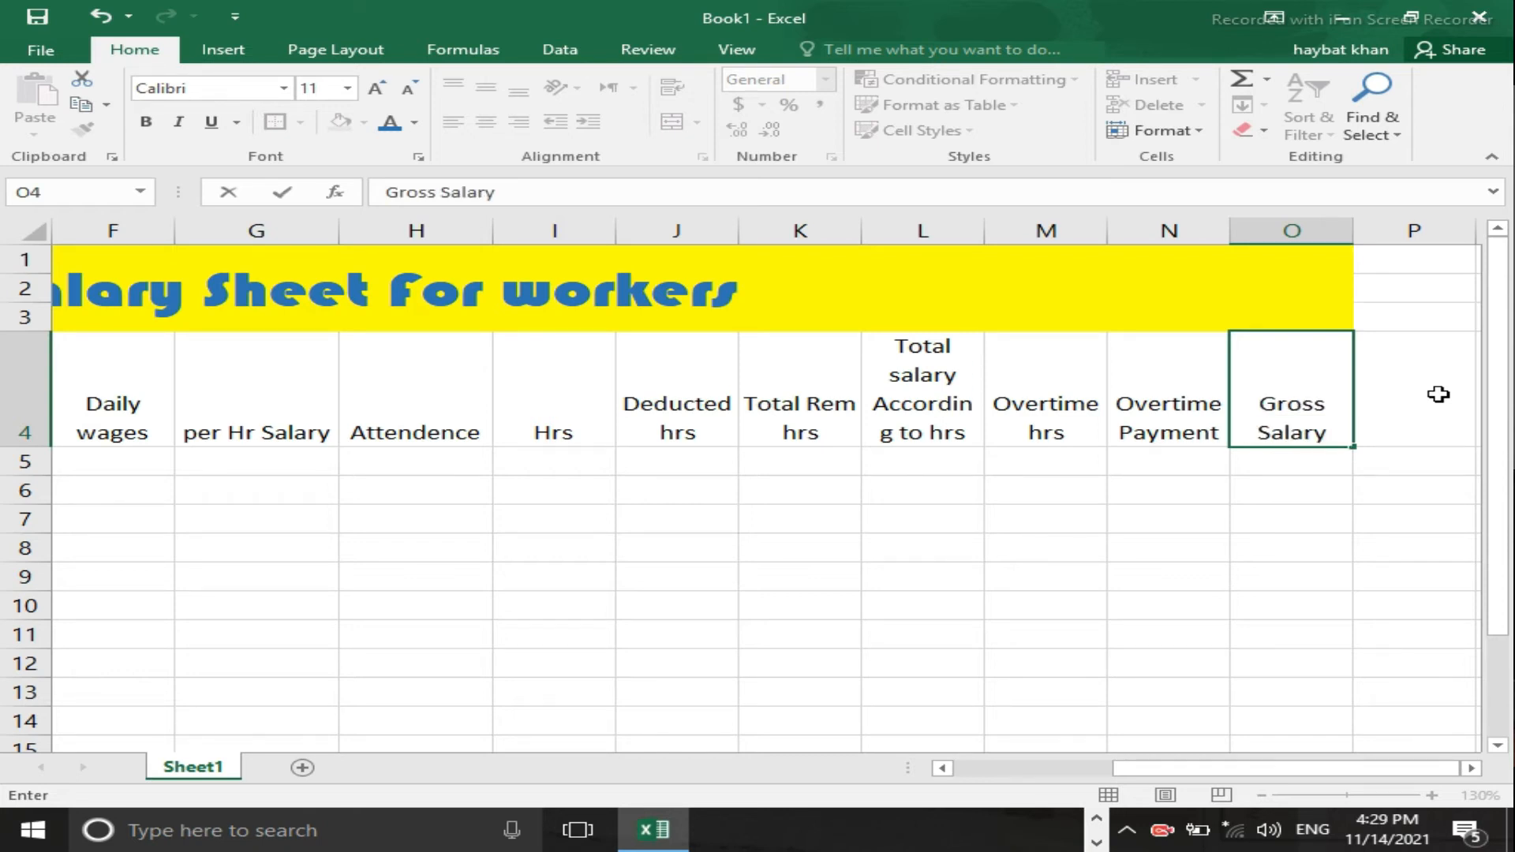
left_click(1438, 394)
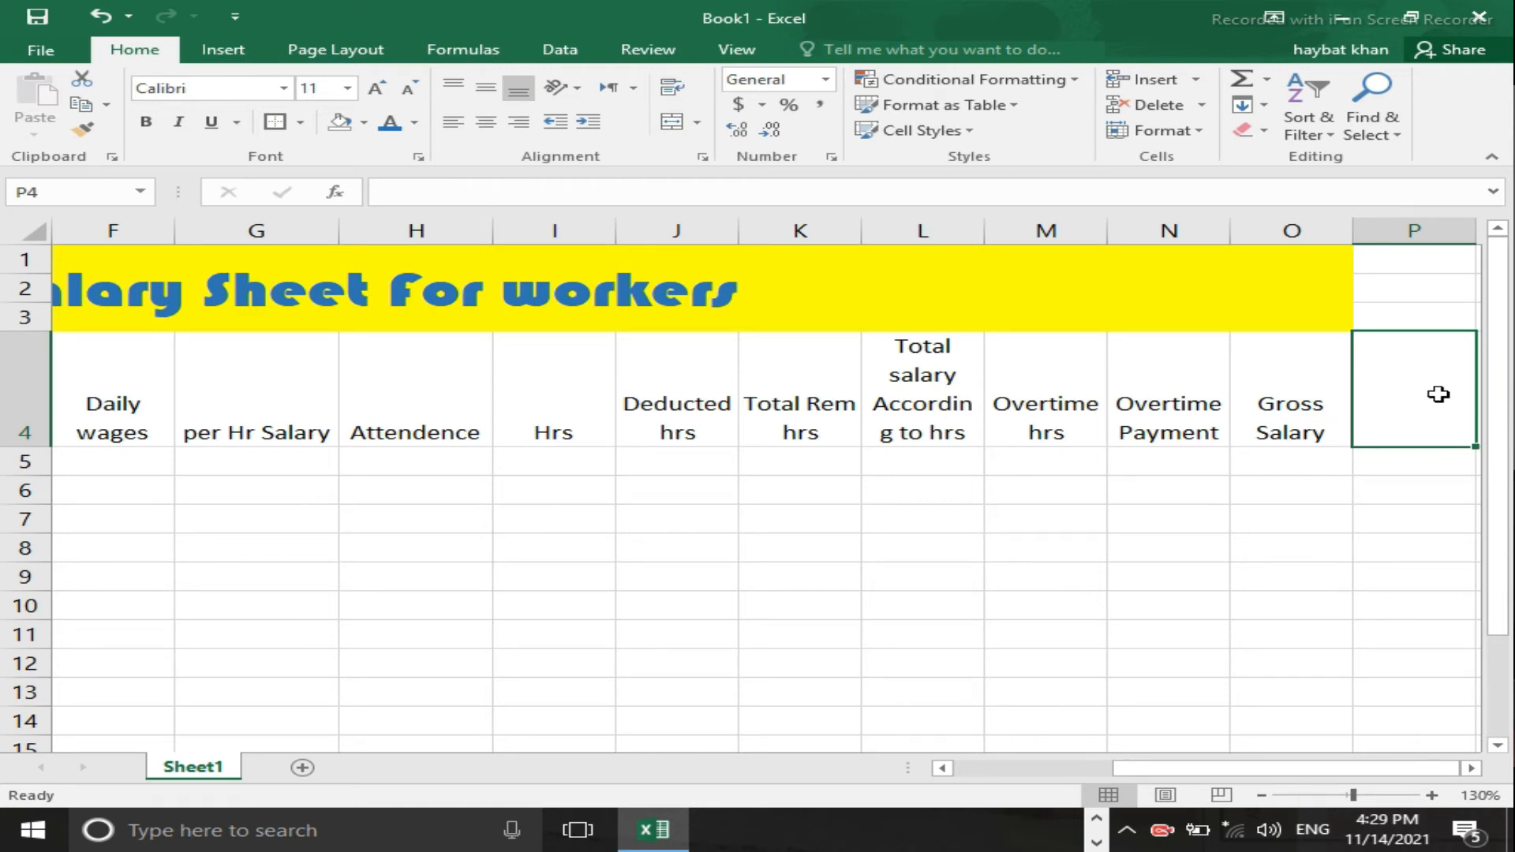
Step: Enter the column headings Received Advance in cell P4 and Deduced Advance in cell Q4
type("Receieved Advance")
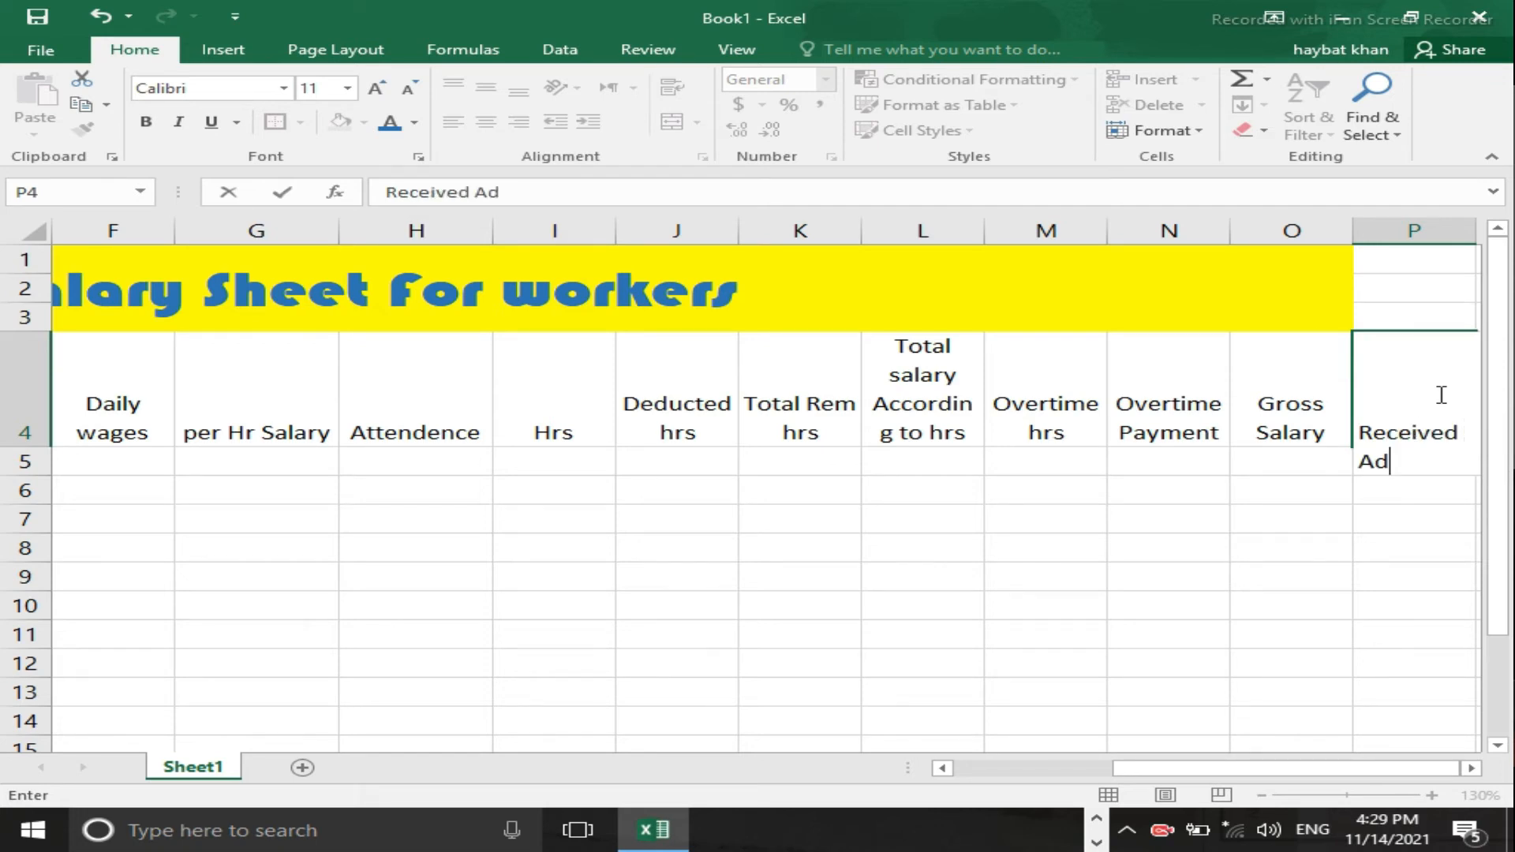
key("Tab")
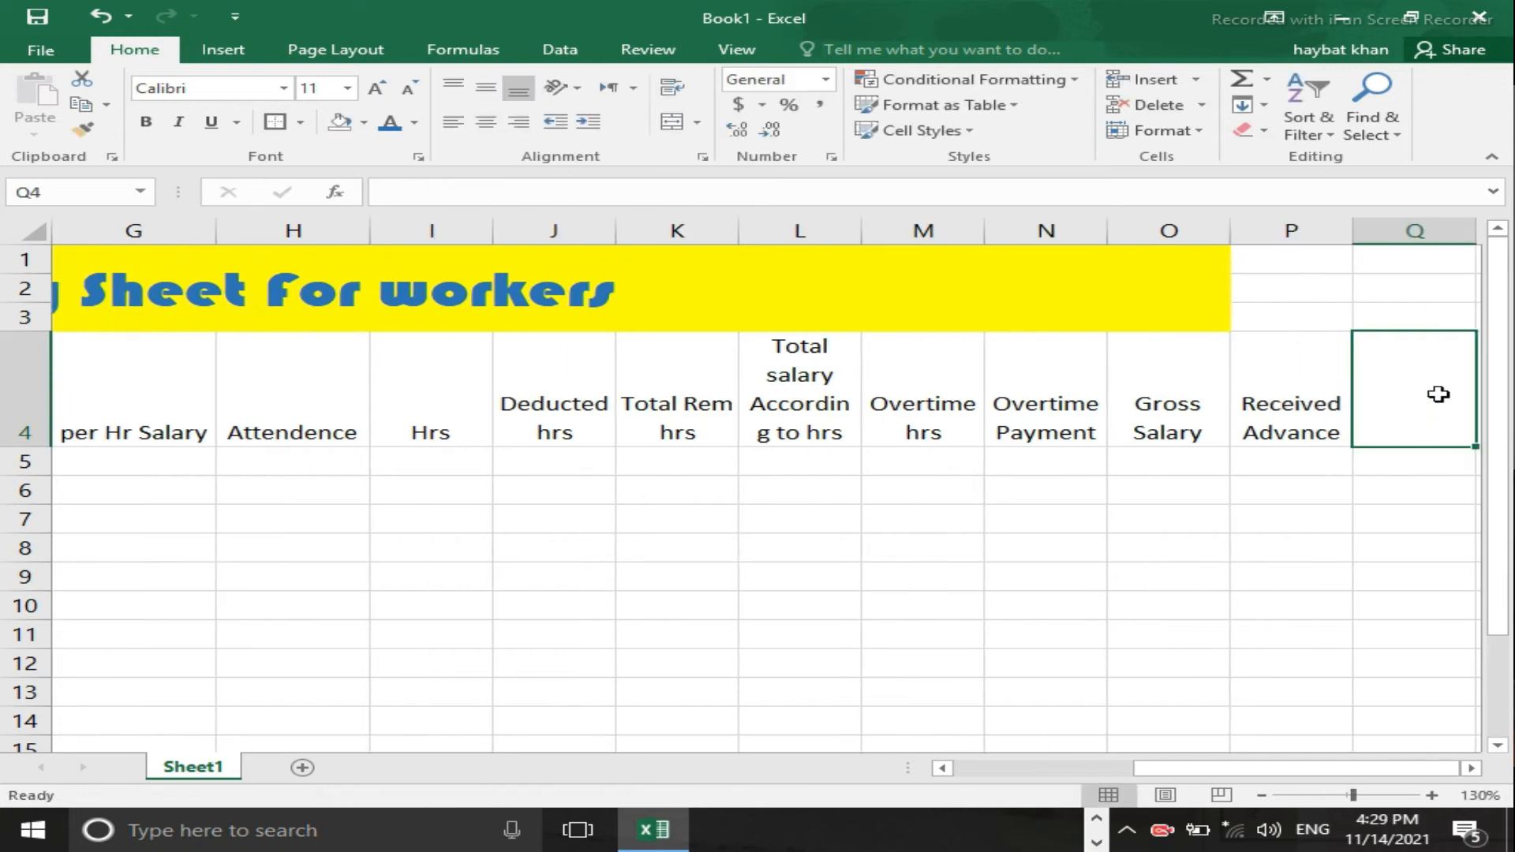
type("Deduced A")
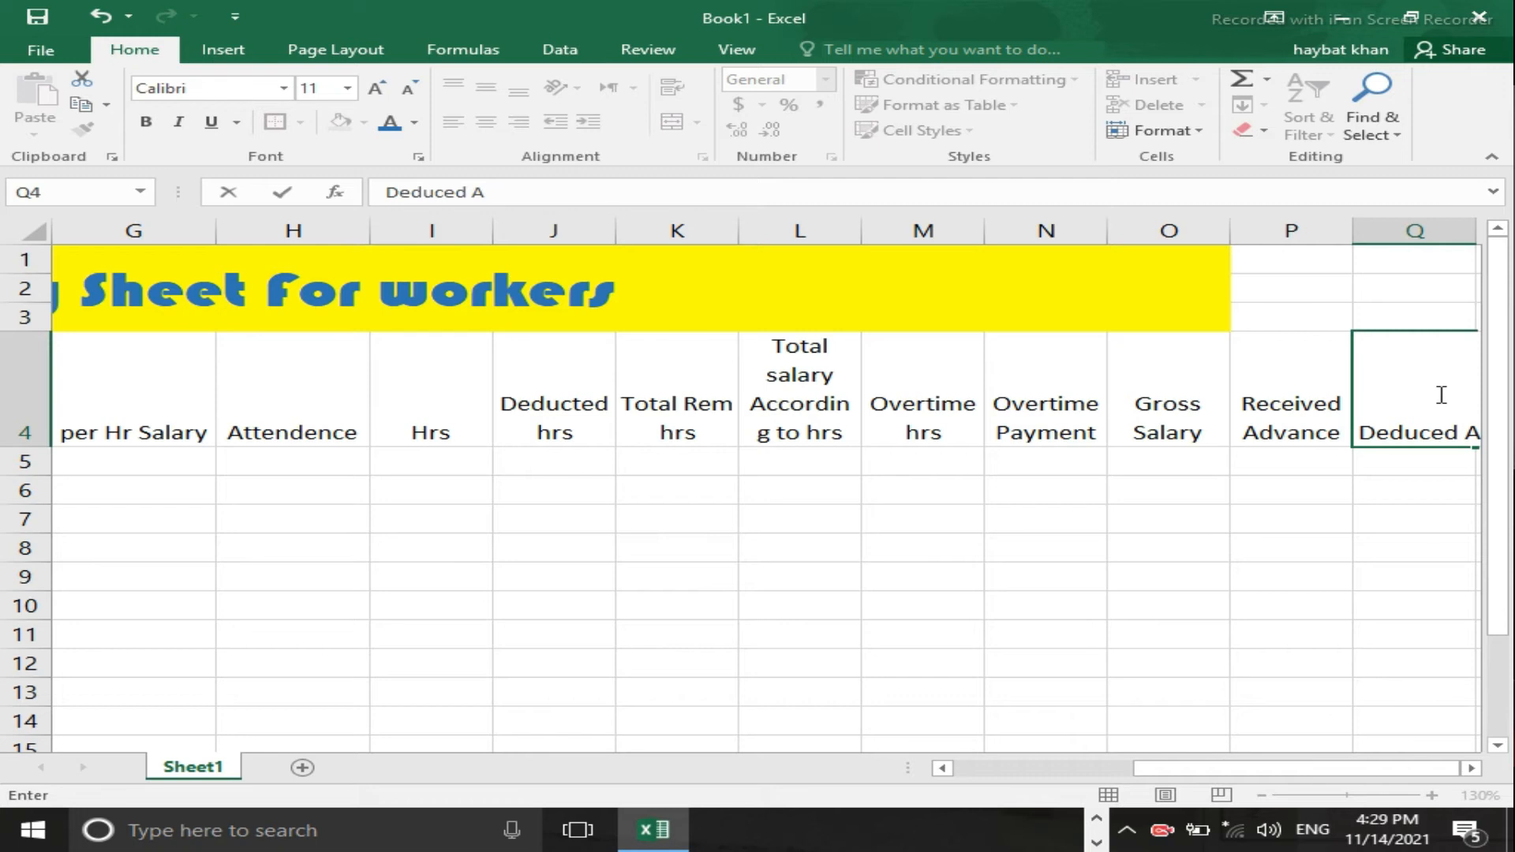
type("dvance")
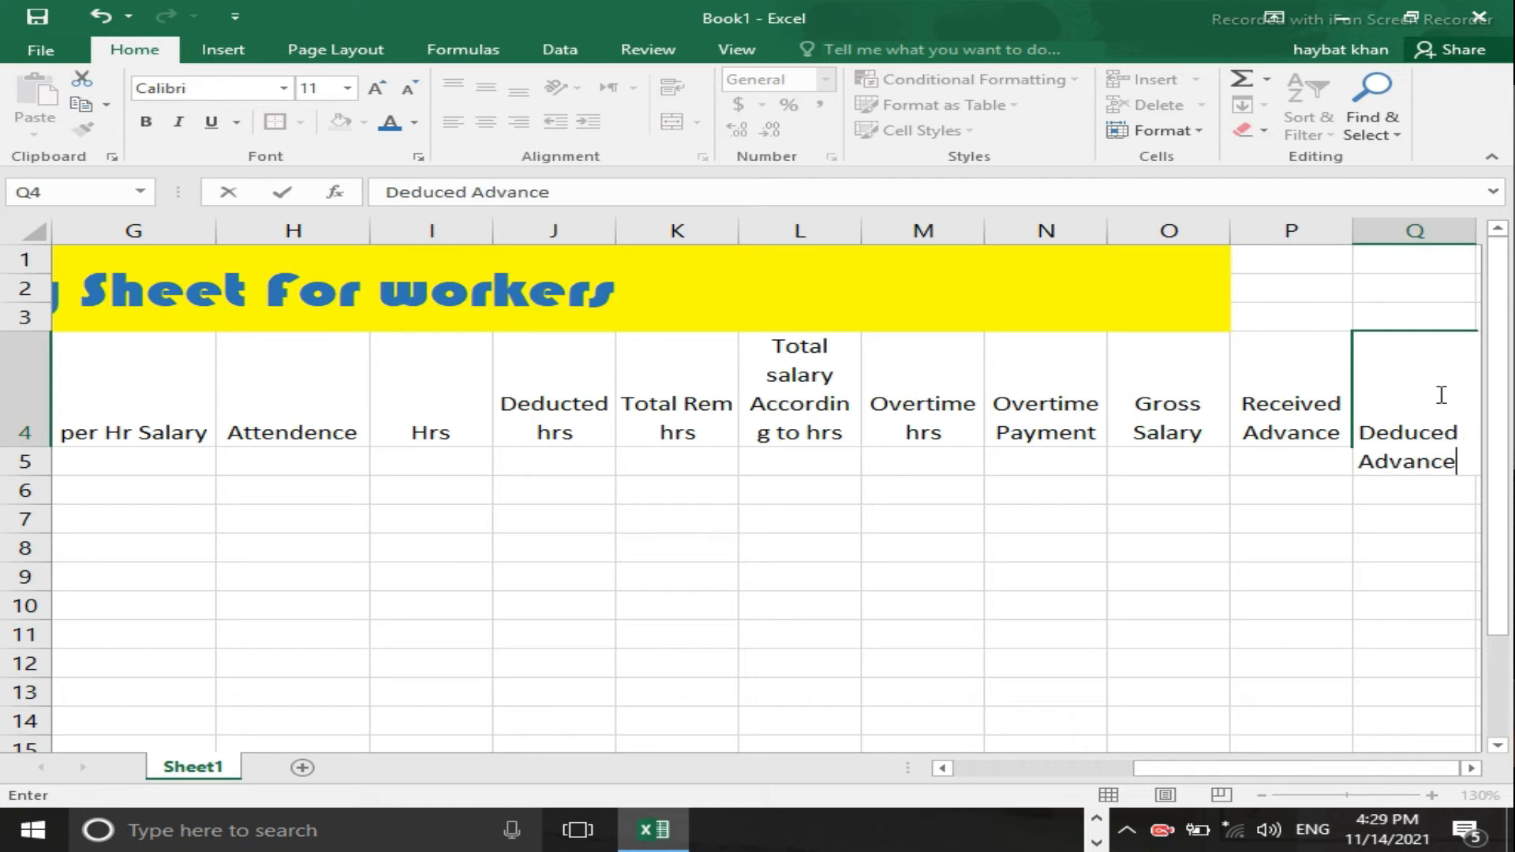
key("Tab")
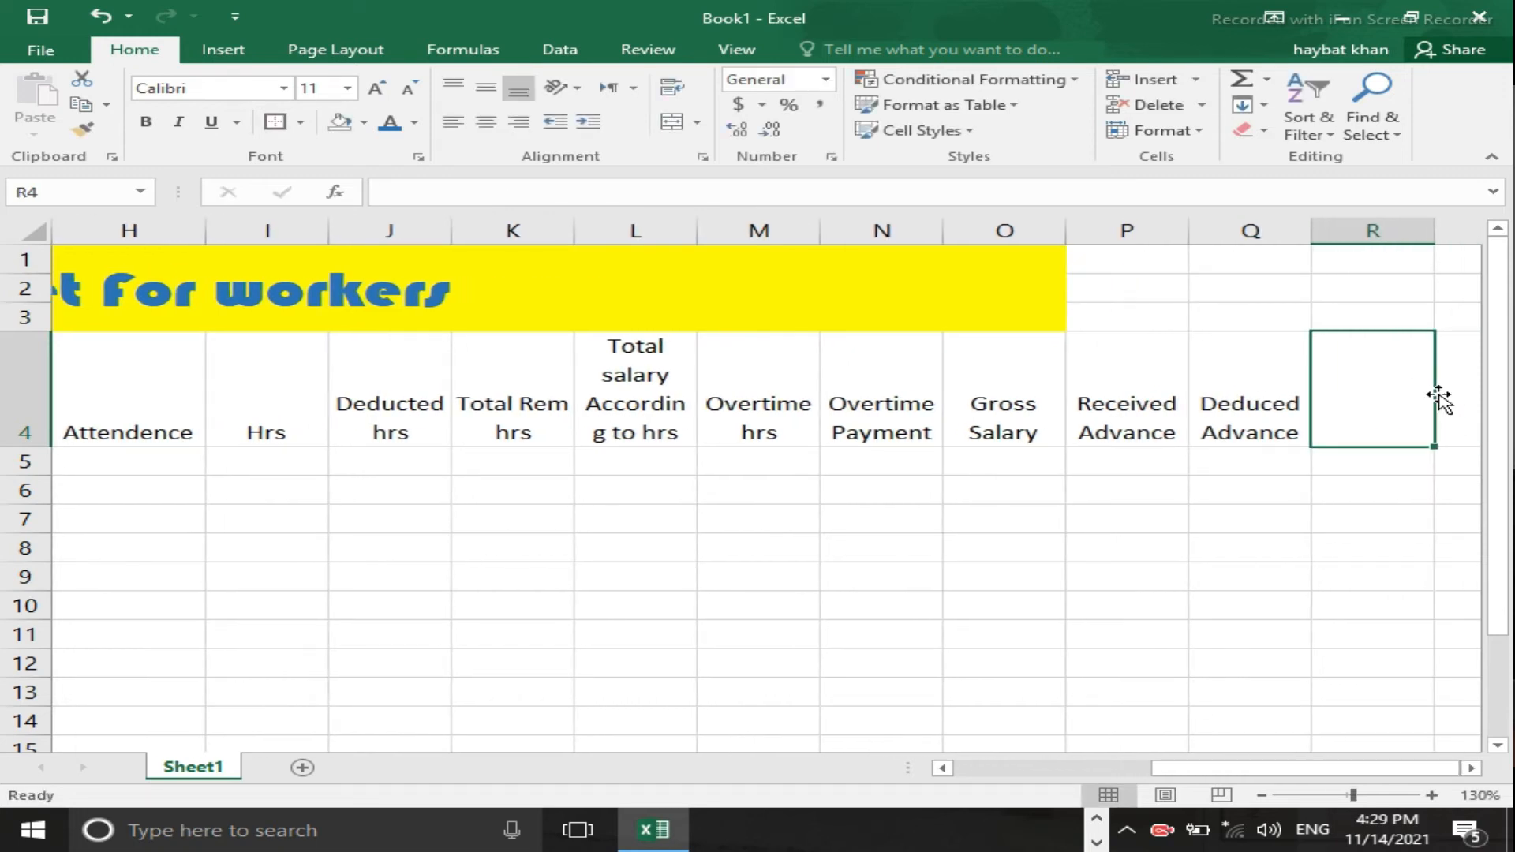
Step: Enter the column heading Net payment in cell R4
type("net")
key("BackSpace")
key("BackSpace")
key("BackSpace")
type("Net payment")
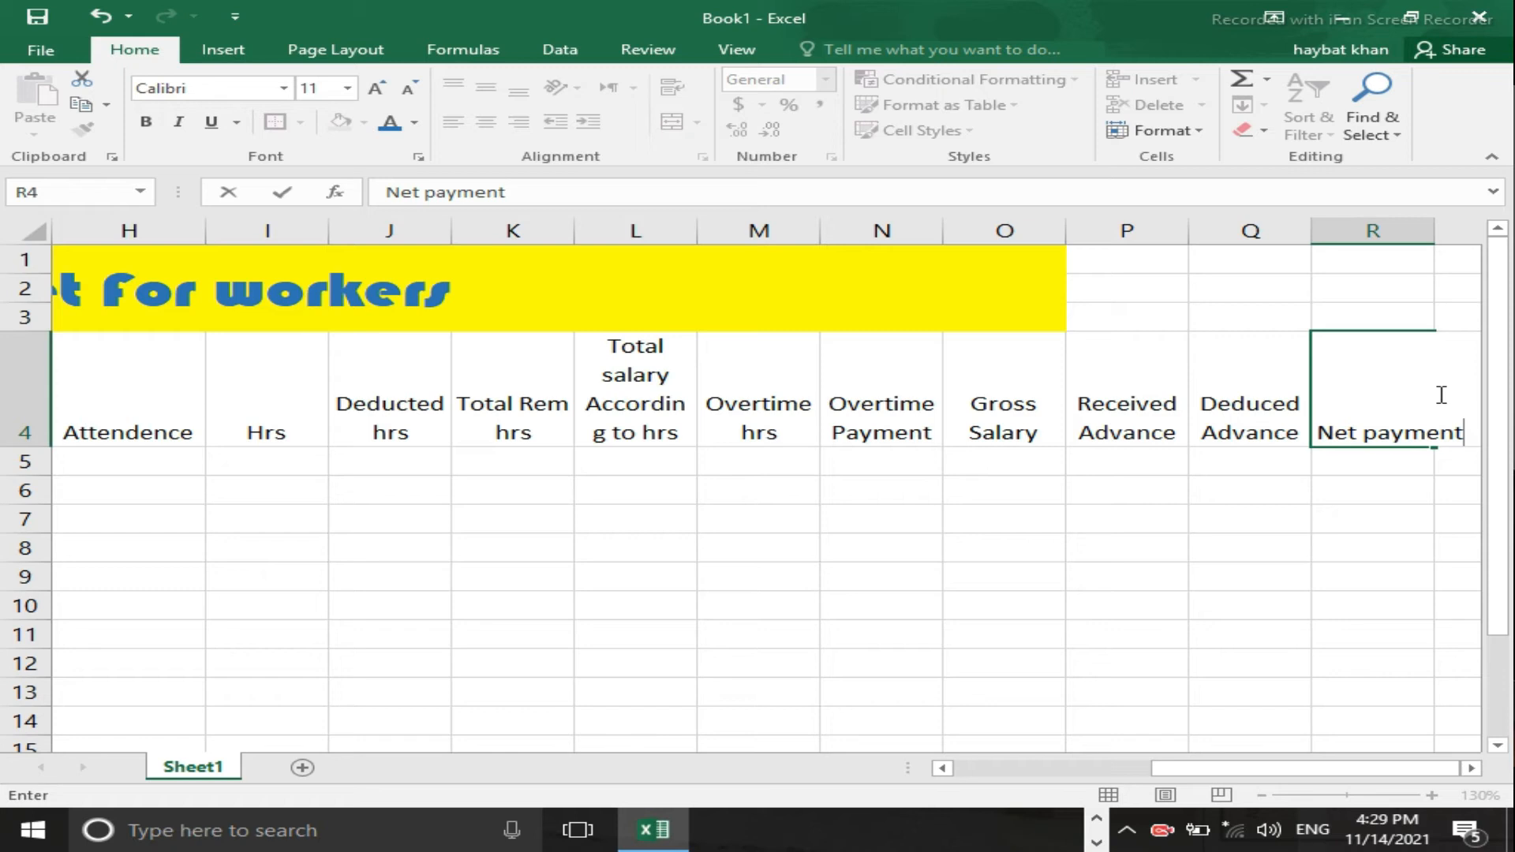
key("Return")
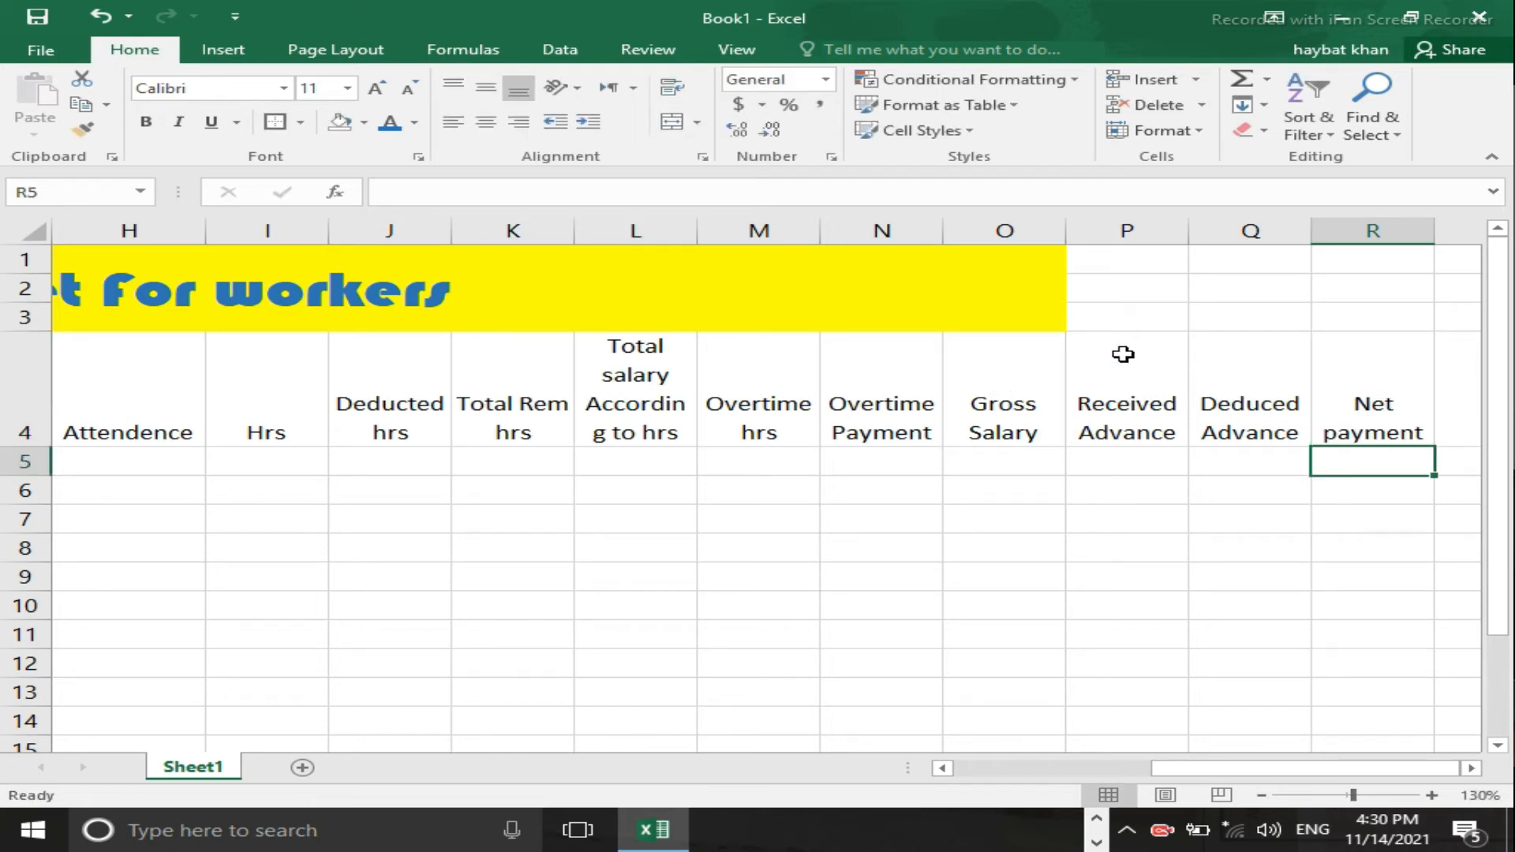
Step: Extend the merged and centered title banner from column O to column R so it spans A1:R3
left_click(1261, 796)
left_click(1261, 795)
left_click_drag(1219, 772, 1263, 754)
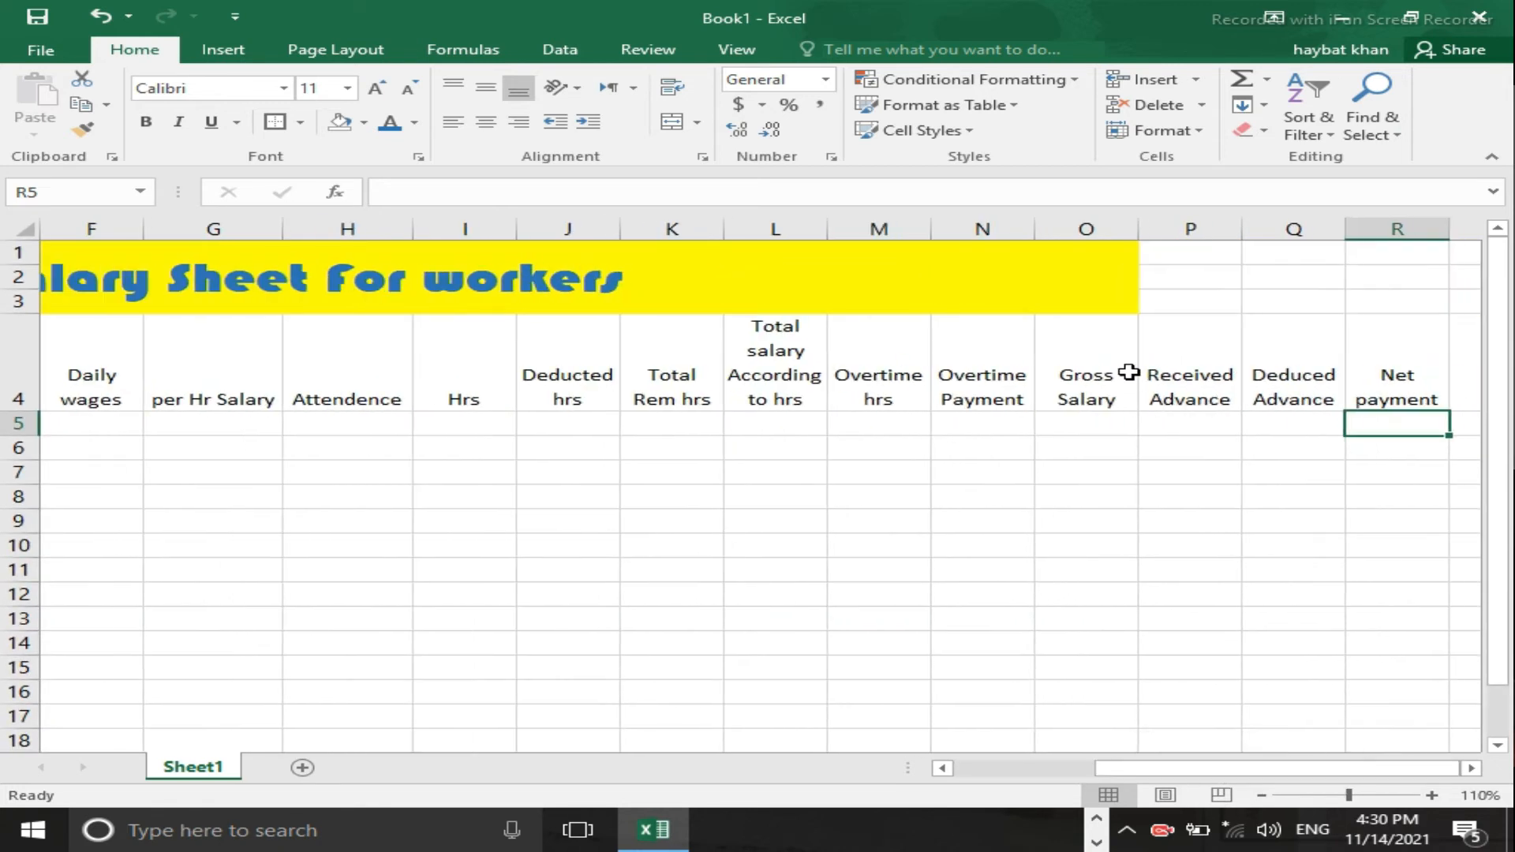
left_click_drag(1068, 287, 1362, 281)
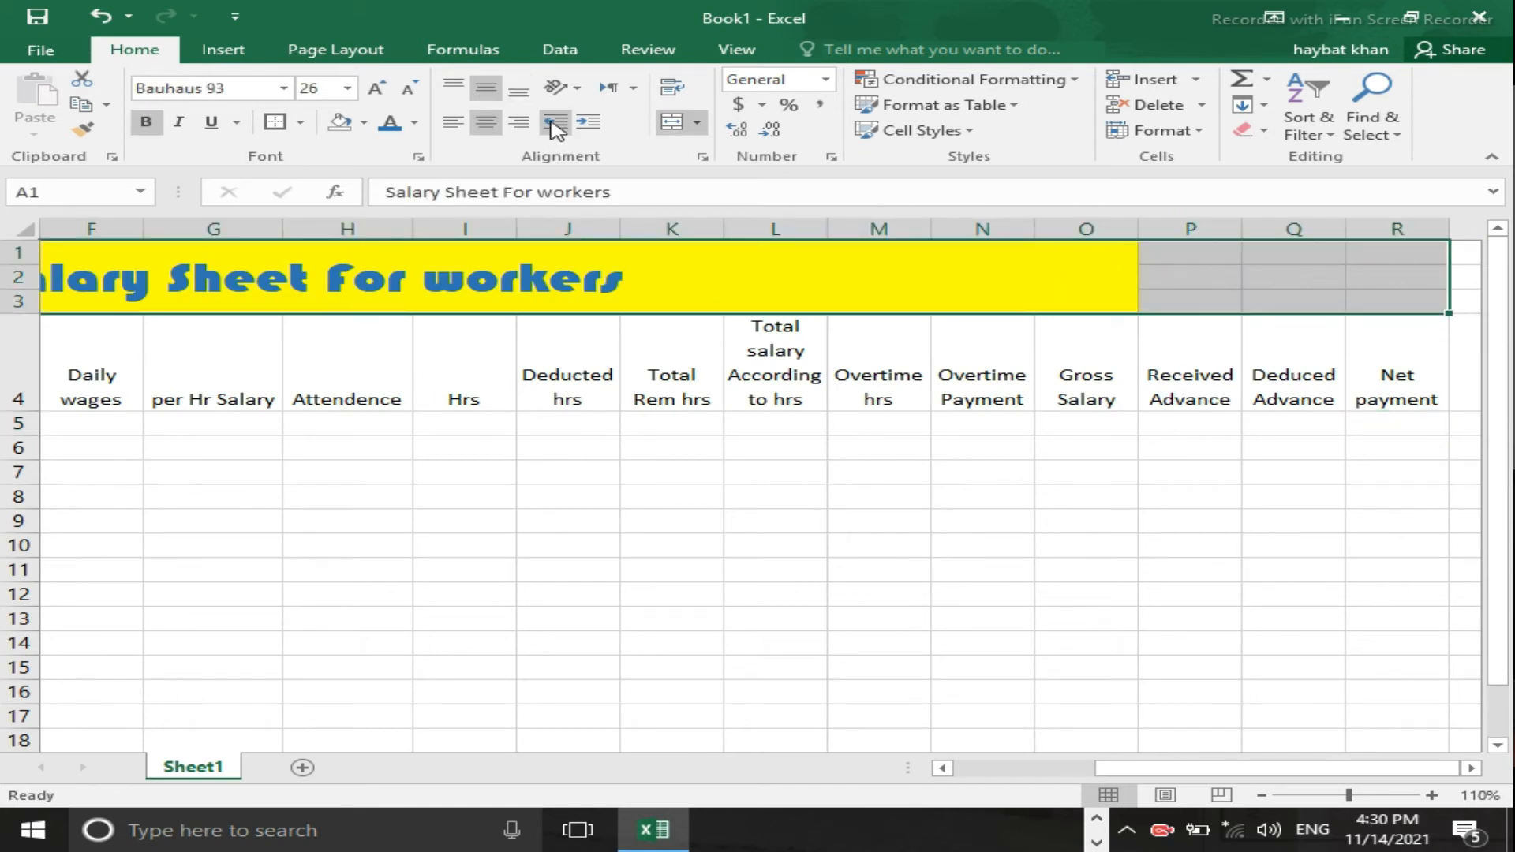
left_click(675, 123)
left_click(672, 123)
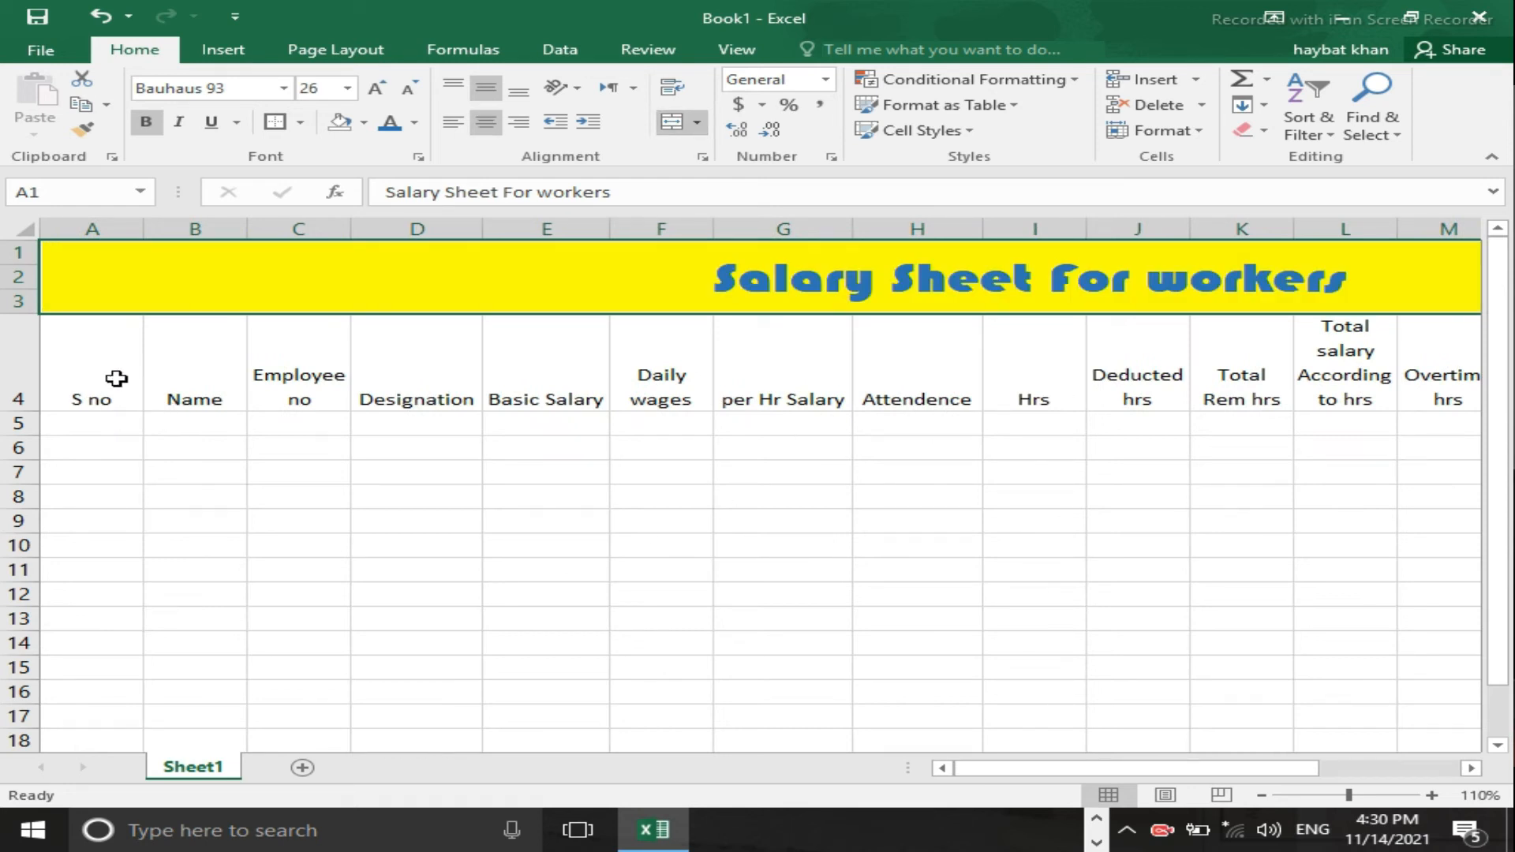
Step: Enter the first worker's name in cell B5 with a capital initial
left_click(188, 416)
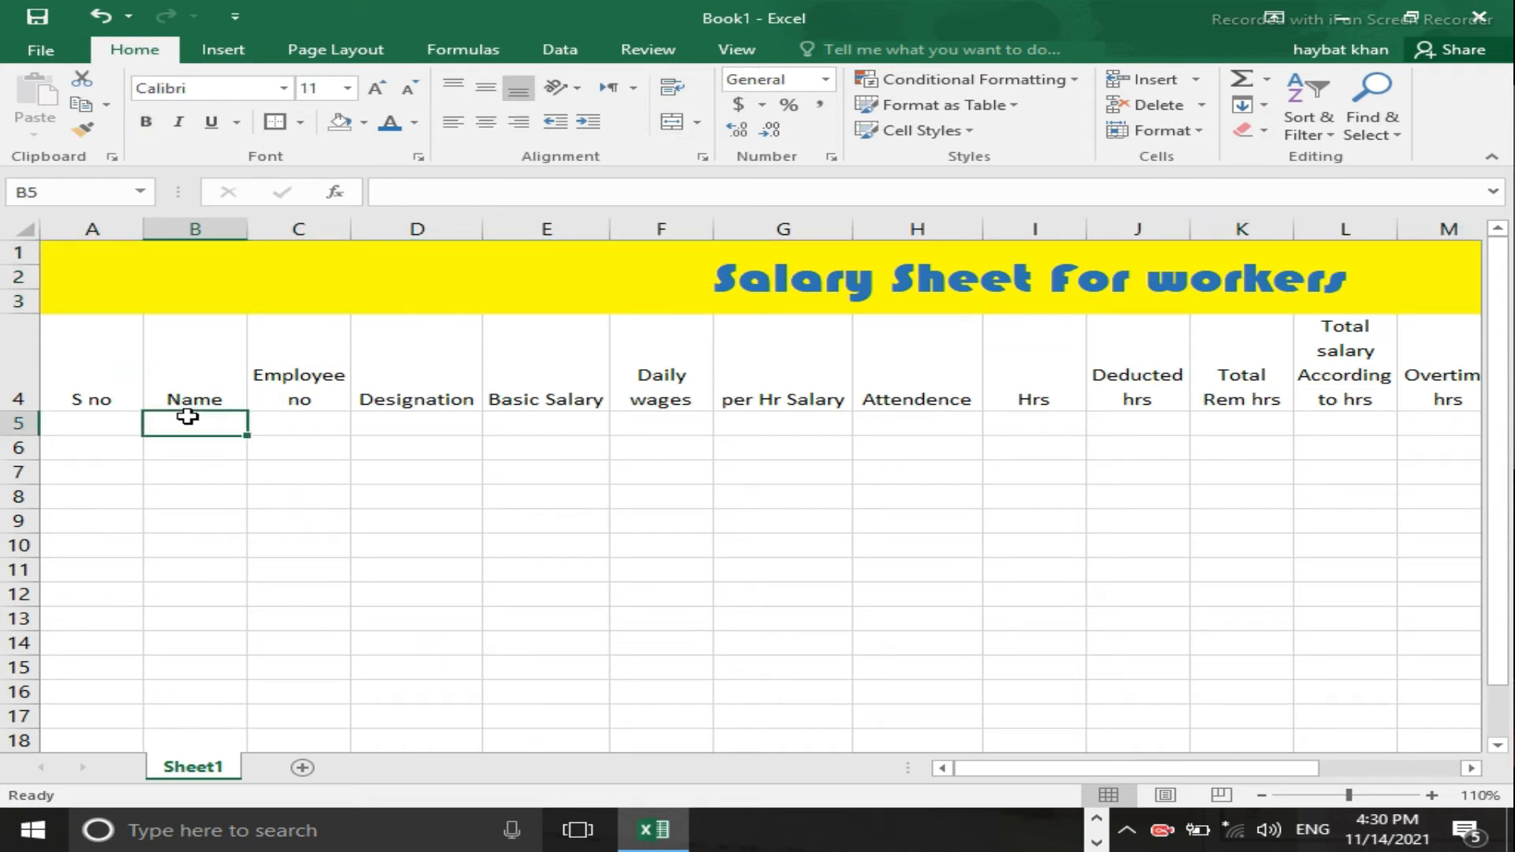
type("ali")
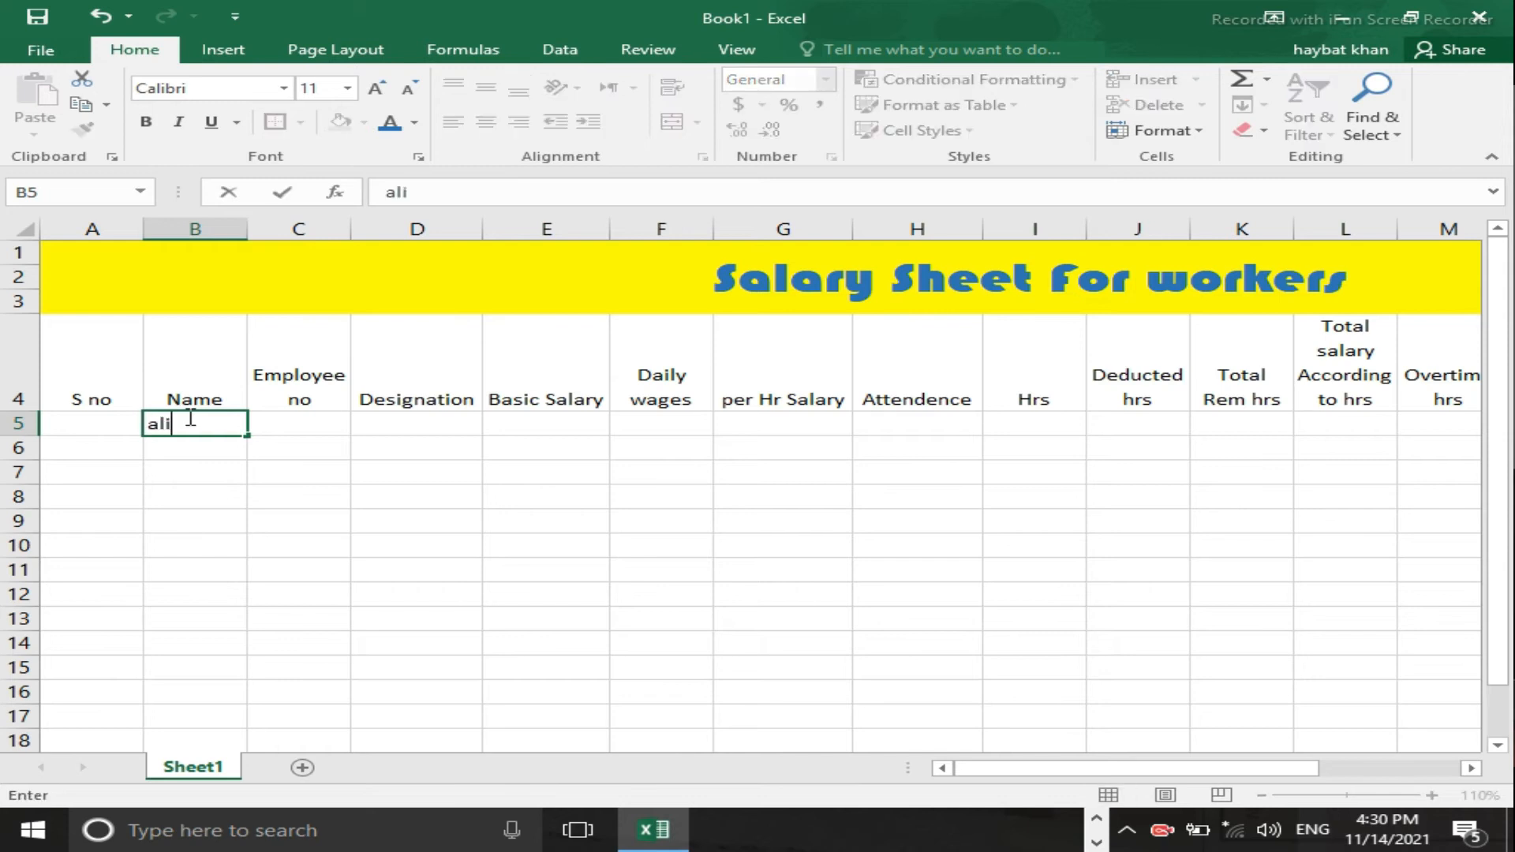
key("BackSpace")
key("BackSpace")
key("BackSpace")
type("Ali")
key("Tab")
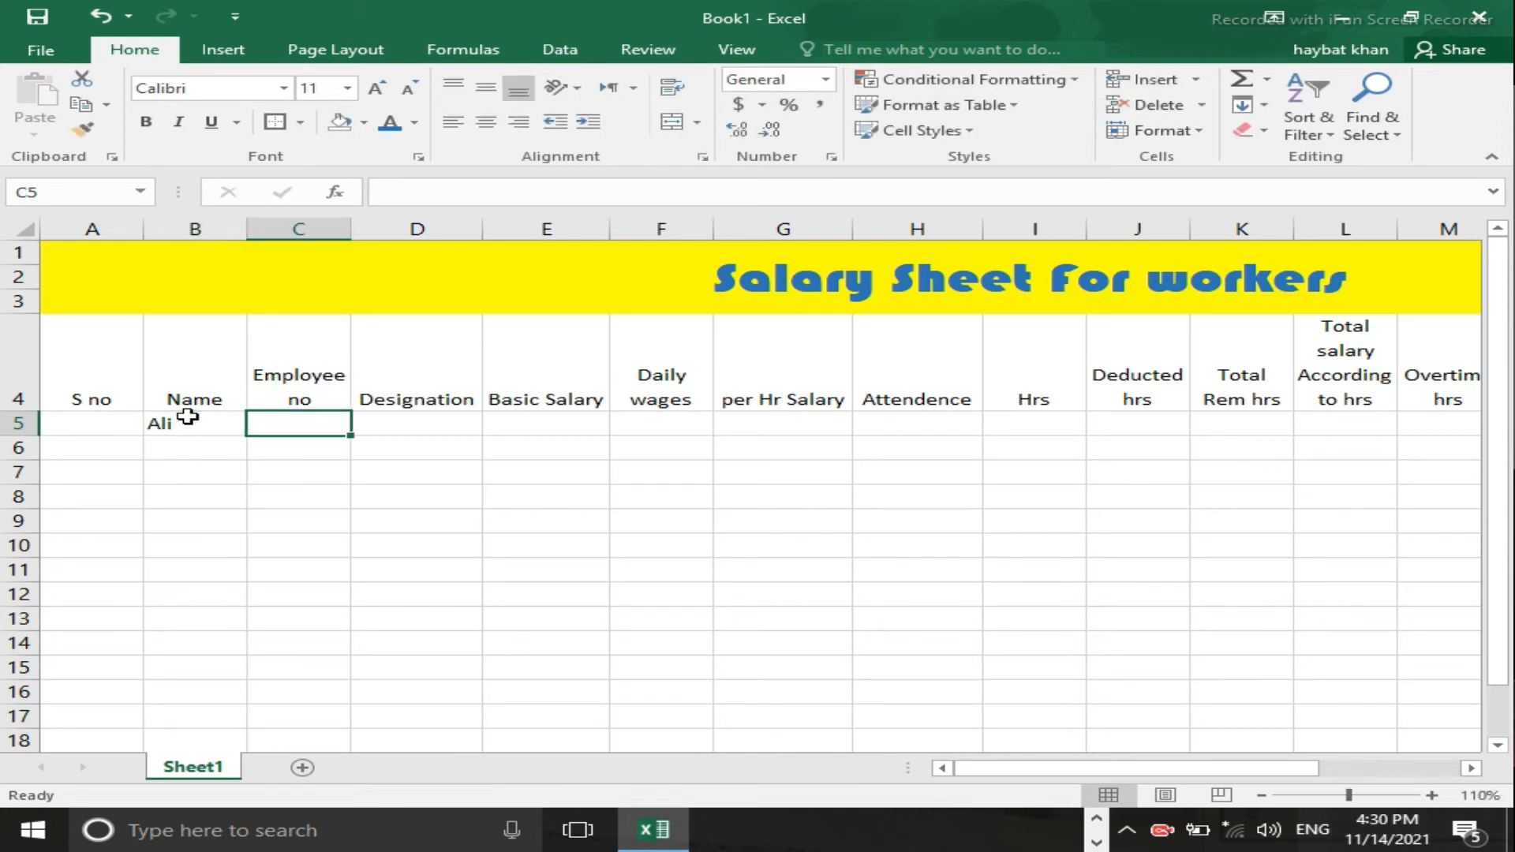
Step: Enter the first worker's employee number in cell C5
type("22334")
type("59")
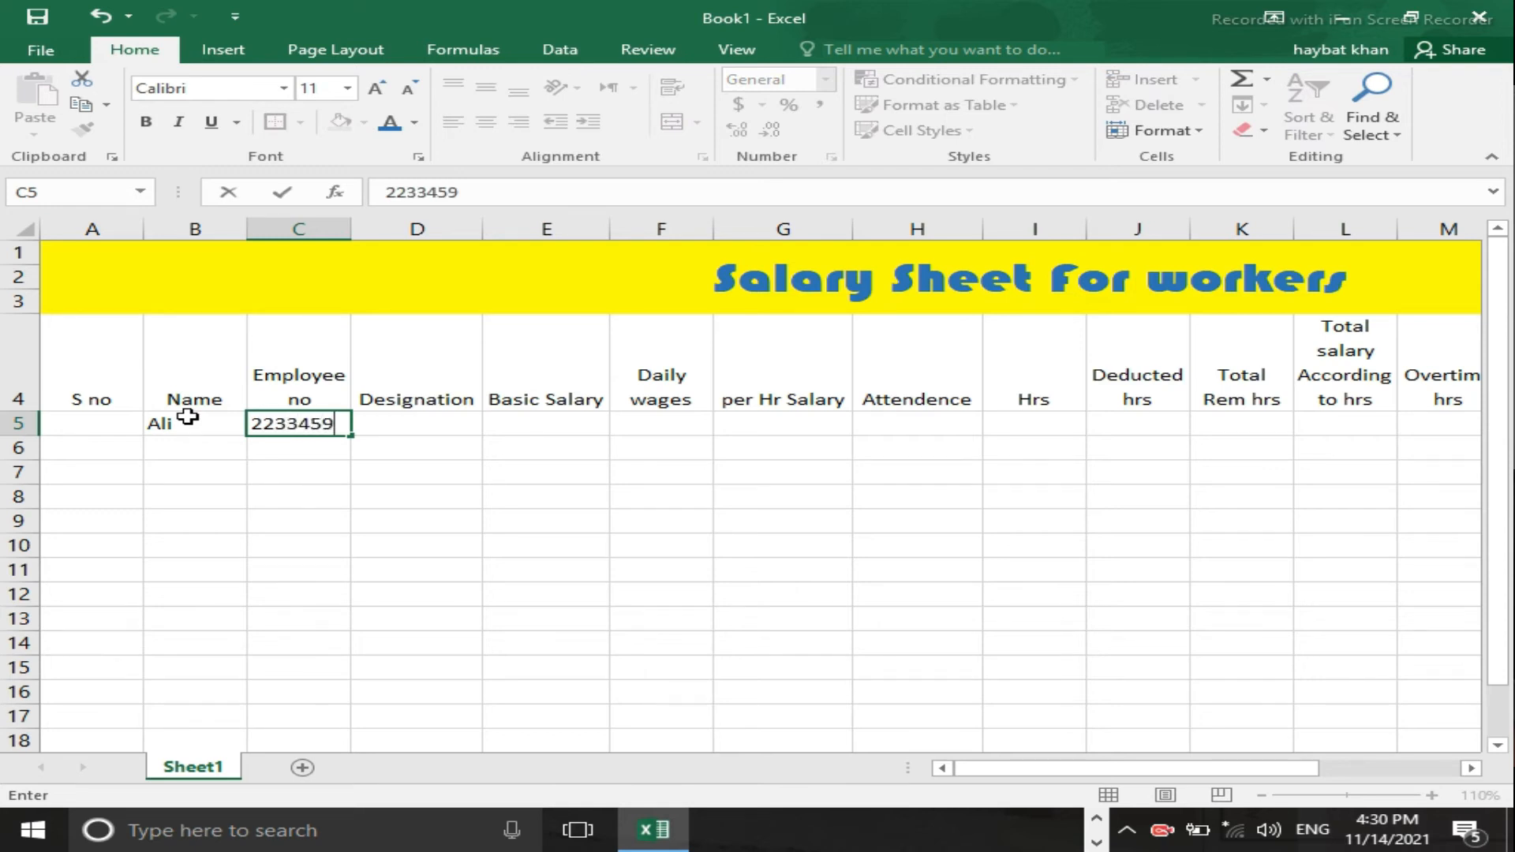
key("Tab")
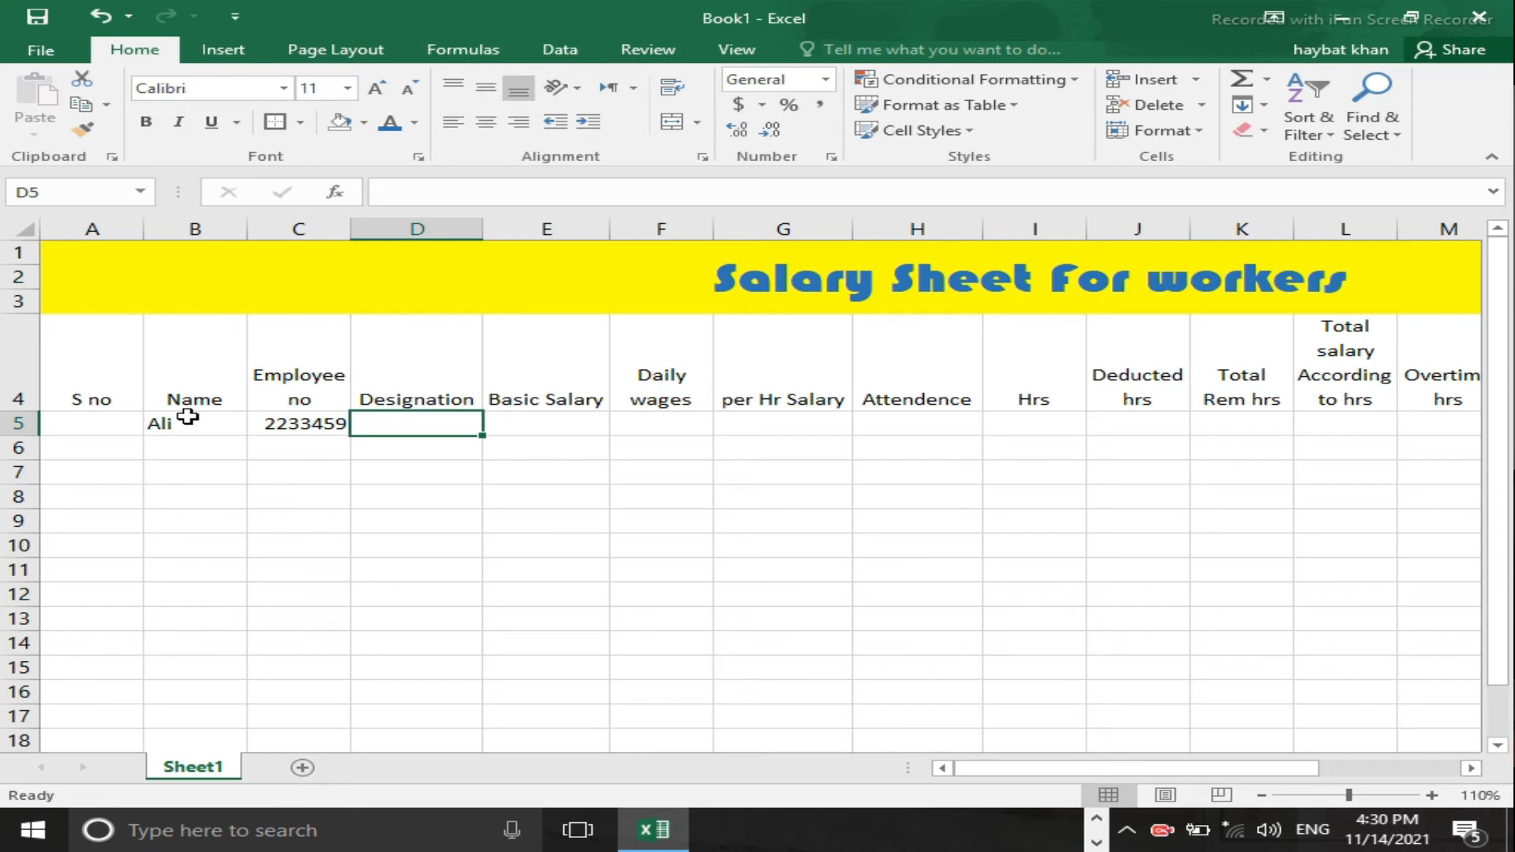
Step: Enter the designation Admin manager in cell D5
type("Ad")
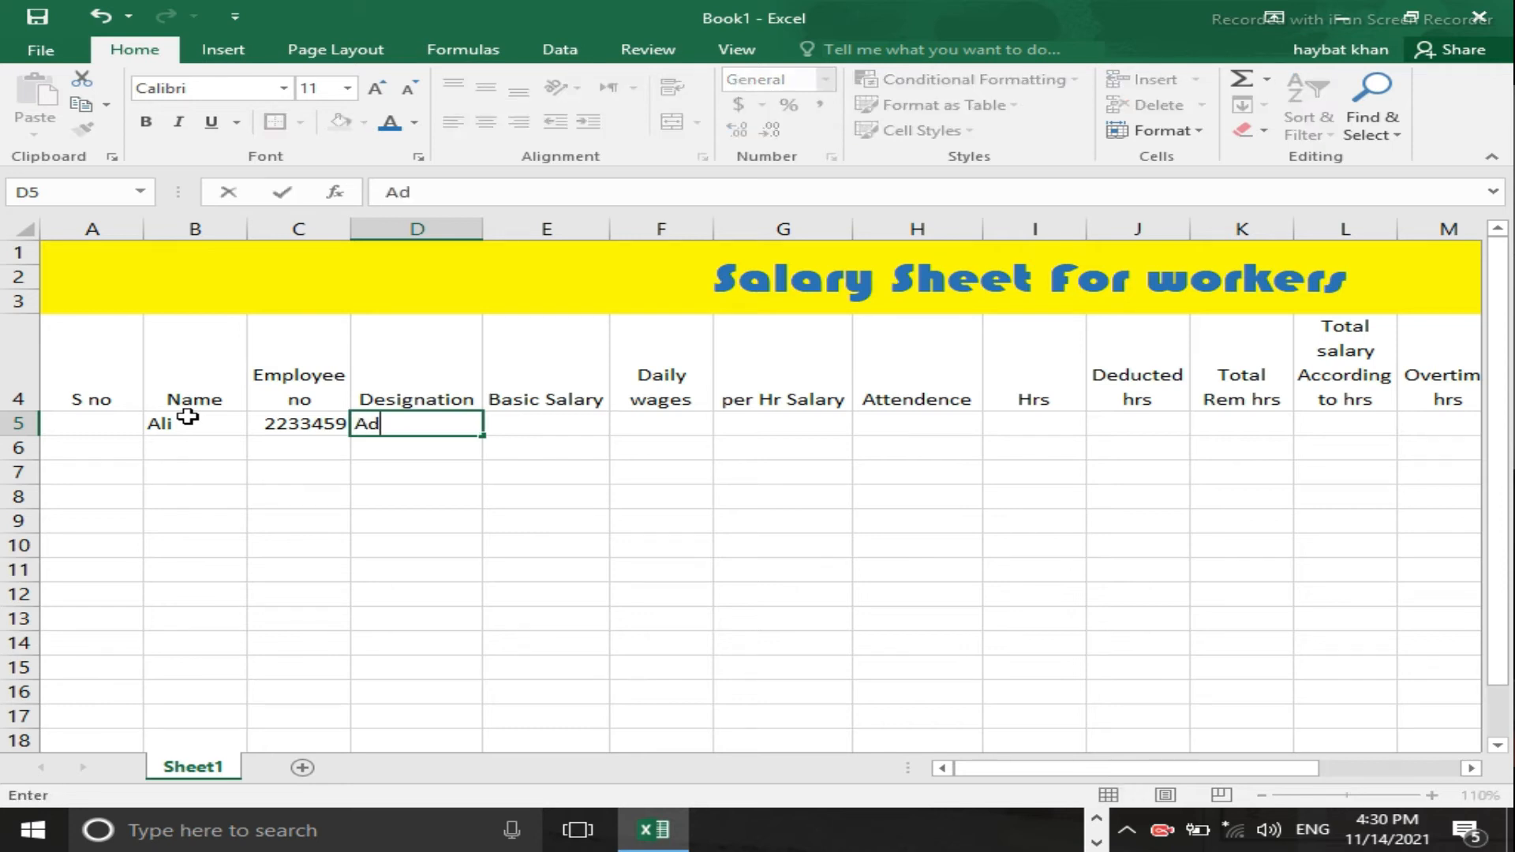
type("min manager")
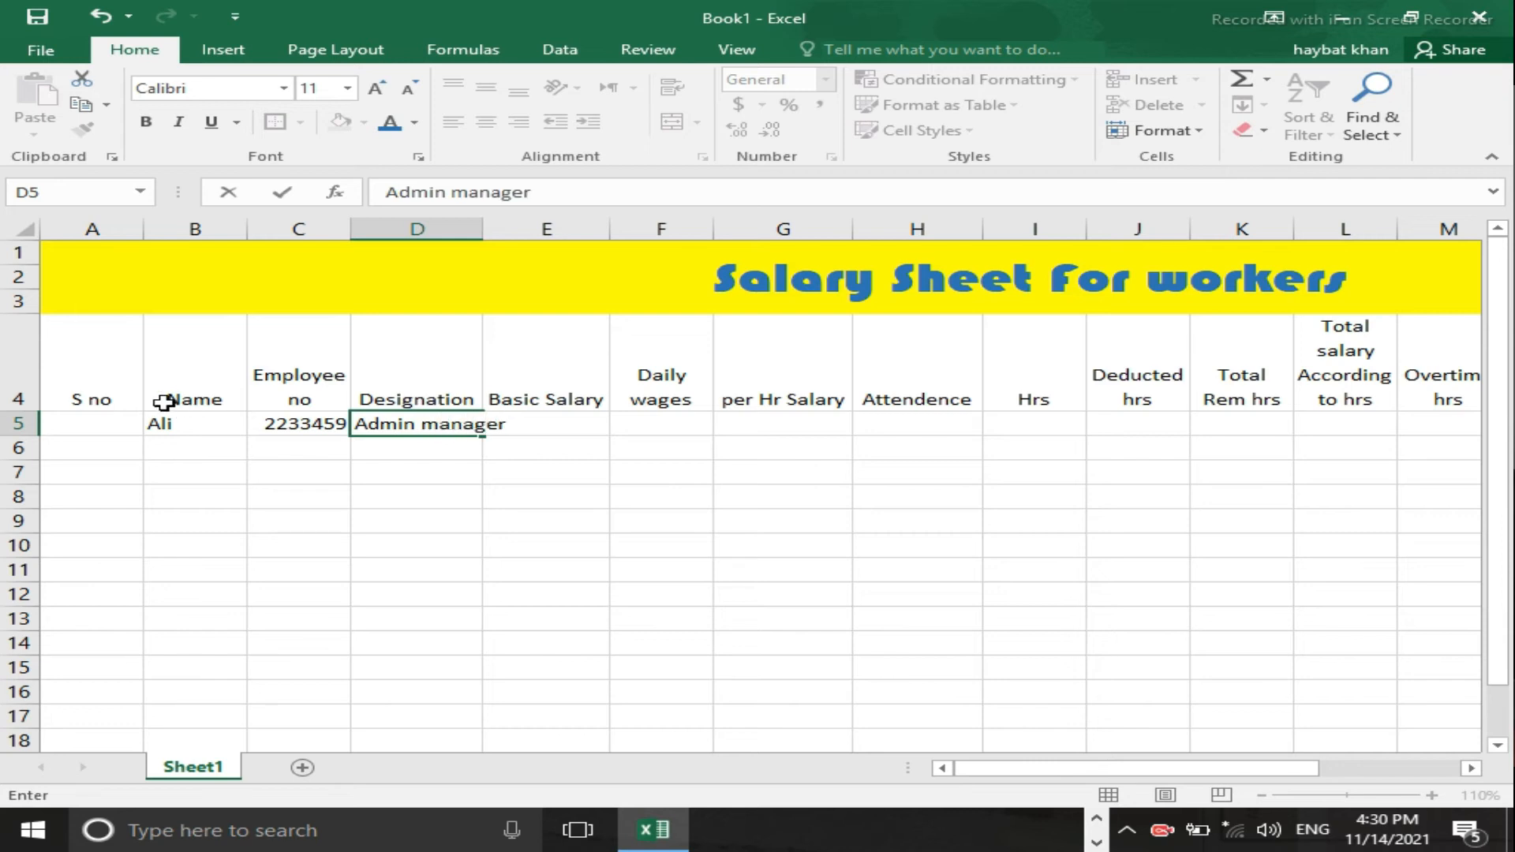
key("Tab")
Step: Capitalize the second word of the designation in cell D5 so it reads Admin Manager
key("Left")
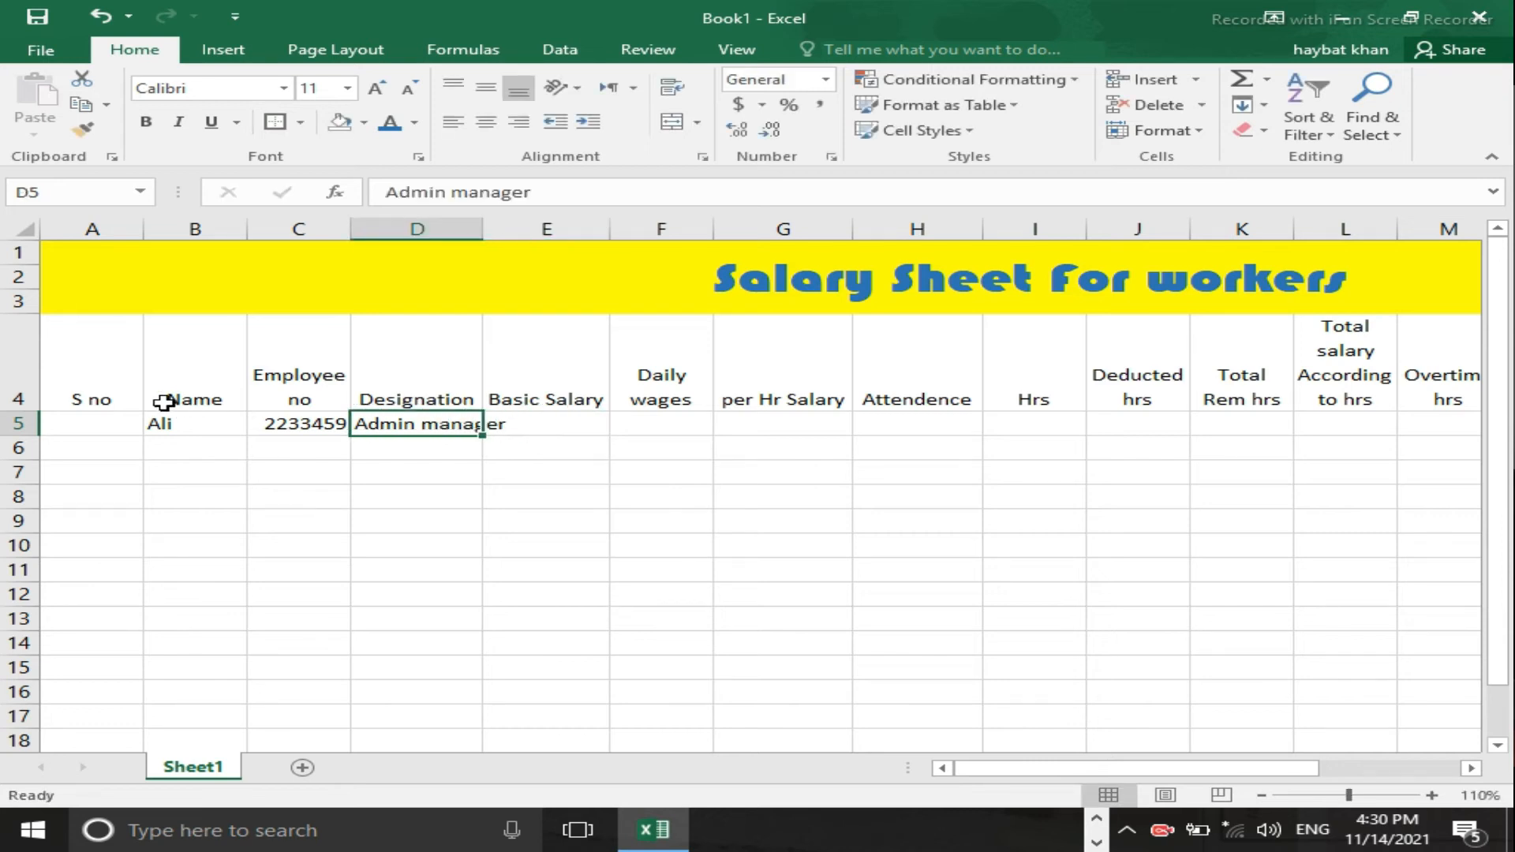
key("F2")
key("Left")
key("Left")
key("Left")
key("Left")
key("Left")
key("Left")
key("BackSpace")
type("M")
key("Right")
key("Right")
key("Right")
key("Right")
key("Return")
Step: Enter a basic salary of 45000 in cell E5
key("Right")
key("Up")
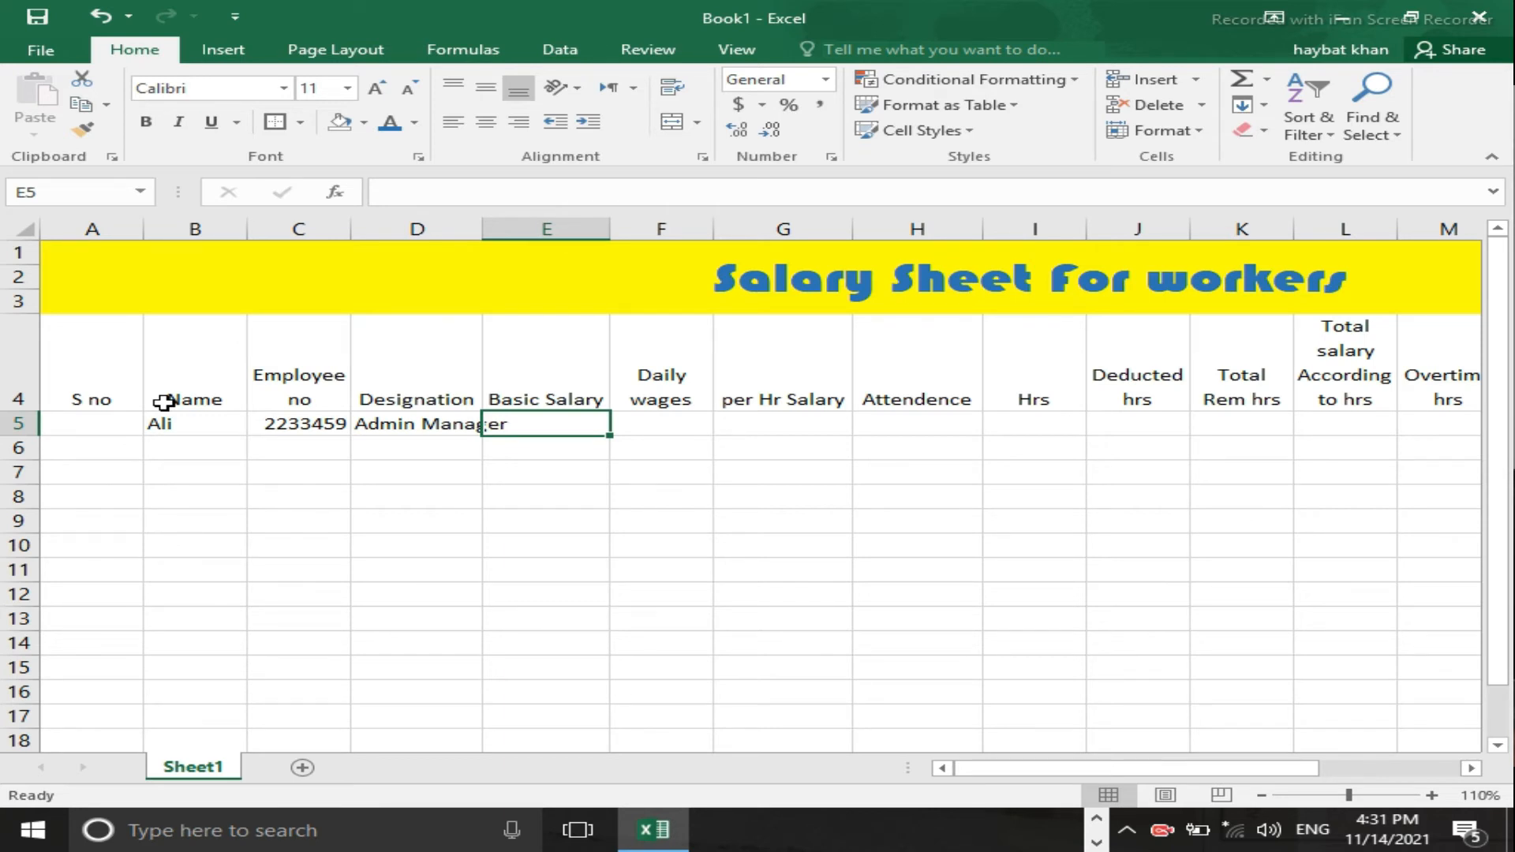
type("45")
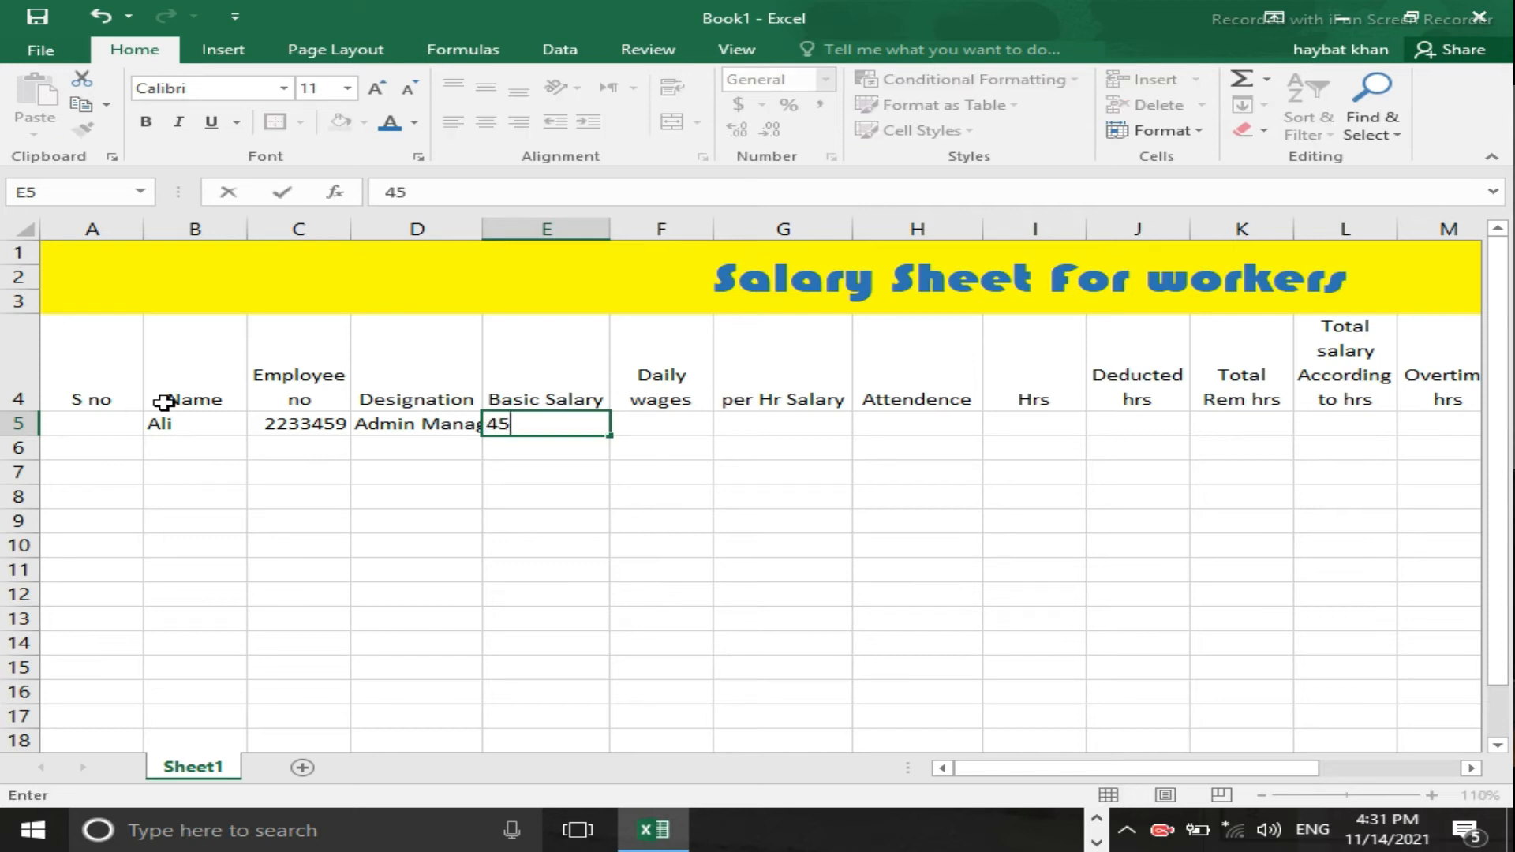
type("000")
key("Tab")
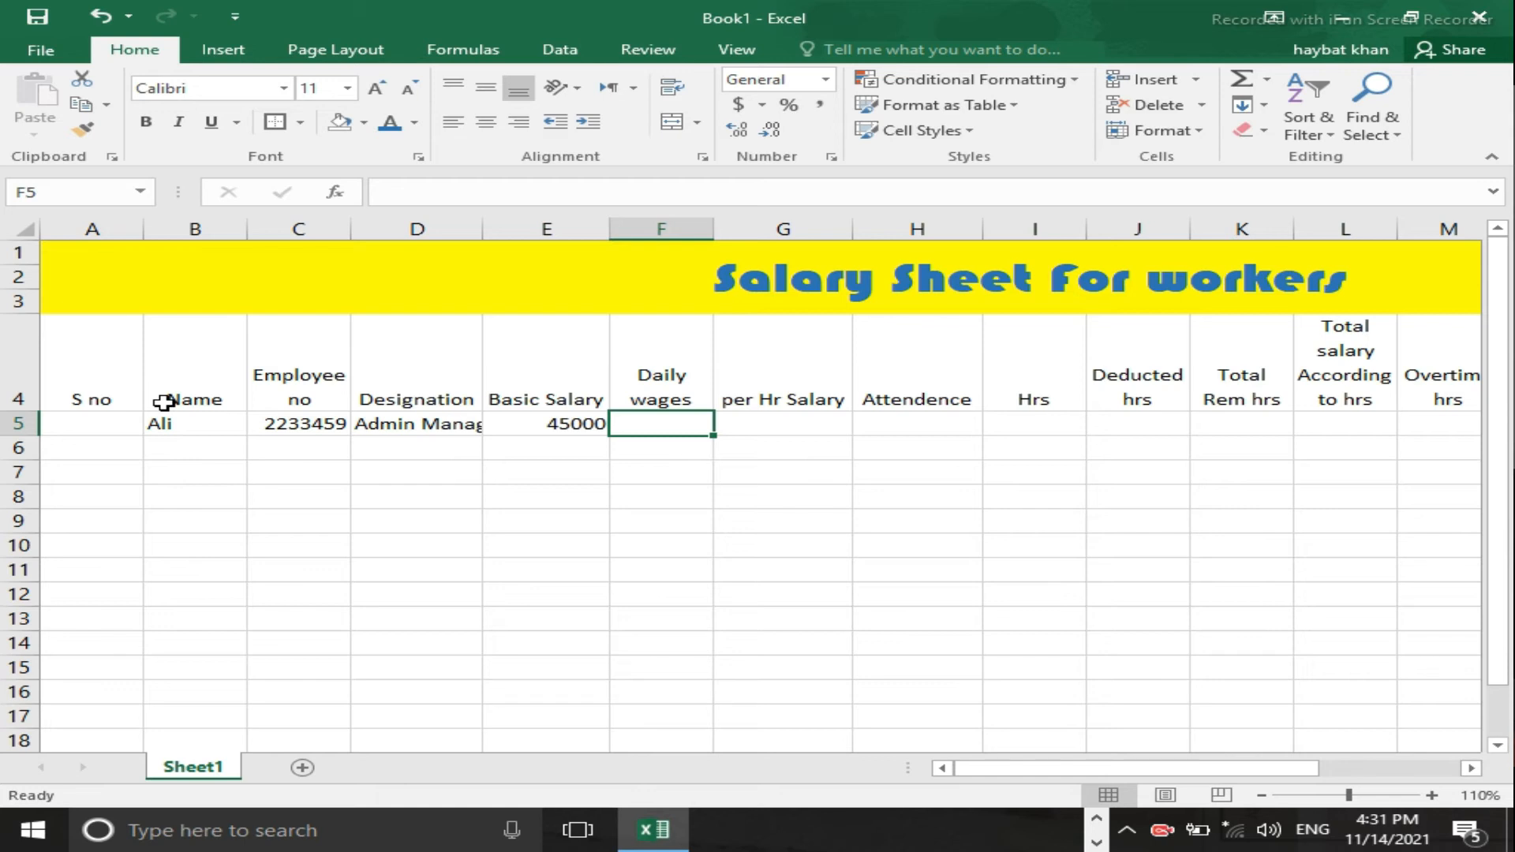
Step: Calculate the daily wages in cell F5 by dividing the basic salary by 30 with the formula =E5/30
type("=")
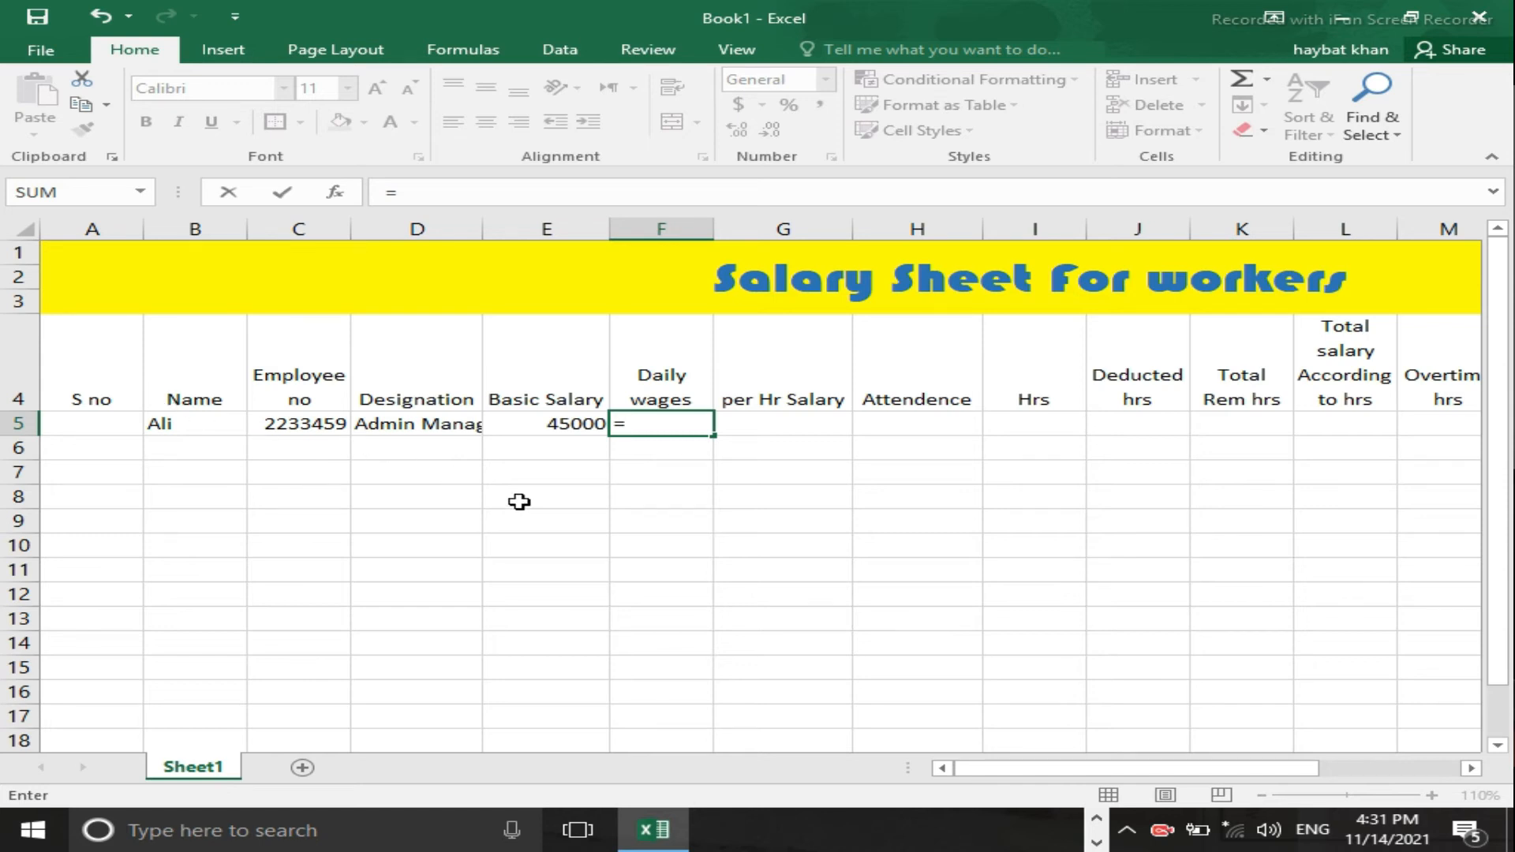
key("Escape")
left_click(1430, 795)
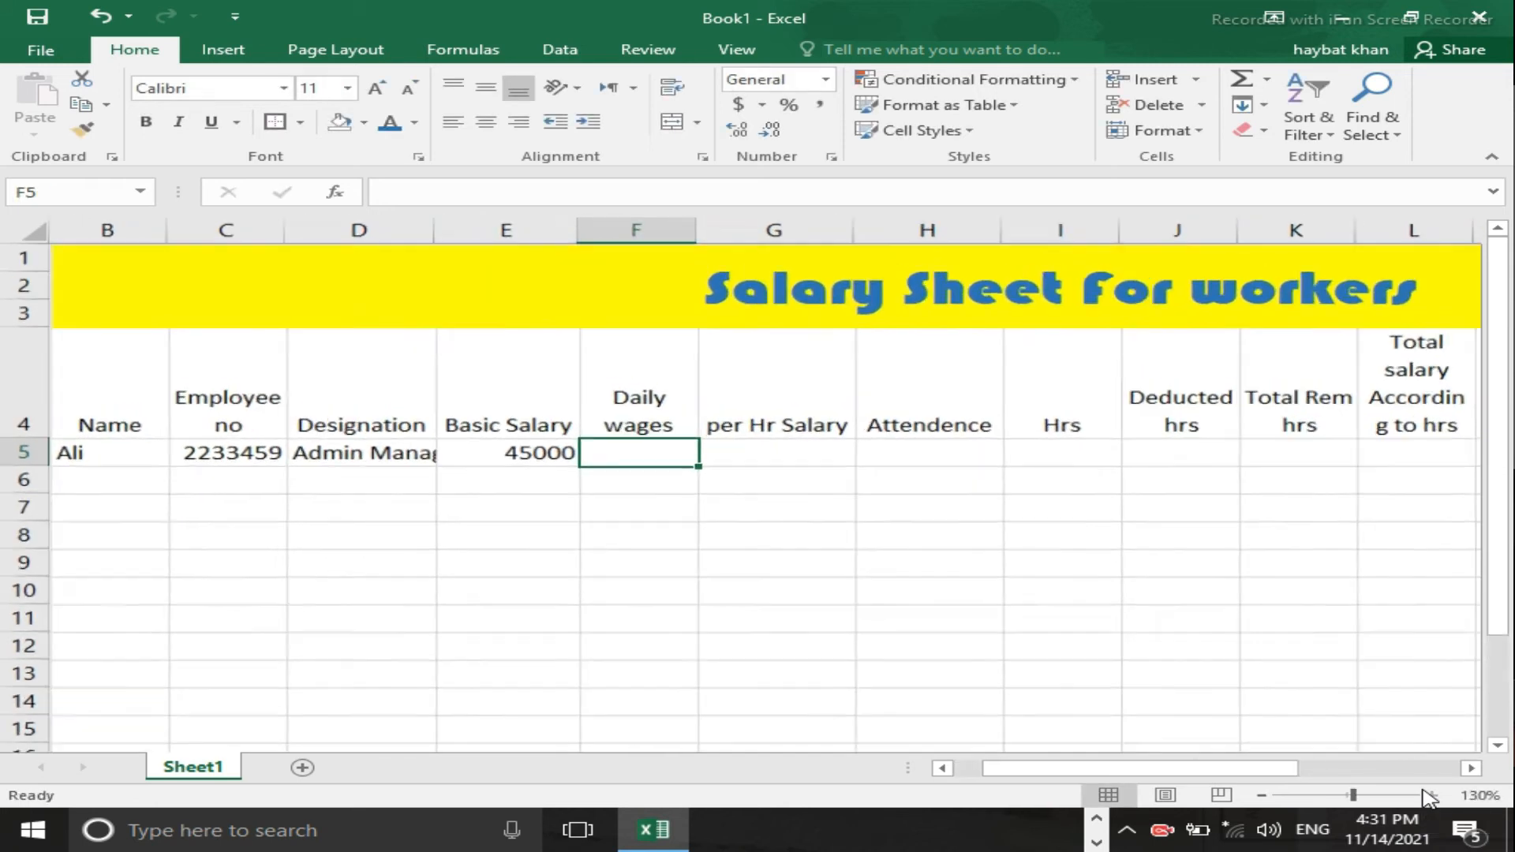
left_click(1429, 795)
left_click(1429, 796)
left_click(1430, 796)
left_click(1429, 795)
left_click(1430, 796)
left_click_drag(1227, 769, 1180, 774)
type("=")
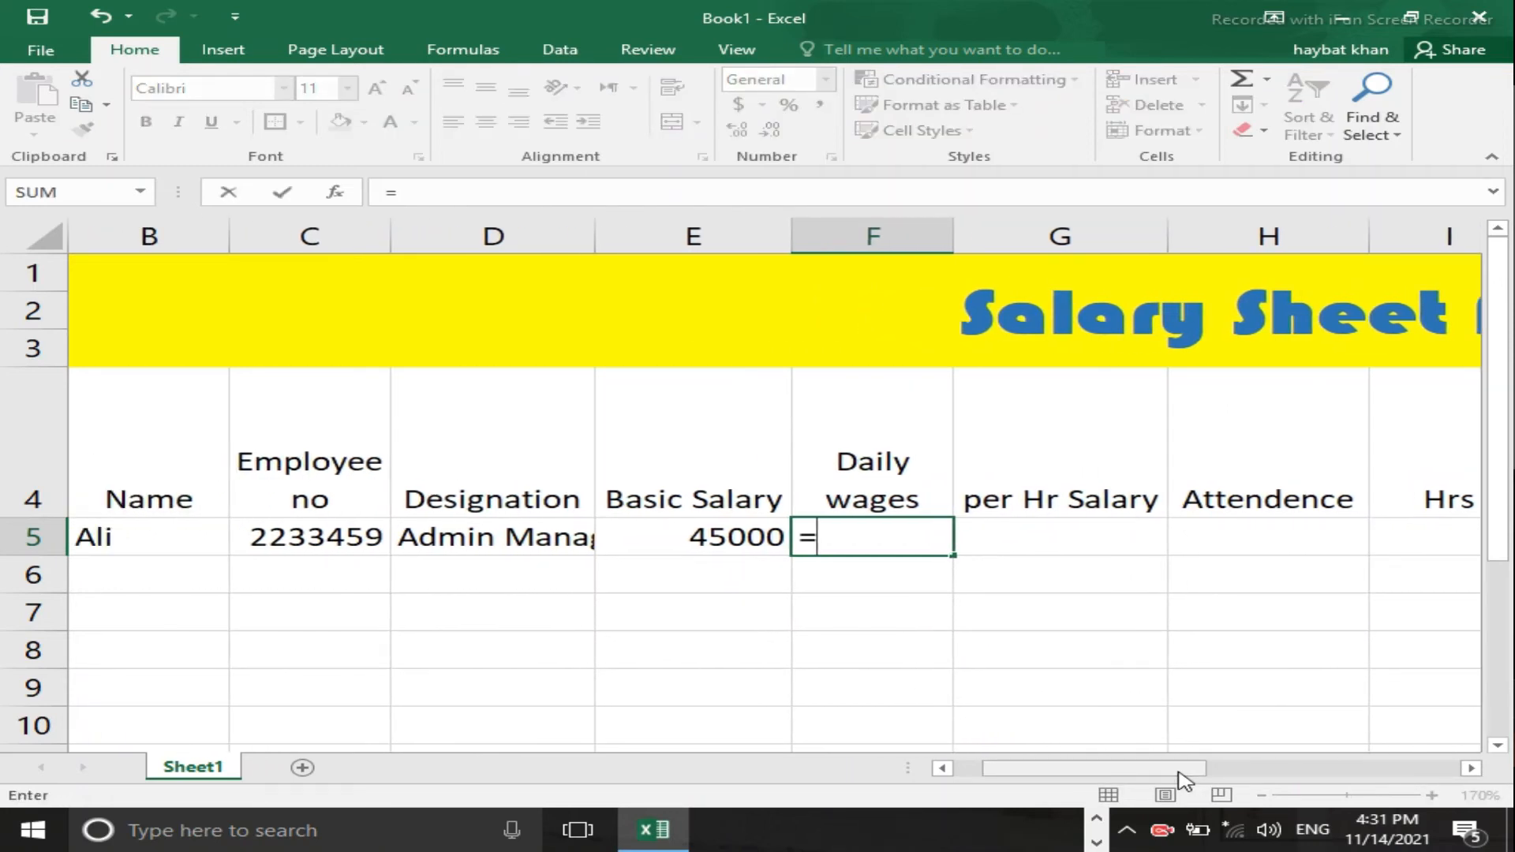
key("Left")
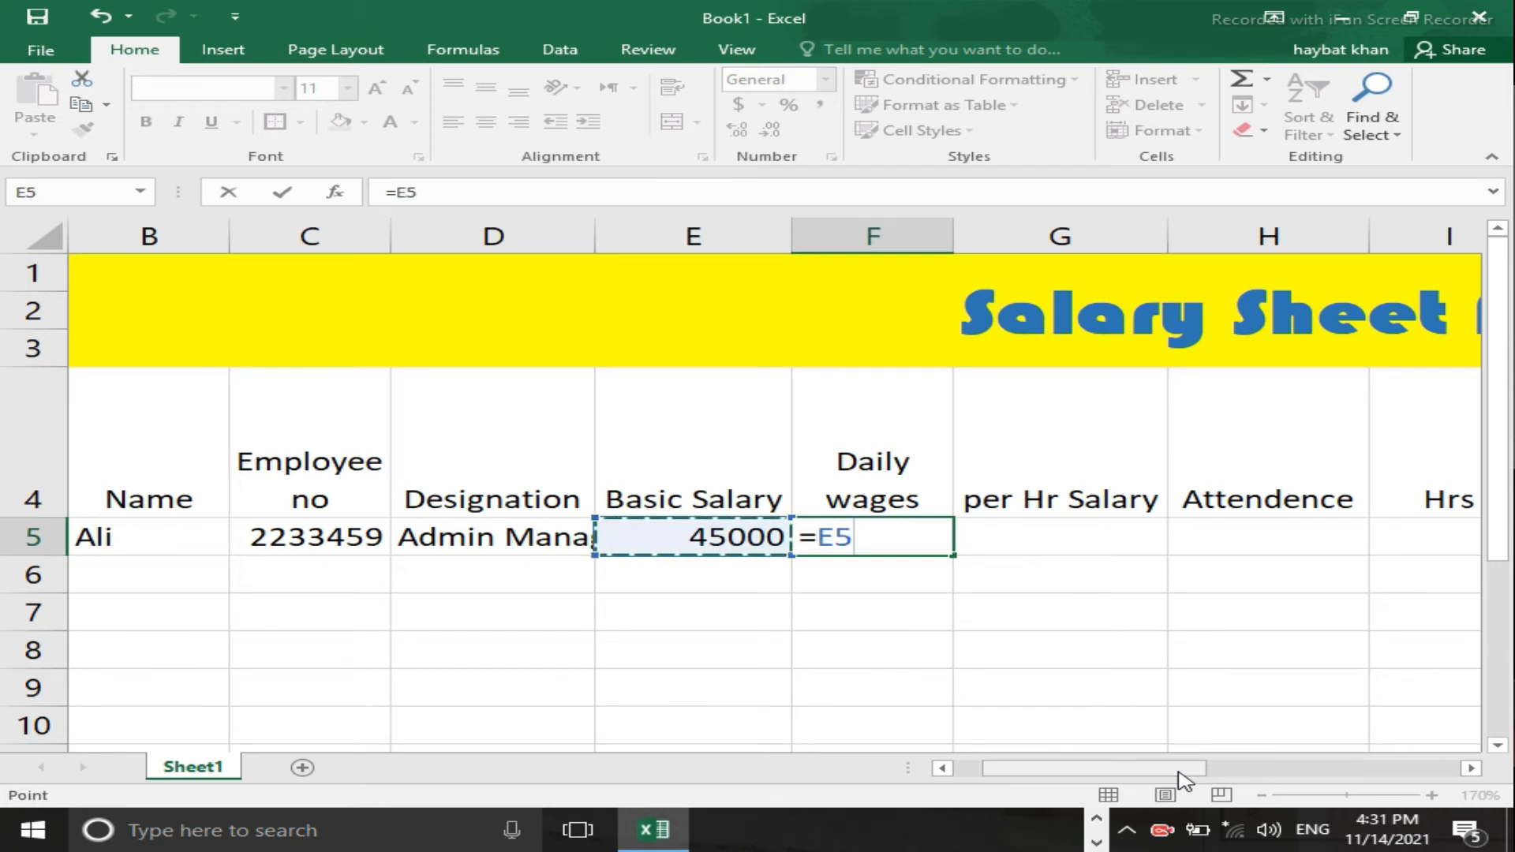
type("/")
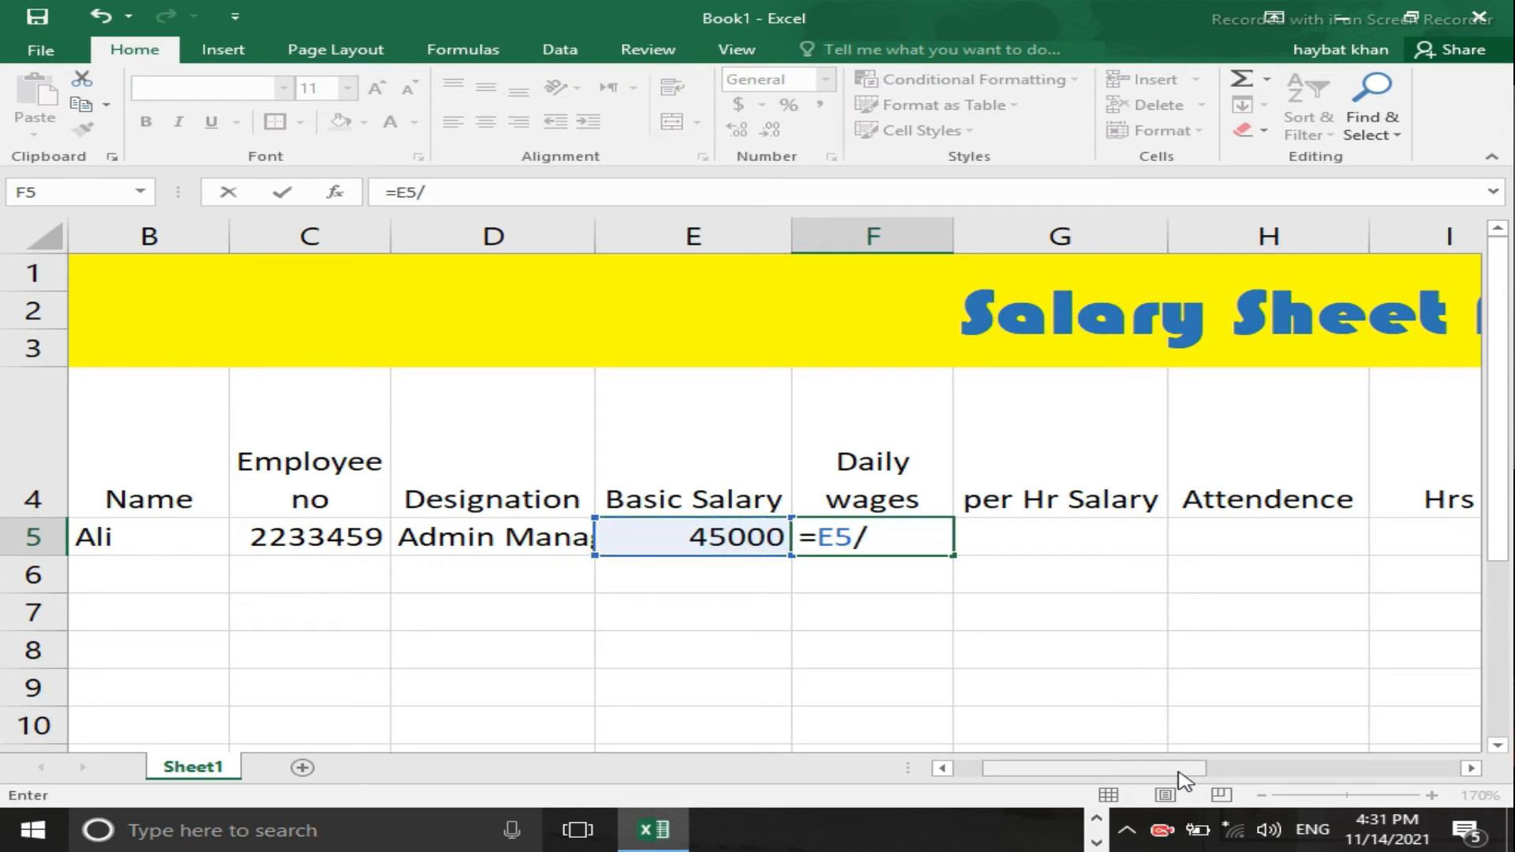
type("30")
key("Return")
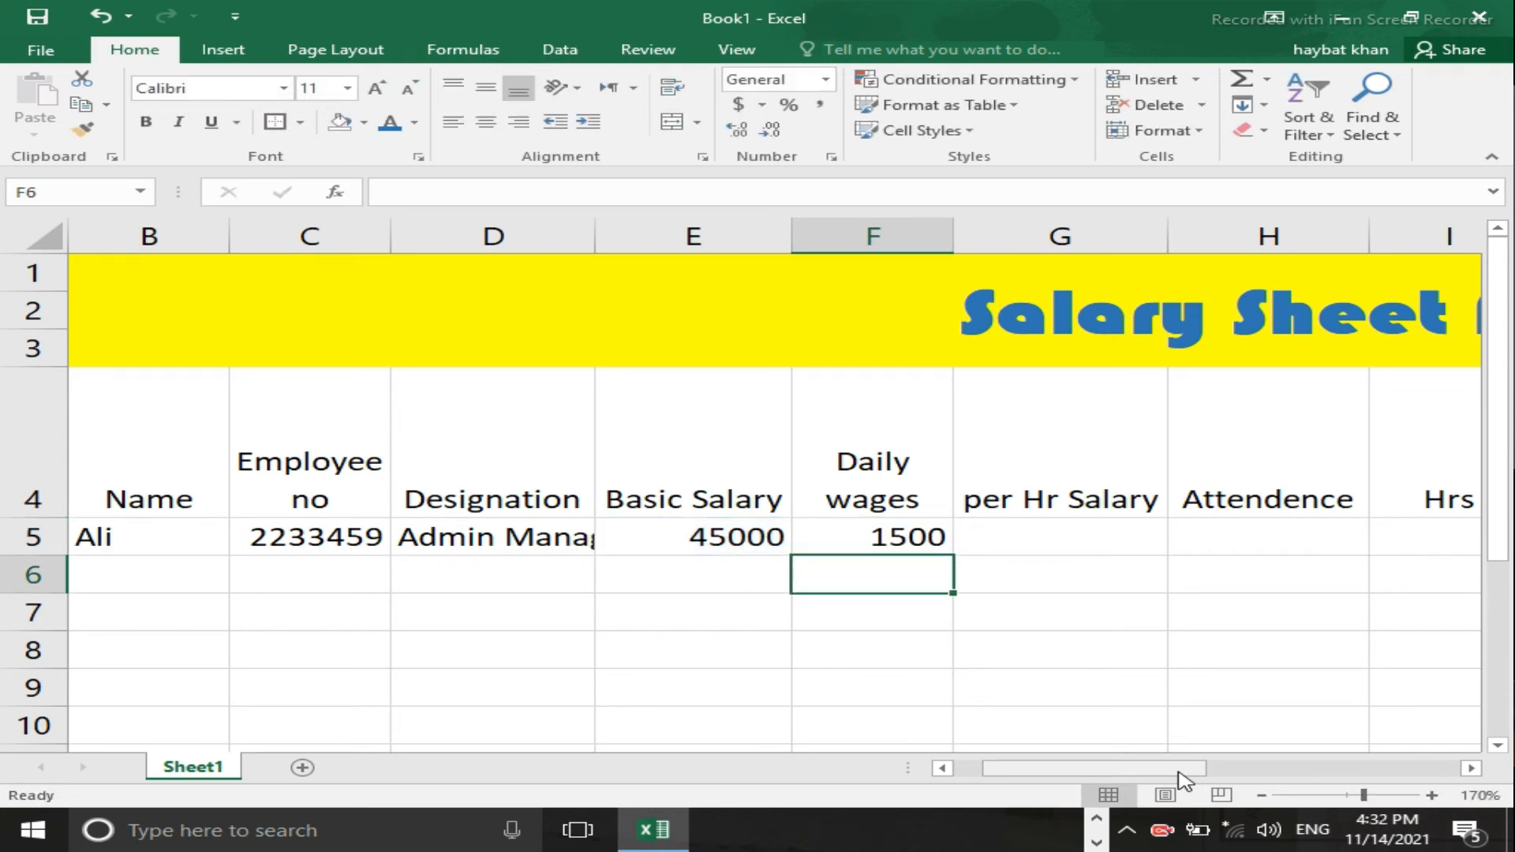
Step: Capitalize the first letter of the heading in cell G4 so it reads Per Hr Salary
key("Up")
key("Right")
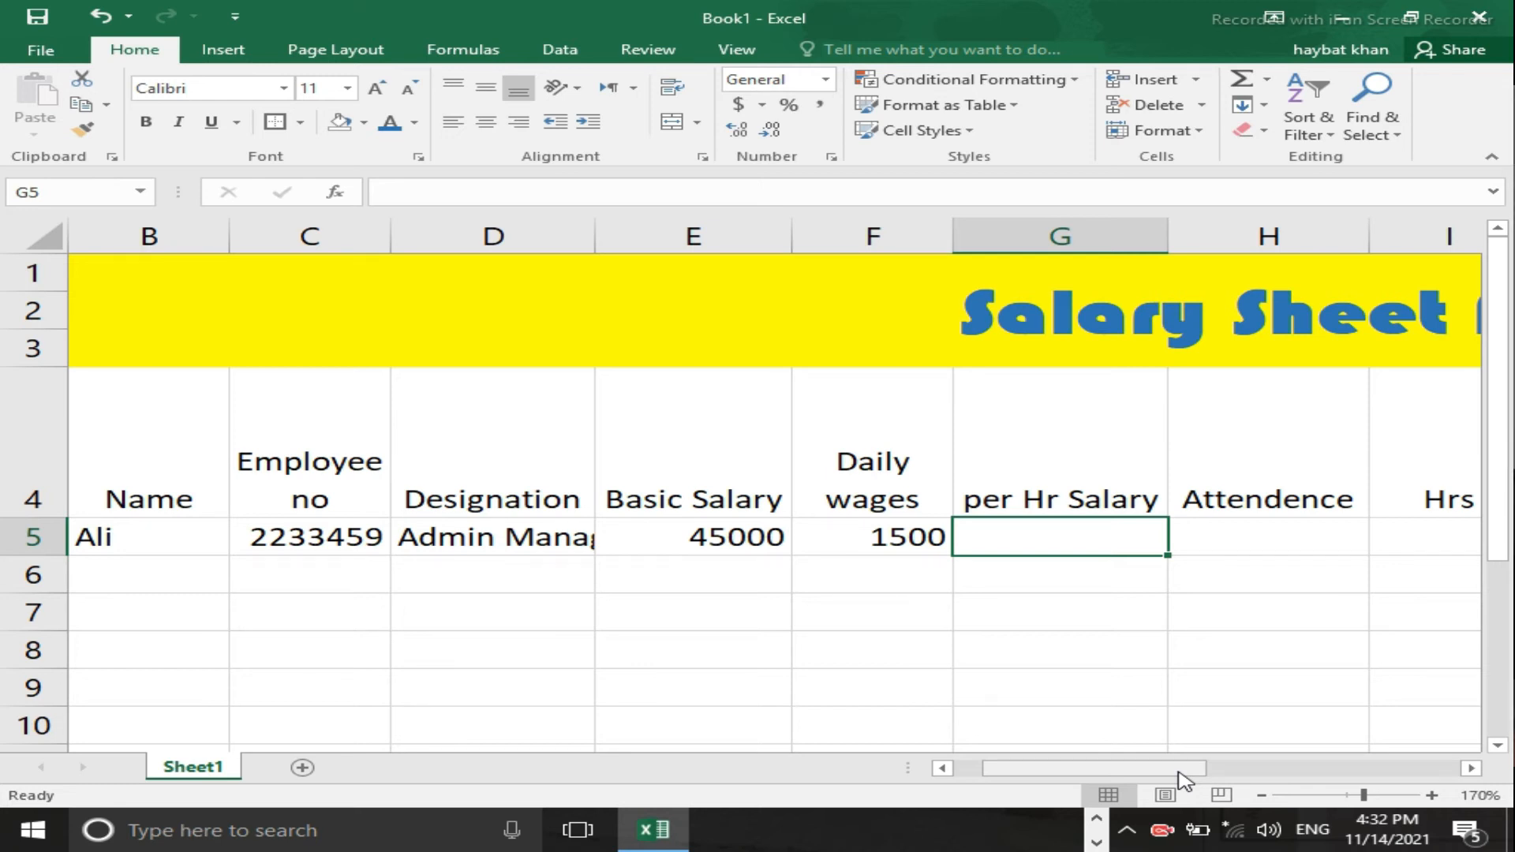
key("Up")
key("F2")
key("Left")
key("Left")
key("Left")
key("Left")
key("Left")
key("Left")
key("Left")
key("Left")
key("Left")
key("Left")
key("Left")
key("Left")
key("BackSpace")
type("P")
key("Return")
Step: Calculate the hourly salary in cell G5 by dividing the daily wages by 8 with the formula =F5/8
type("=")
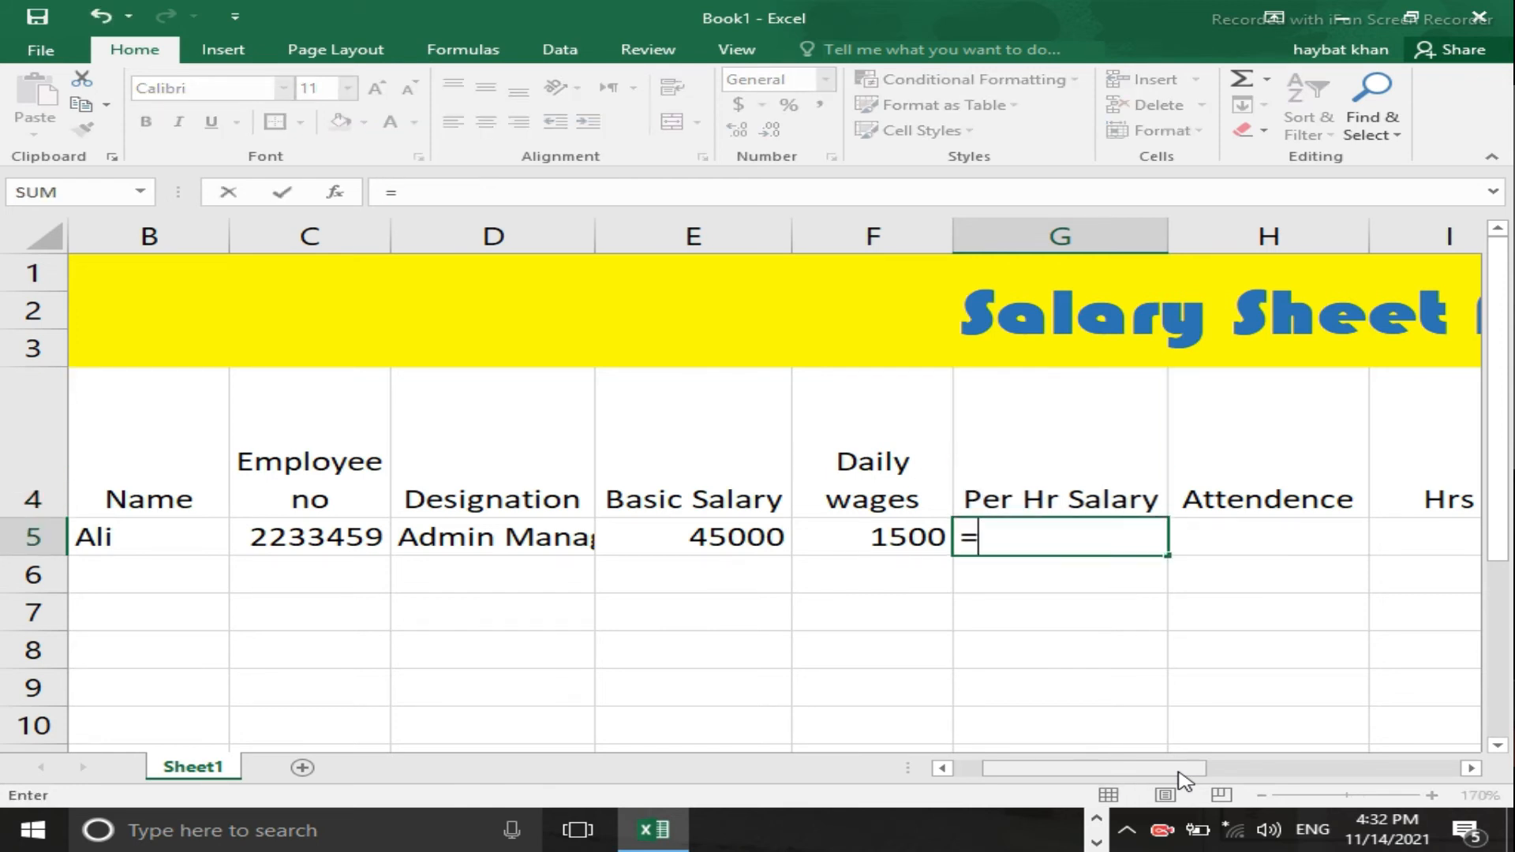
key("Left")
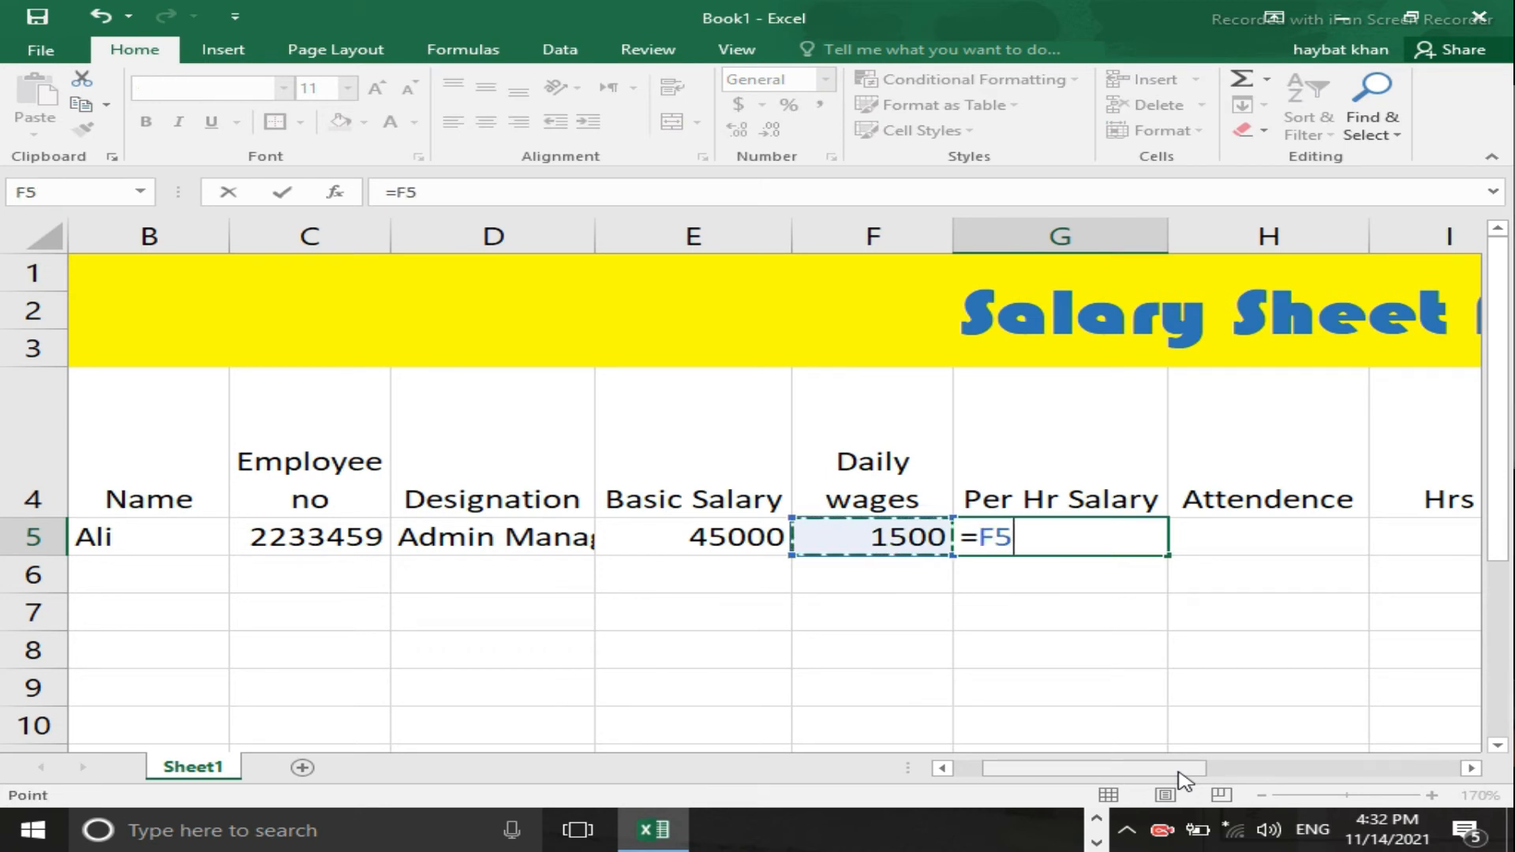
type("/")
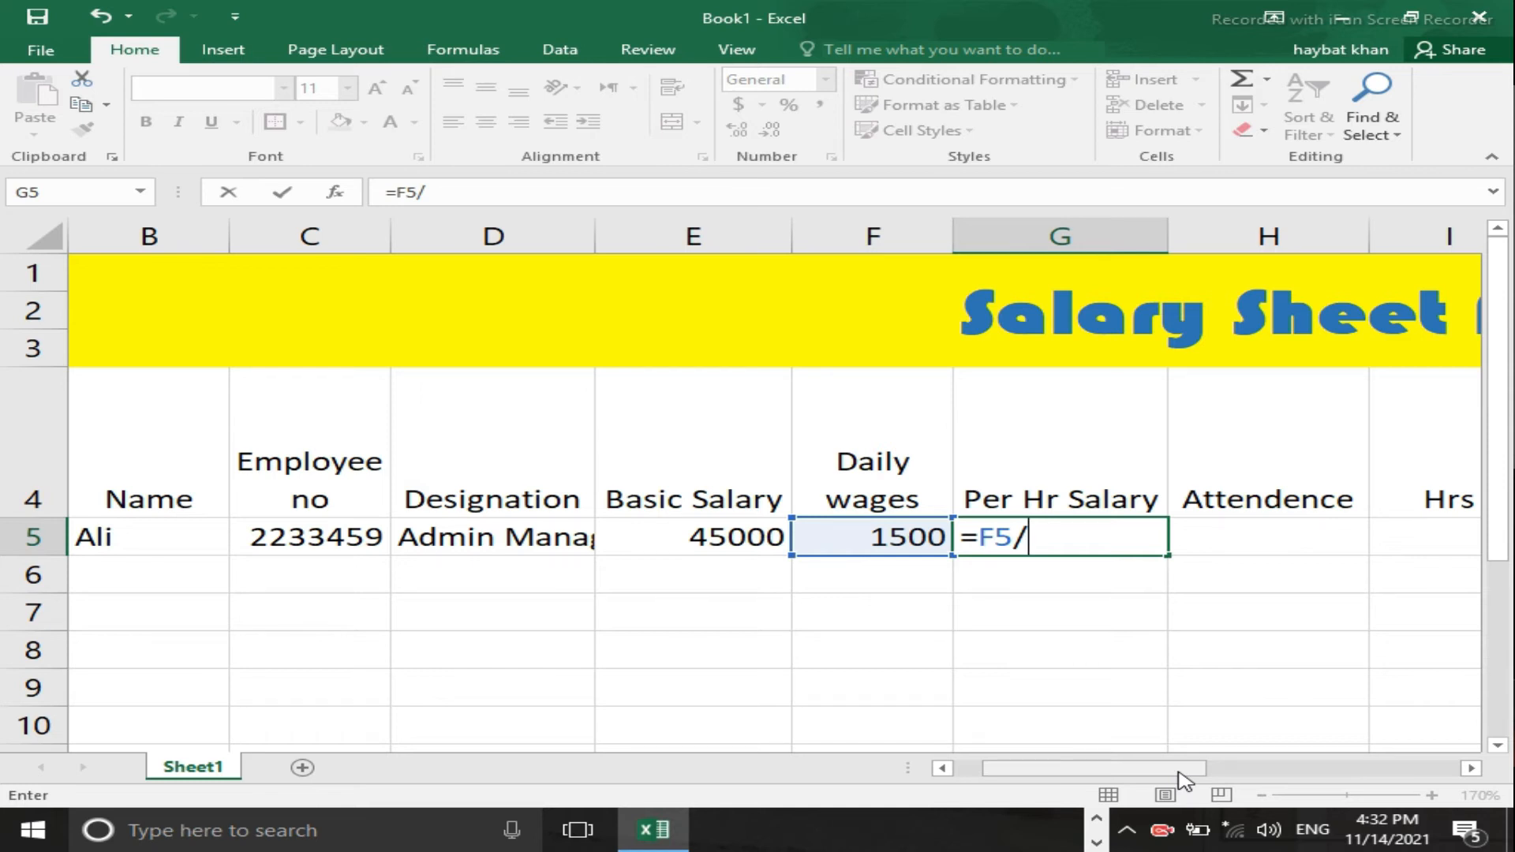
type("8")
key("Return")
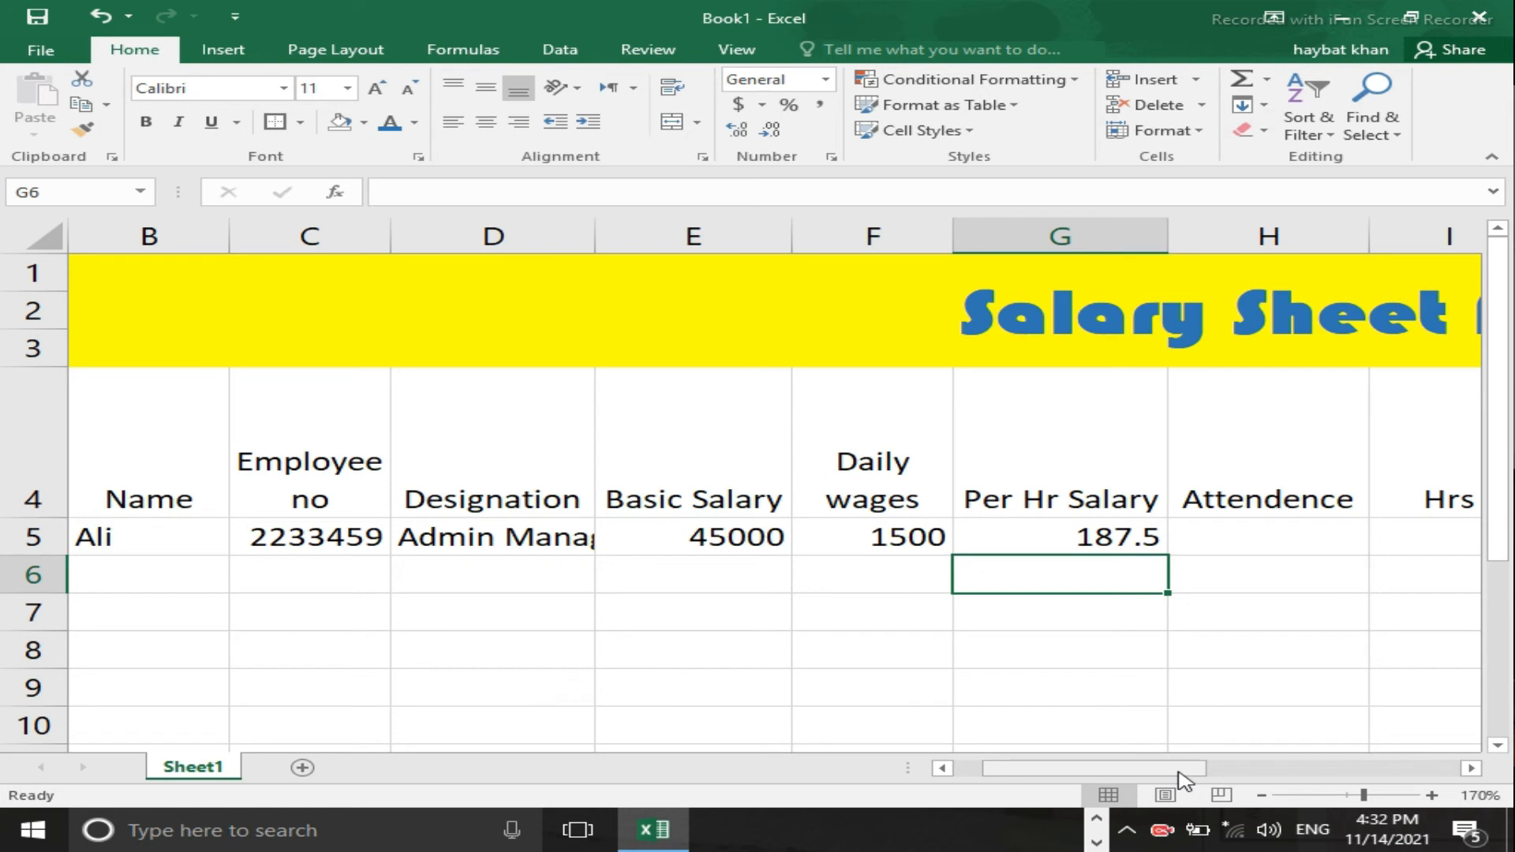
Step: Enter an attendance of 30 in cell H5
key("Up")
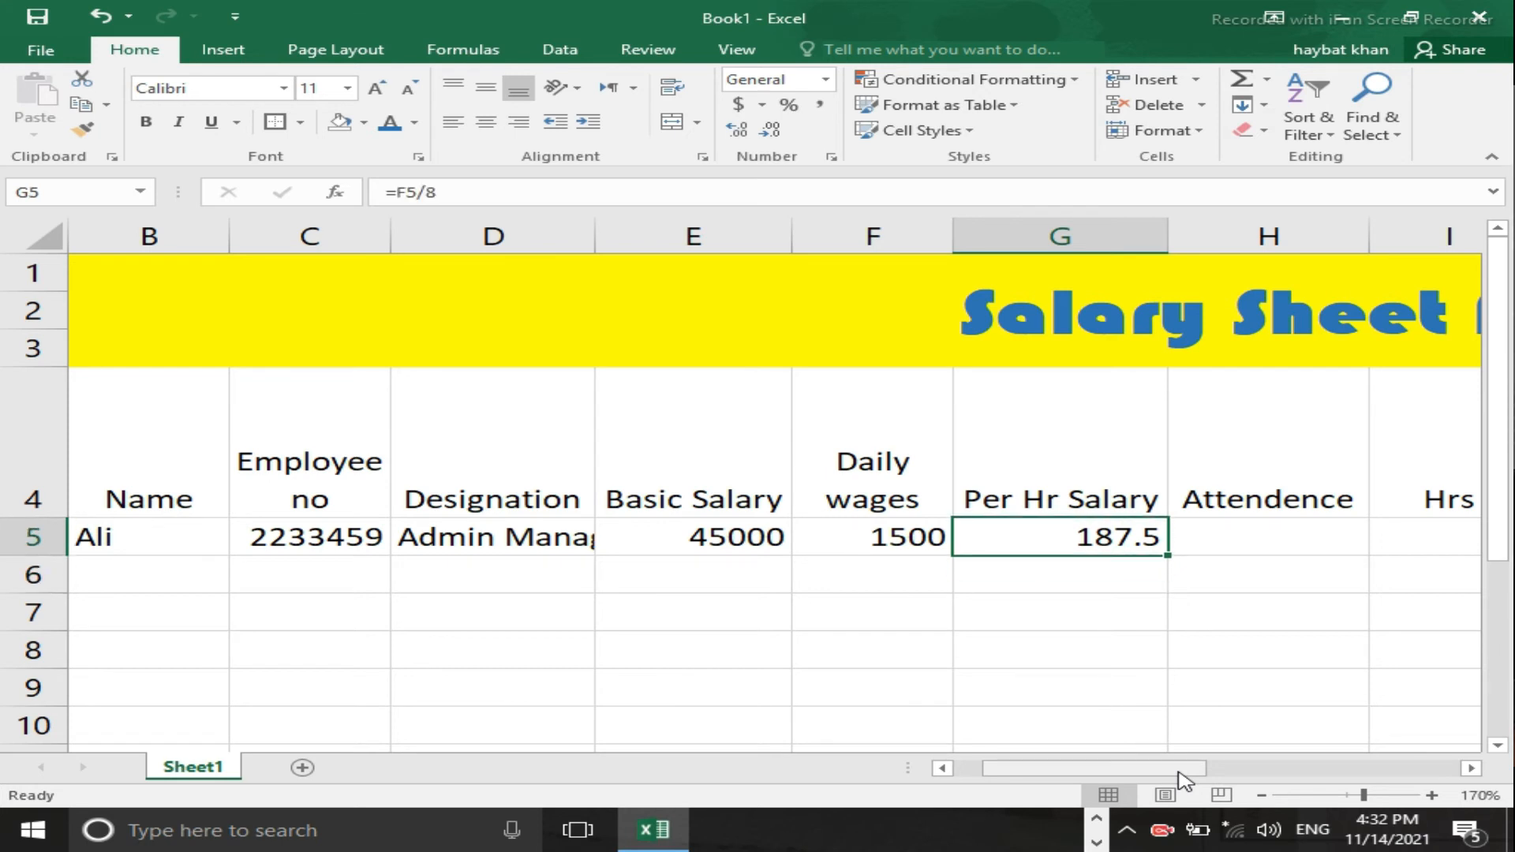
key("Right")
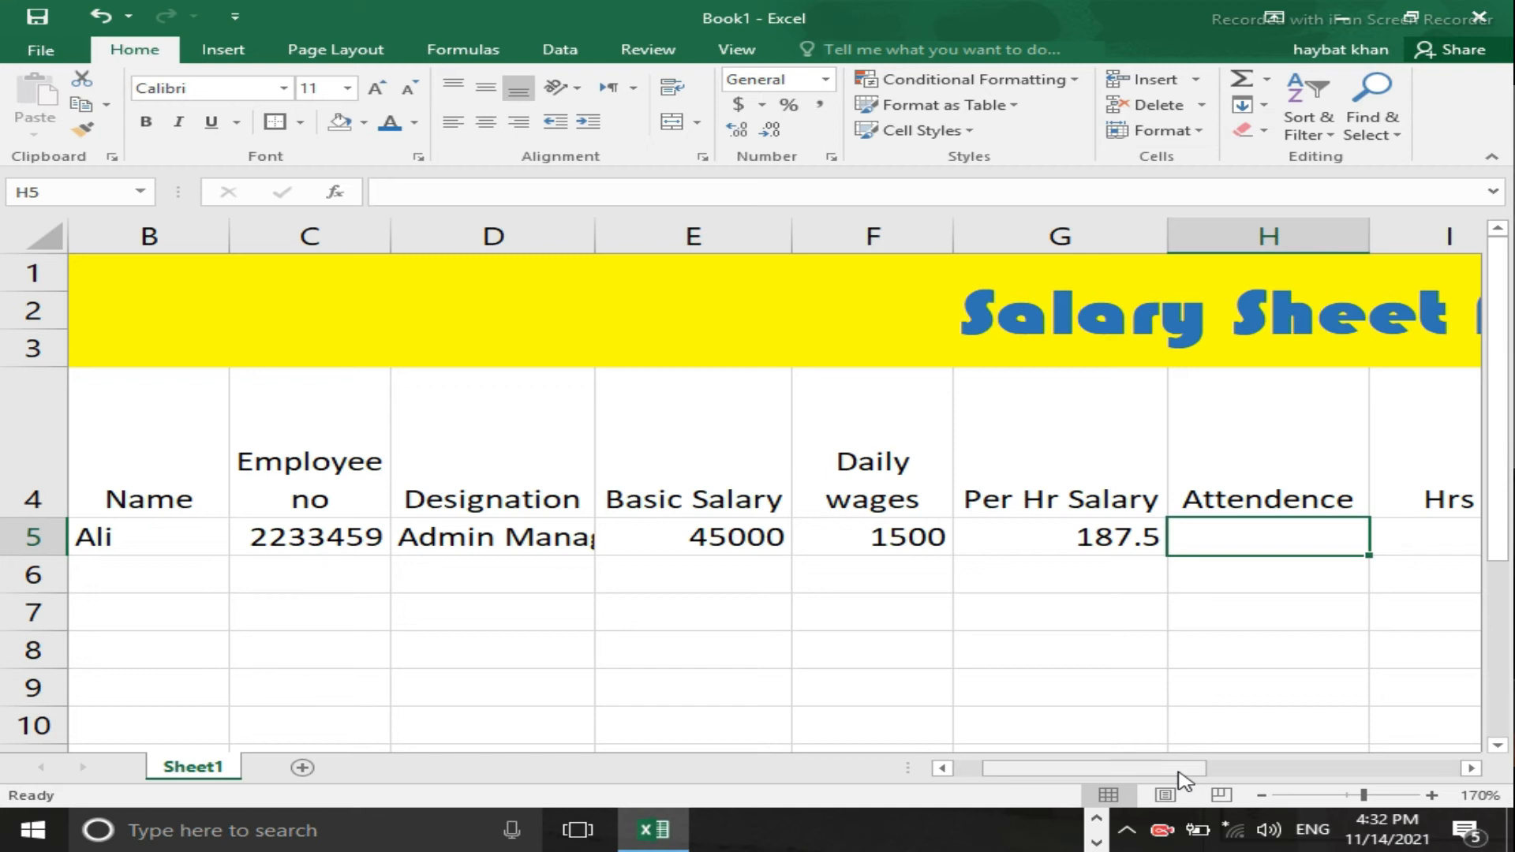
type("30")
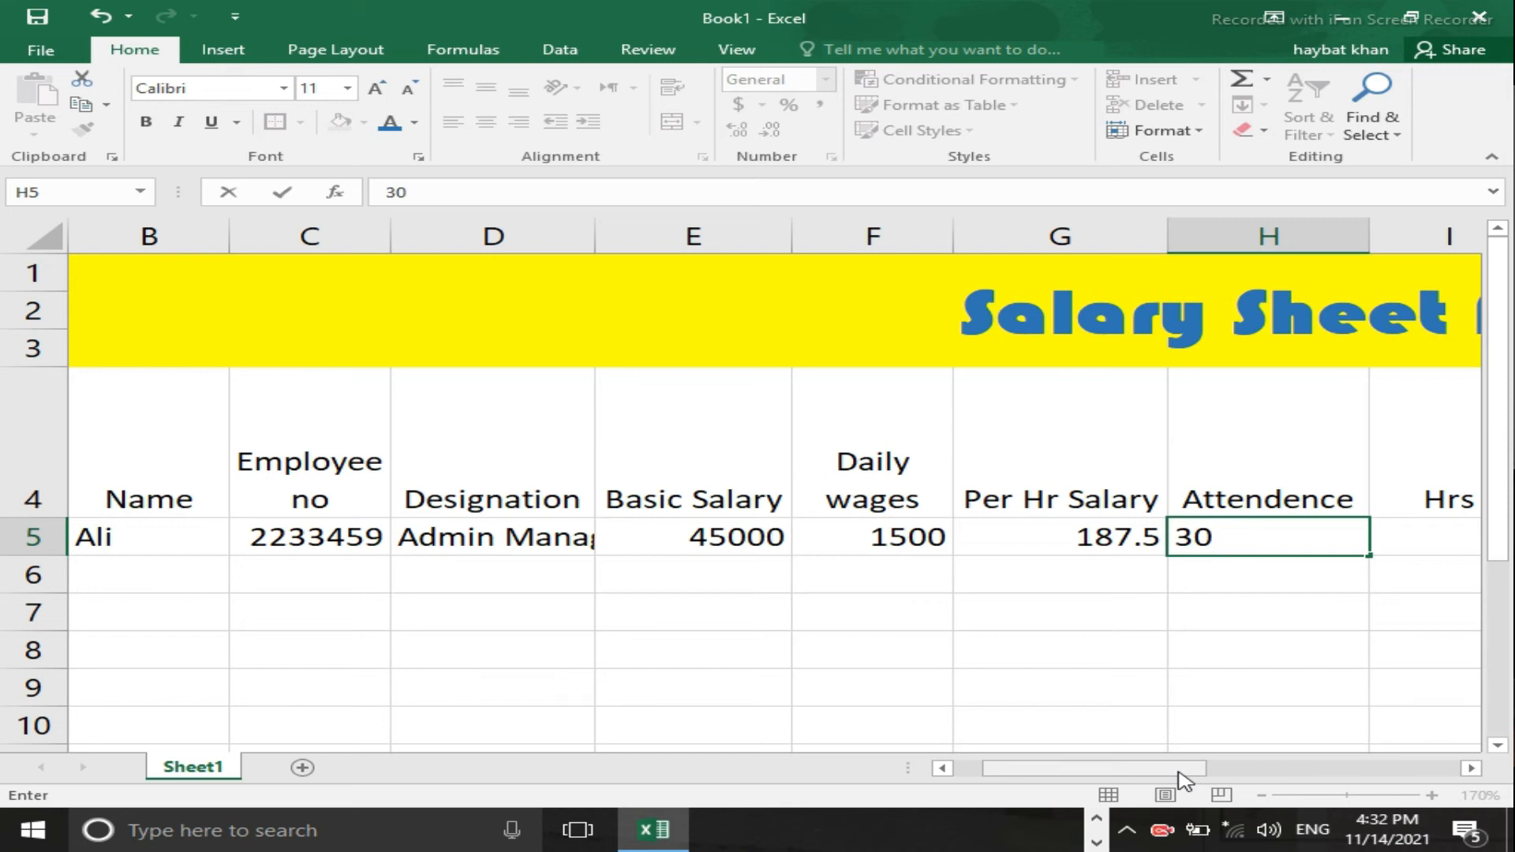
key("ctrl+Return")
key("Tab")
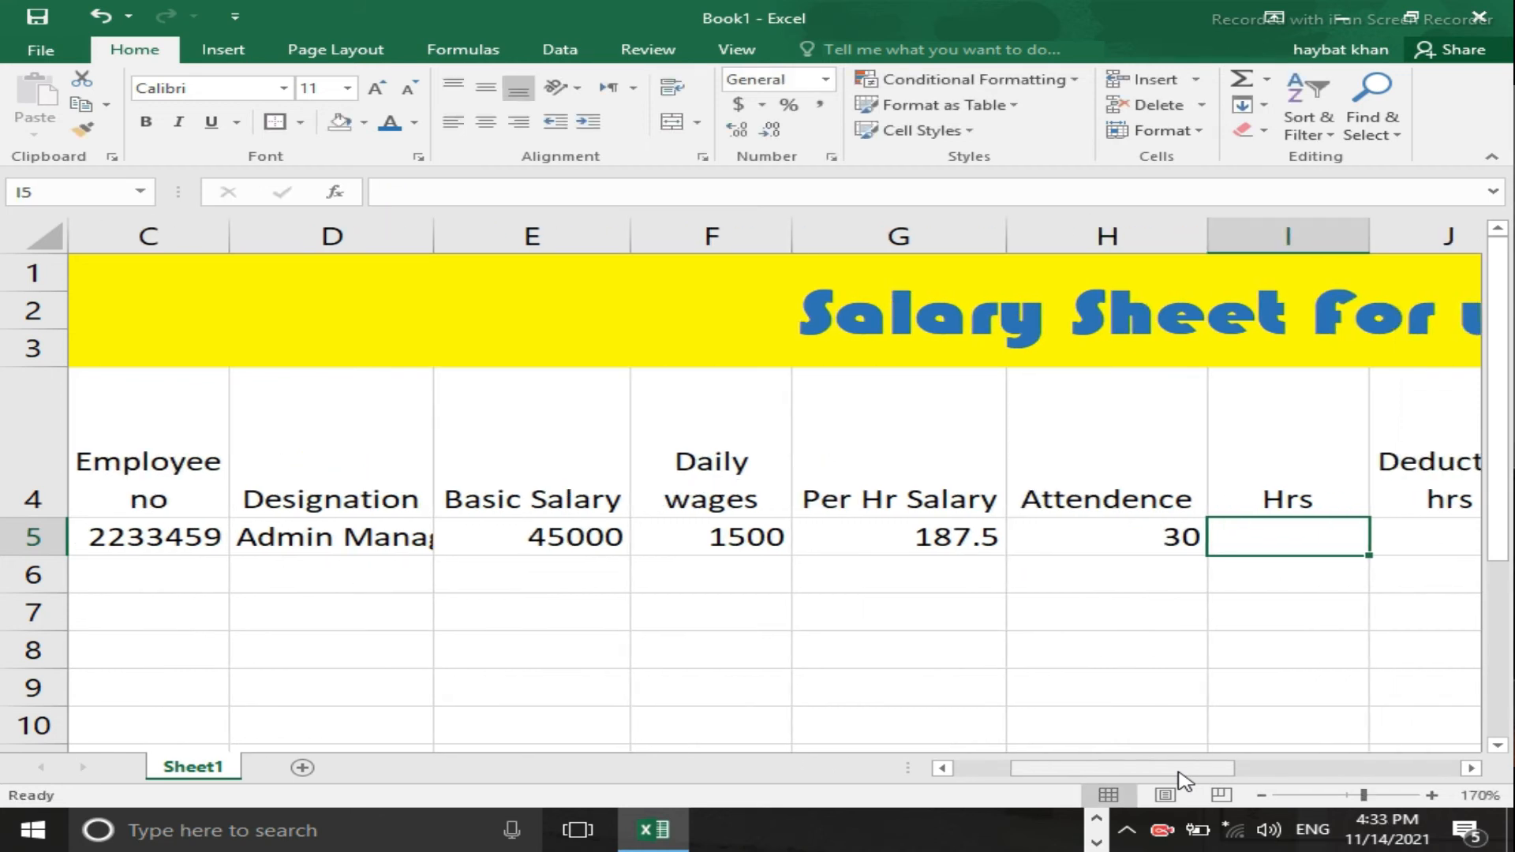
Step: Calculate the hours in cell I5 by multiplying the attendance by 8 with the formula =H5*8
type("=")
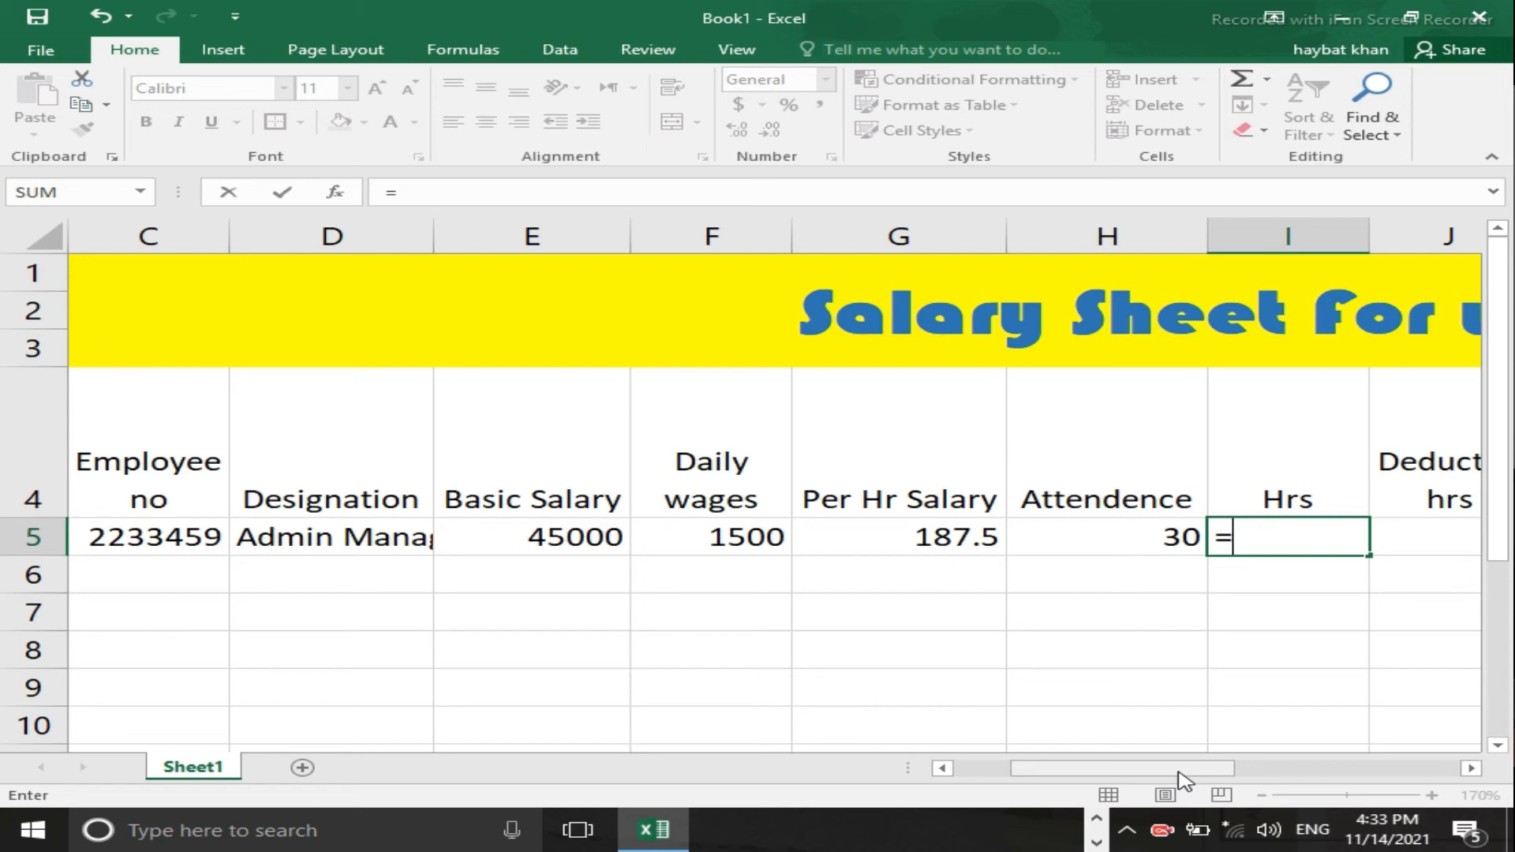
key("Left")
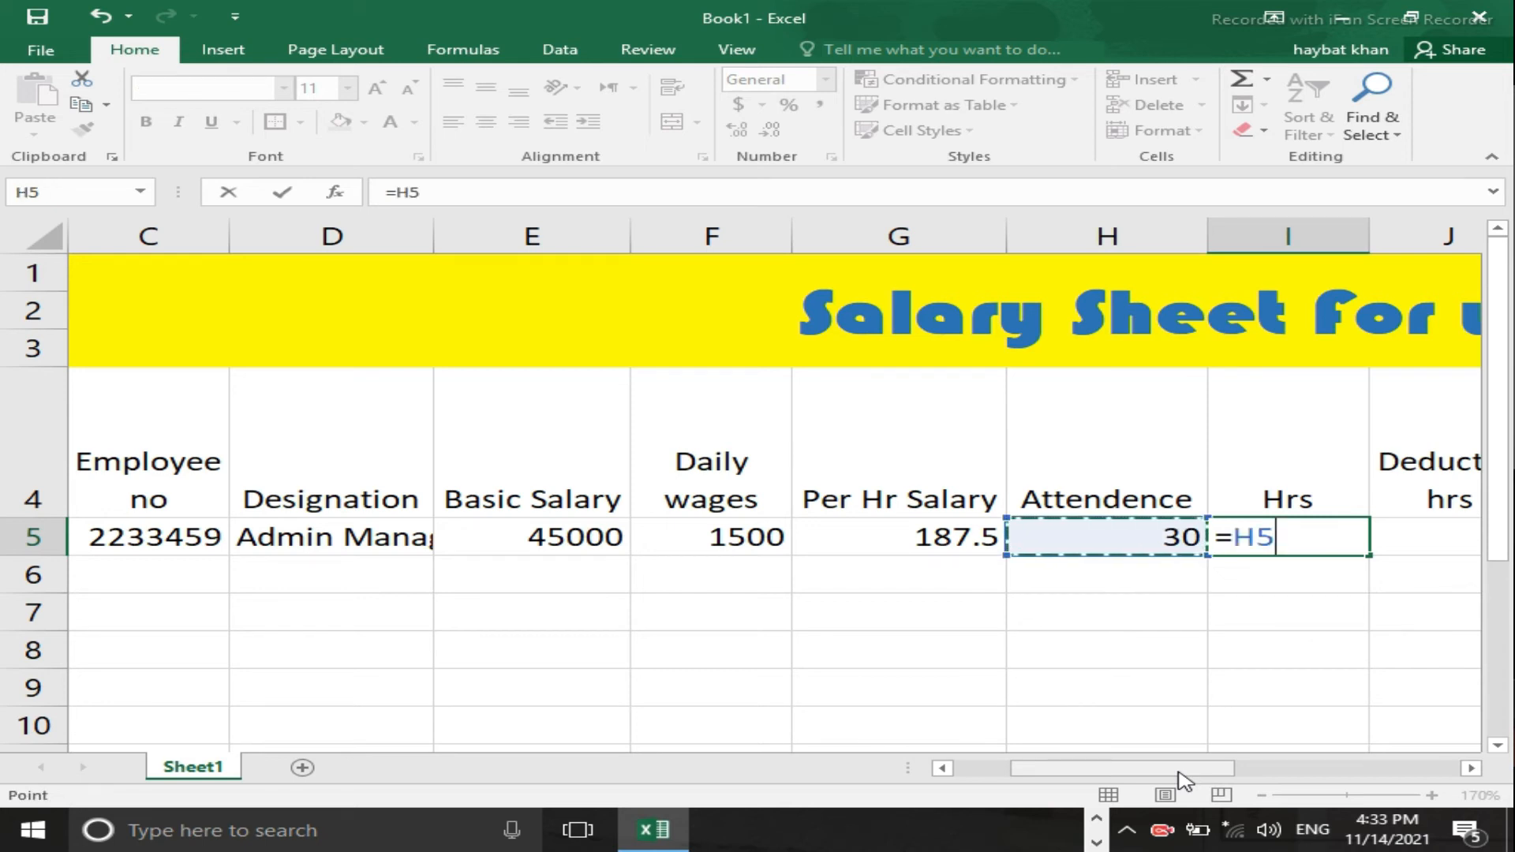
type("*8")
key("Return")
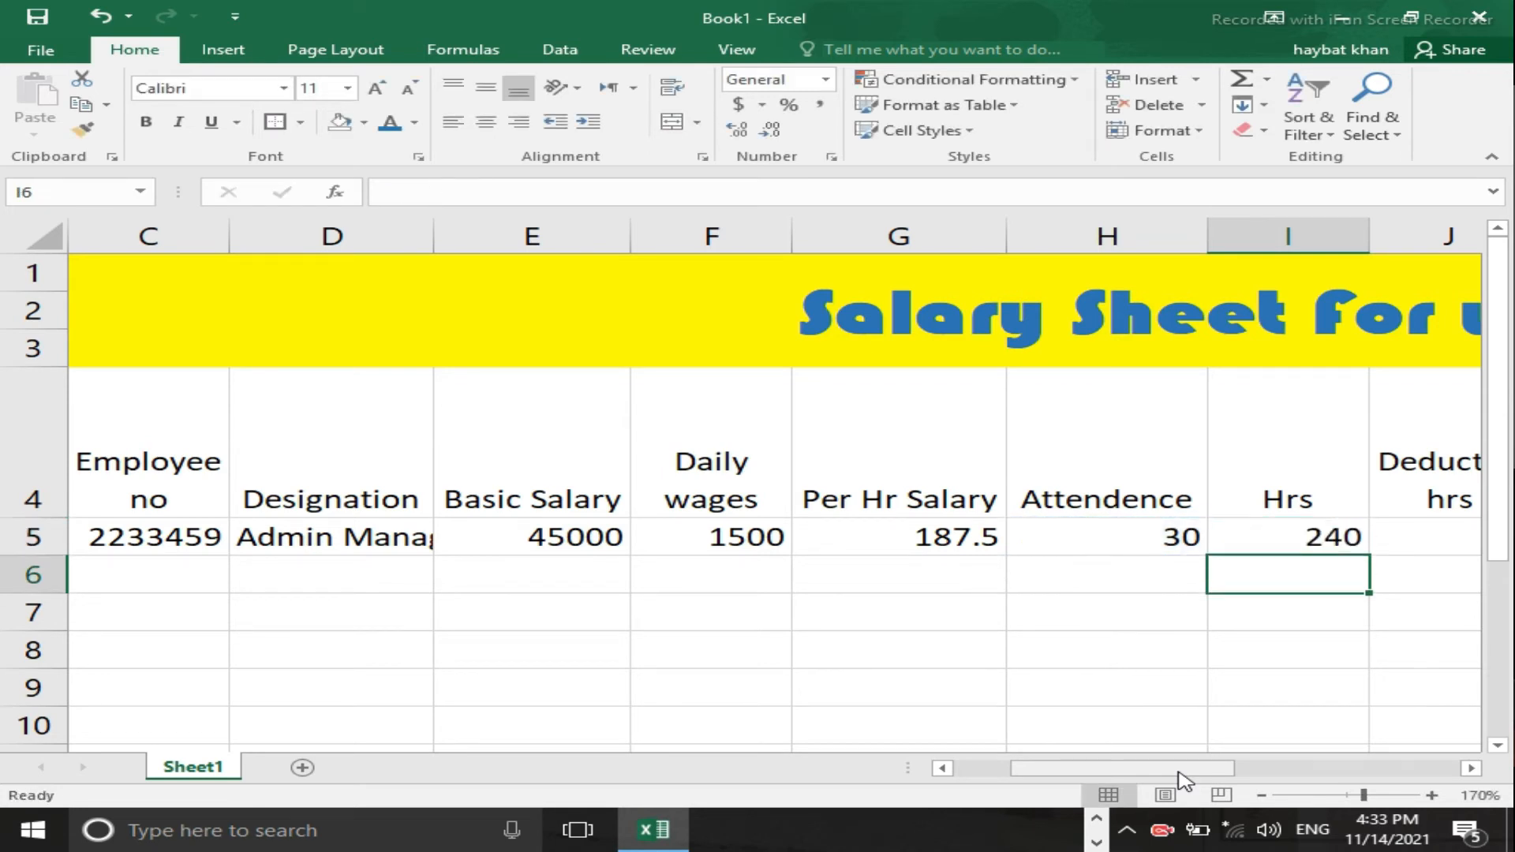
Step: Enter 5 deducted hours in cell J5
key("Up")
key("Right")
key("Right")
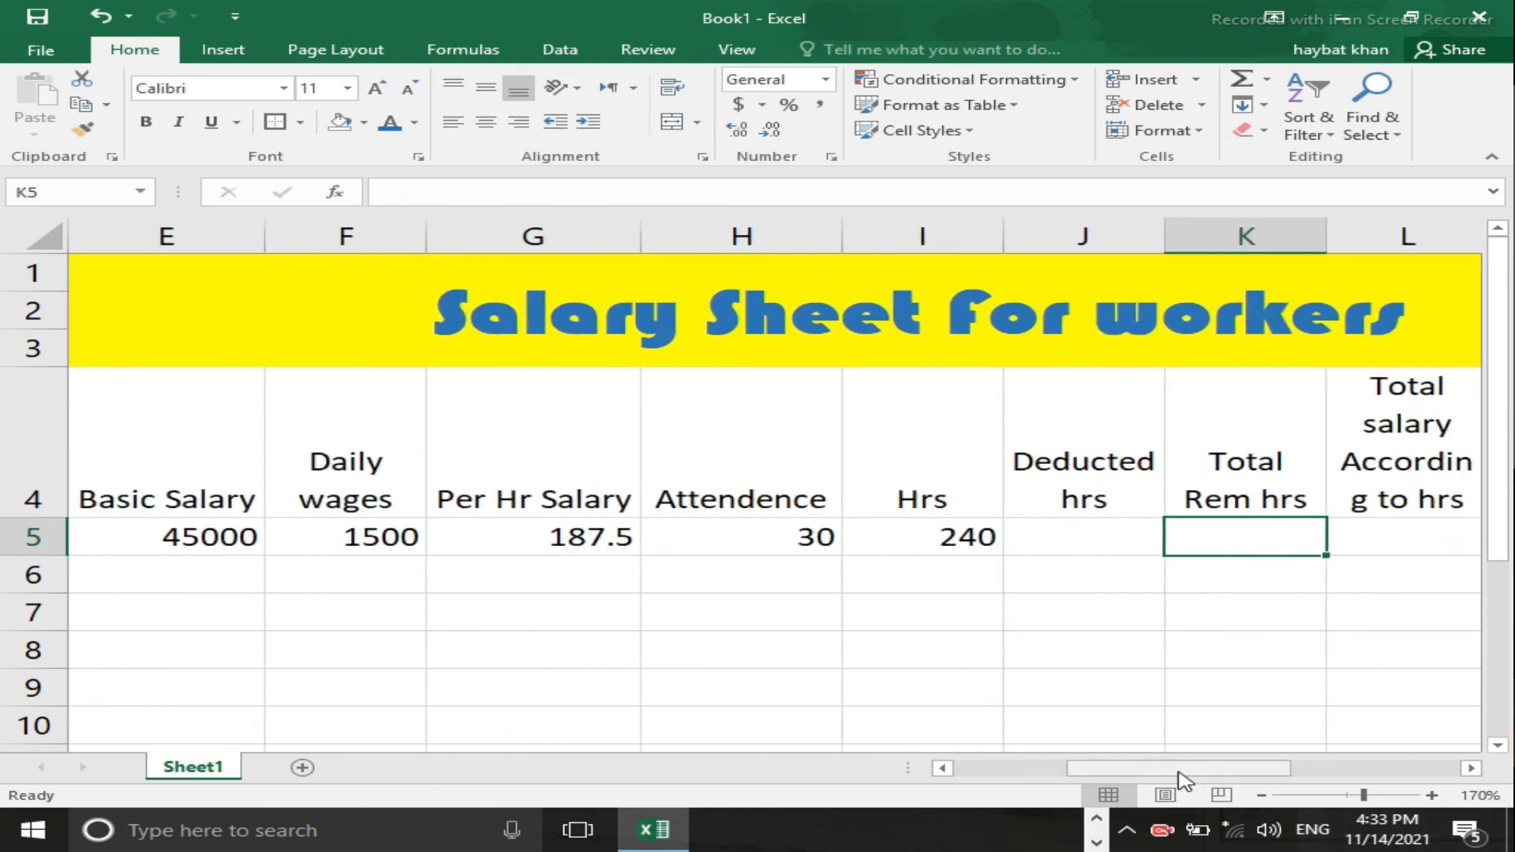
key("Left")
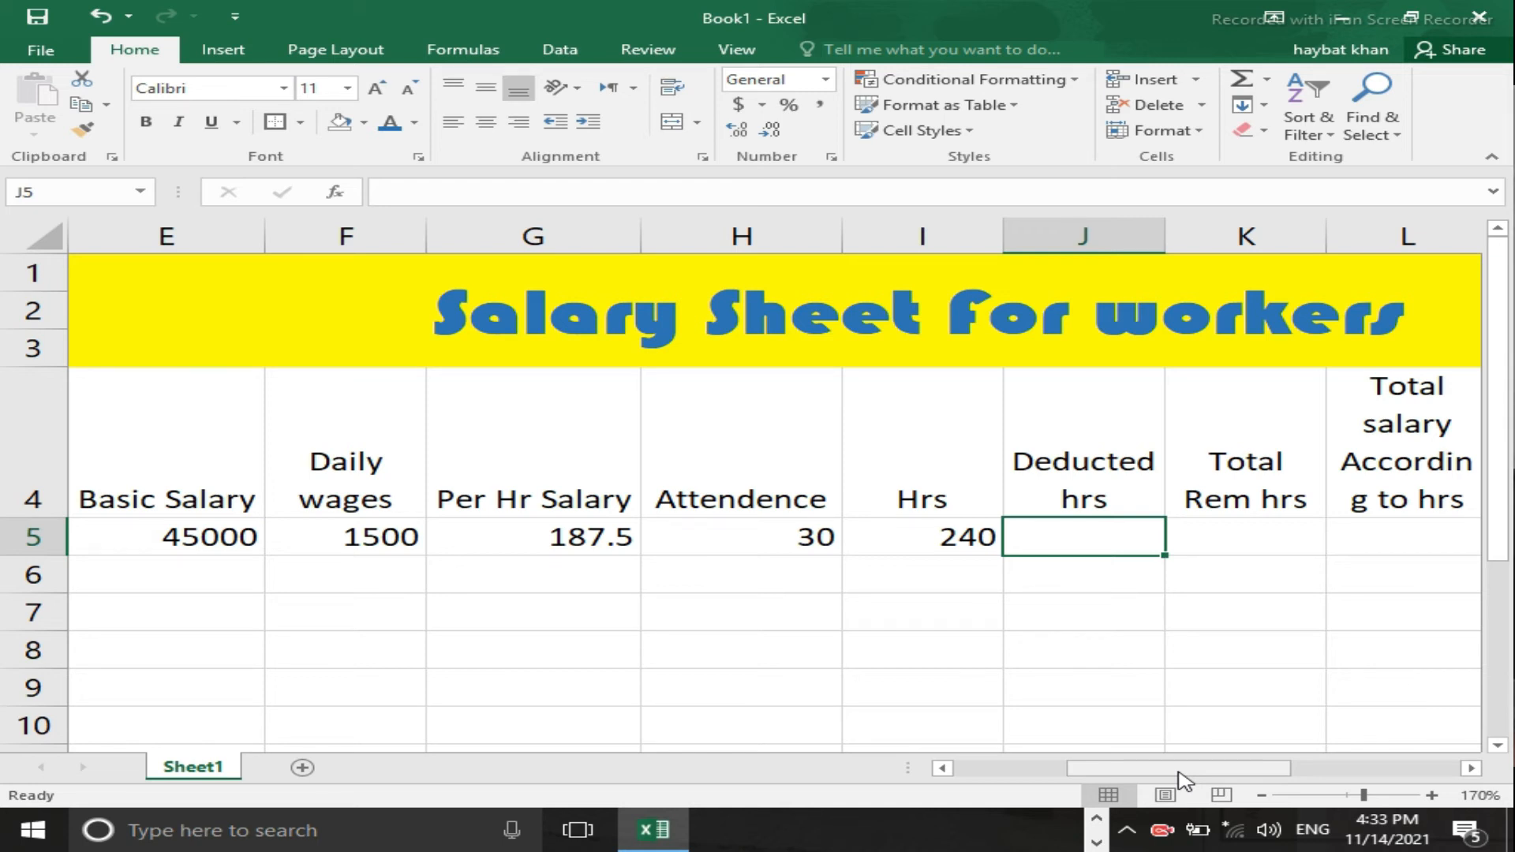
type("5")
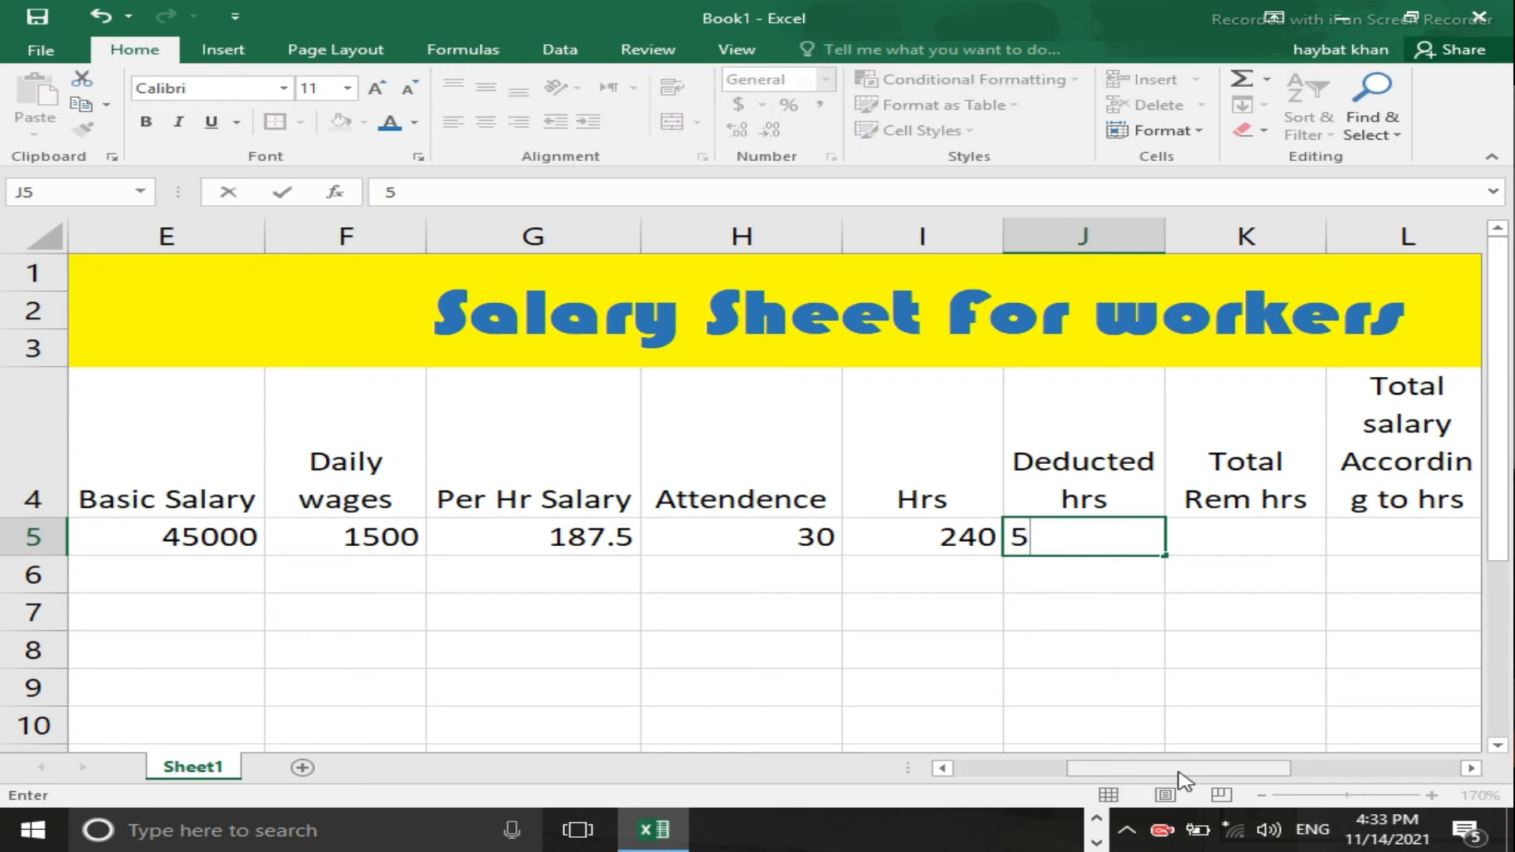
key("Tab")
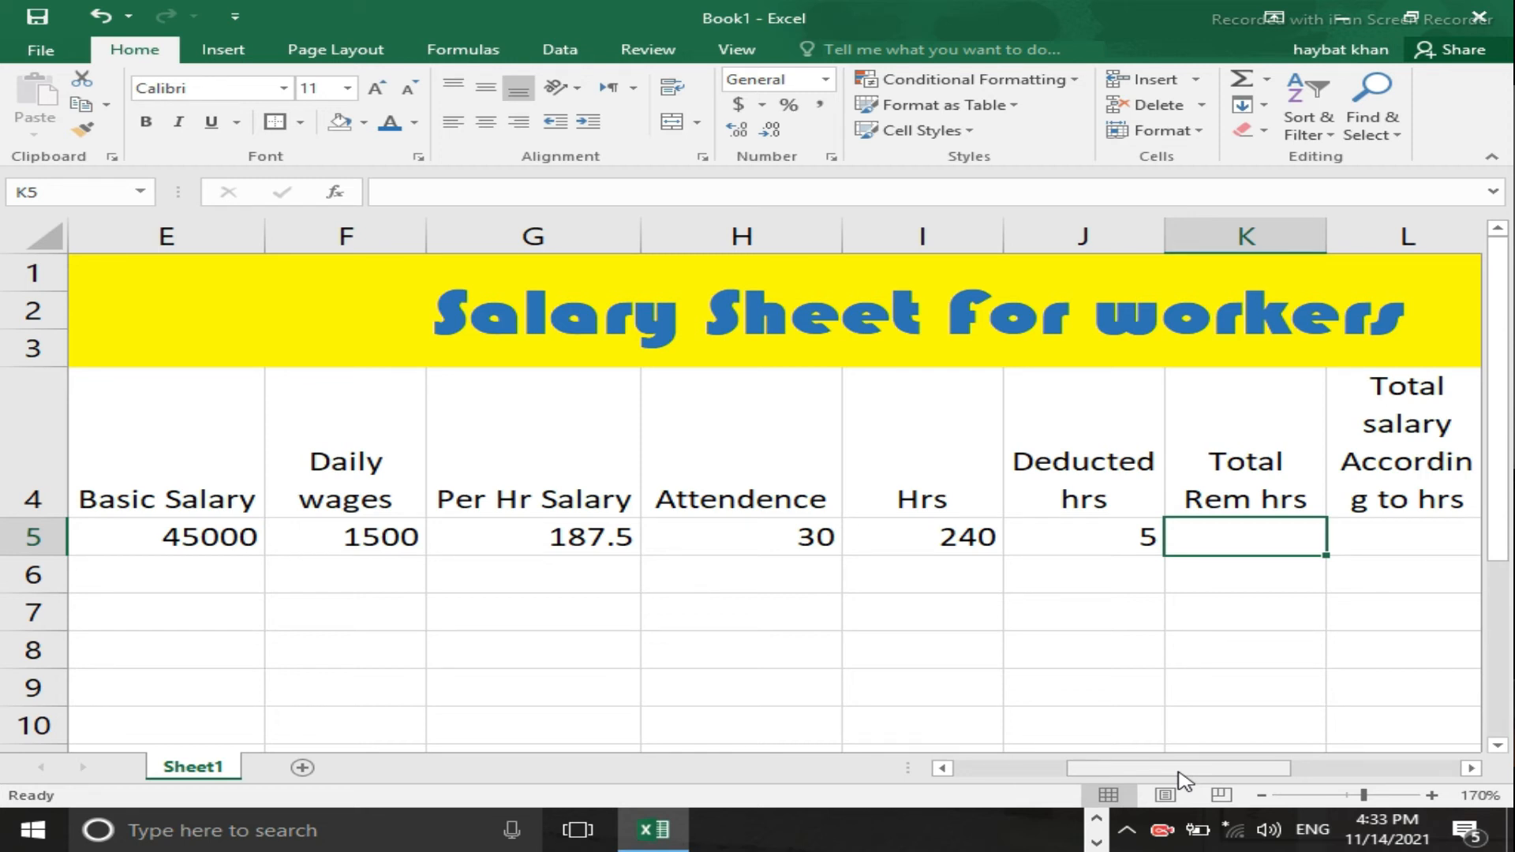
Step: Calculate the total remaining hours in cell K5 by subtracting the deducted hours from the hours with the formula =I5-J5
type("=")
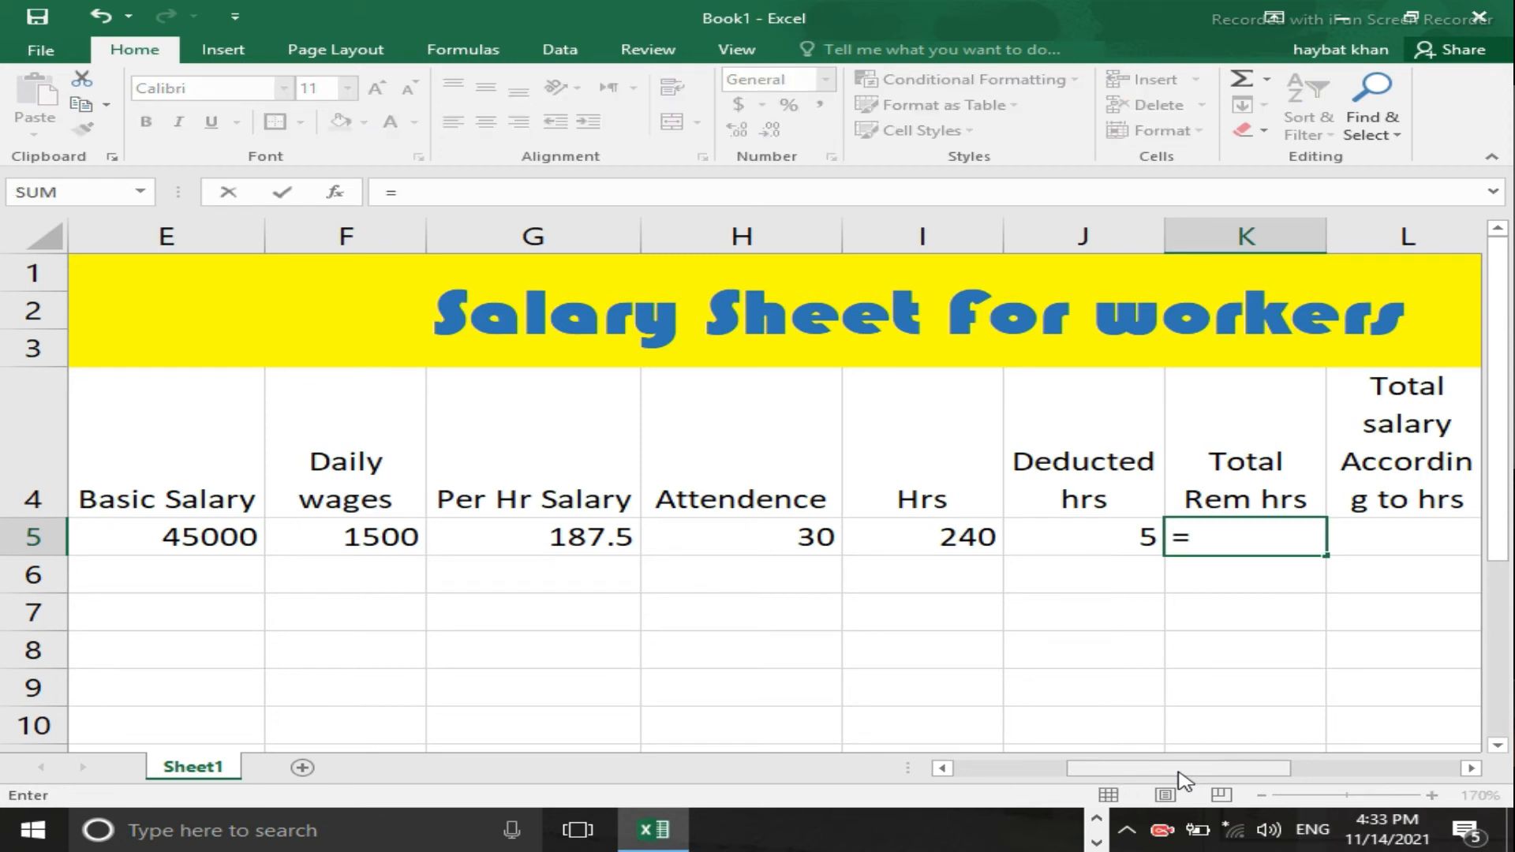
key("Left")
key("Left")
type("-")
key("Left")
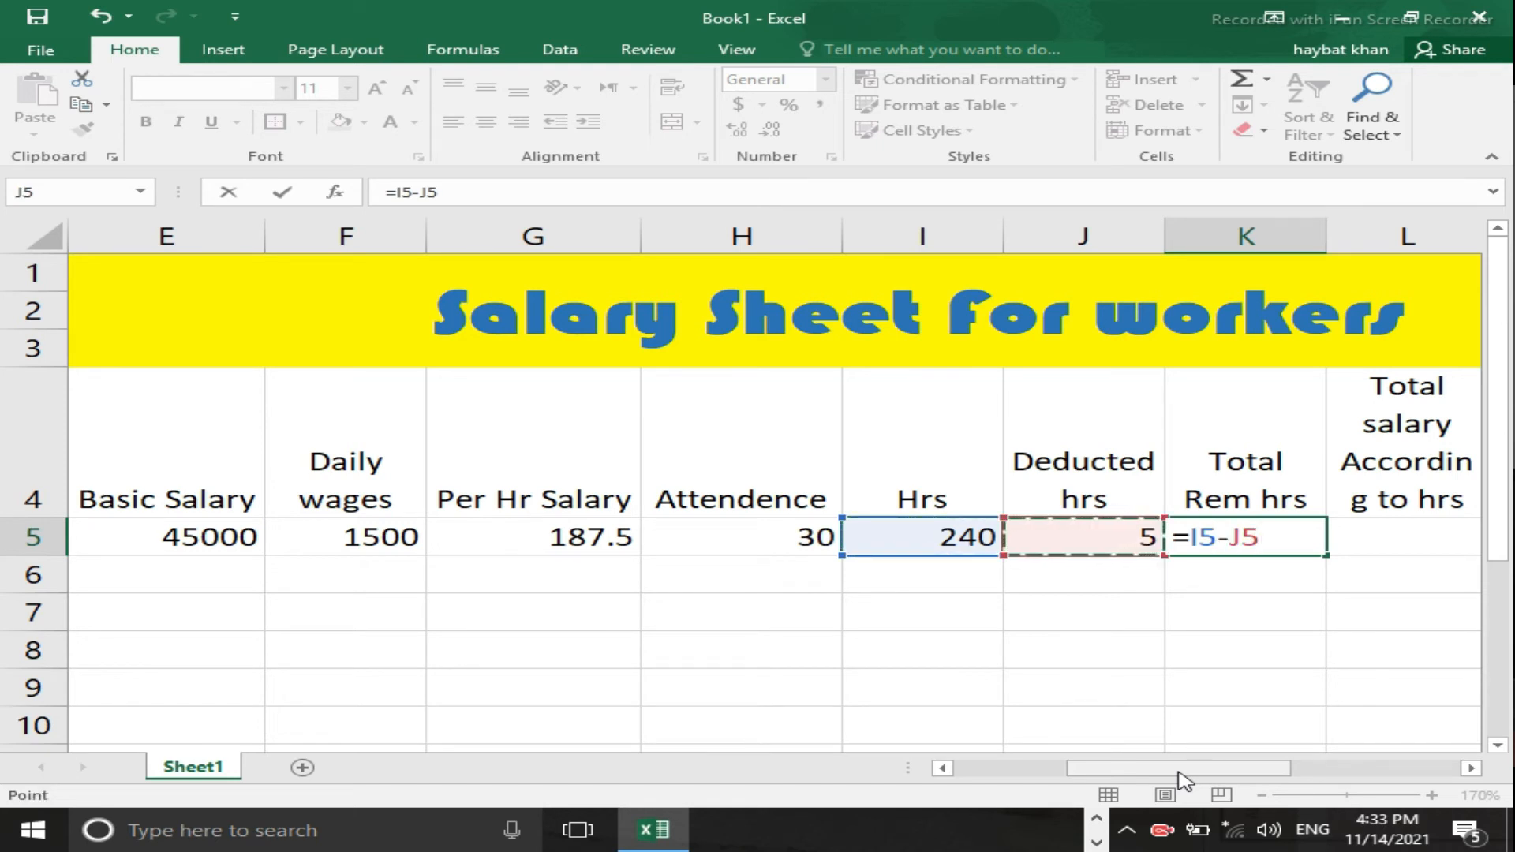
key("Return")
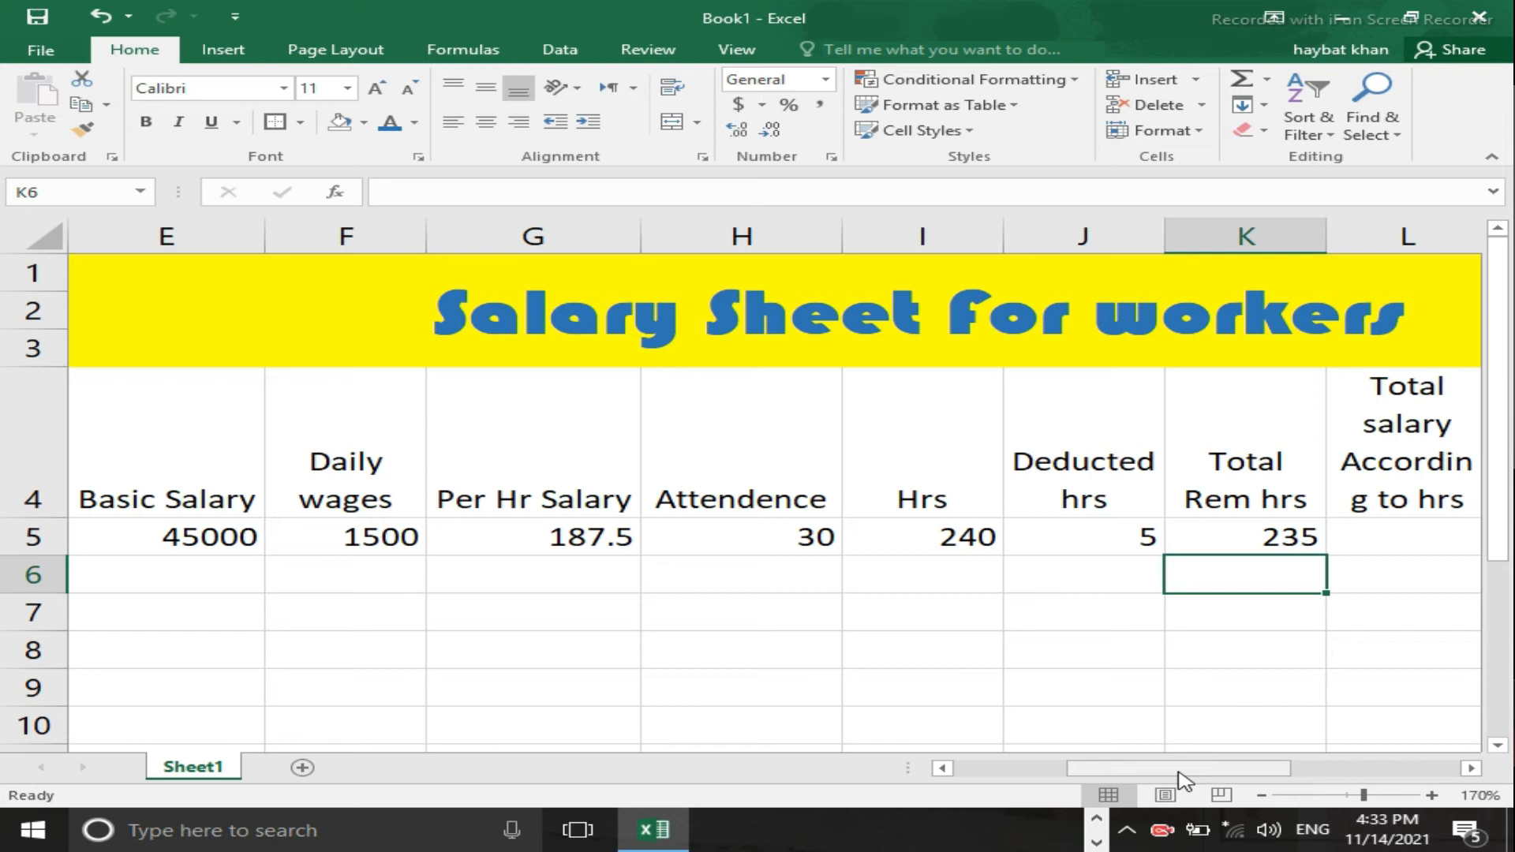
Step: Calculate the total salary according to hours in cell L5 by multiplying hourly salary by remaining hours with the formula =G5*K5
key("Up")
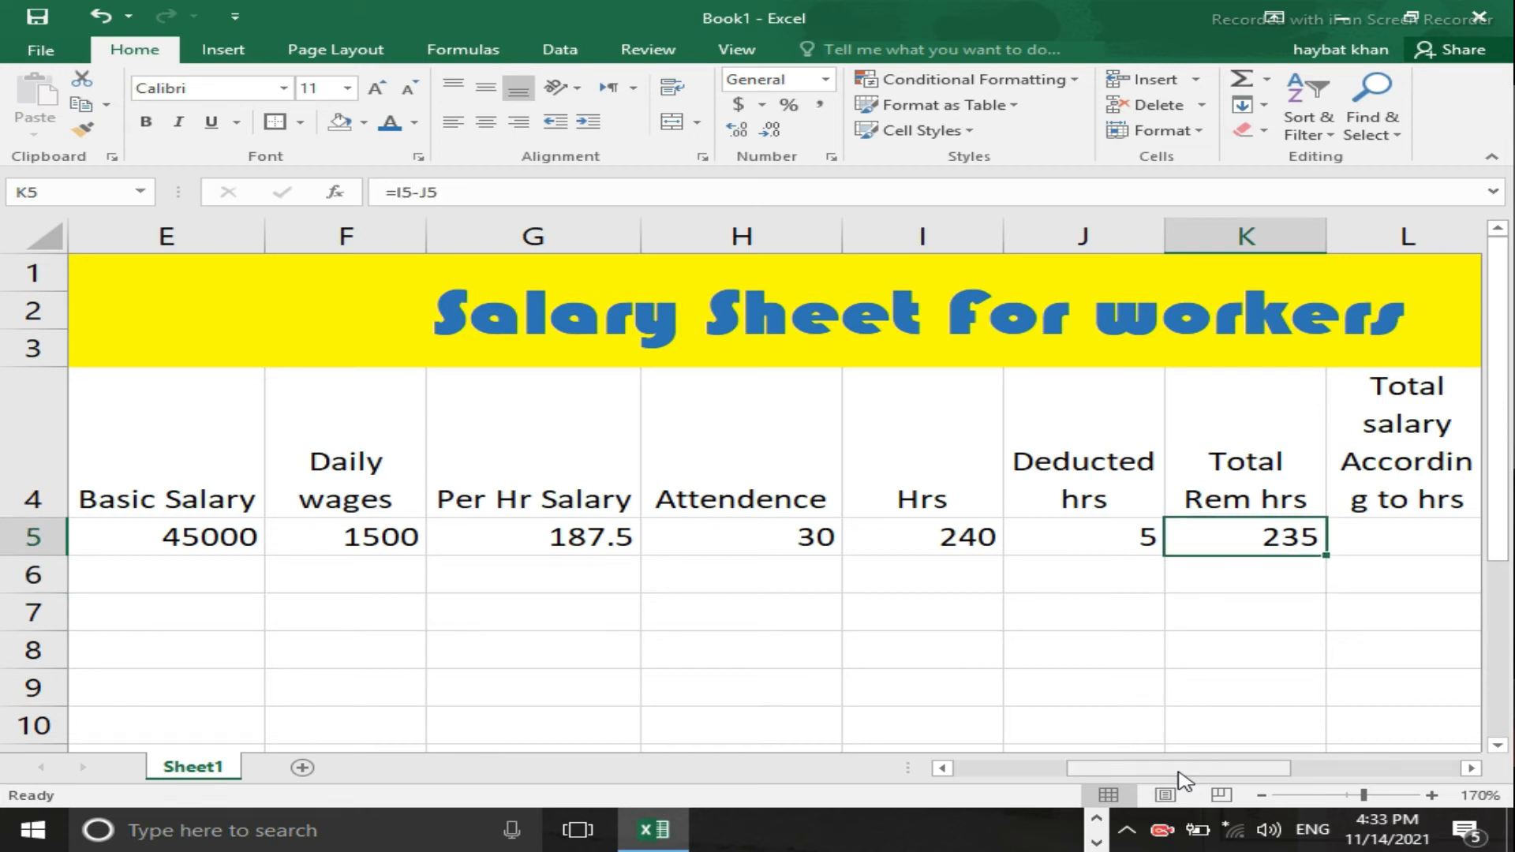
key("Right")
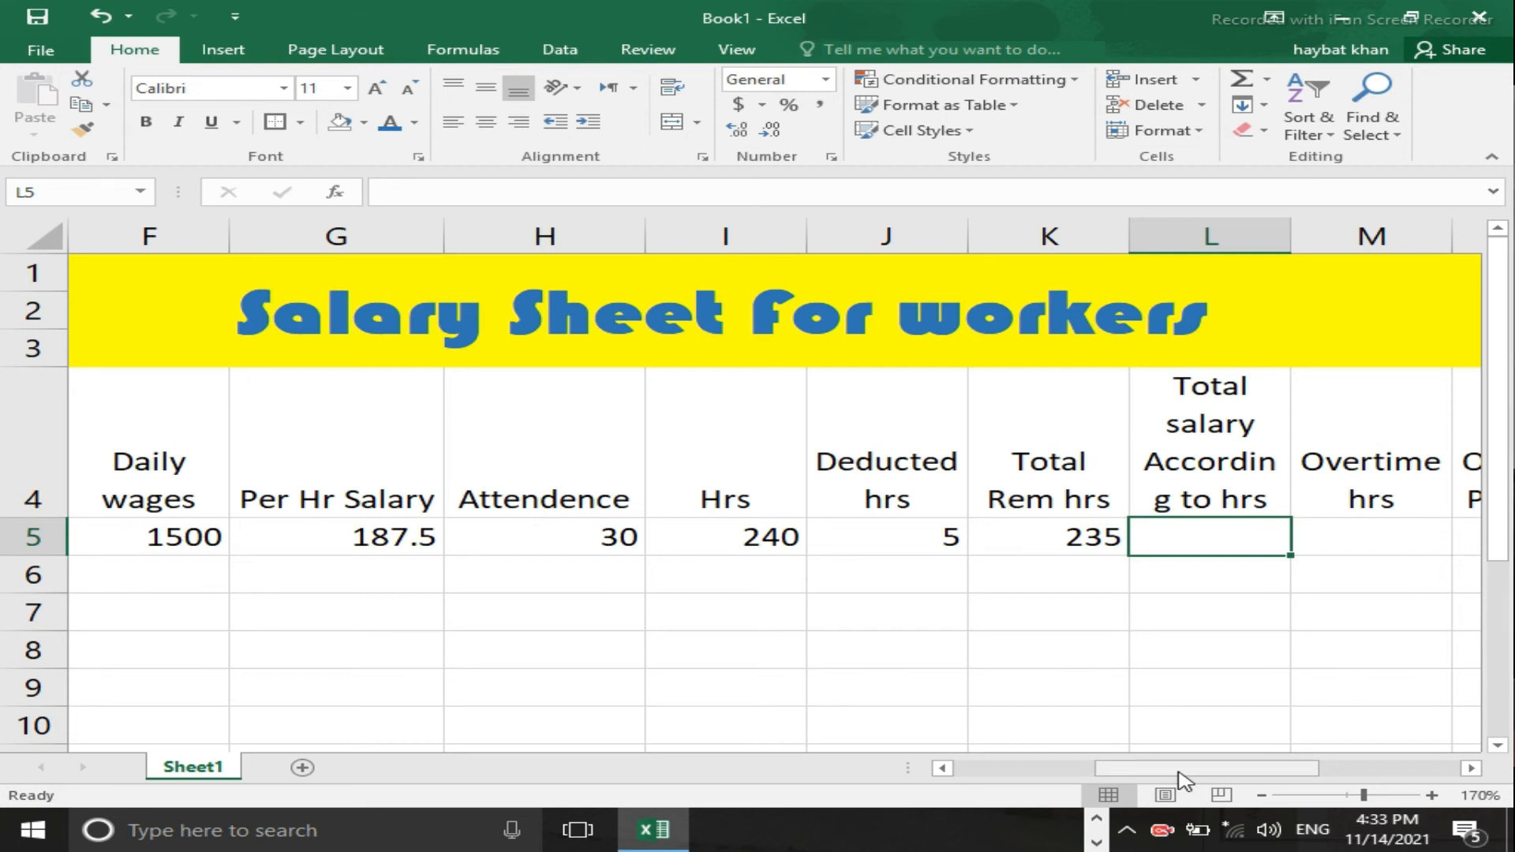
type("=")
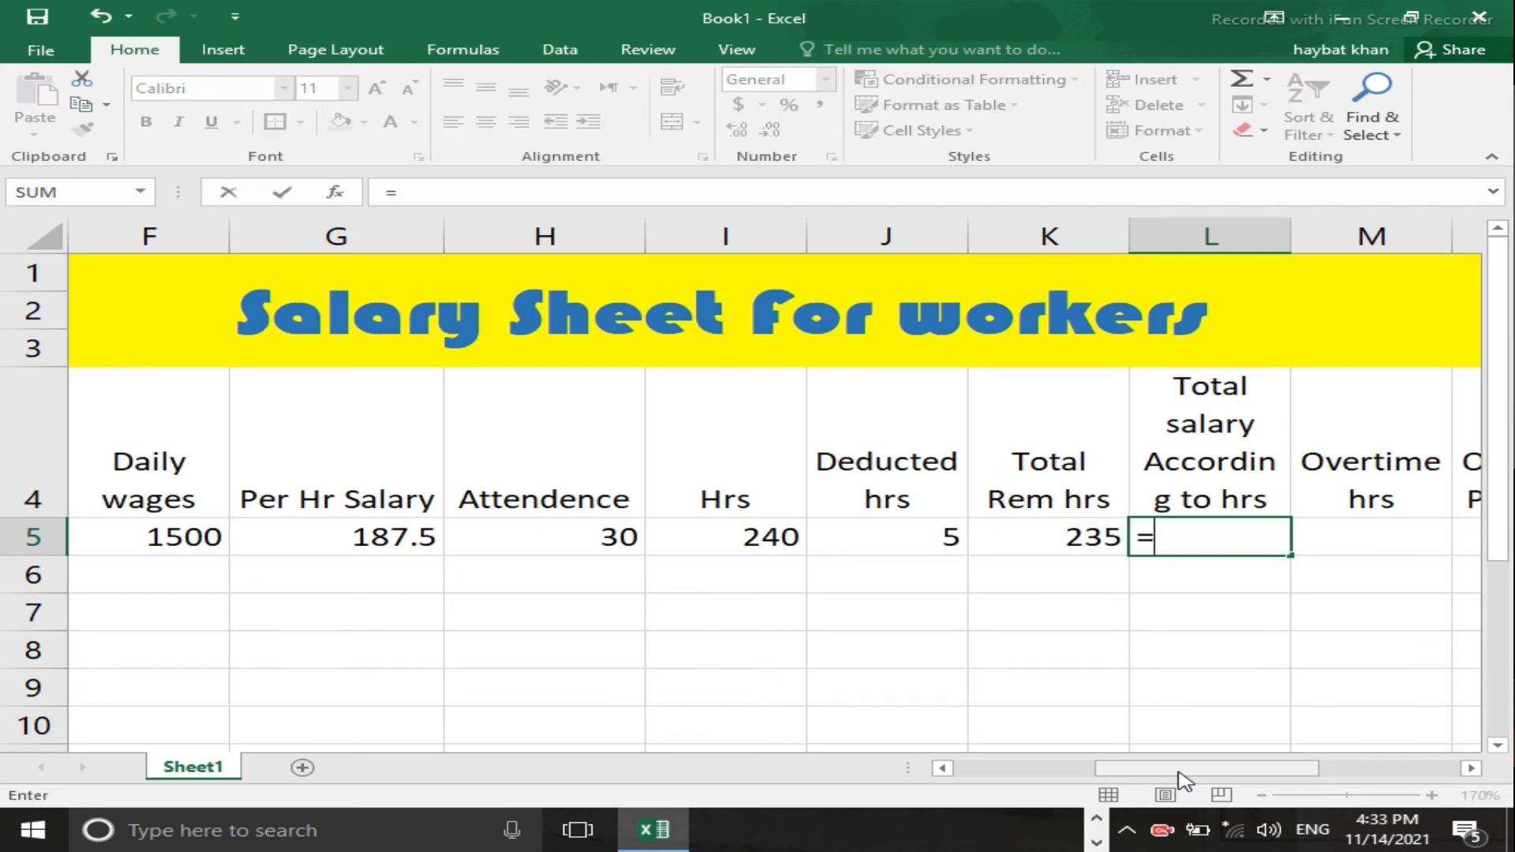
key("Left")
key("Left")
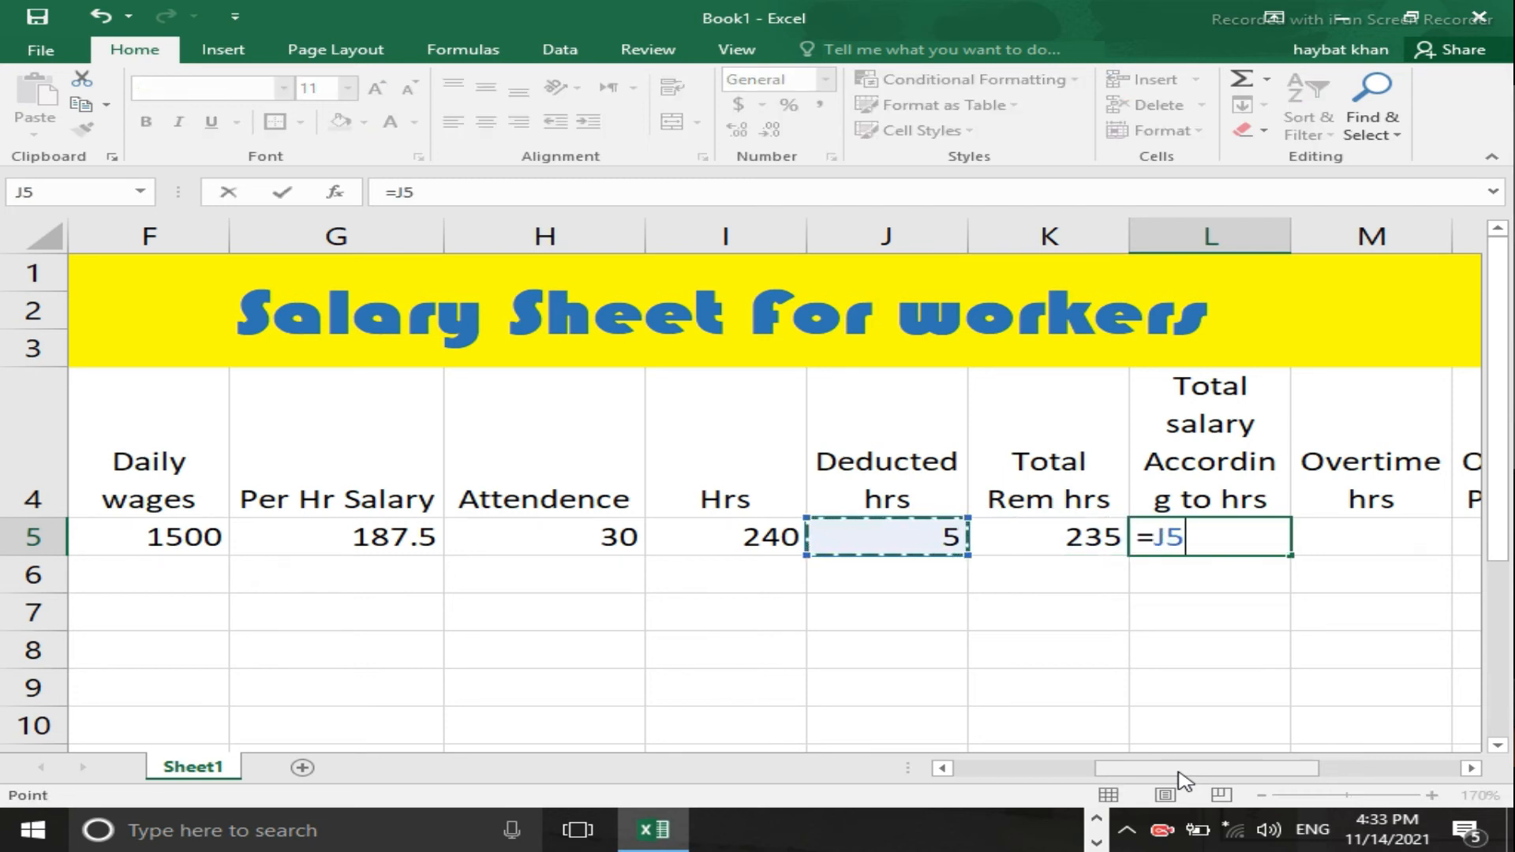
key("Left")
key("Left")
key("Left")
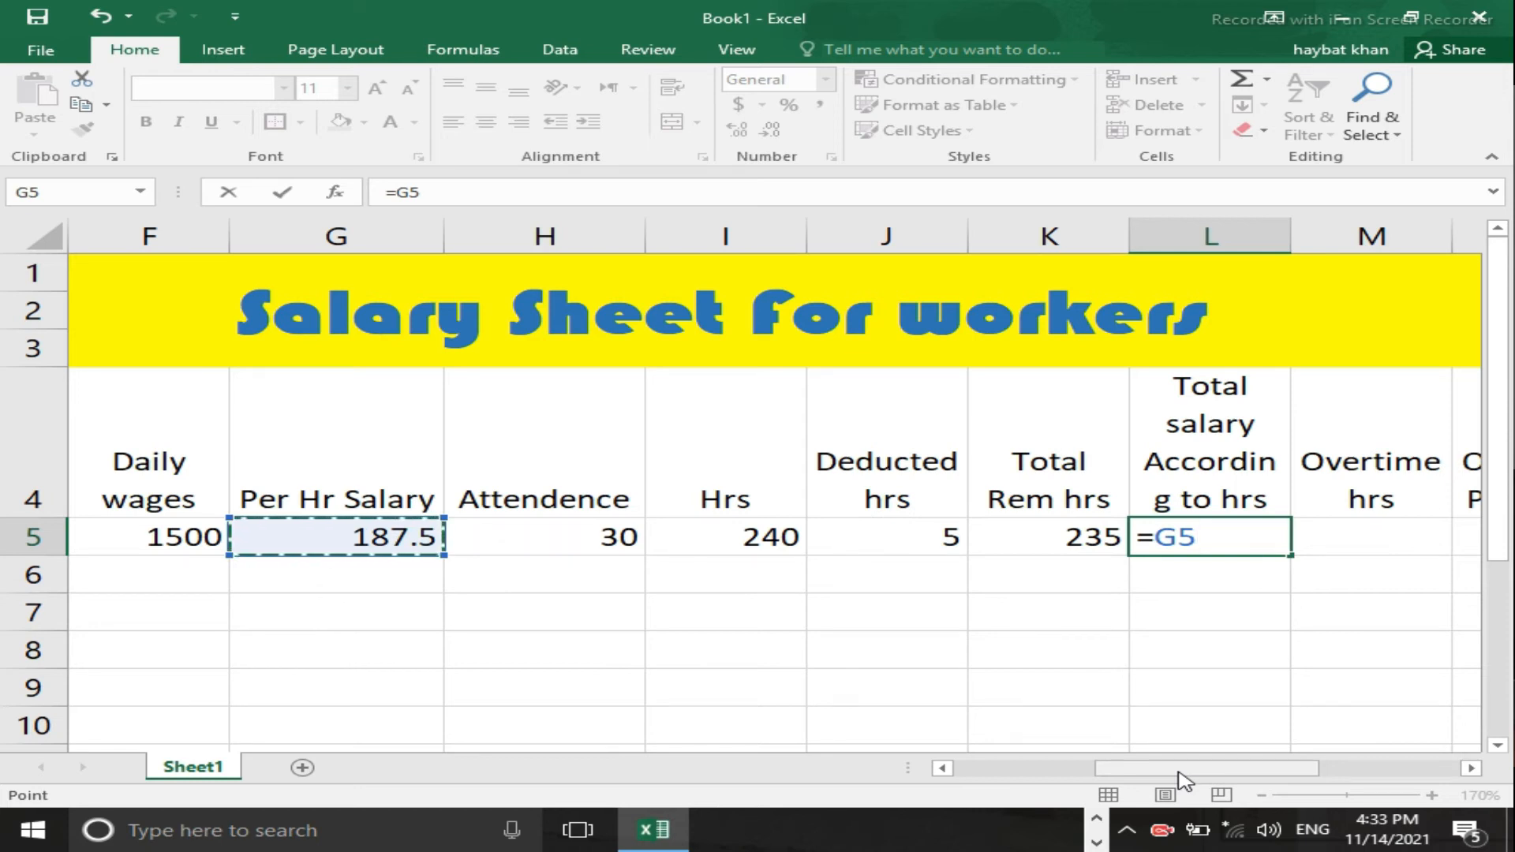
type("*")
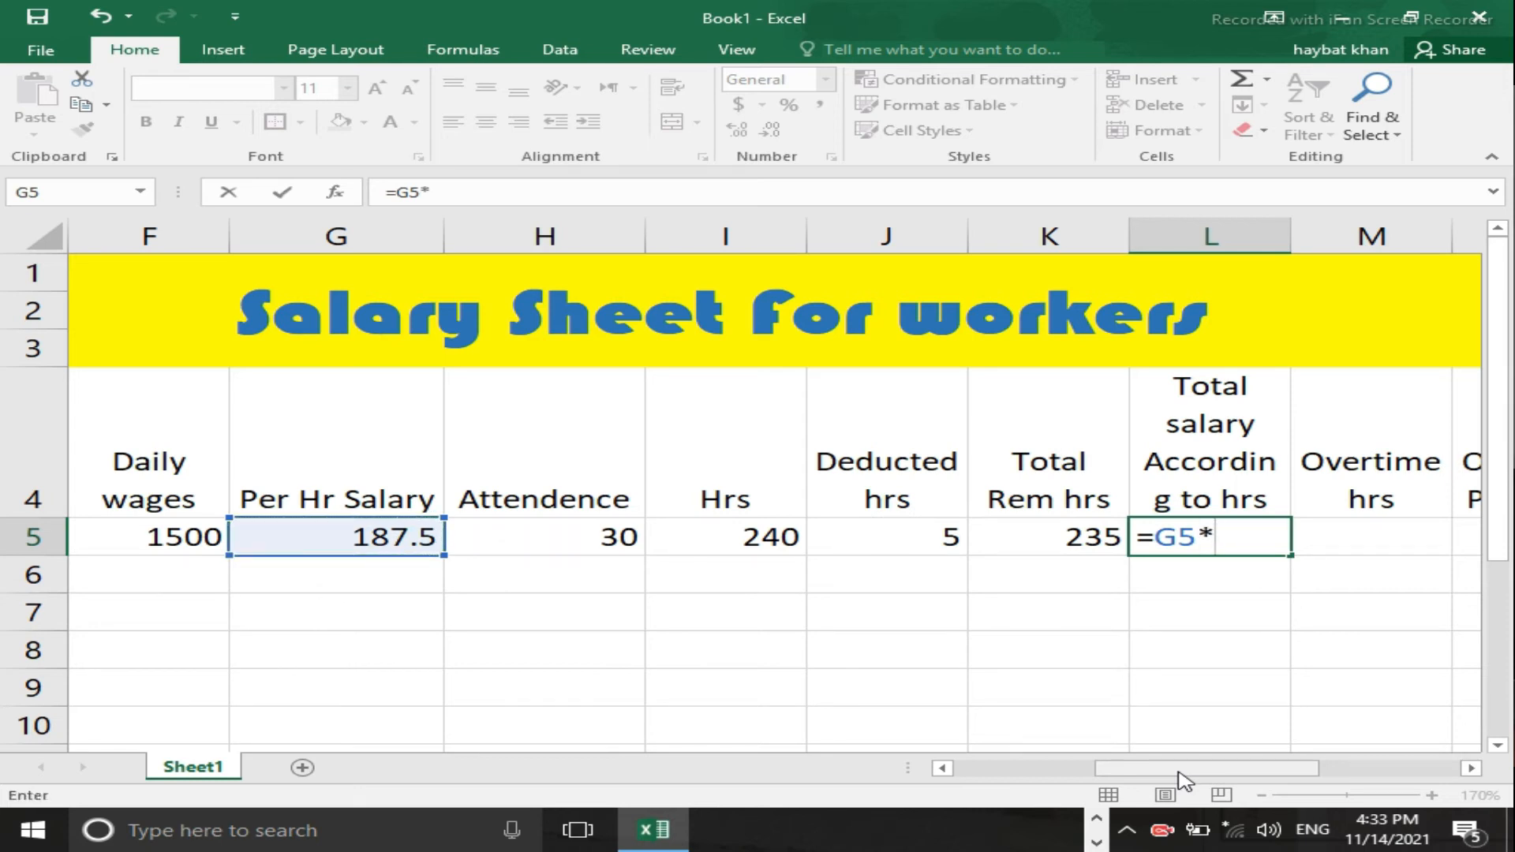
key("Left")
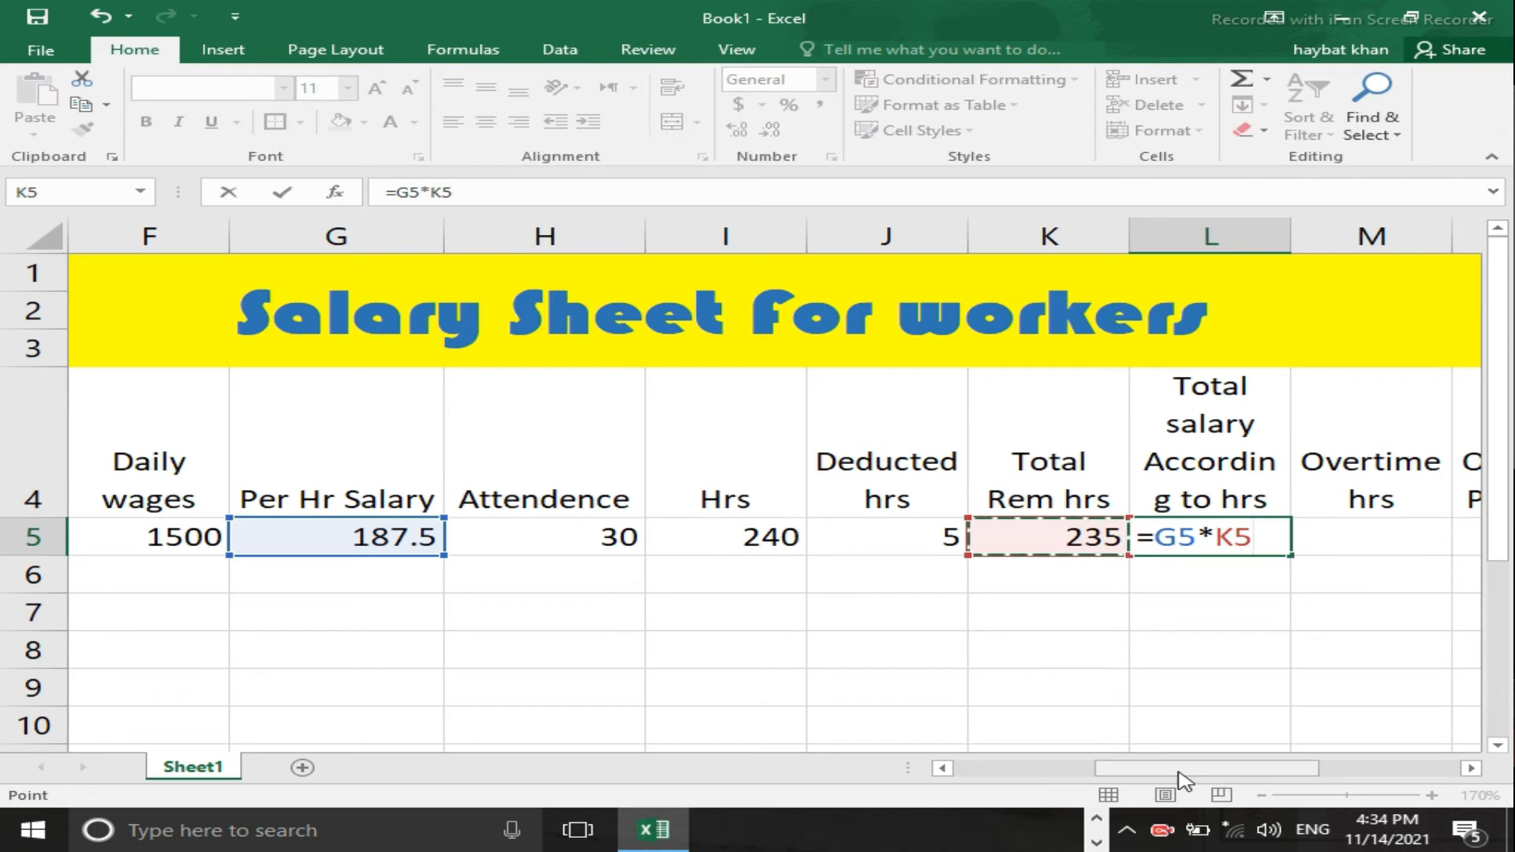
key("Return")
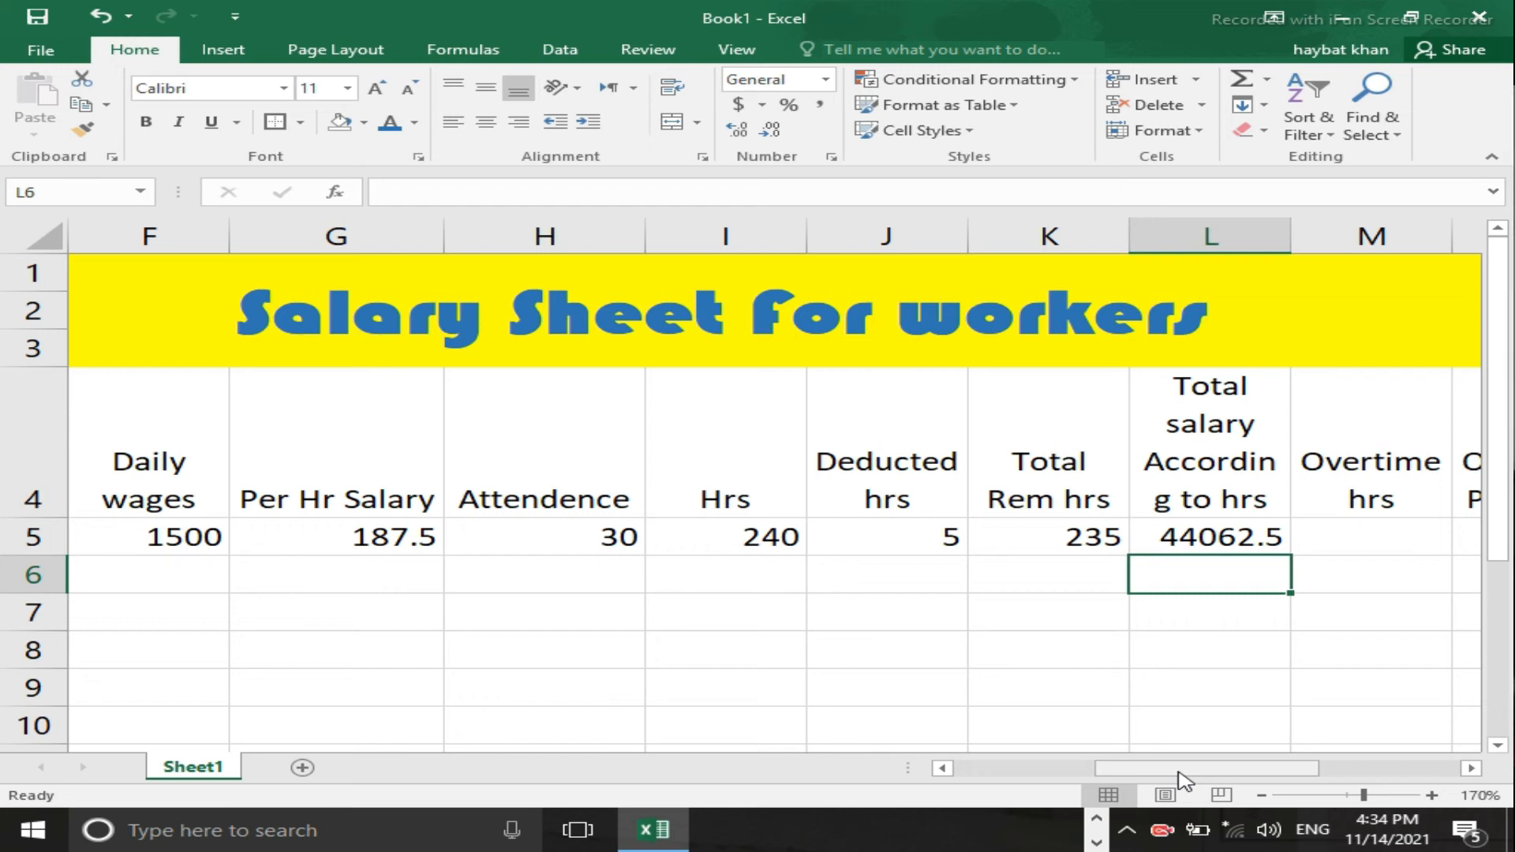
Step: Enter 18 overtime hours in cell M5
key("Up")
key("Right")
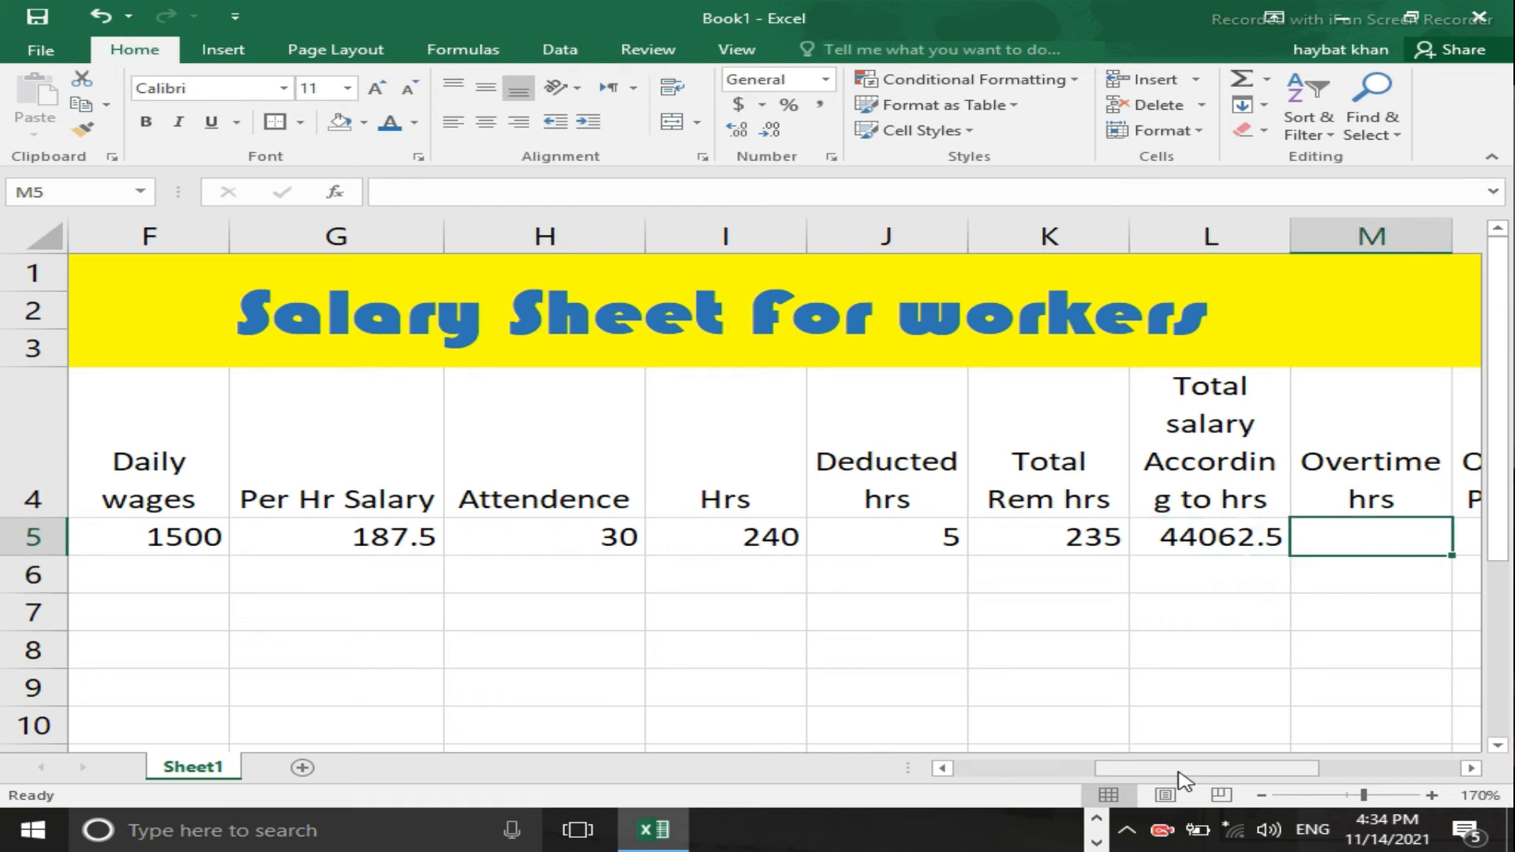
scroll(1184, 781, "right", 1)
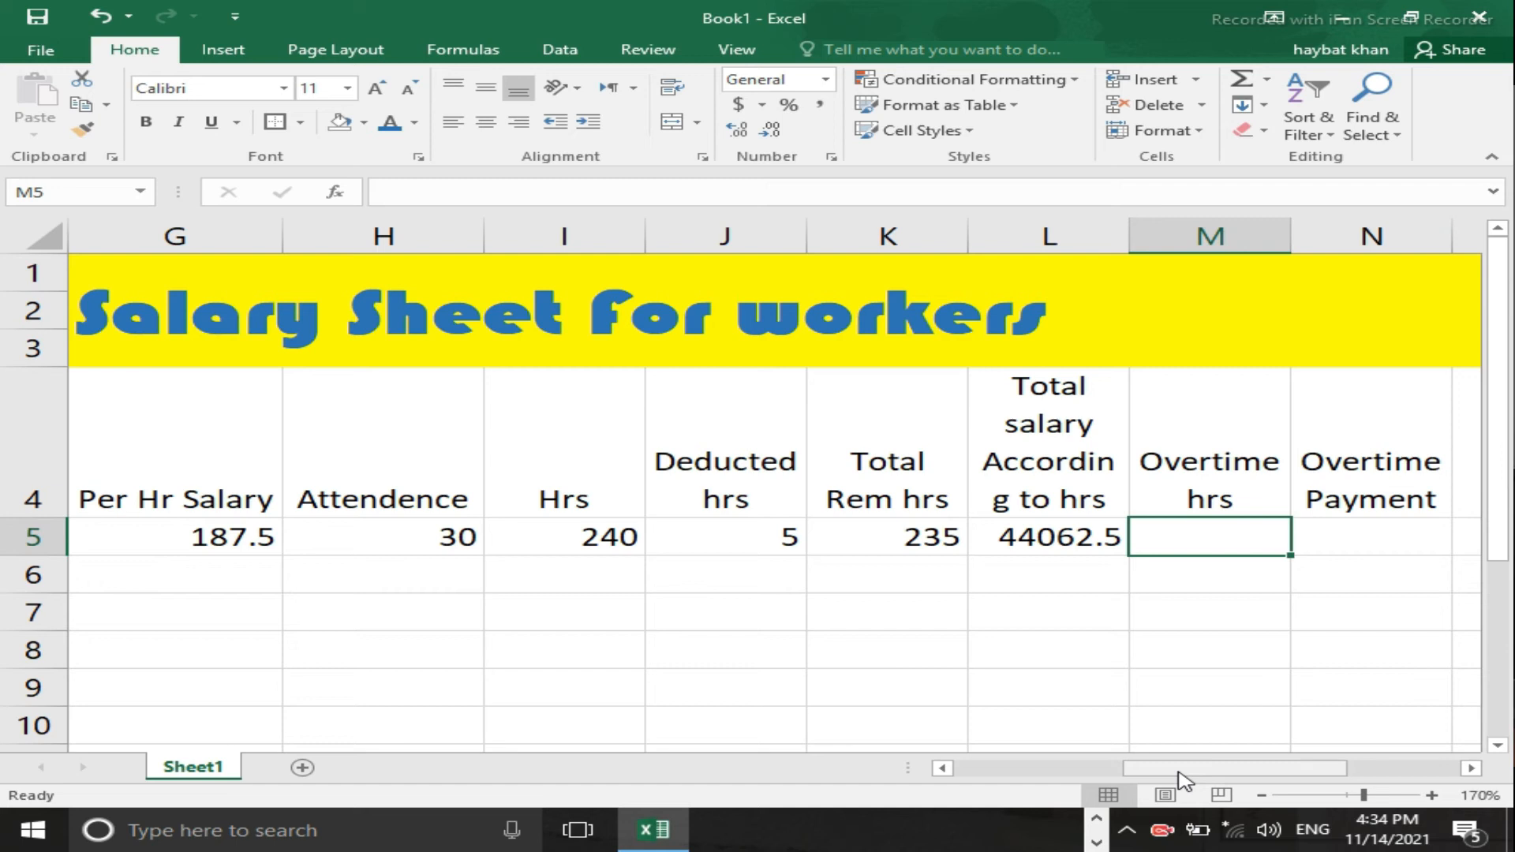
type("18")
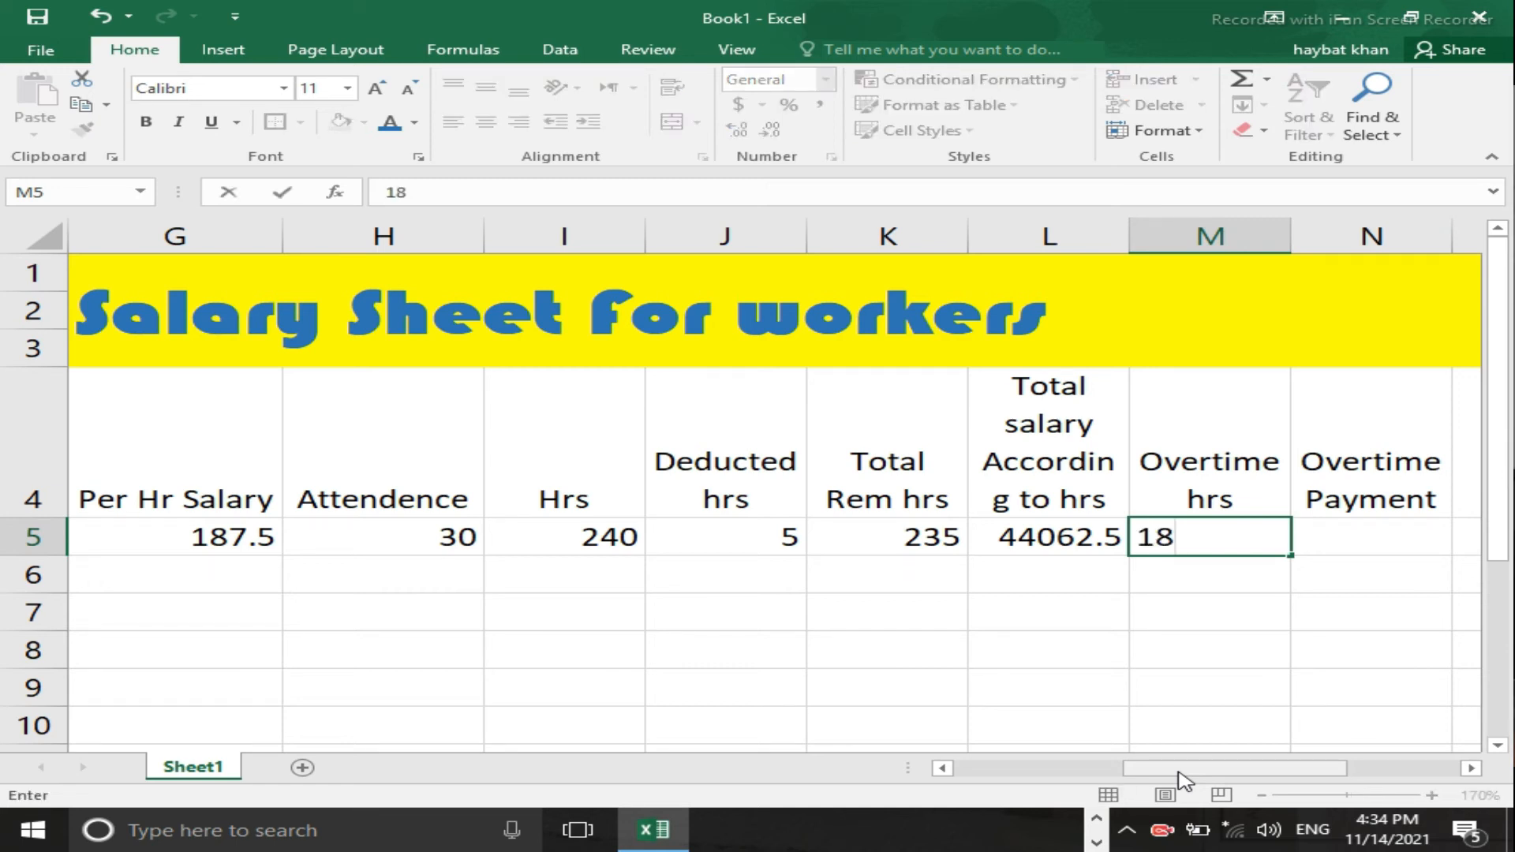
key("Tab")
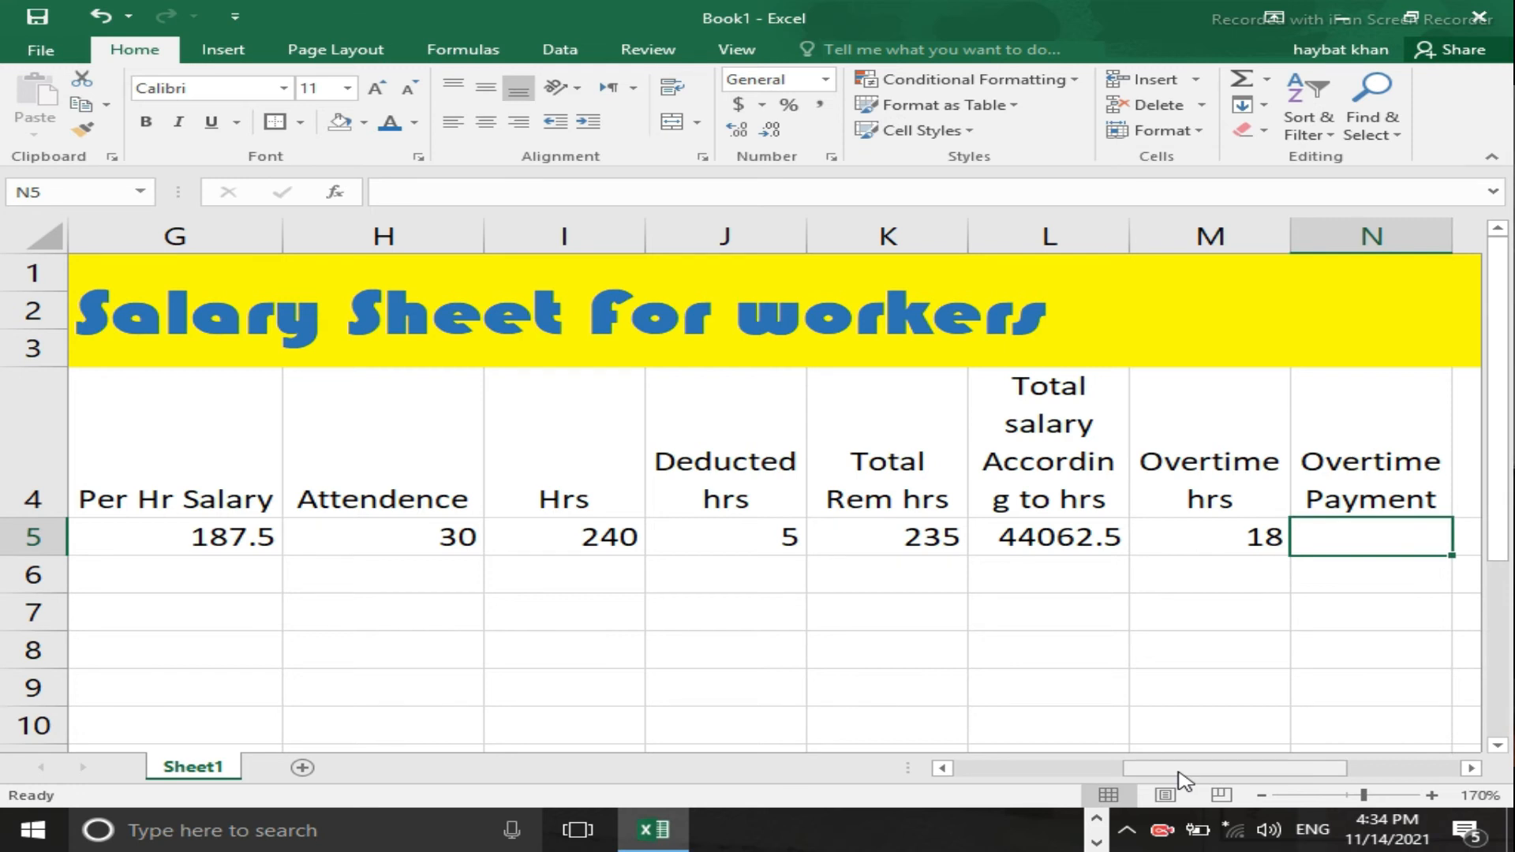
Step: Calculate the overtime payment in cell N5 by multiplying the overtime hours by the hourly salary with the formula =M5*G5
type("=")
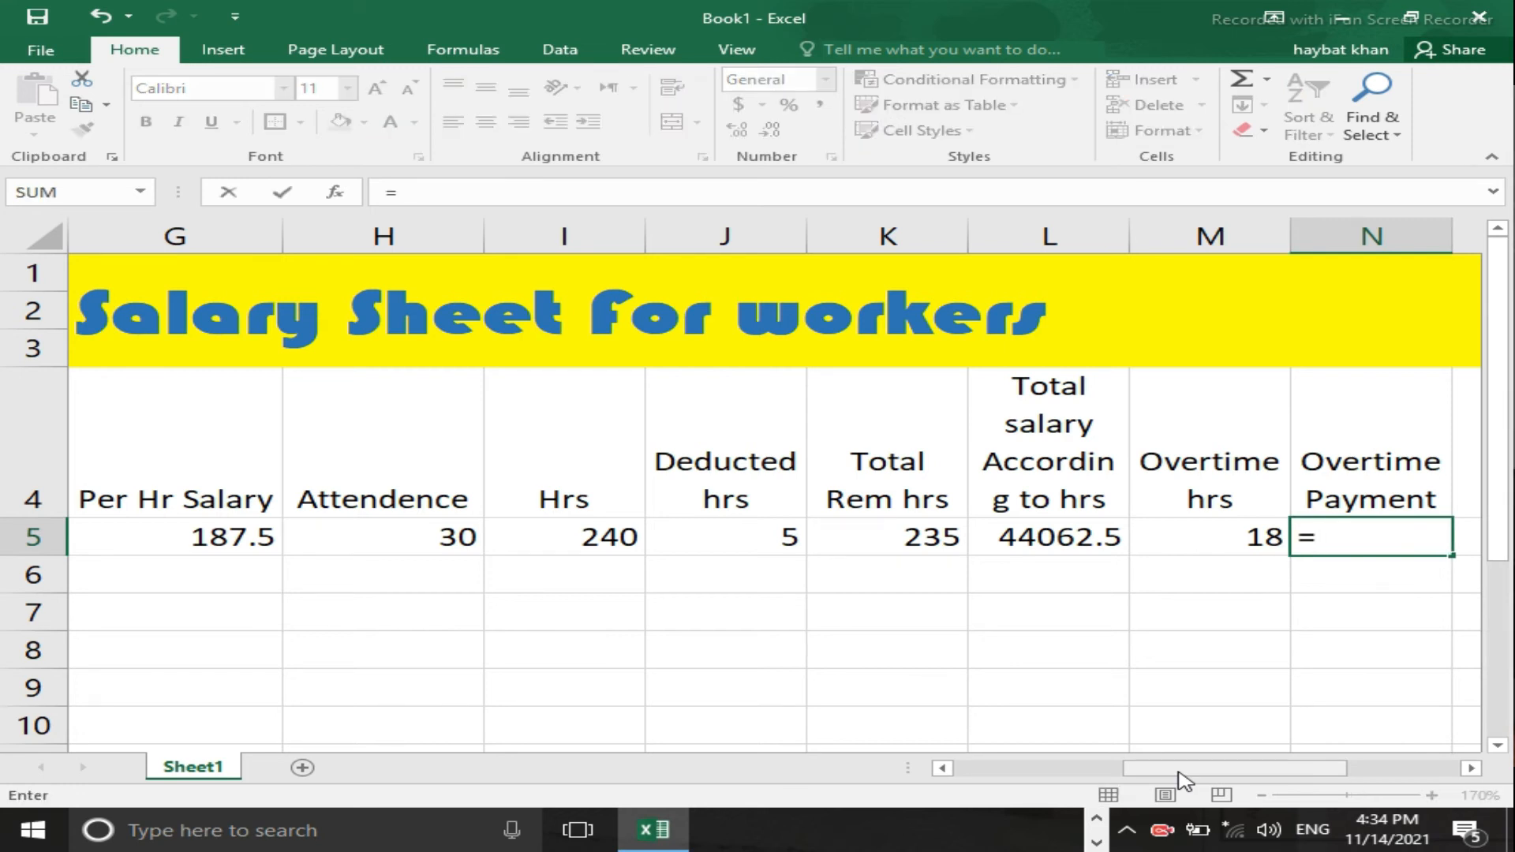
key("Left")
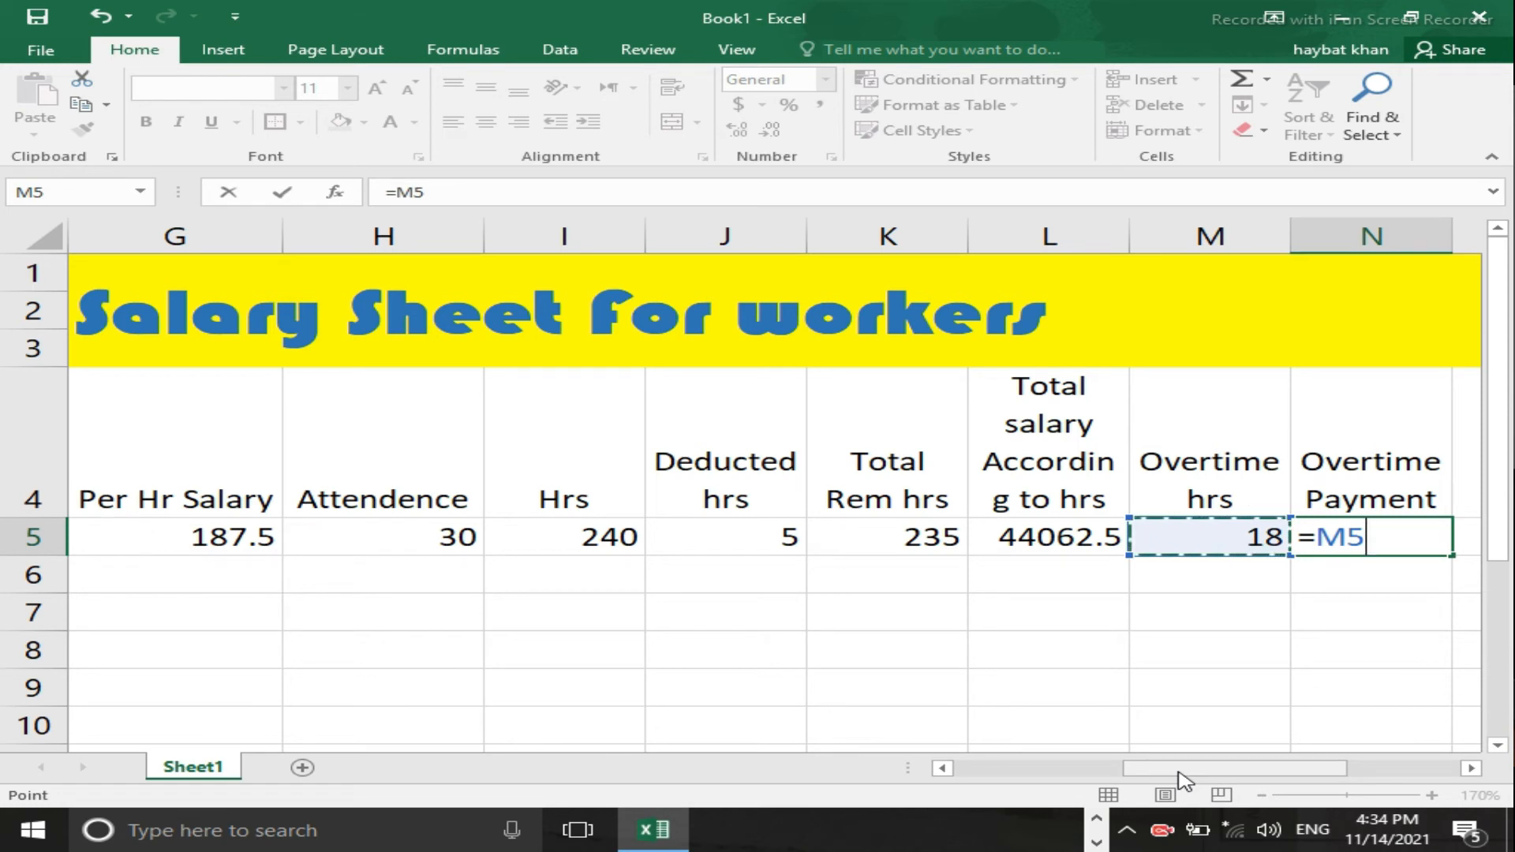
type("*")
key("Left")
key("Left")
key("Left")
key("Left")
key("Left")
key("Left")
key("Left")
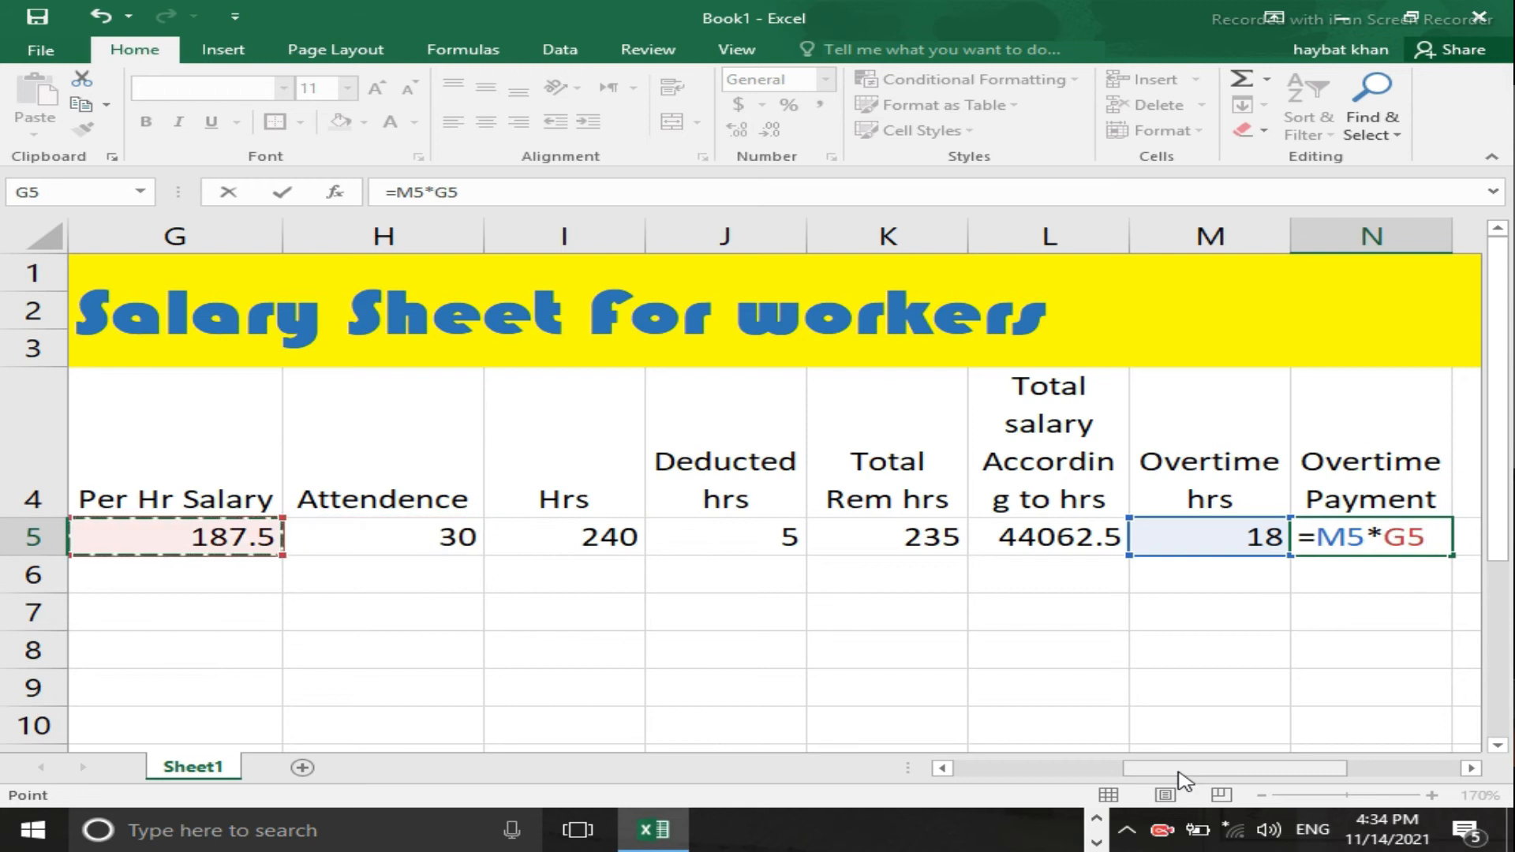
key("Return")
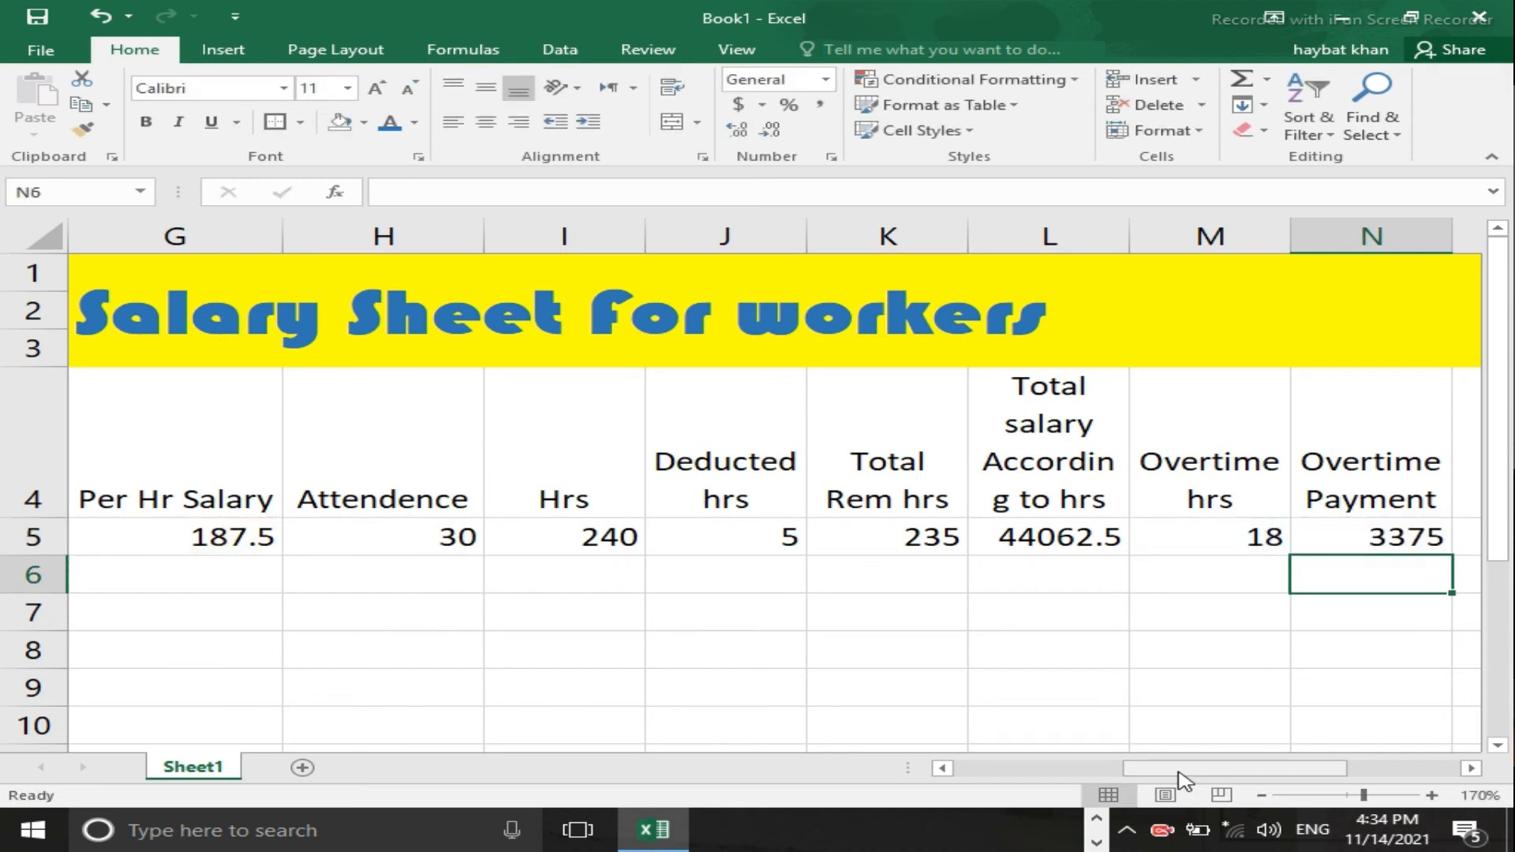
Step: Start the gross salary formula in cell O5 with a reference to the total salary according to hours in L5
key("Up")
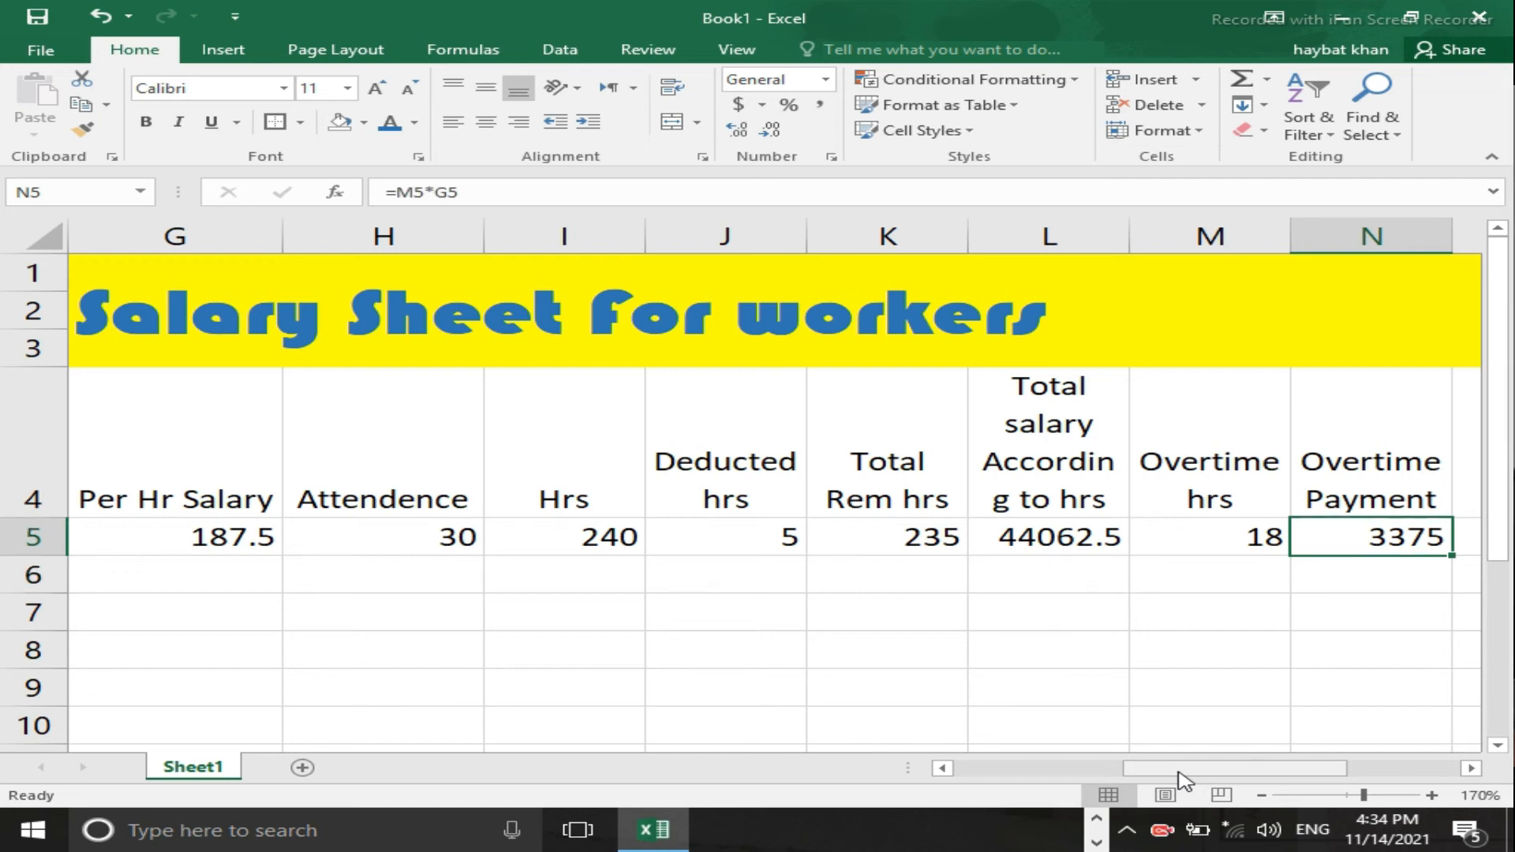
key("Right")
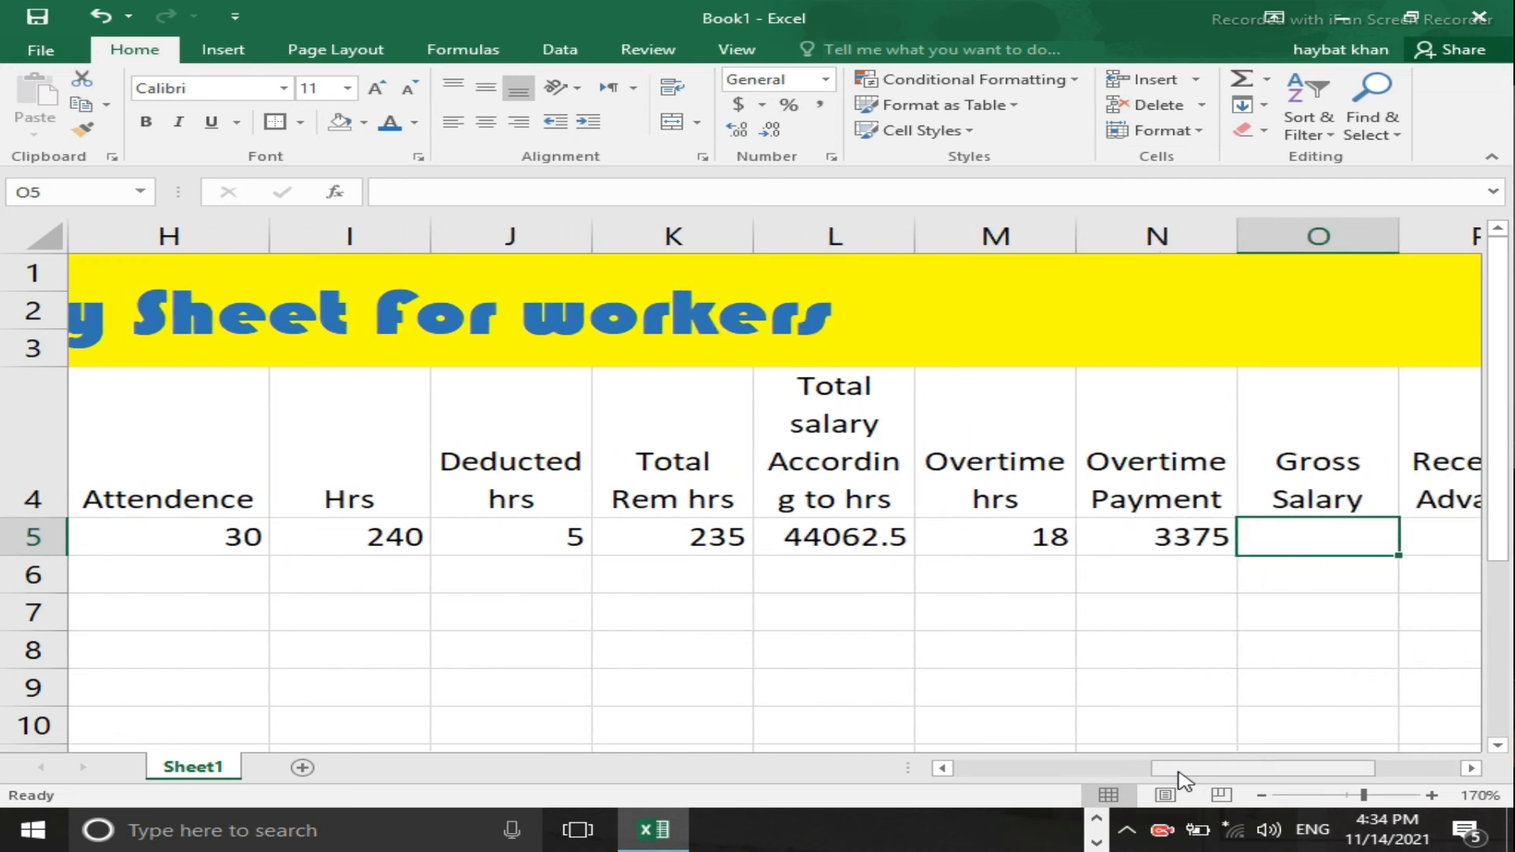
type("=")
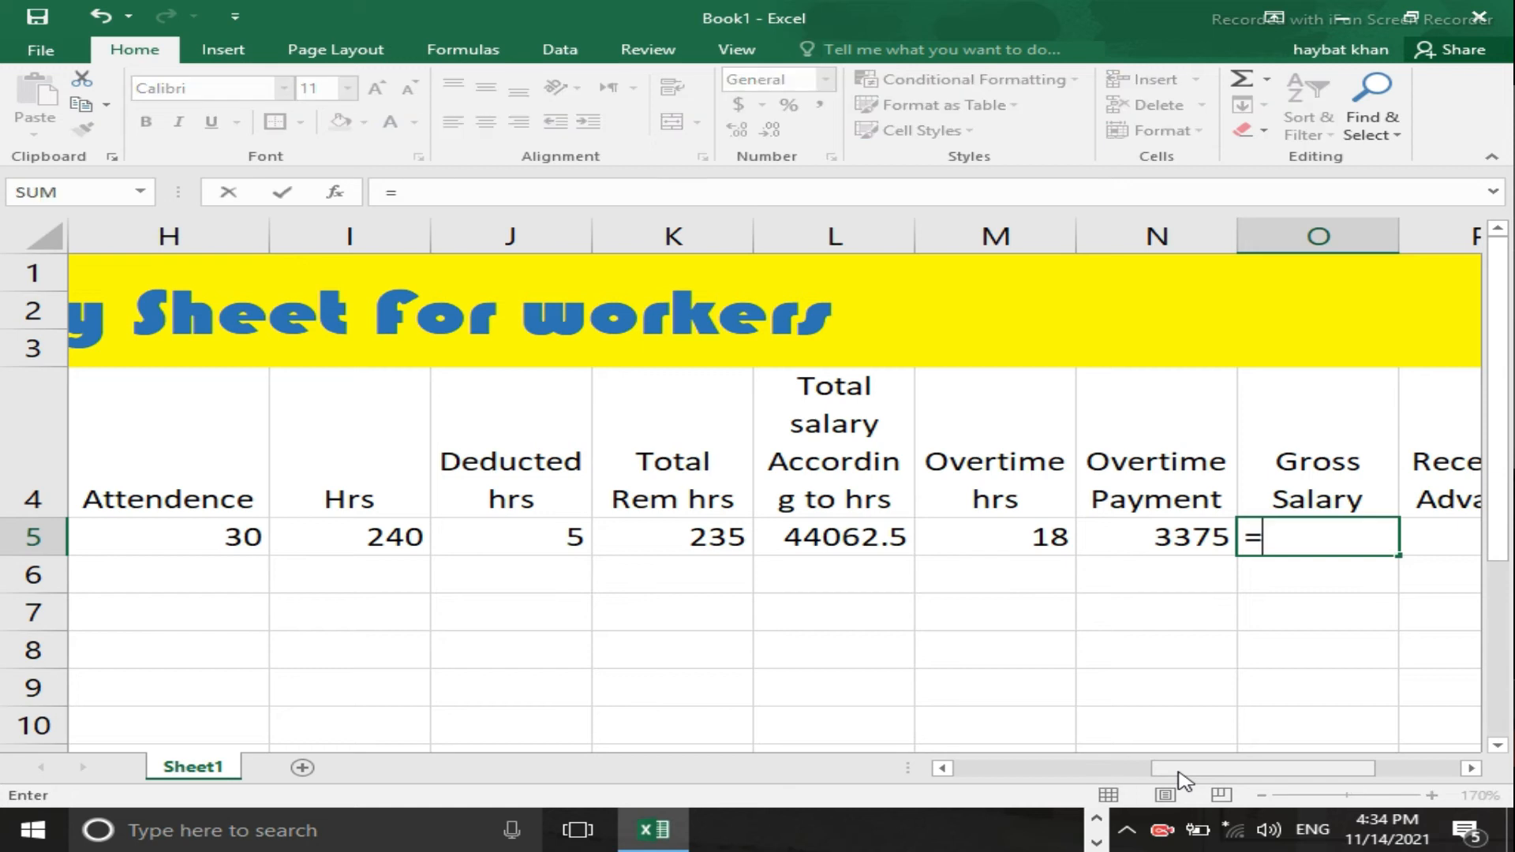
key("Left")
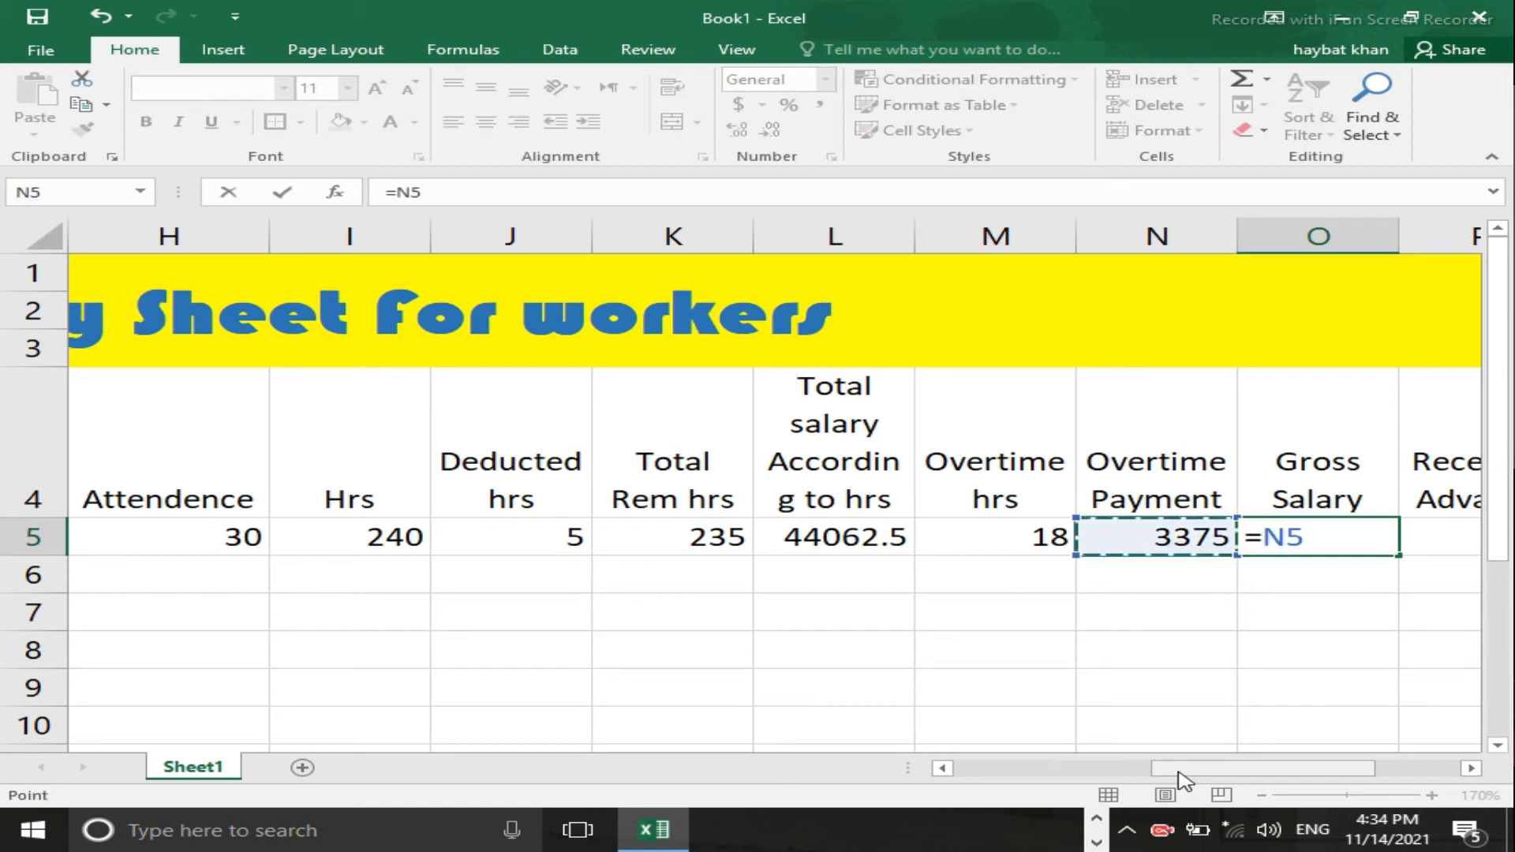
key("Left")
key("Left")
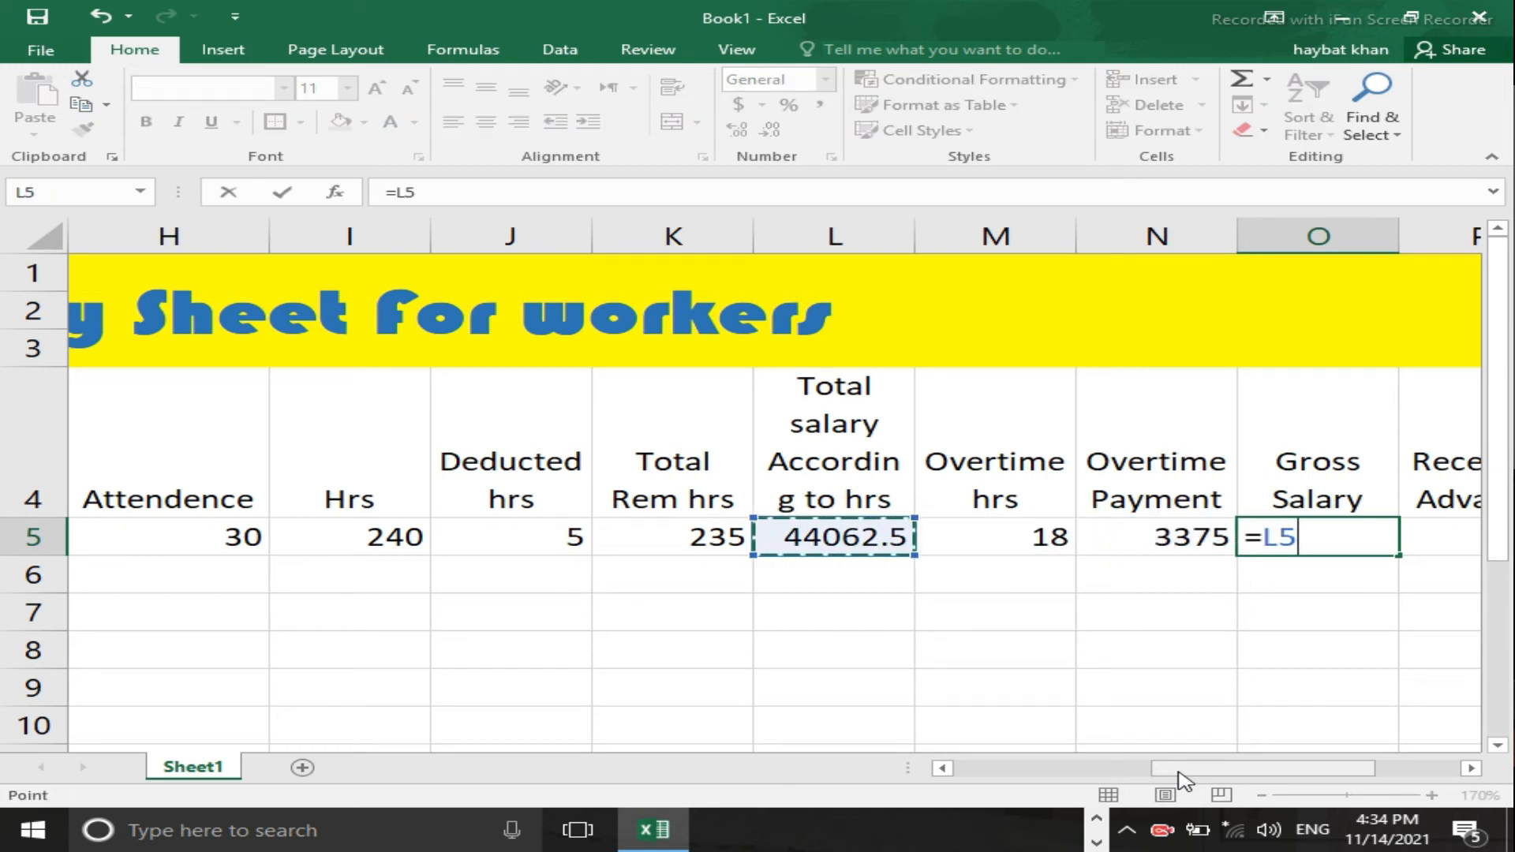
type("*")
key("Left")
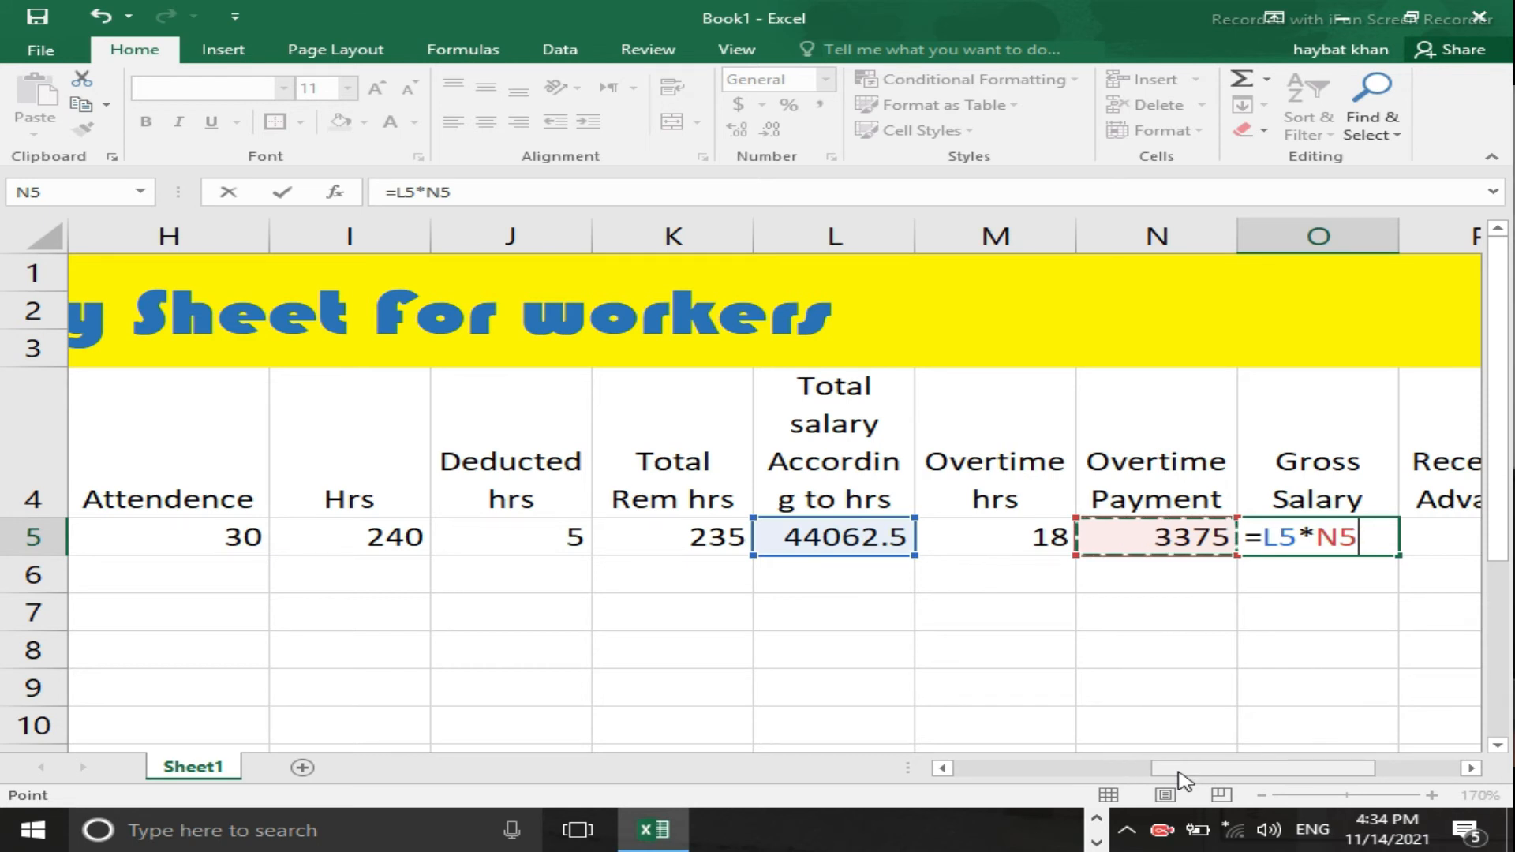
key("BackSpace")
key("BackSpace")
key("BackSpace")
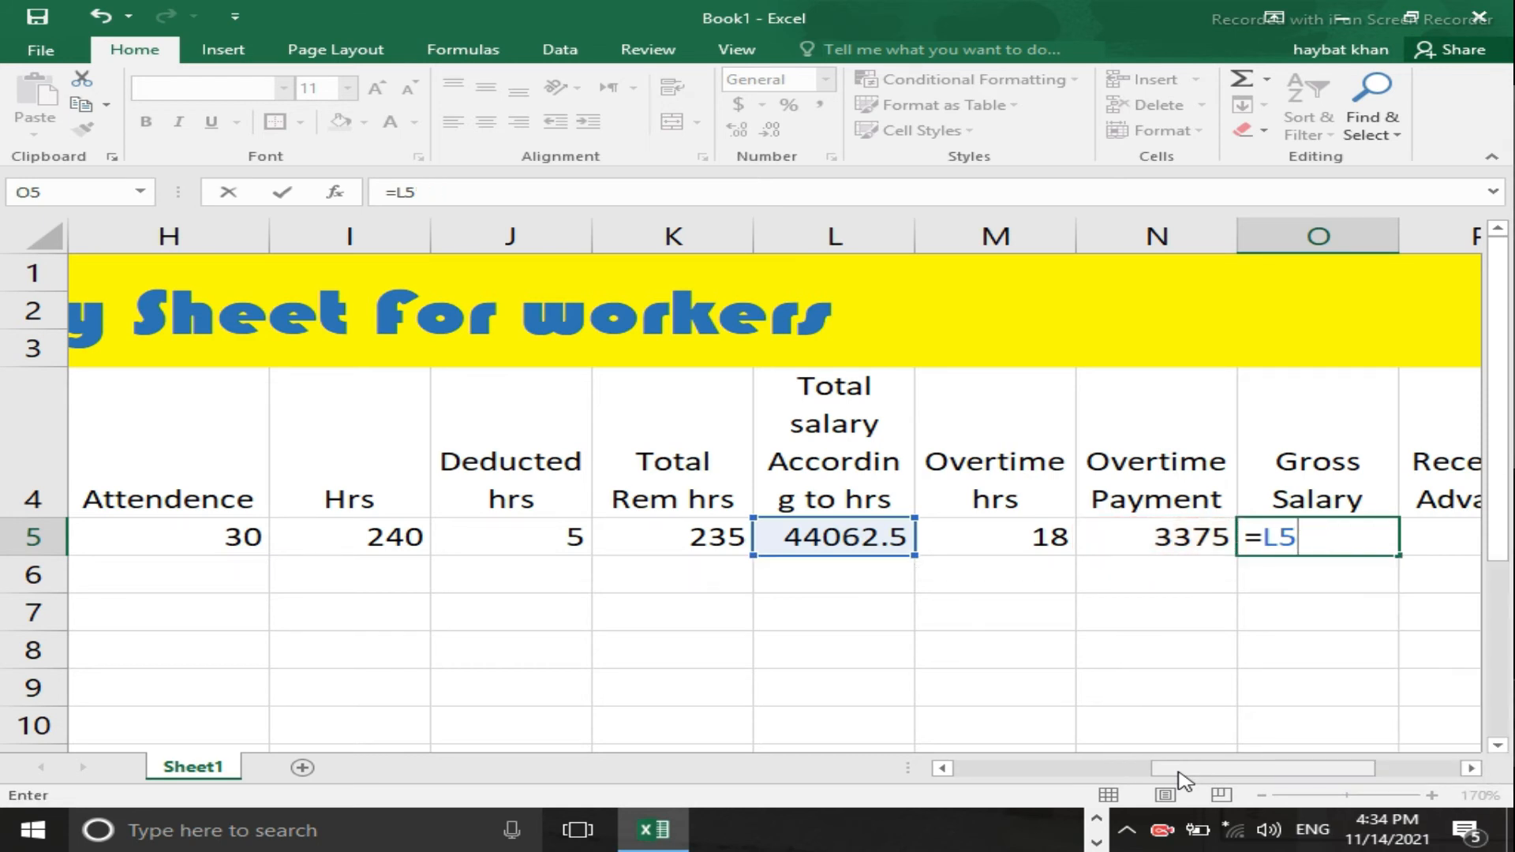
Step: Complete the gross salary formula in cell O5 as =L5+N5 by adding the overtime payment
type("+")
key("Left")
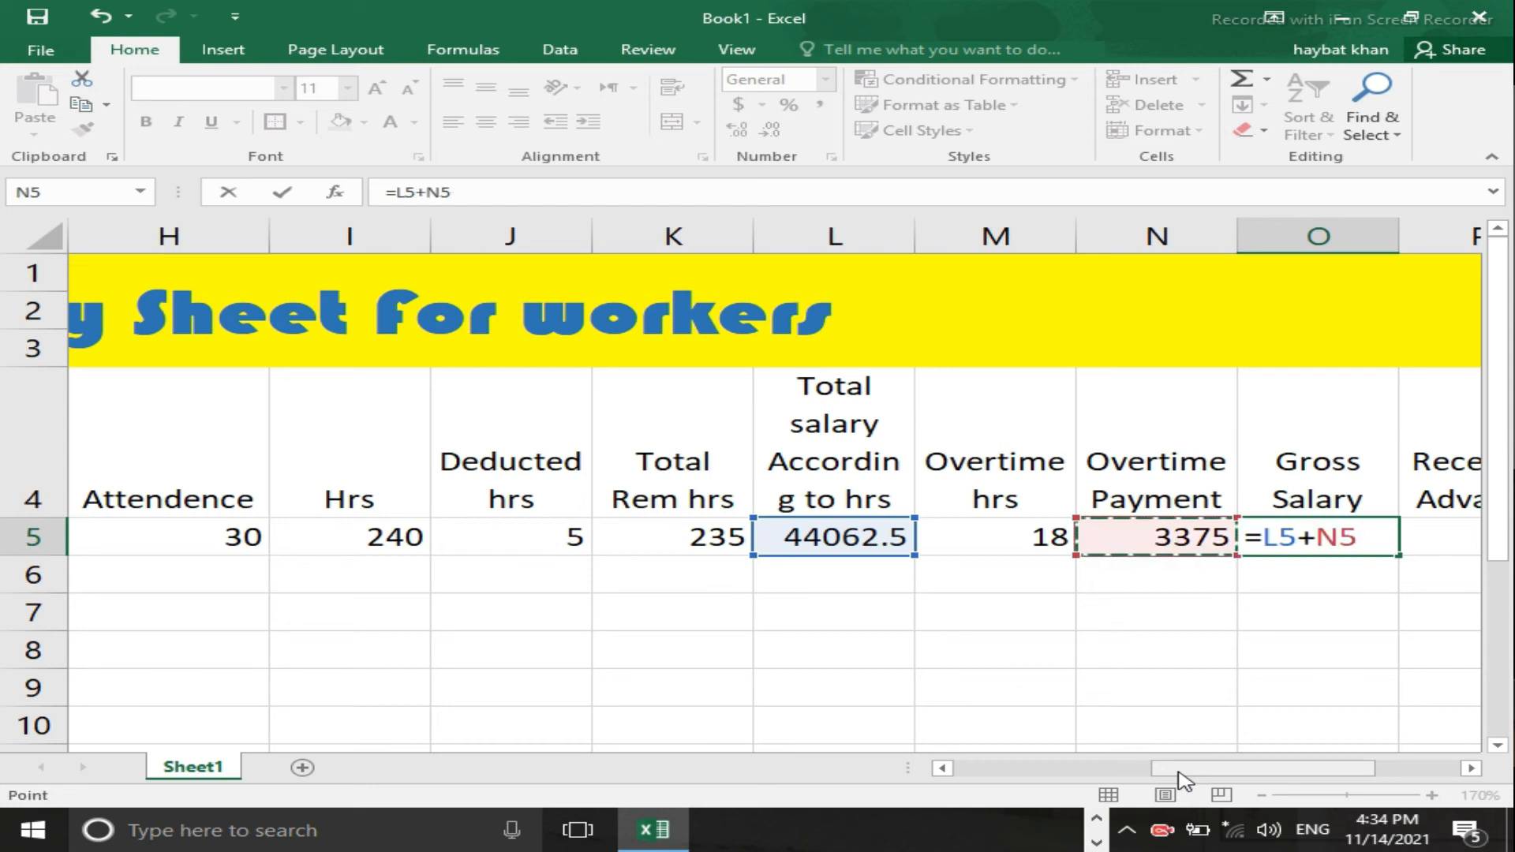
key("Return")
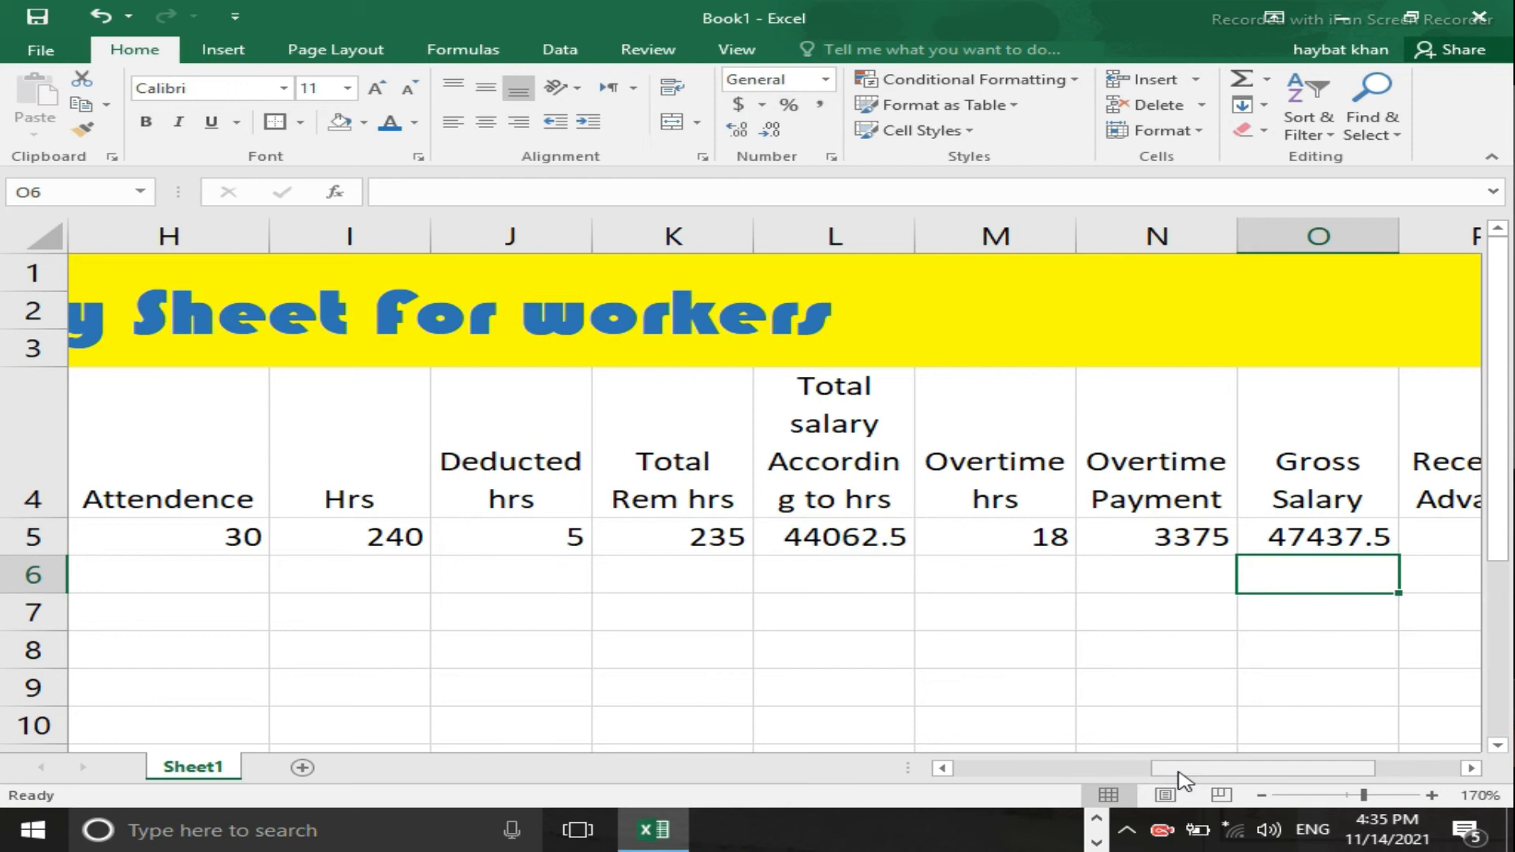
Step: Enter a received advance of 10000 in cell P5
key("Up")
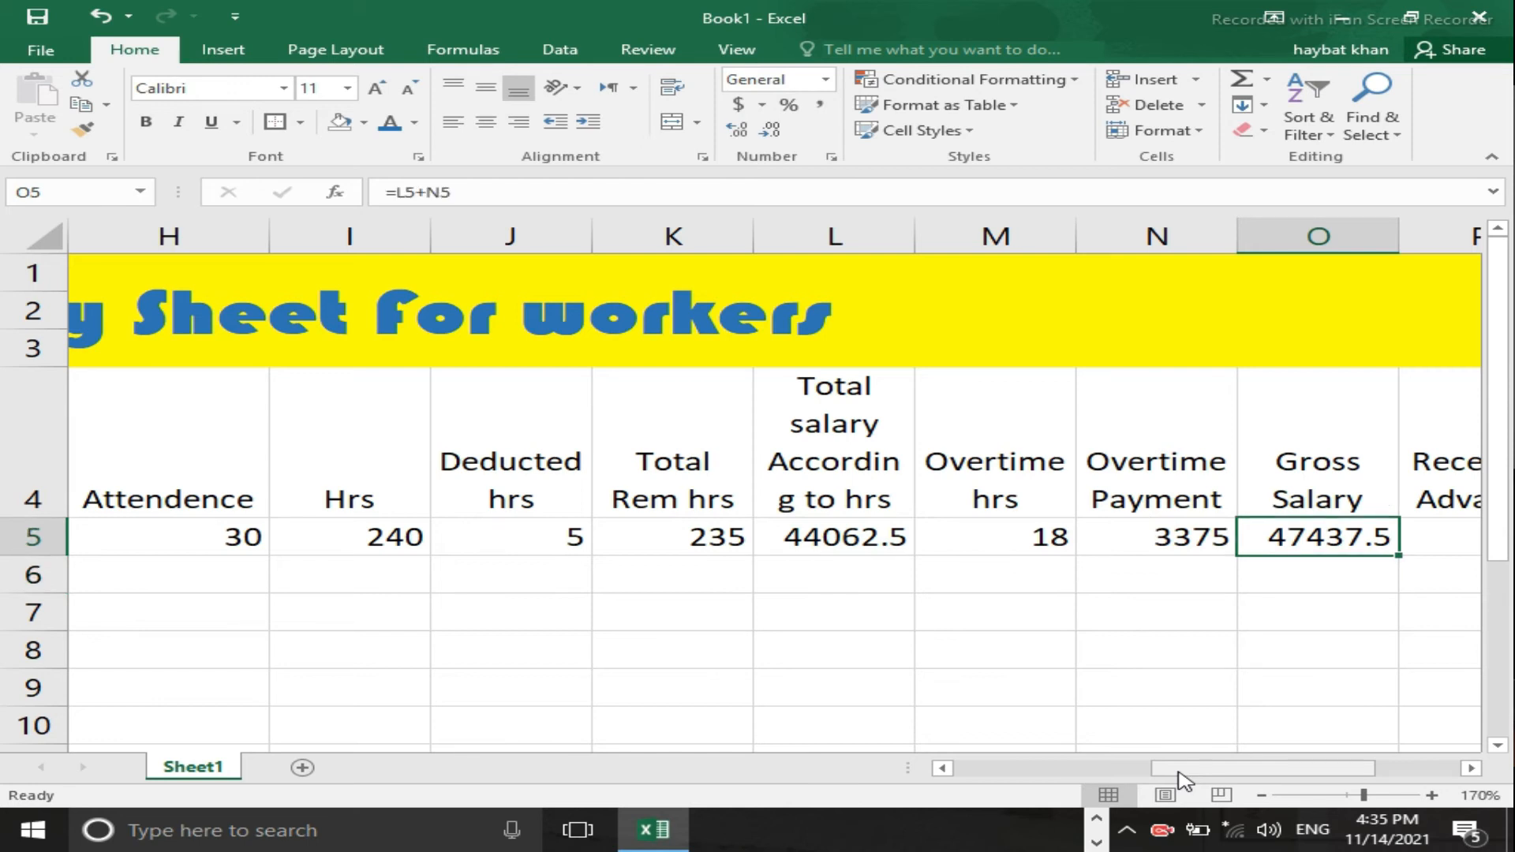
key("Right")
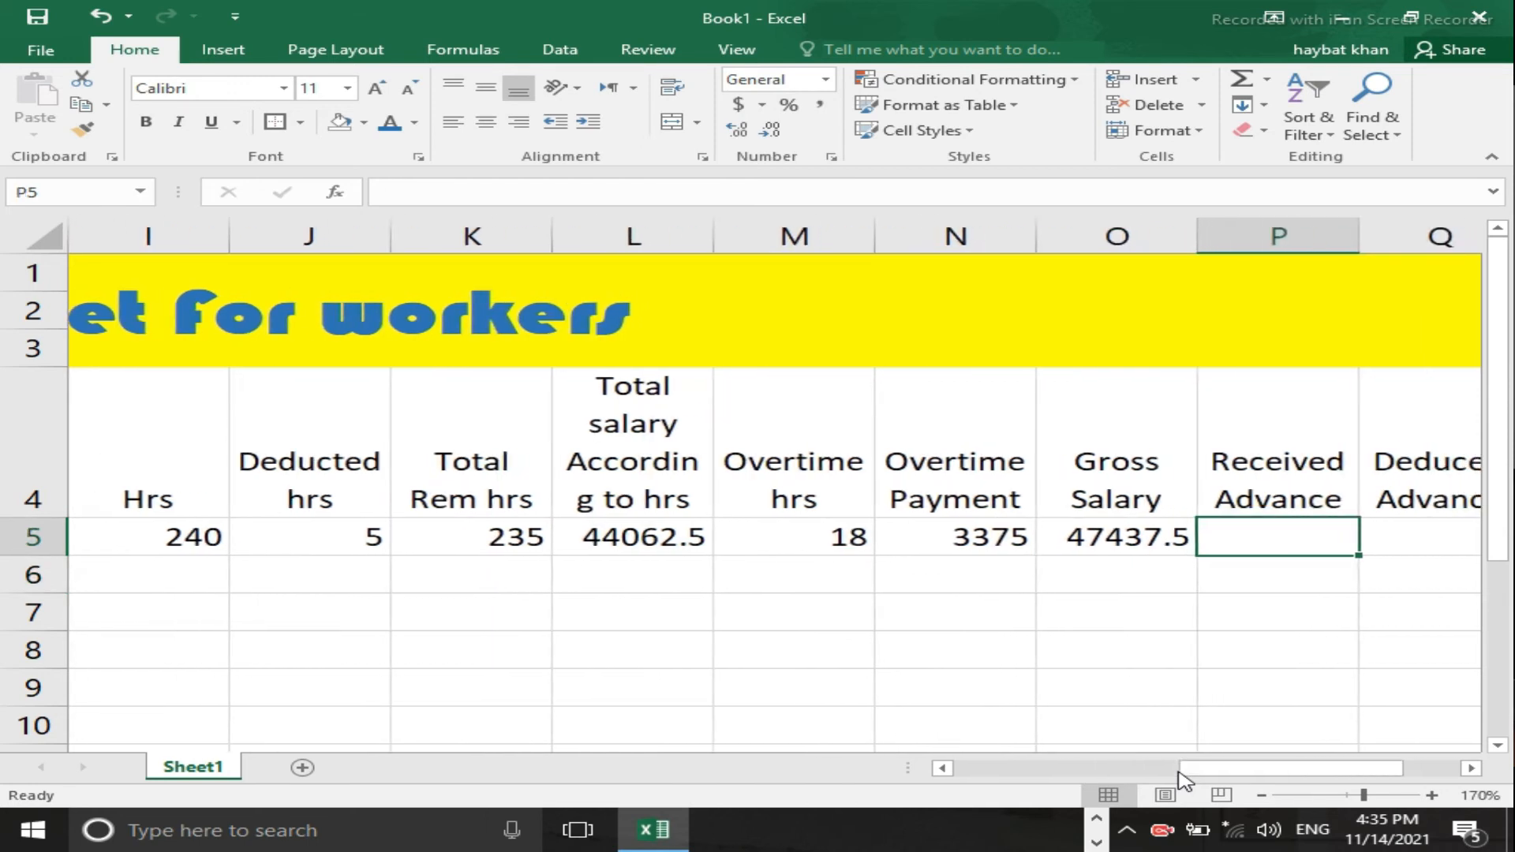
key("Right")
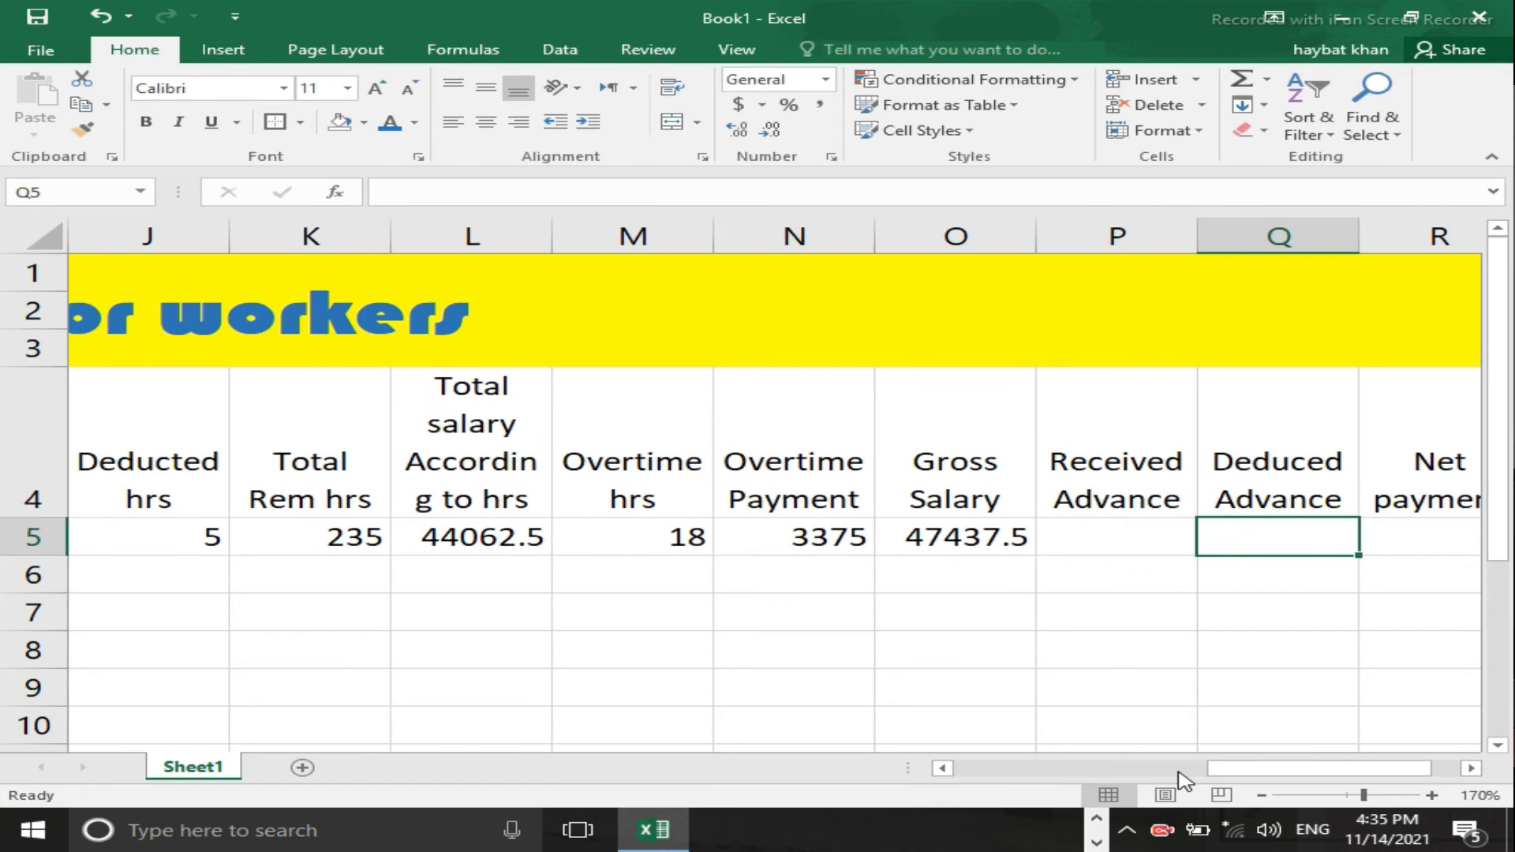
key("Left")
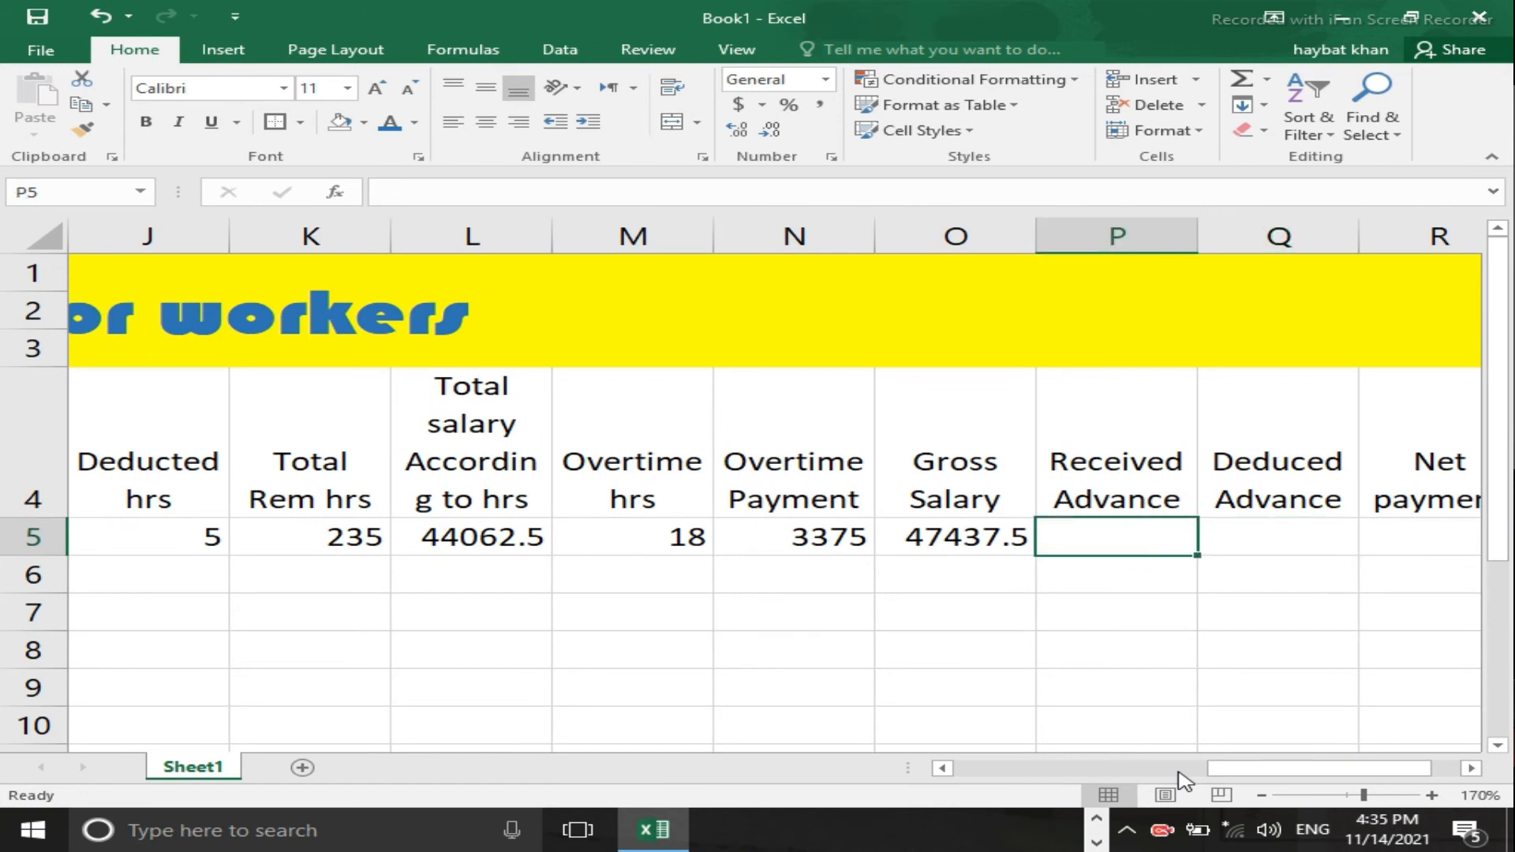
type("10000")
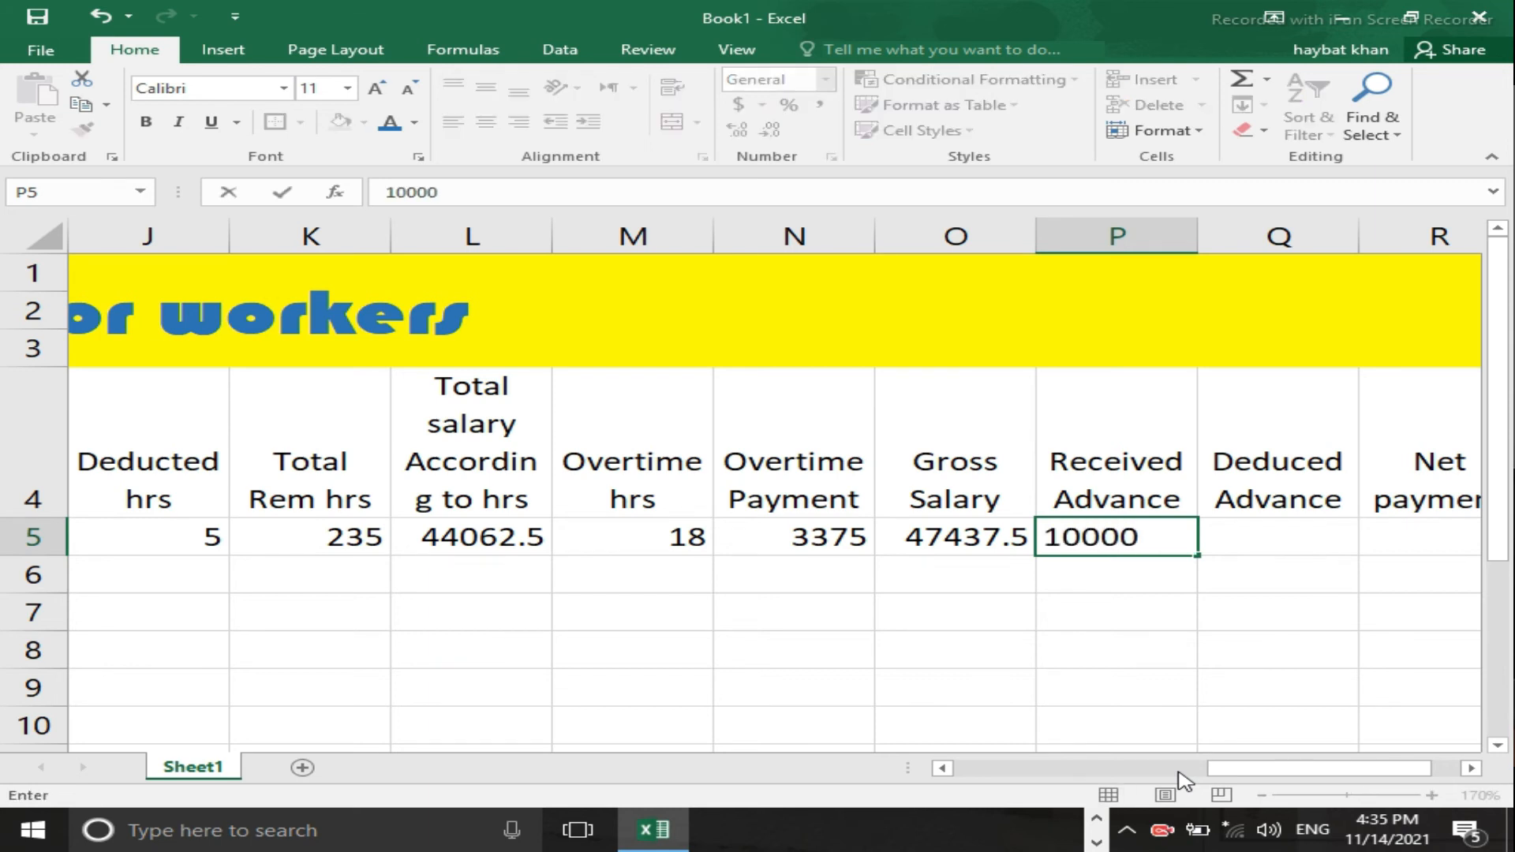
key("Right")
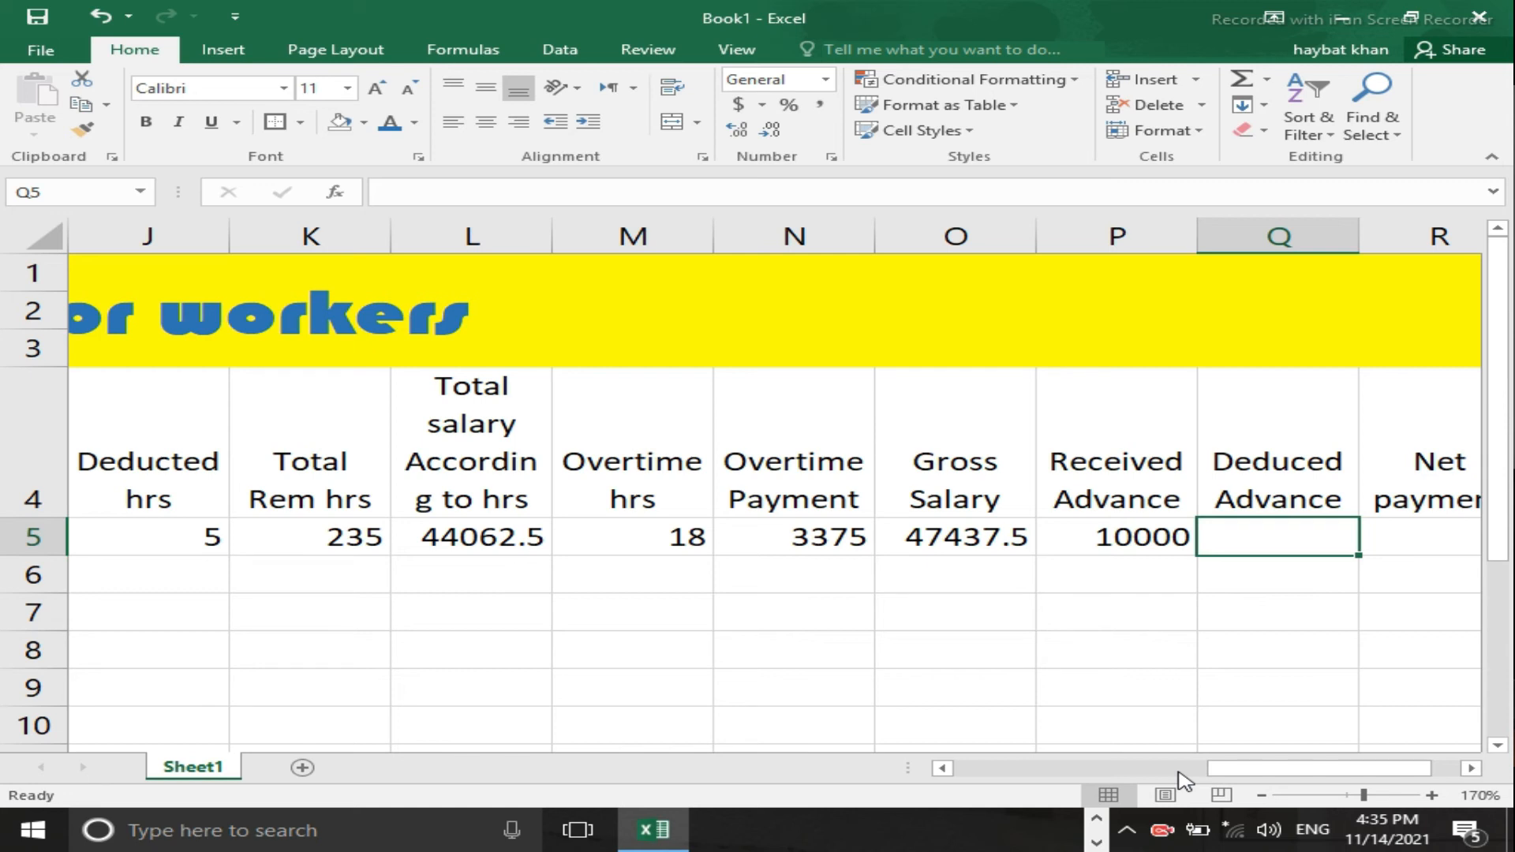
Step: Enter a deducted advance of 6350 in cell Q5
type("6")
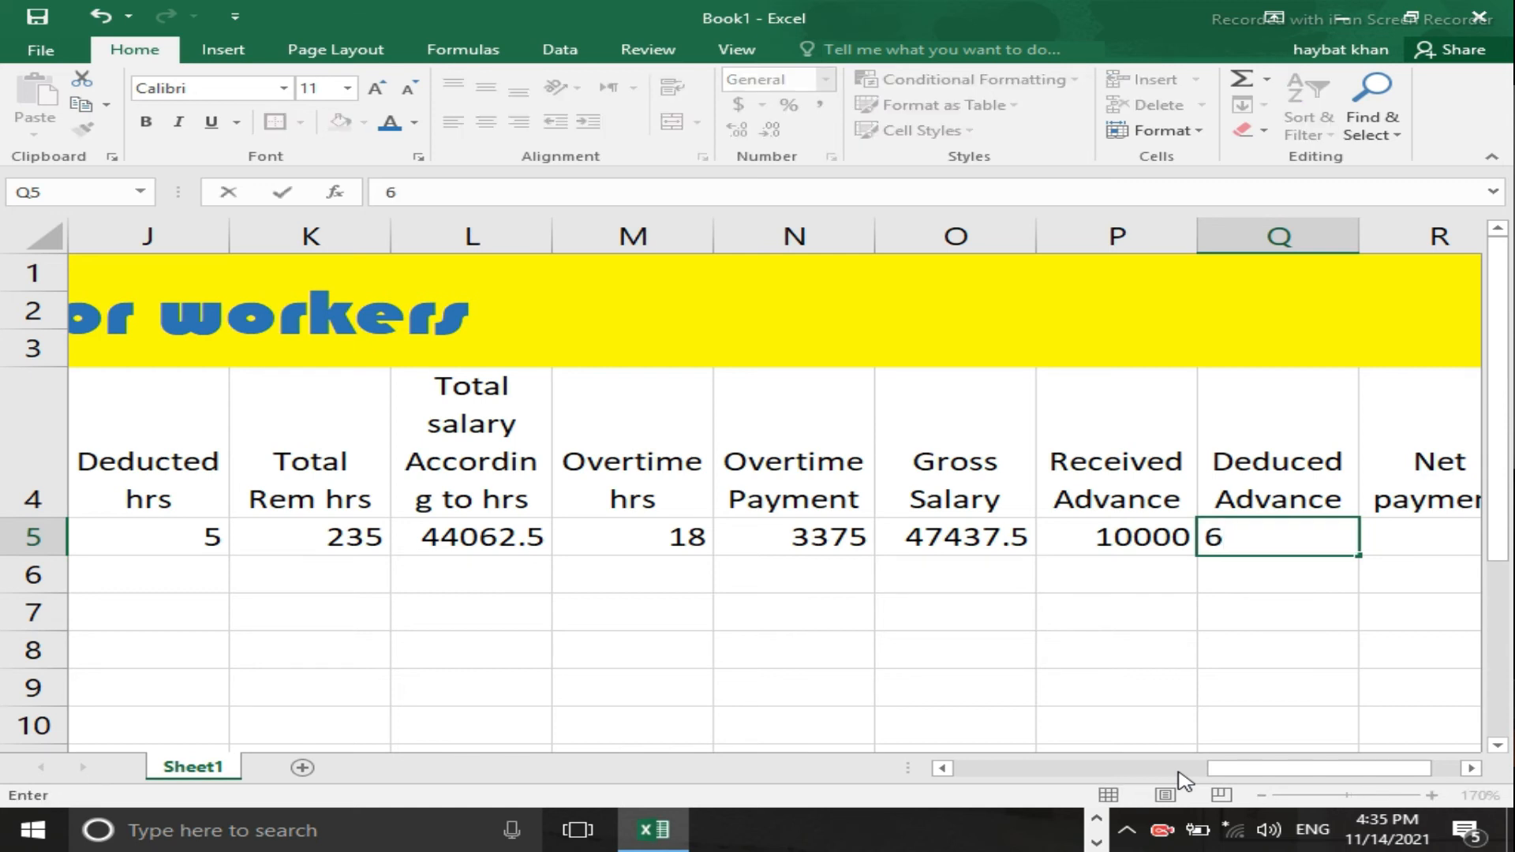
type("350")
key("Tab")
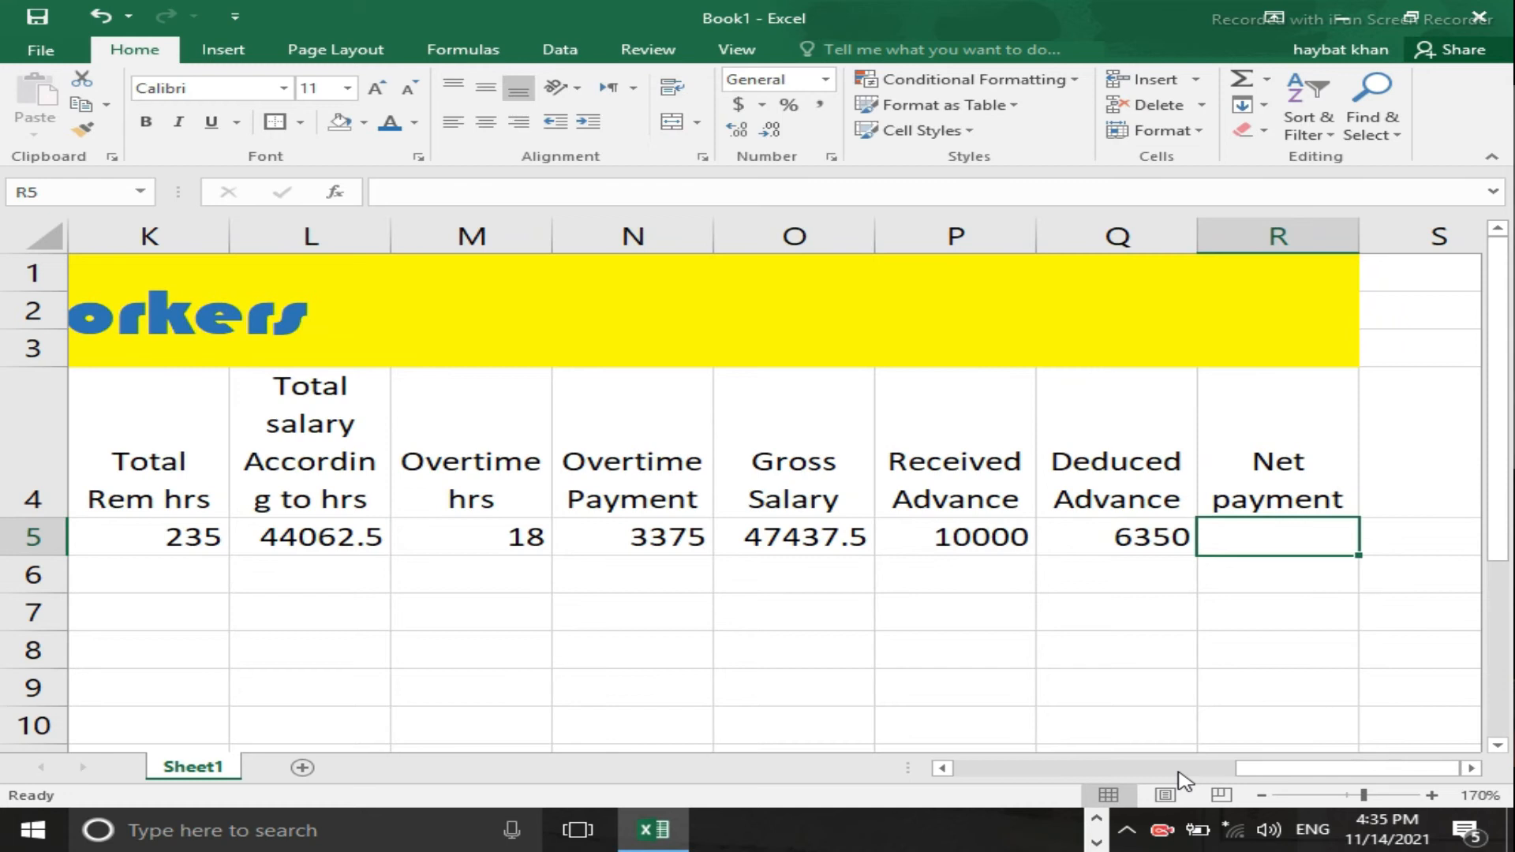
Step: Calculate the net payment in cell R5 by subtracting the deducted advance from the gross salary with the formula =O5-Q5
type("=")
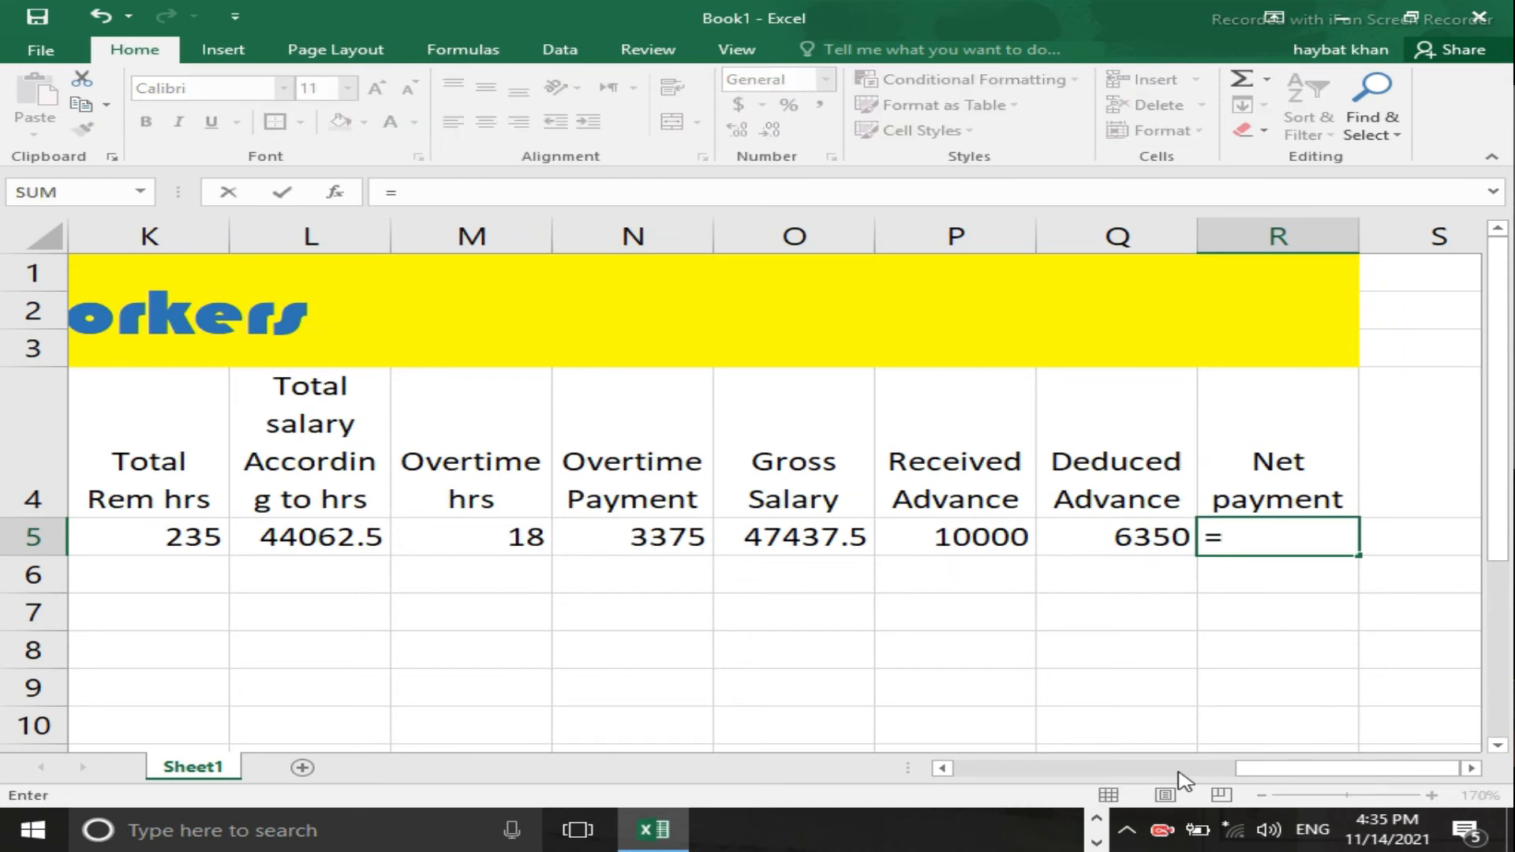
key("Left")
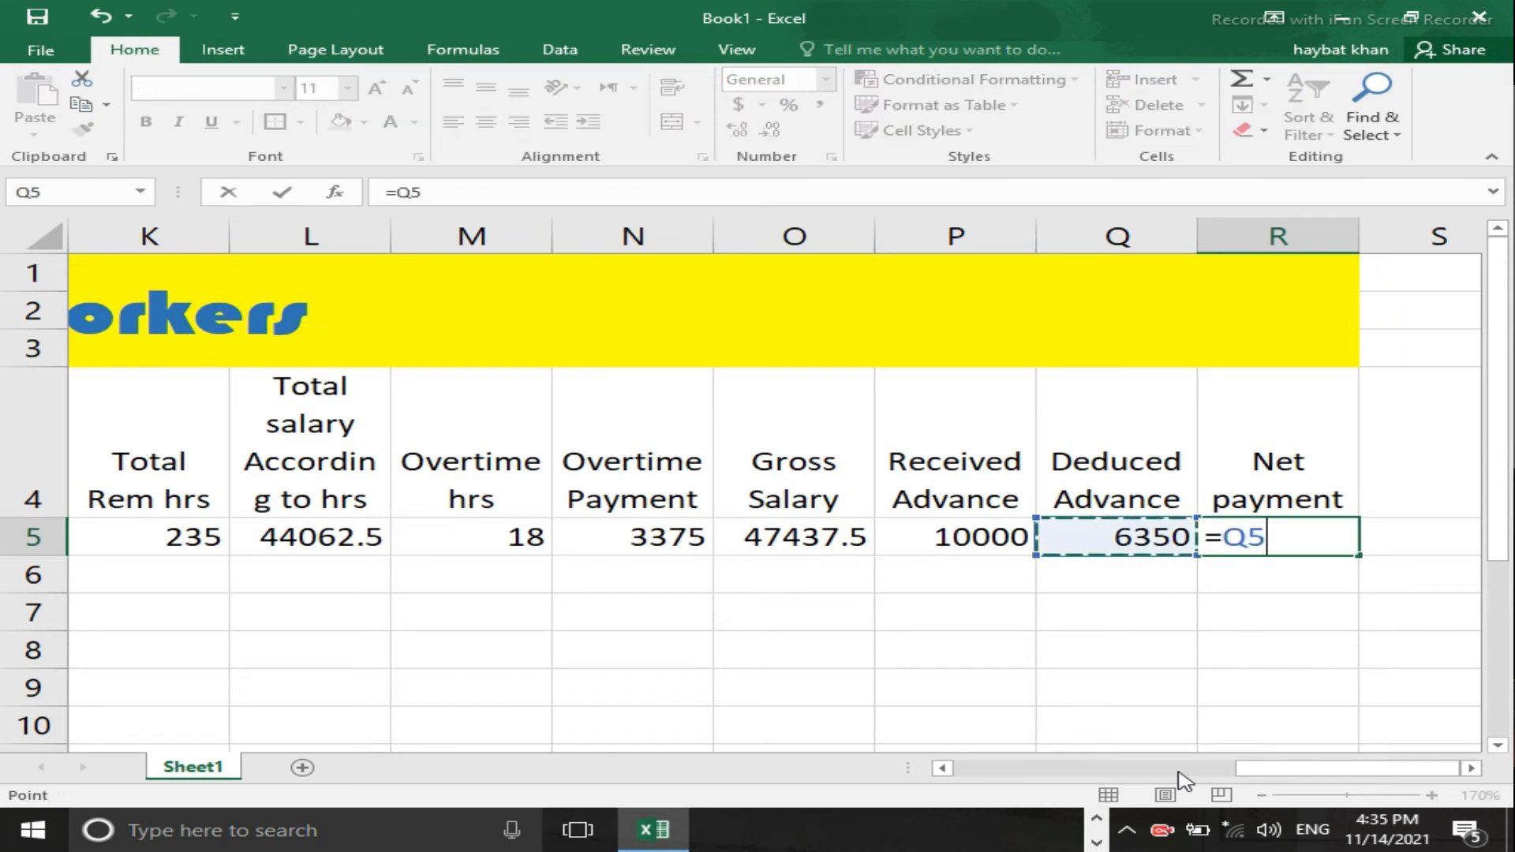
key("Left")
key("Left")
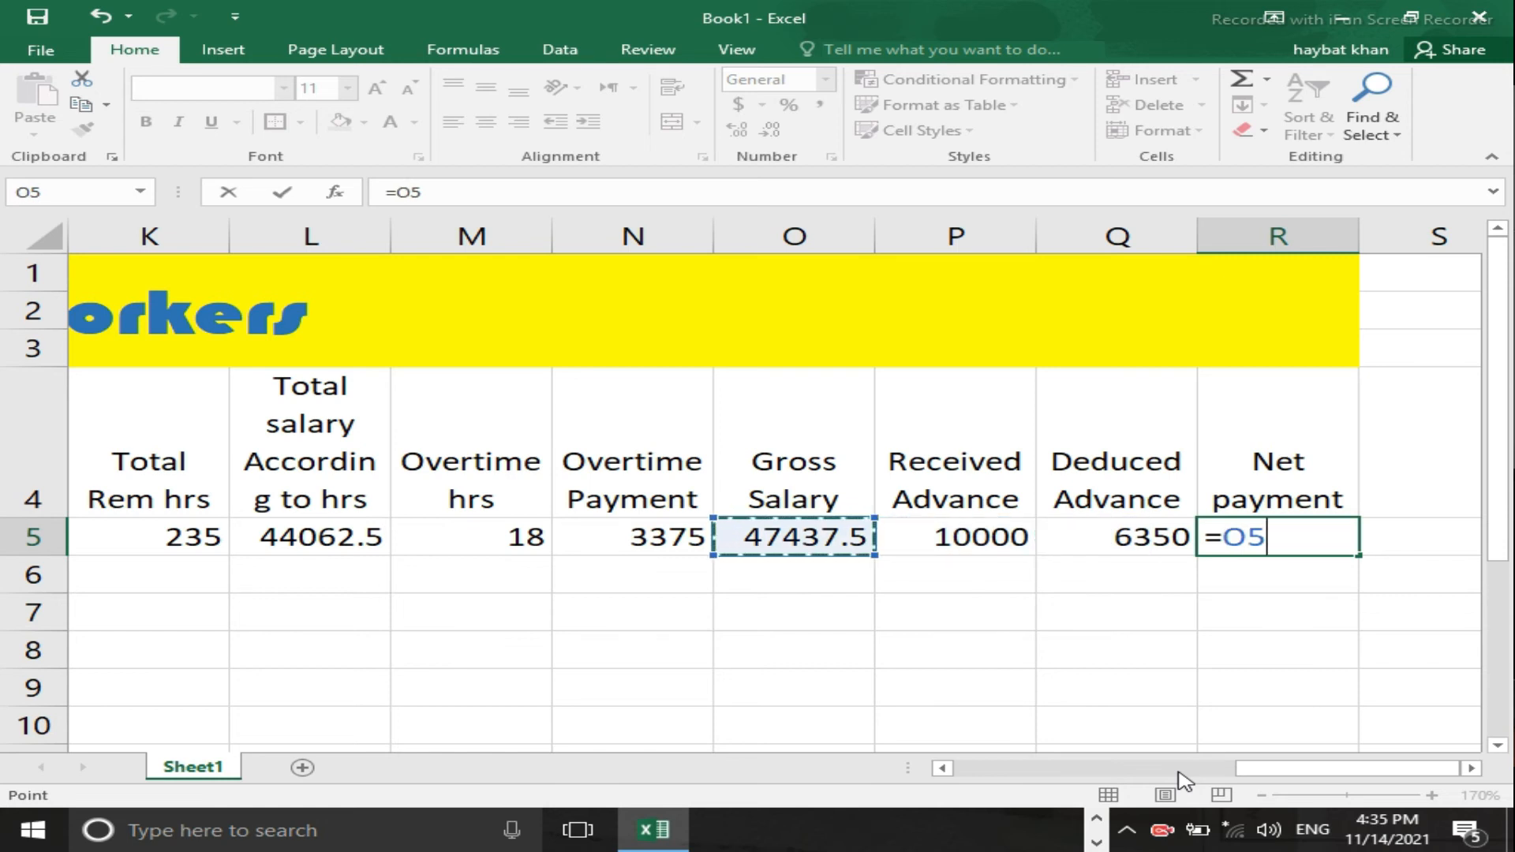
type("-")
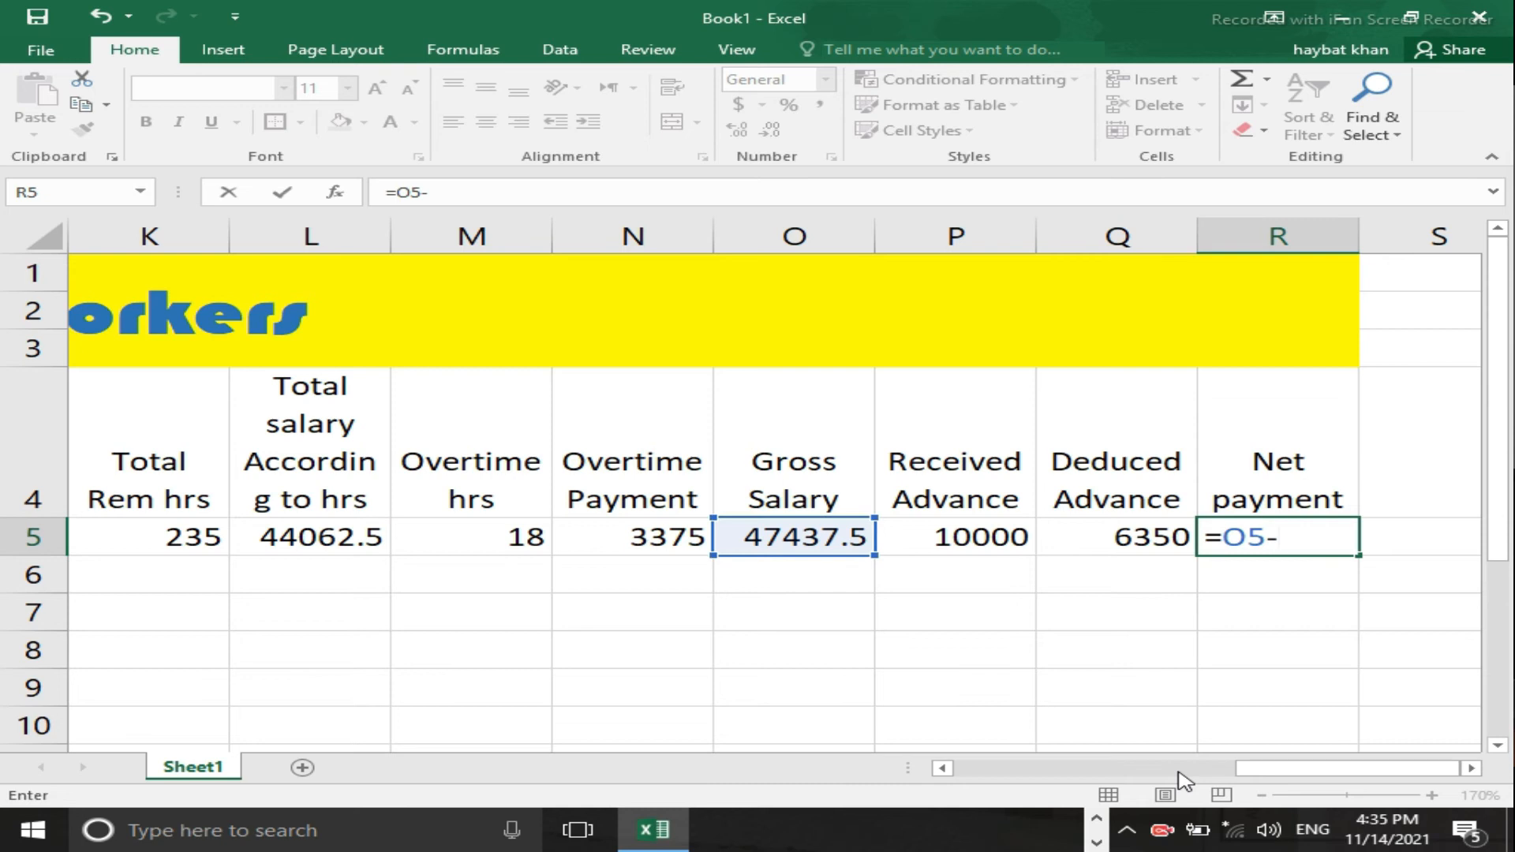
key("Left")
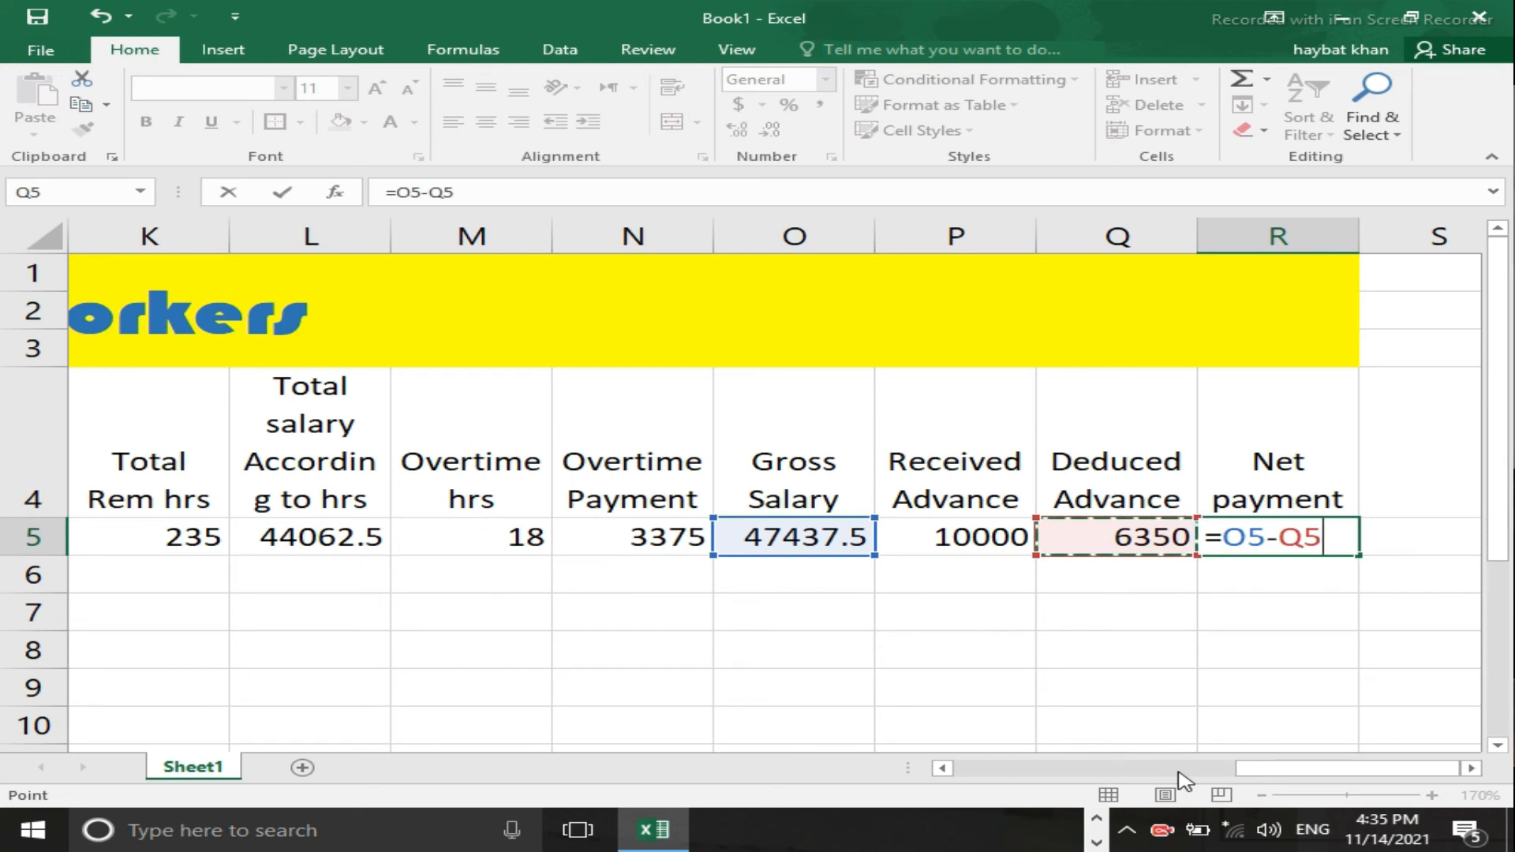
key("Return")
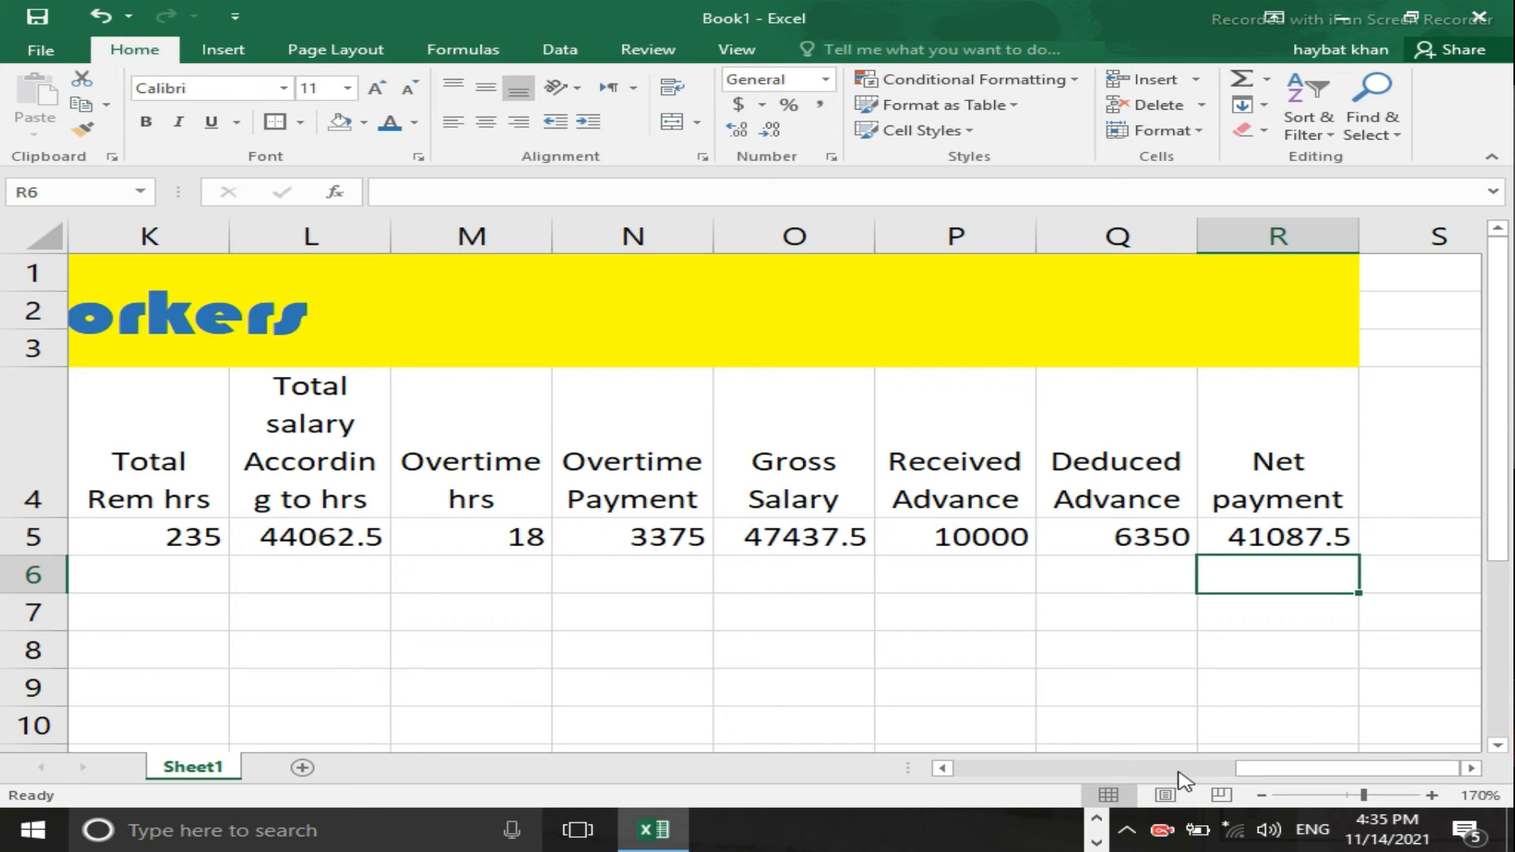
Step: Check the advance and net payment cells in row 5 and zoom the sheet out to 150%
key("Left")
key("Up")
key("Right")
key("Left")
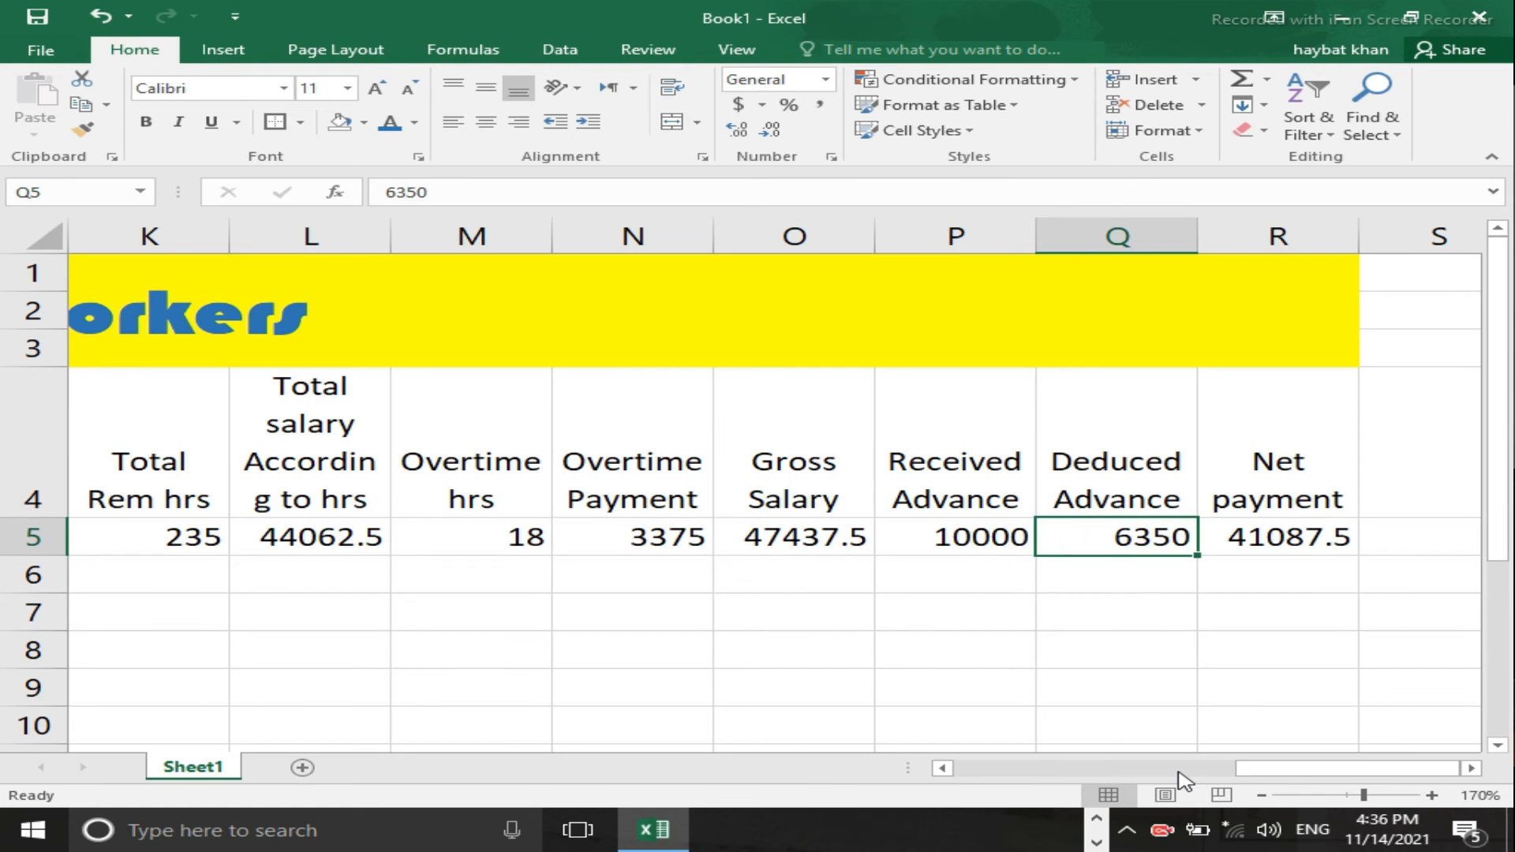
key("Left")
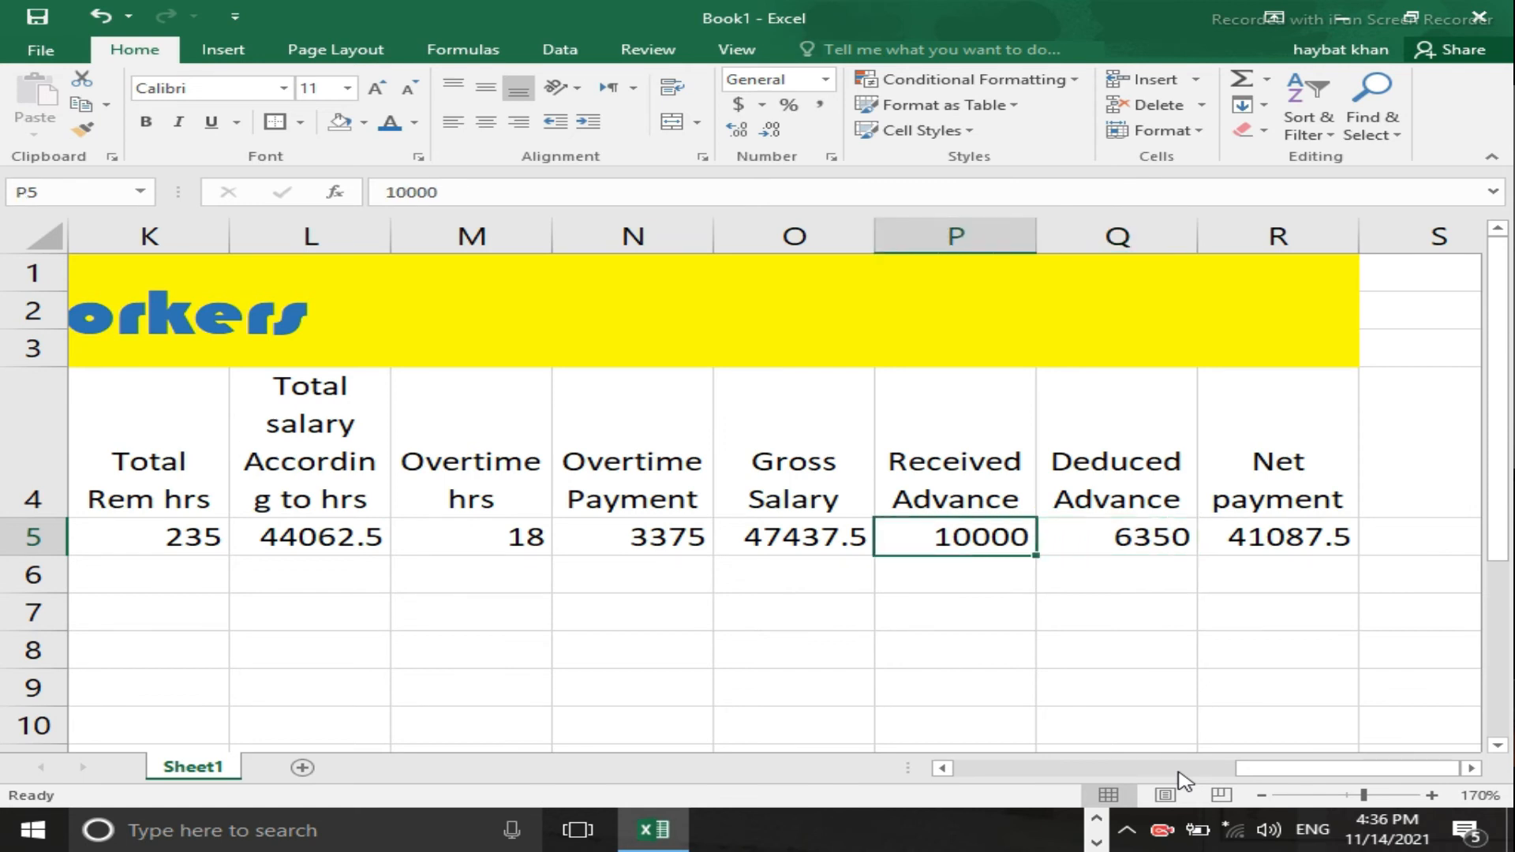
left_click(1262, 795)
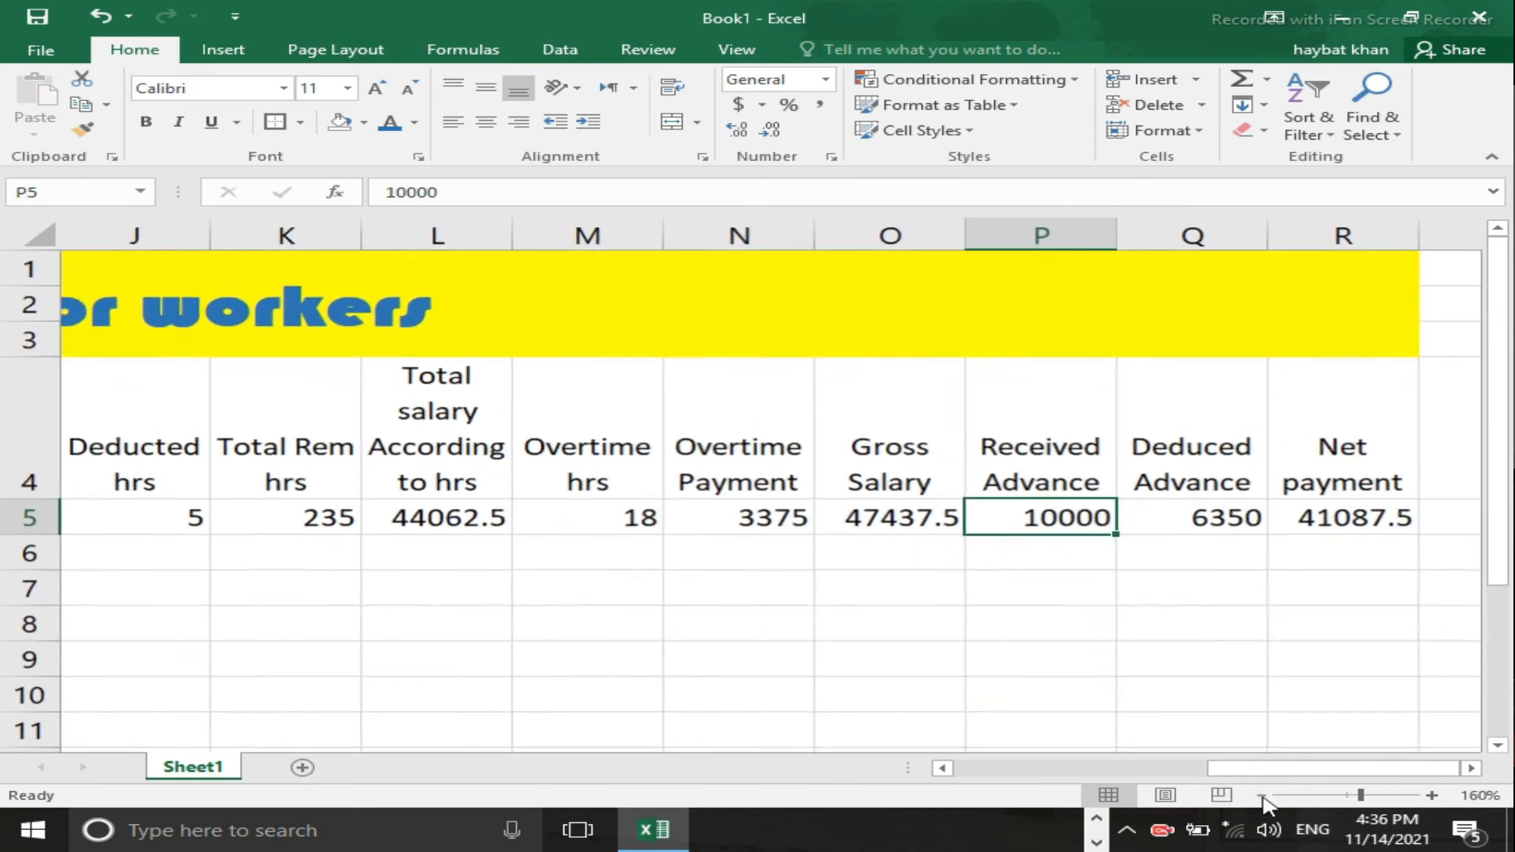
left_click(1261, 795)
Step: Enter the second worker's first name, capitalised, in cell B6 under the Name heading
key("Left")
key("Left")
key("Left")
key("Left")
key("Left")
key("Left")
key("Left")
key("Left")
key("Left")
key("Left")
key("Left")
key("Left")
key("Left")
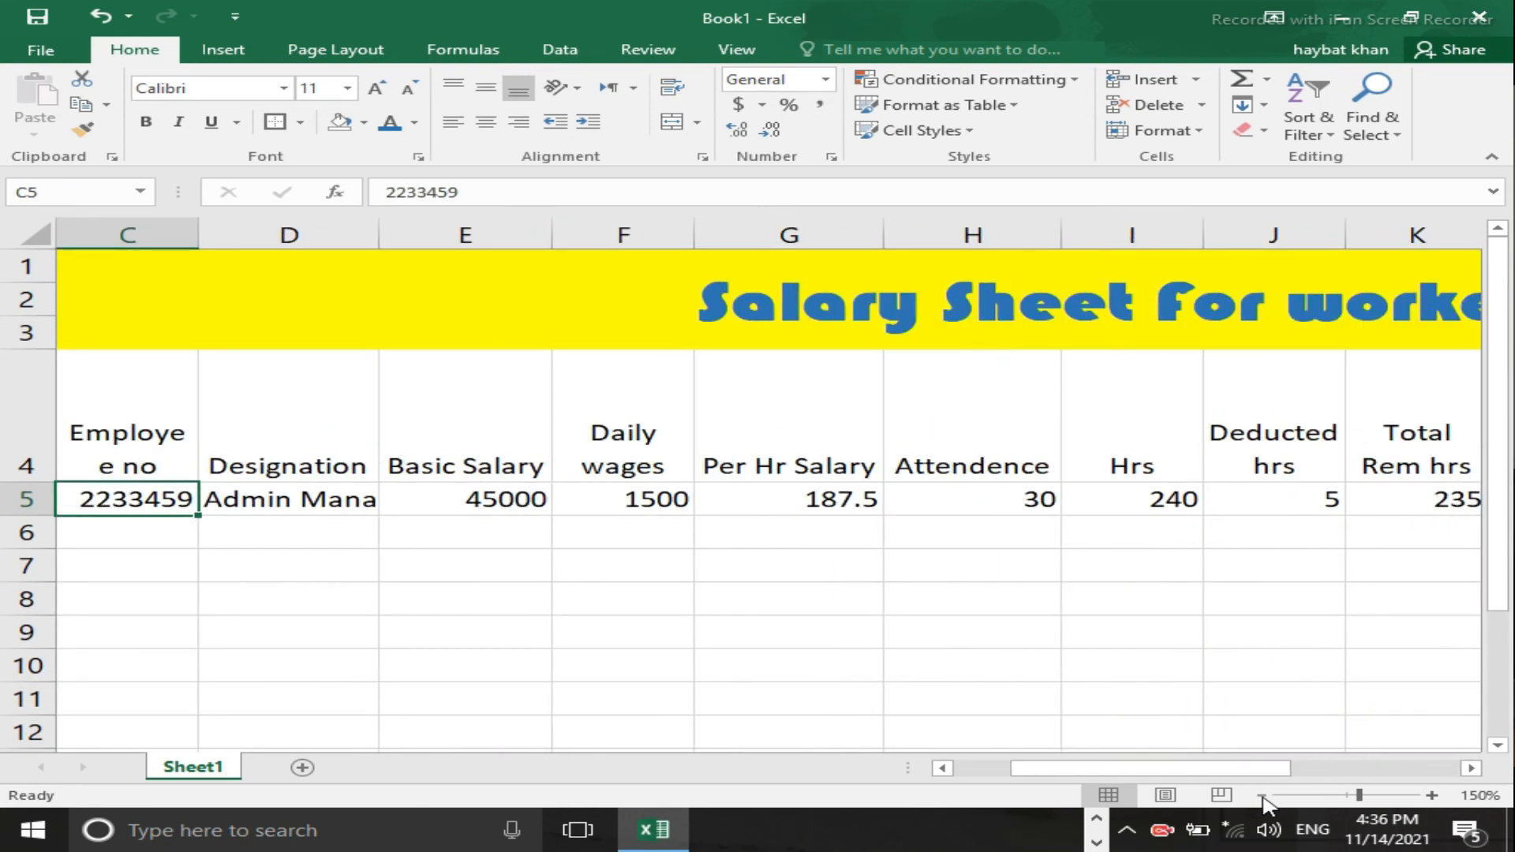
key("Left")
key("Left")
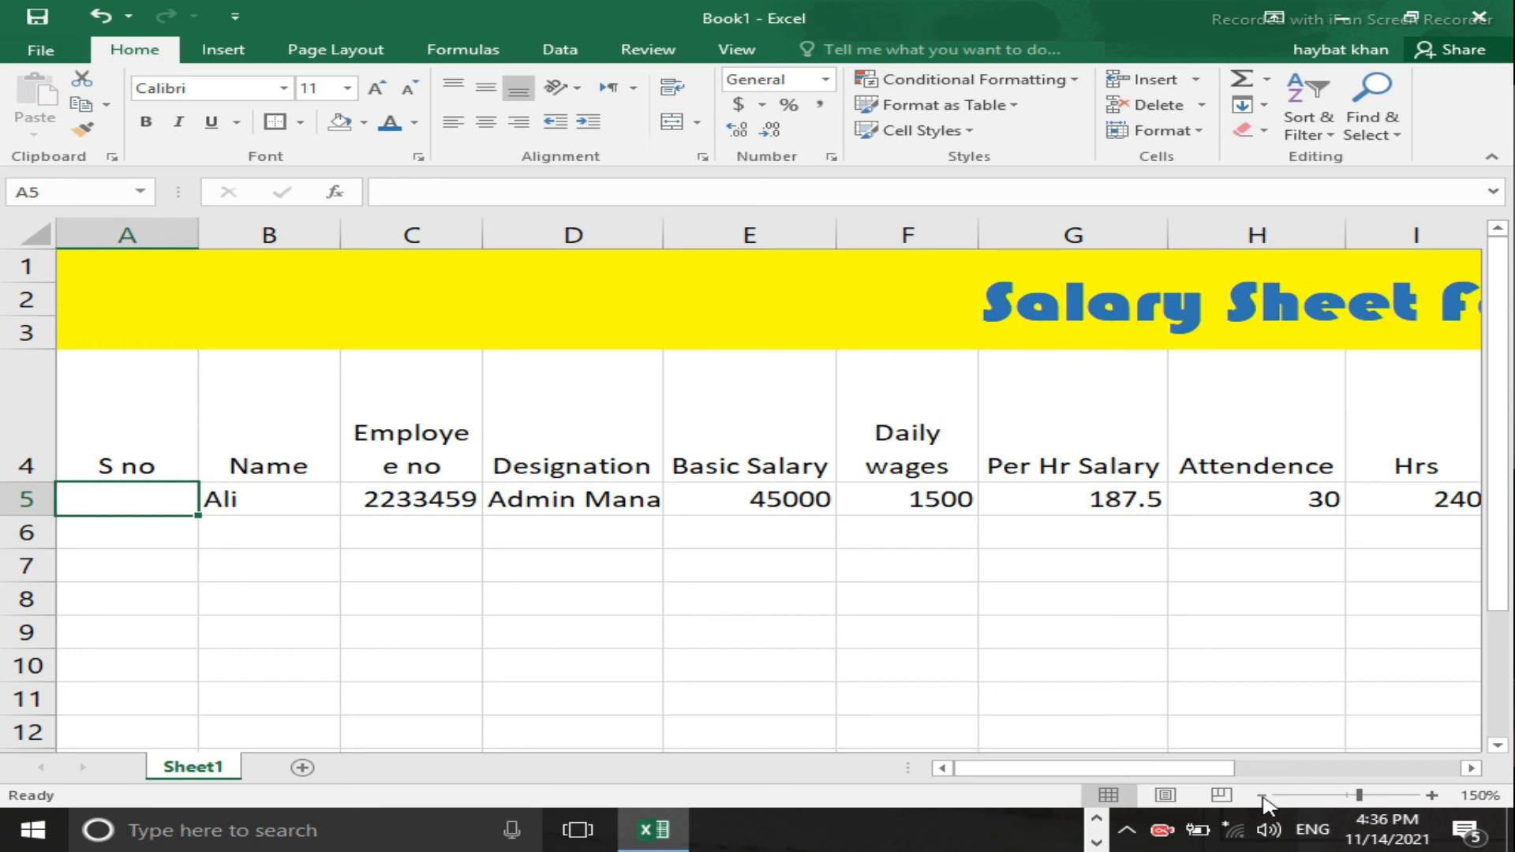
key("Down")
key("Right")
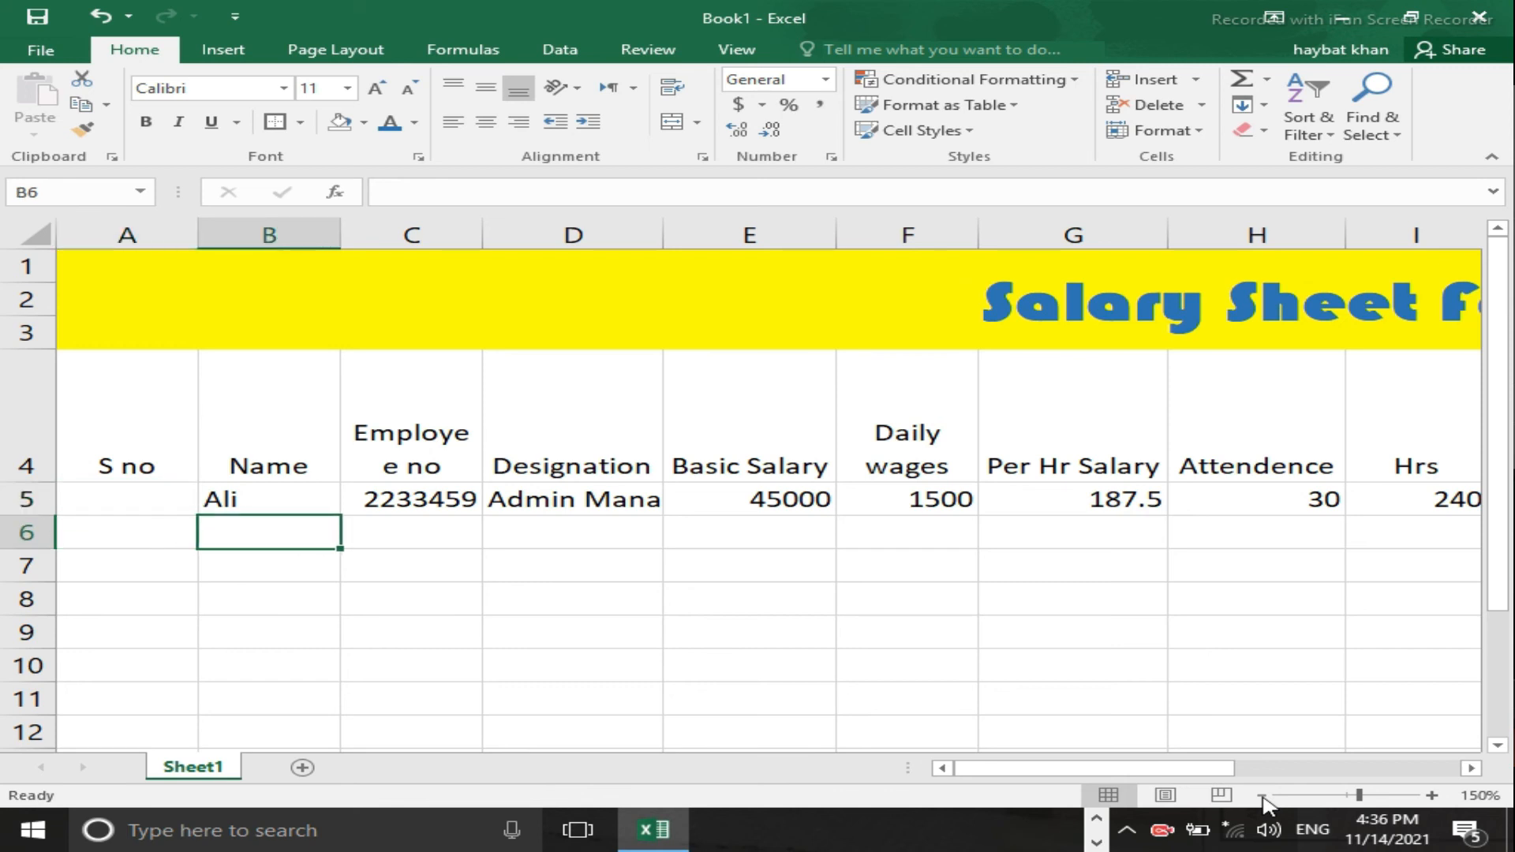
type("ahmed")
key("BackSpace")
key("BackSpace")
key("BackSpace")
key("BackSpace")
key("BackSpace")
type("A")
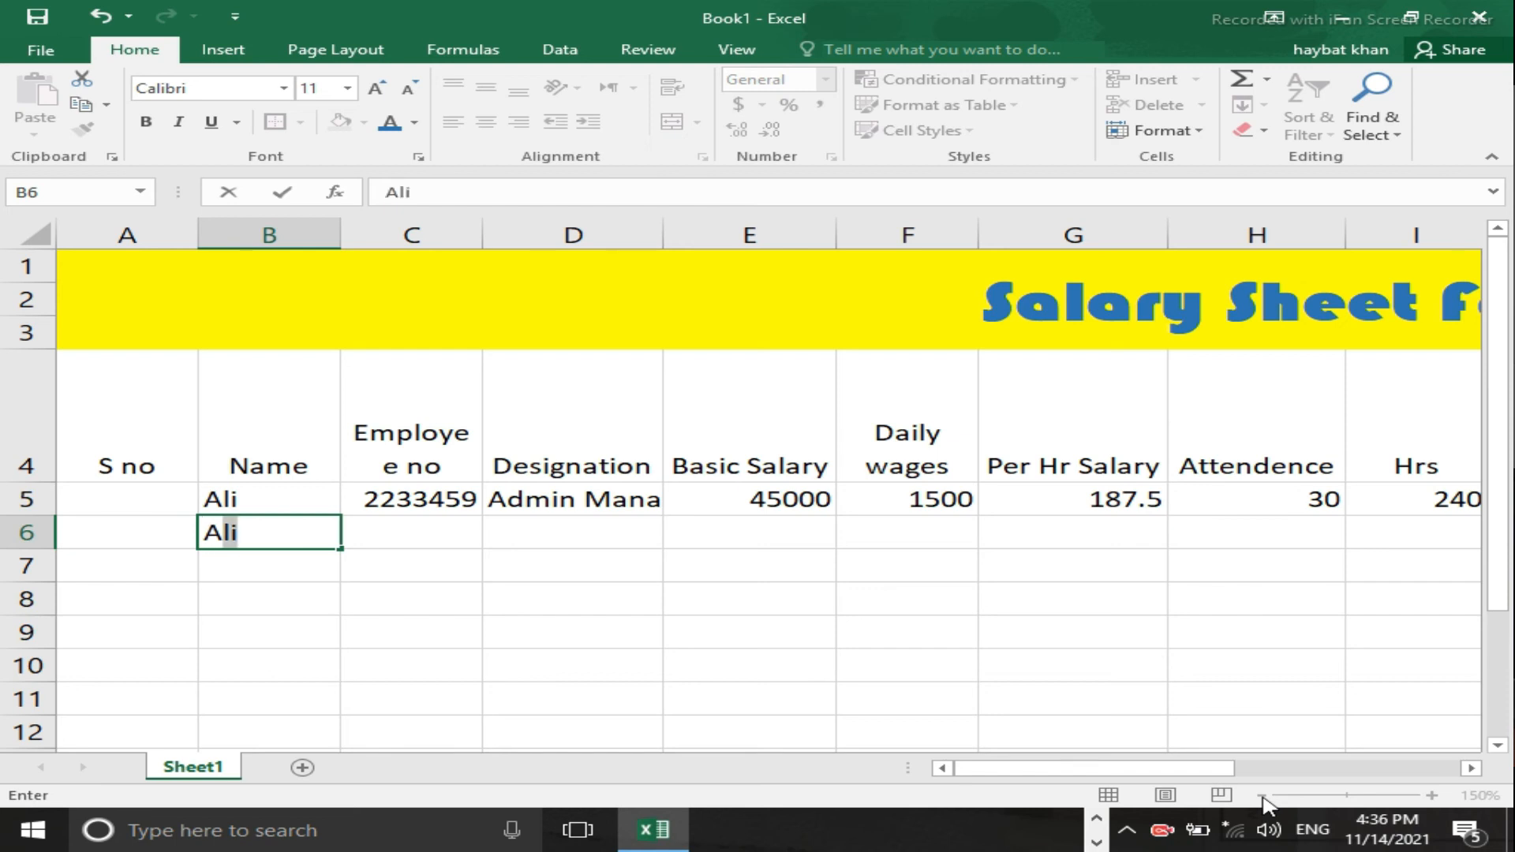
type("hmed")
key("Tab")
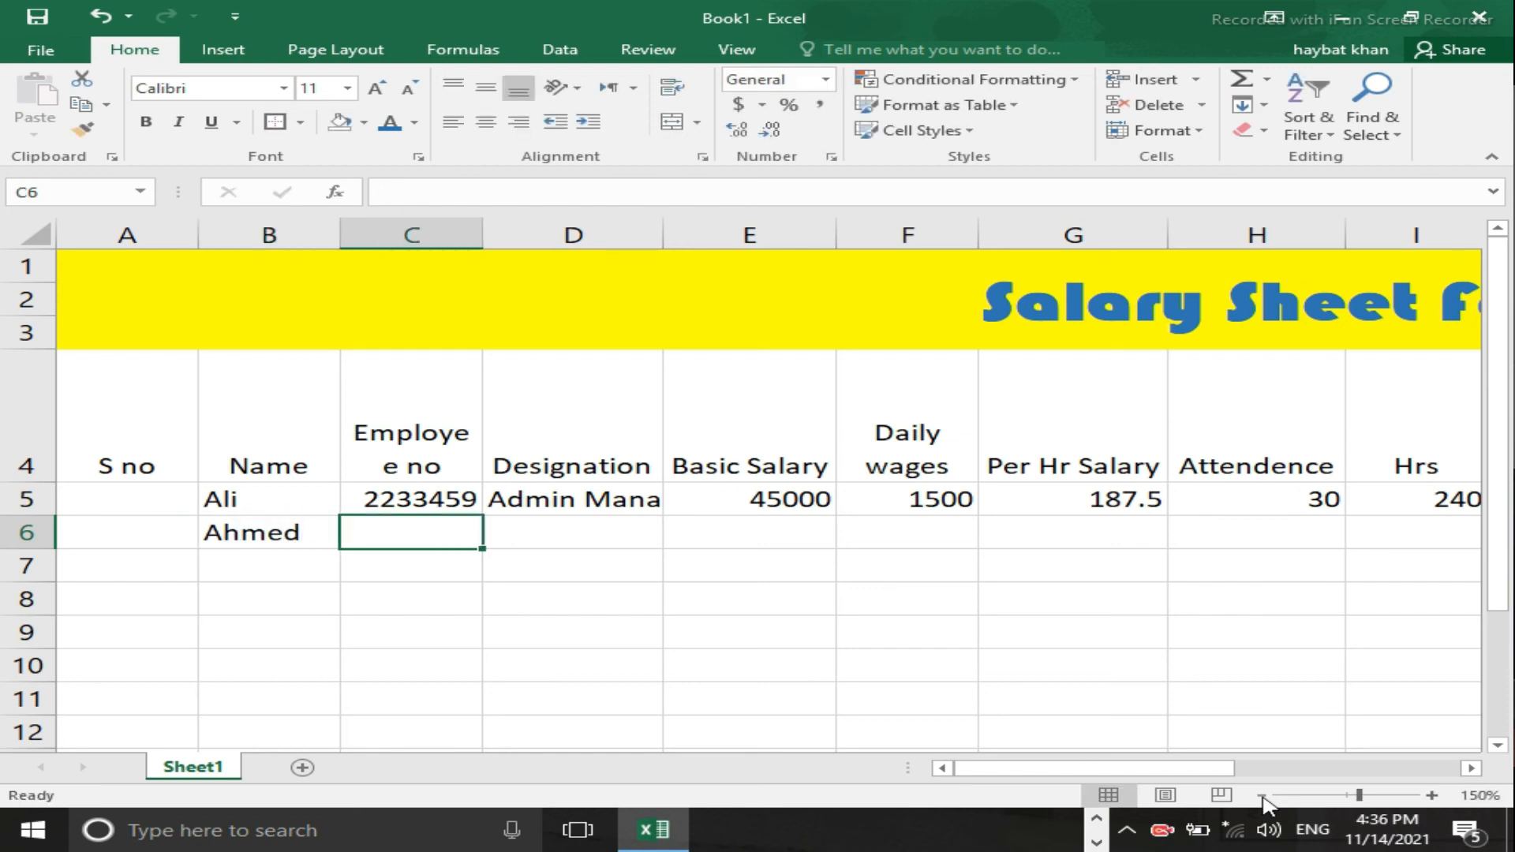
Step: Enter the second worker's employee number in cell C6 and shorten it to seven digits
type("22345768")
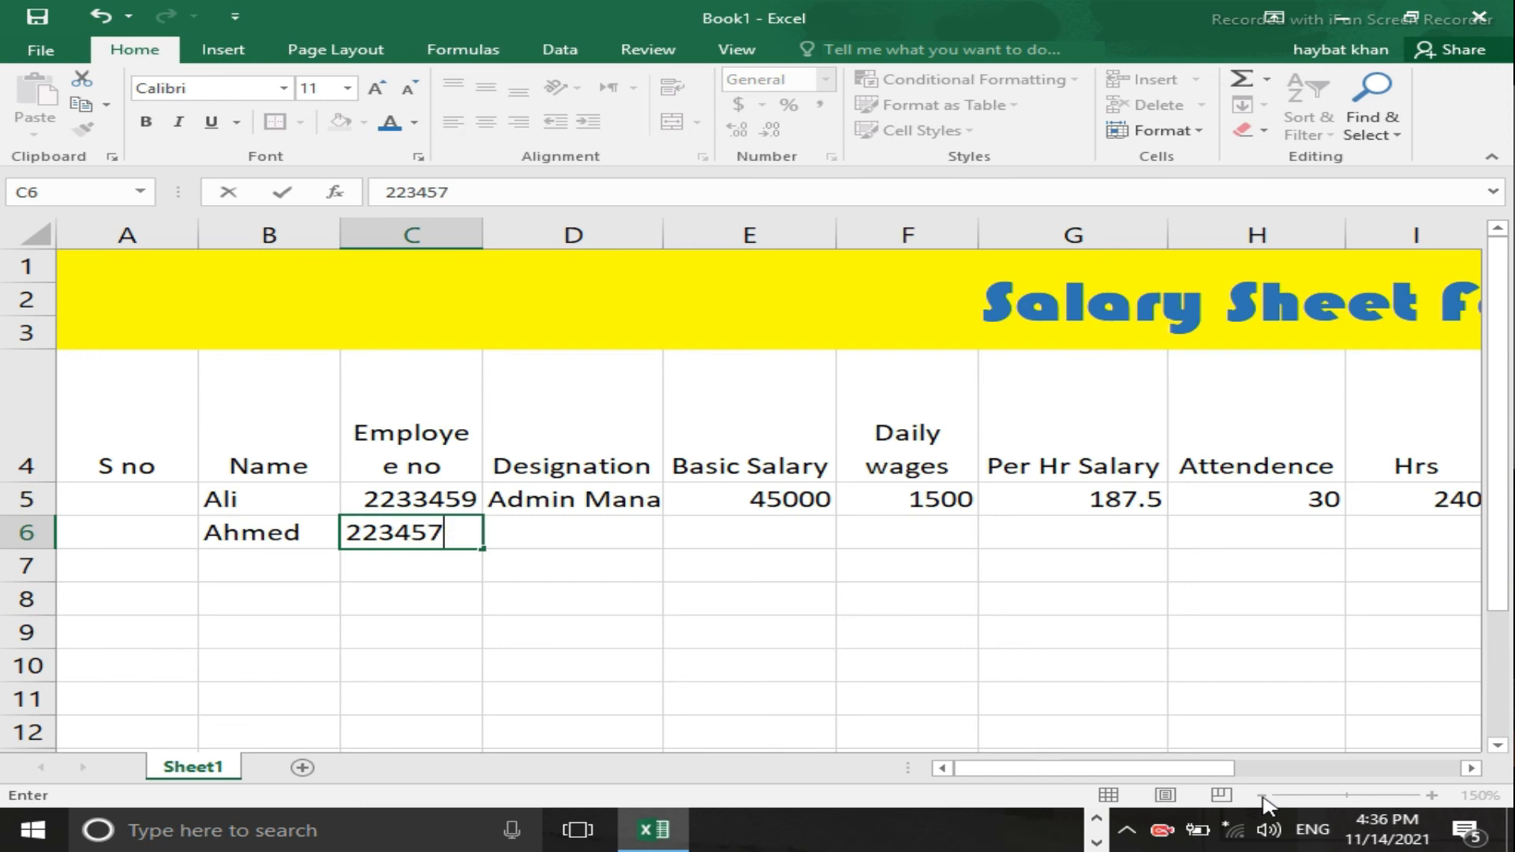
key("Tab")
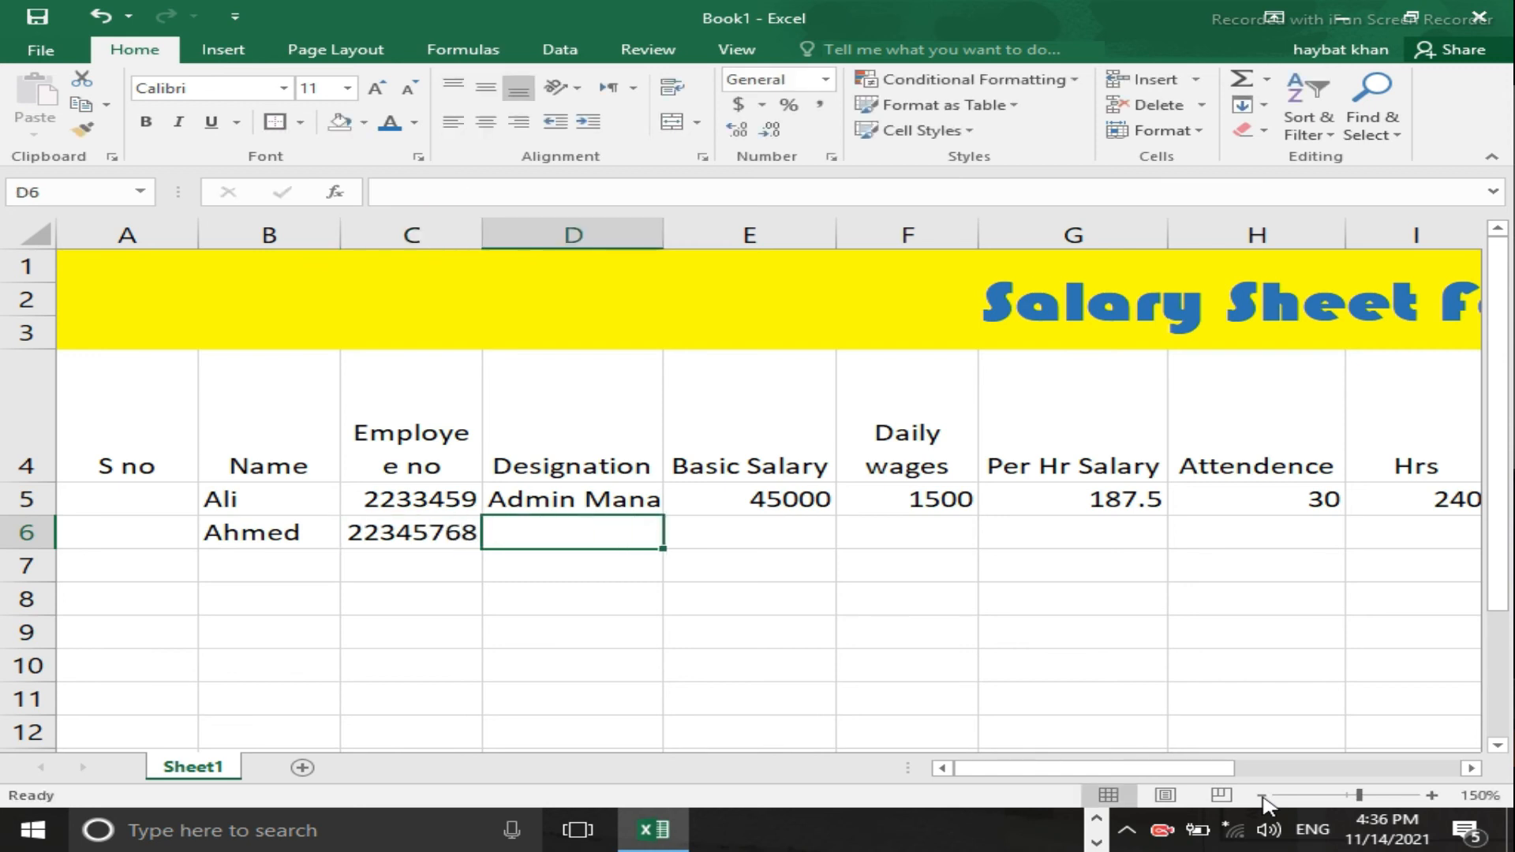
key("Left")
key("F2")
key("BackSpace")
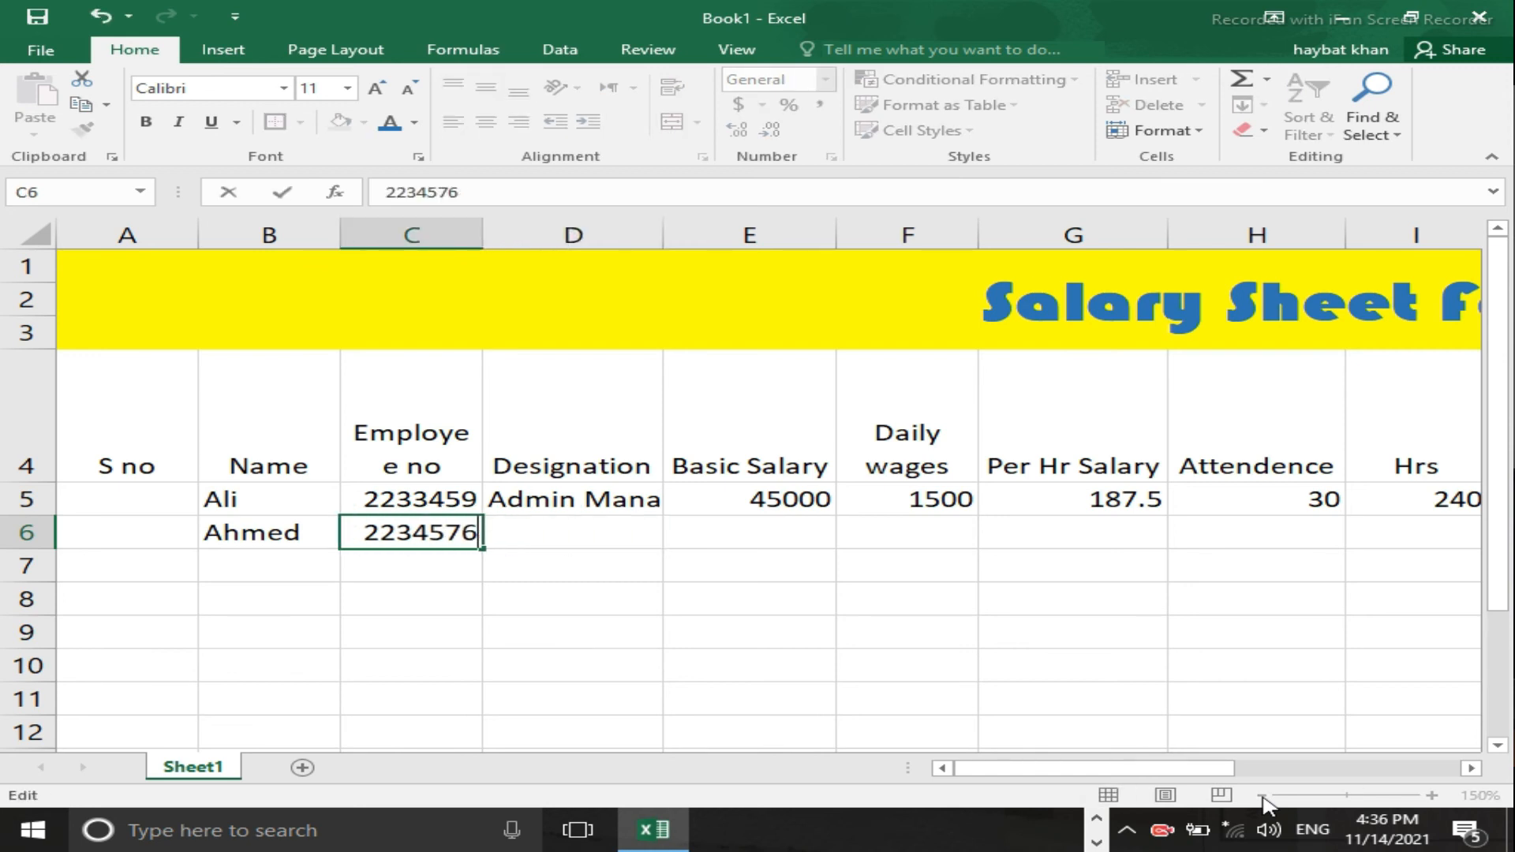
key("Return")
key("Tab")
key("Up")
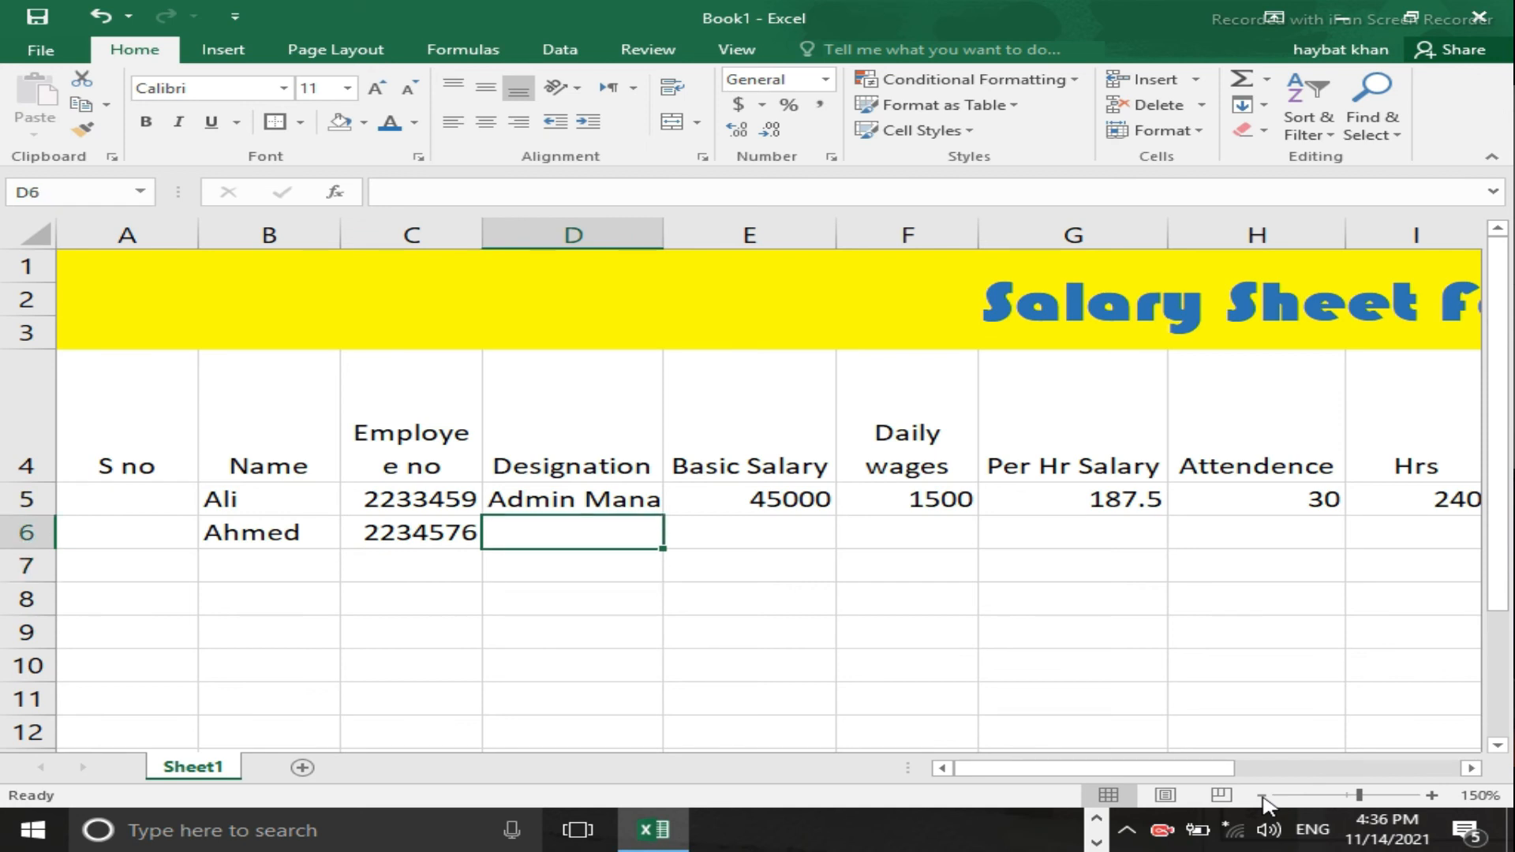
Step: Enter the designation helper in cell D6 and a basic salary of 22000 in E6
type("helper")
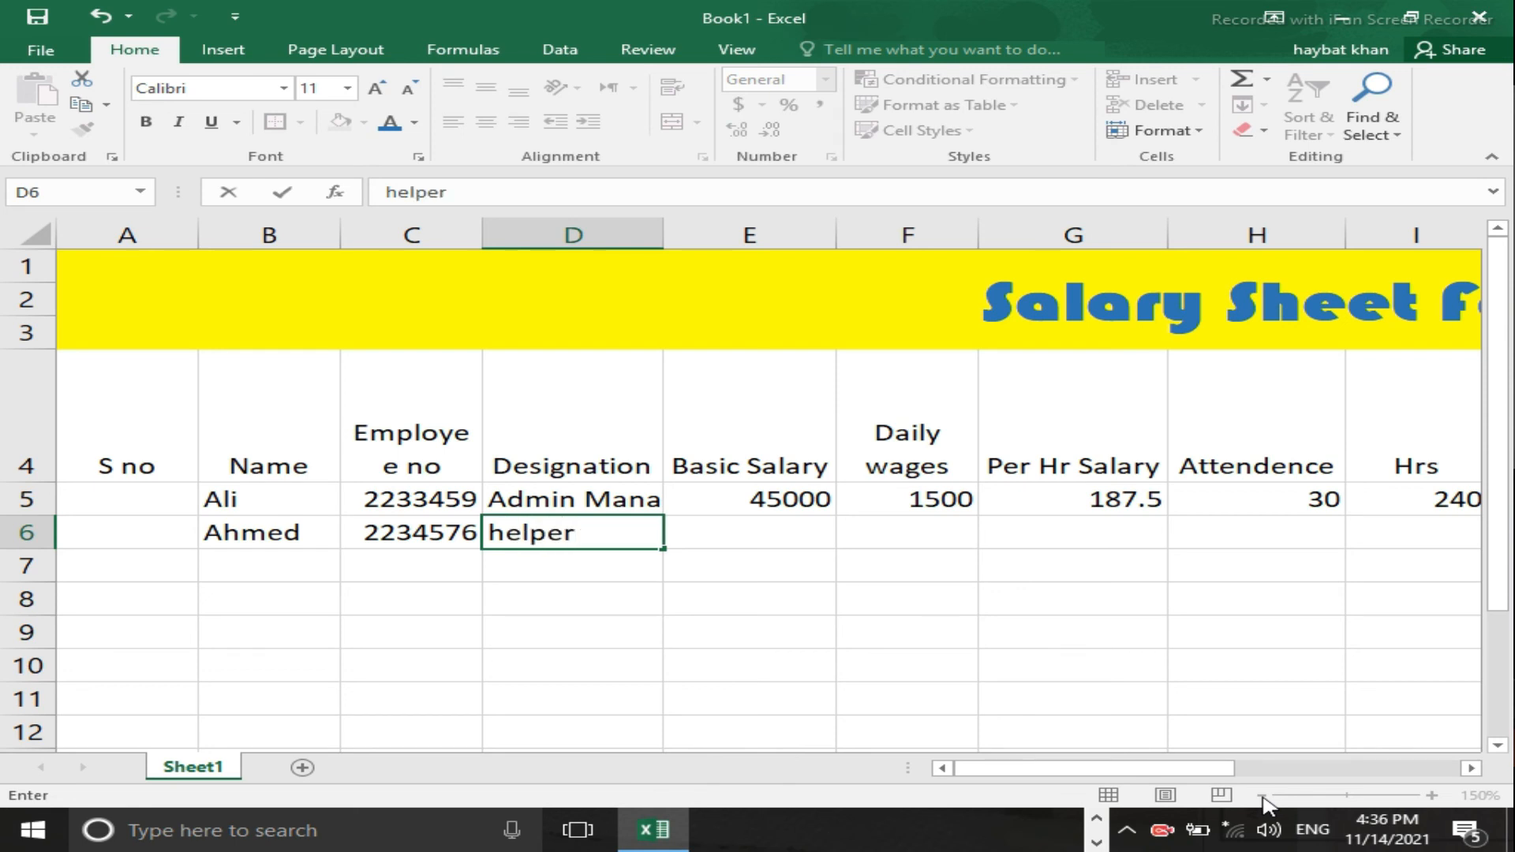
key("Tab")
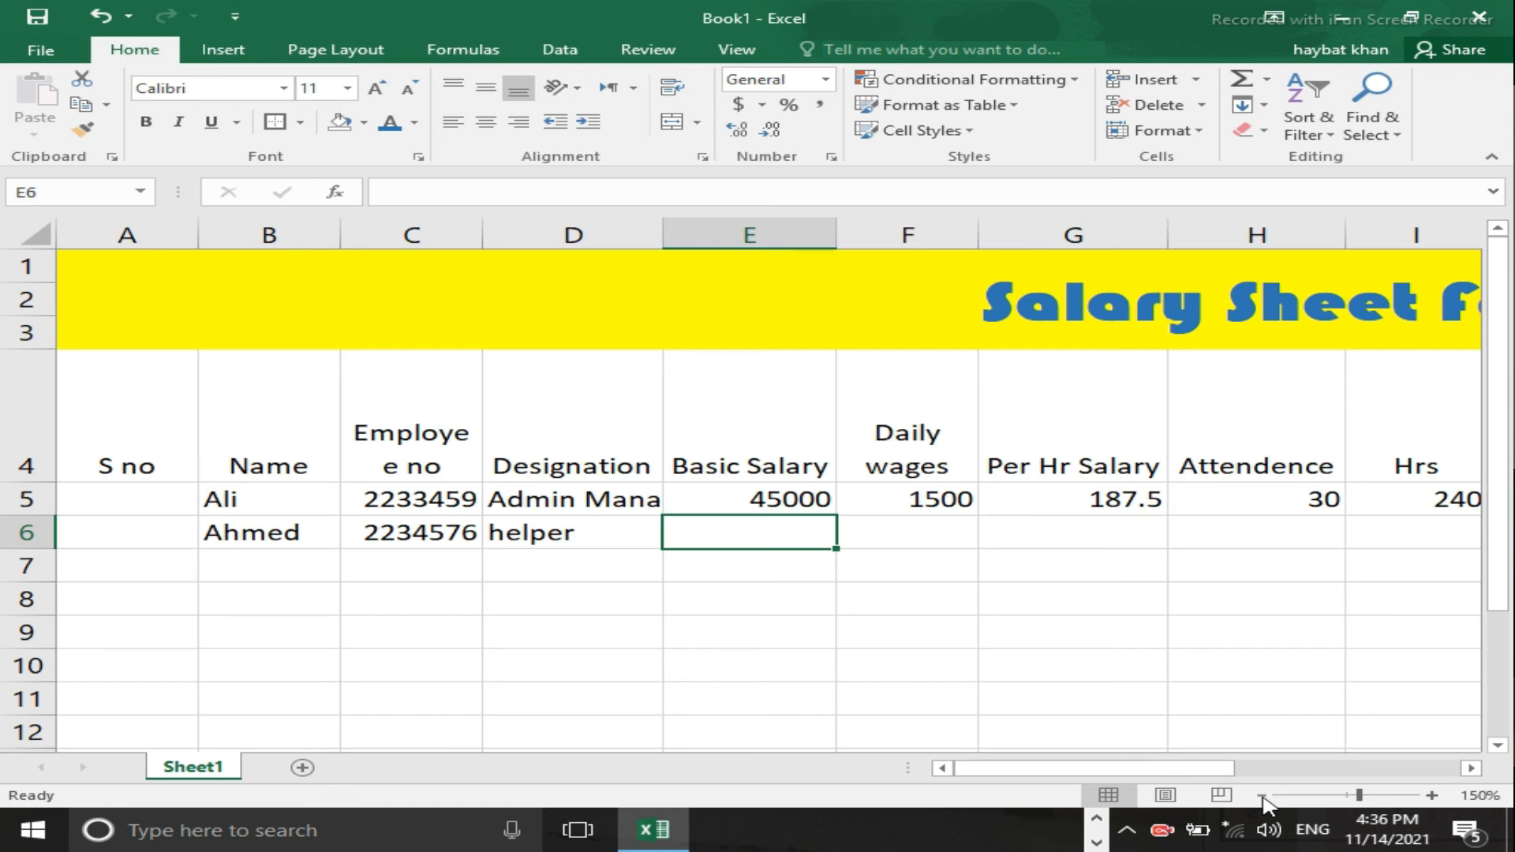
type("22000")
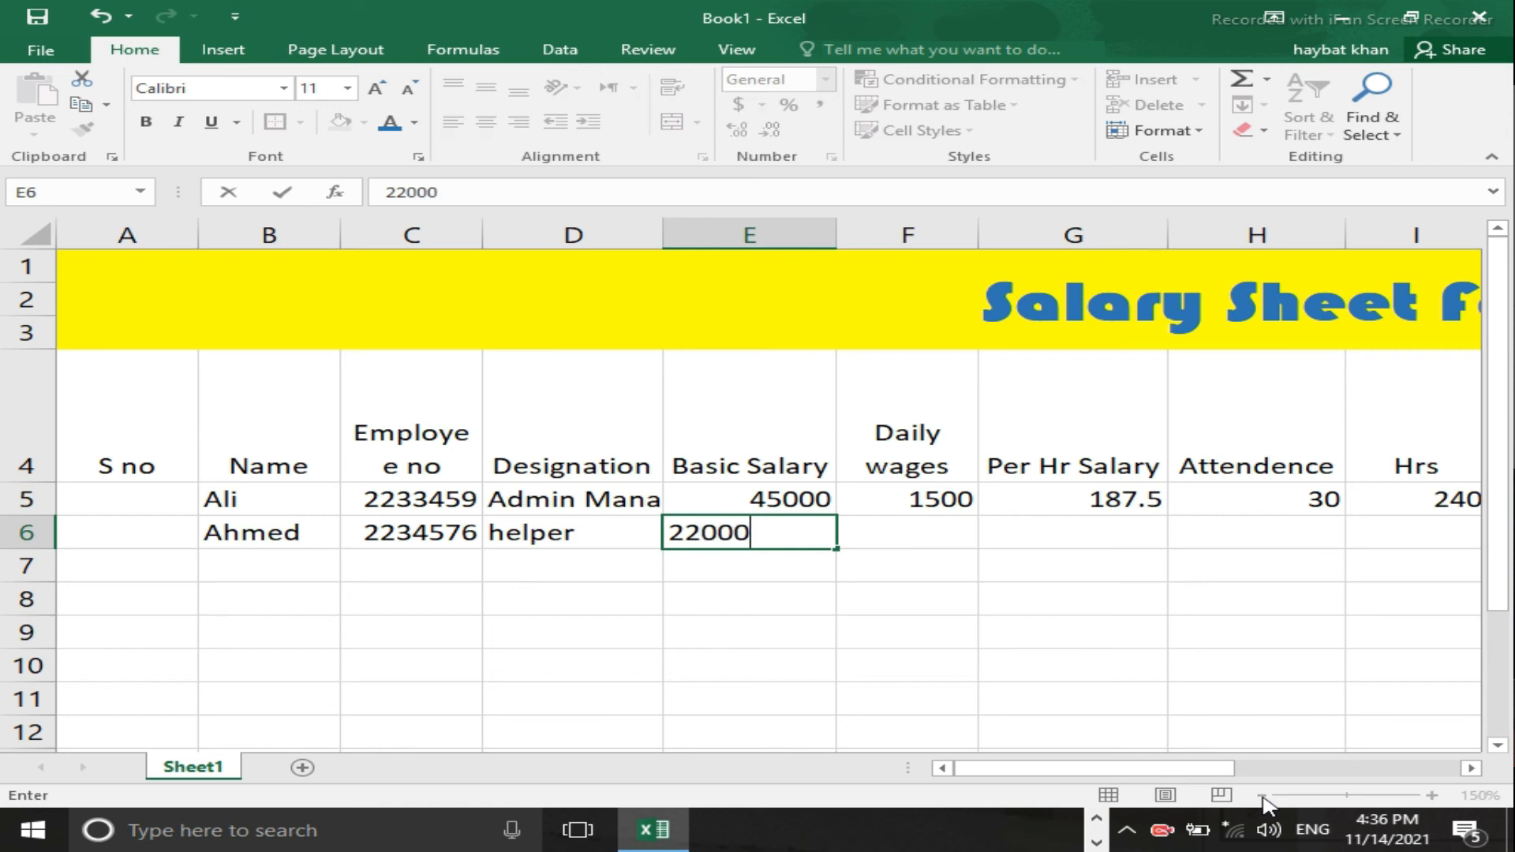
key("Tab")
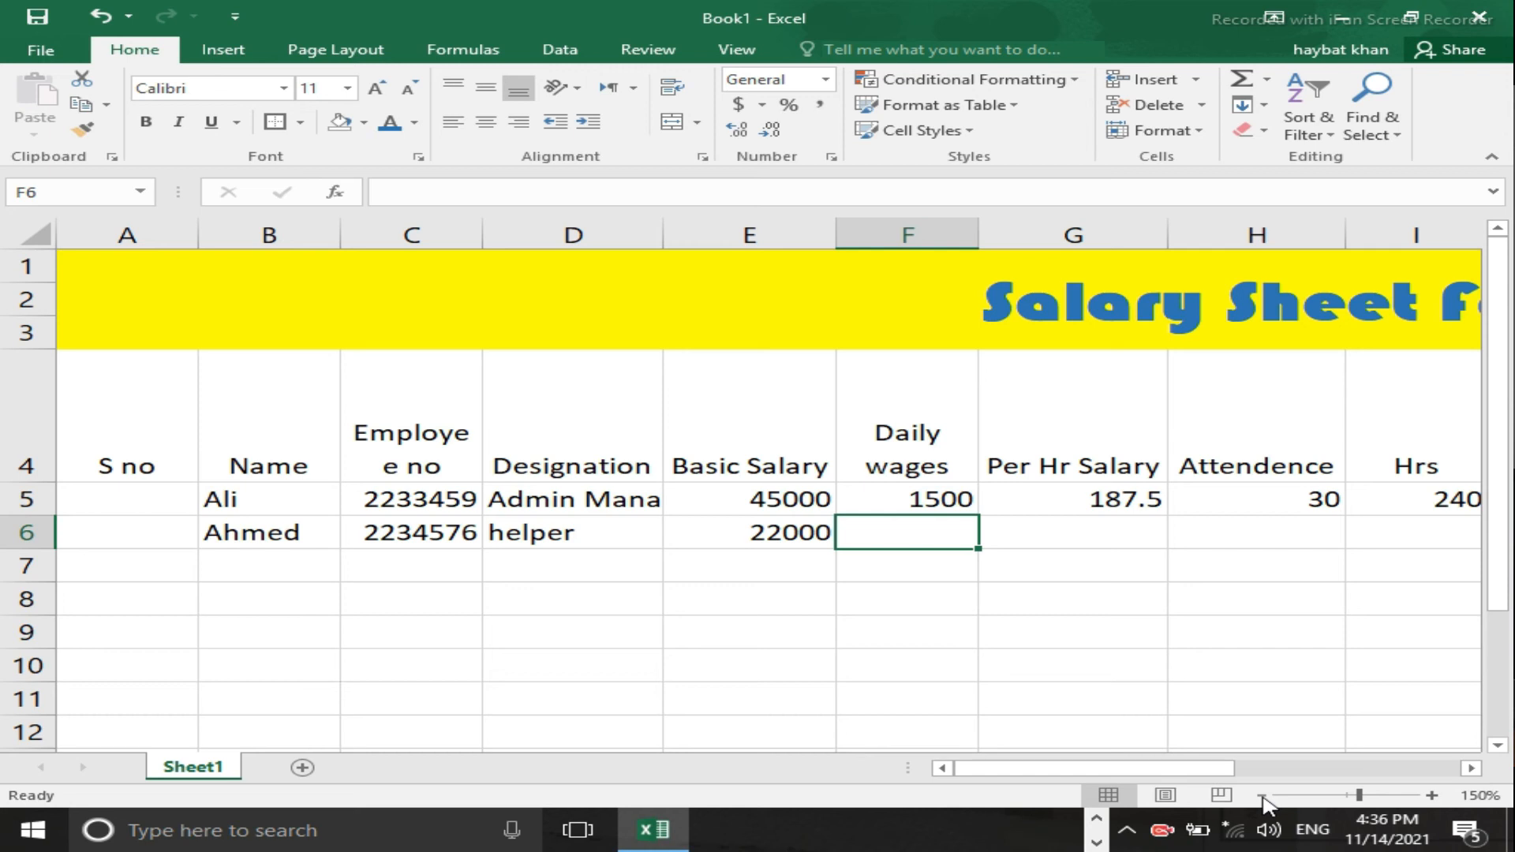
Step: Copy the daily wages formula from cell F5 into F6 for the second worker
key("Up")
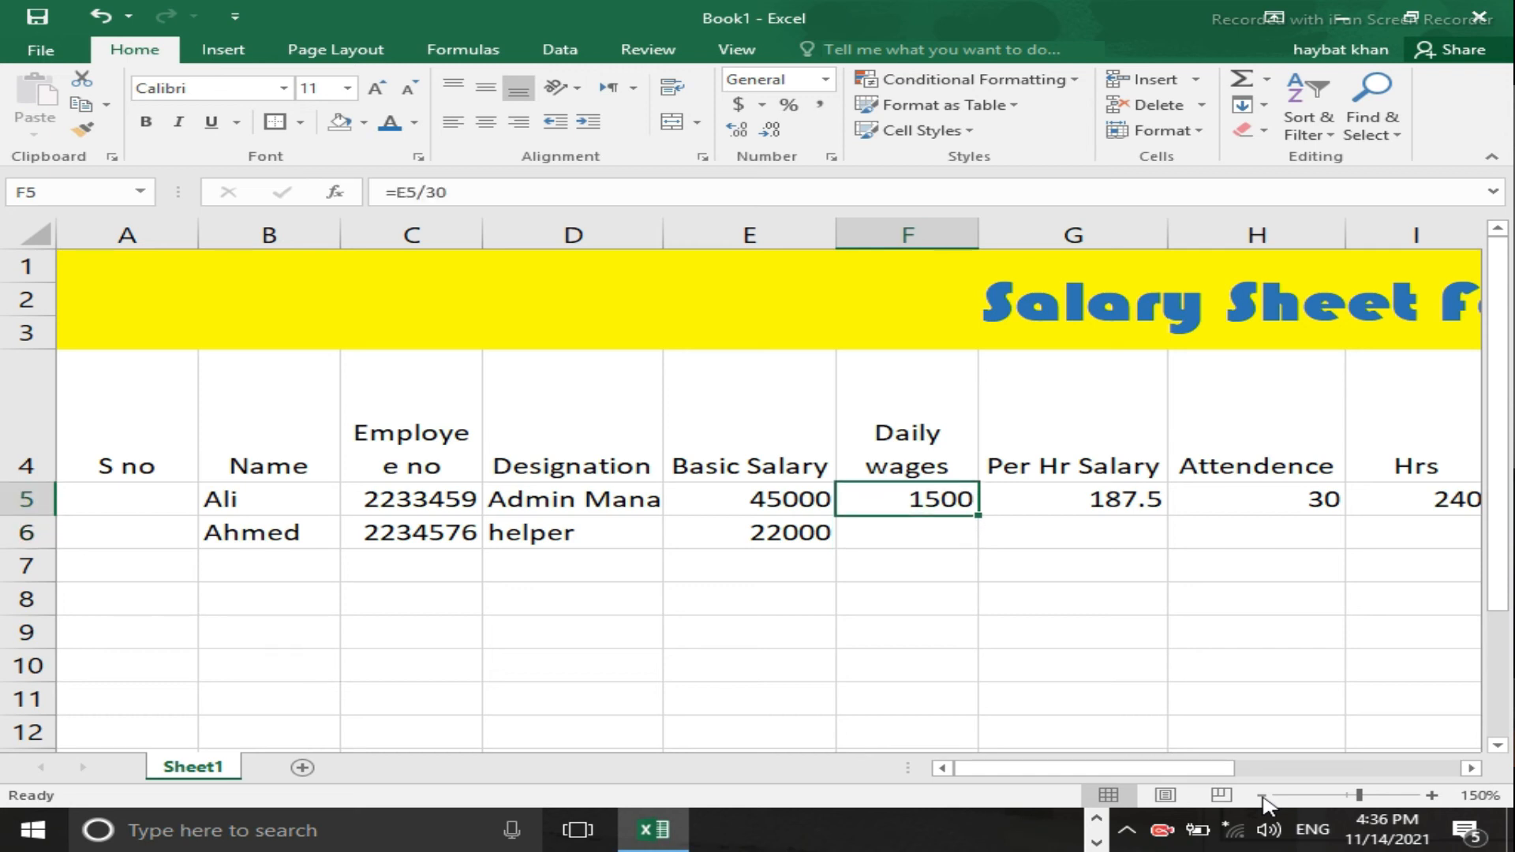
key("ctrl+c")
key("Down")
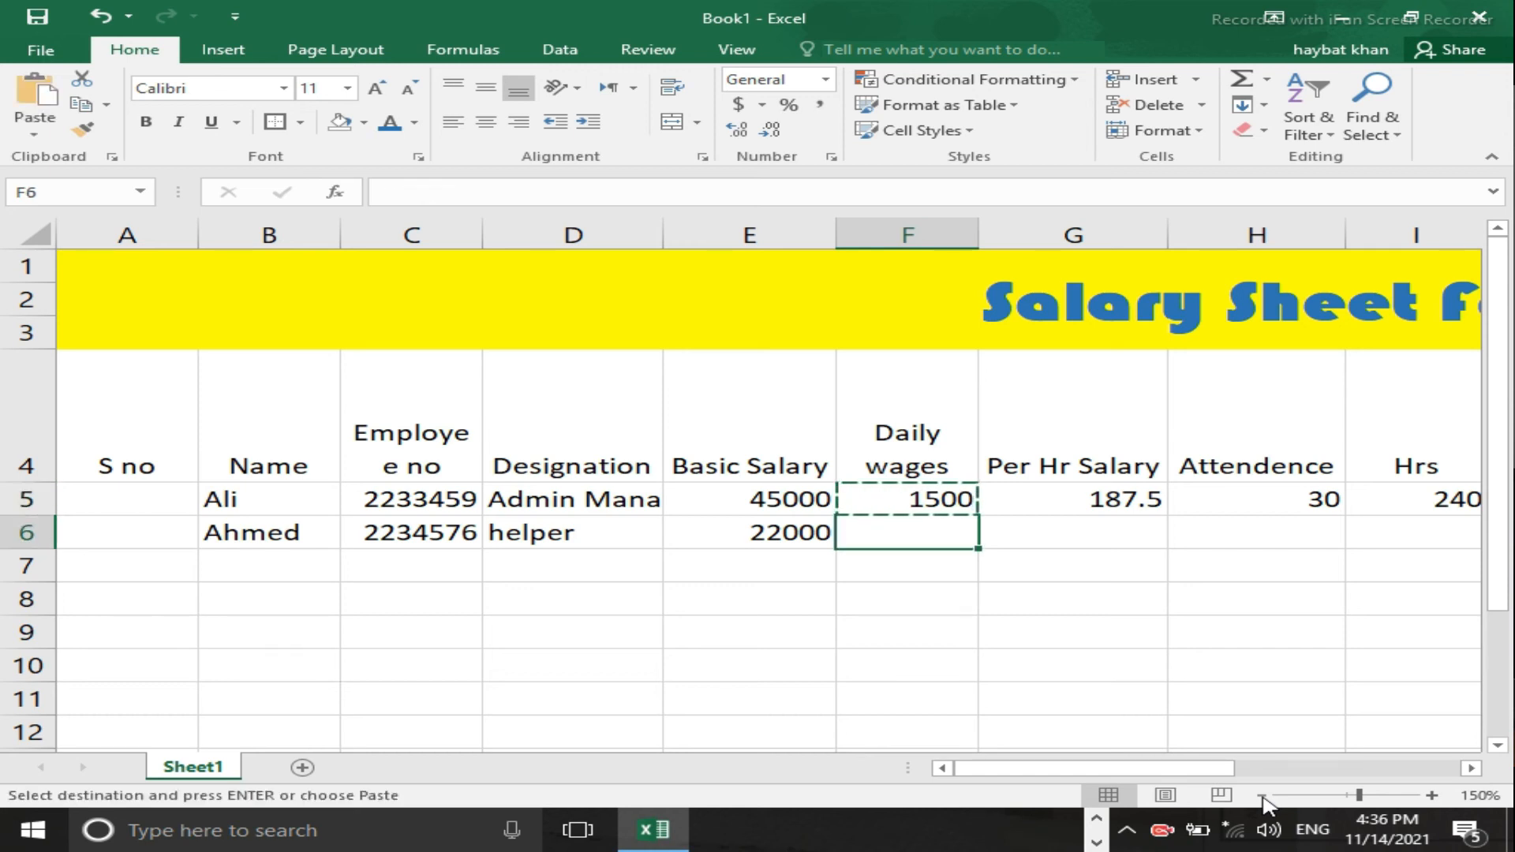
key("ctrl+v")
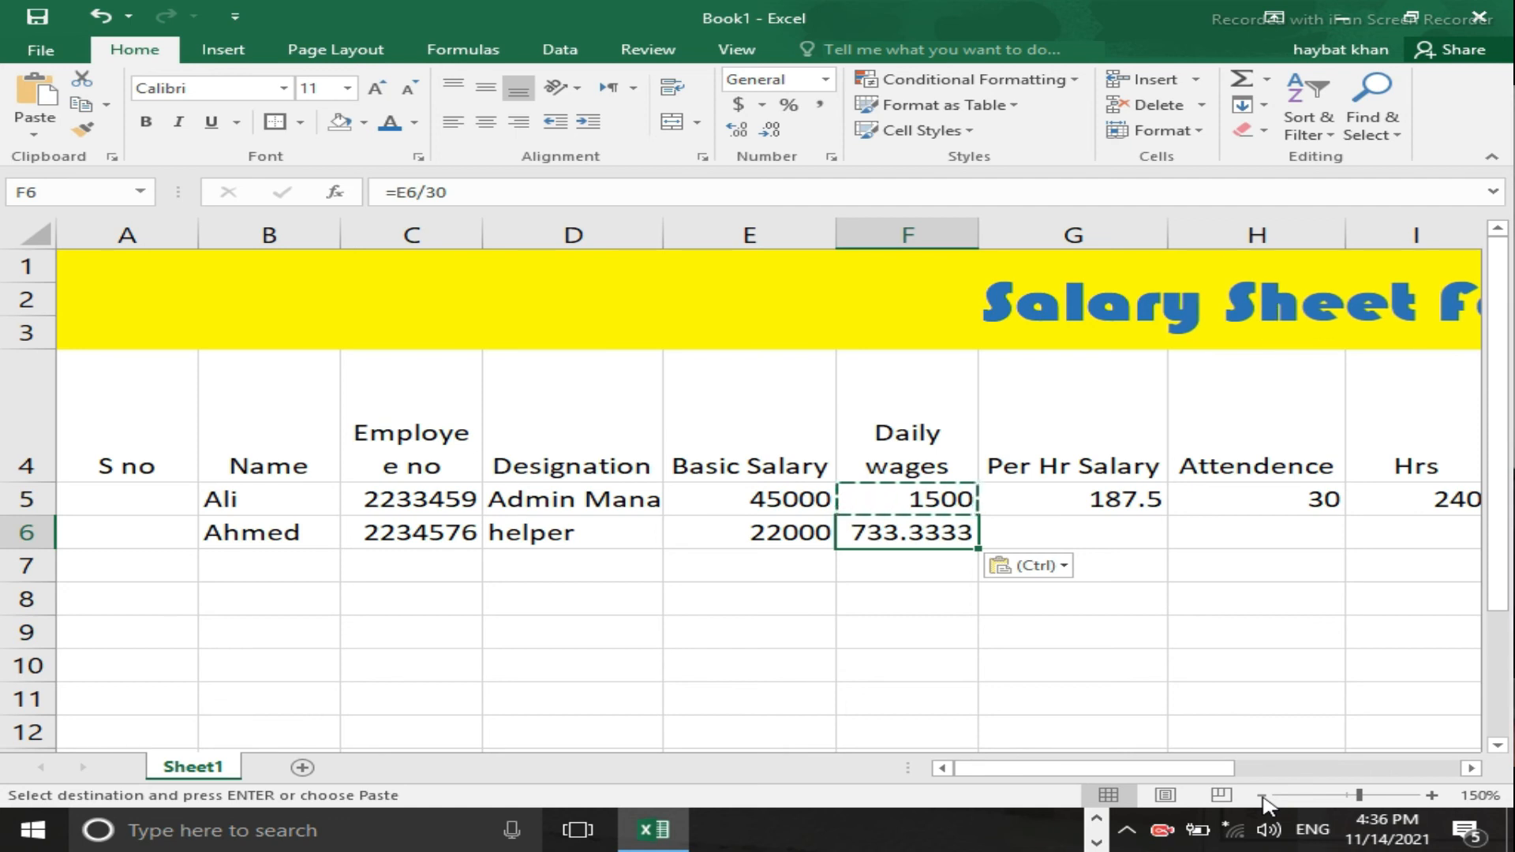
Step: Copy the hourly salary formula from cell G5 into G6 for the second worker
key("Right")
key("Up")
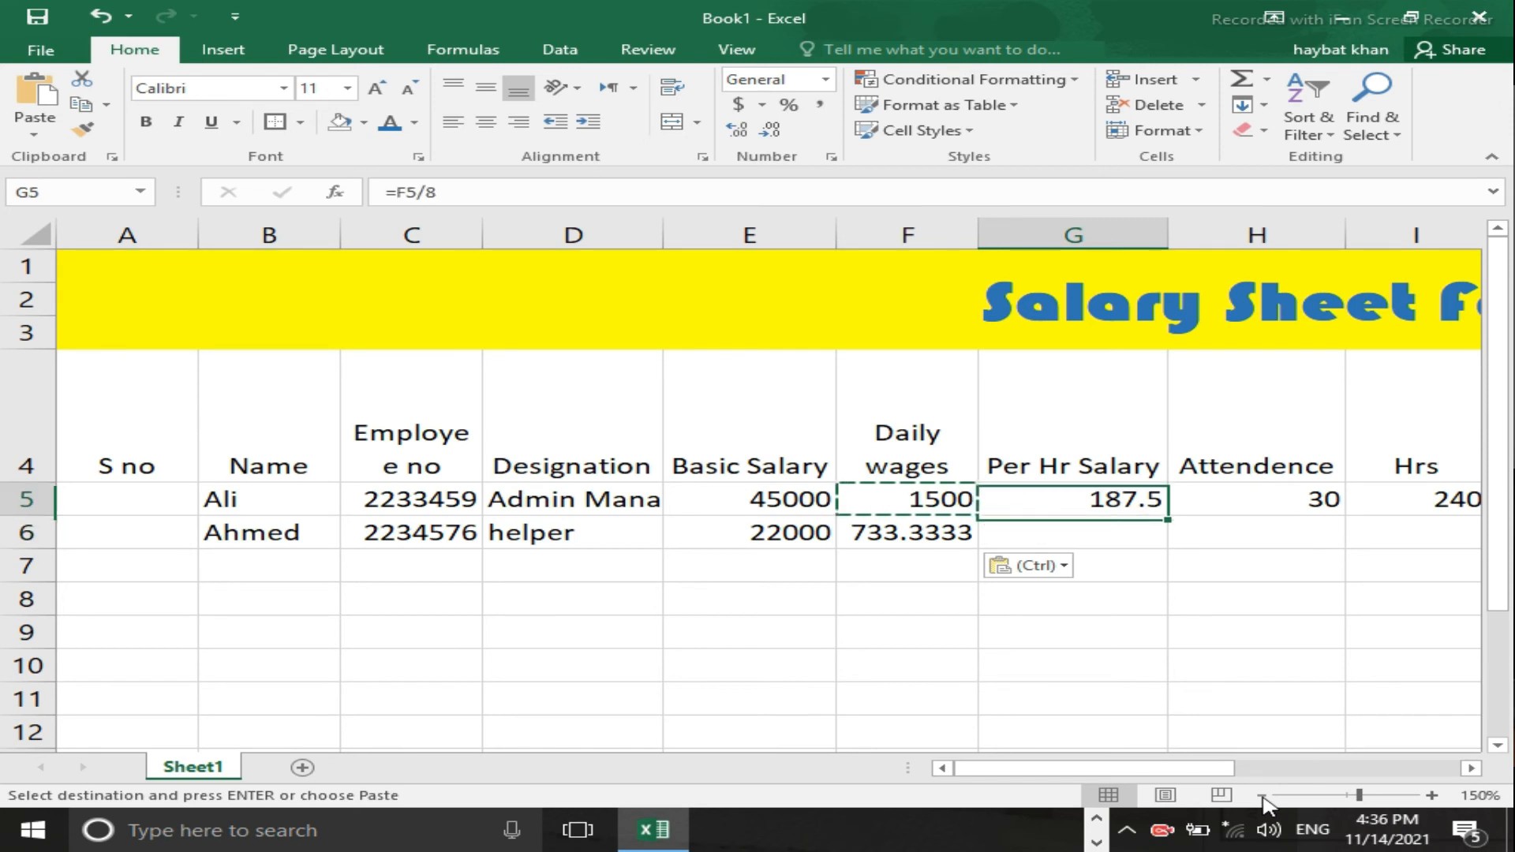
key("ctrl+c")
key("Down")
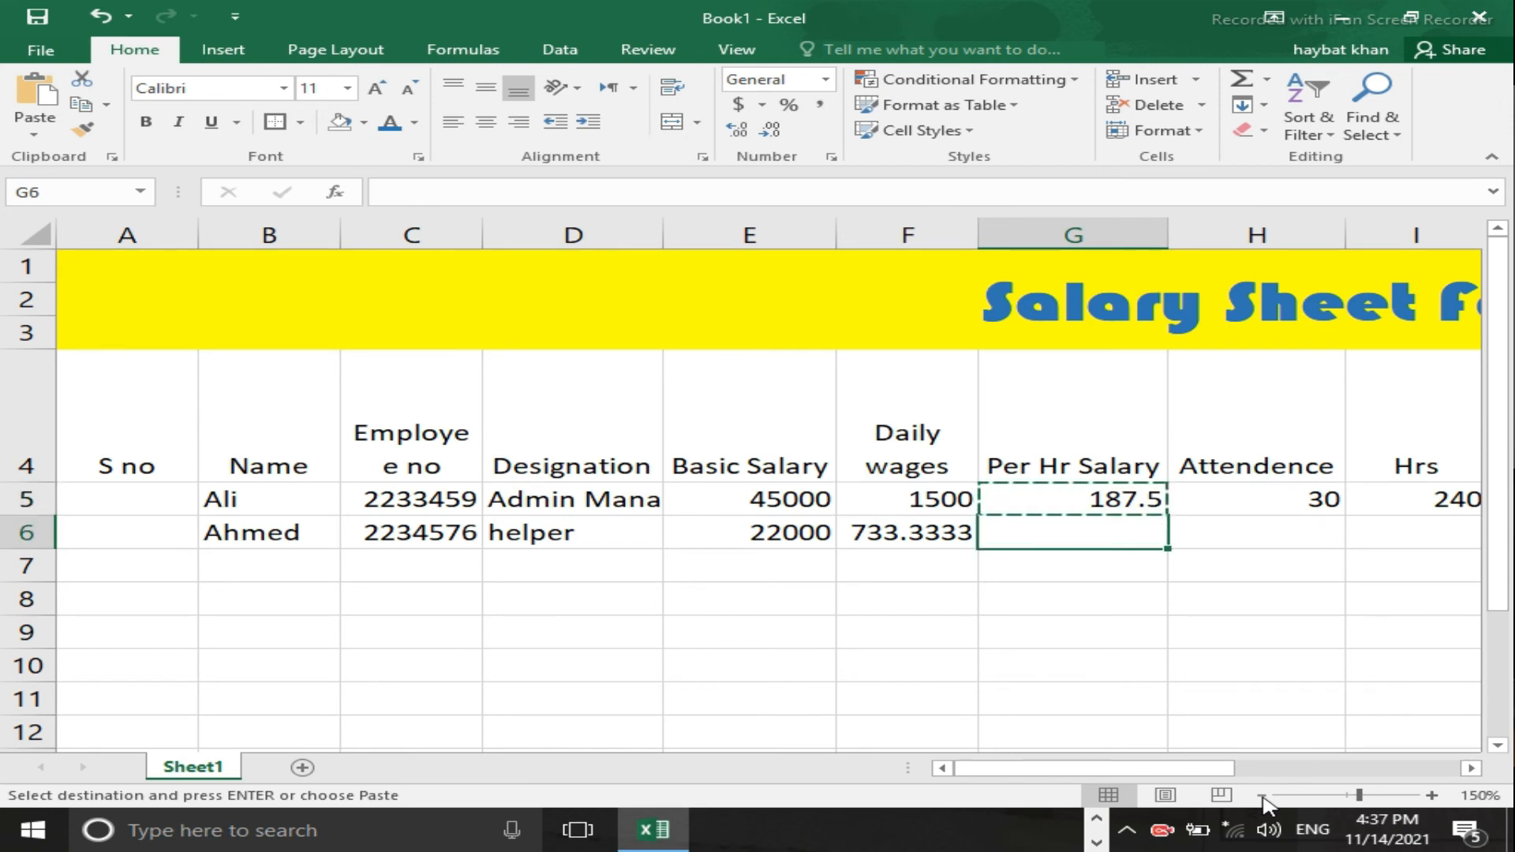
key("ctrl+v")
key("Right")
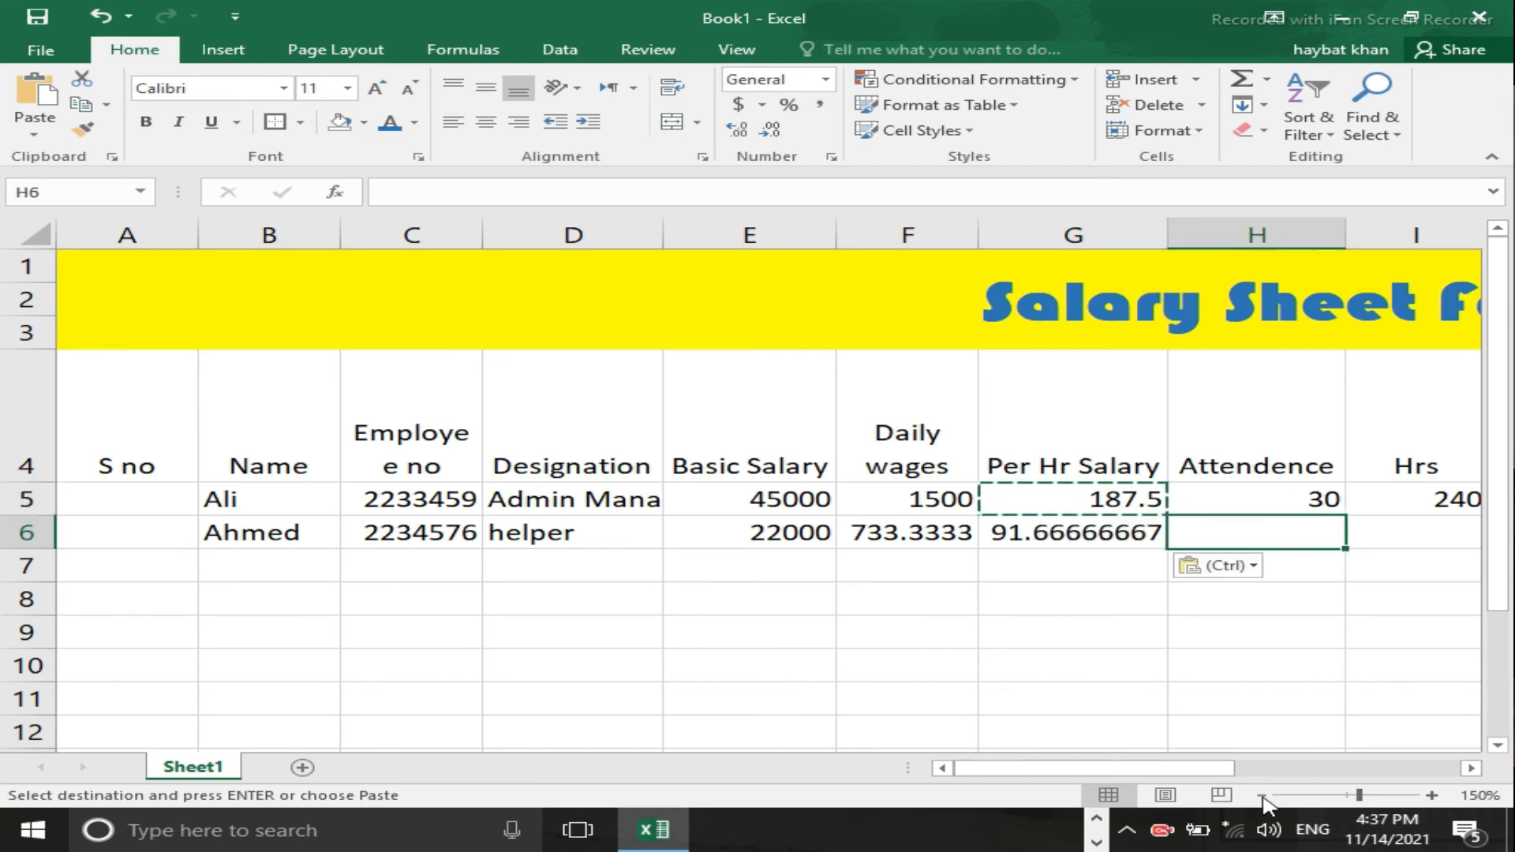
key("Up")
key("Right")
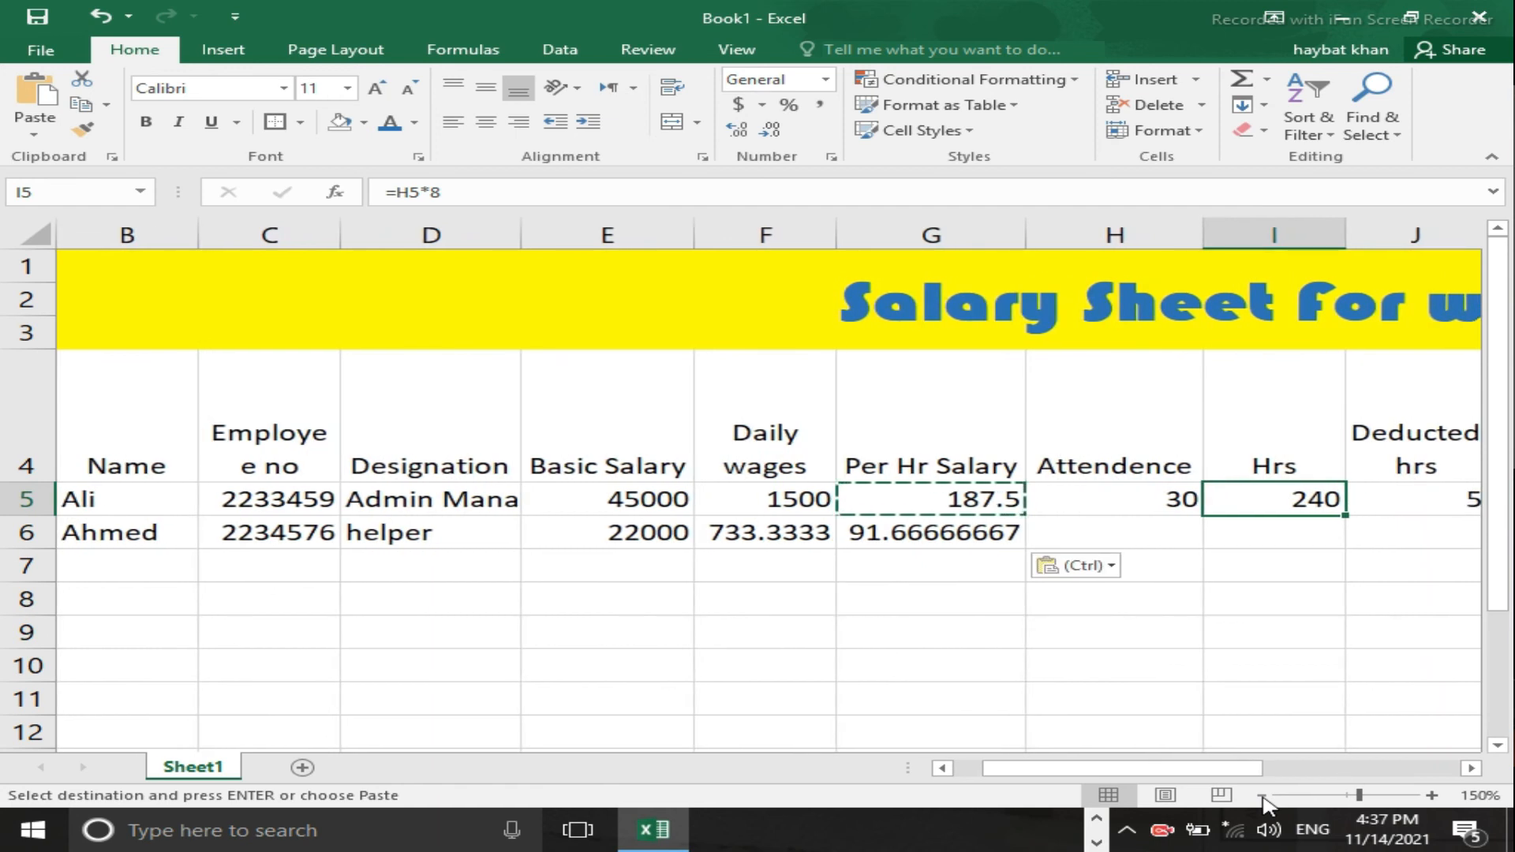
key("ctrl+v")
key("Down")
key("ctrl+v")
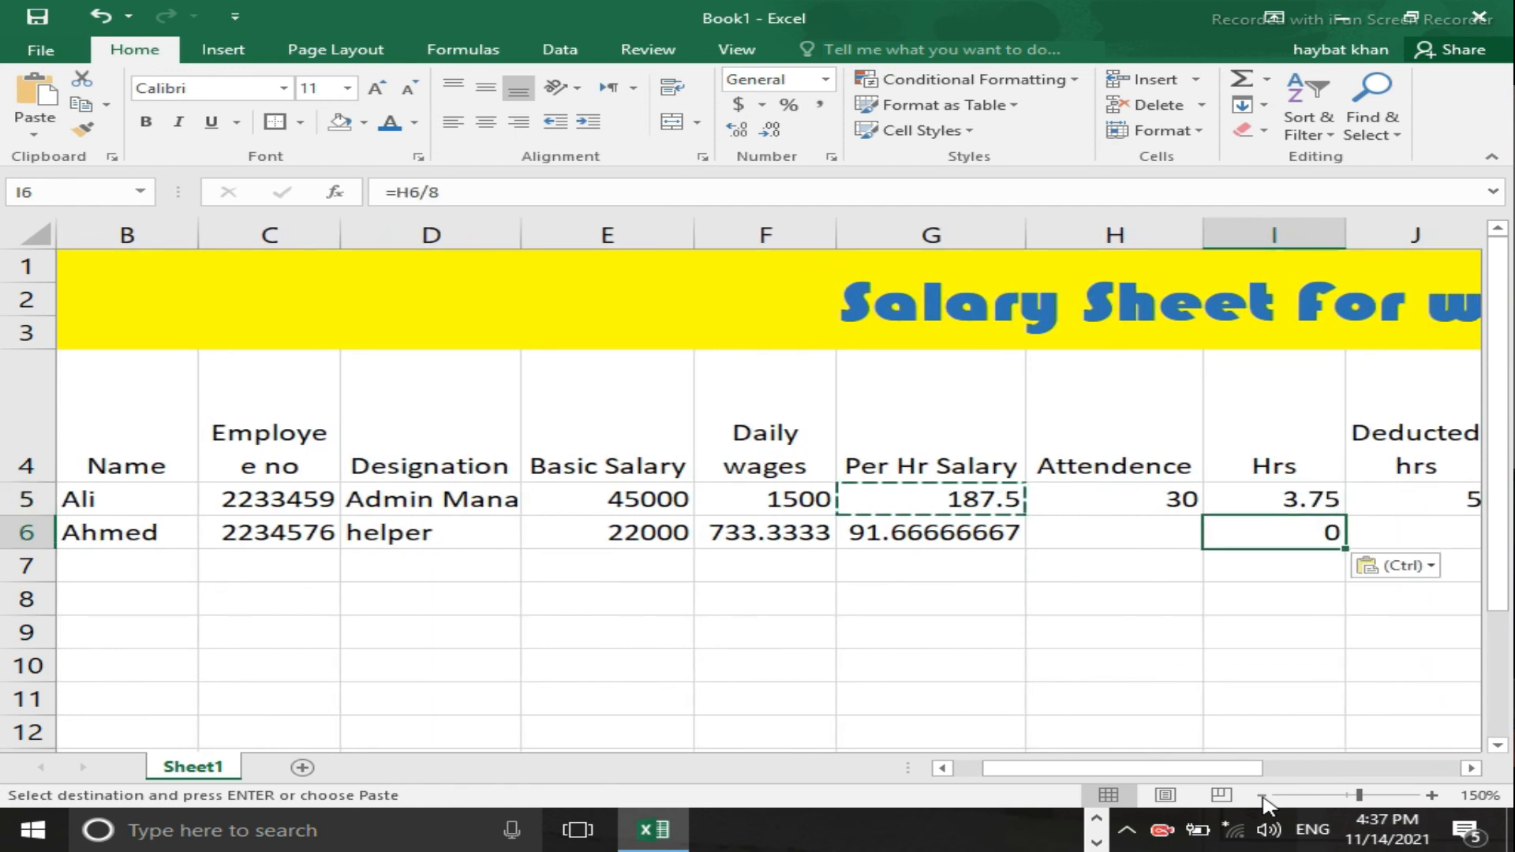
key("ctrl+z")
key("ctrl+z")
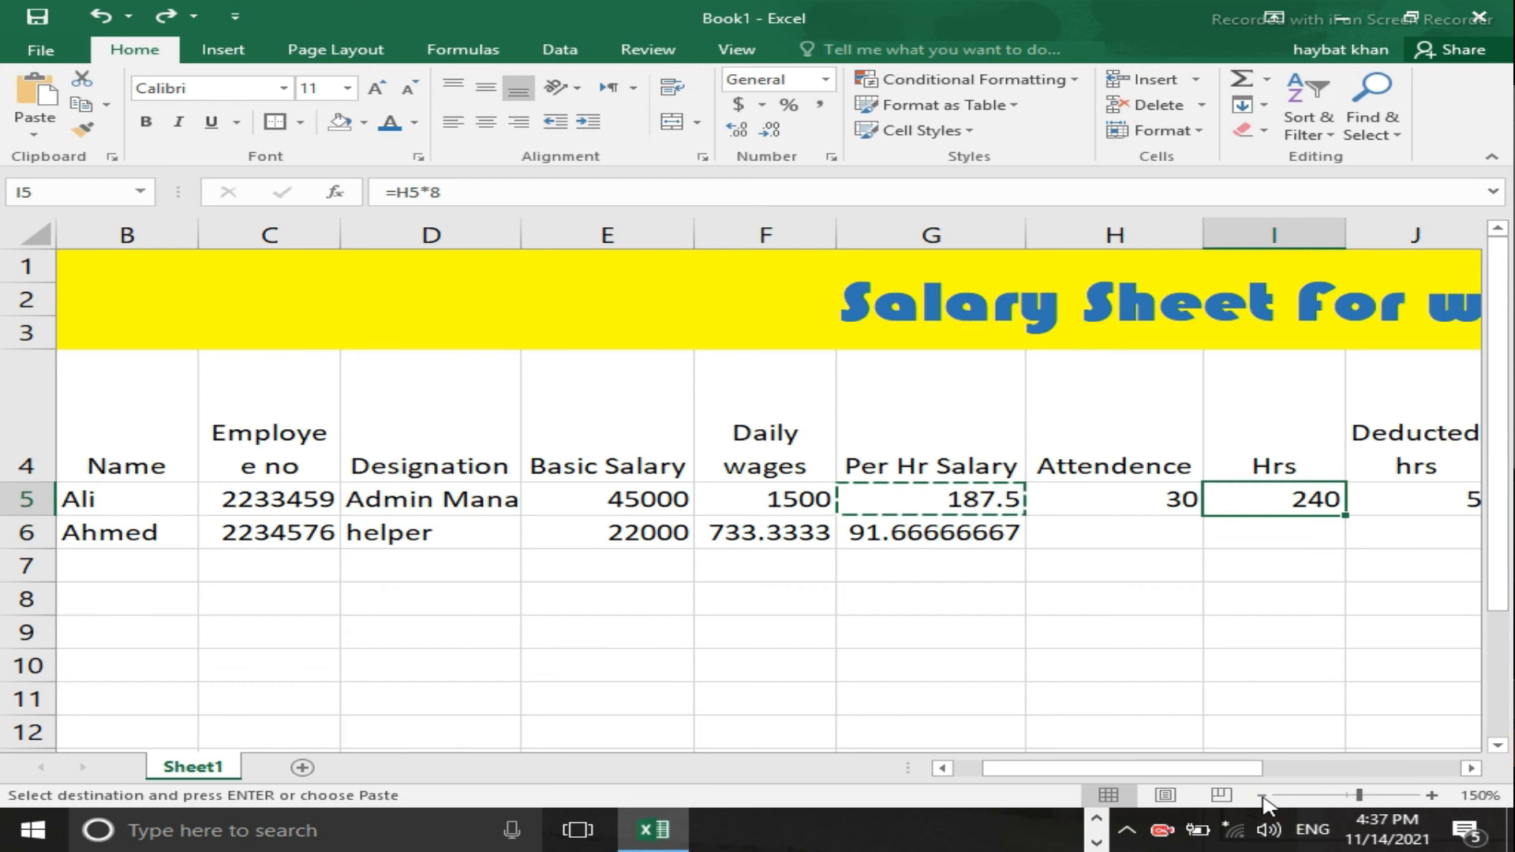
Step: Copy the hours formula from cell I5 into I6 for the second worker
key("ctrl+c")
key("Down")
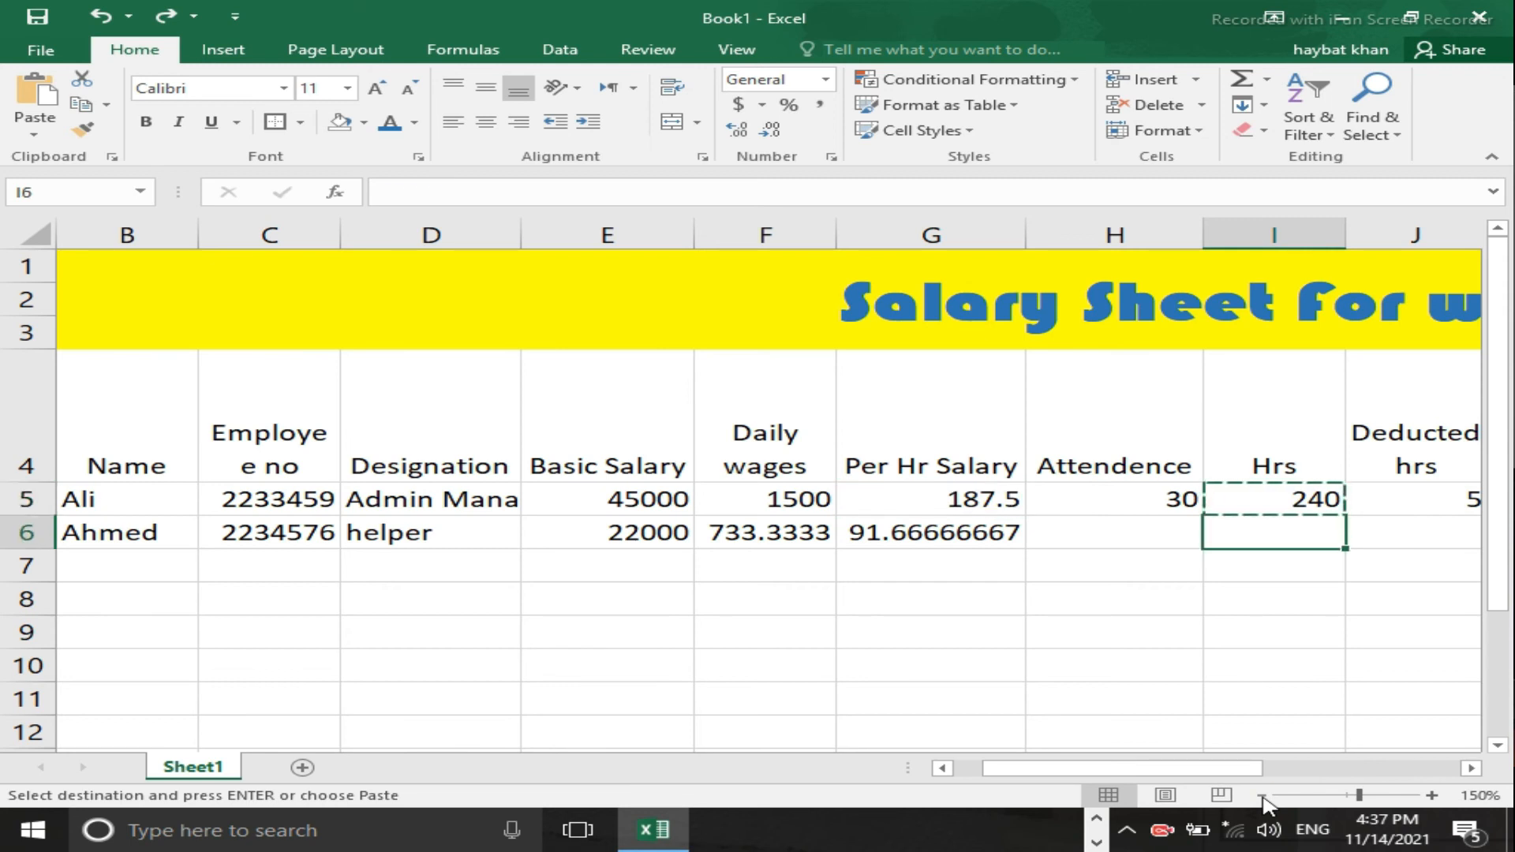
key("ctrl+v")
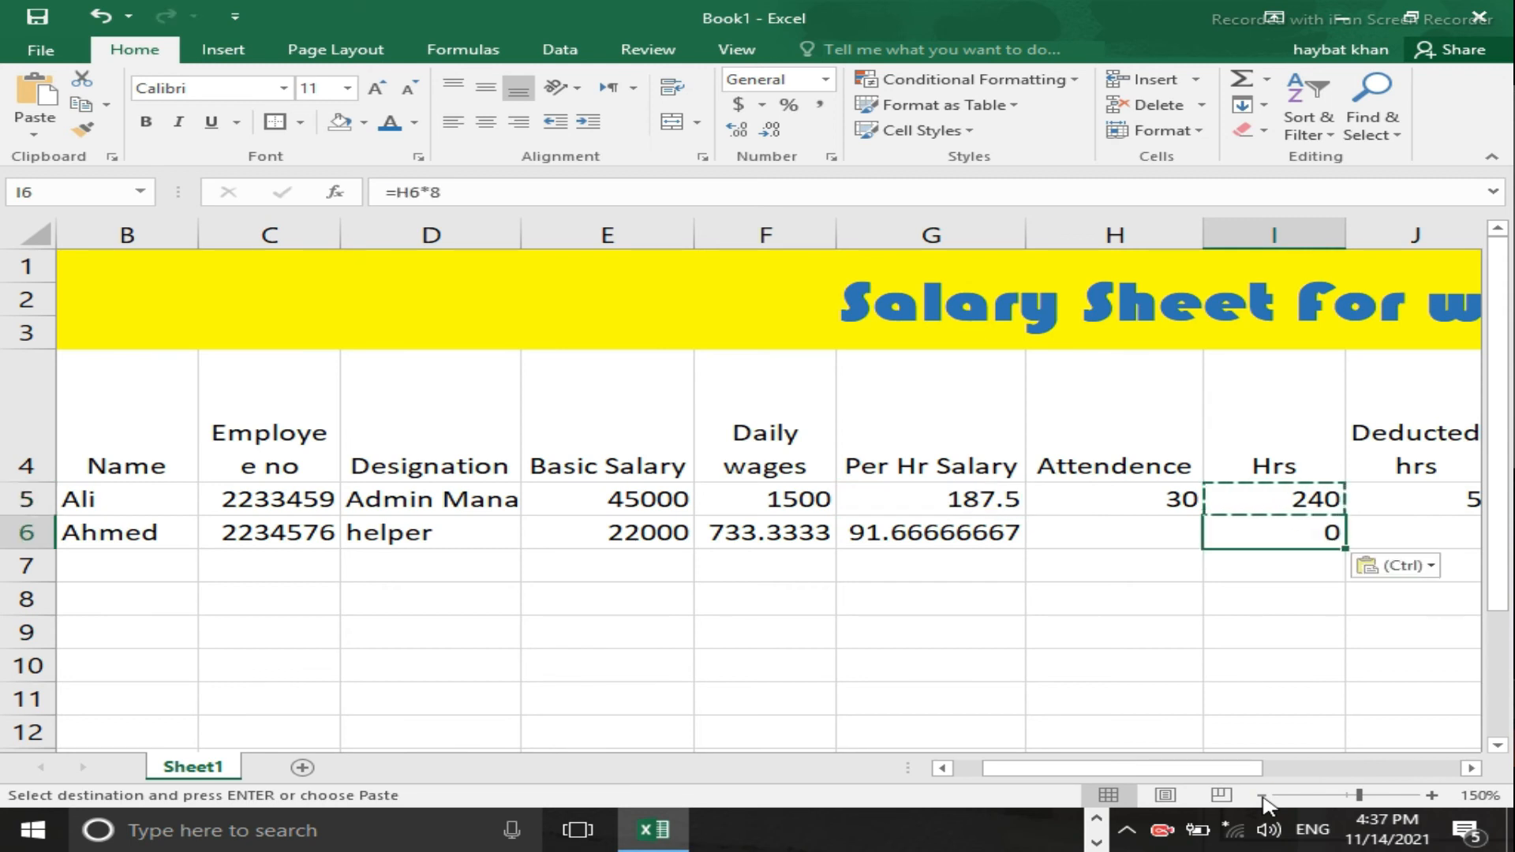
Step: Enter an attendance of 30 in cell H6 and 10 deducted hours in J6 for the second worker
key("Left")
type("309")
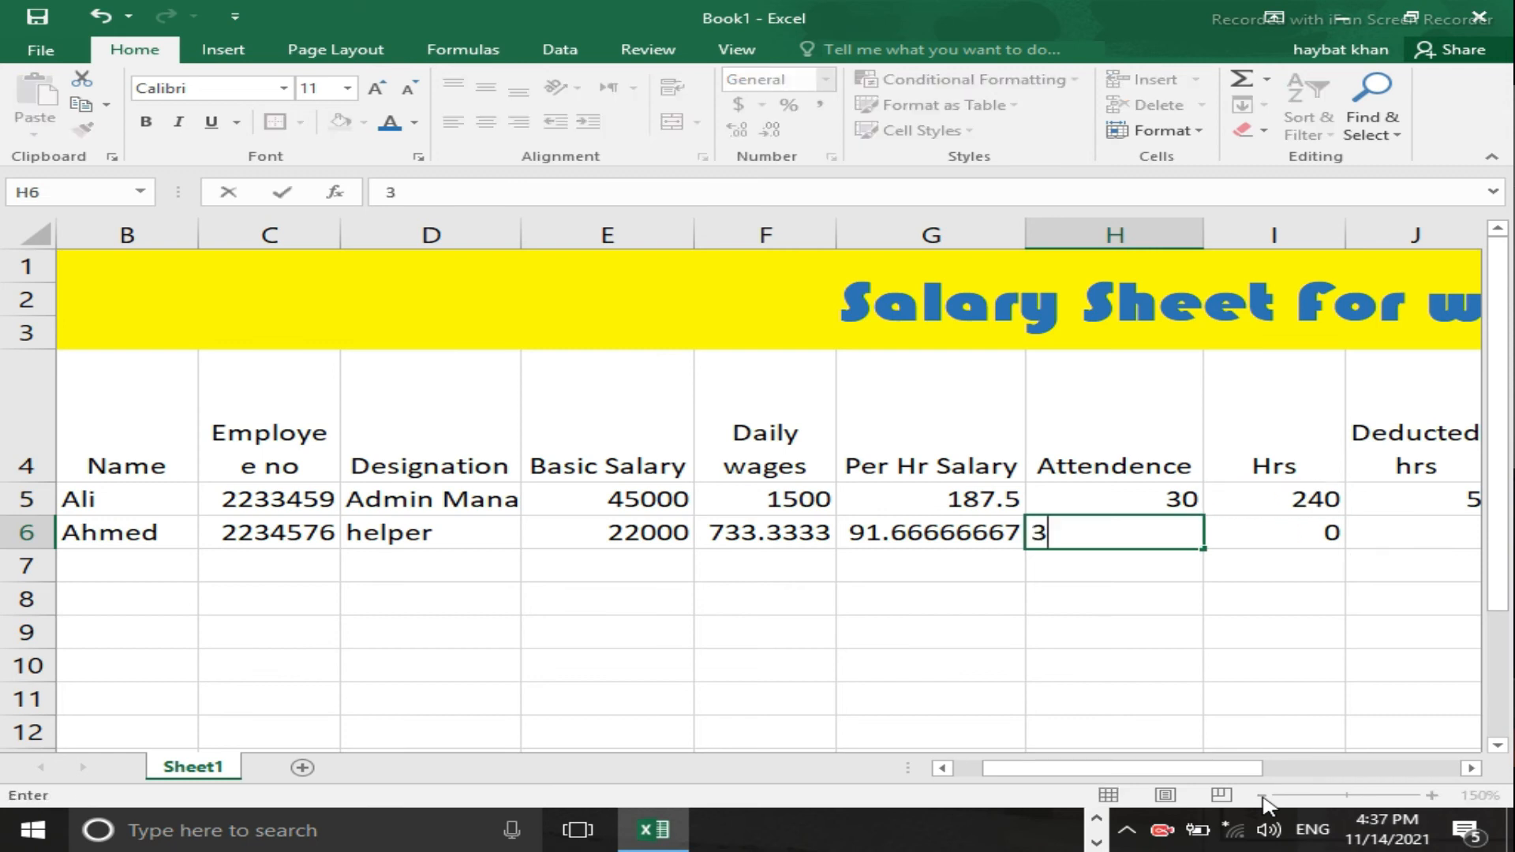
key("BackSpace")
key("Right")
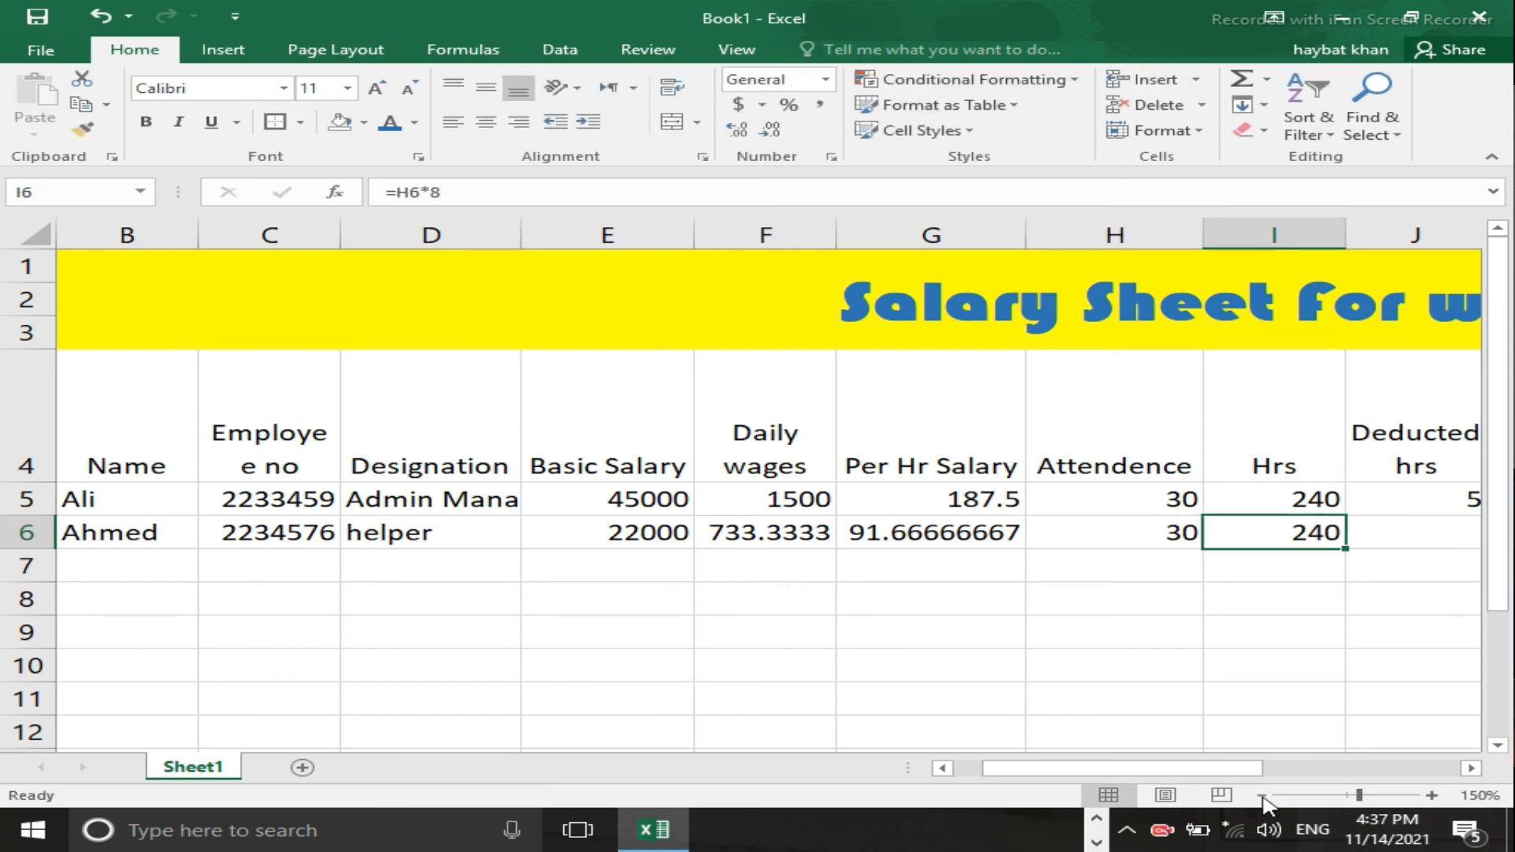
key("Right")
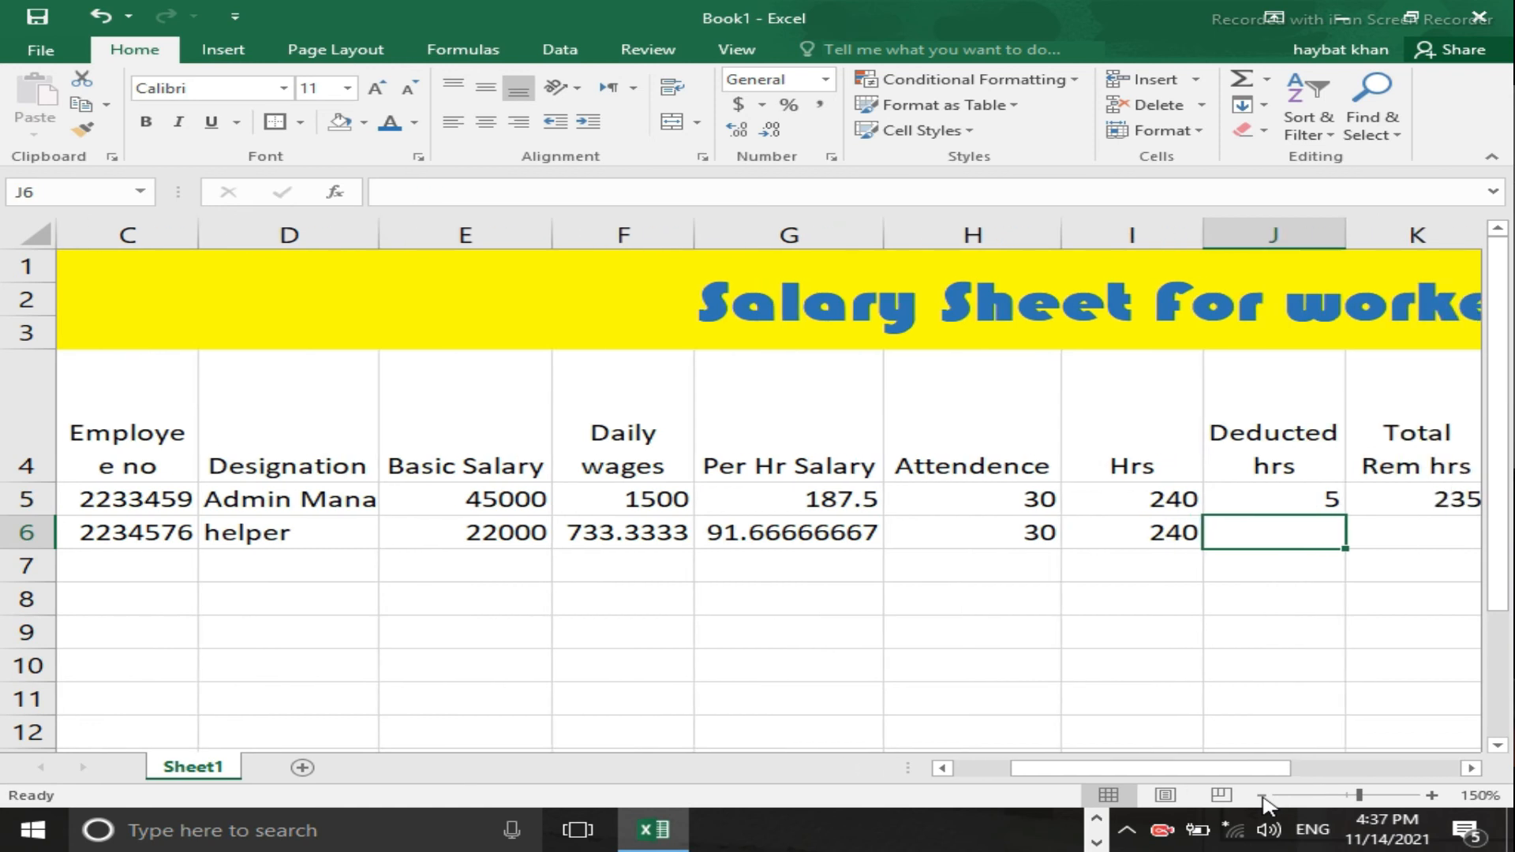
type("10")
key("Right")
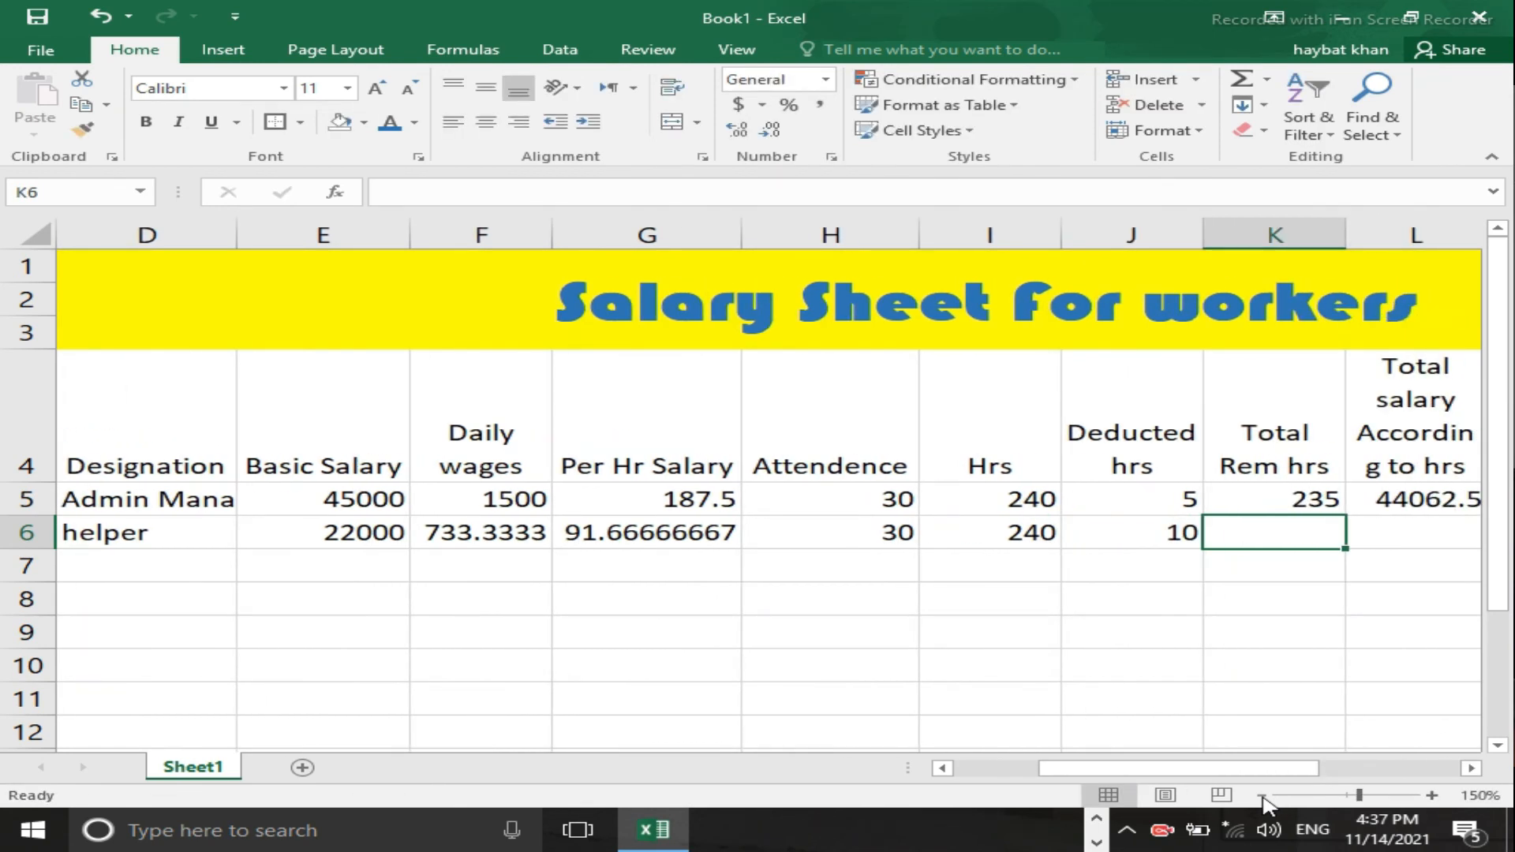
Step: Copy the total remaining hours formula from cell K5 into K6 for the second worker
key("Up")
key("ctrl+c")
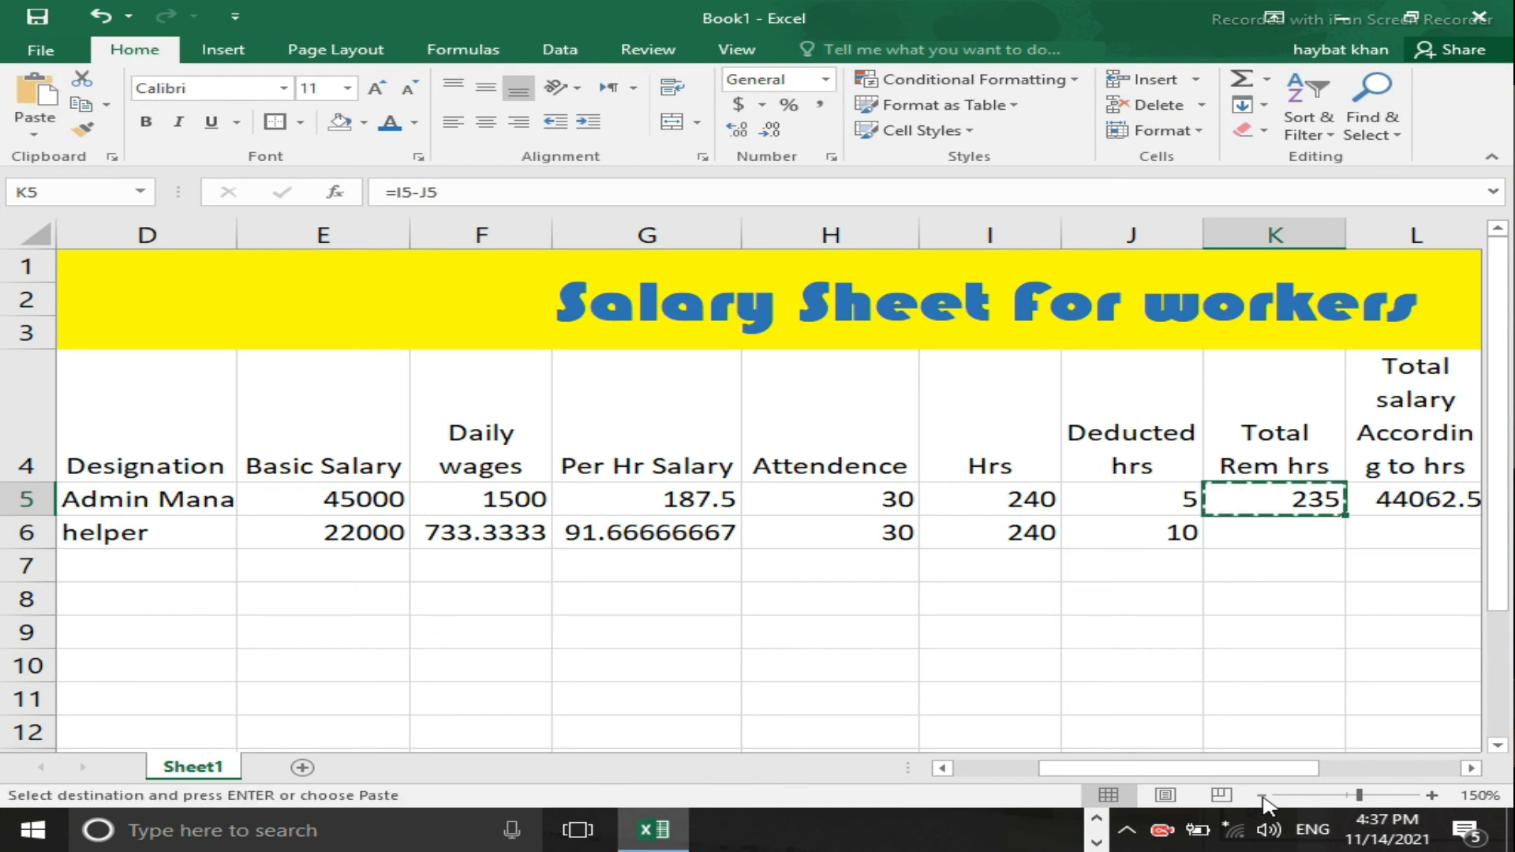
key("Down")
key("ctrl+v")
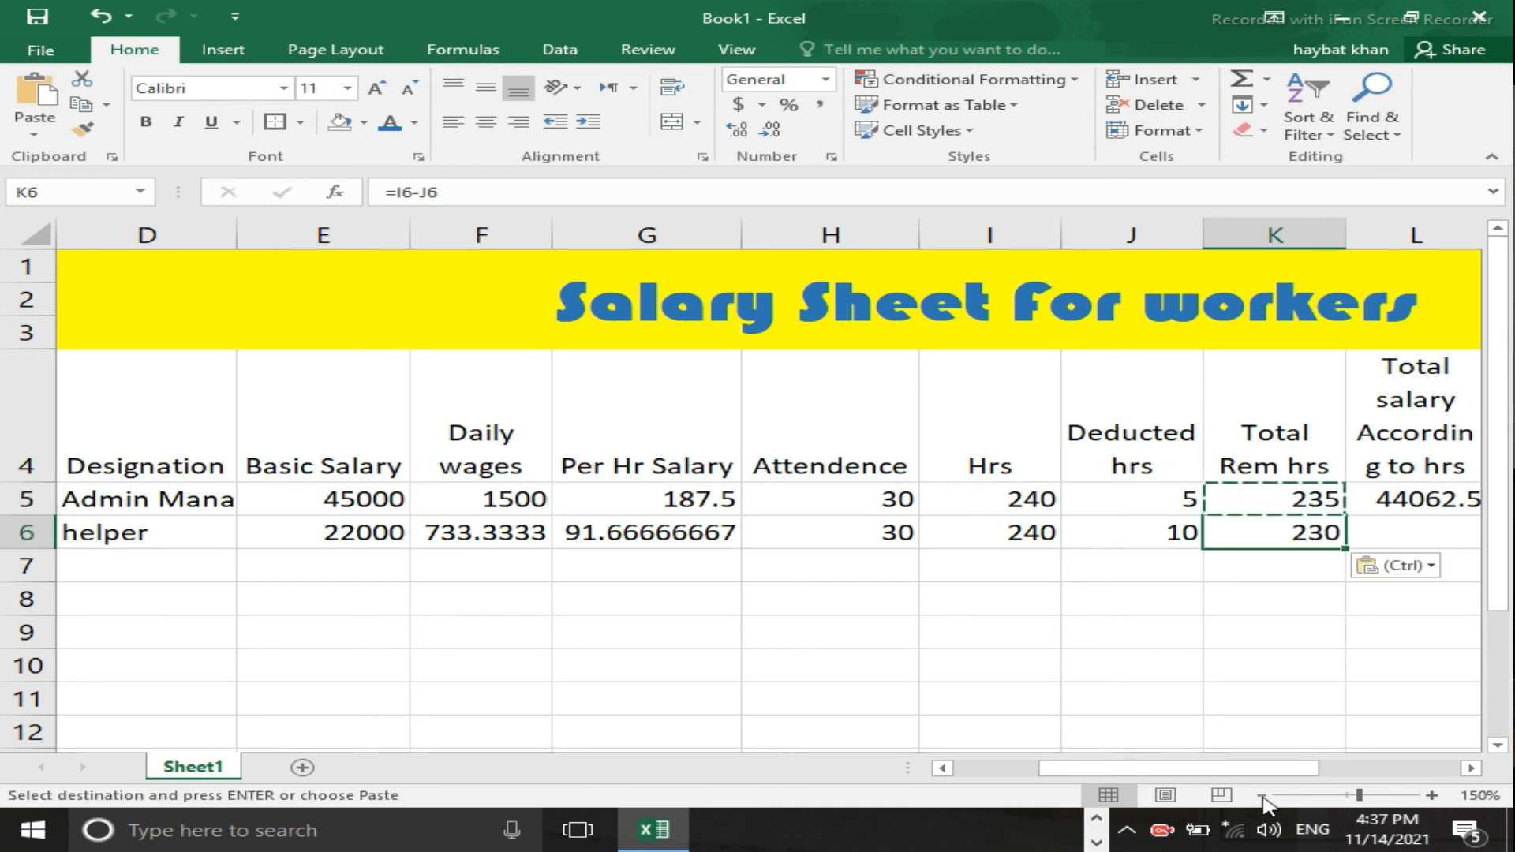
Step: Copy the formula for total salary according to hours from cell L5 into L6
key("Right")
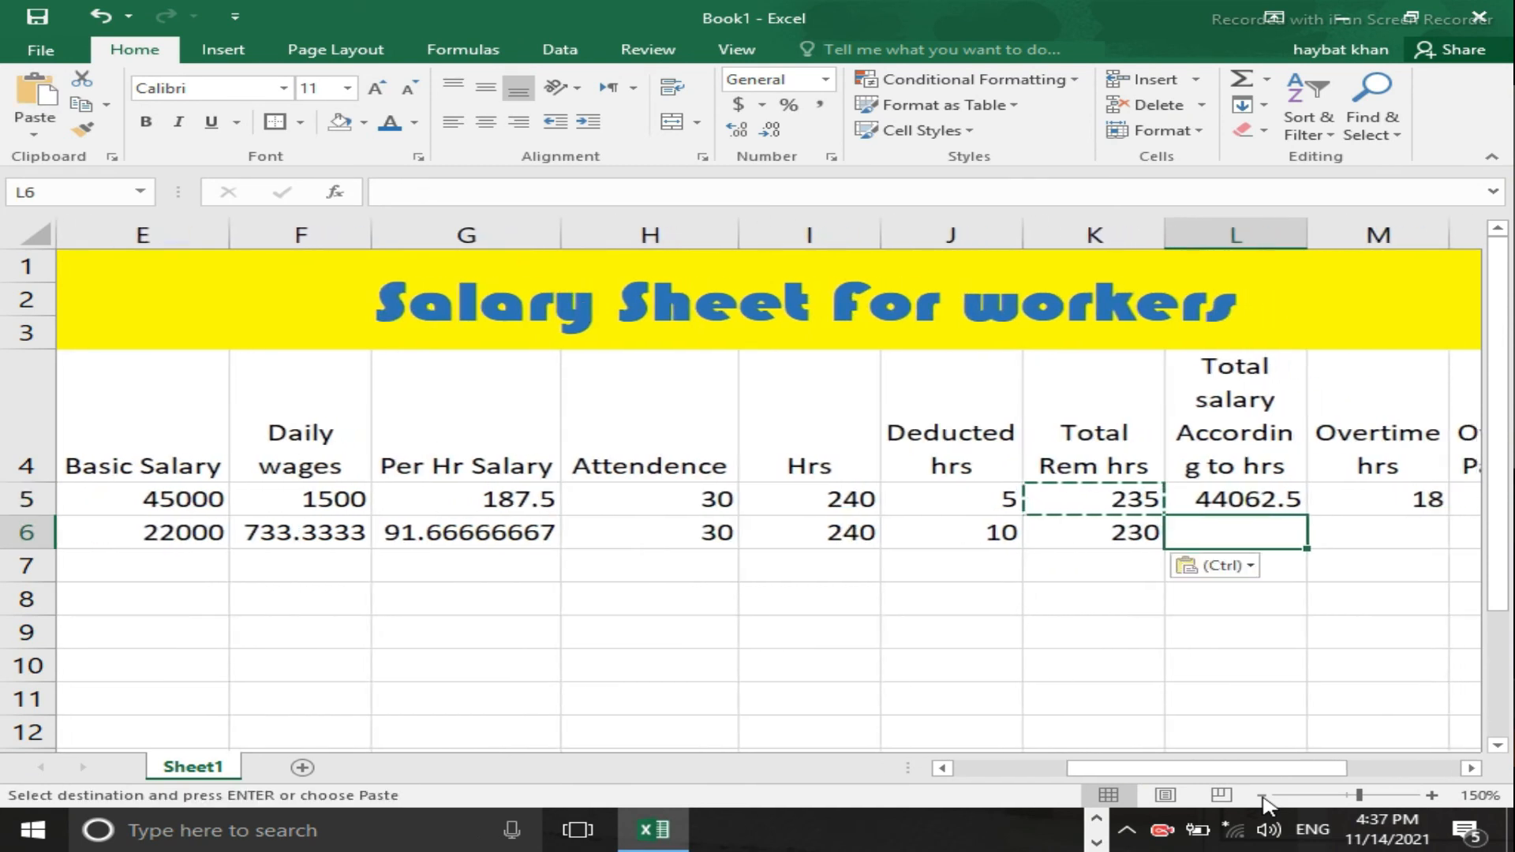
key("Up")
key("ctrl+c")
key("Down")
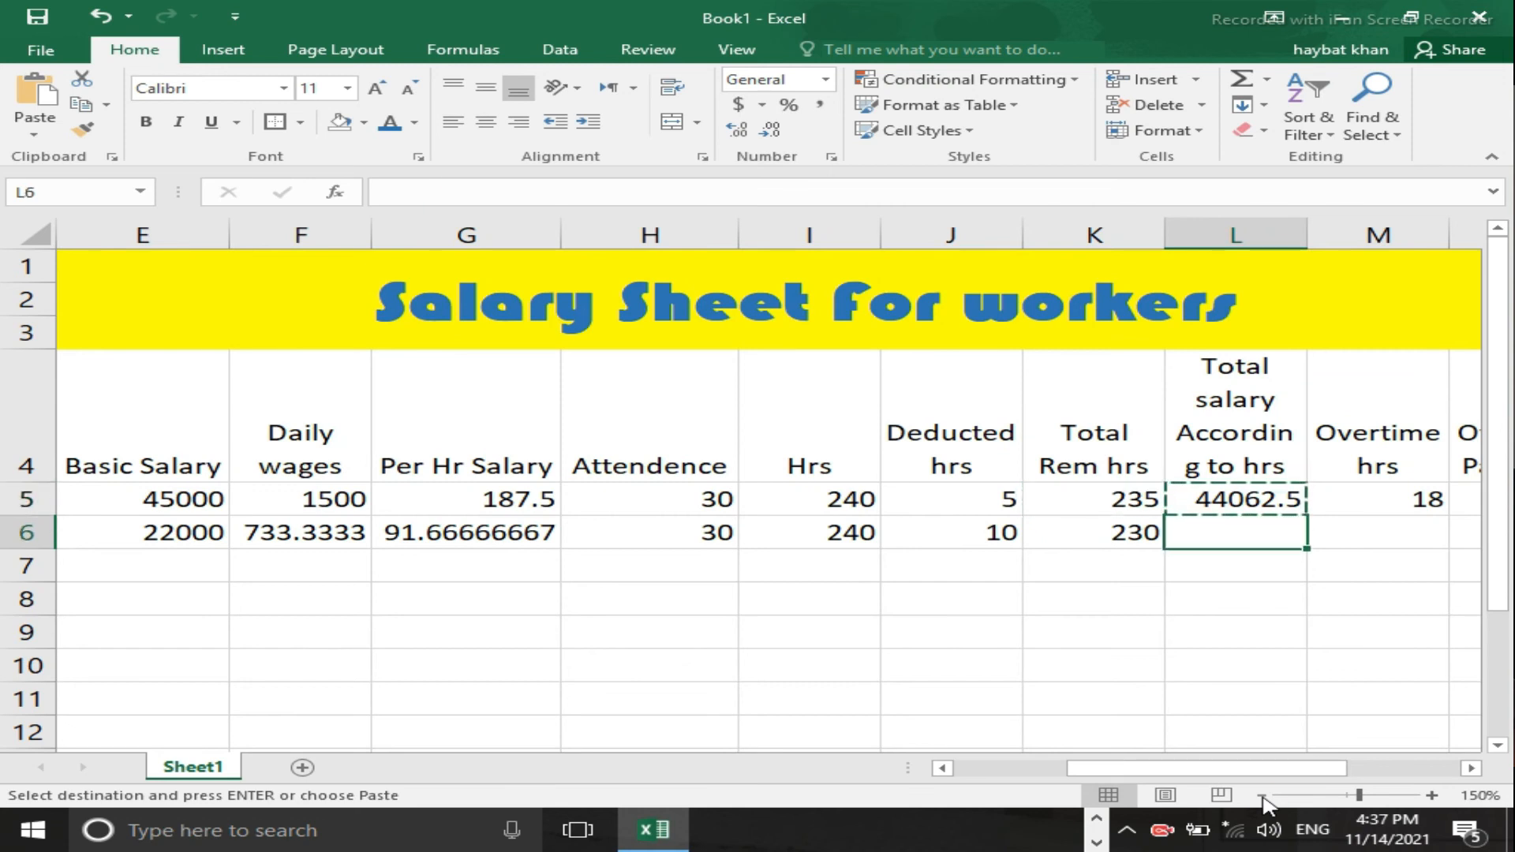
key("ctrl+v")
key("Right")
key("Up")
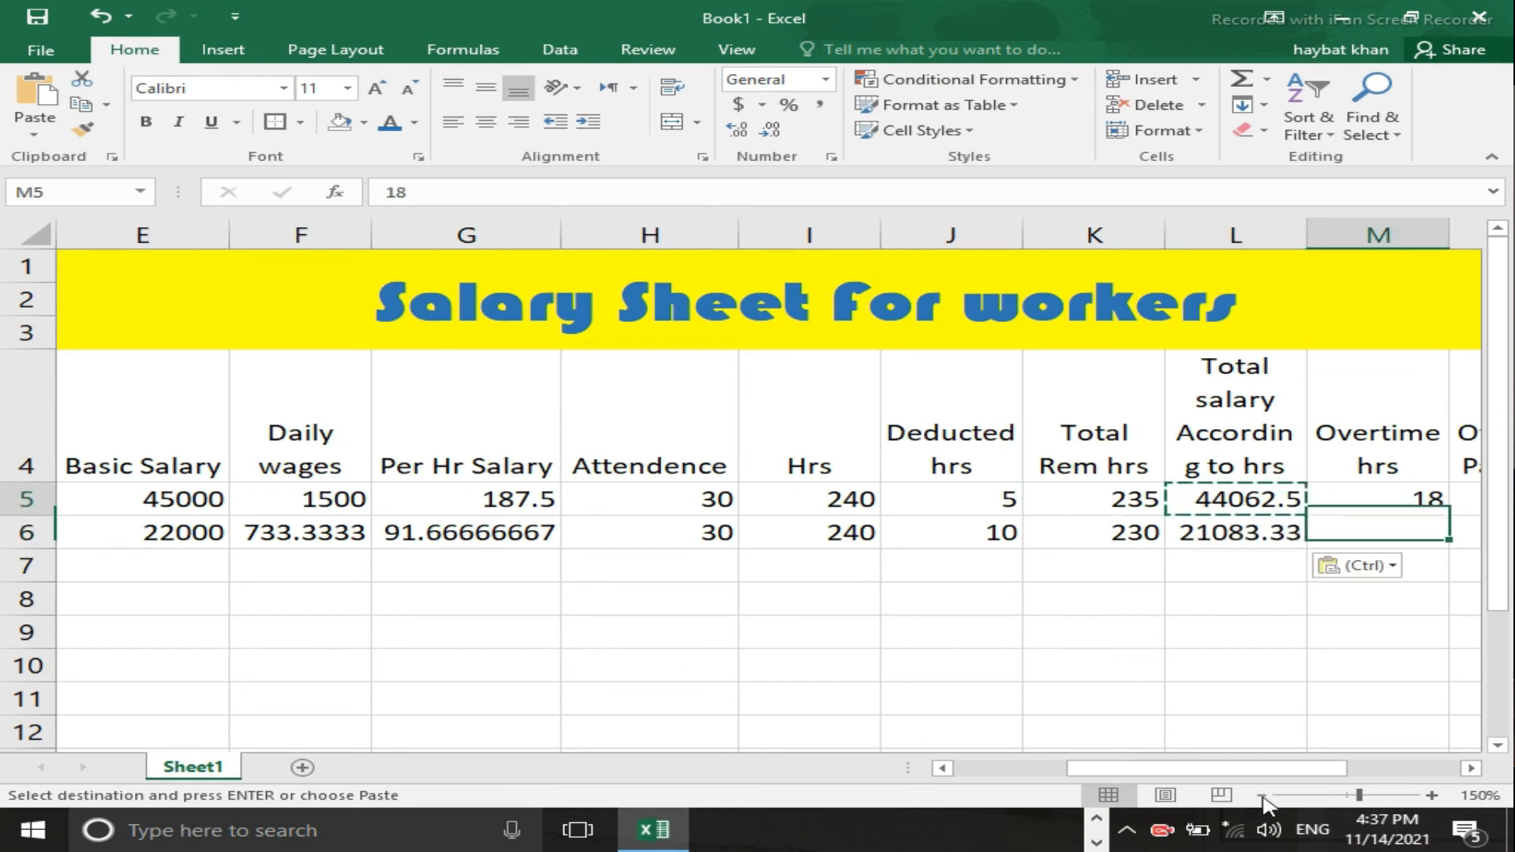
key("ctrl")
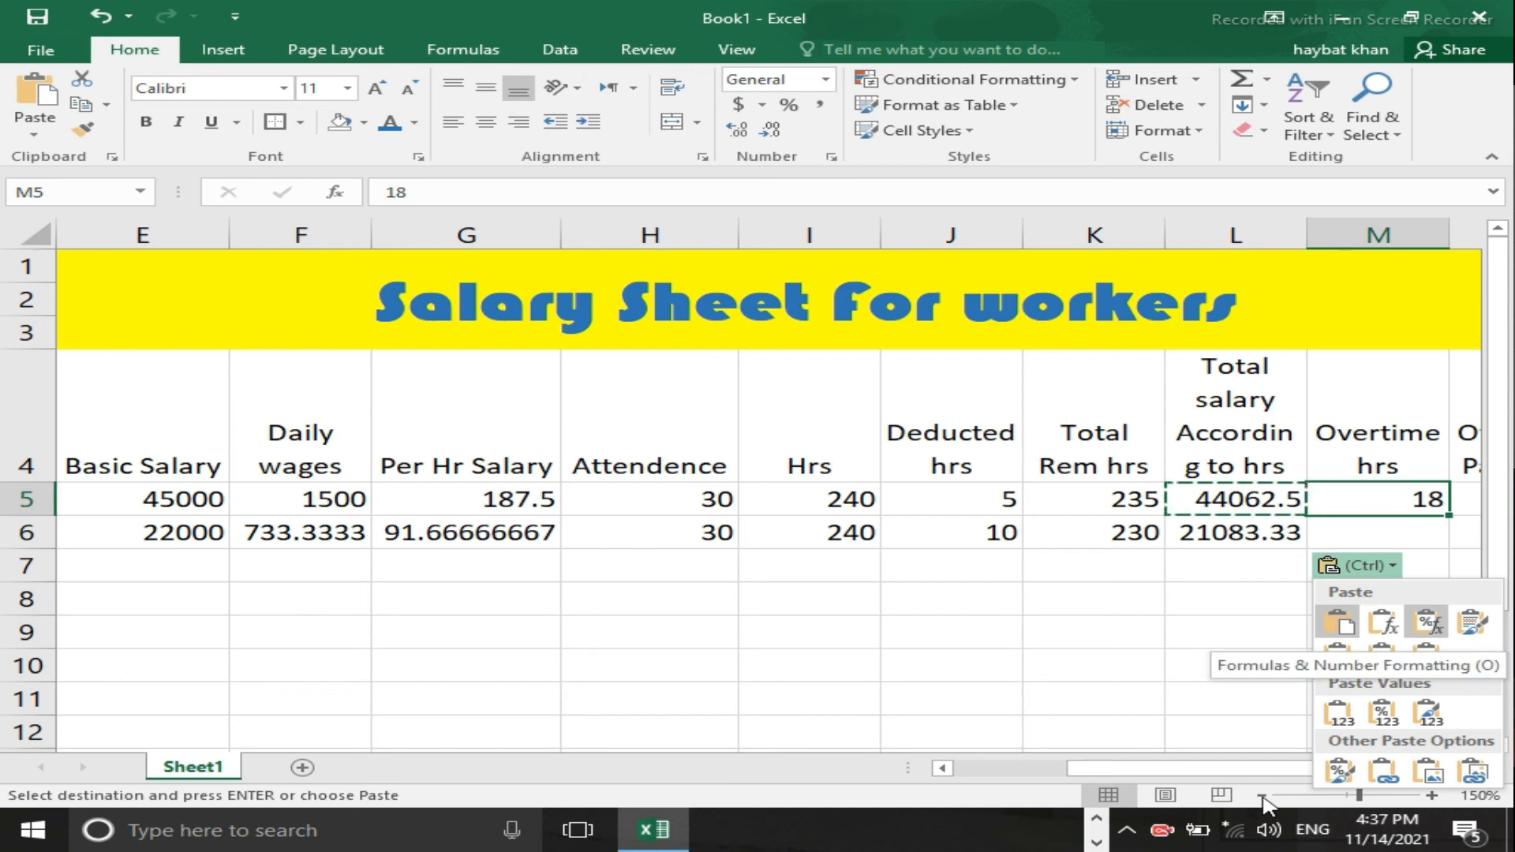
key("Escape")
key("Right")
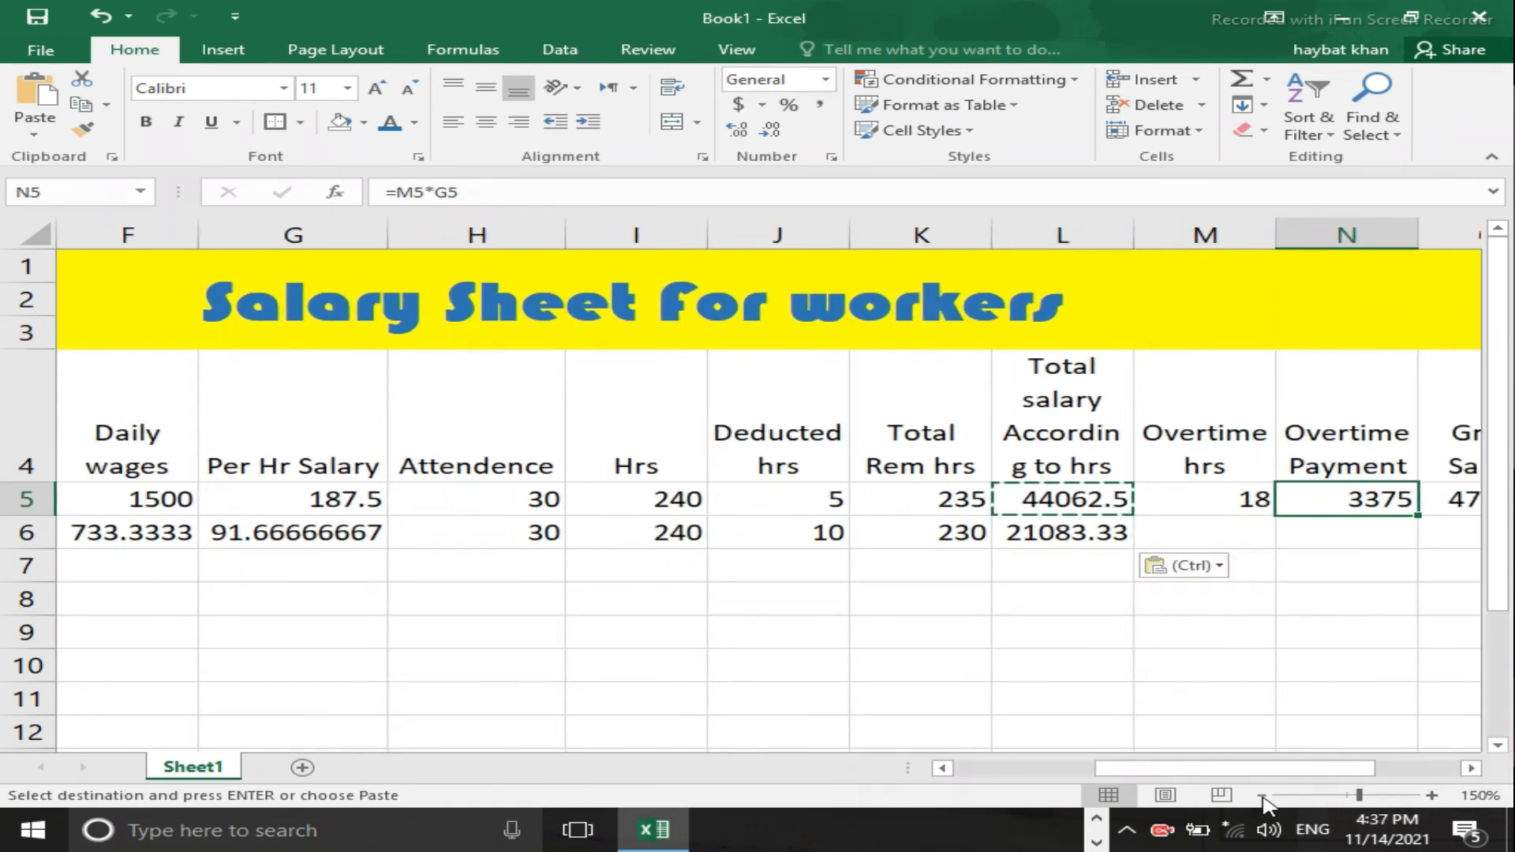
key("ctrl+v")
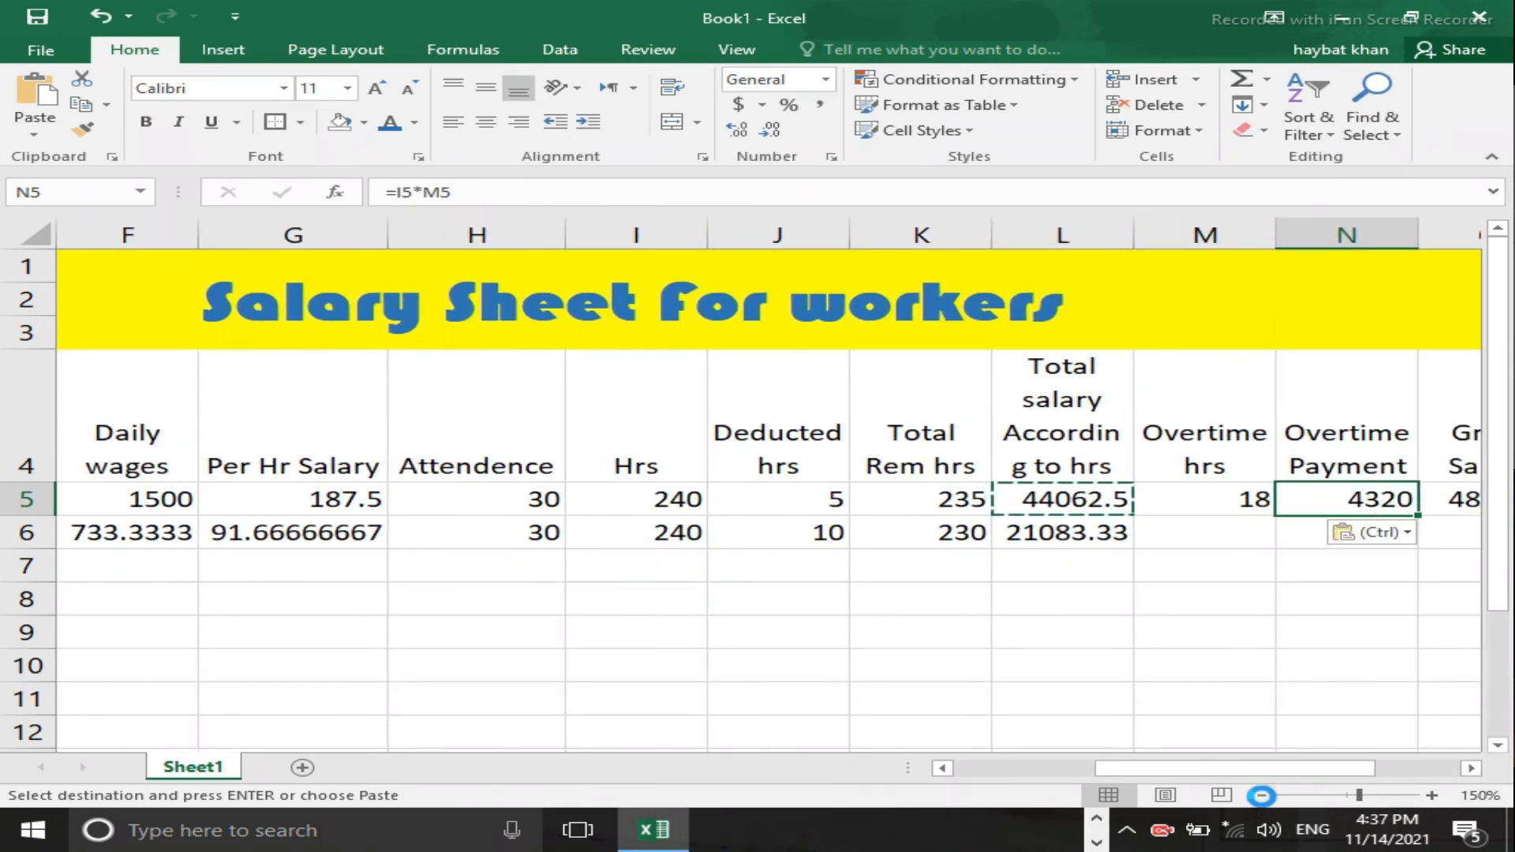
key("ctrl+z")
Step: Copy the overtime payment formula from cell N5 into N6 and enter 20 overtime hours in M6
key("ctrl+c")
key("Down")
key("ctrl+v")
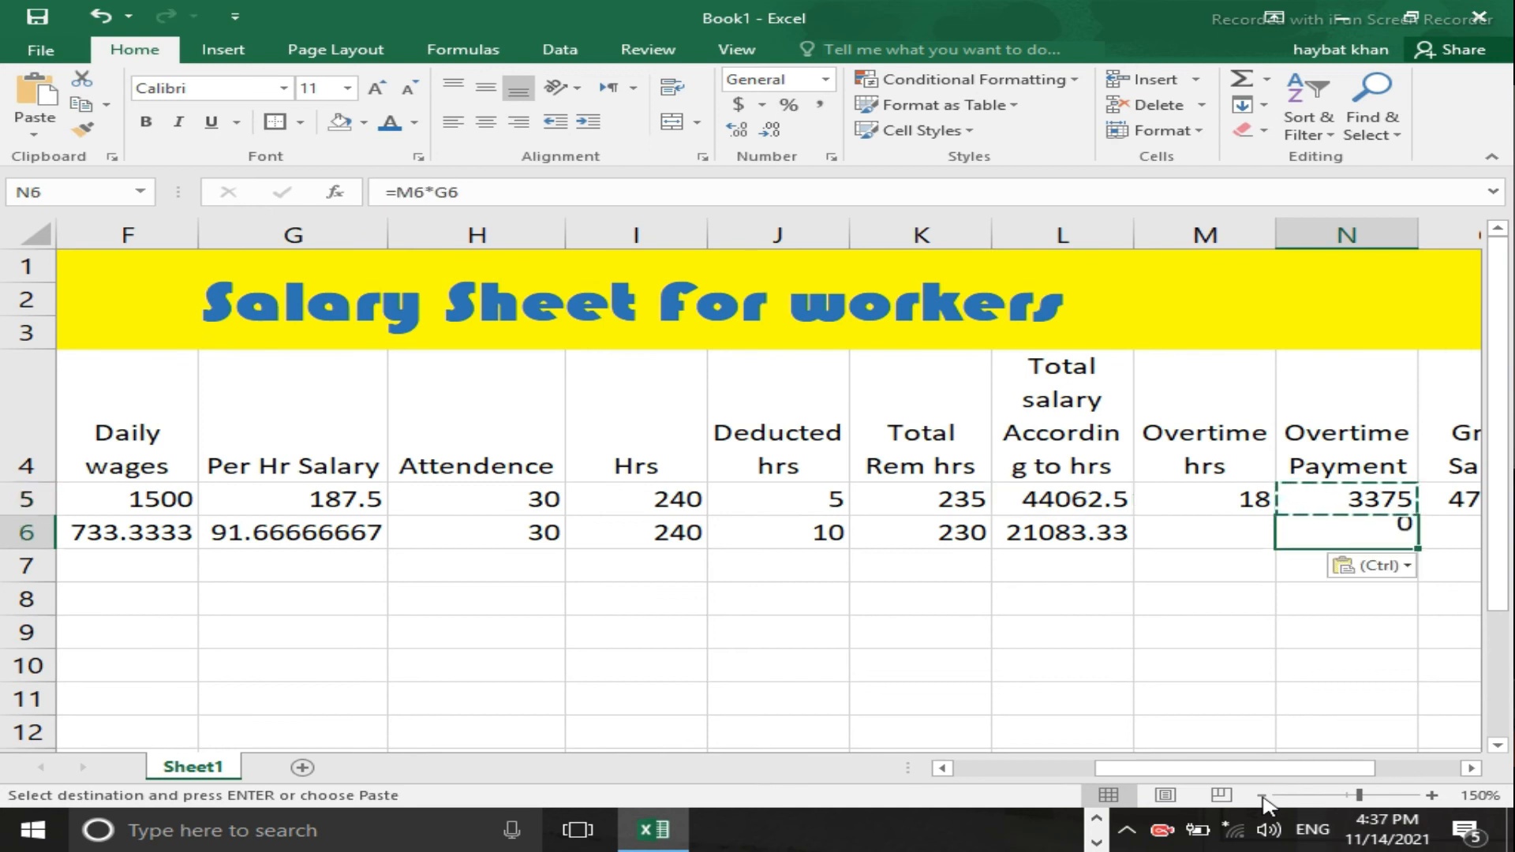
key("Left")
type("20")
key("Right")
key("Right")
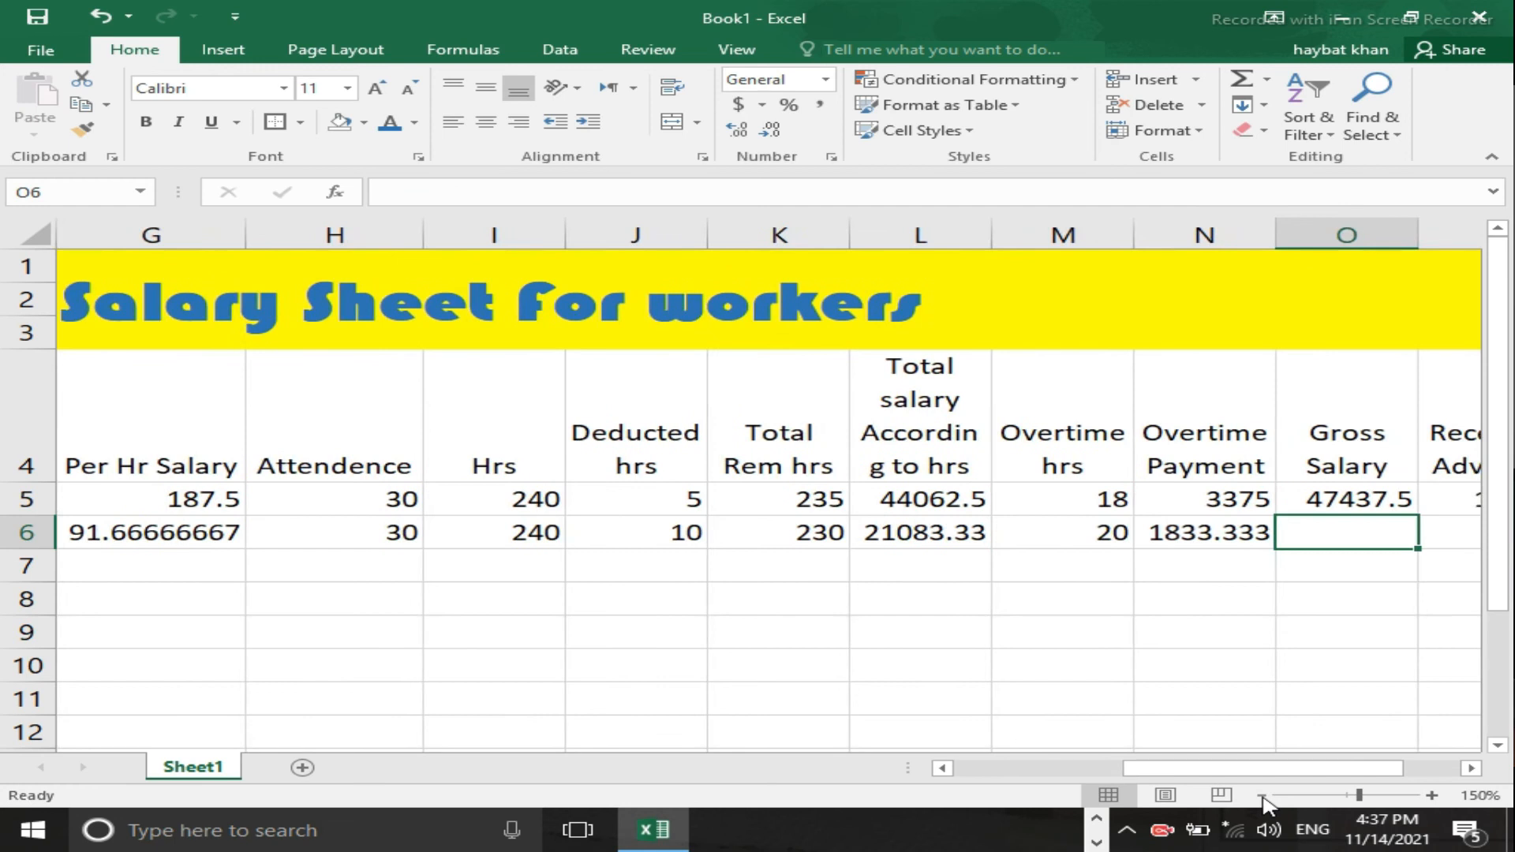
Step: Copy the gross salary formula from cell O5 into O6 for the second worker
key("Right")
key("Right")
key("Right")
key("Left")
key("Left")
key("Left")
key("Up")
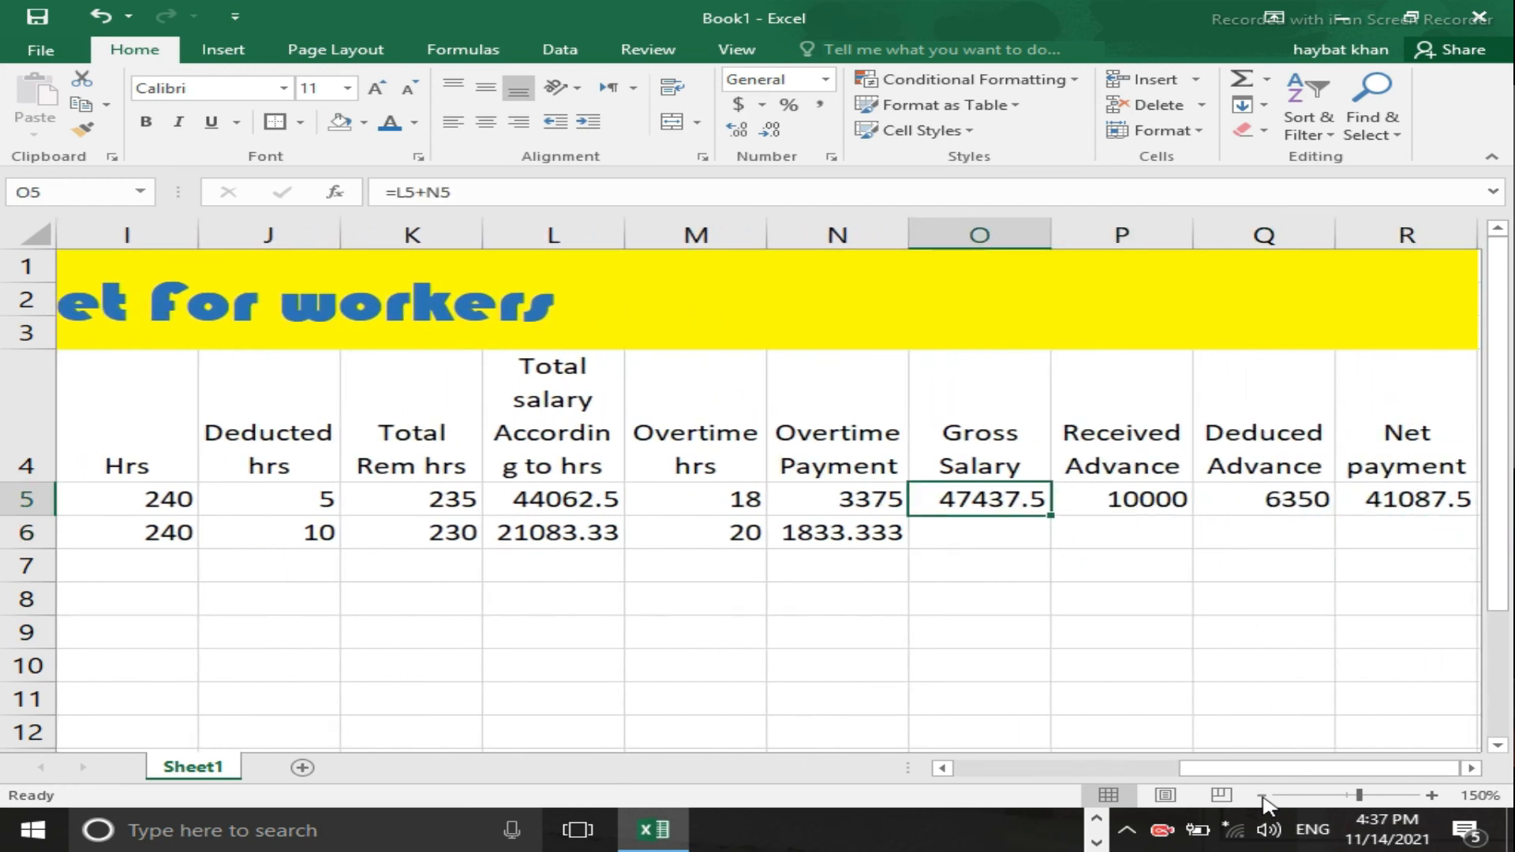
key("ctrl+c")
key("Down")
key("ctrl+v")
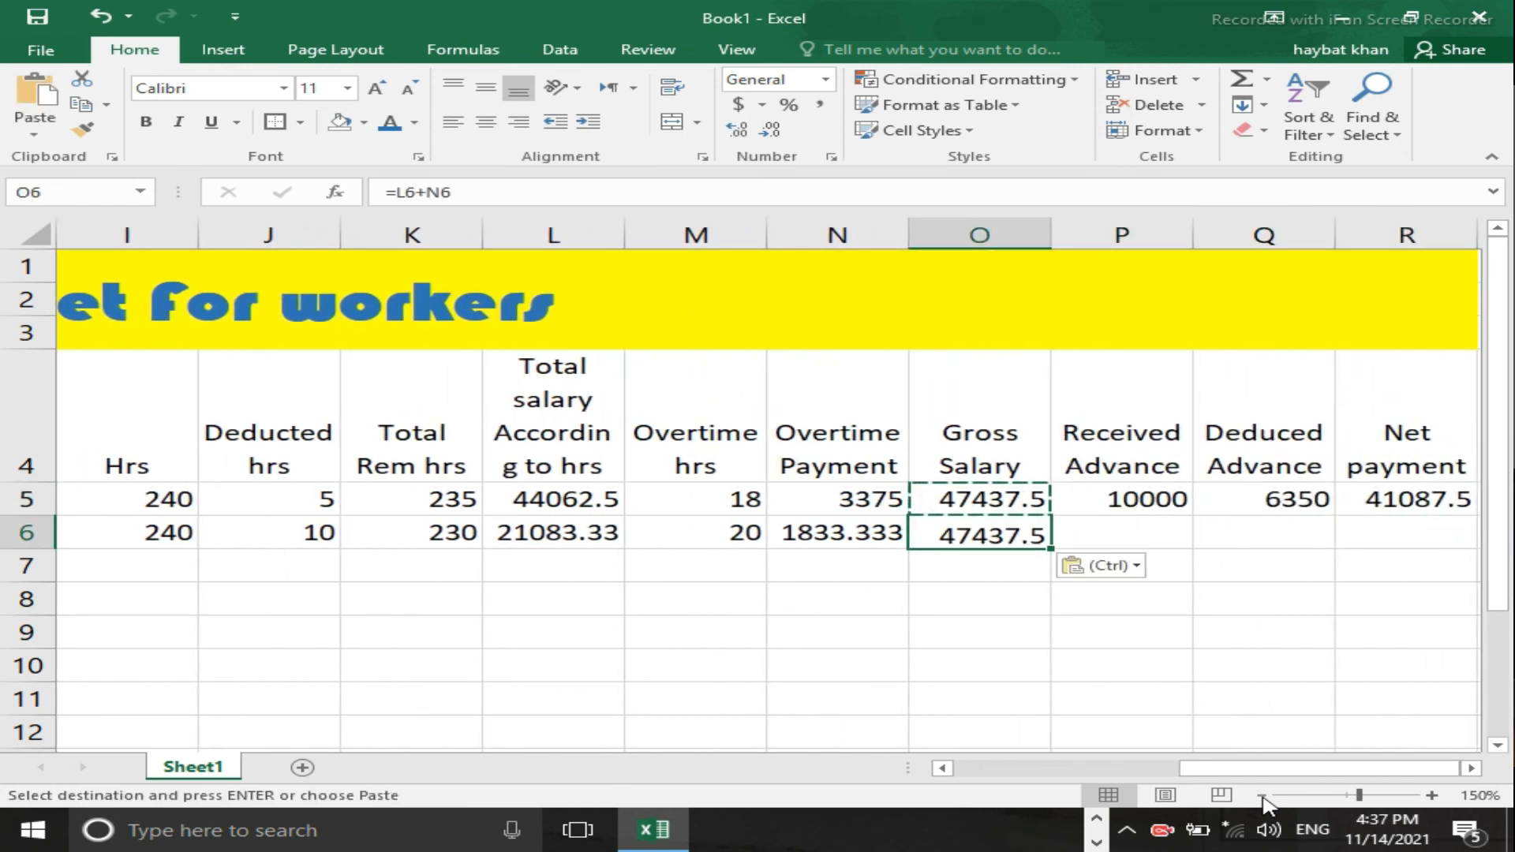
Step: Enter a received advance of 5000 in cell P6 and a deduced advance of 5000 in Q6
key("Right")
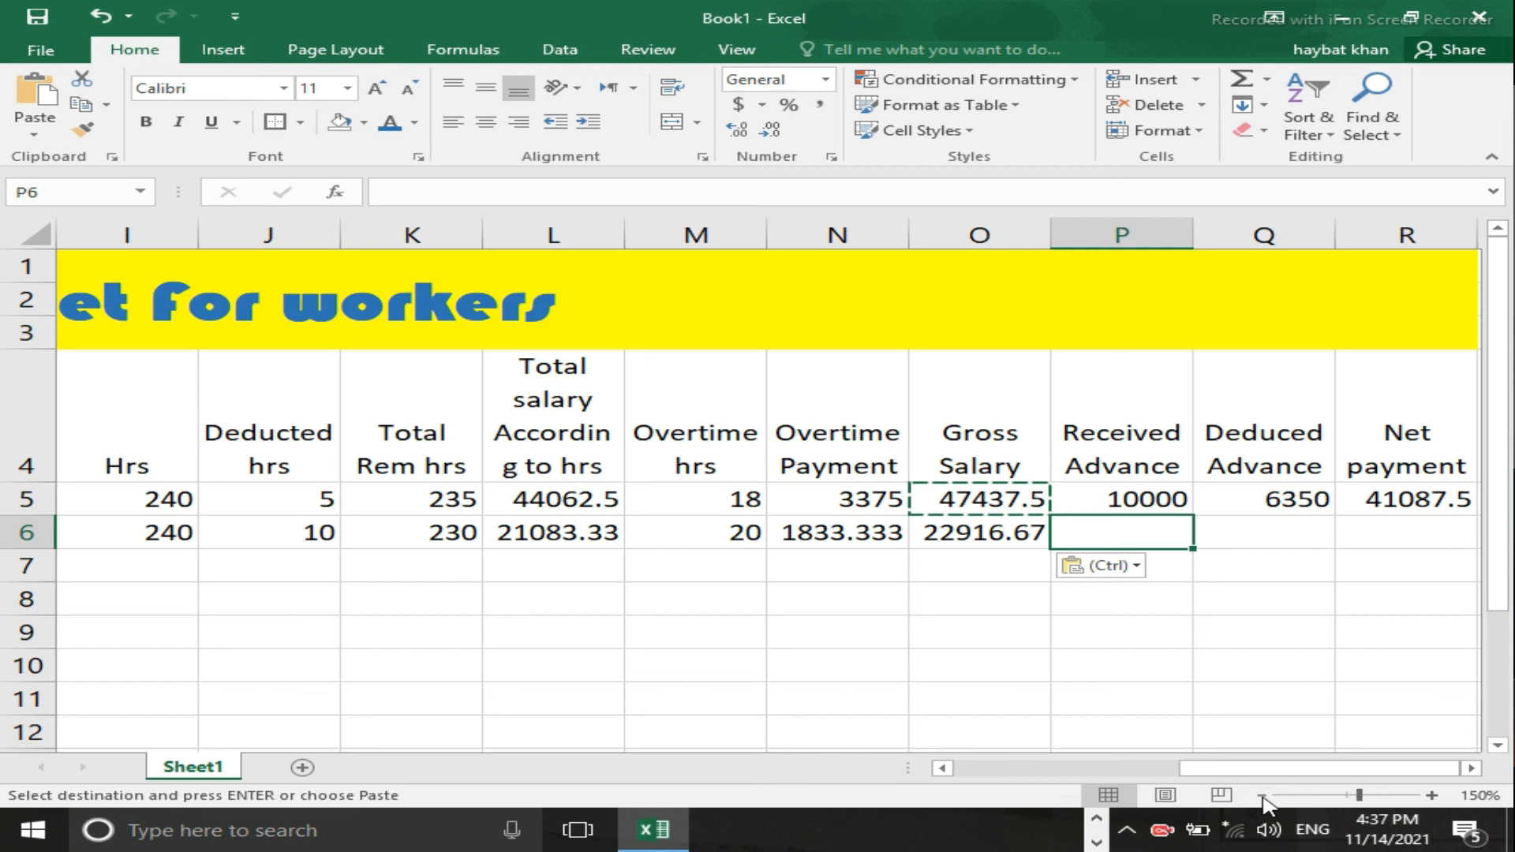
type("5000")
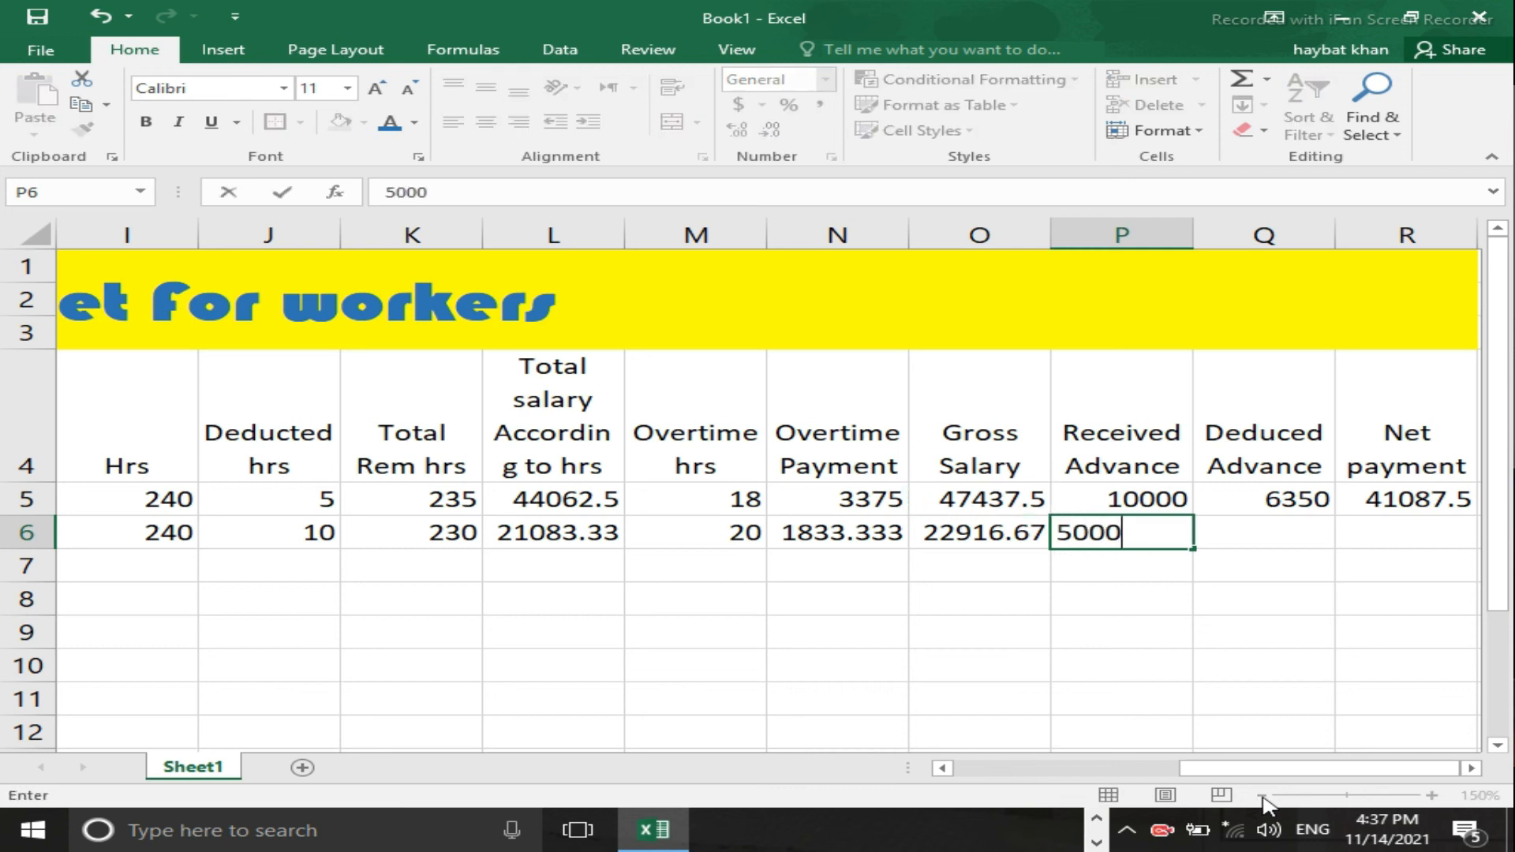
key("Right")
type("5000")
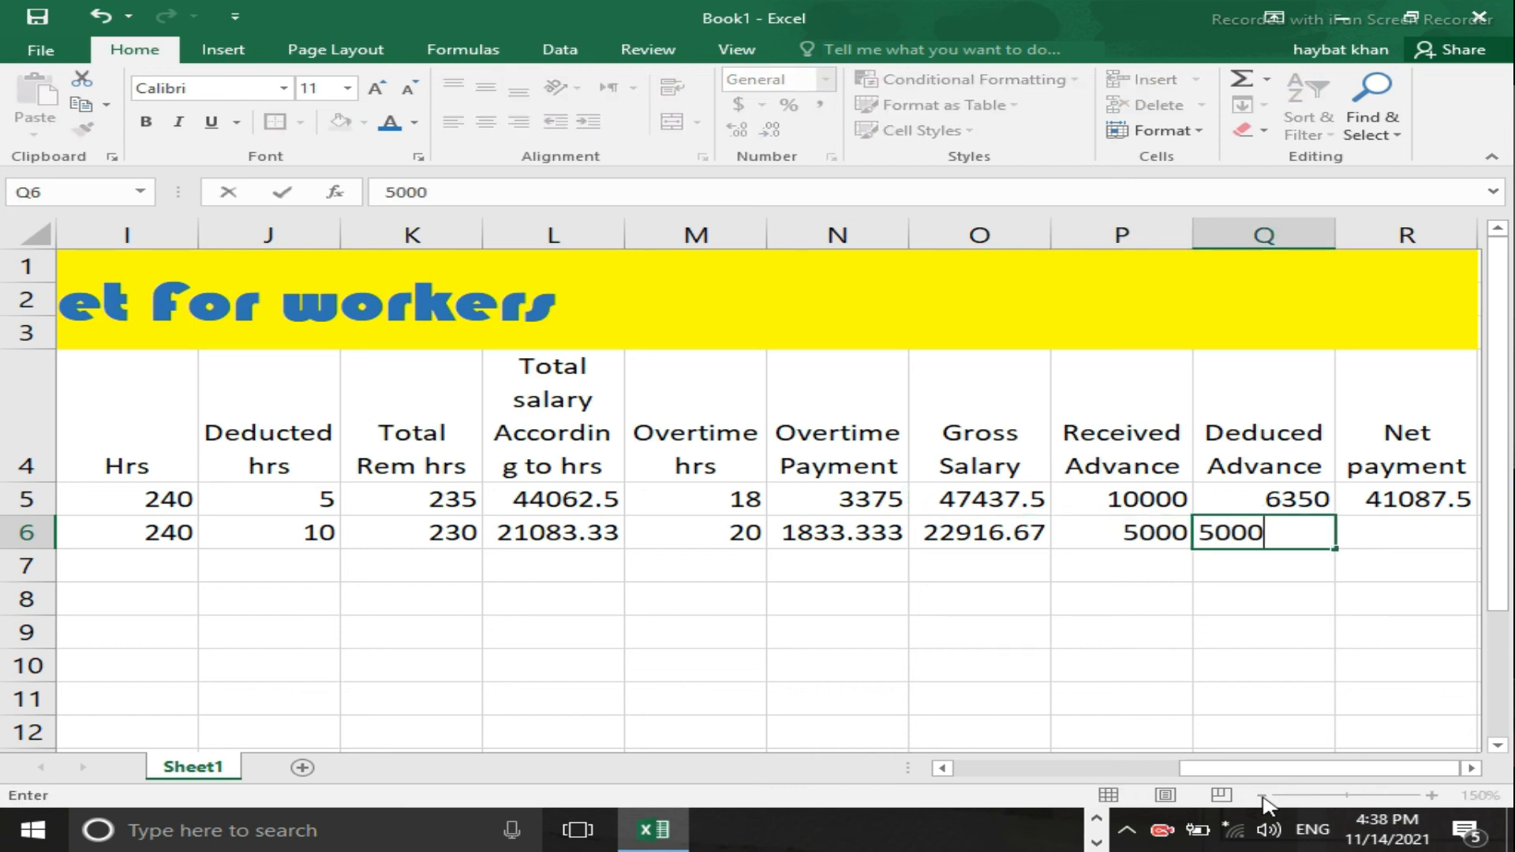
key("Right")
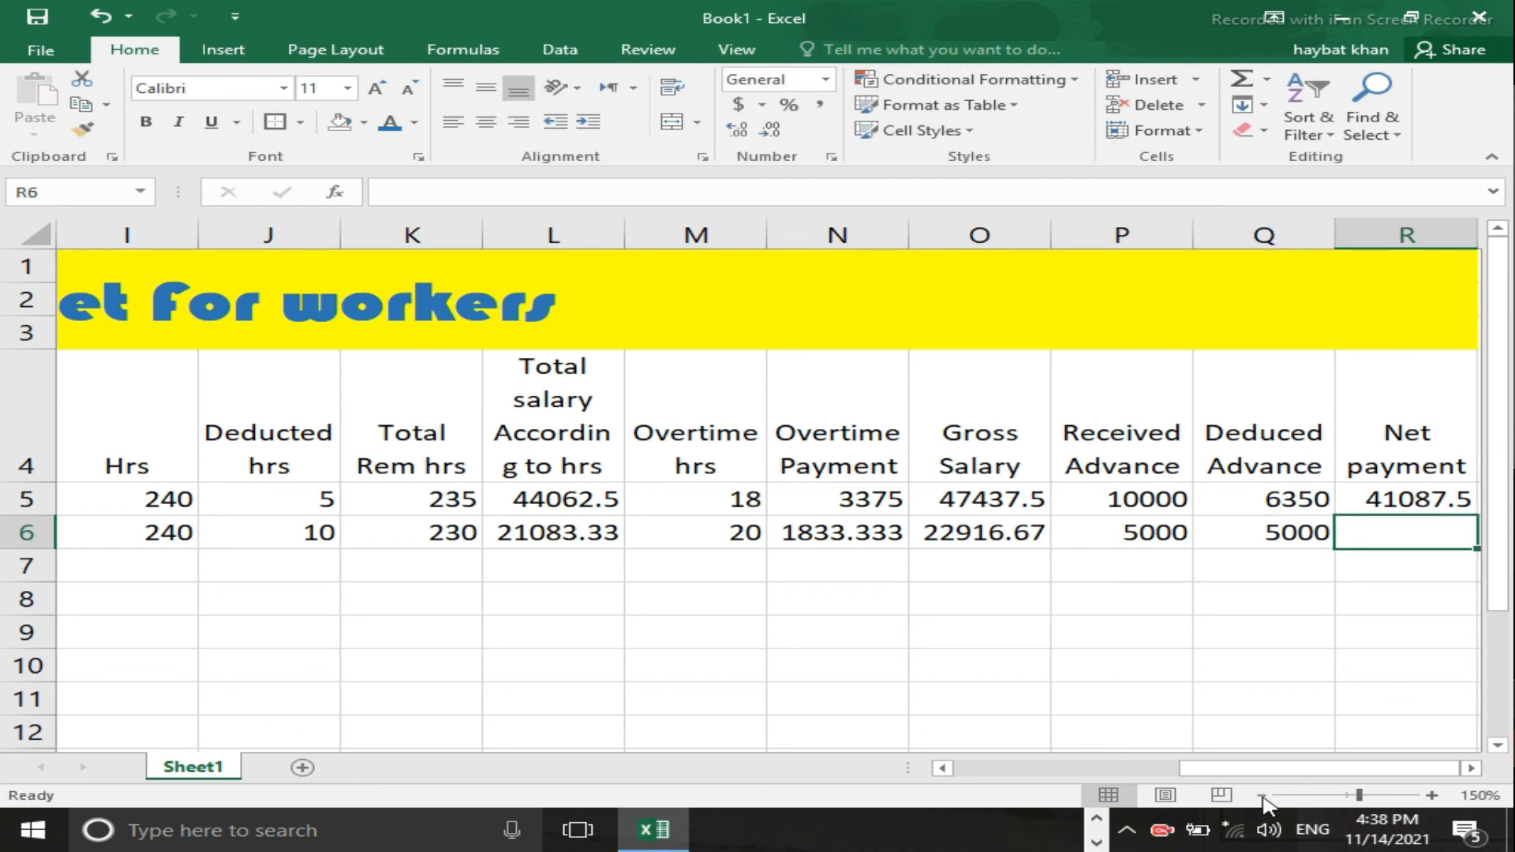
Step: Copy the net payment formula from cell R5 into R6 for the second worker
key("Up")
key("ctrl+c")
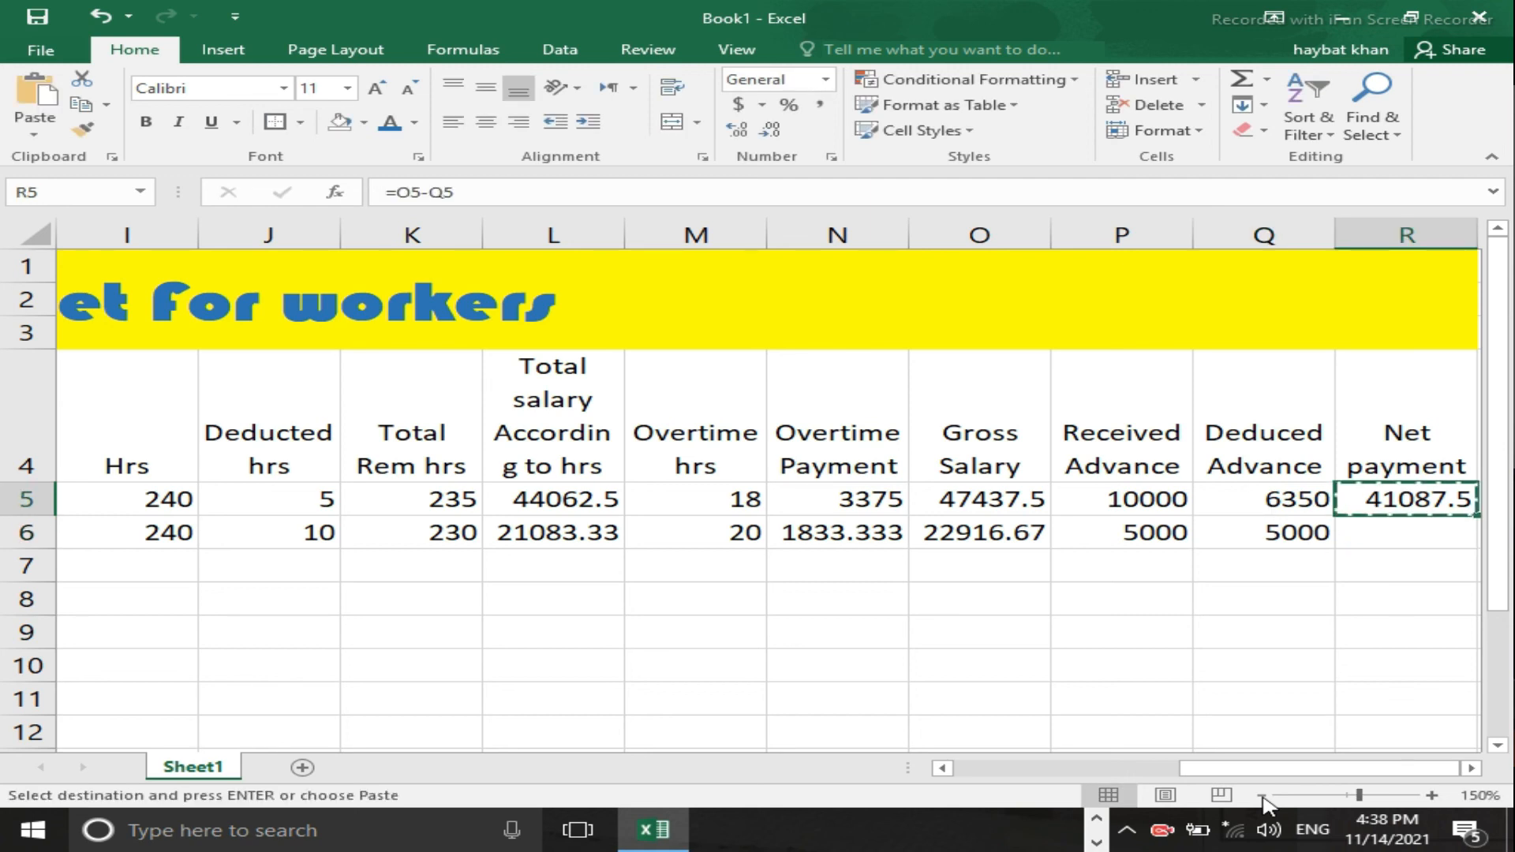
key("Down")
key("ctrl+v")
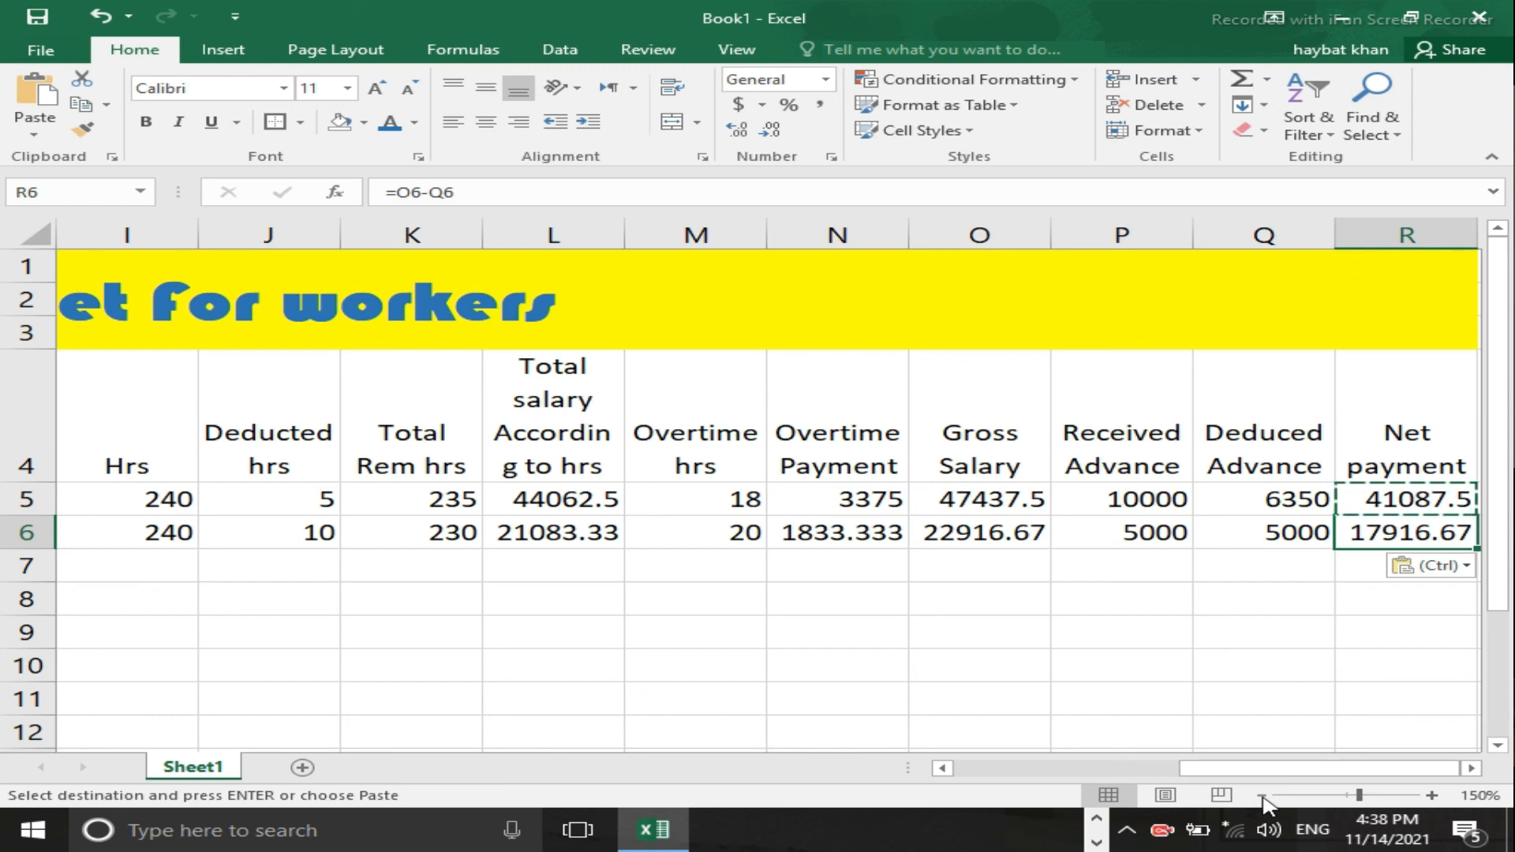
Step: Review the first worker's entries in row 5, going back from net payment to the opening columns
key("Up")
key("Left")
key("Left")
key("Left")
key("Left")
key("Left")
key("Left")
key("Left")
key("Left")
key("Left")
key("Left")
key("Left")
key("Left")
key("Left")
key("Left")
key("Left")
key("Left")
key("Left")
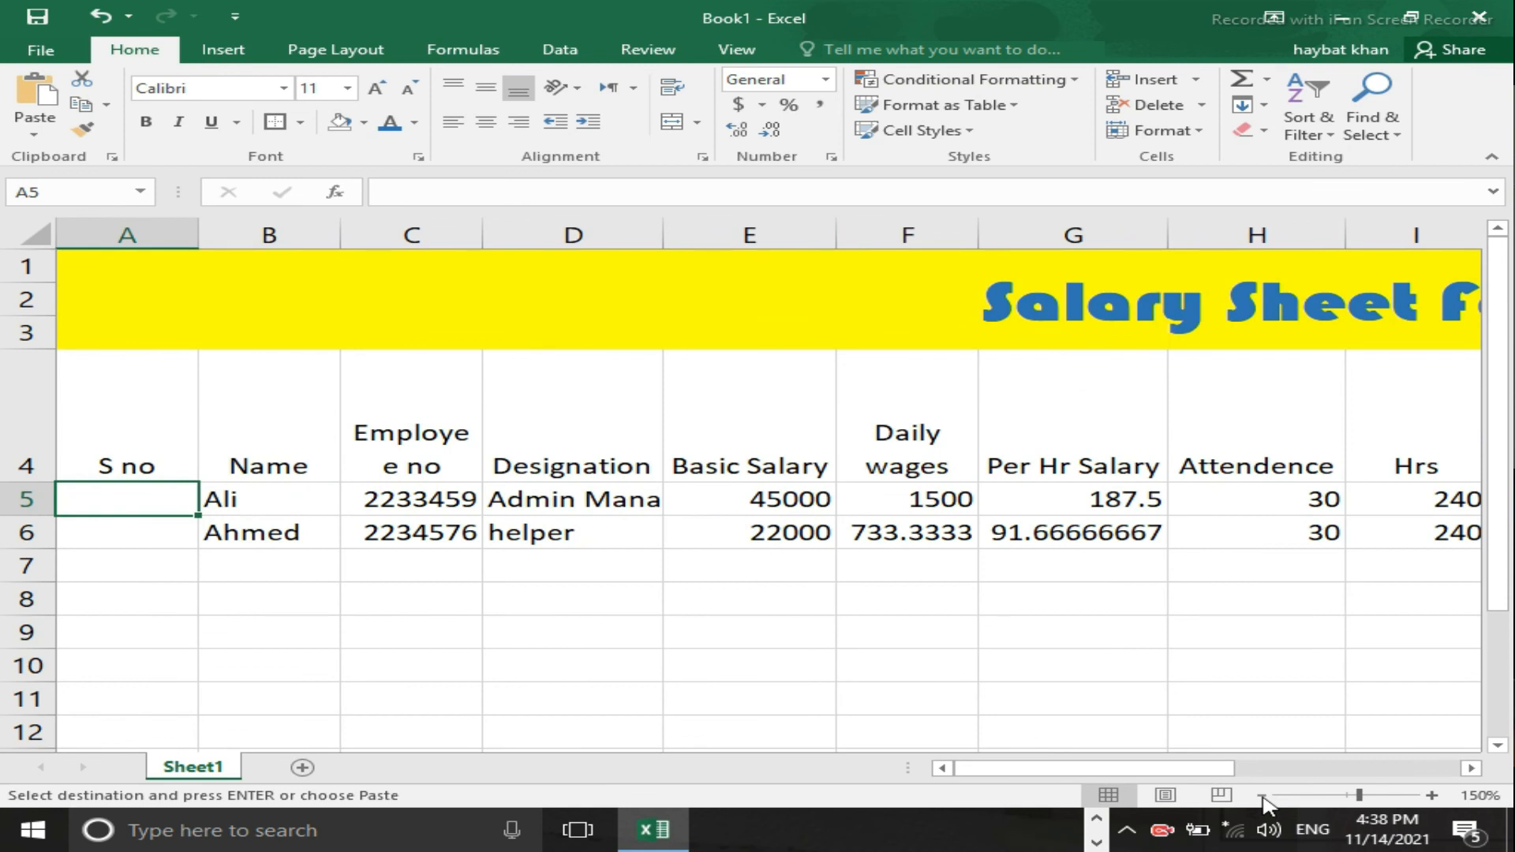
key("Up")
key("Down")
key("Right")
key("Right")
key("Right")
key("Right")
key("Right")
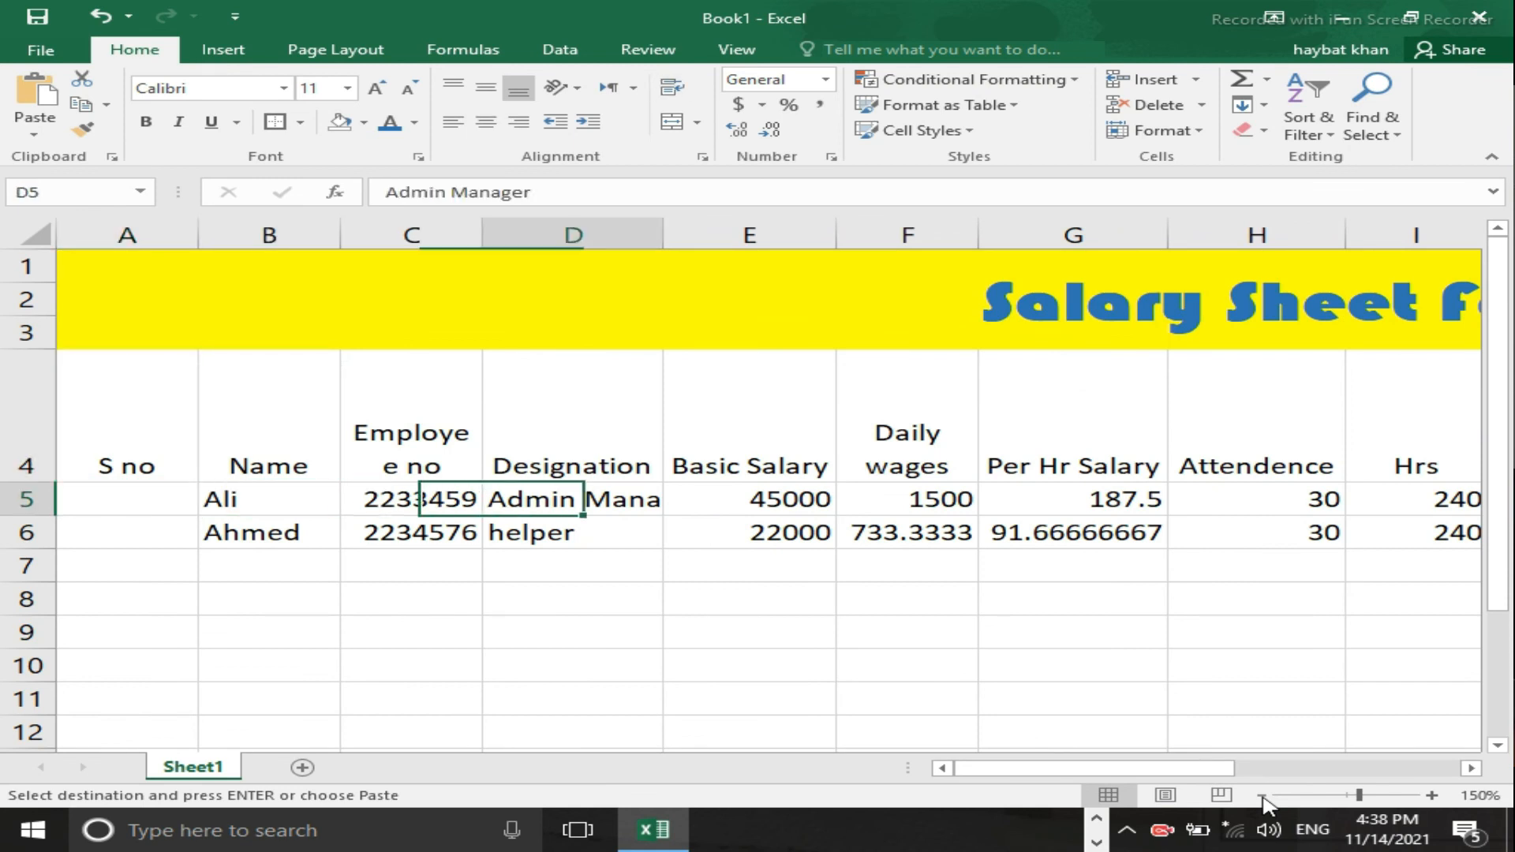
key("Left")
key("Left")
Step: Set the first worker's deducted hours in cell J5 to 0
key("Right")
key("Right")
key("Right")
key("Right")
key("Right")
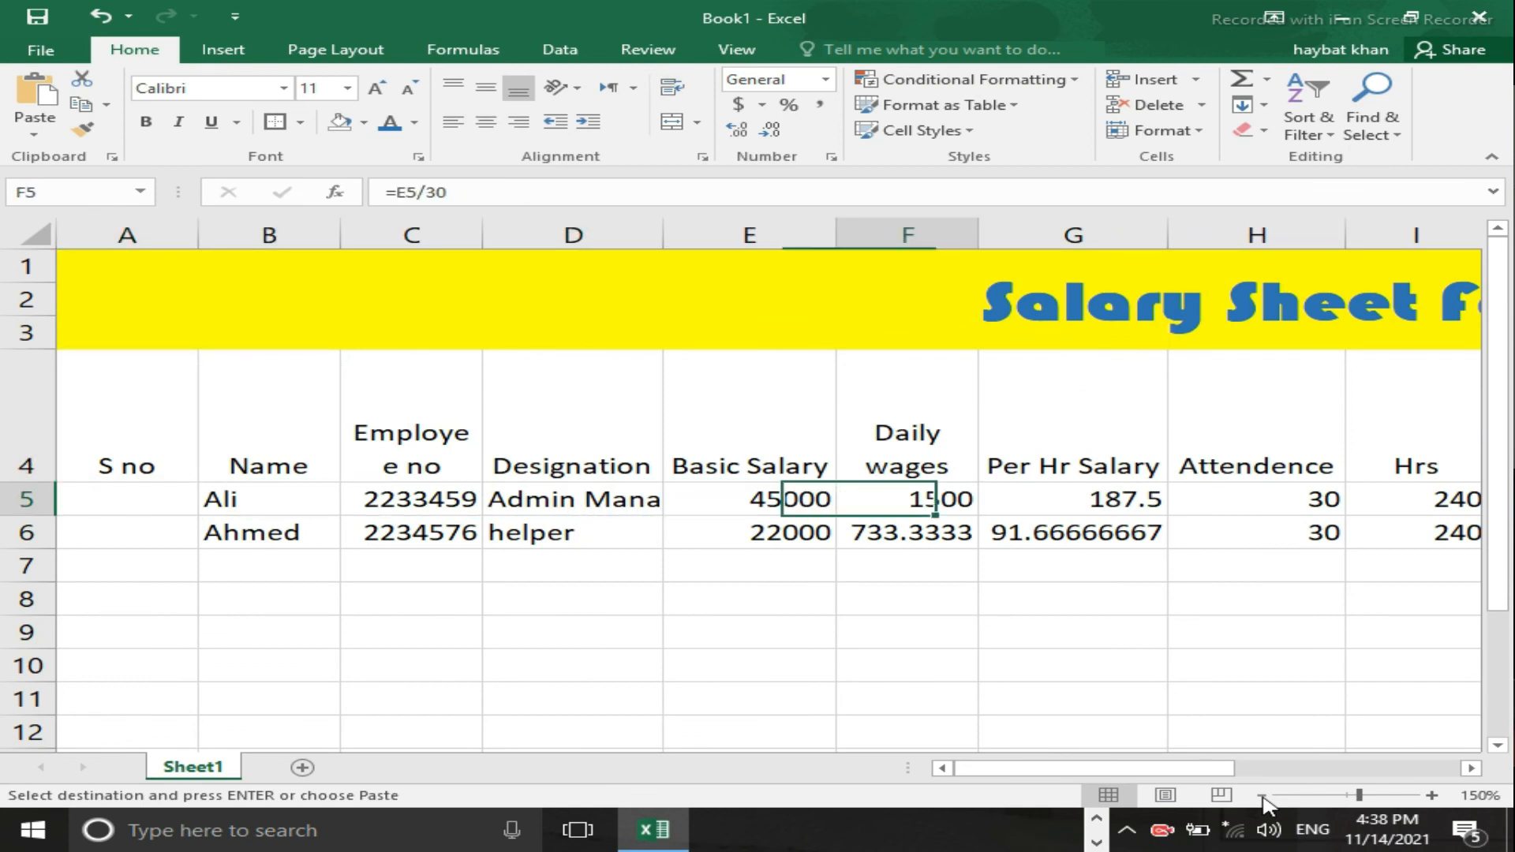
key("Right")
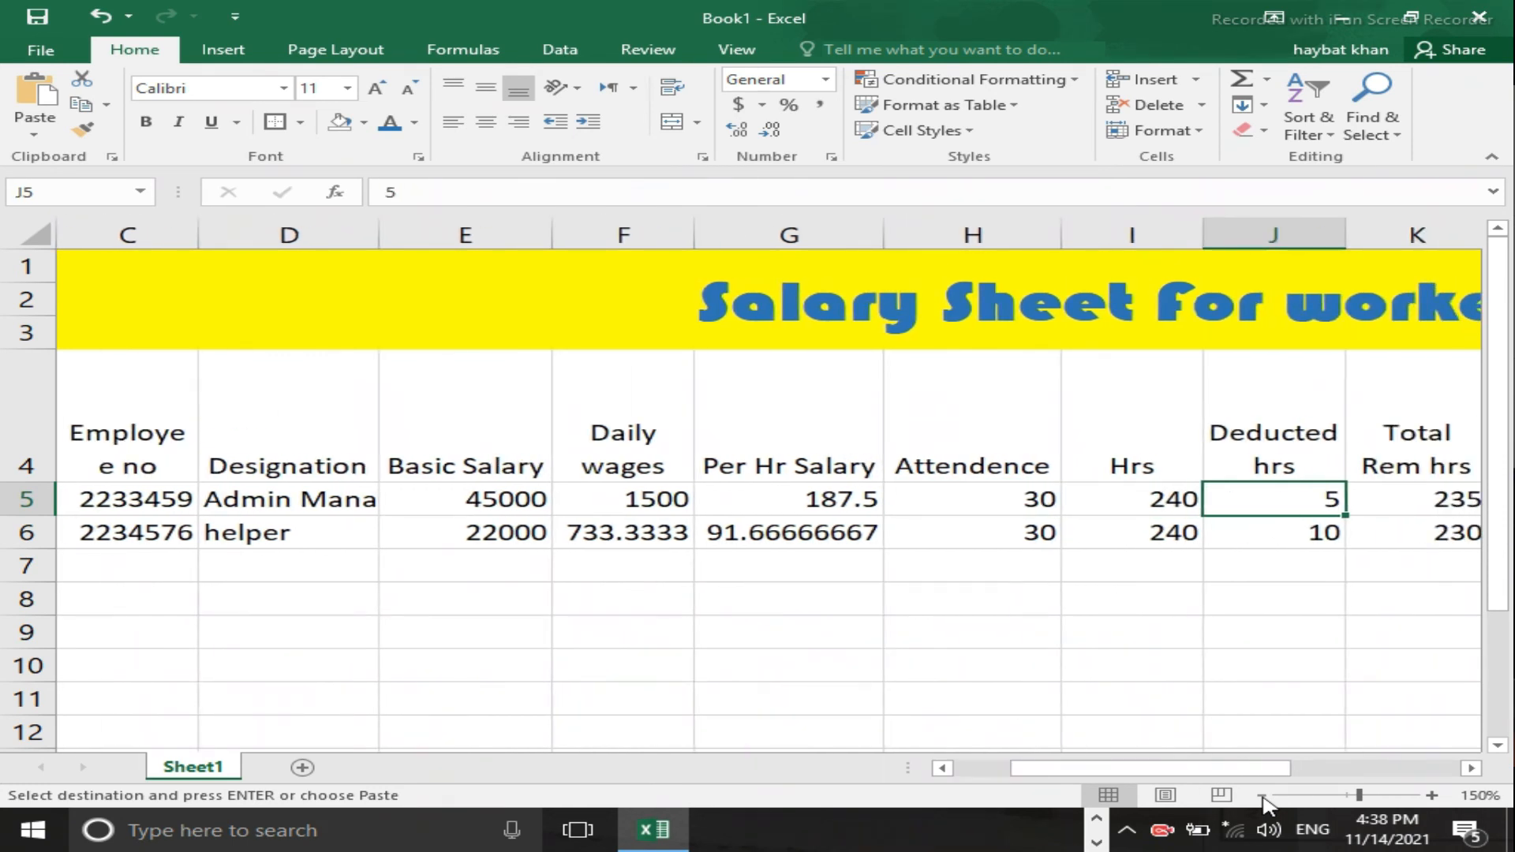
type("0")
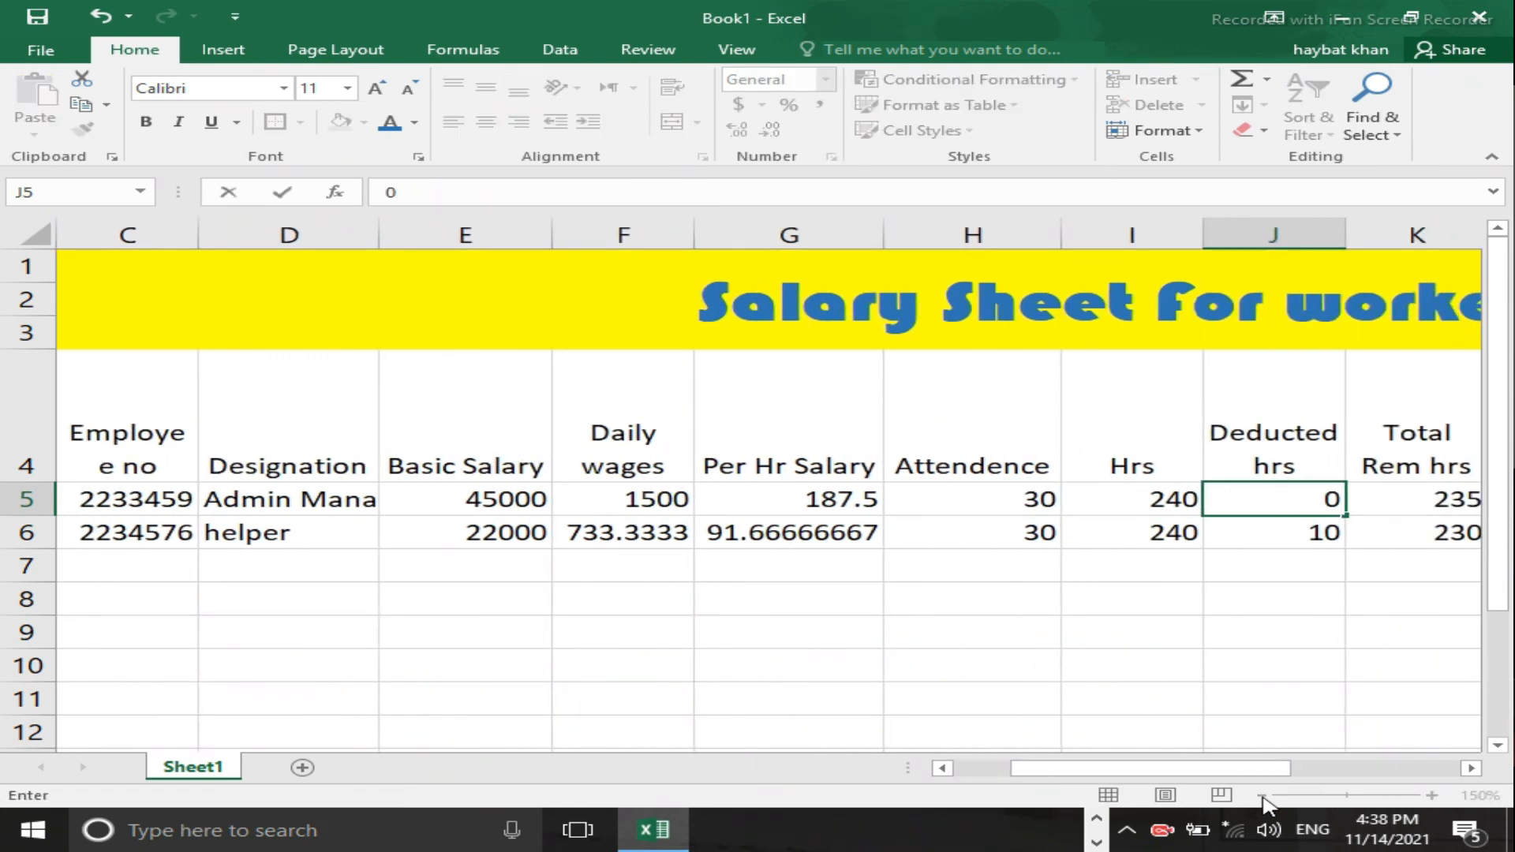
key("Right")
Step: Set the first worker's overtime hours in cell M5 to 0
key("Right")
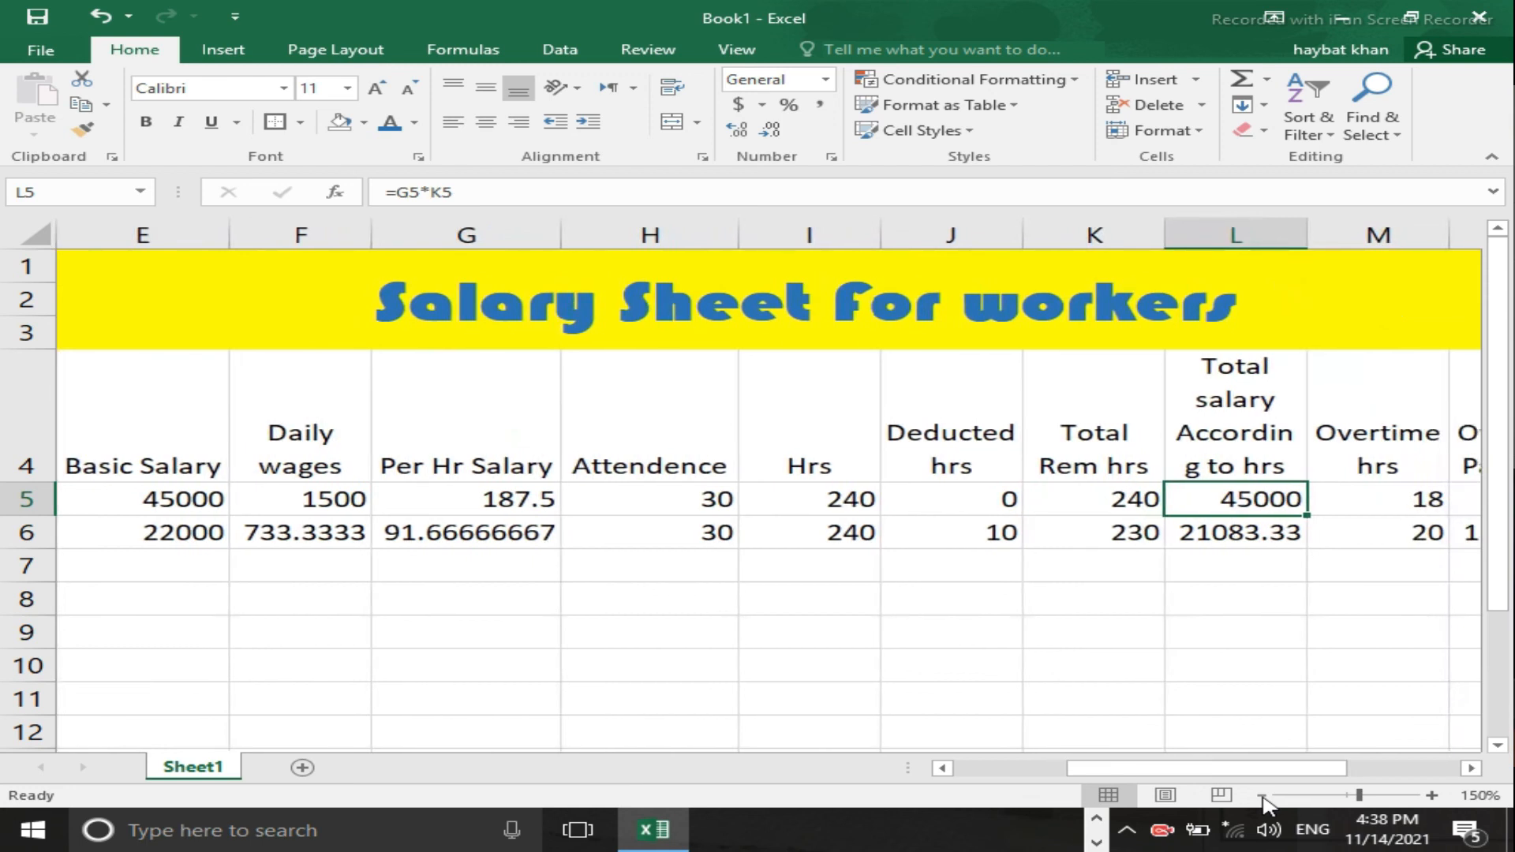
key("Right")
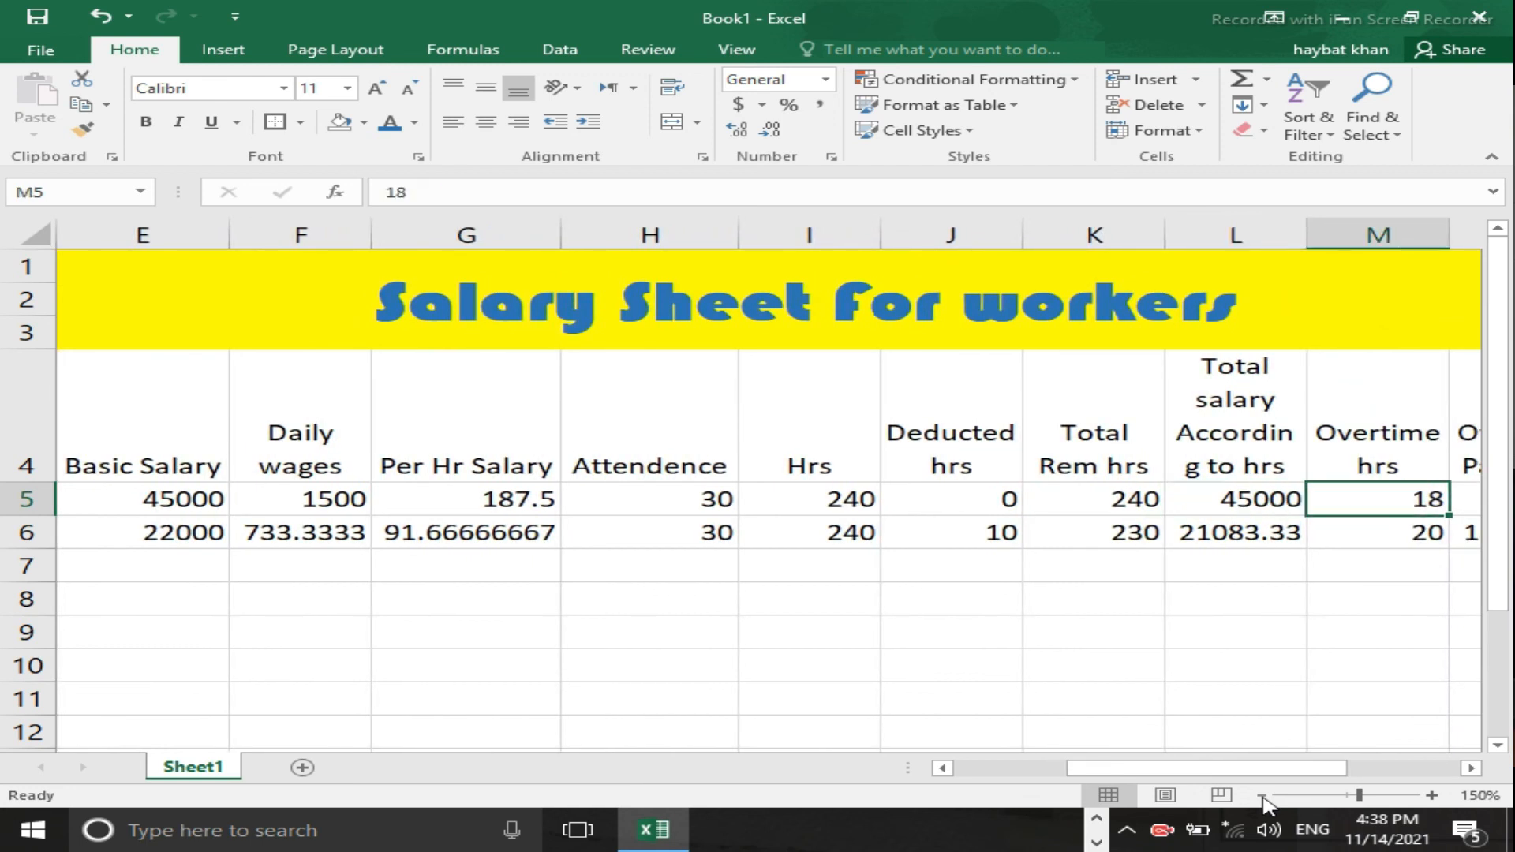
type("0")
key("Right")
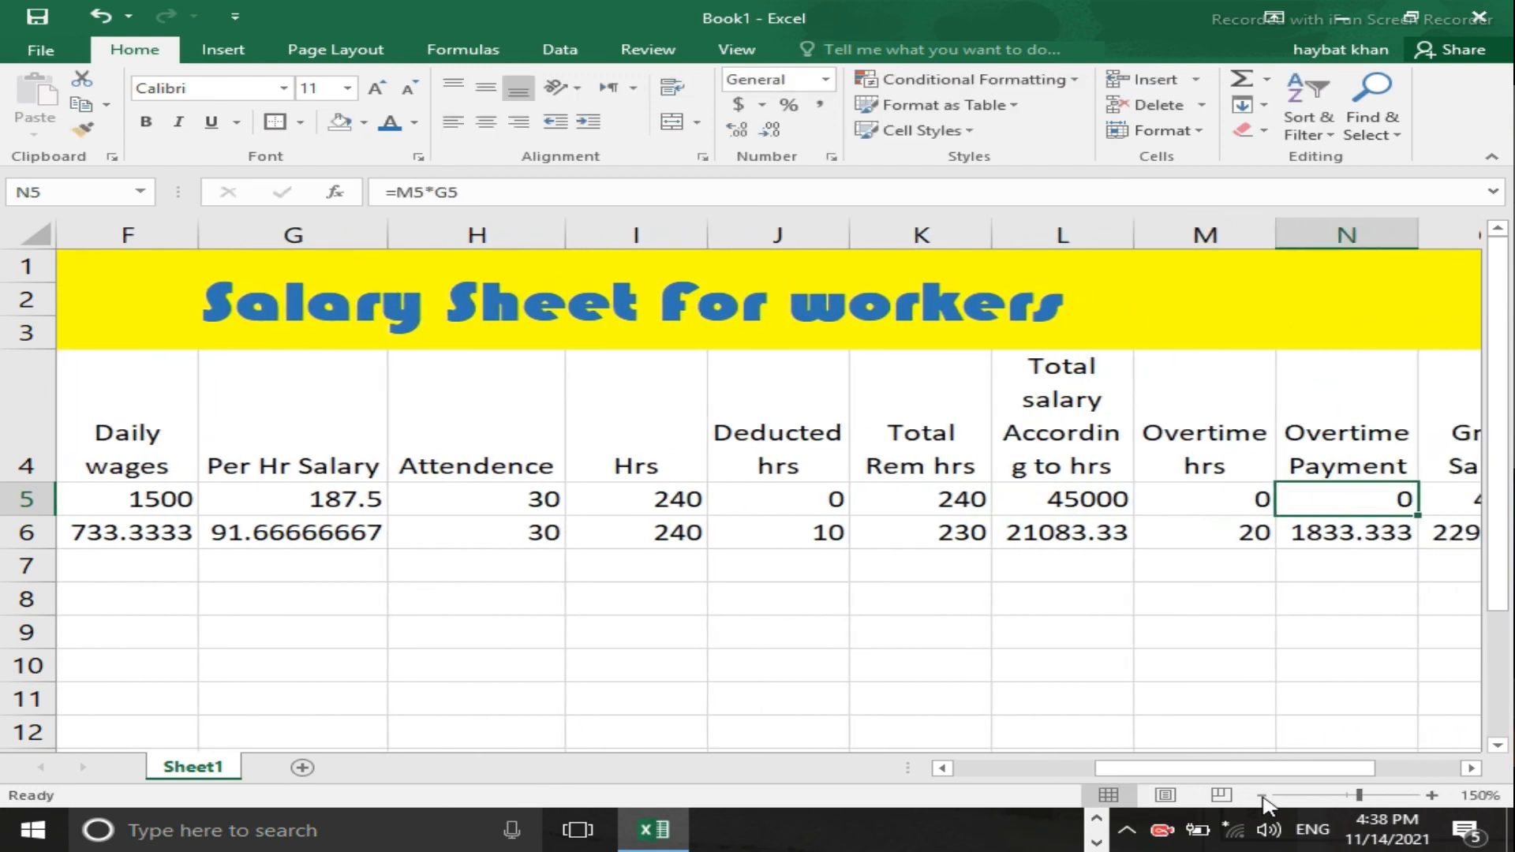
Step: Set the first worker's received advance in cell P5 and deduced advance in Q5 to 0
key("Right")
key("Right")
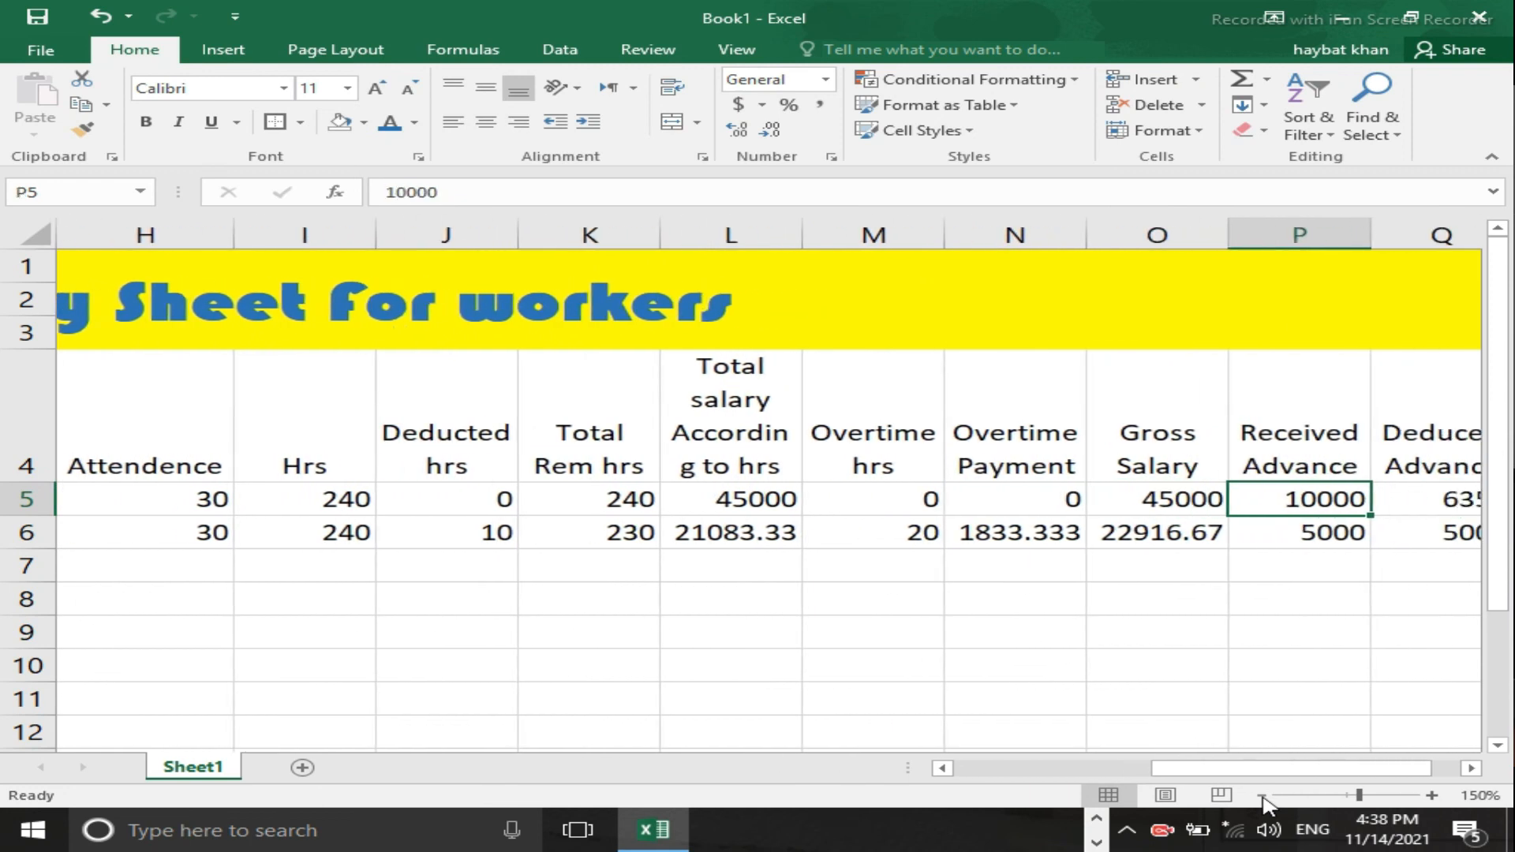
key("Left")
key("Right")
type("0")
key("Right")
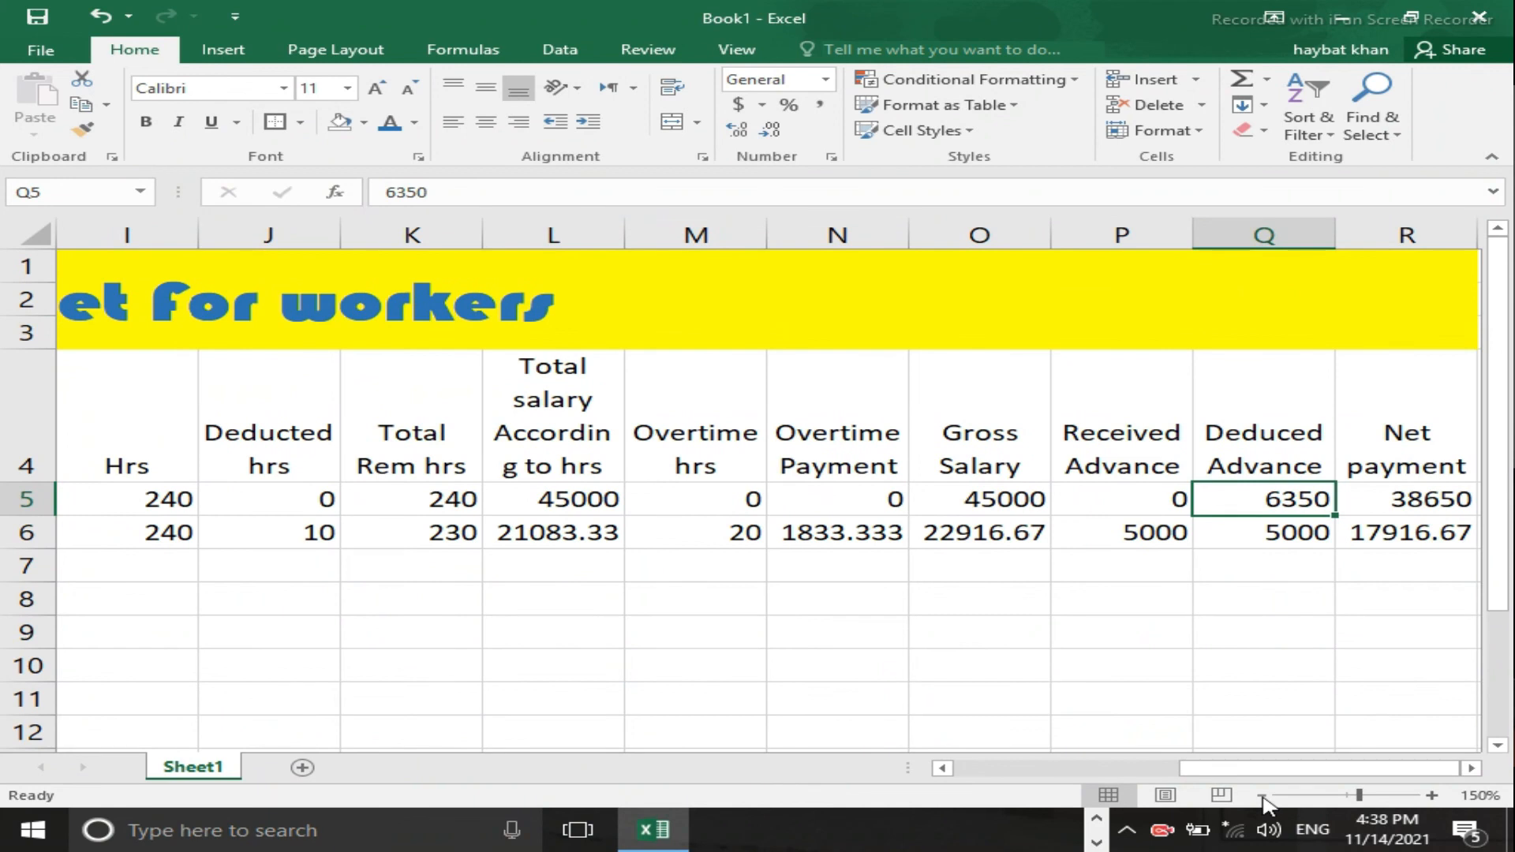
type("0")
key("Right")
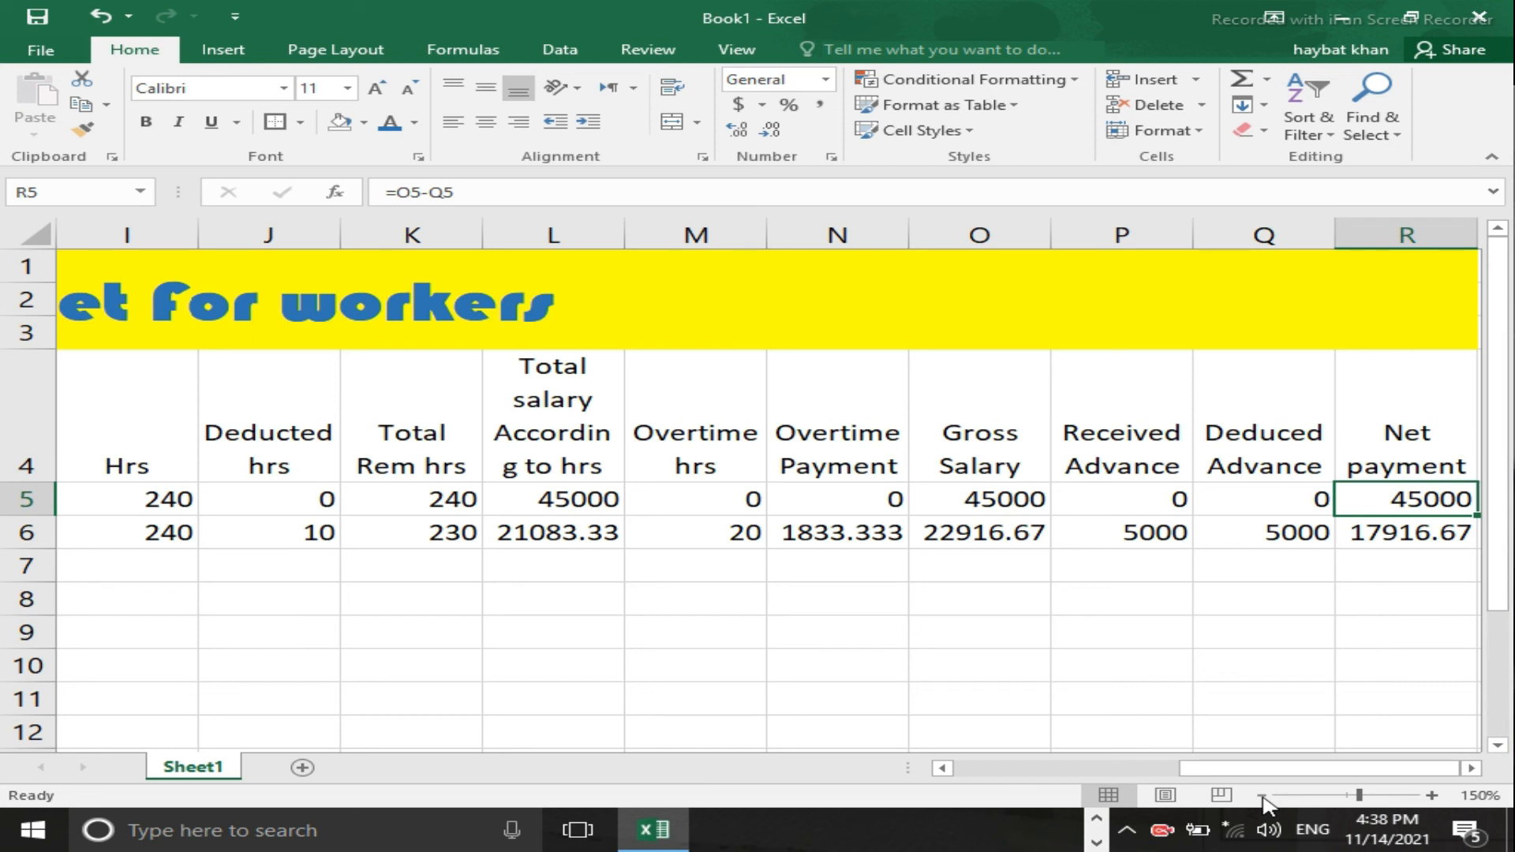
Step: Set the first worker's attendance in cell H5 to 26
key("Left")
key("Left")
key("Left")
key("Left")
key("Left")
key("Left")
key("Left")
key("Left")
key("Left")
key("Left")
key("Left")
key("Left")
key("Left")
key("Left")
key("Left")
key("Left")
key("Left")
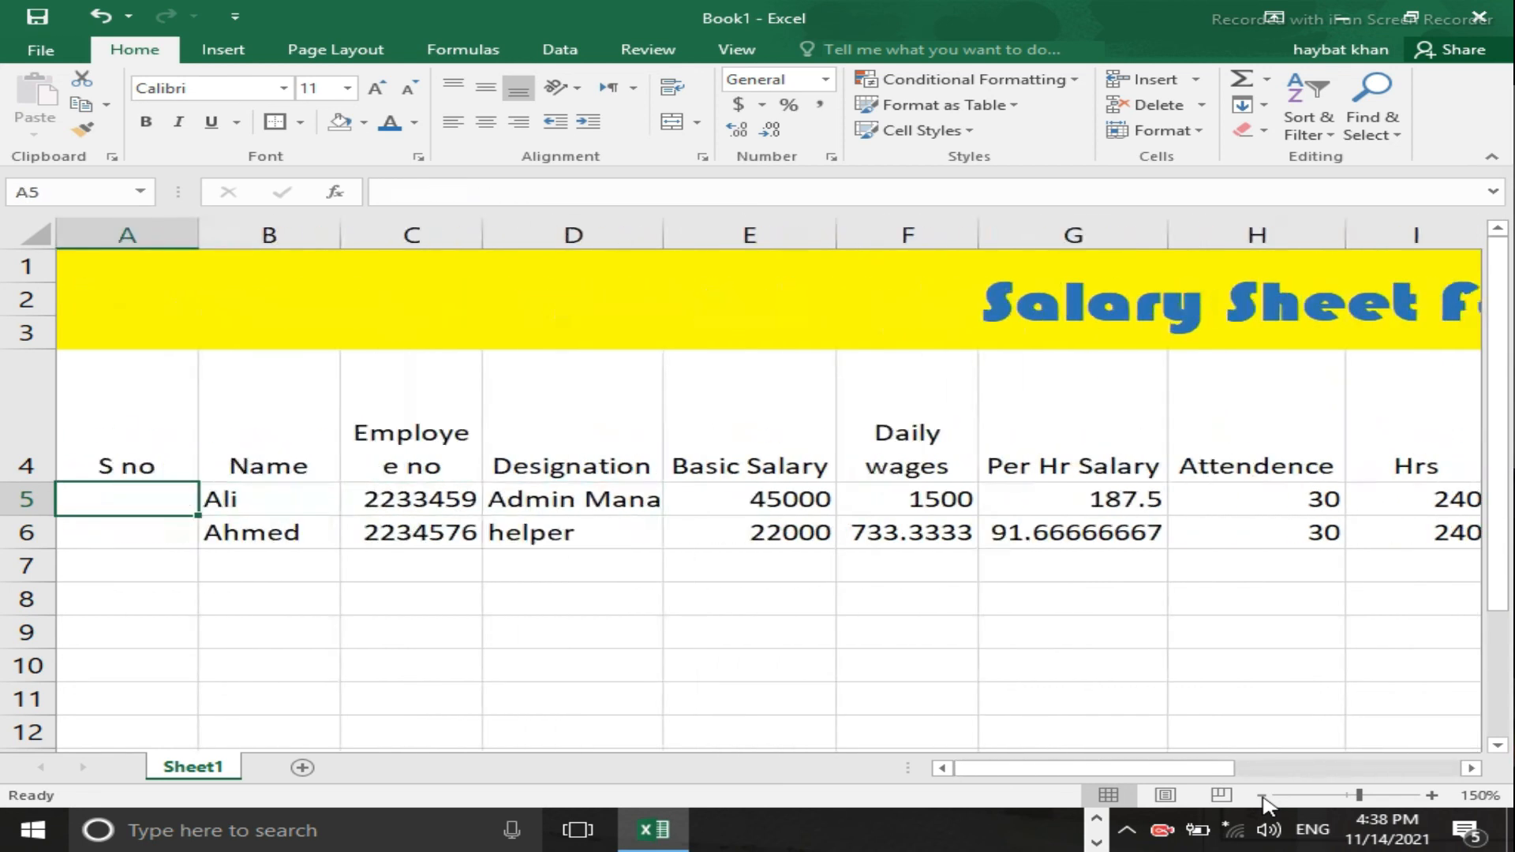
key("Right")
key("Right")
key("Right")
key("Right")
key("Right")
key("Right")
key("Right")
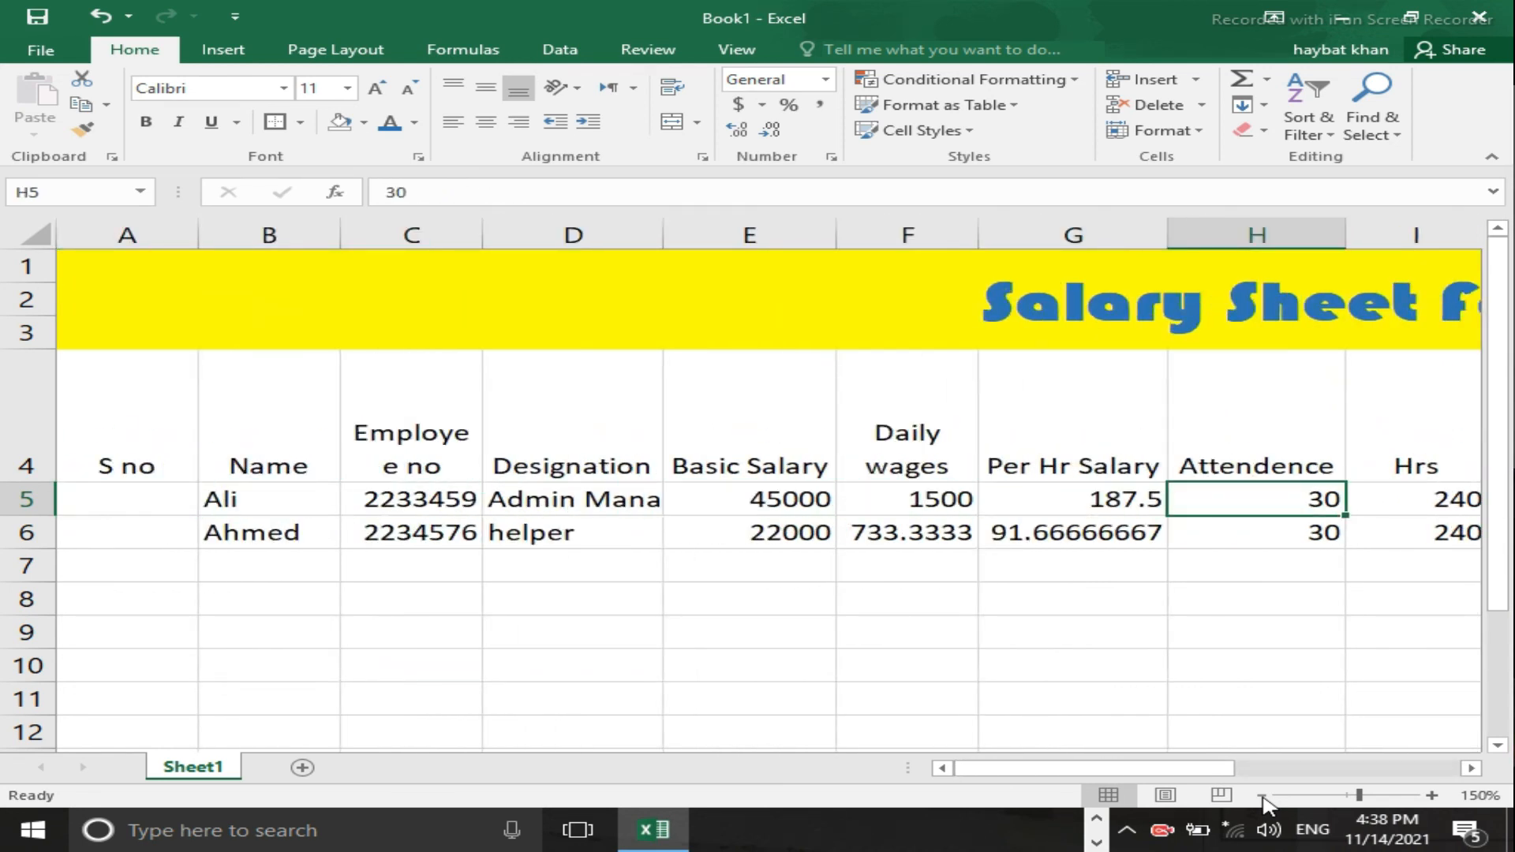
type("20")
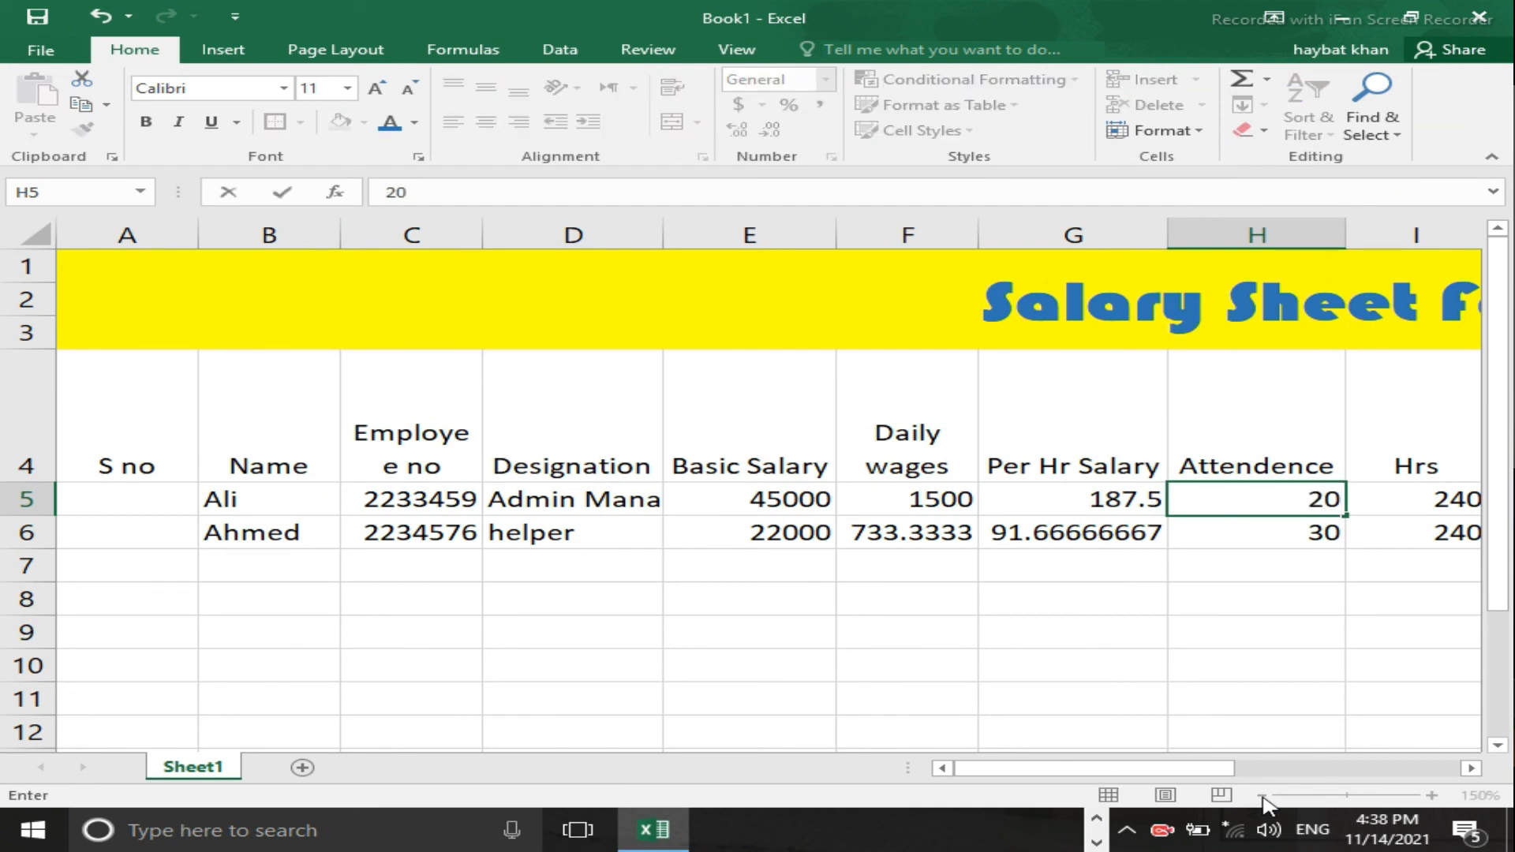
key("BackSpace")
type("6")
key("Tab")
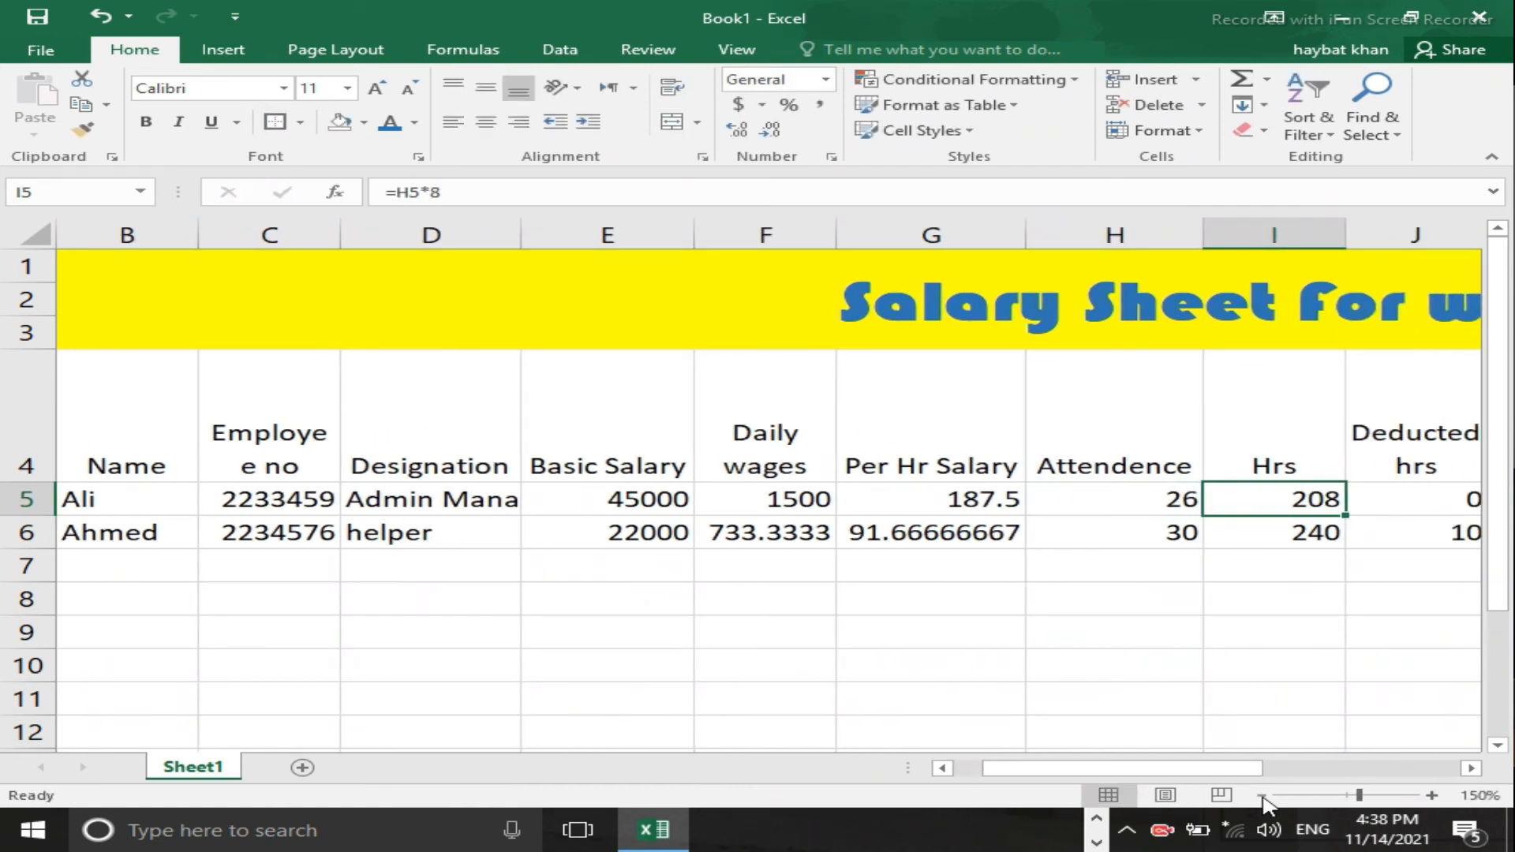
Step: Set the first worker's deducted hours in cell J5 to 4 and overtime hours in cell M5 to 30
key("Tab")
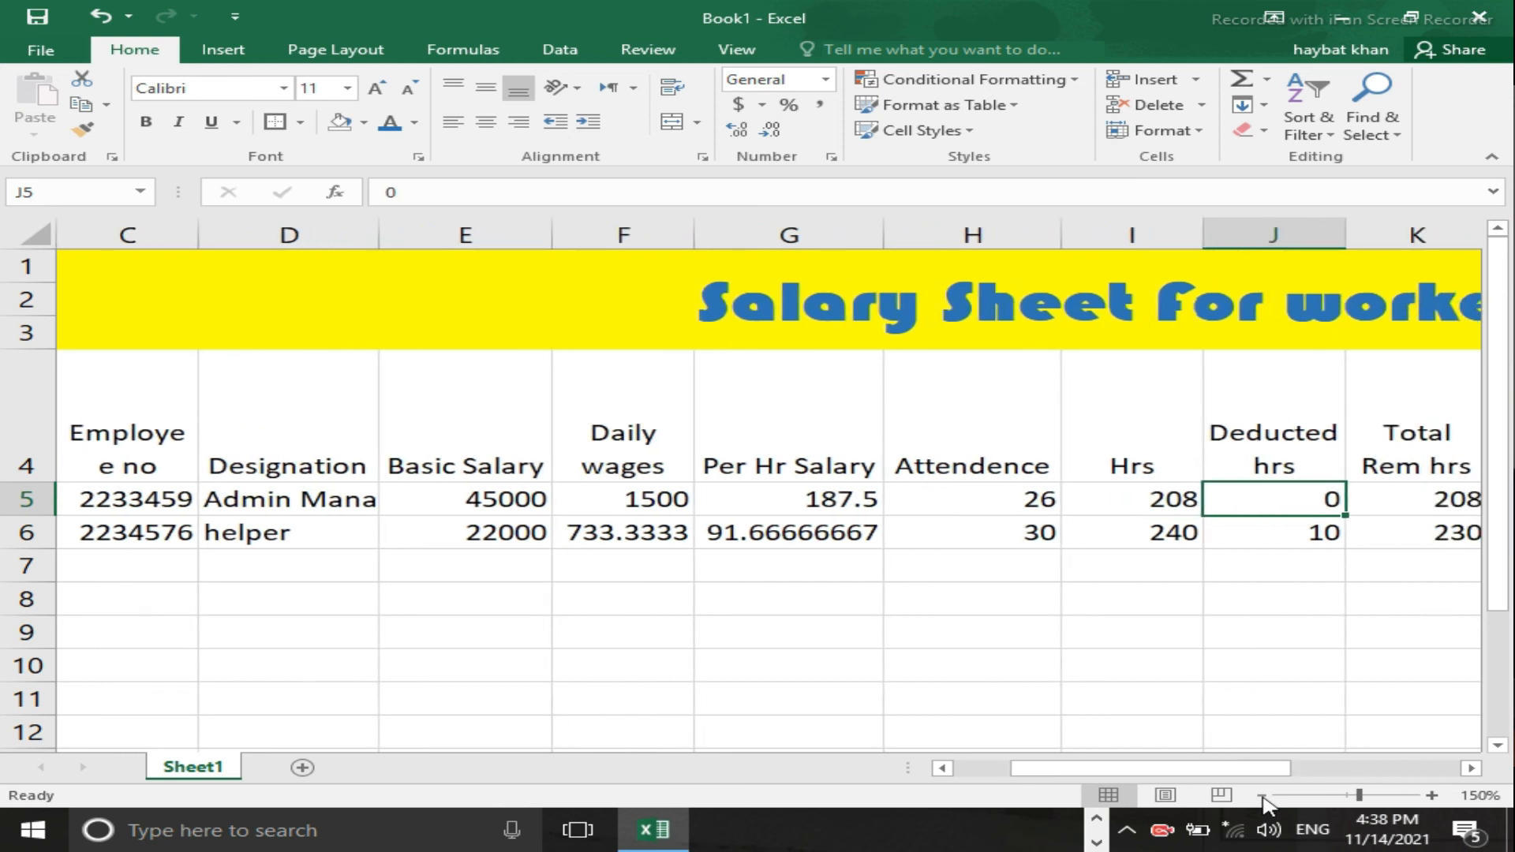
type("4")
key("Tab")
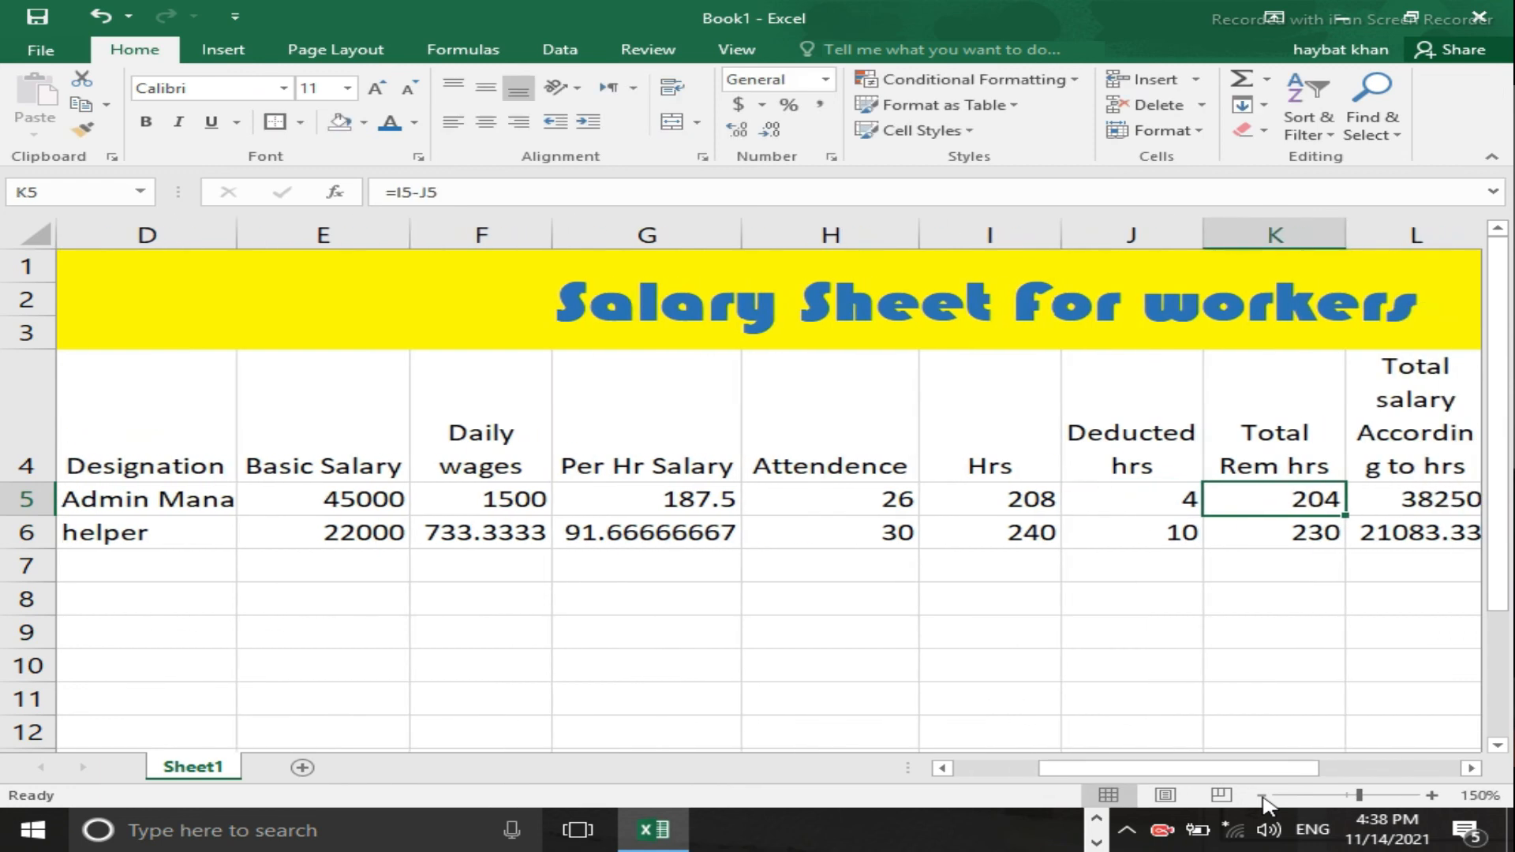
key("Tab")
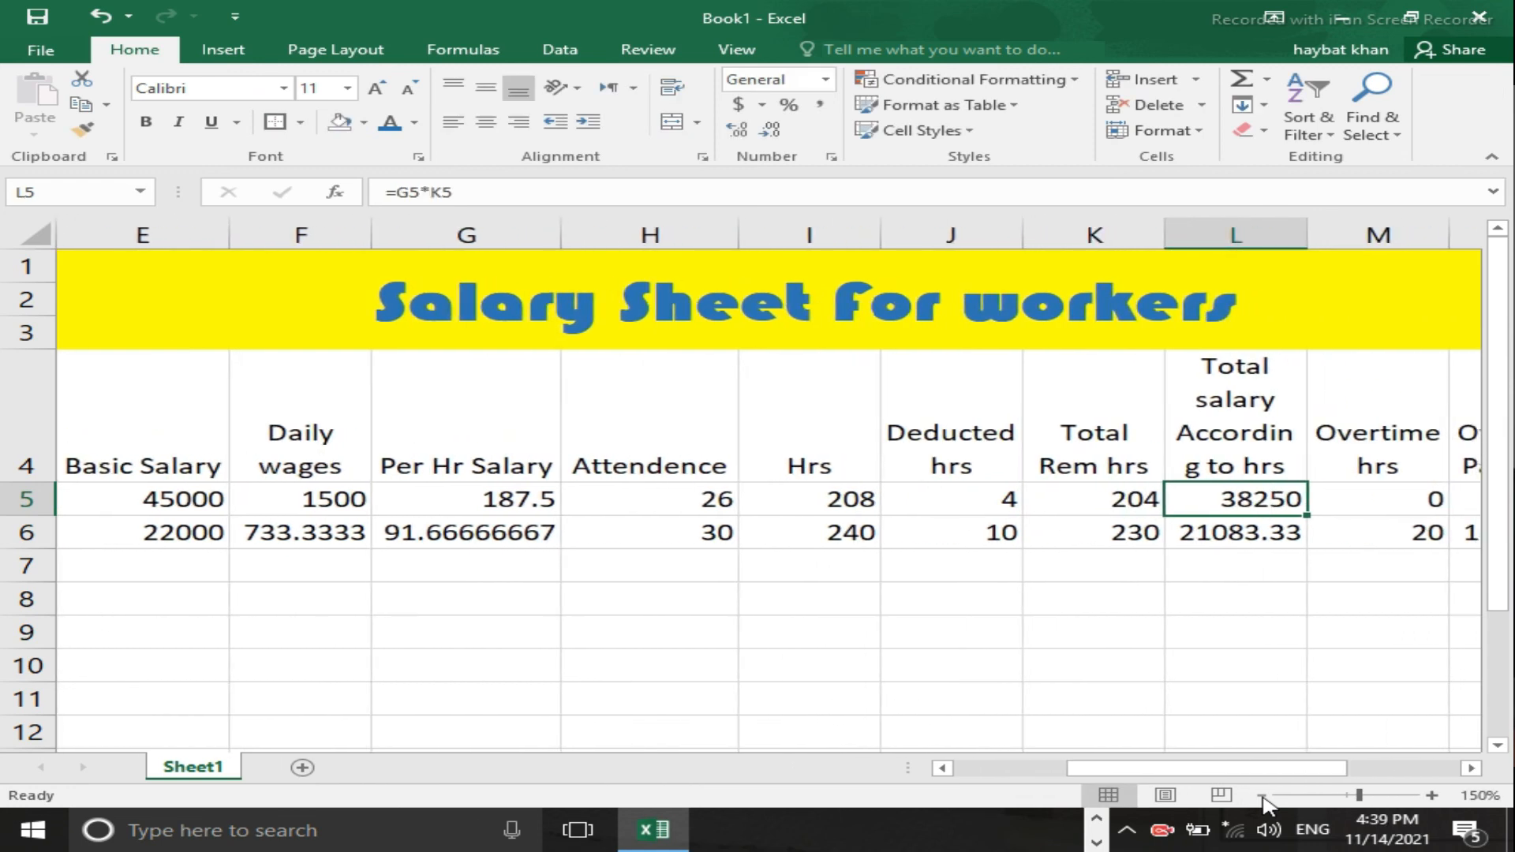
key("Tab")
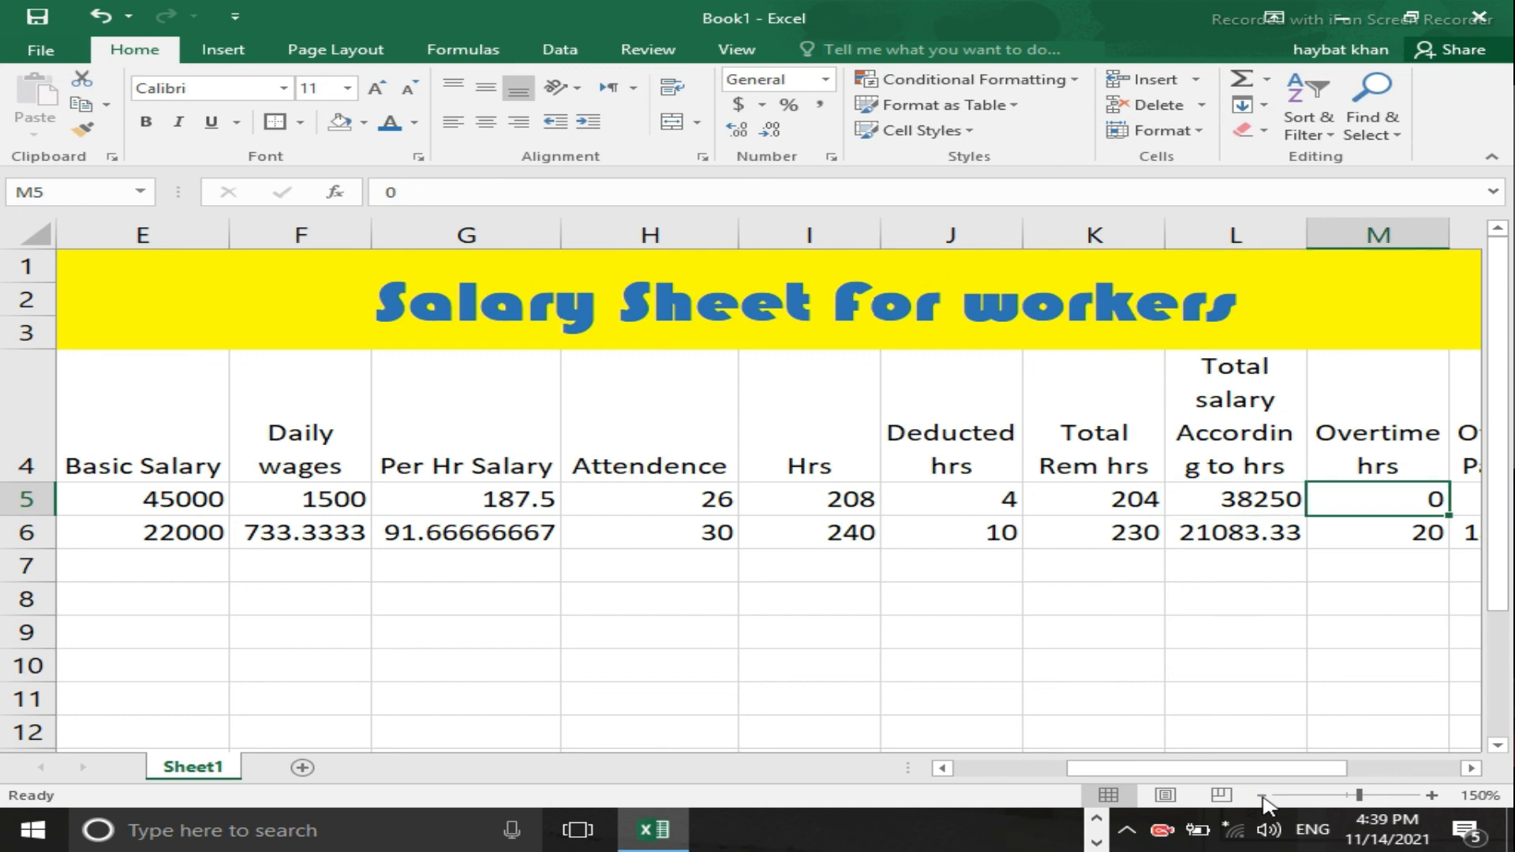
type("30")
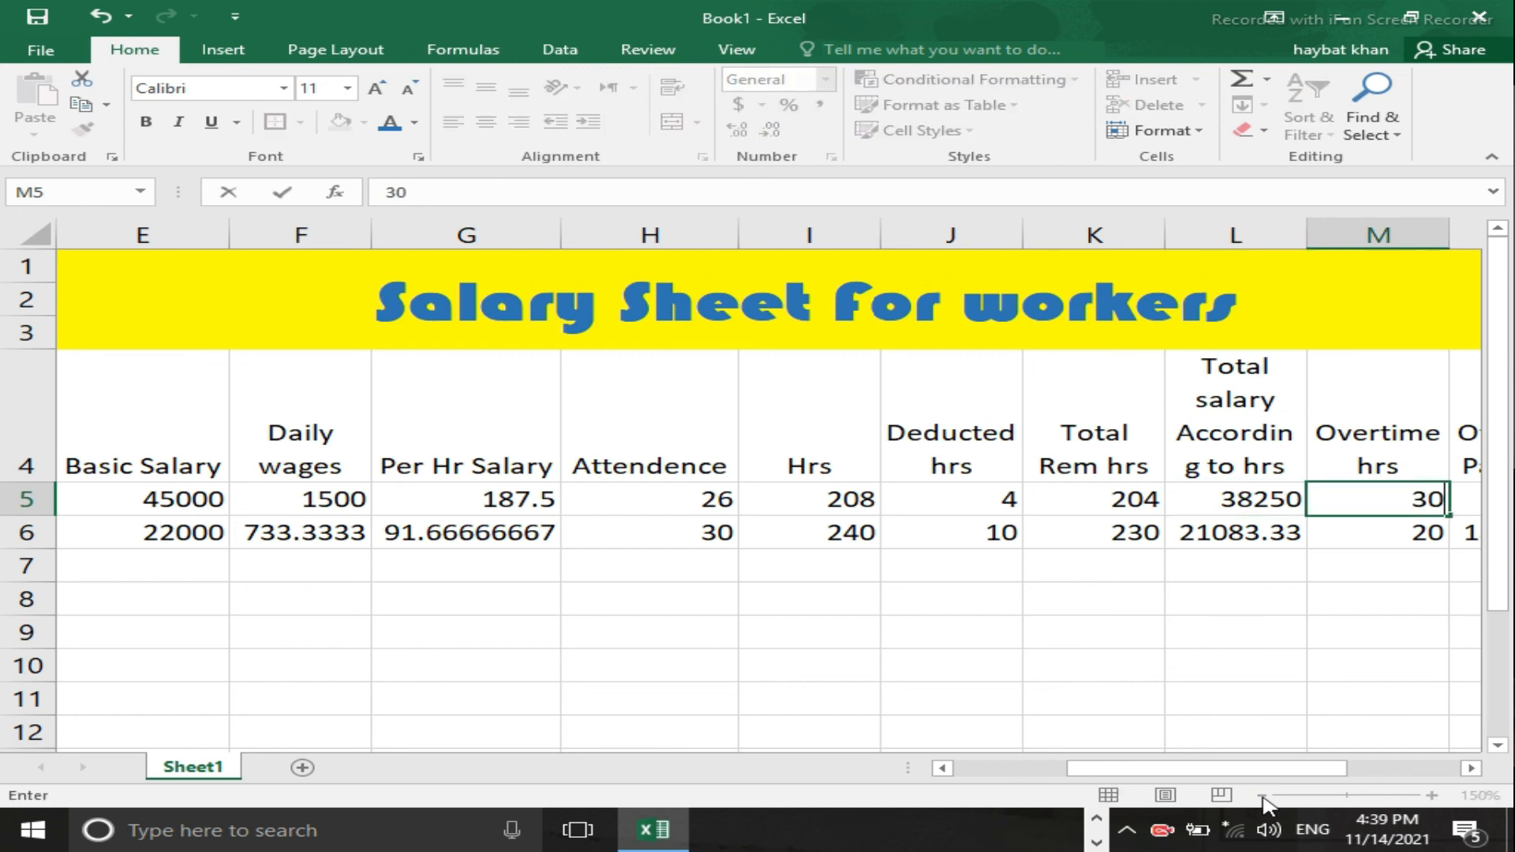
key("Tab")
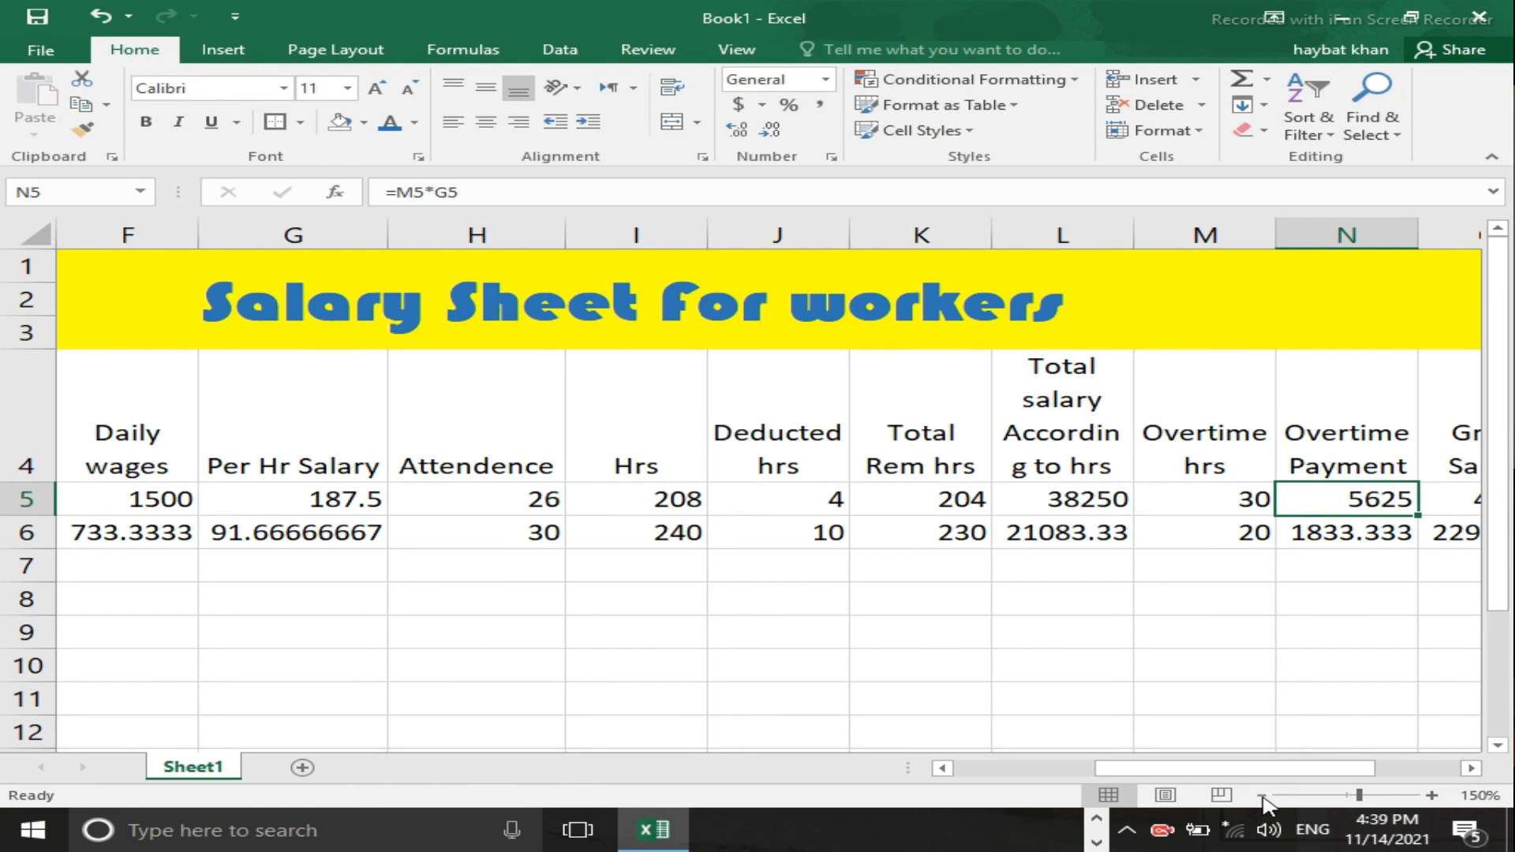
Step: Check the first worker's gross salary and net payment, and set the received advance in cell P5 to 3000
key("Tab")
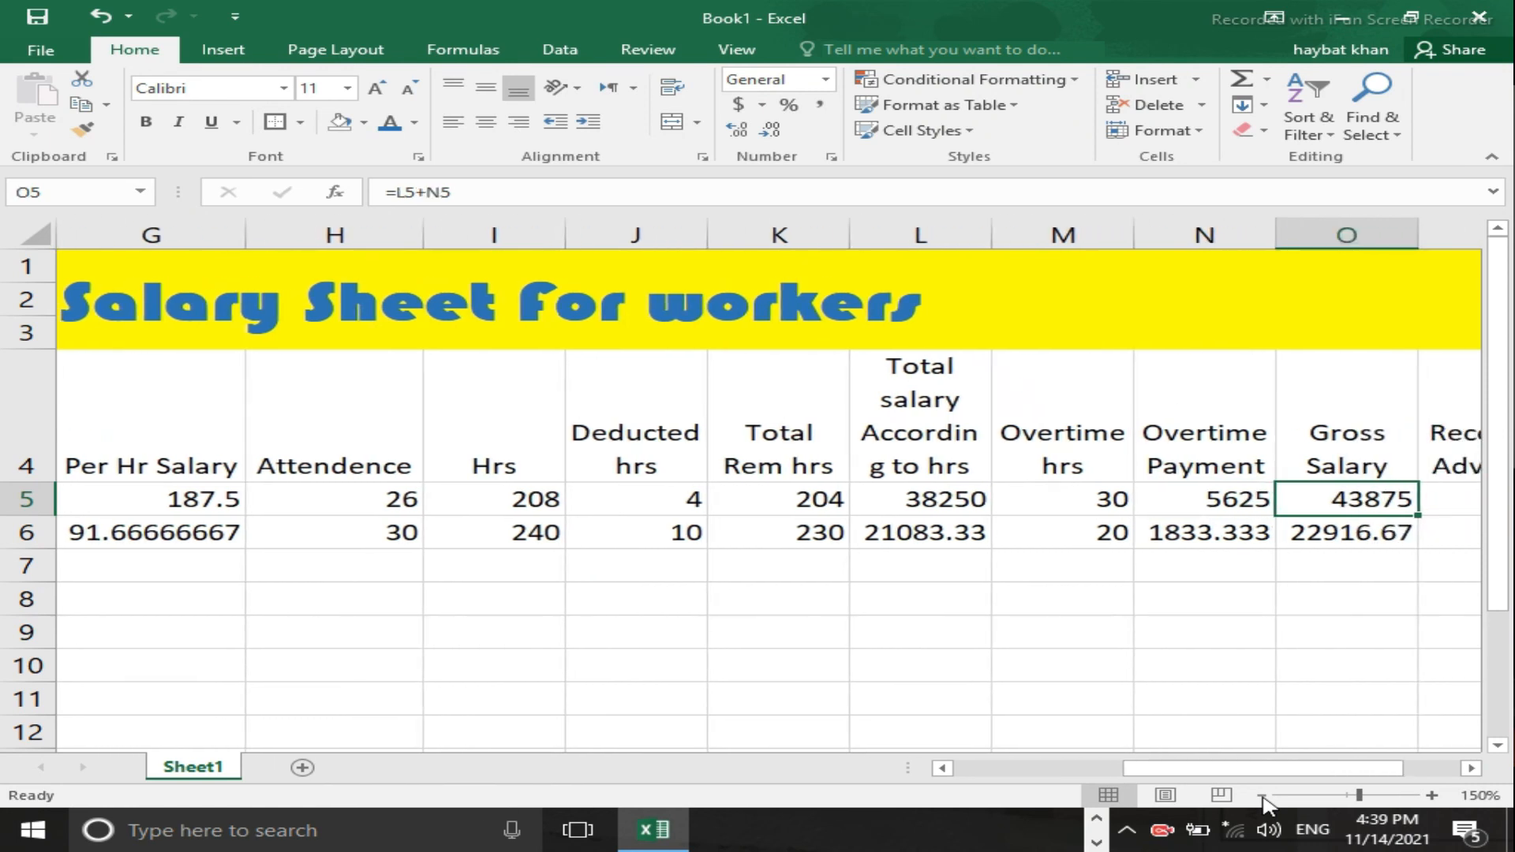
key("Tab")
key("Tab")
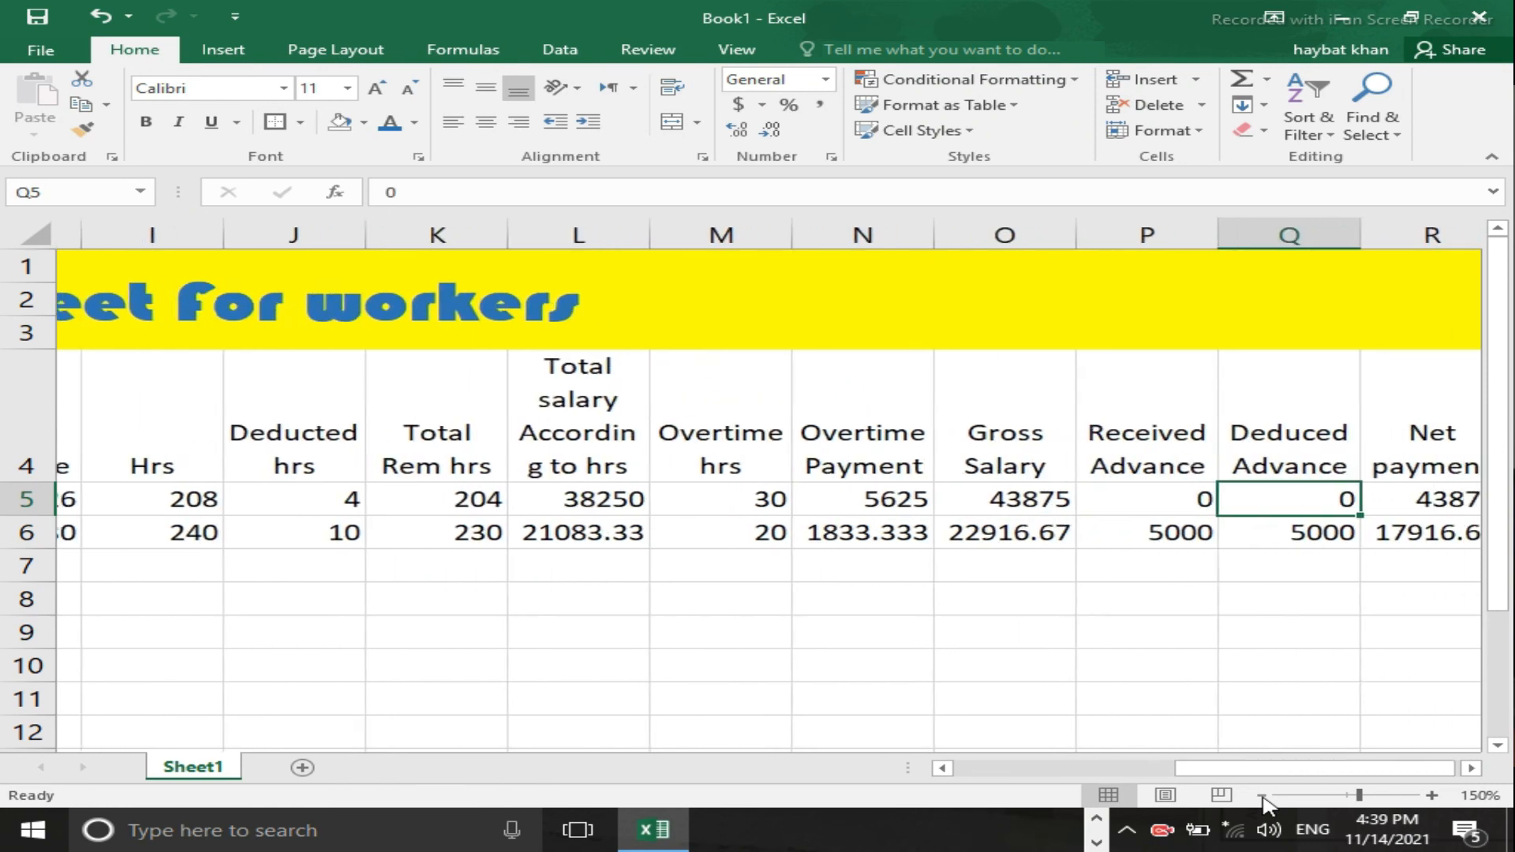
key("Tab")
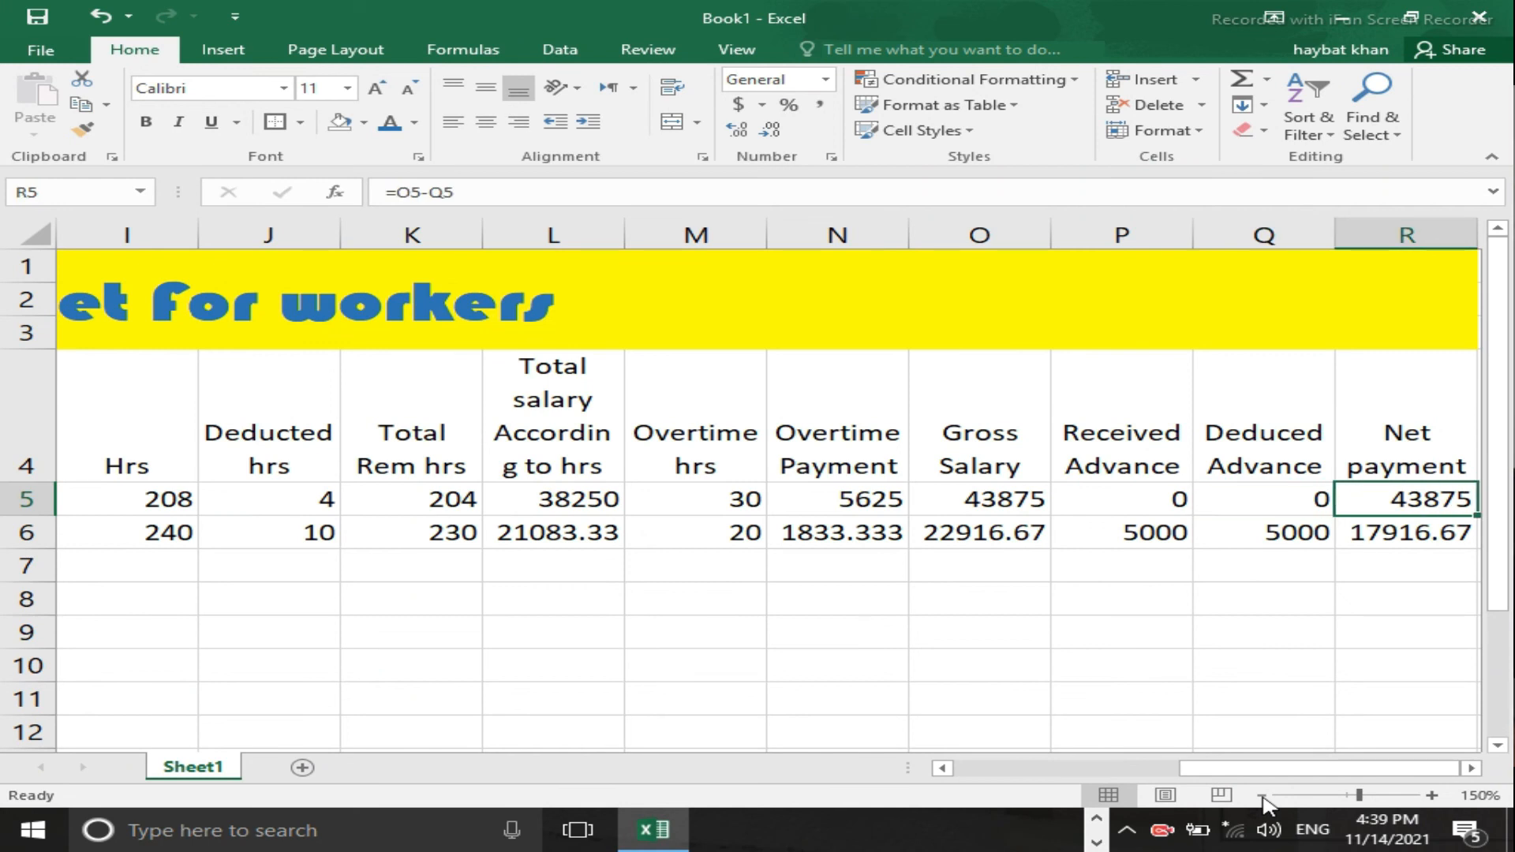
key("Left")
key("Left")
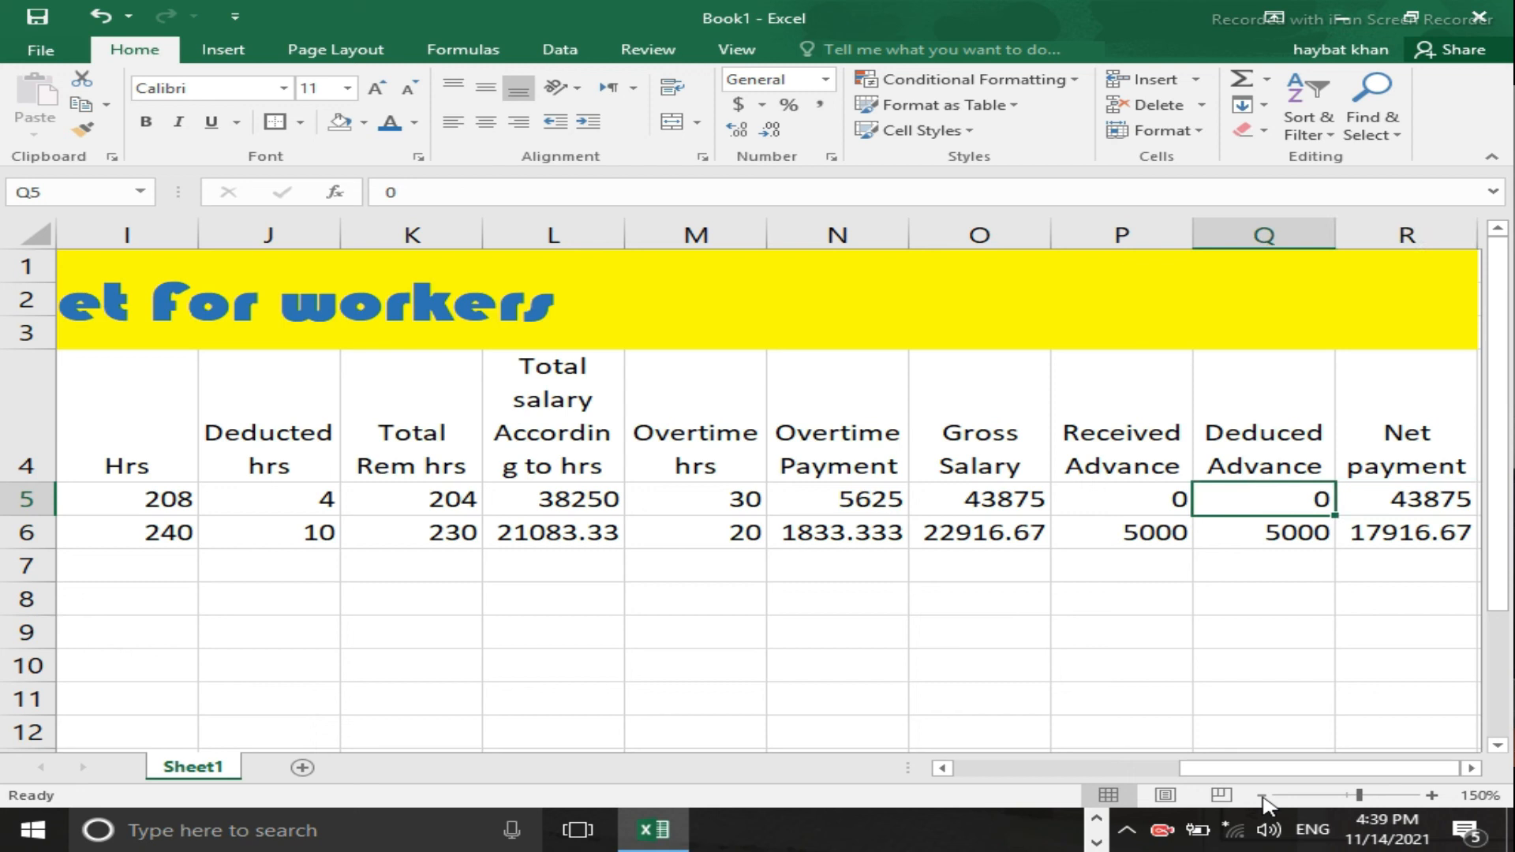
type("3000")
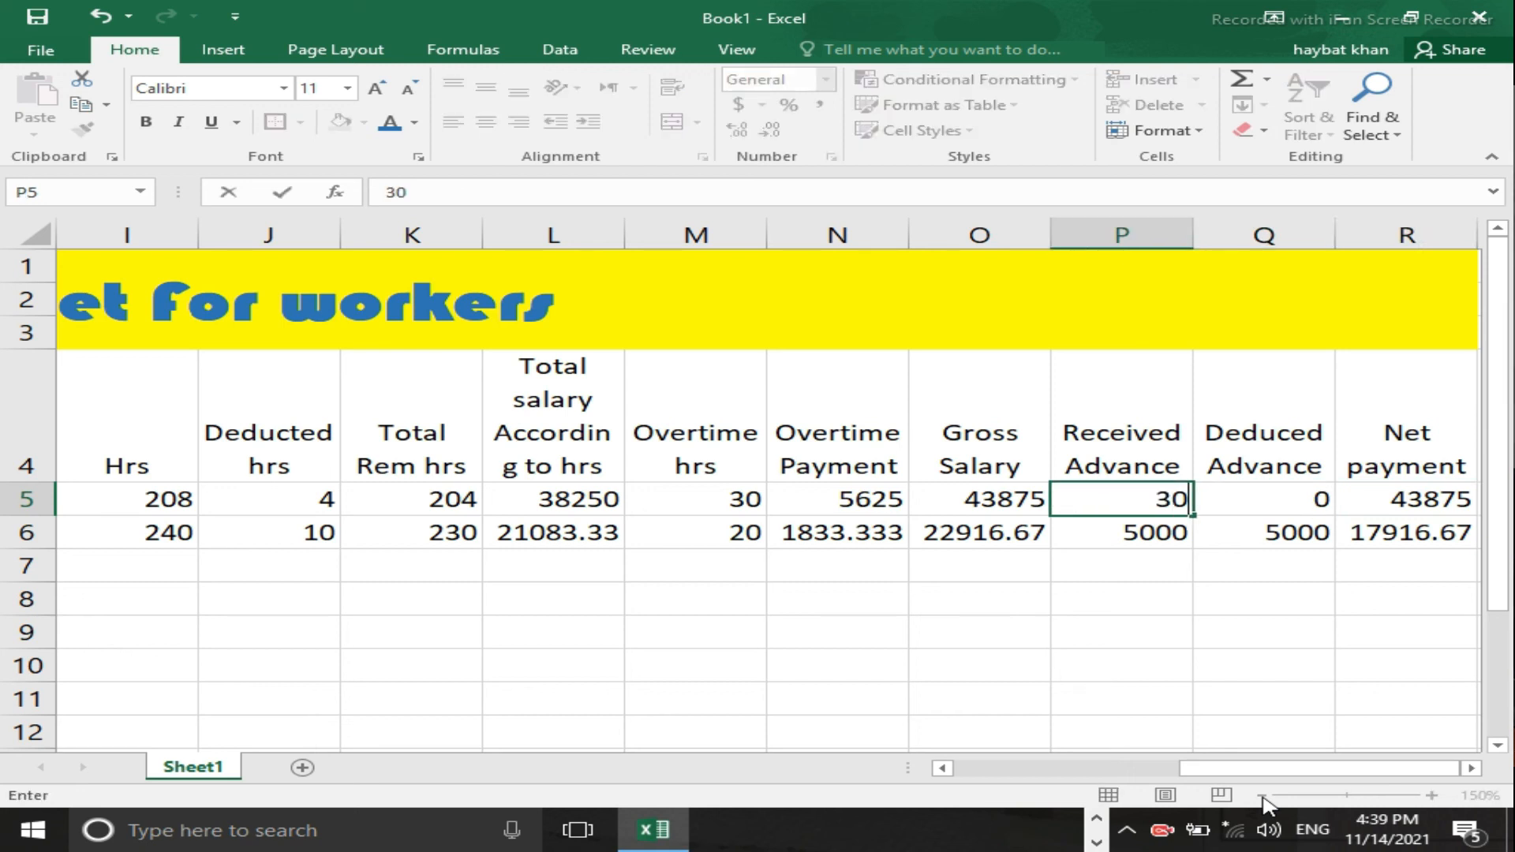
Step: Set the first worker's deduced advance in cell Q5 to 3000
key("Tab")
type("2")
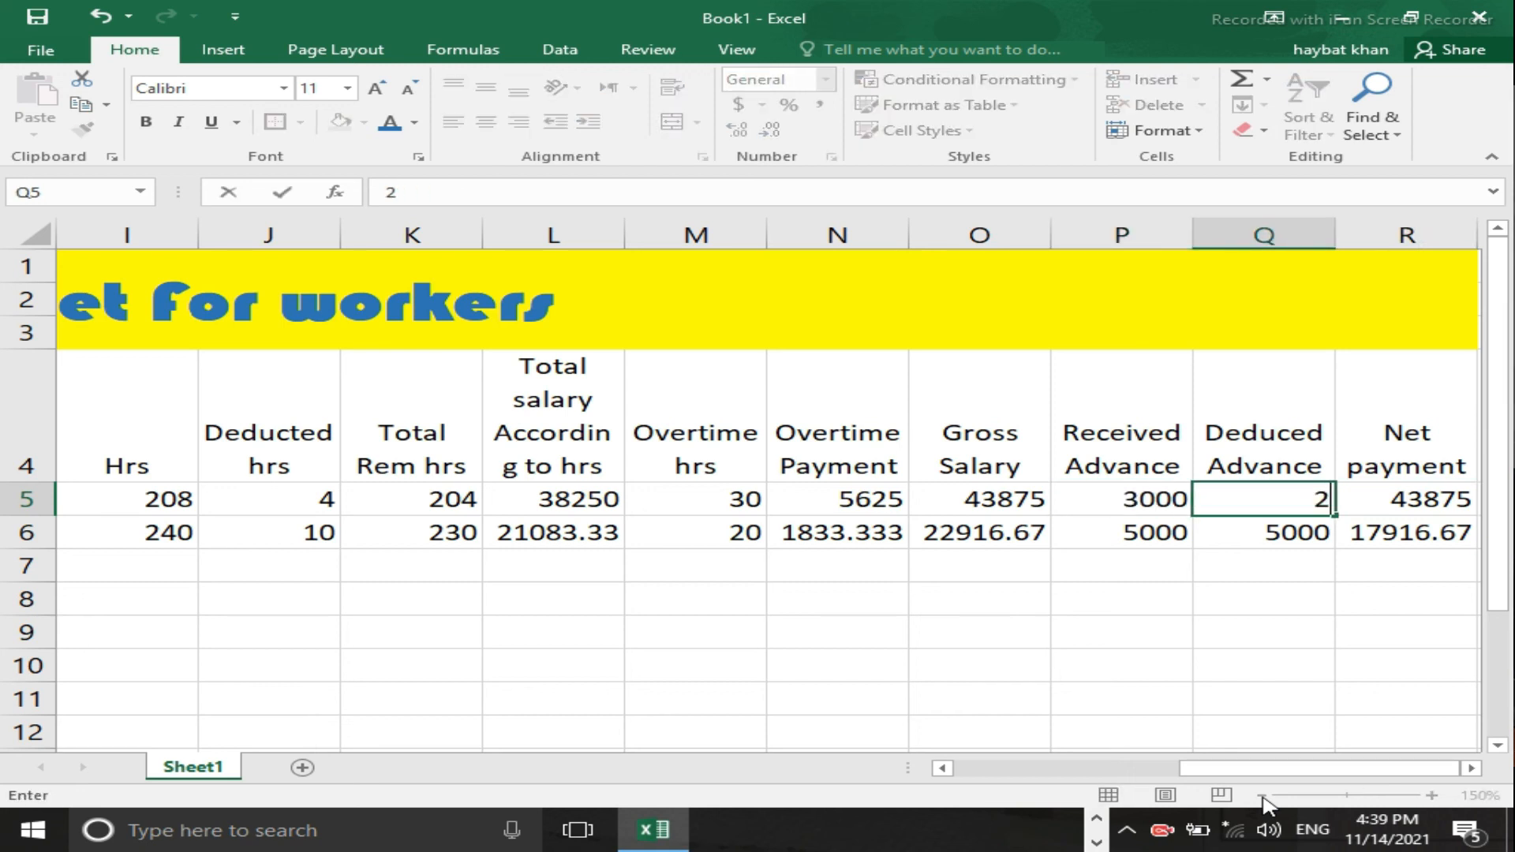
key("BackSpace")
type("w")
key("BackSpace")
type("3000")
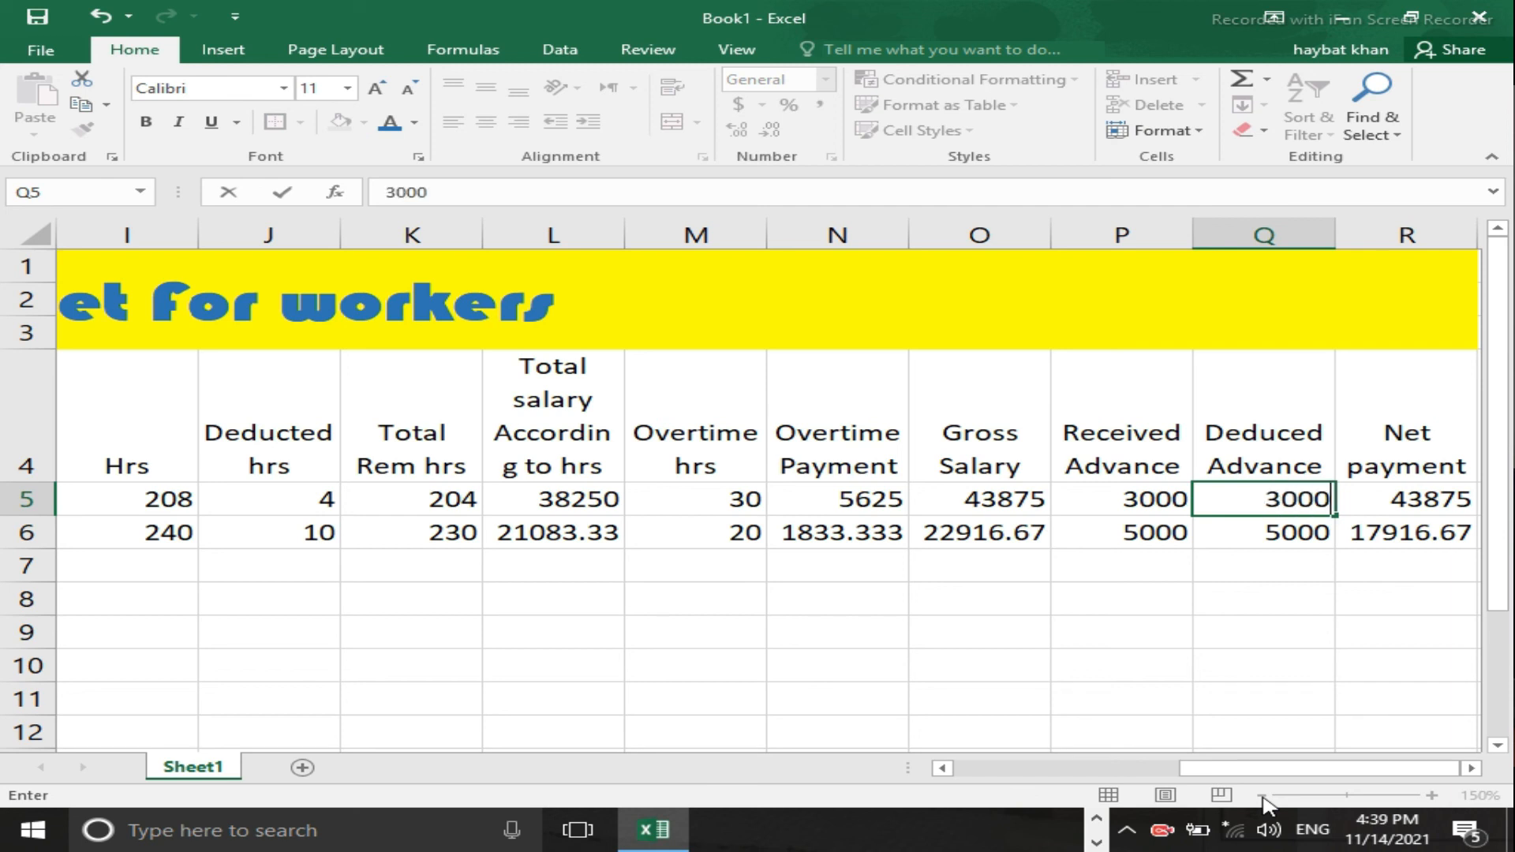
key("Return")
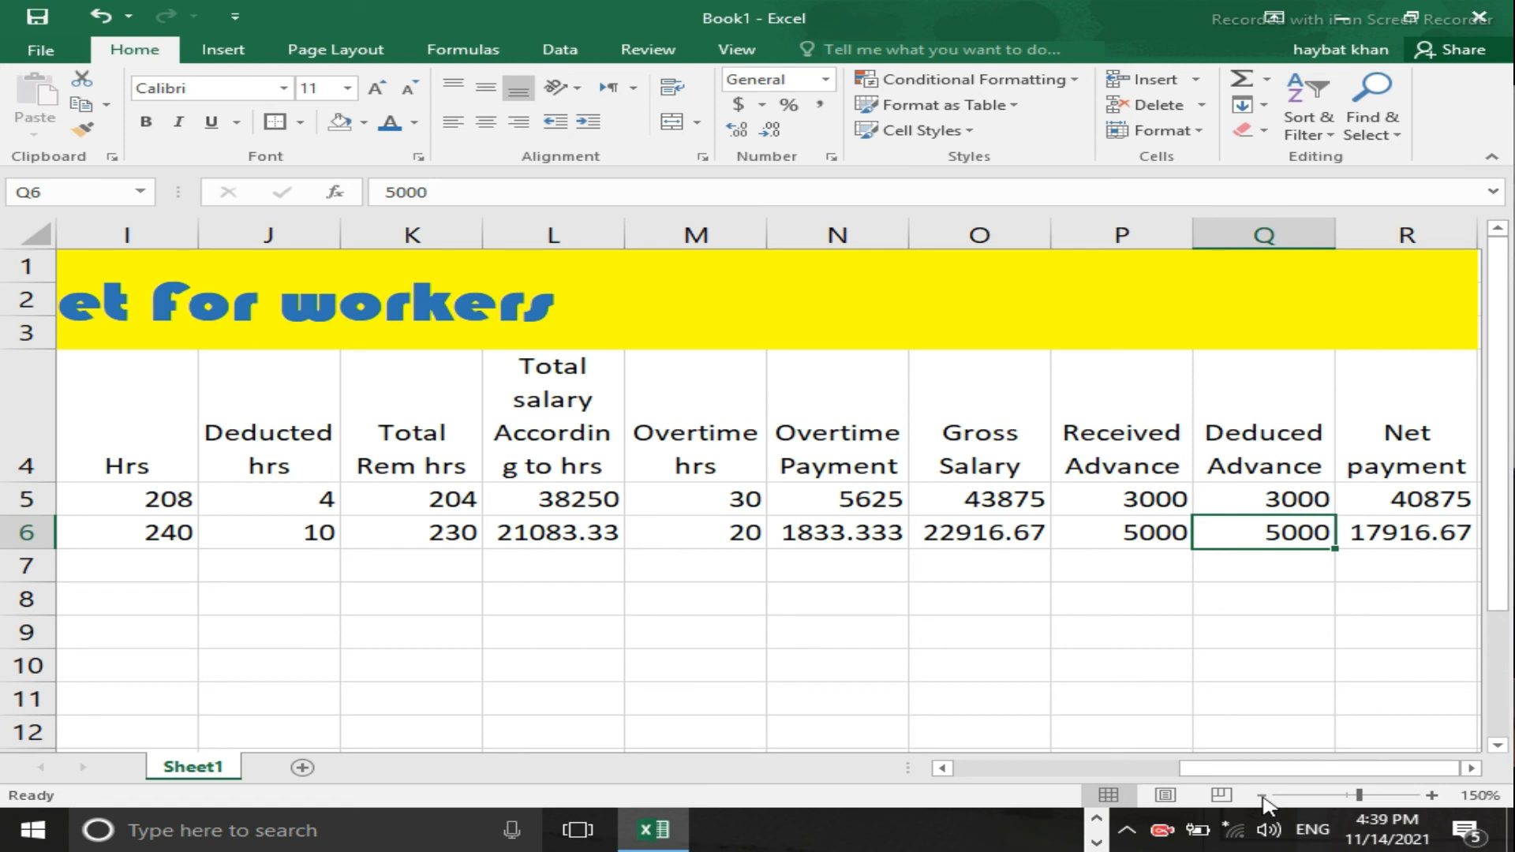
Step: Review the first worker's entries and formulas in row 5, from the name through to gross salary
key("Up")
key("Left")
key("Left")
key("Left")
key("Left")
key("Left")
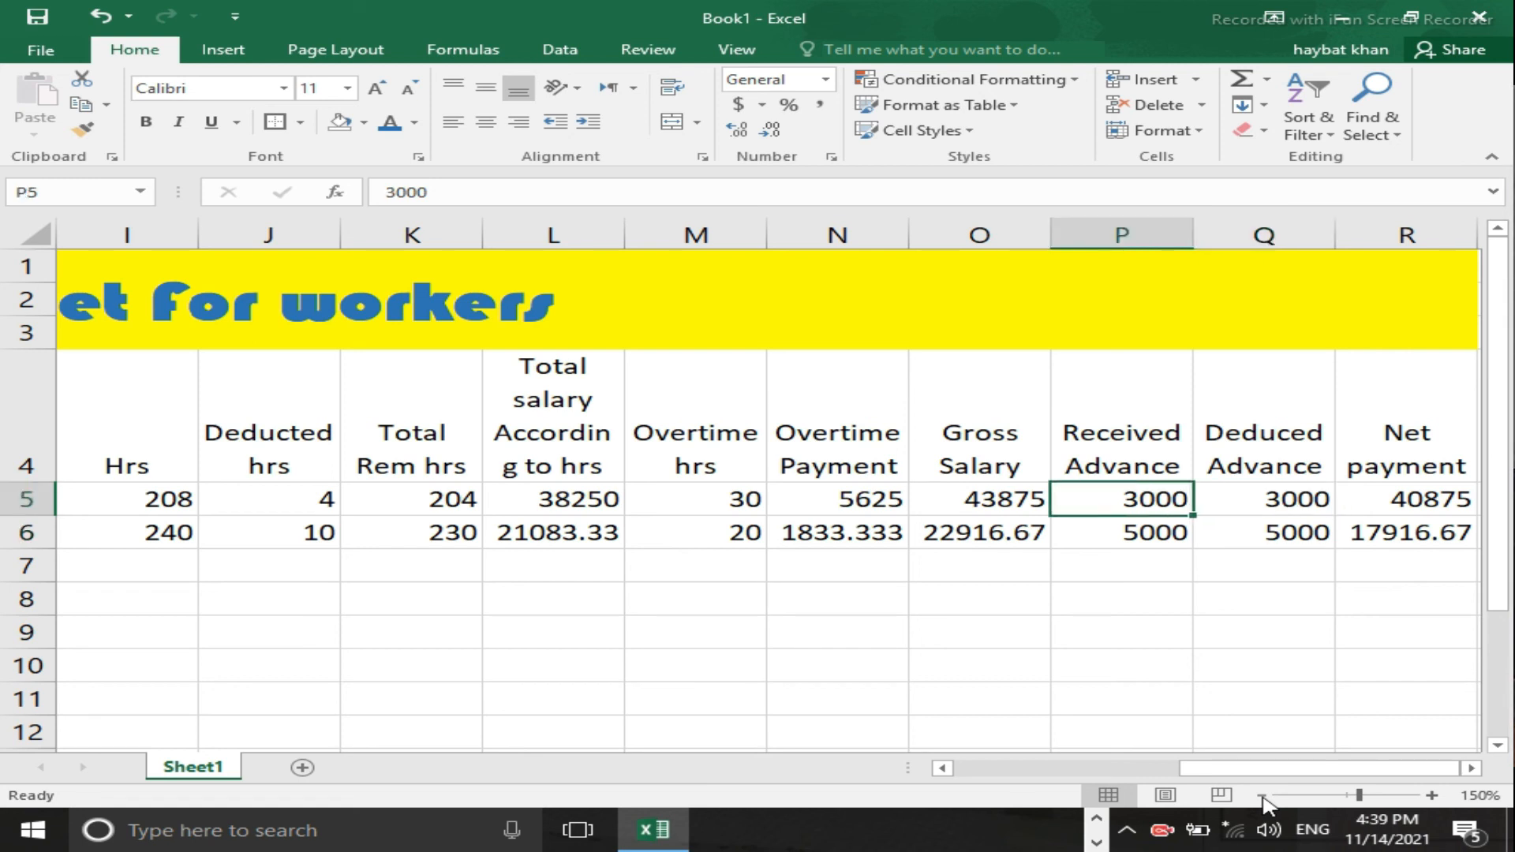
key("Left")
key("Left")
key("Left")
key("Left")
key("Left")
key("Left")
key("Left")
key("Left")
key("Left")
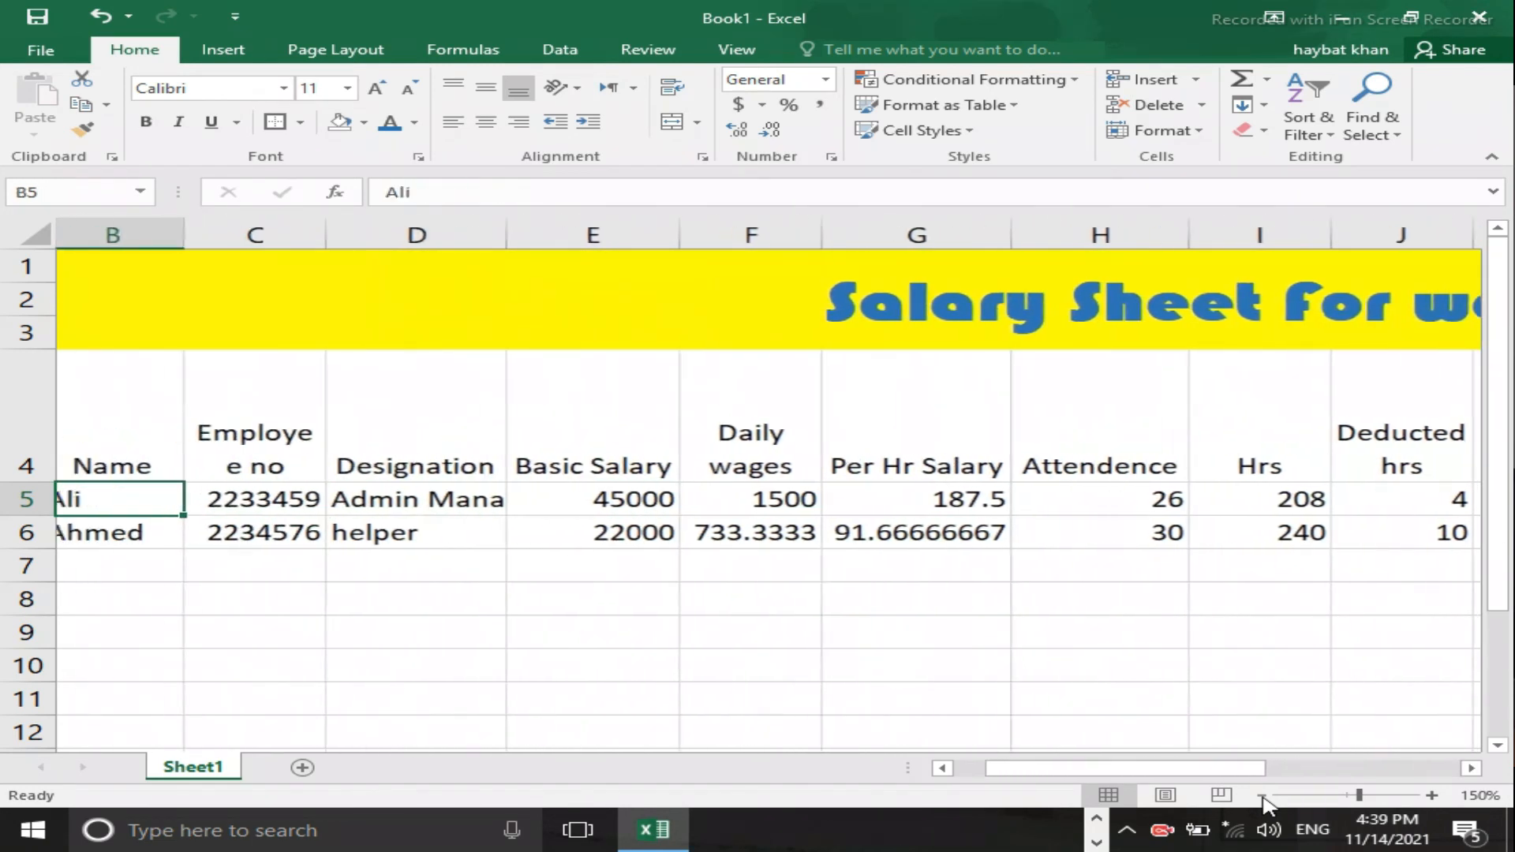
key("Right")
key("Right")
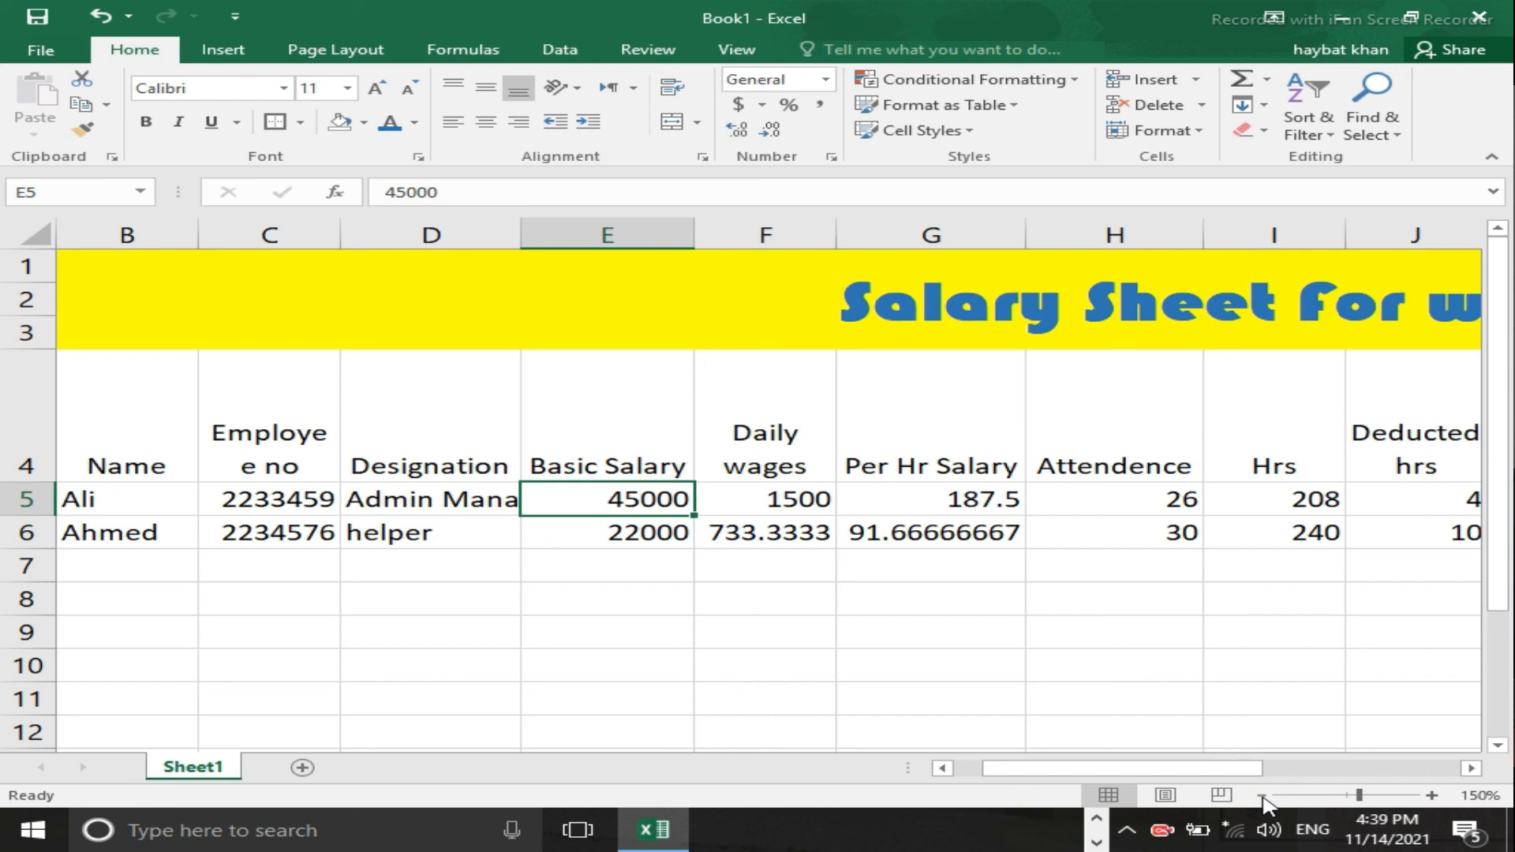
key("Right")
key("Right")
key("Right")
key("Right")
key("Right")
key("Right")
key("Right")
key("Right")
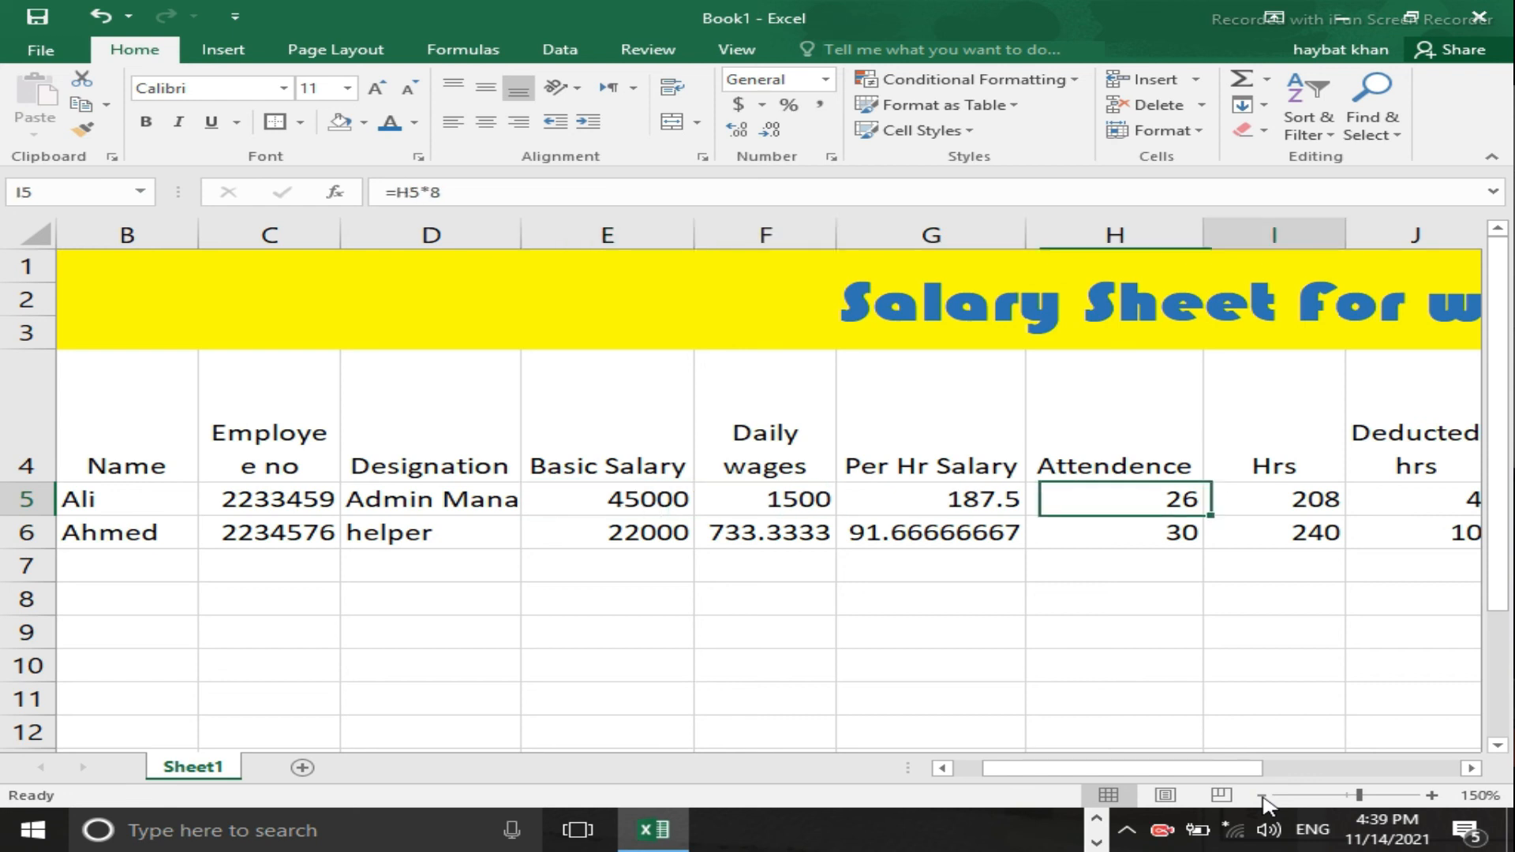
key("Right")
key("Right")
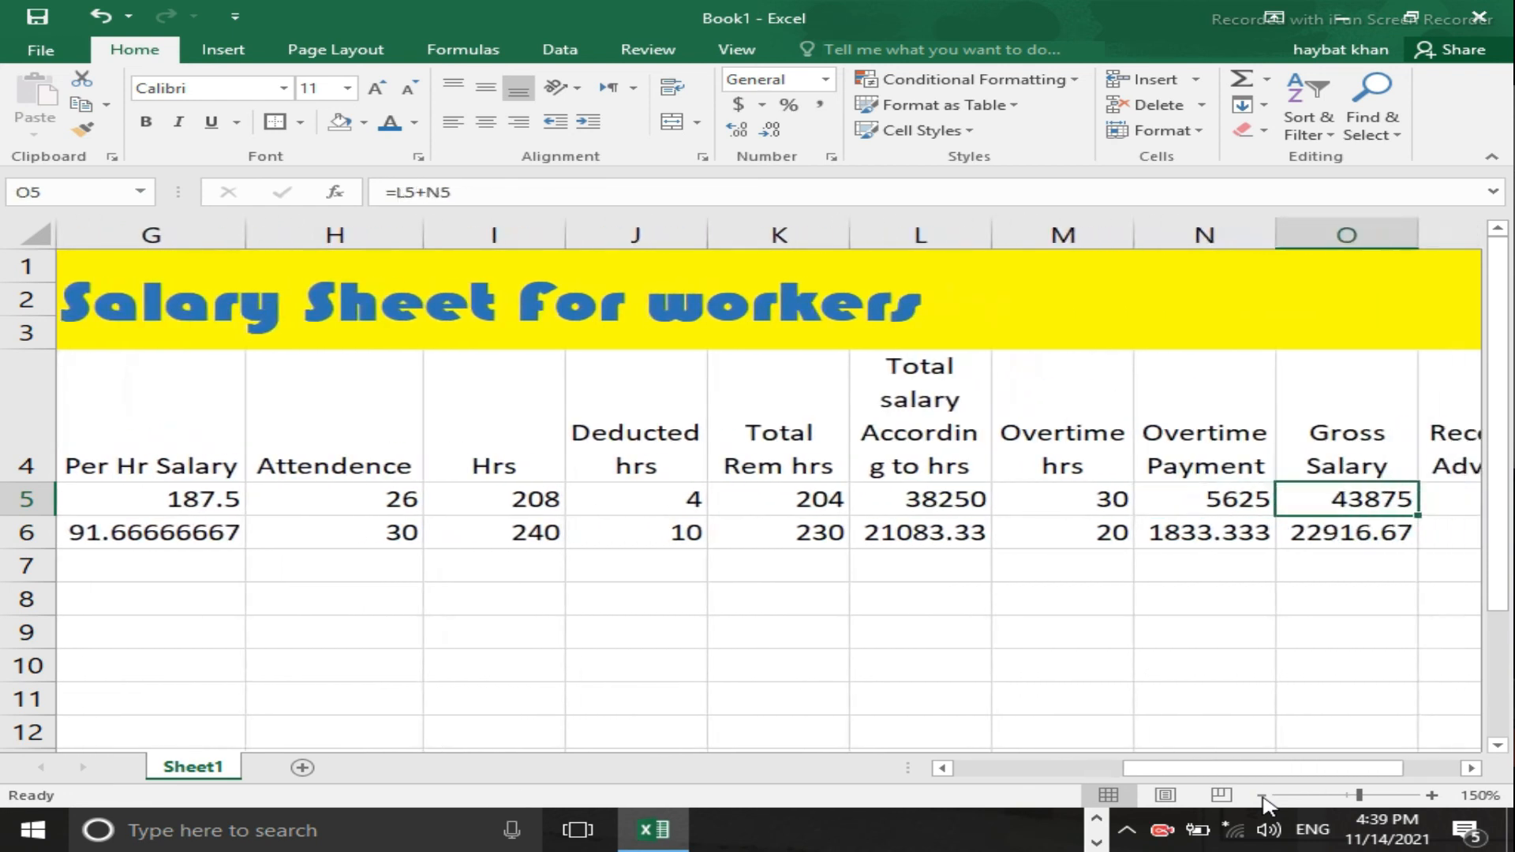
Step: Set the first worker's basic salary in cell E5 to 30000
key("Left")
key("Left")
key("Left")
key("Left")
key("Left")
key("Left")
key("Left")
key("Left")
key("Left")
key("Left")
key("Left")
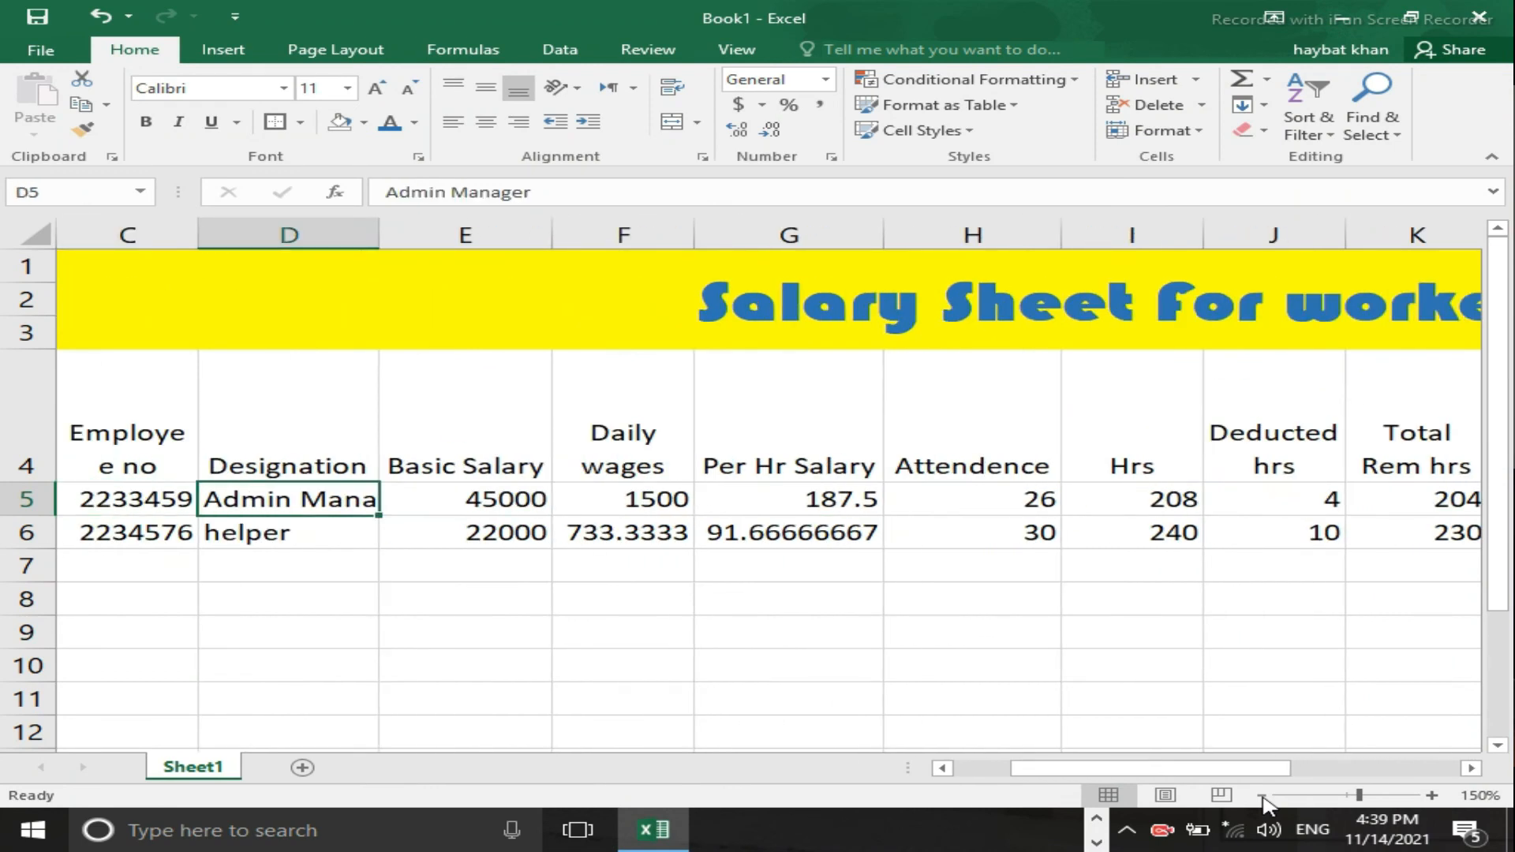
key("Left")
key("Left")
key("Left")
key("Right")
key("Right")
key("Right")
key("Right")
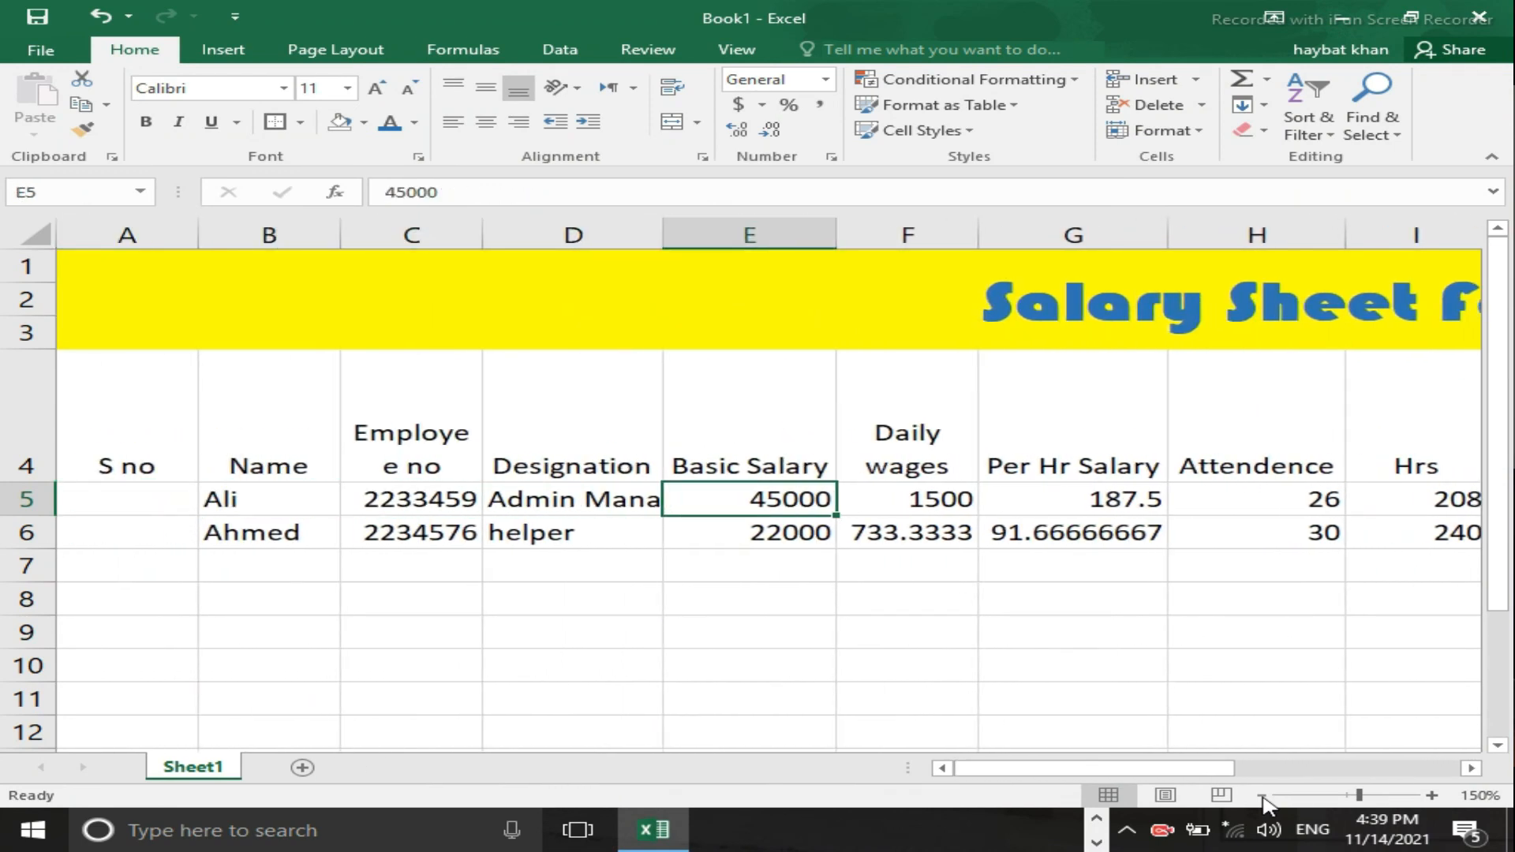
type("30000")
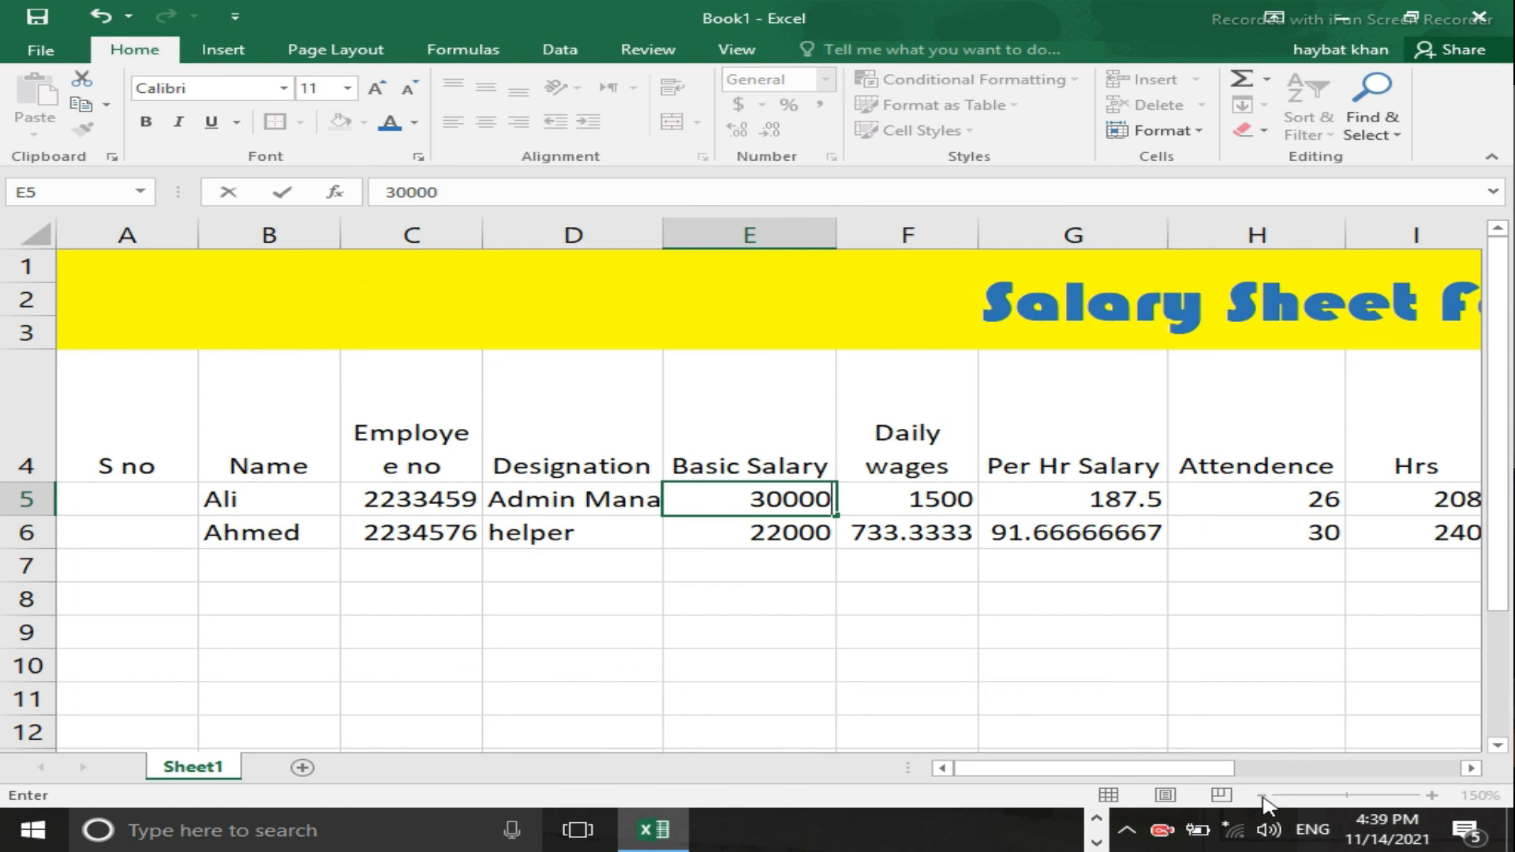
key("Return")
Step: Review the first worker's recalculated values in row 5, from daily wages through to net payment
key("Up")
key("Right")
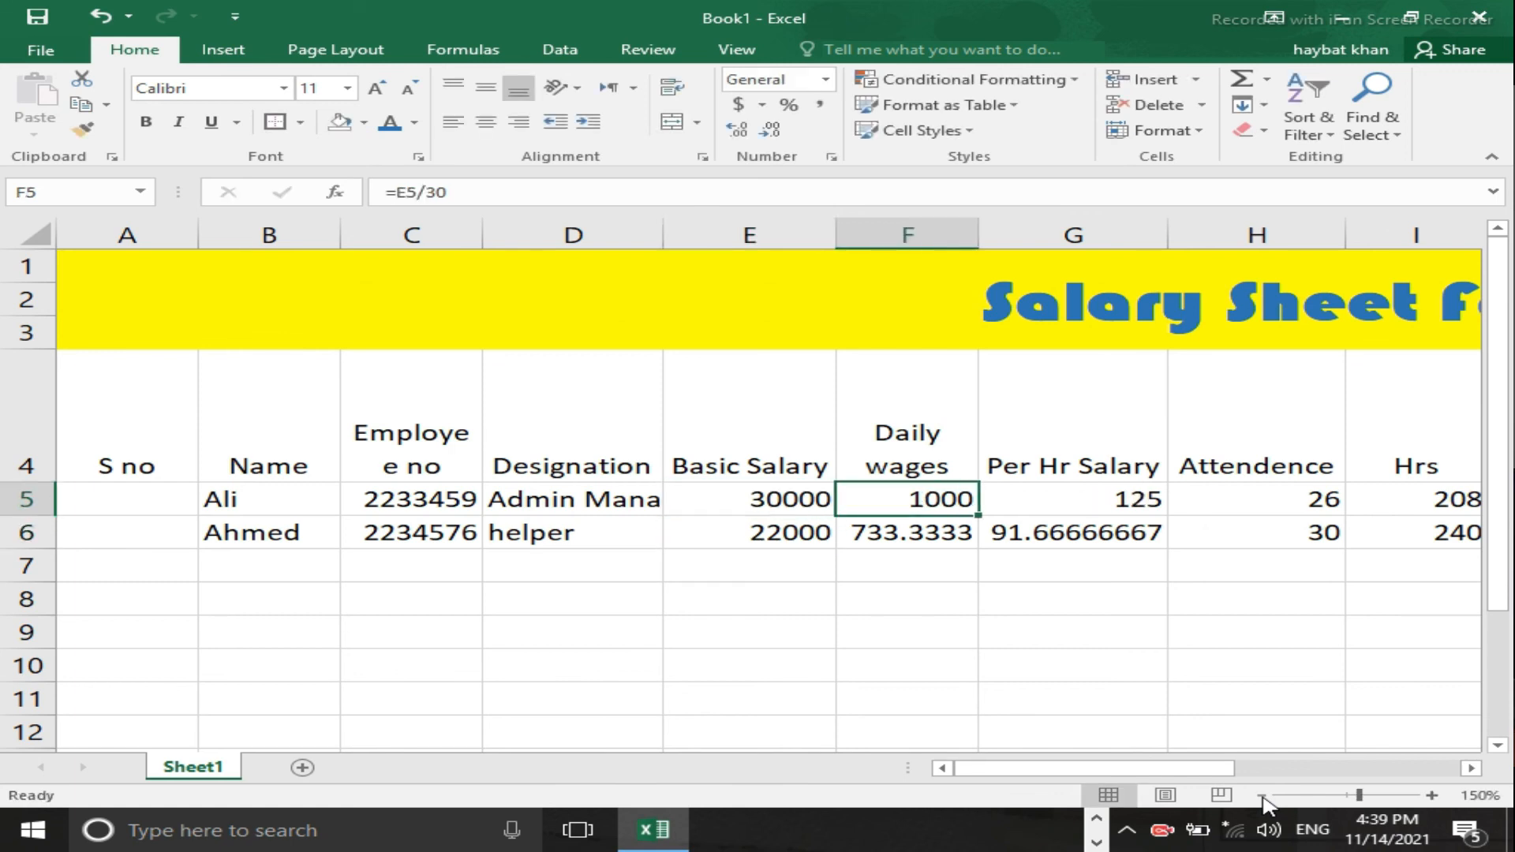
key("Right")
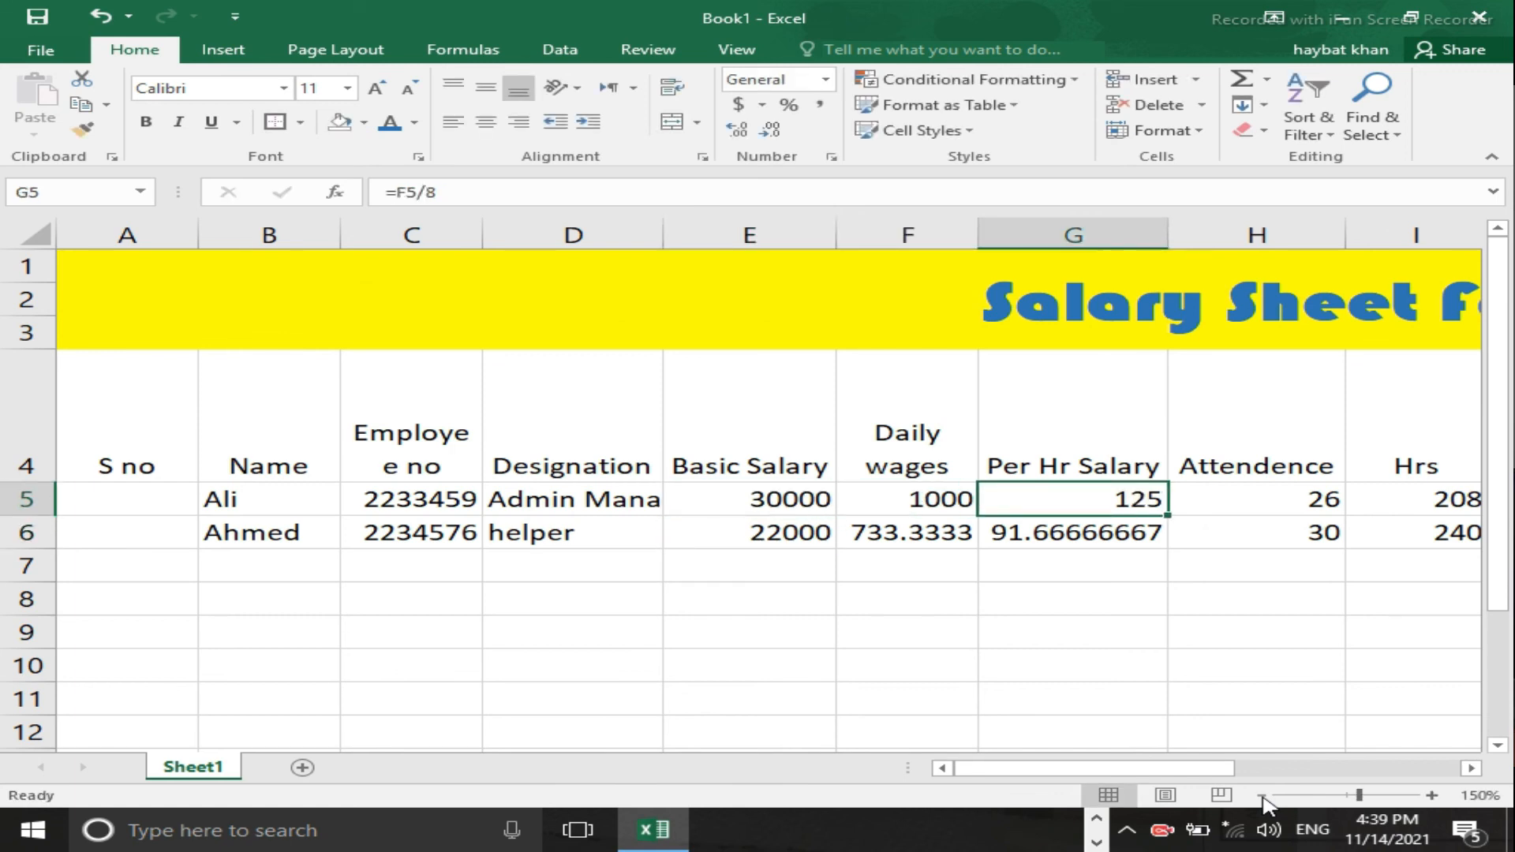
key("Right")
key("Right")
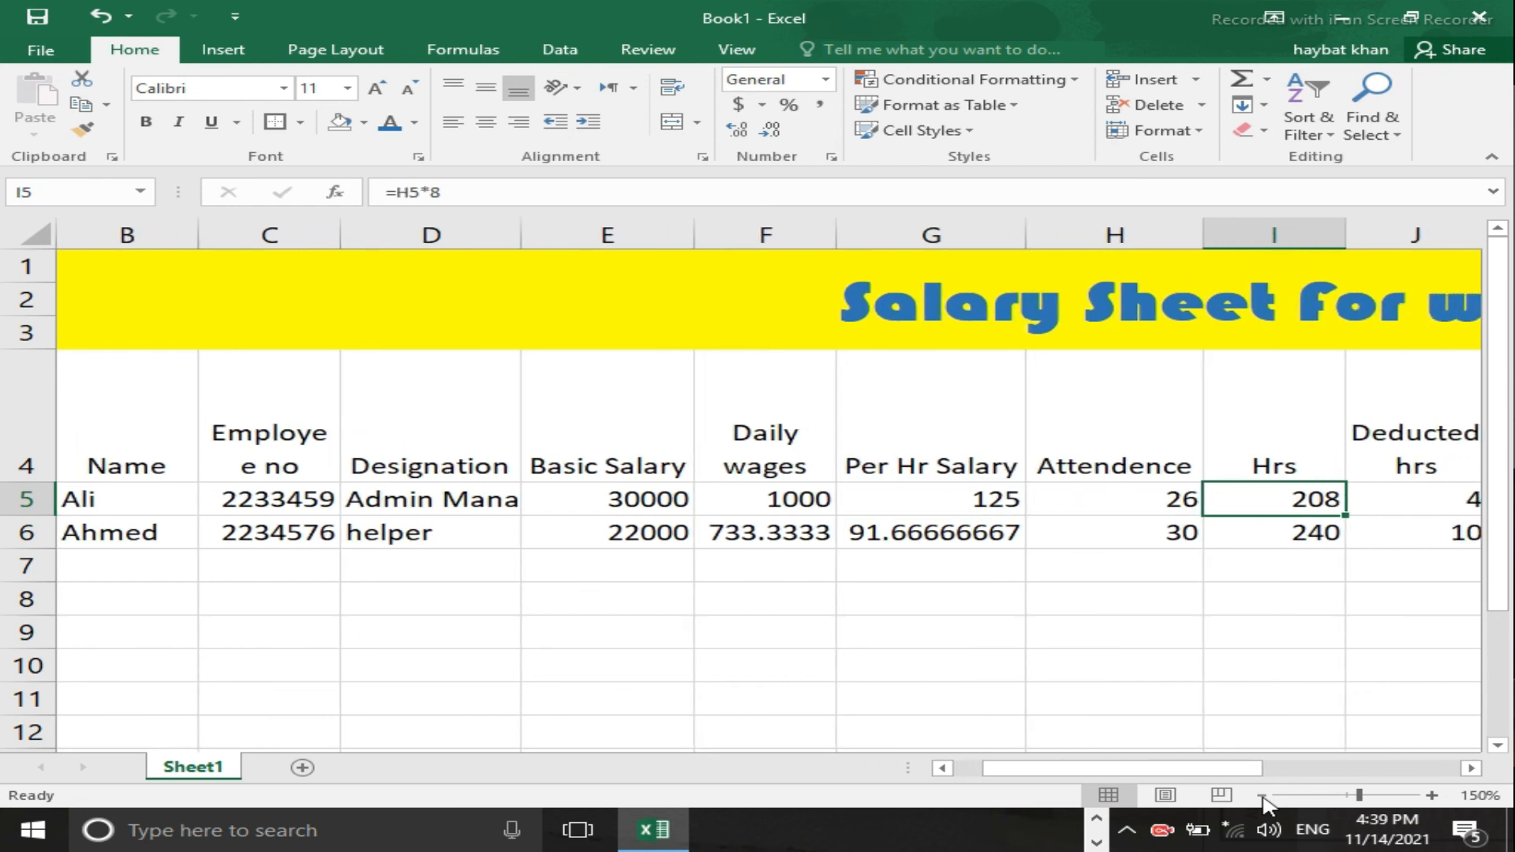
key("Right")
key("Right")
key("Right")
key("Right")
key("Right")
key("Right")
key("Right")
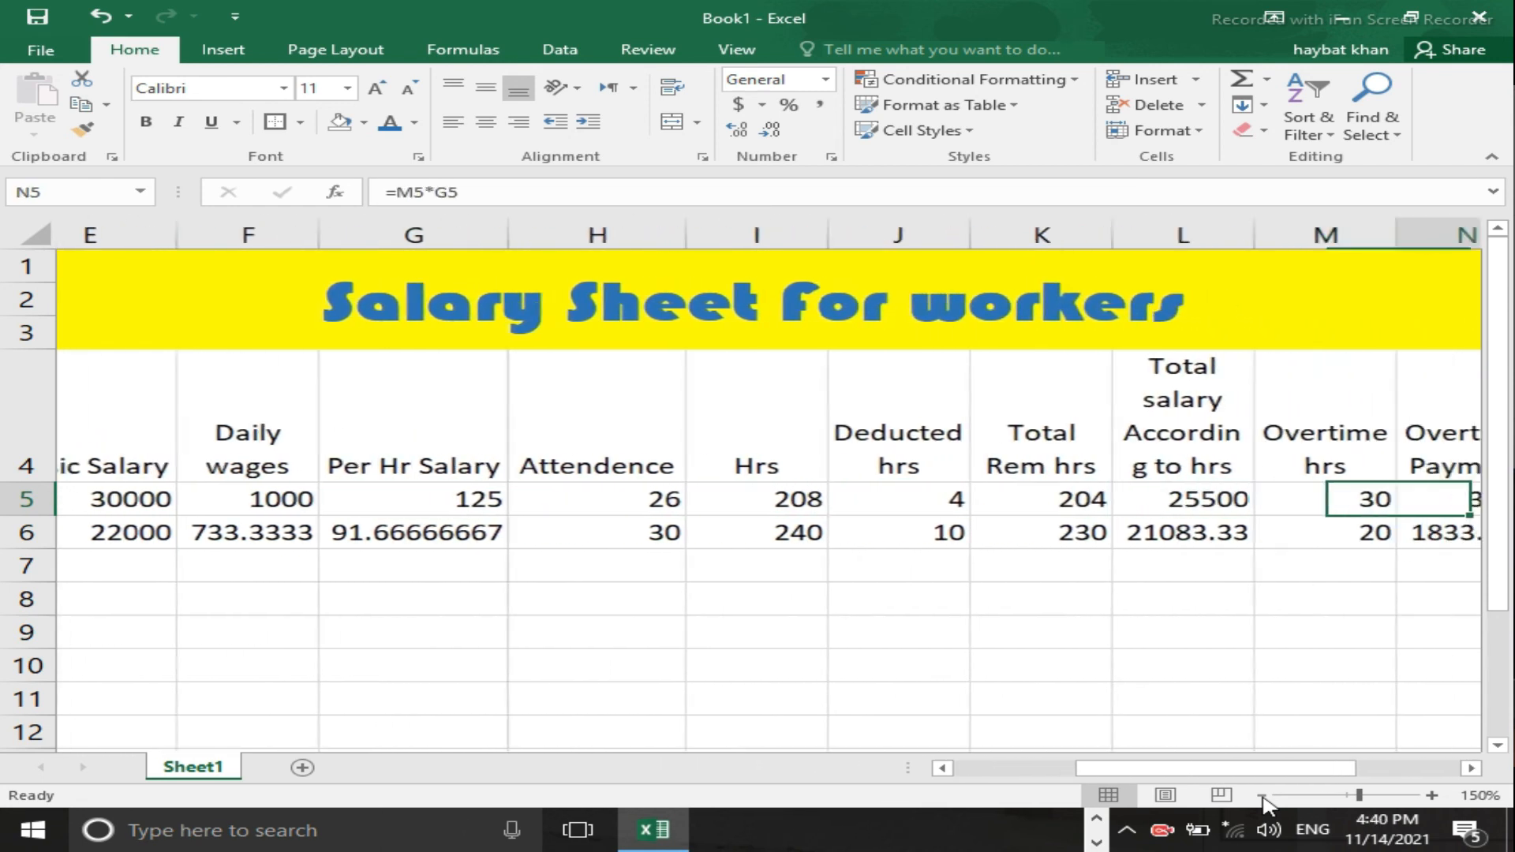
key("Right")
key("Right")
key("Right")
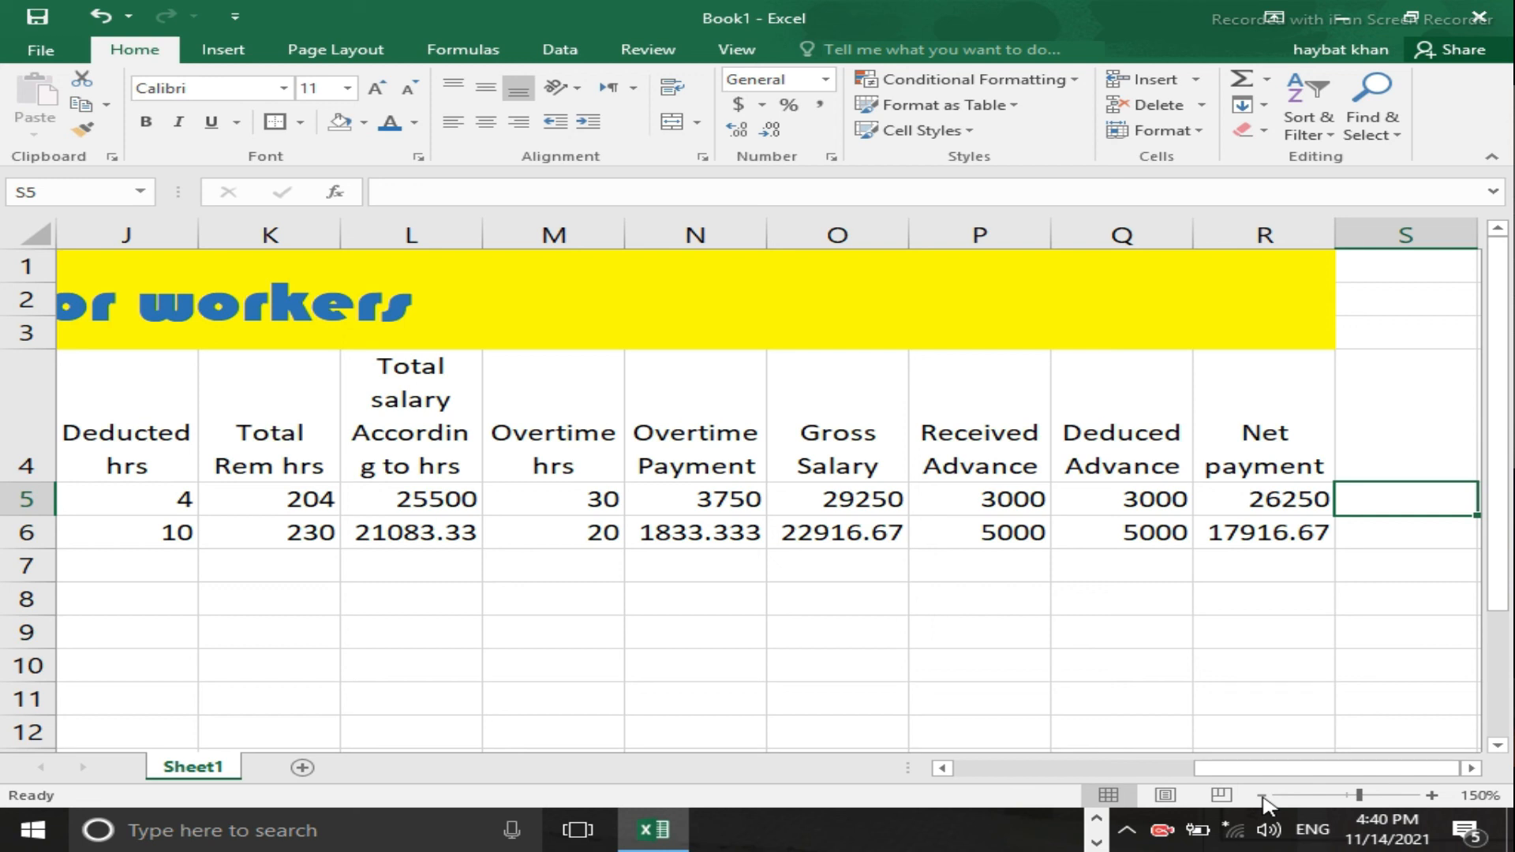
Step: Change the second worker's designation in cell D6 to operator and basic salary in cell E6 to 35000
key("Down")
key("Left")
key("Left")
key("Left")
key("Left")
key("Left")
key("Left")
key("Left")
key("Left")
key("Left")
key("Left")
key("Left")
key("Left")
key("Left")
key("Left")
key("Left")
key("Left")
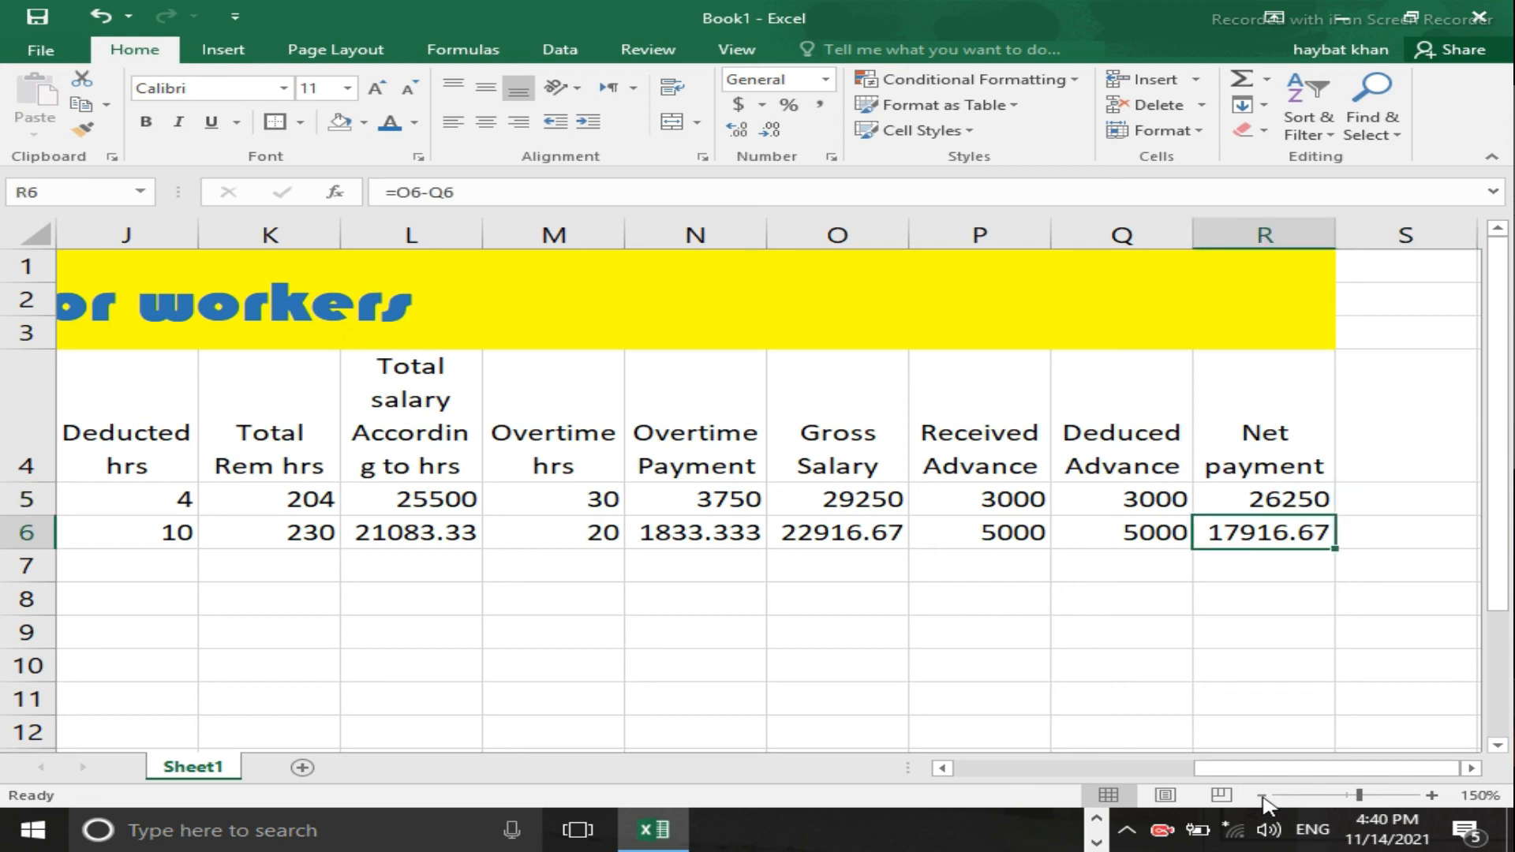
key("Right")
key("Left")
key("Right")
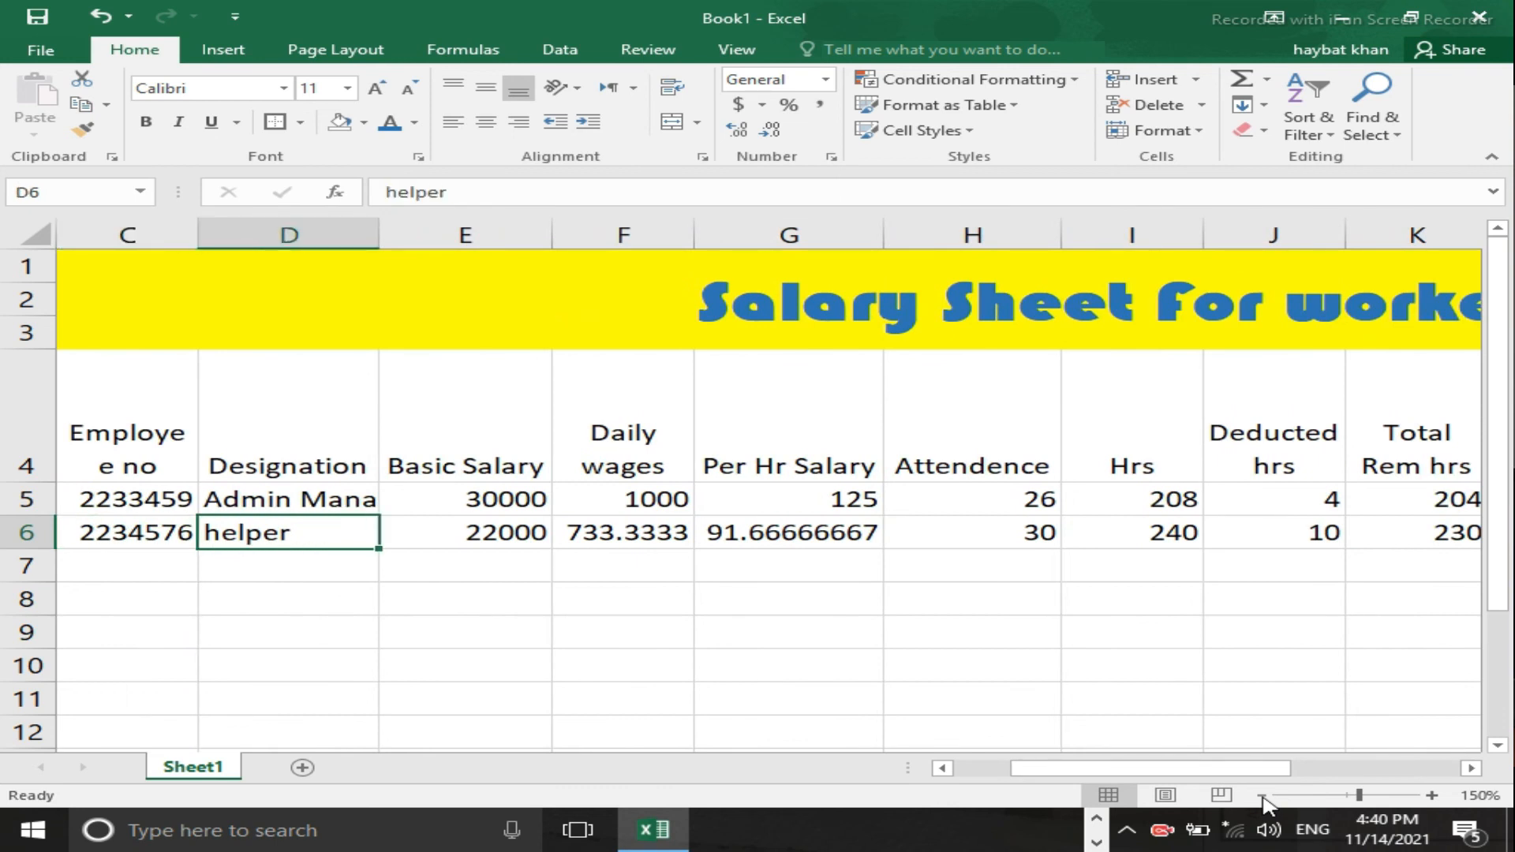
type("operator")
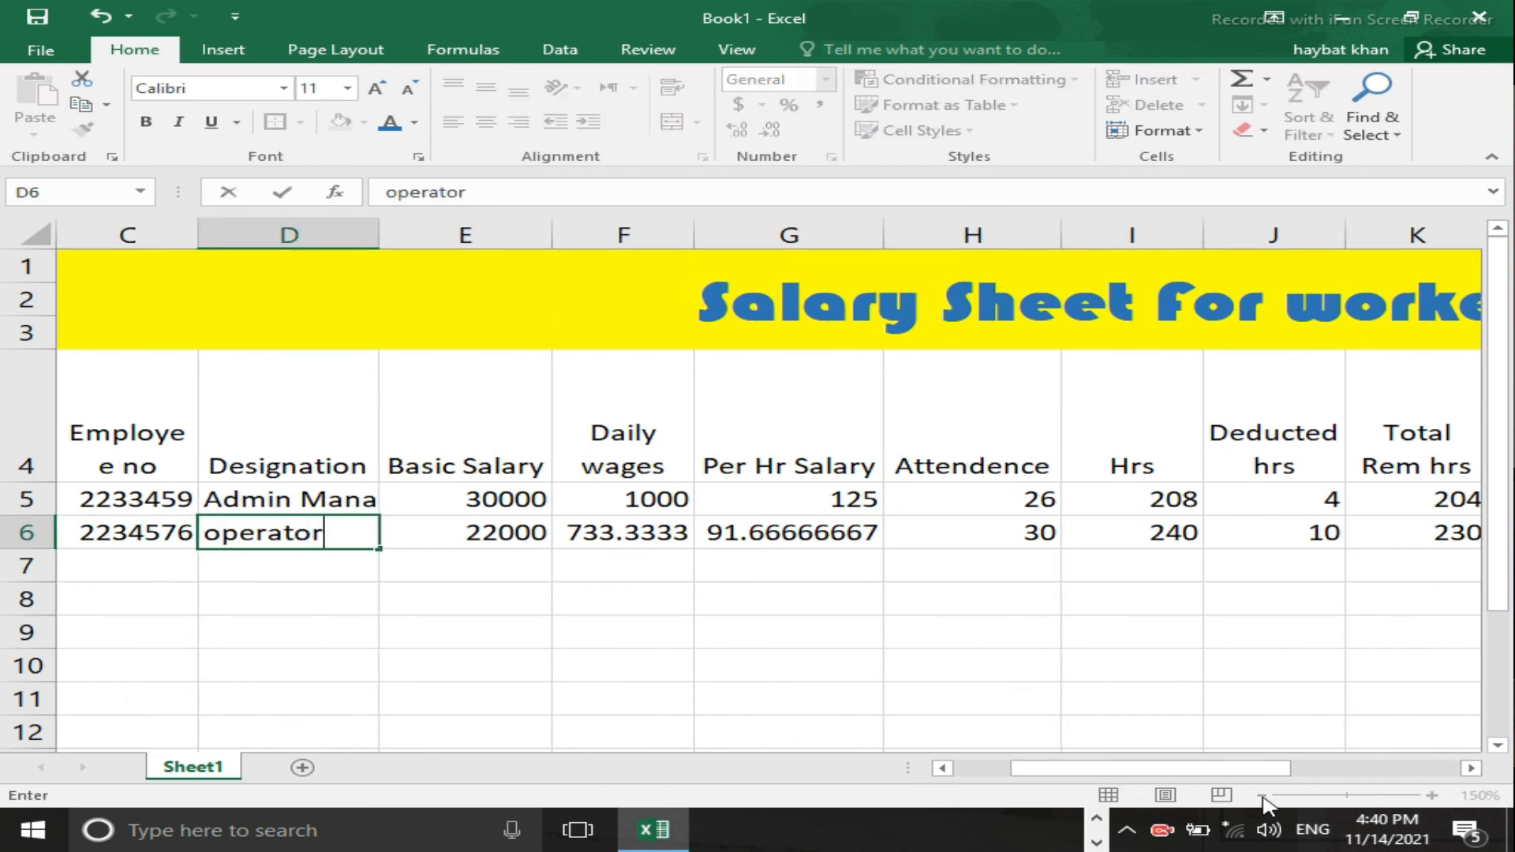
key("Right")
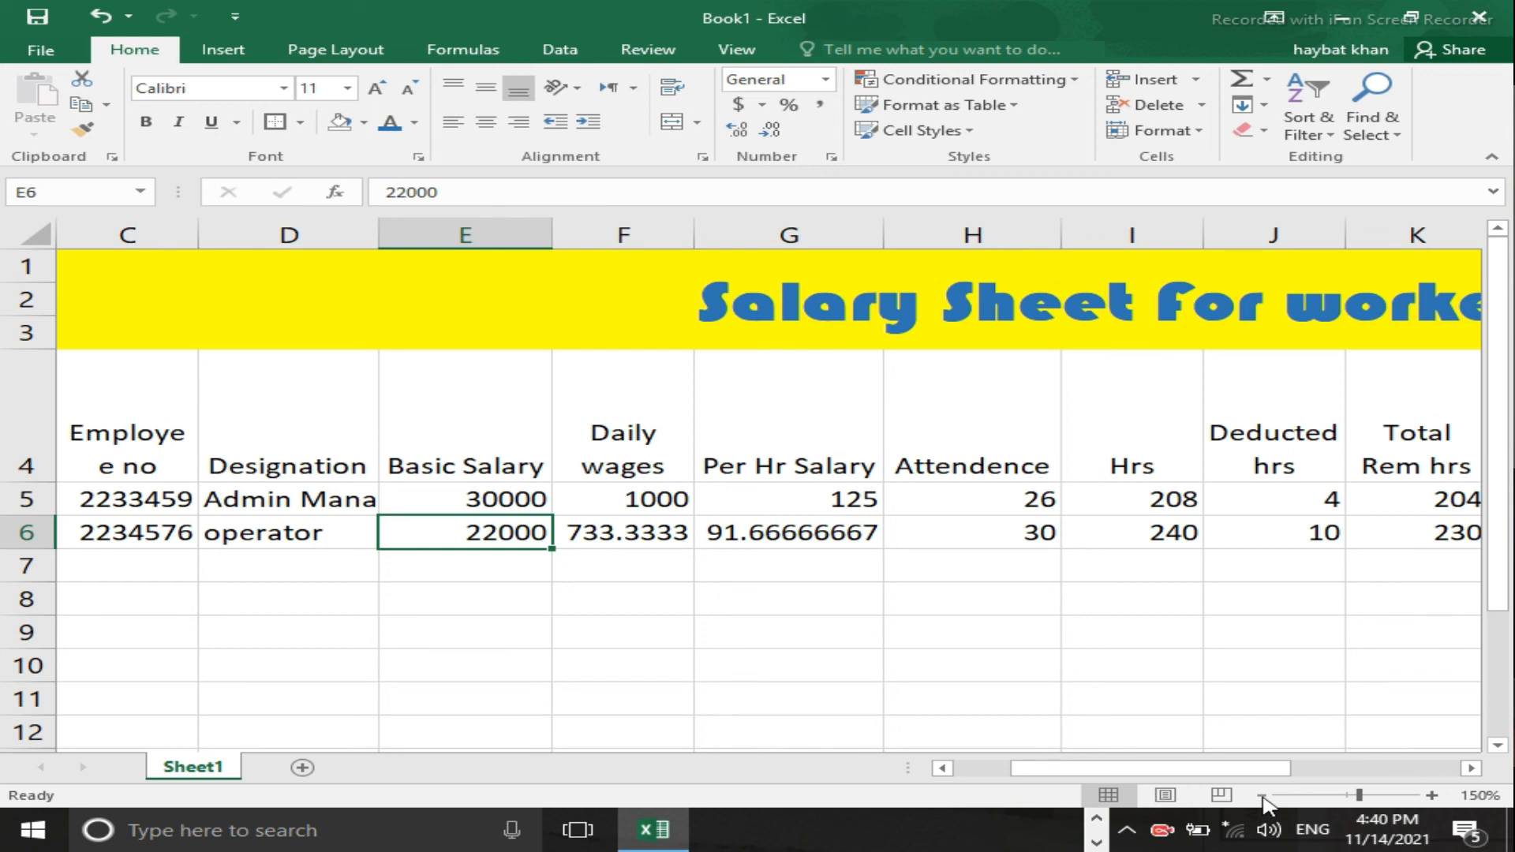
type("35000")
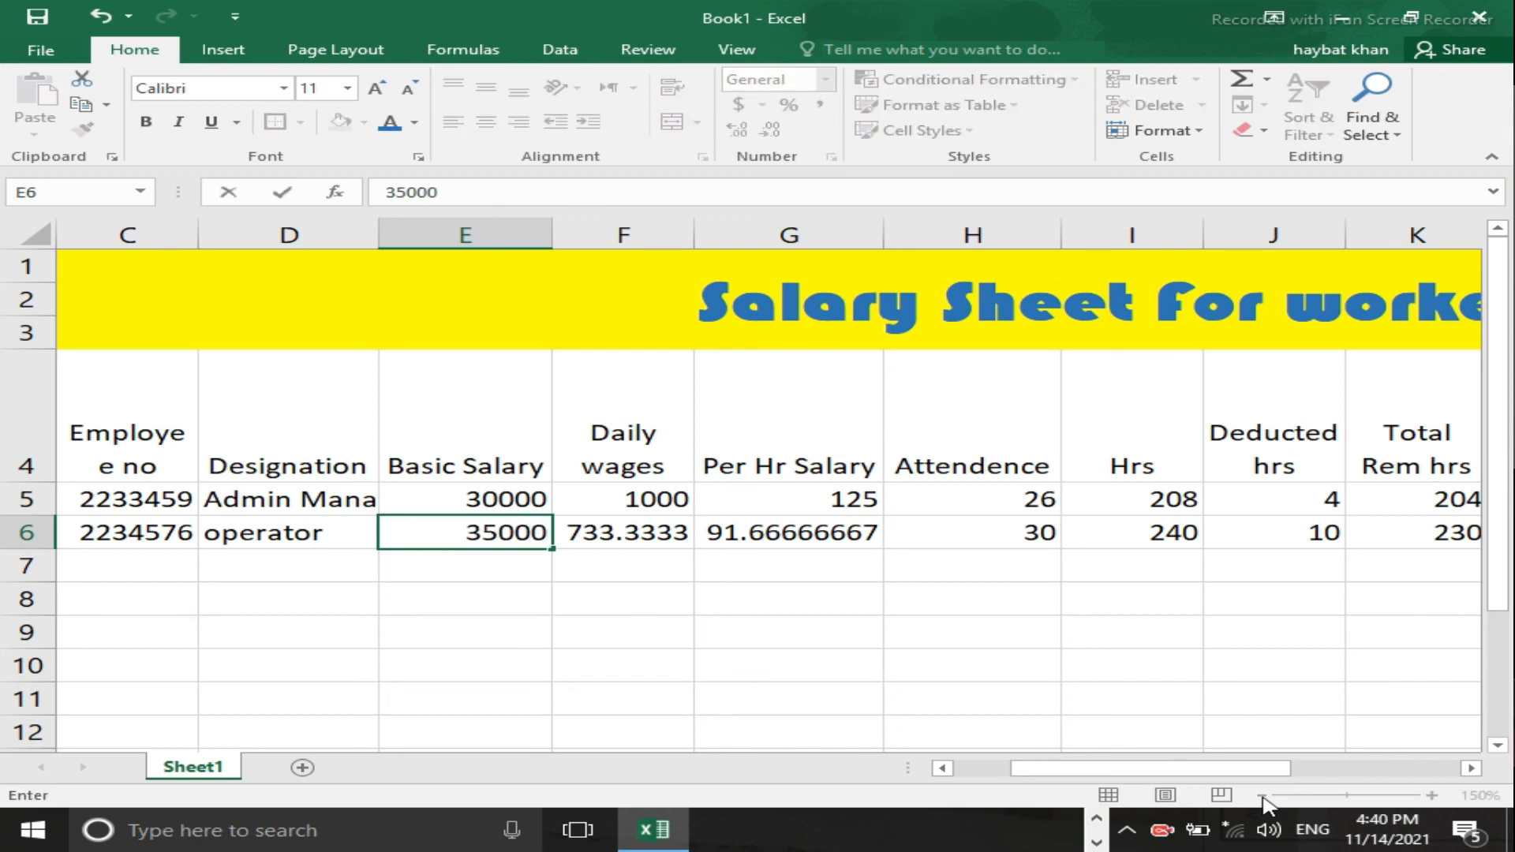
key("Right")
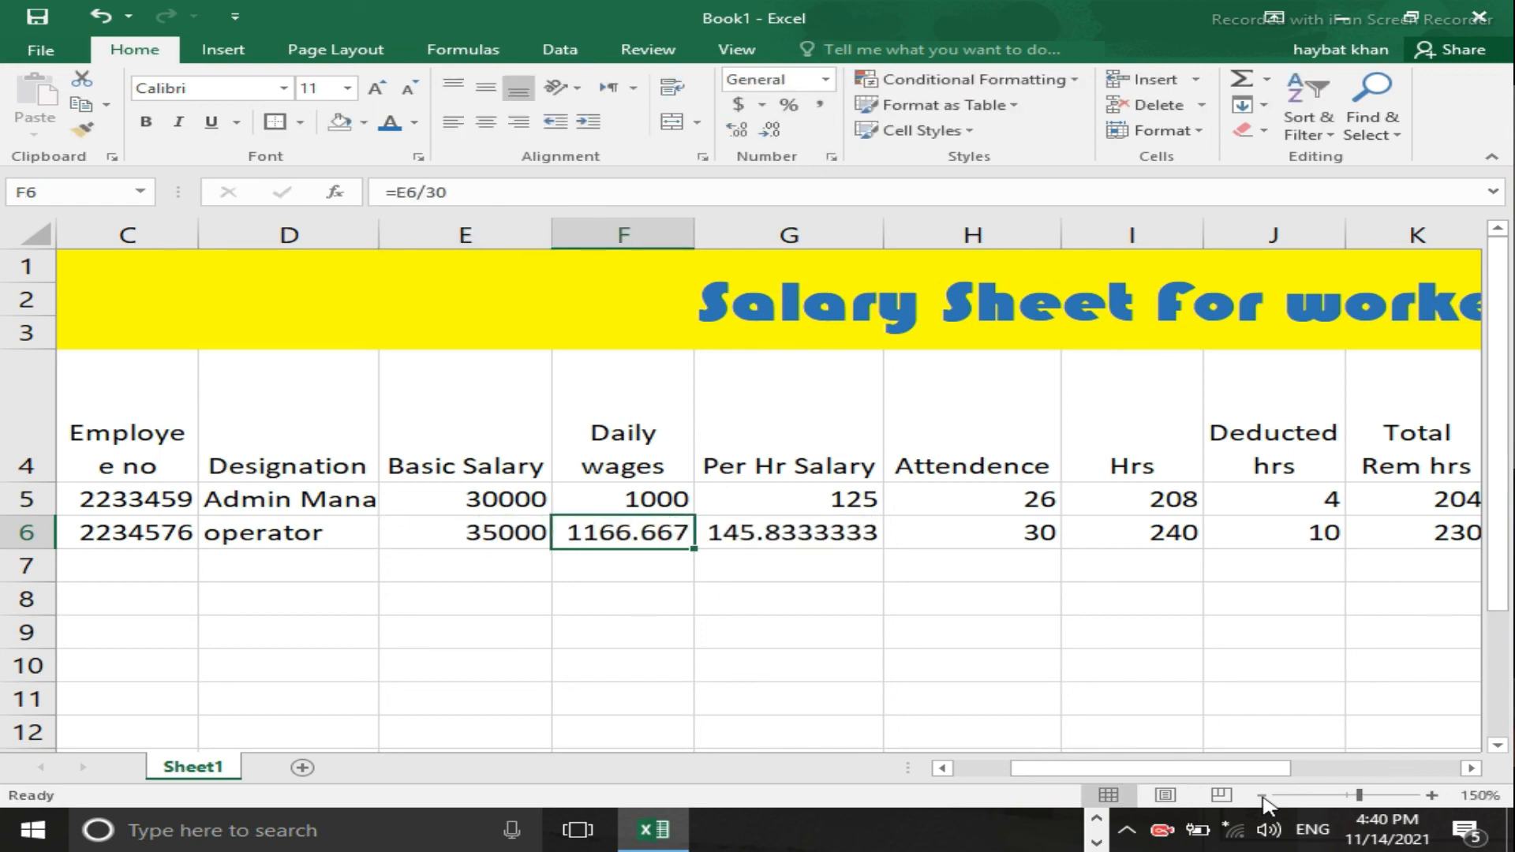
Step: Review the second worker's recalculated values in row 6, from per-hour salary through to received advance
key("Right")
key("Right")
key("Right")
key("Right")
key("Right")
key("Right")
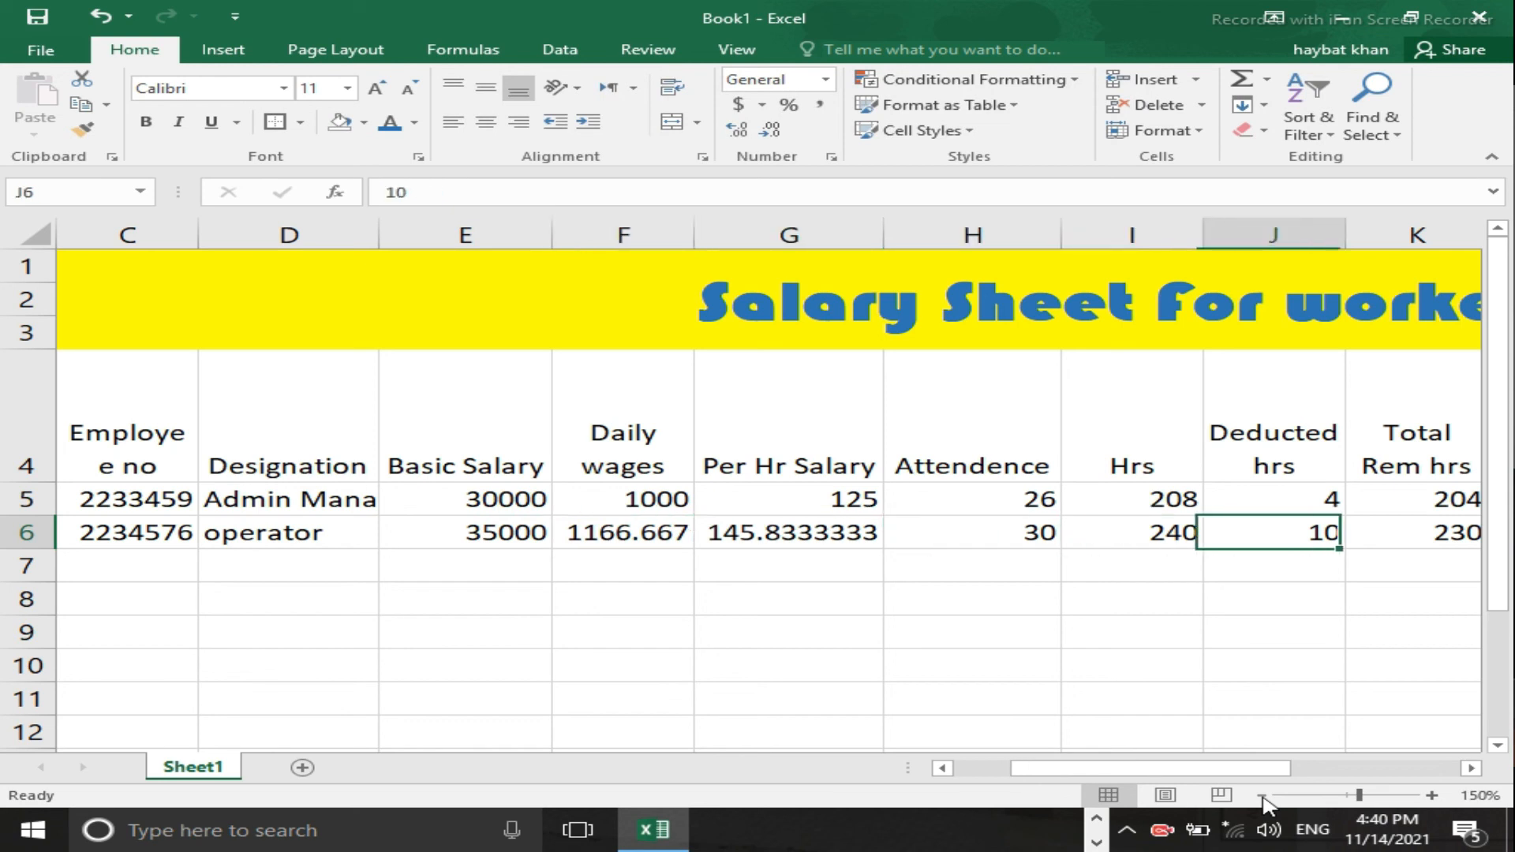
key("Right")
key("Right")
key("Right")
key("Right")
key("Right")
key("Right")
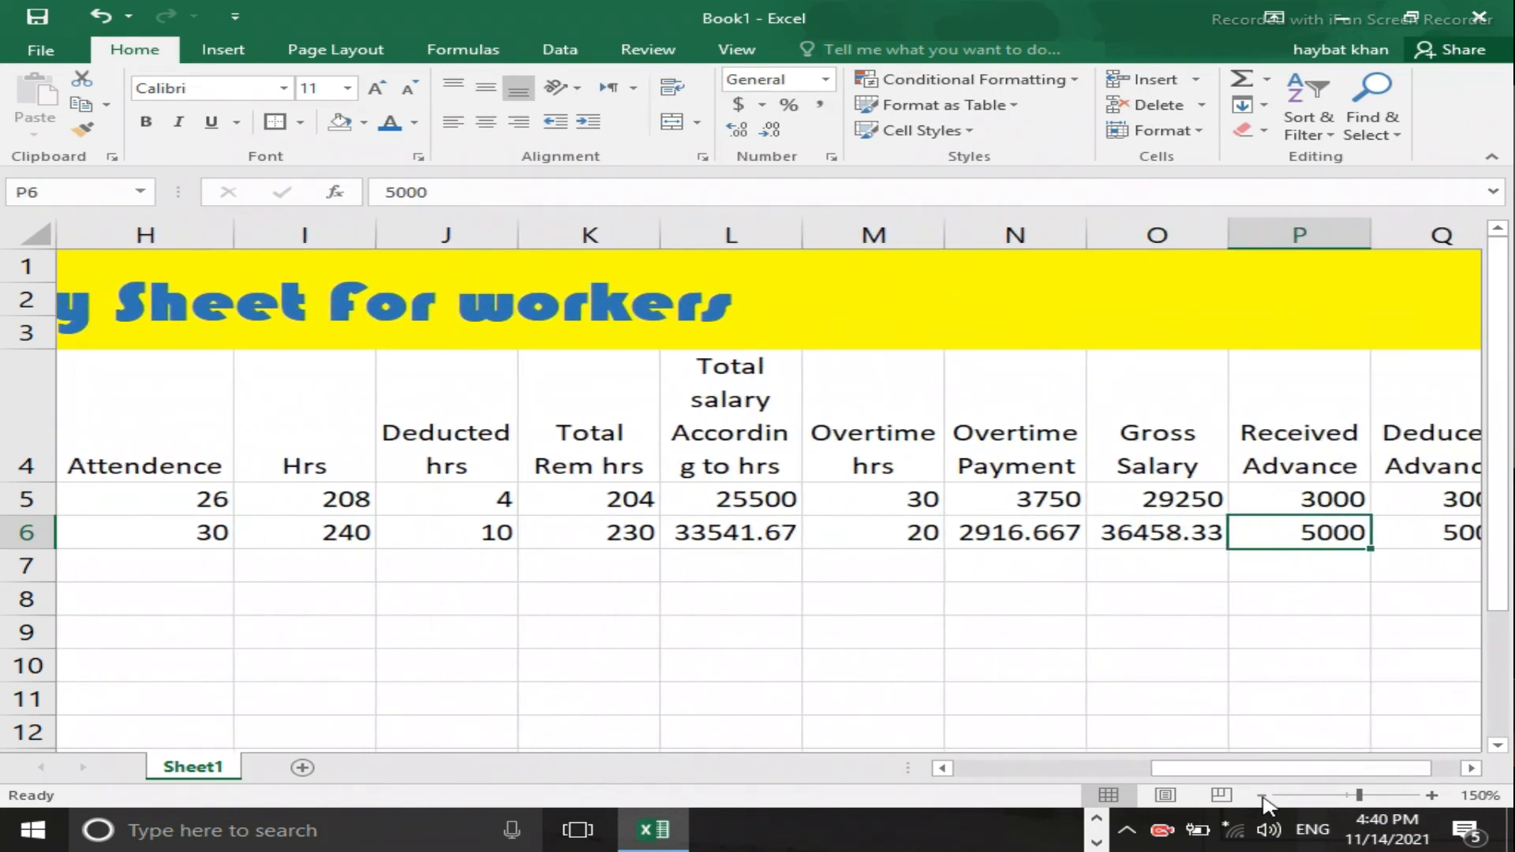